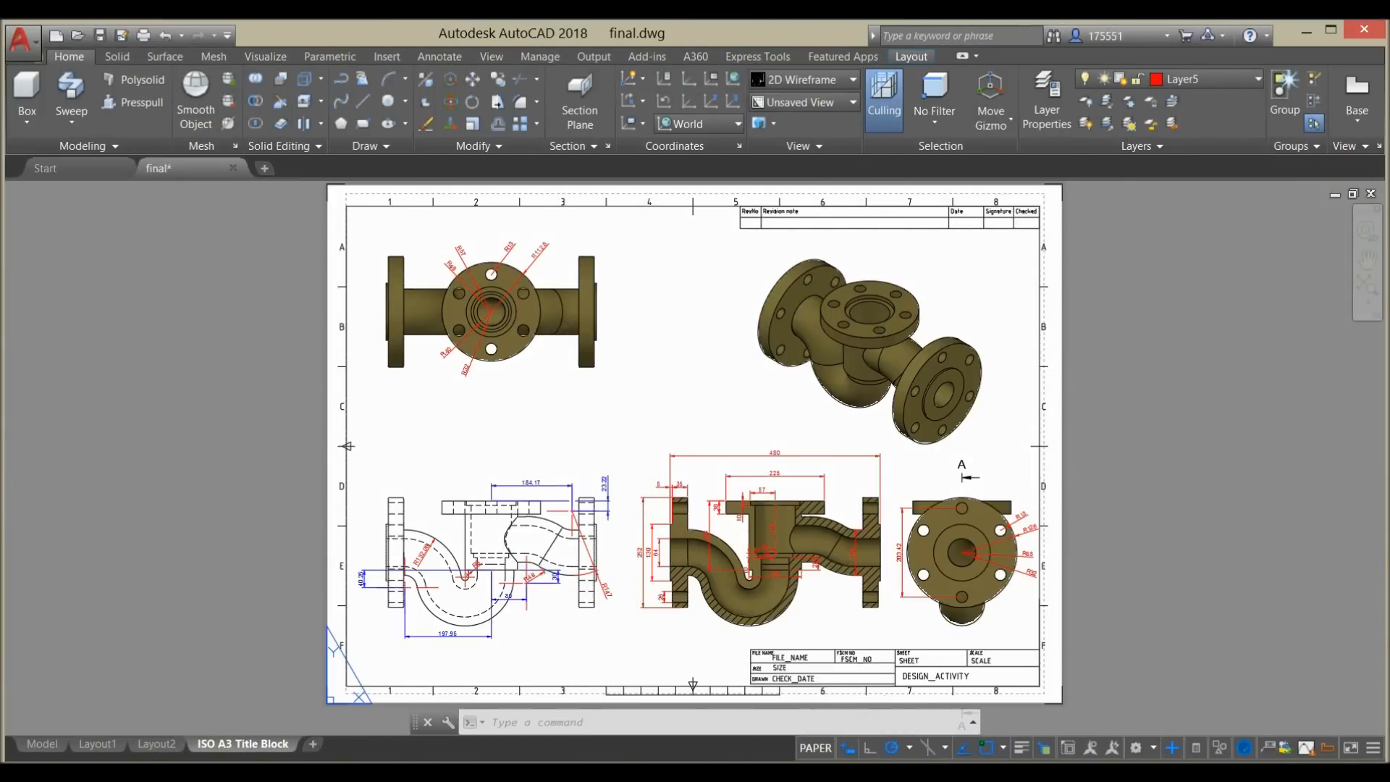
- Create a new drawing from the acadiso3D template
click(31, 52)
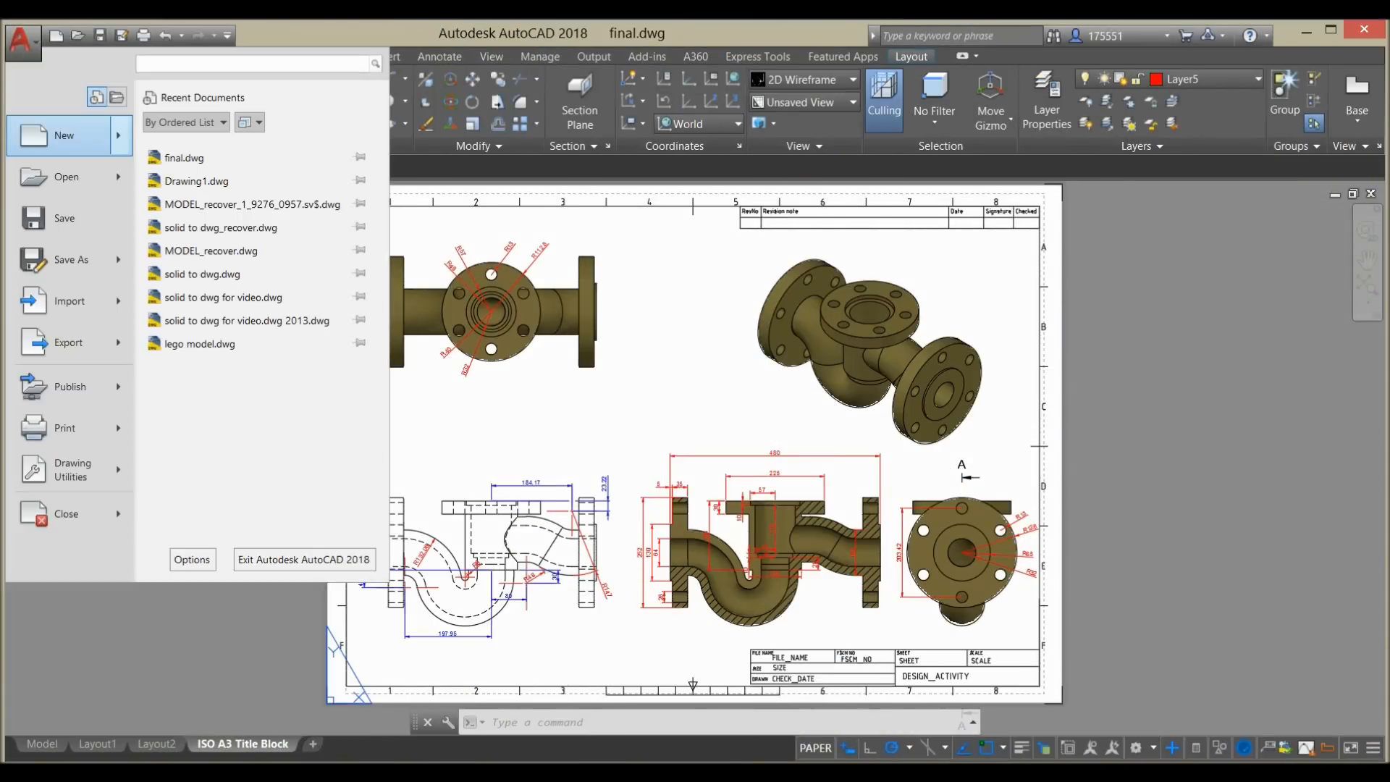
click(61, 139)
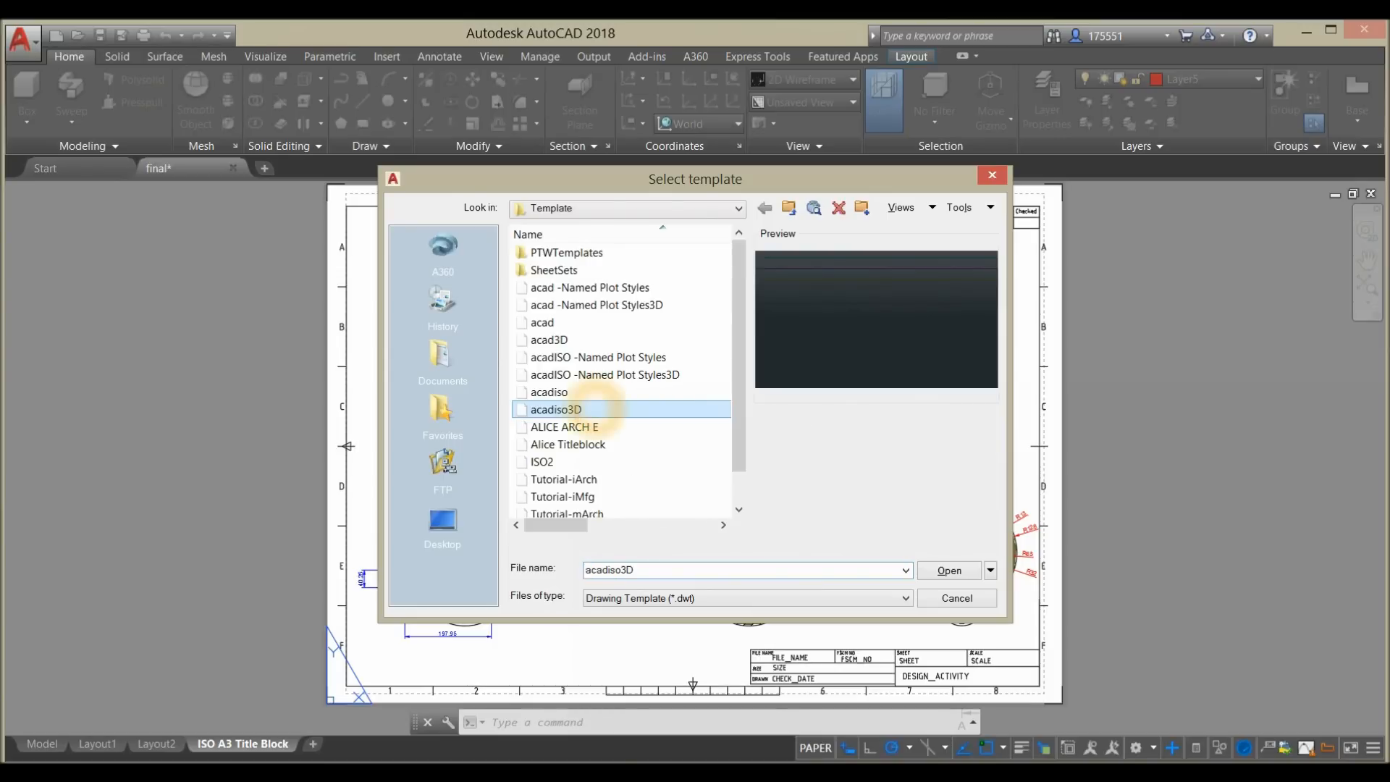
click(932, 570)
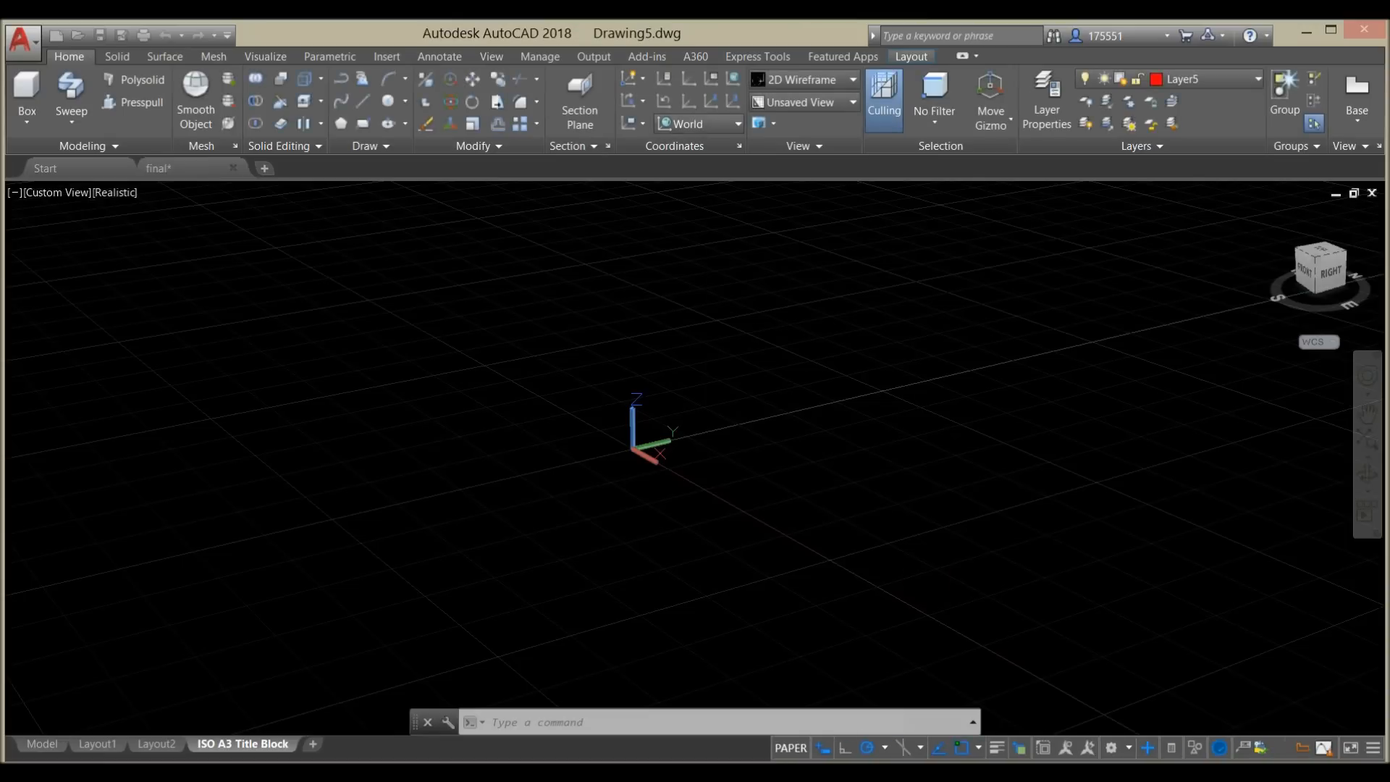
- Tile the final.dwg and Drawing5.dwg windows vertically so both drawings sit side by side
click(491, 56)
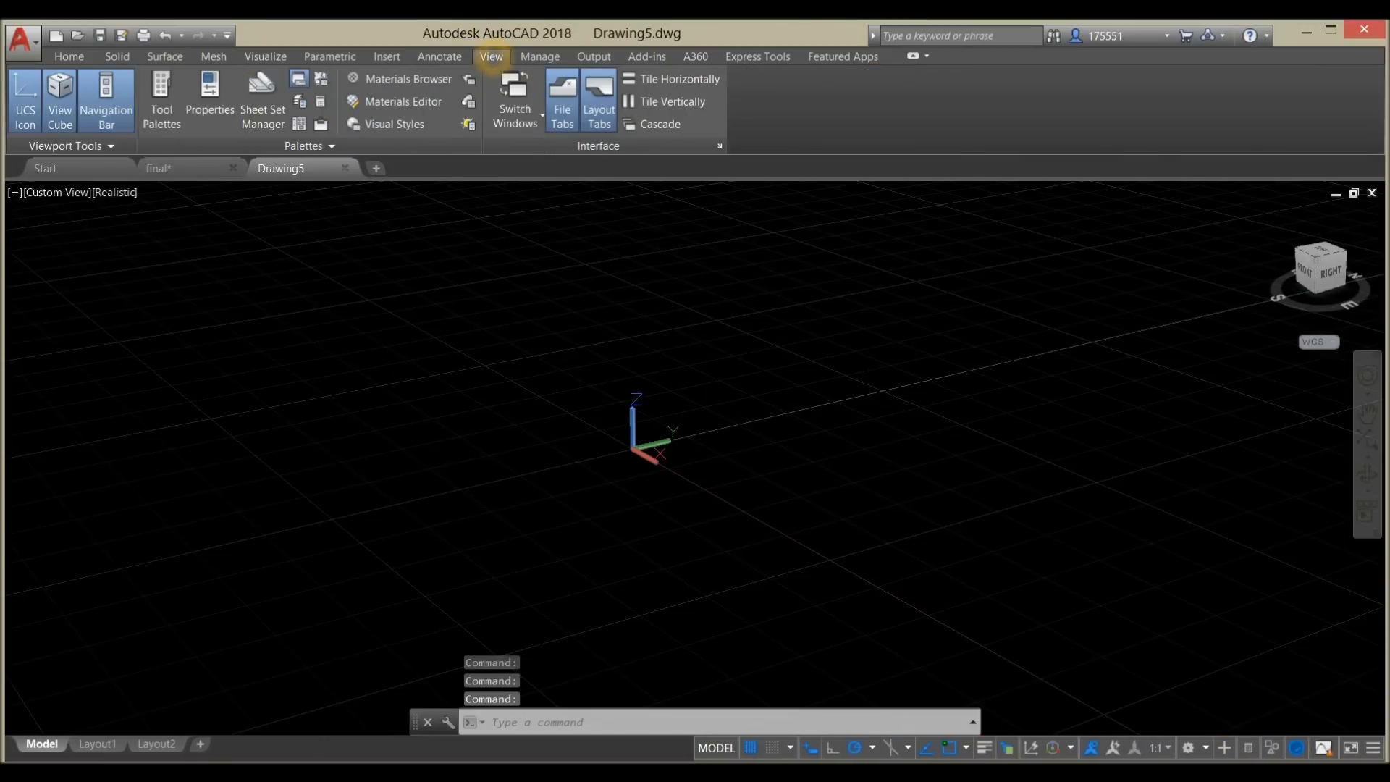
click(664, 108)
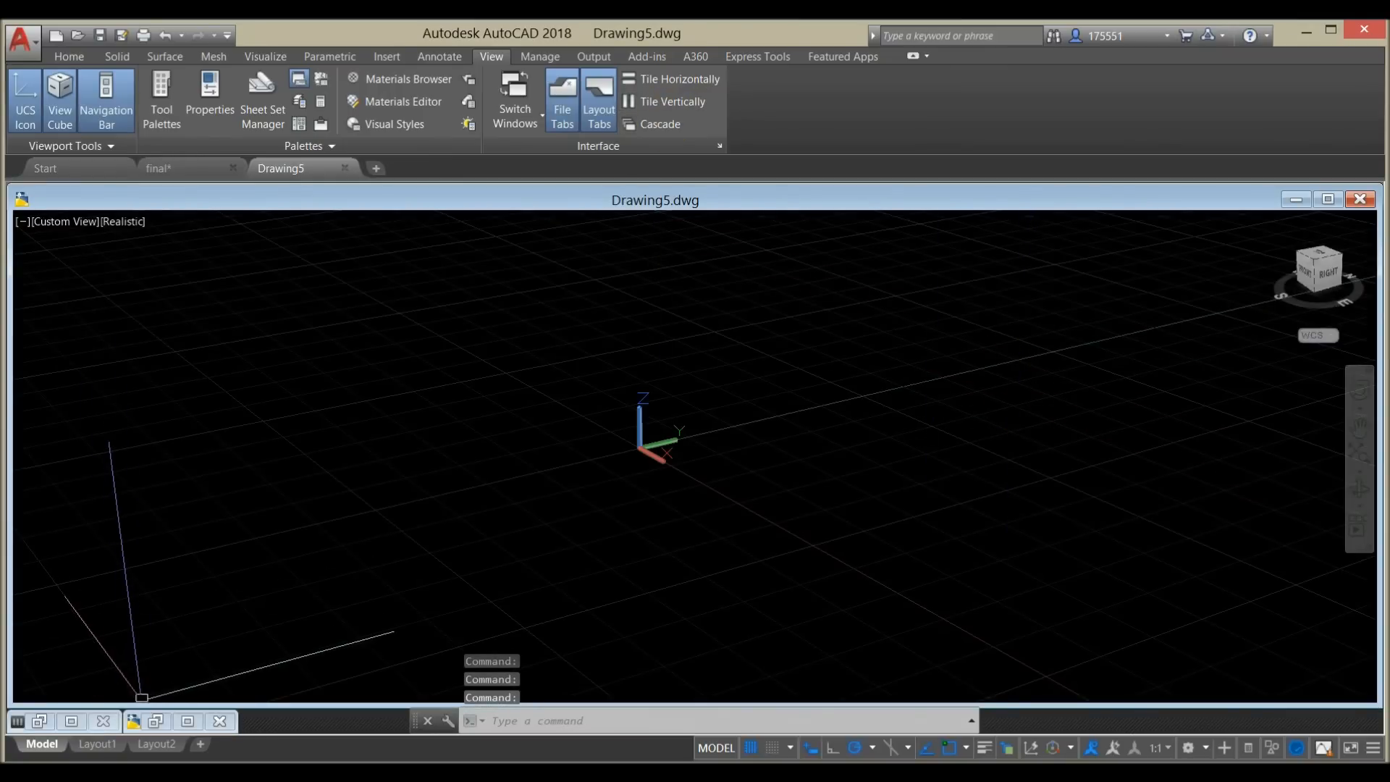
click(155, 720)
click(646, 101)
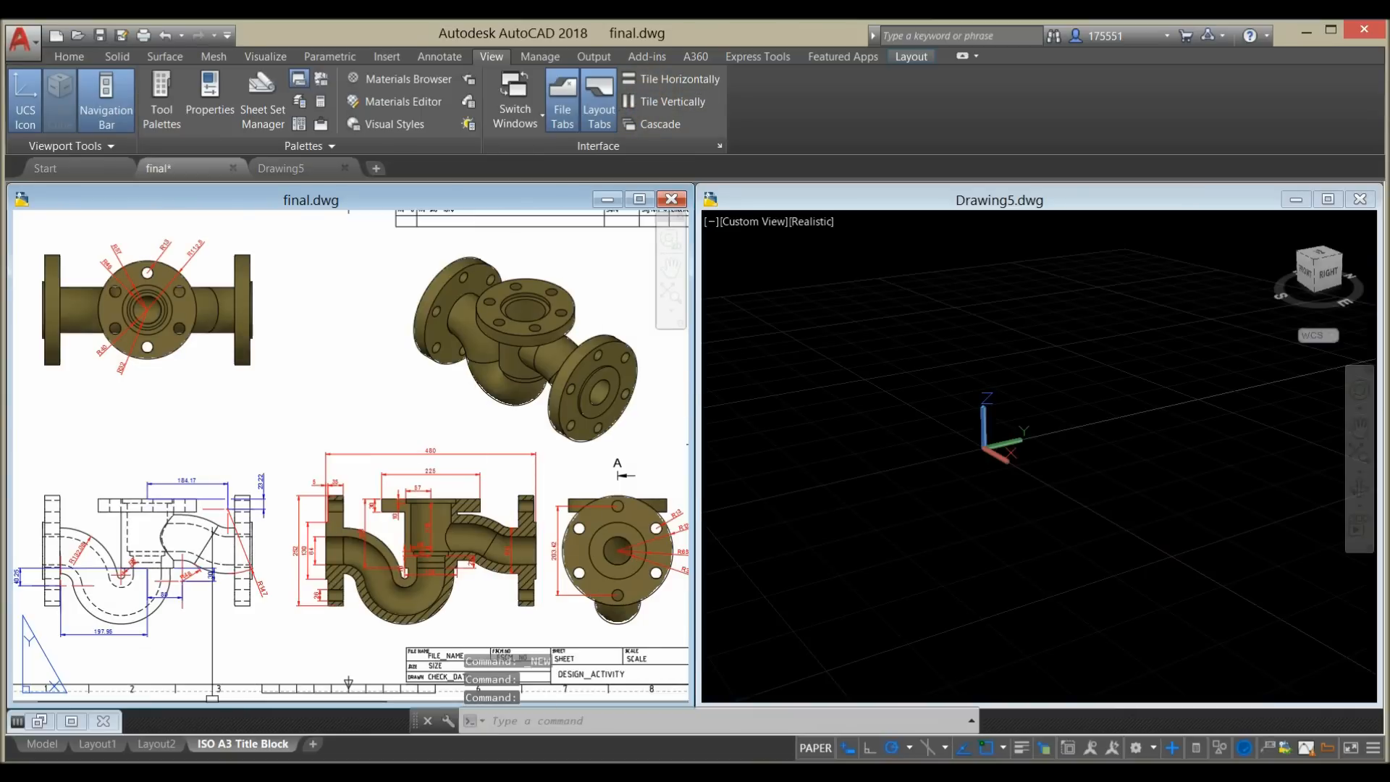
- Resize both drawing windows, extending them downward and making Drawing5 wider than final.dwg
drag(216, 706, 216, 730)
click(610, 532)
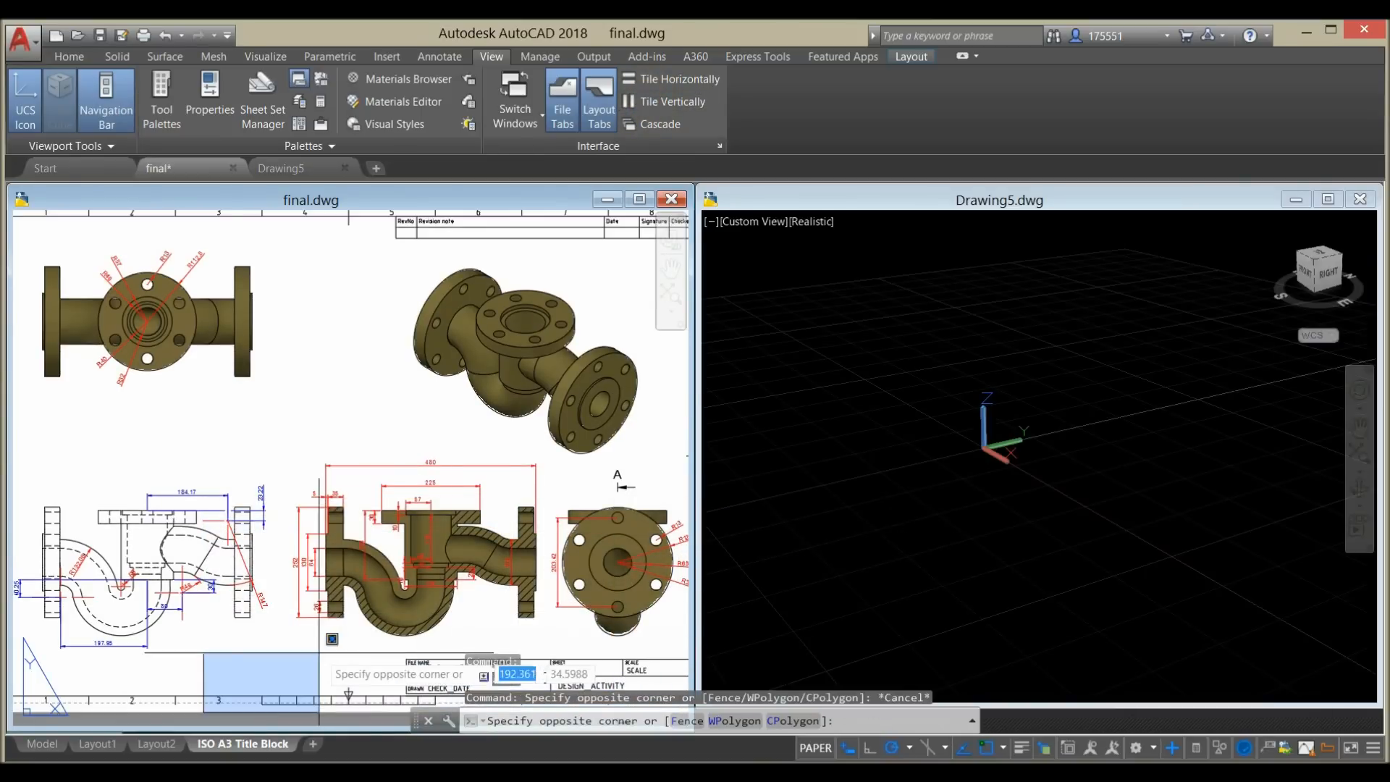
mouse_move(685, 415)
mouse_down()
mouse_move(568, 413)
mouse_move(599, 441)
mouse_move(568, 443)
mouse_up()
click(1043, 674)
drag(1041, 704, 1038, 729)
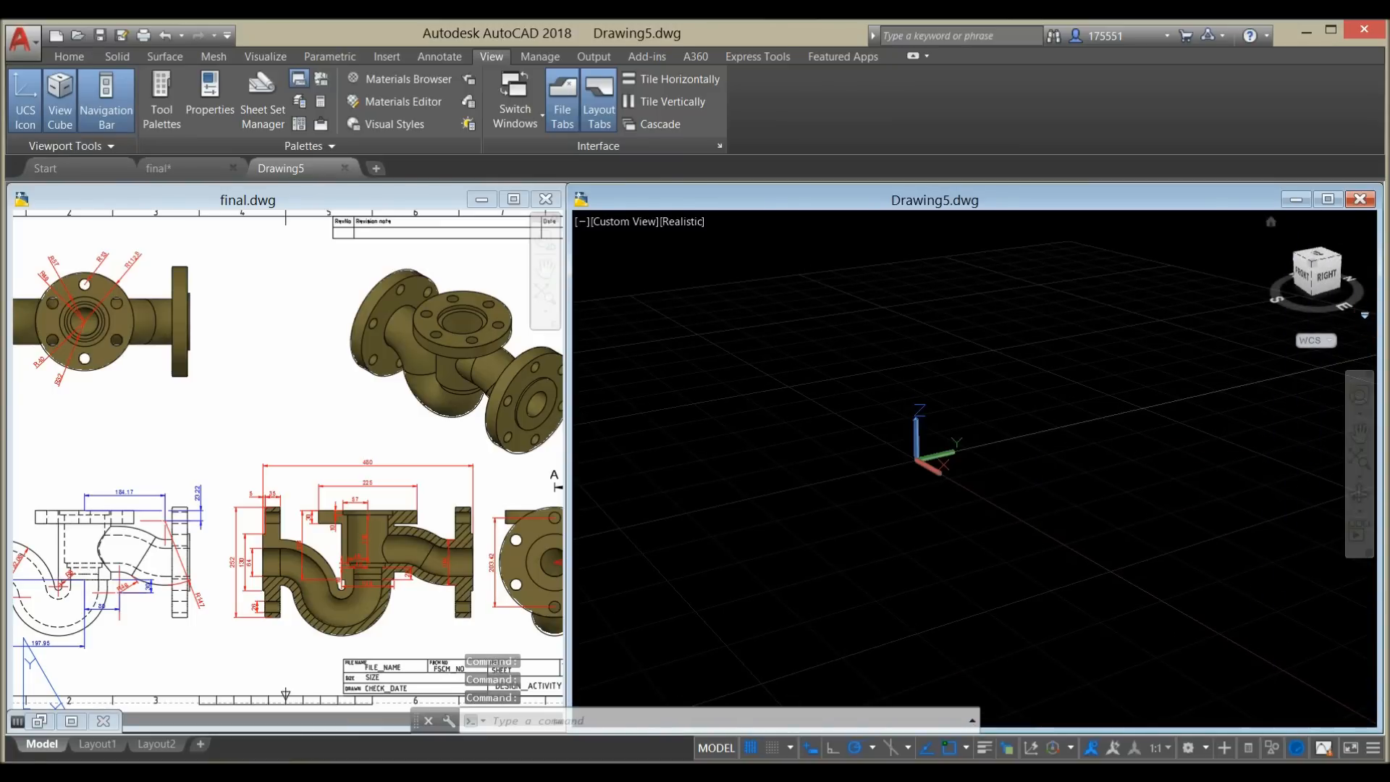
- Set Drawing5 to parallel projection and switch it to the Front view
click(1367, 318)
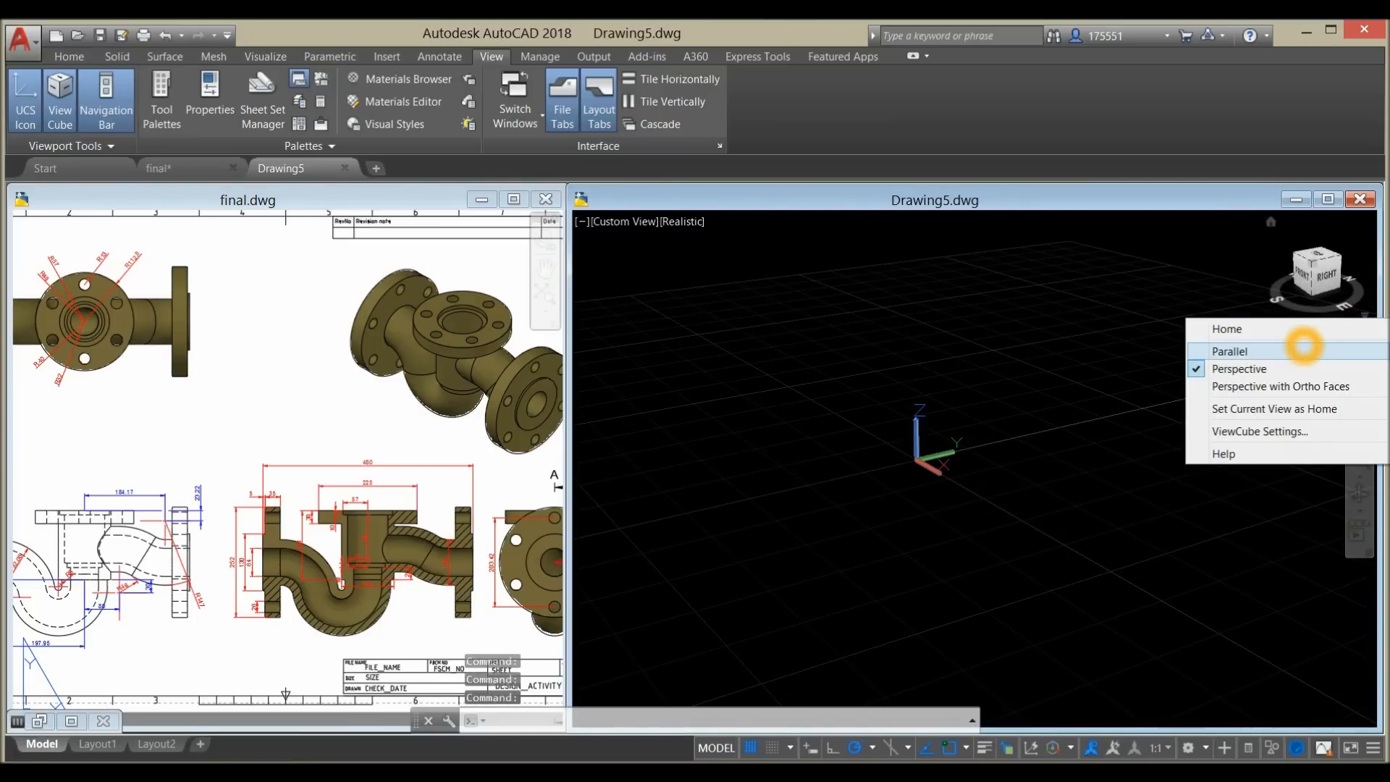
click(1301, 350)
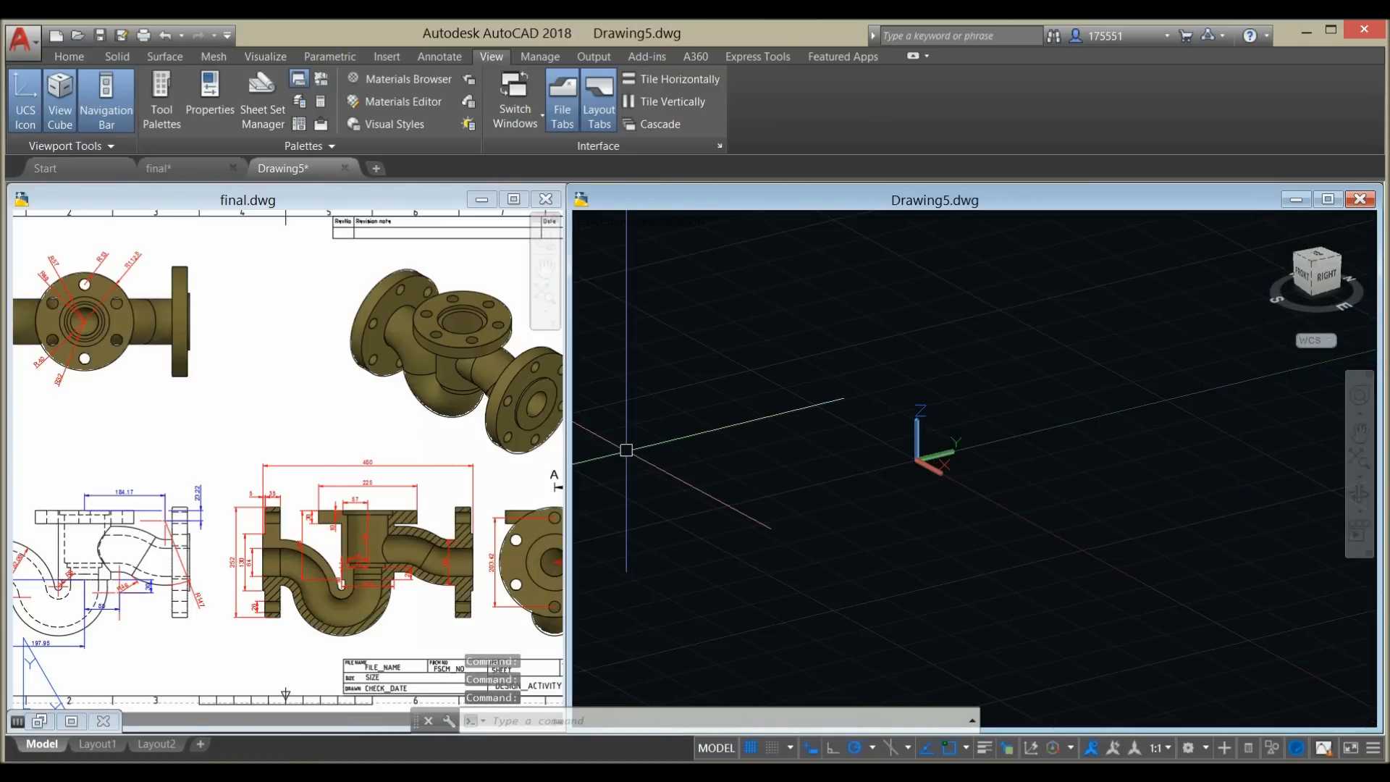
click(189, 637)
mouse_move(194, 625)
middle_down()
mouse_move(323, 602)
mouse_move(228, 624)
middle_up()
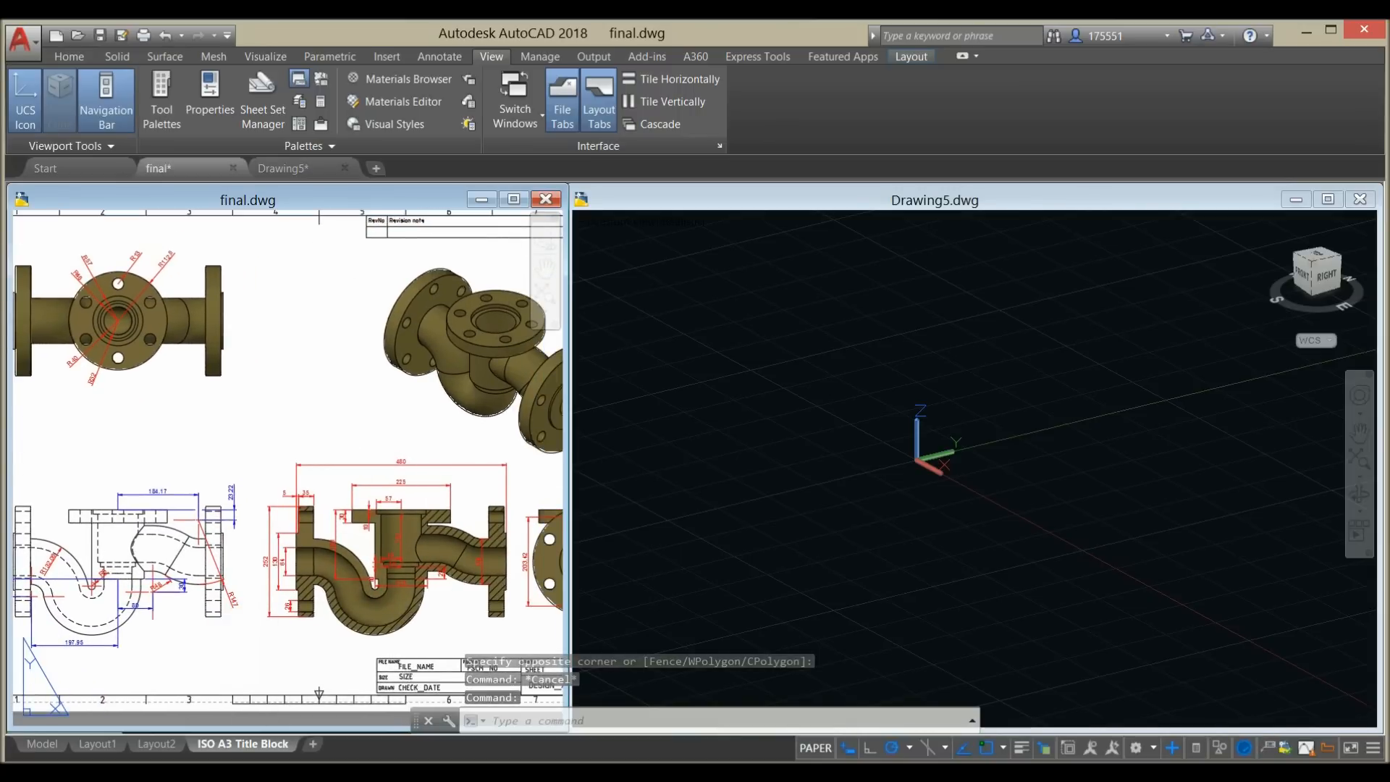
click(636, 258)
click(612, 223)
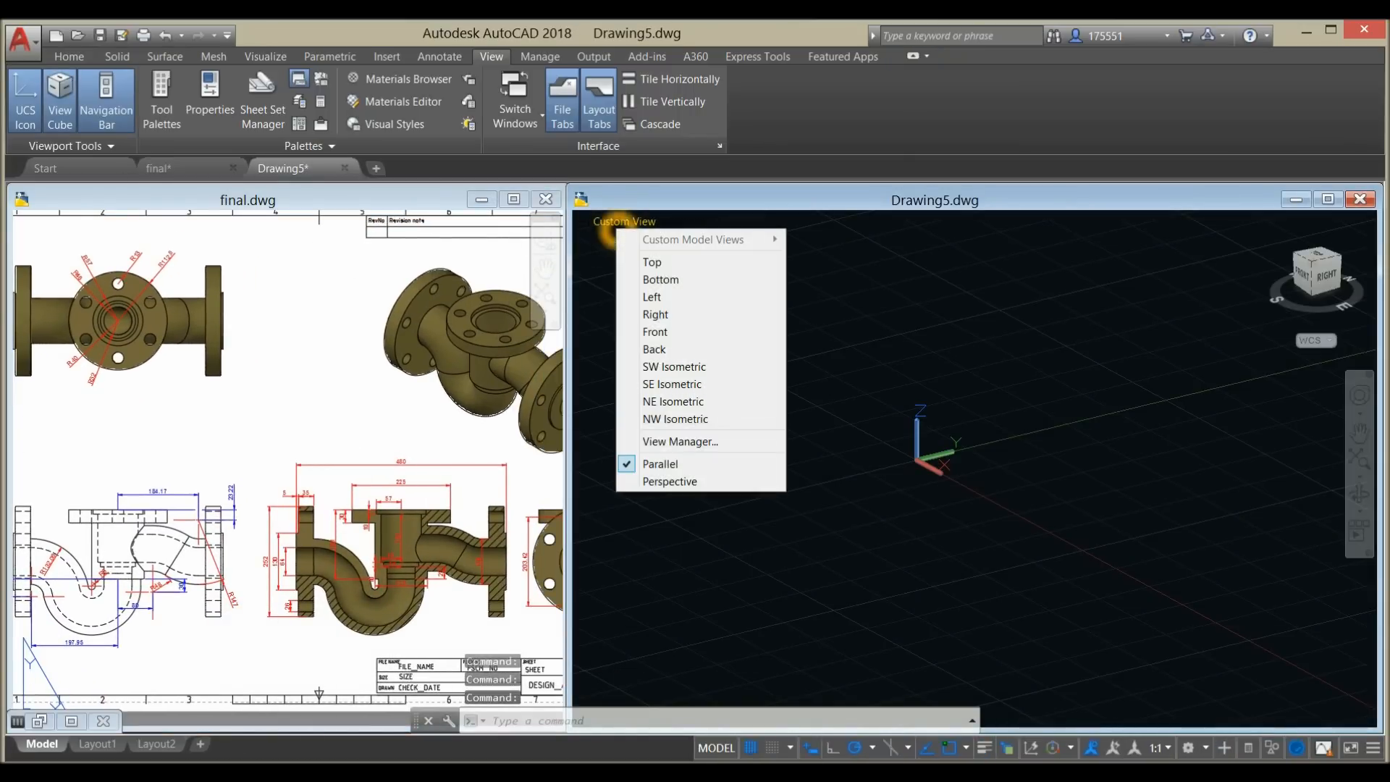
click(660, 334)
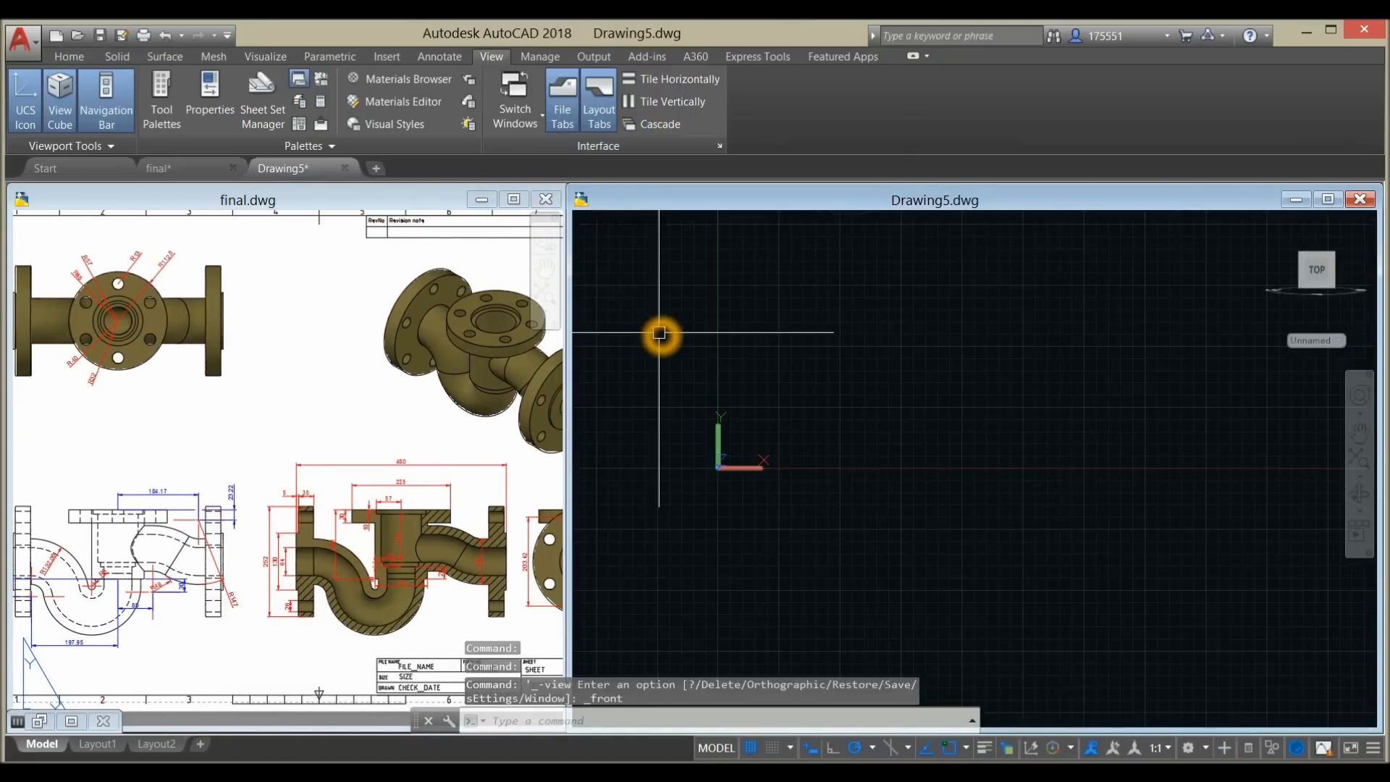
- Examine the dimensions of the valve body's section view and hidden-line front view in final.dwg
click(434, 610)
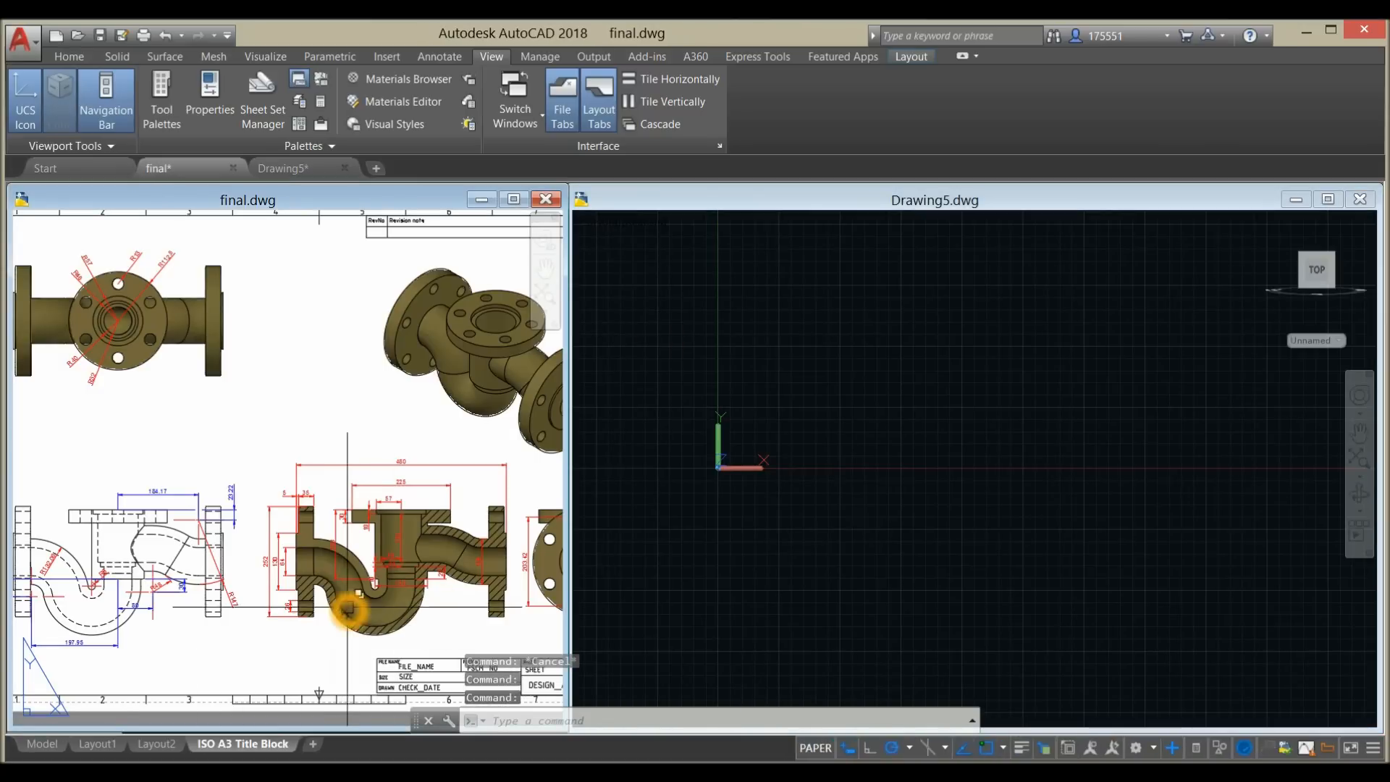
scroll(346, 610, up, 1)
middle_drag(342, 605, 242, 609)
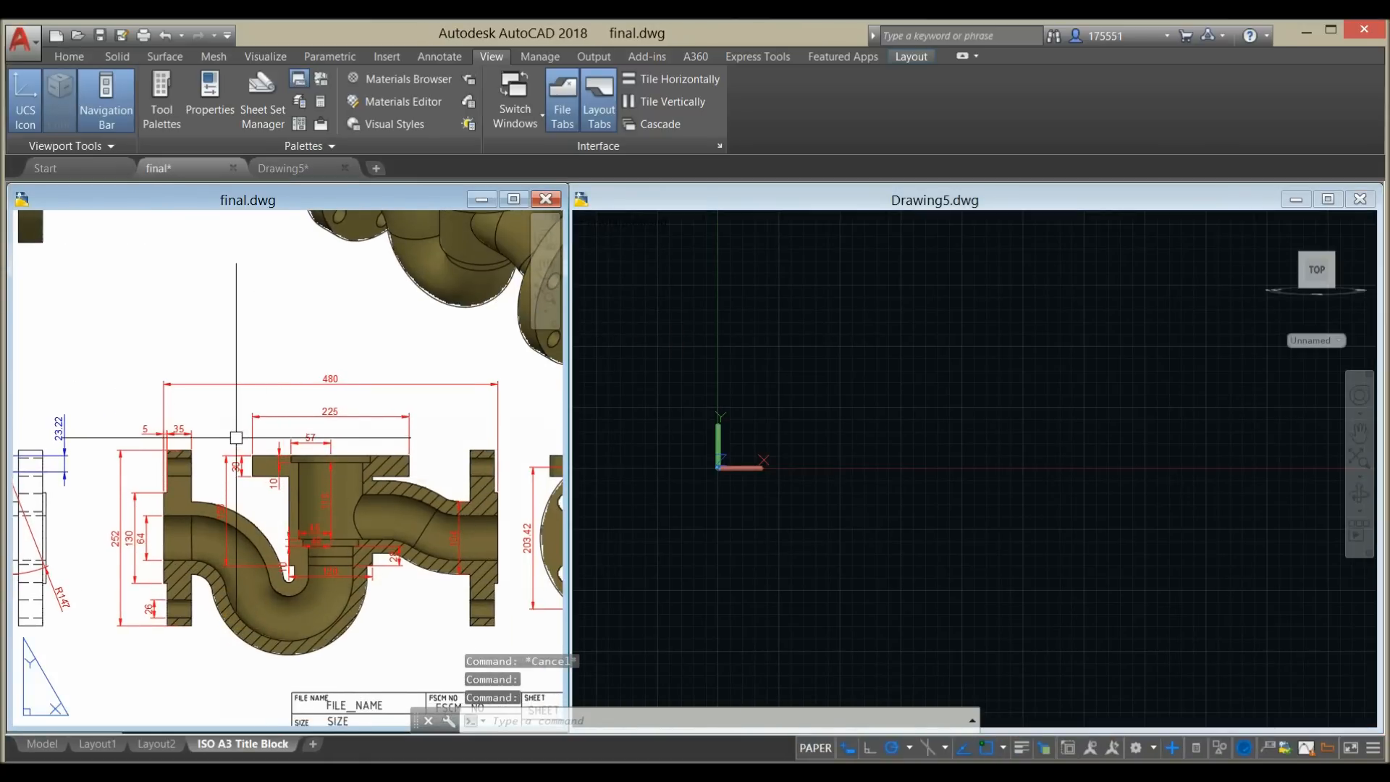
scroll(391, 511, up, 1)
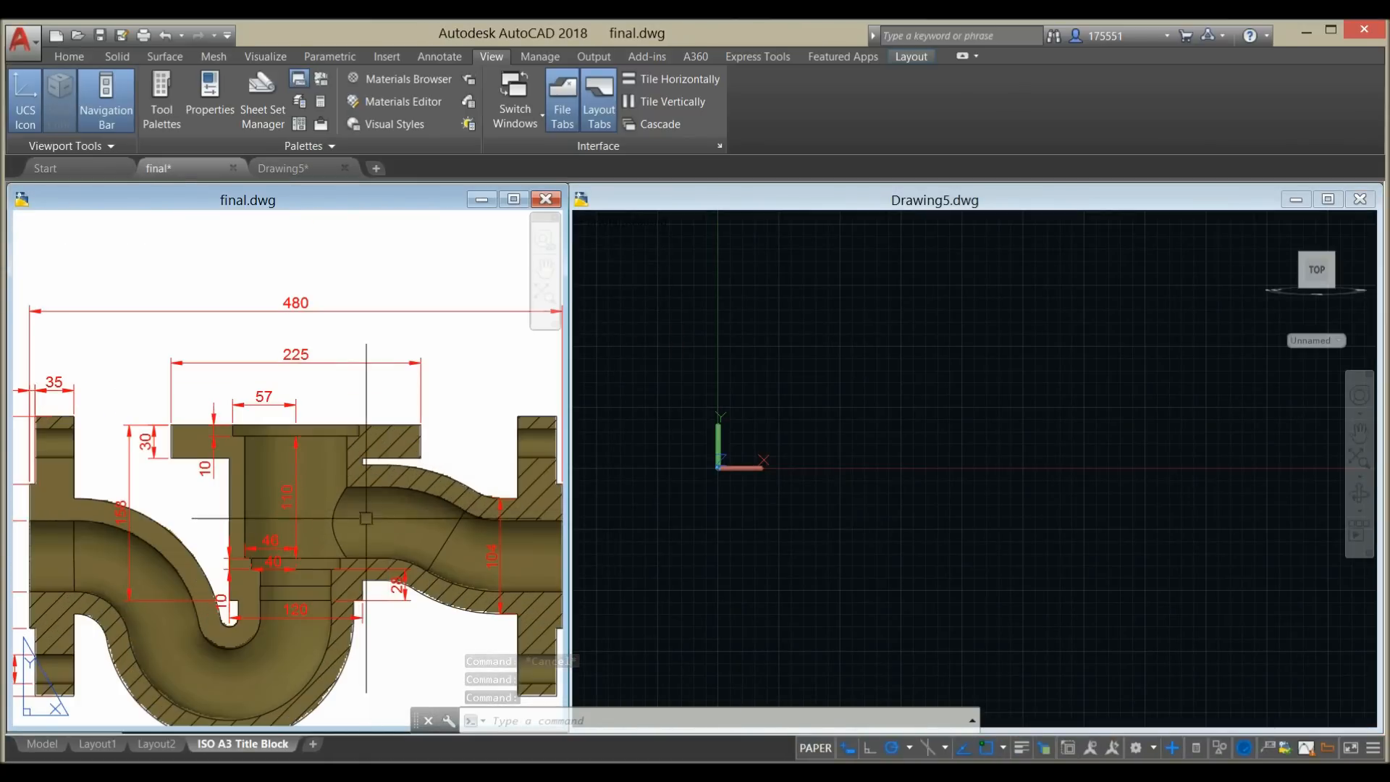
scroll(317, 513, down, 1)
middle_drag(316, 514, 570, 504)
middle_drag(483, 487, 554, 478)
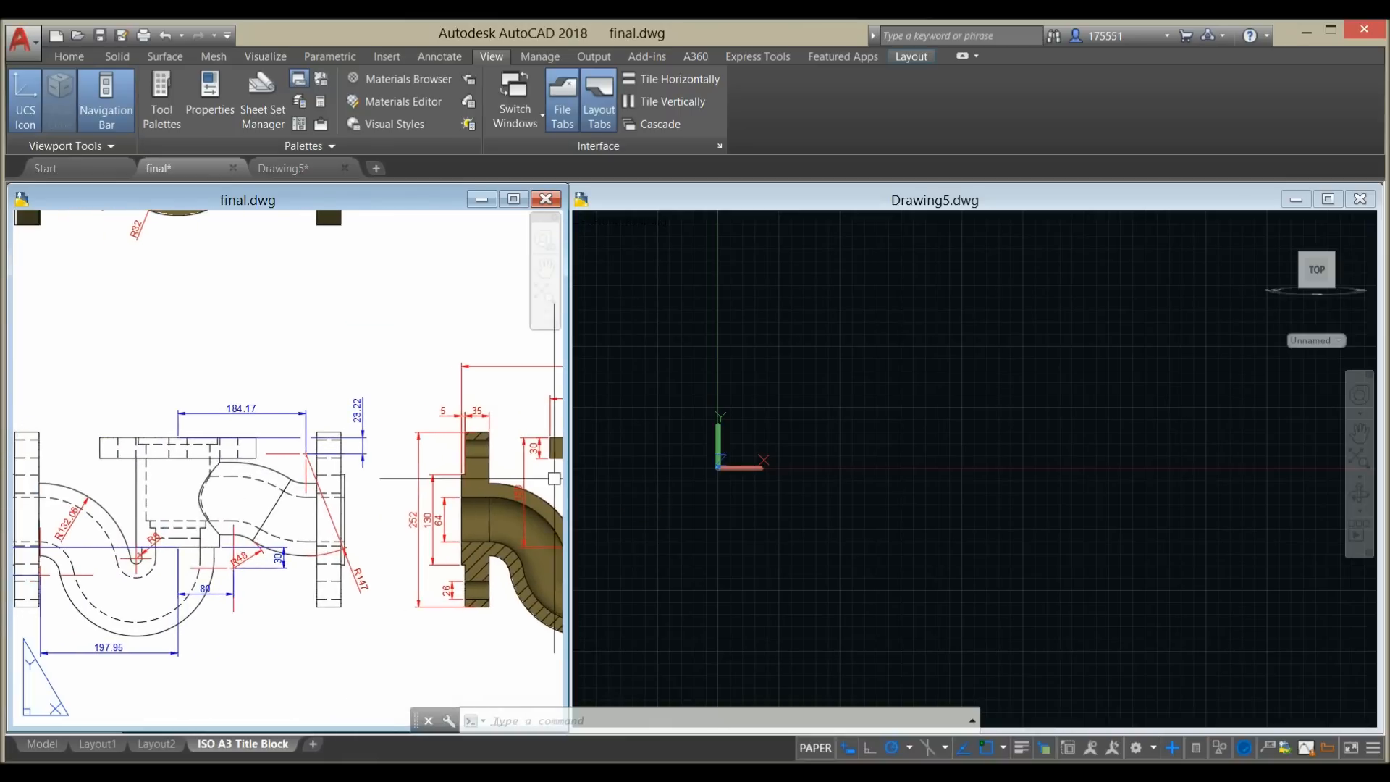
scroll(269, 461, up, 2)
middle_drag(273, 462, 313, 475)
scroll(348, 478, up, 4)
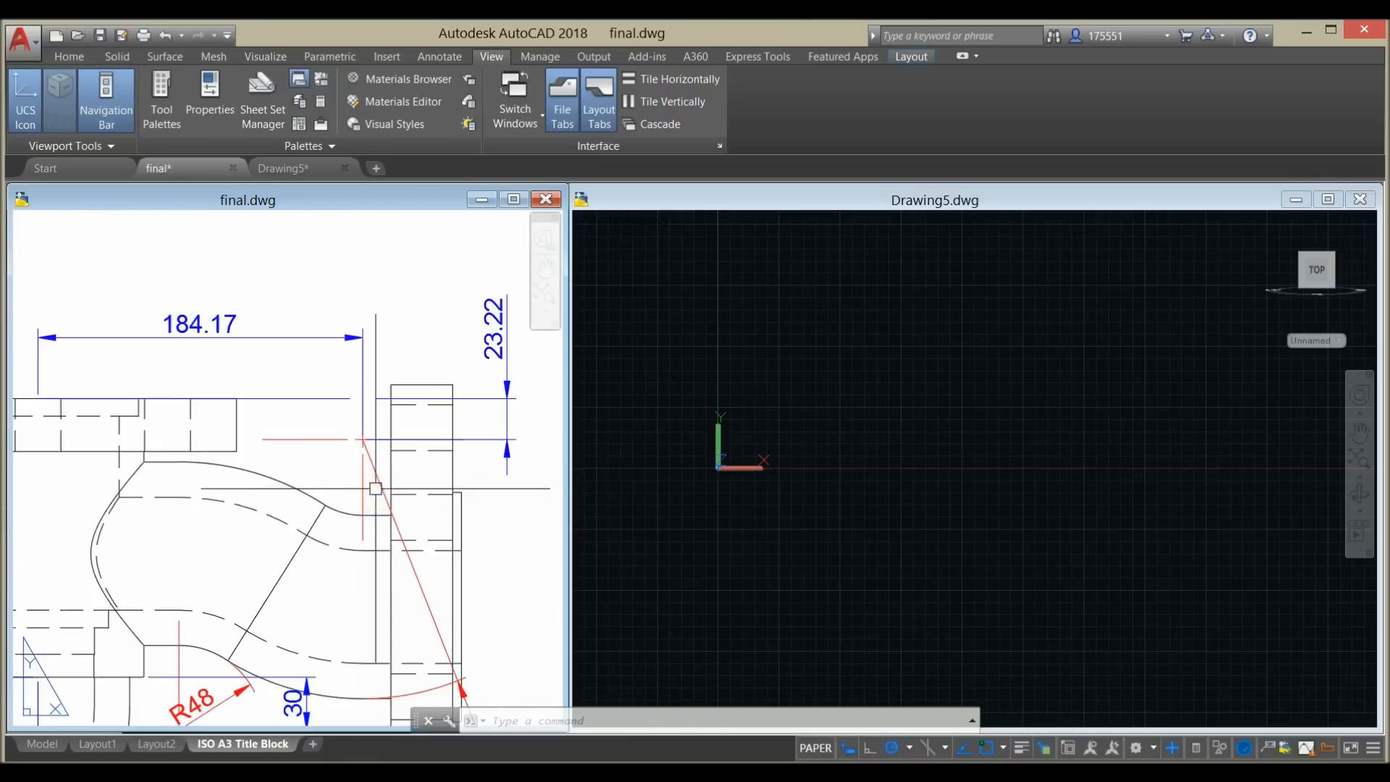
click(358, 482)
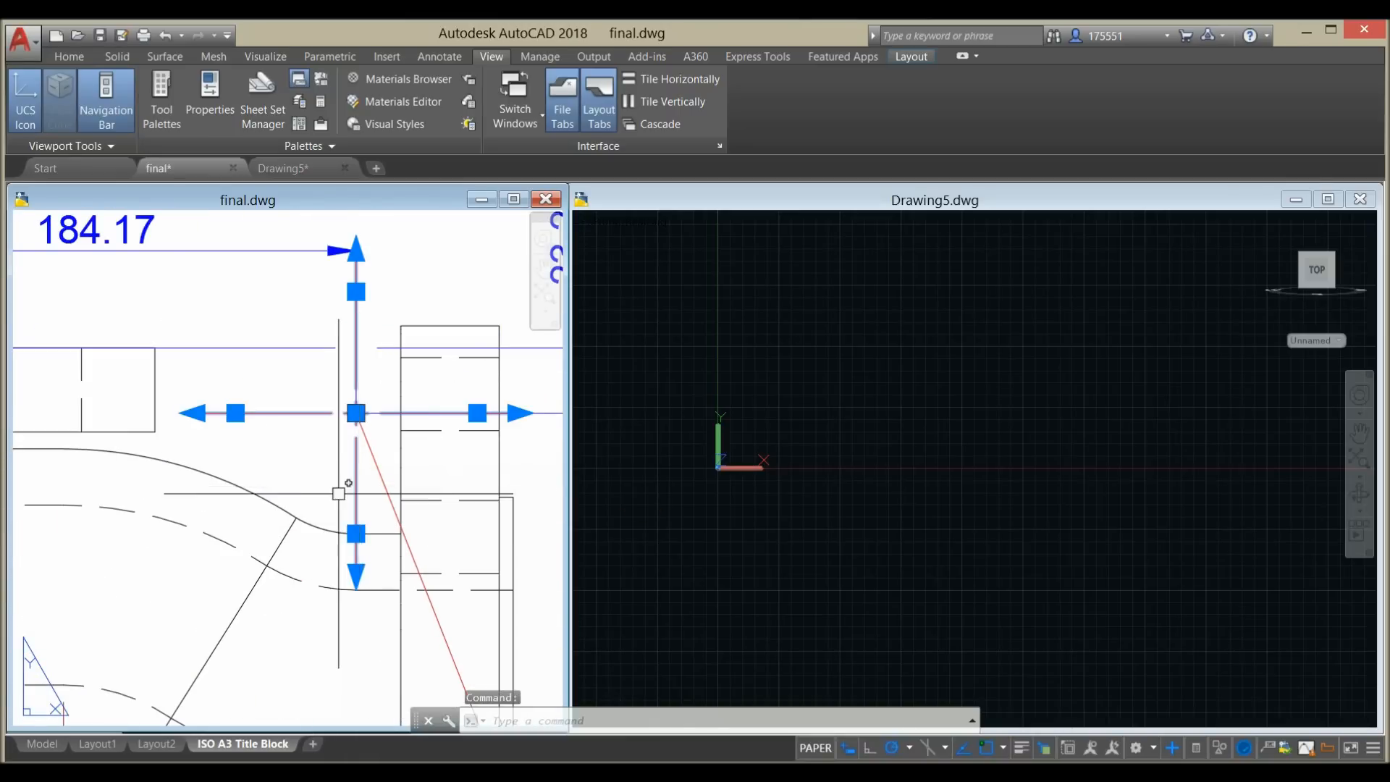
scroll(347, 509, down, 4)
key(Escape)
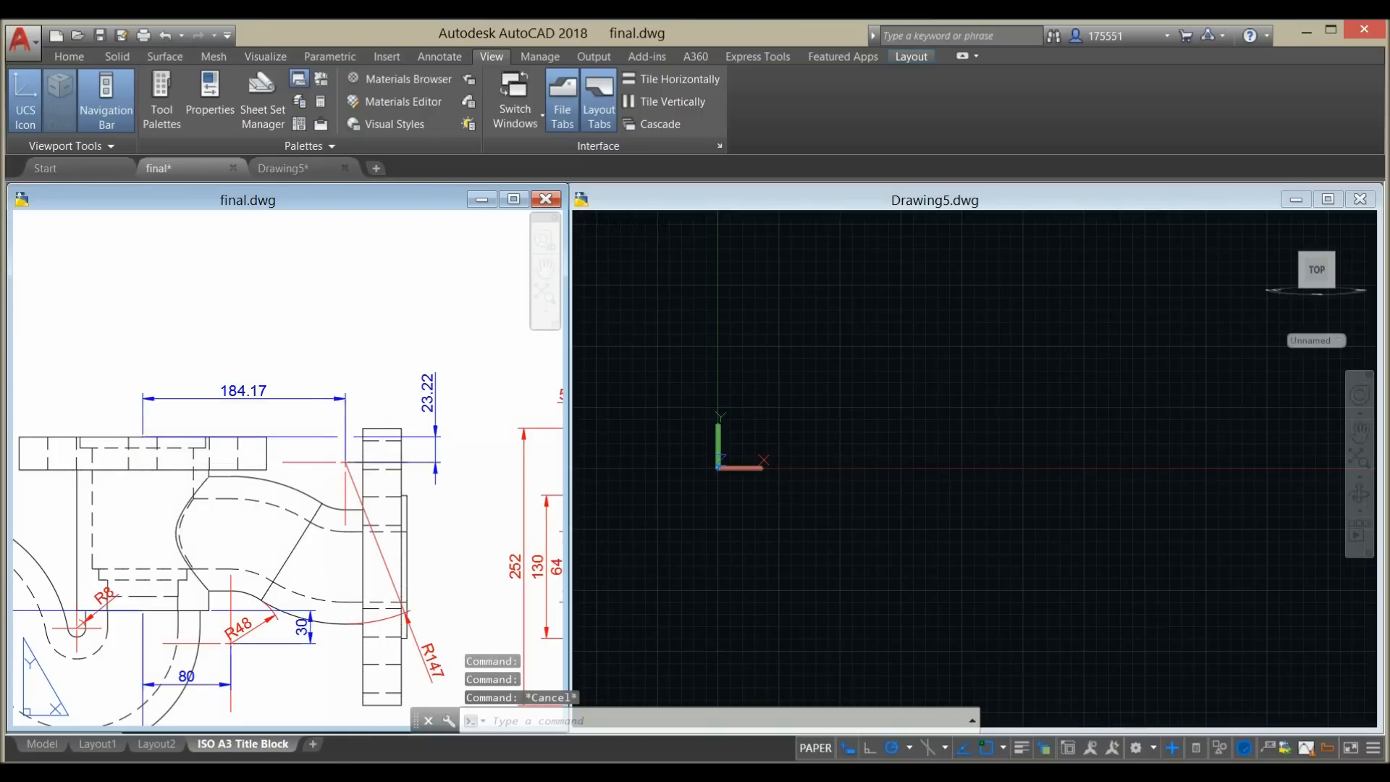
click(739, 459)
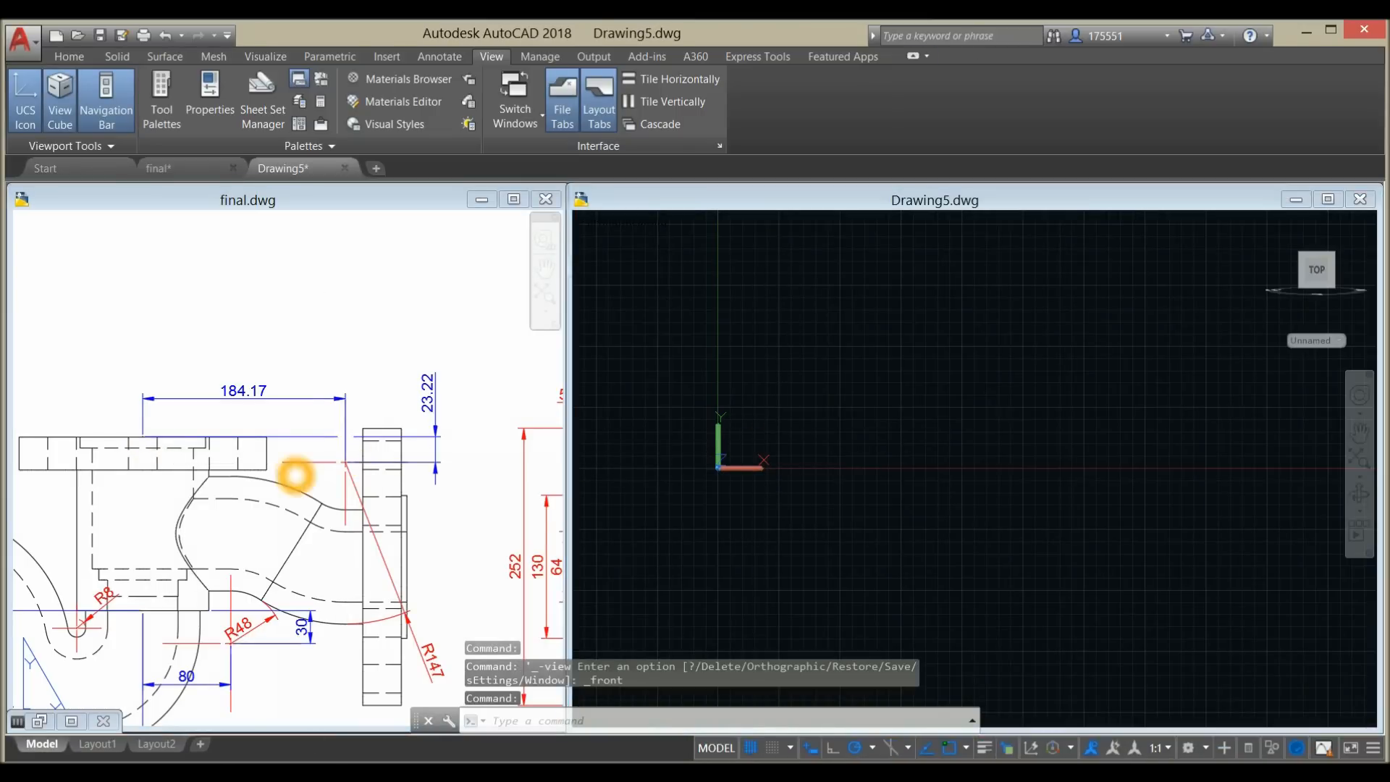
click(292, 471)
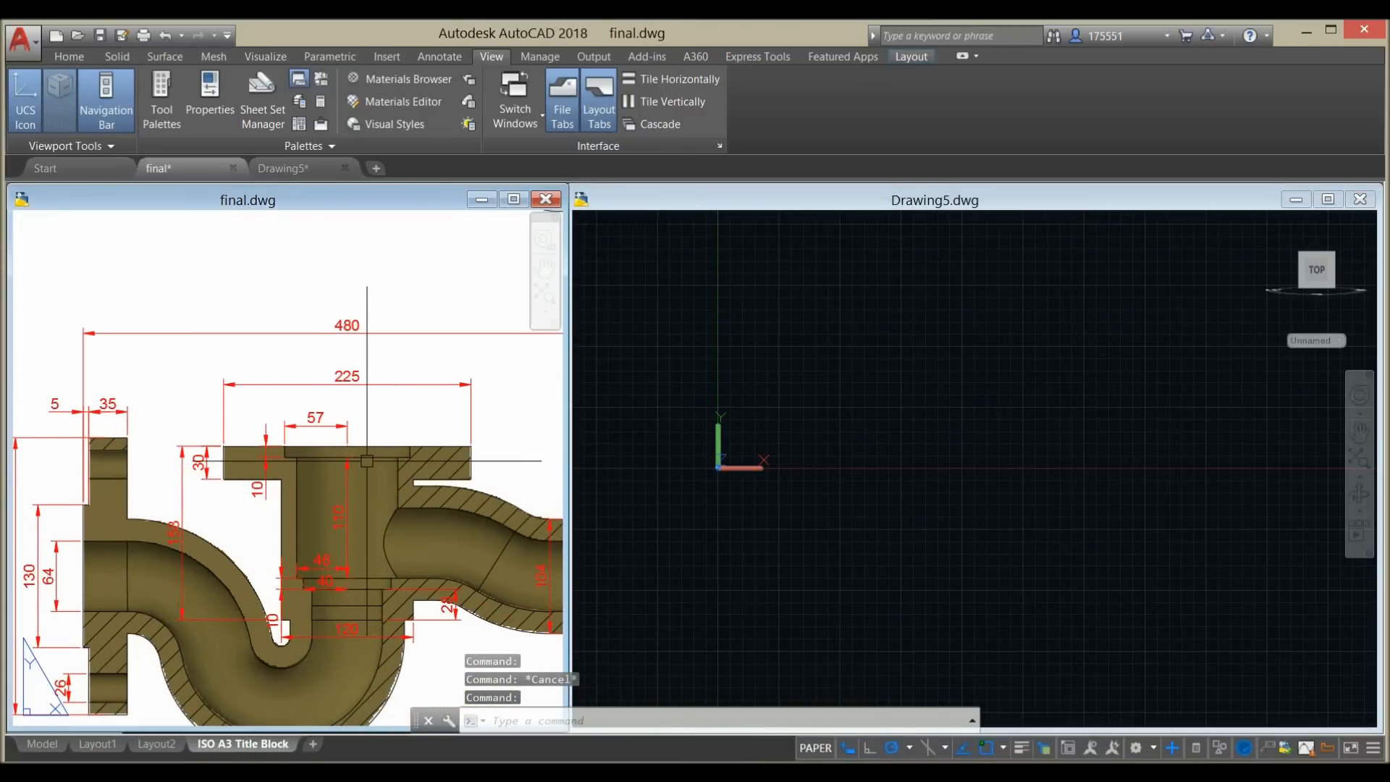
- Draw a closed rectangle 225 wide and 30 high with lines in Drawing5 for the valve's top flange
click(968, 425)
click(69, 57)
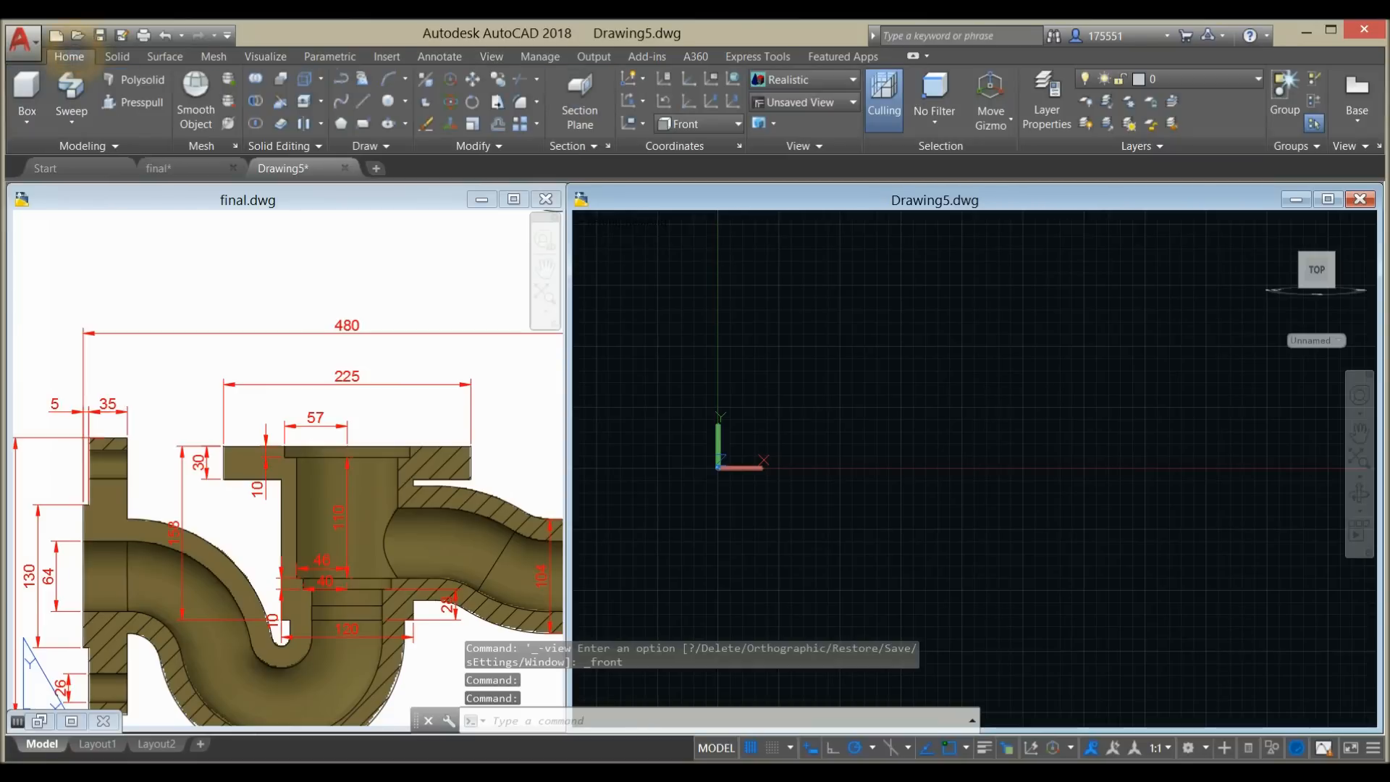
click(833, 342)
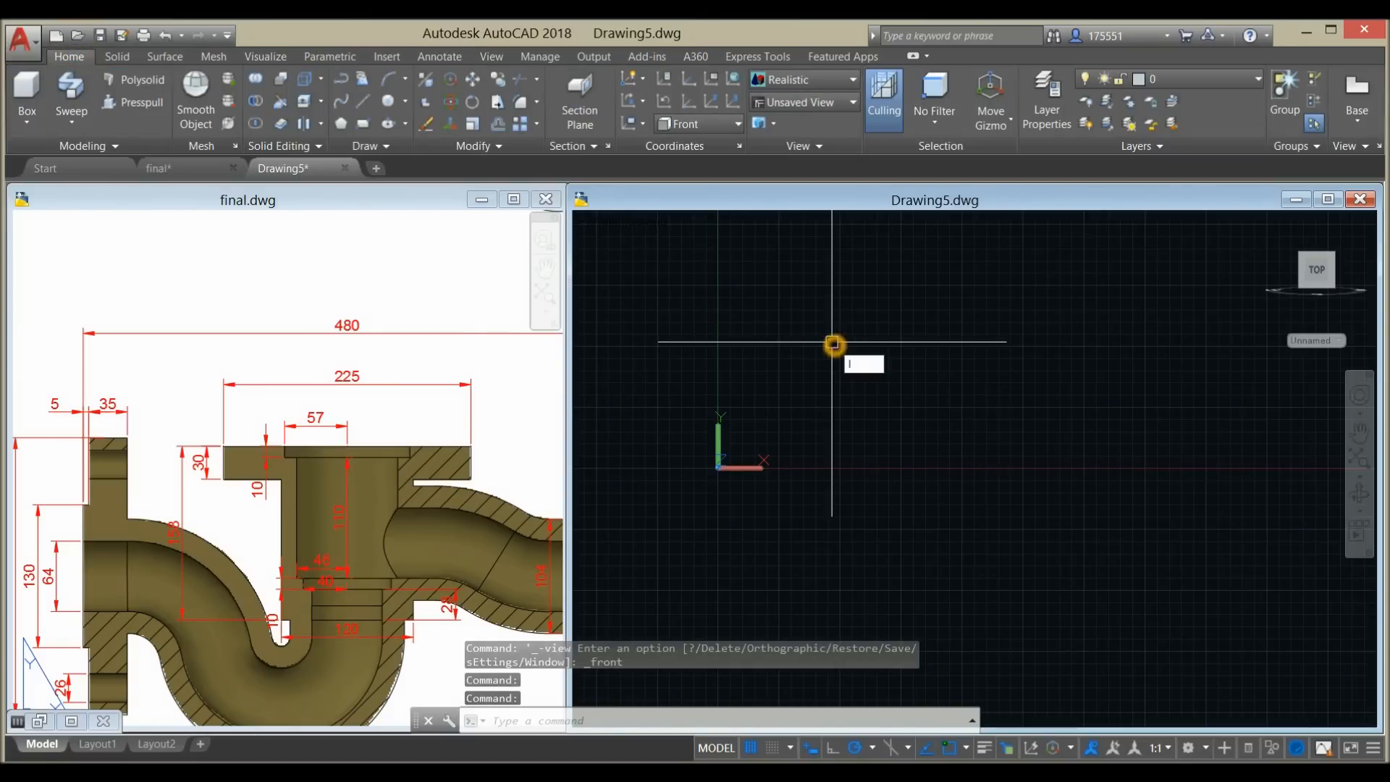
key(Return)
click(851, 301)
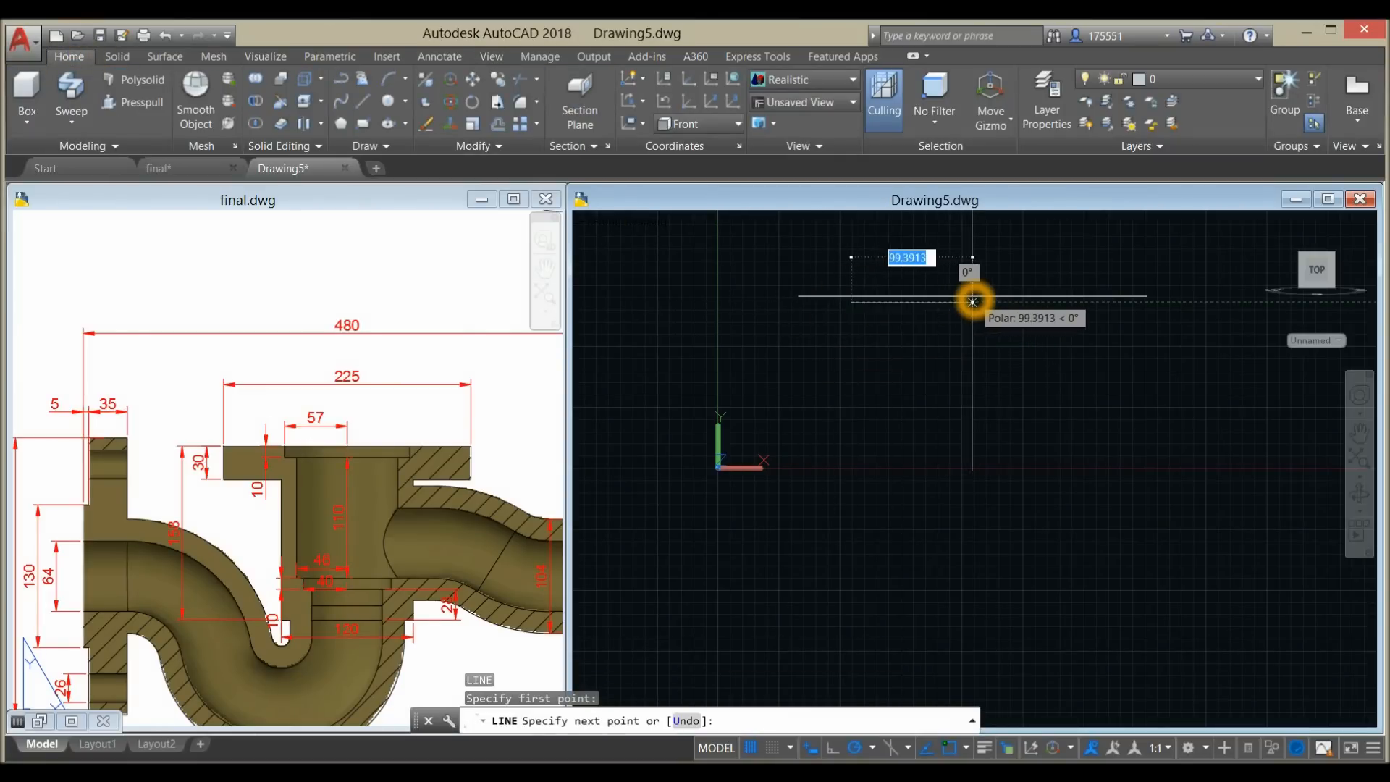
text(225)
key(Return)
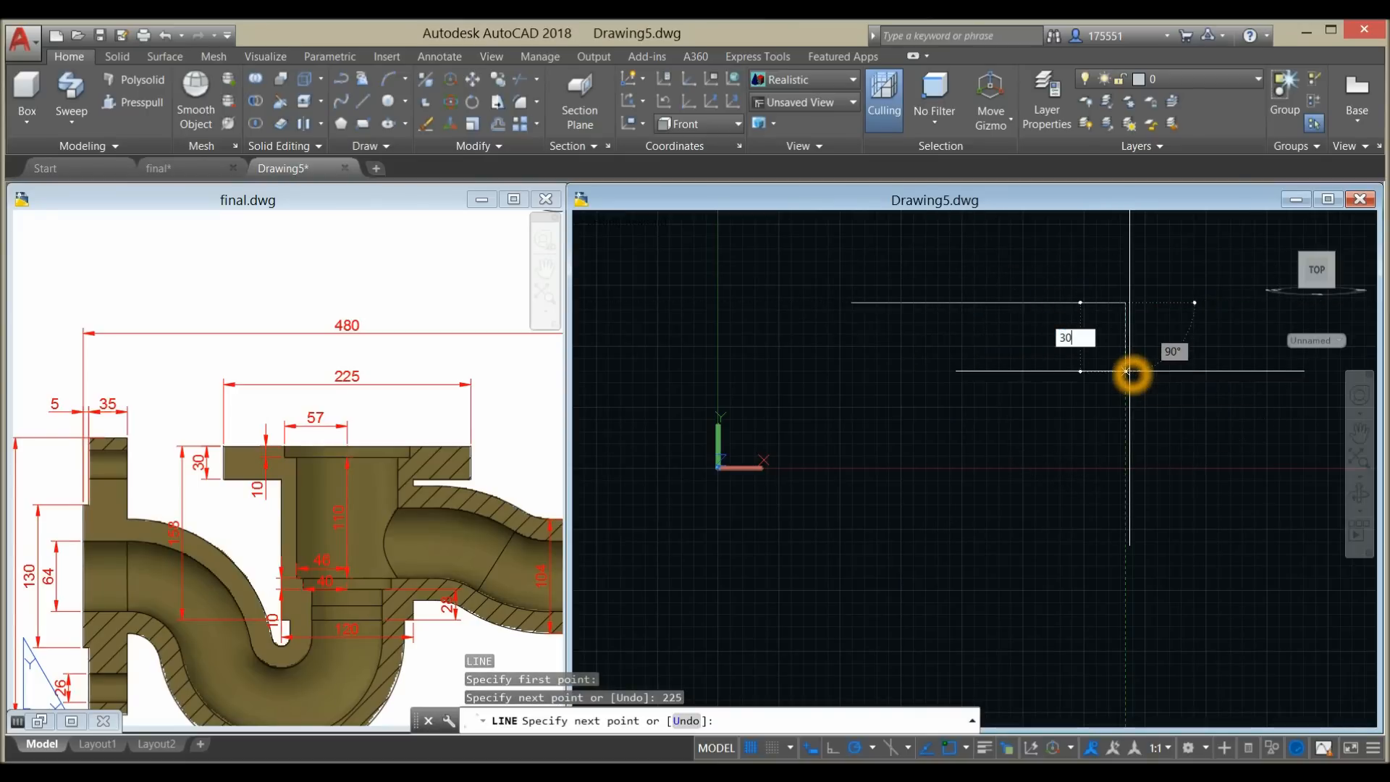
text(30)
key(Return)
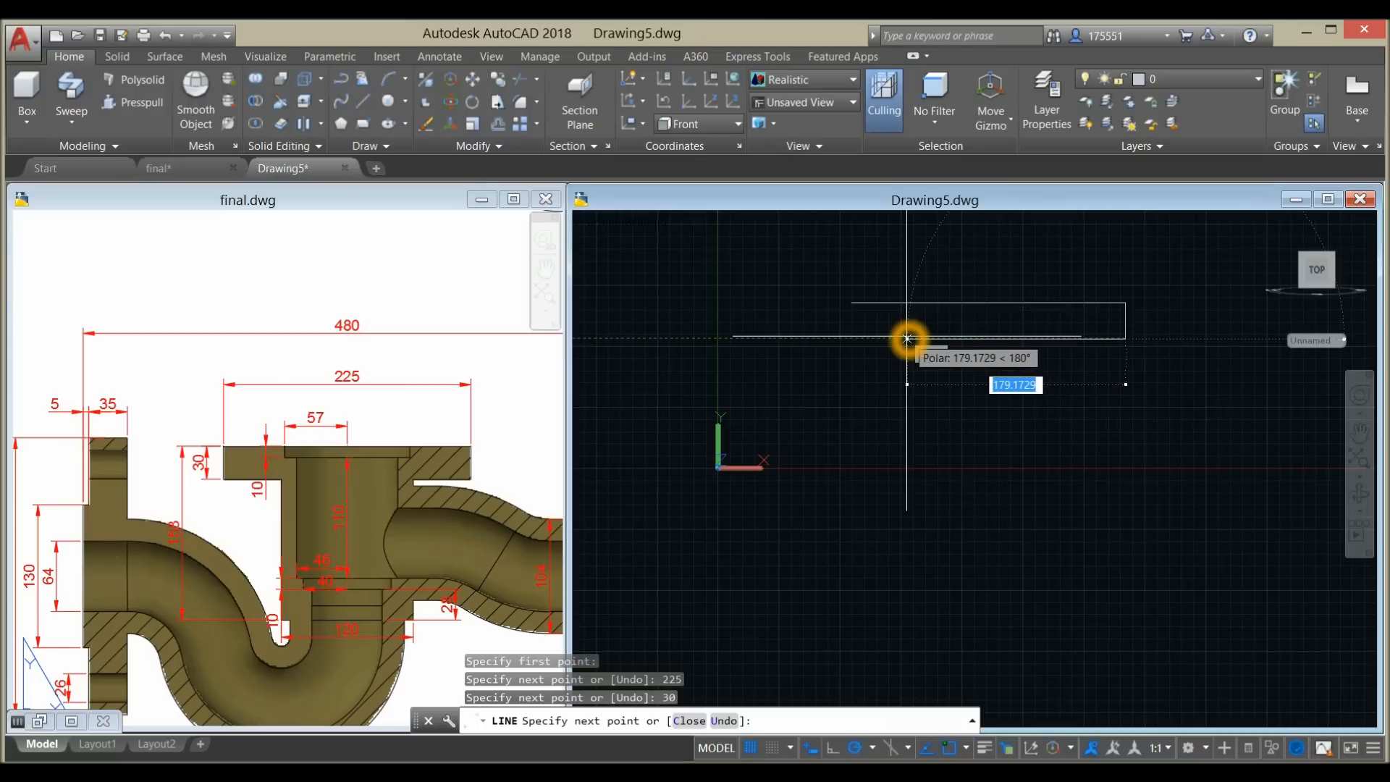
click(852, 340)
right_click(867, 289)
click(920, 297)
middle_drag(874, 425, 834, 383)
- Examine the vertical dimension from the flange's top face down to the body's lower edge in the final.dwg section view
click(186, 519)
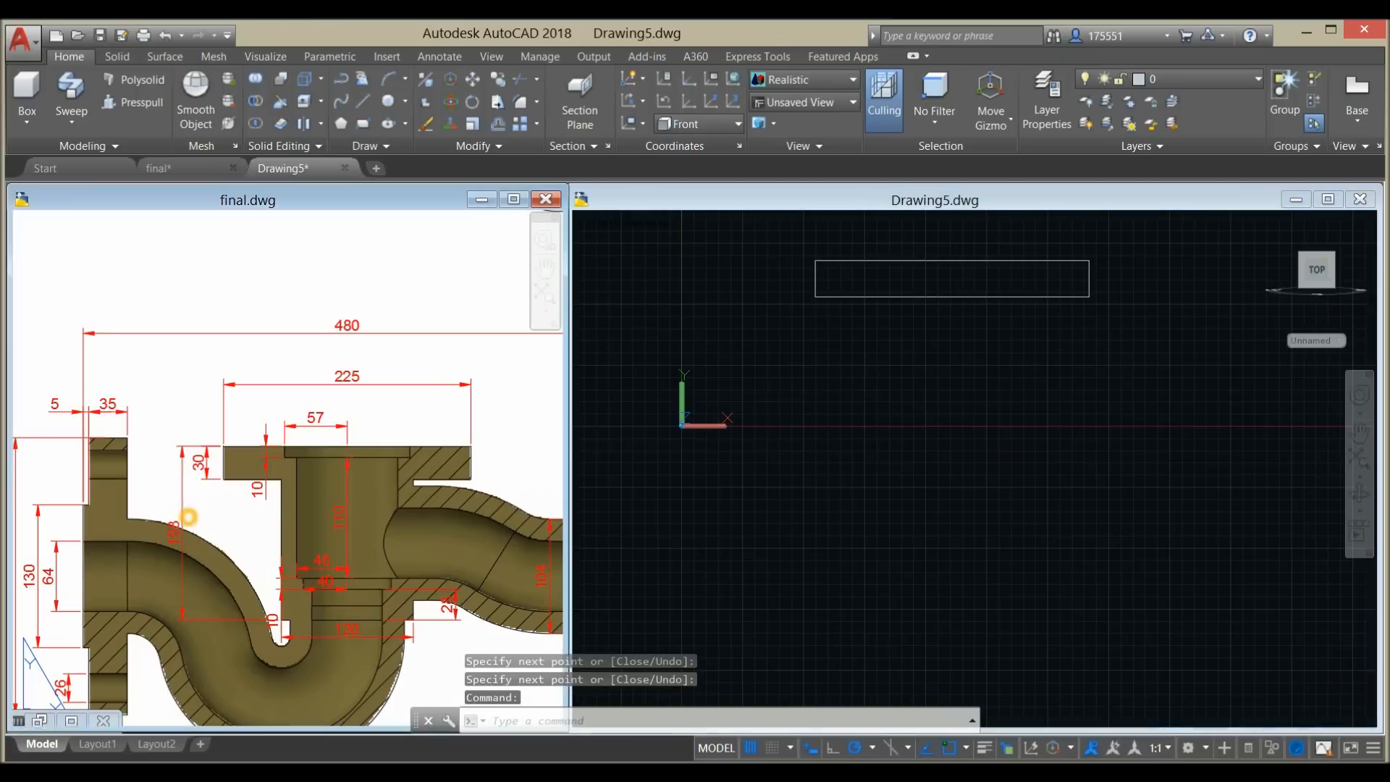
click(200, 449)
click(274, 636)
click(844, 485)
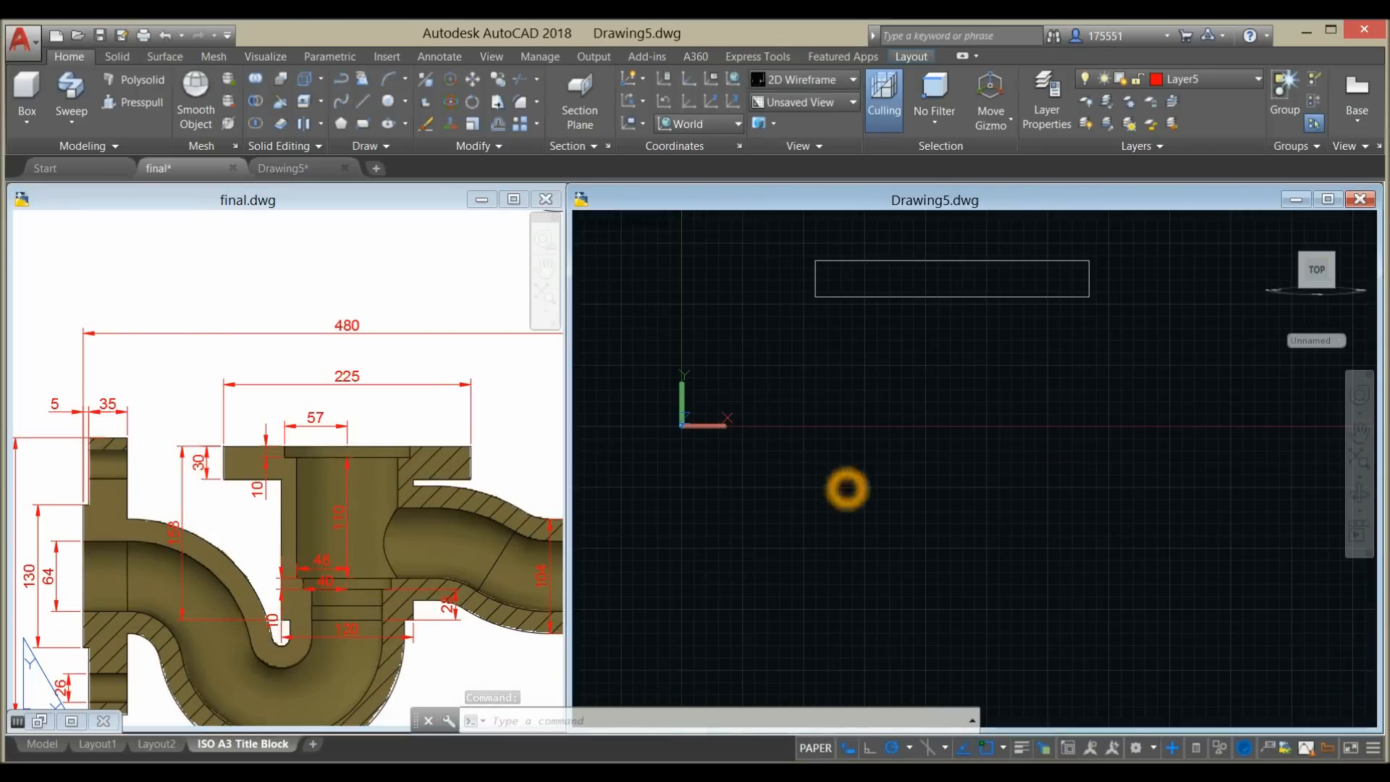
click(220, 543)
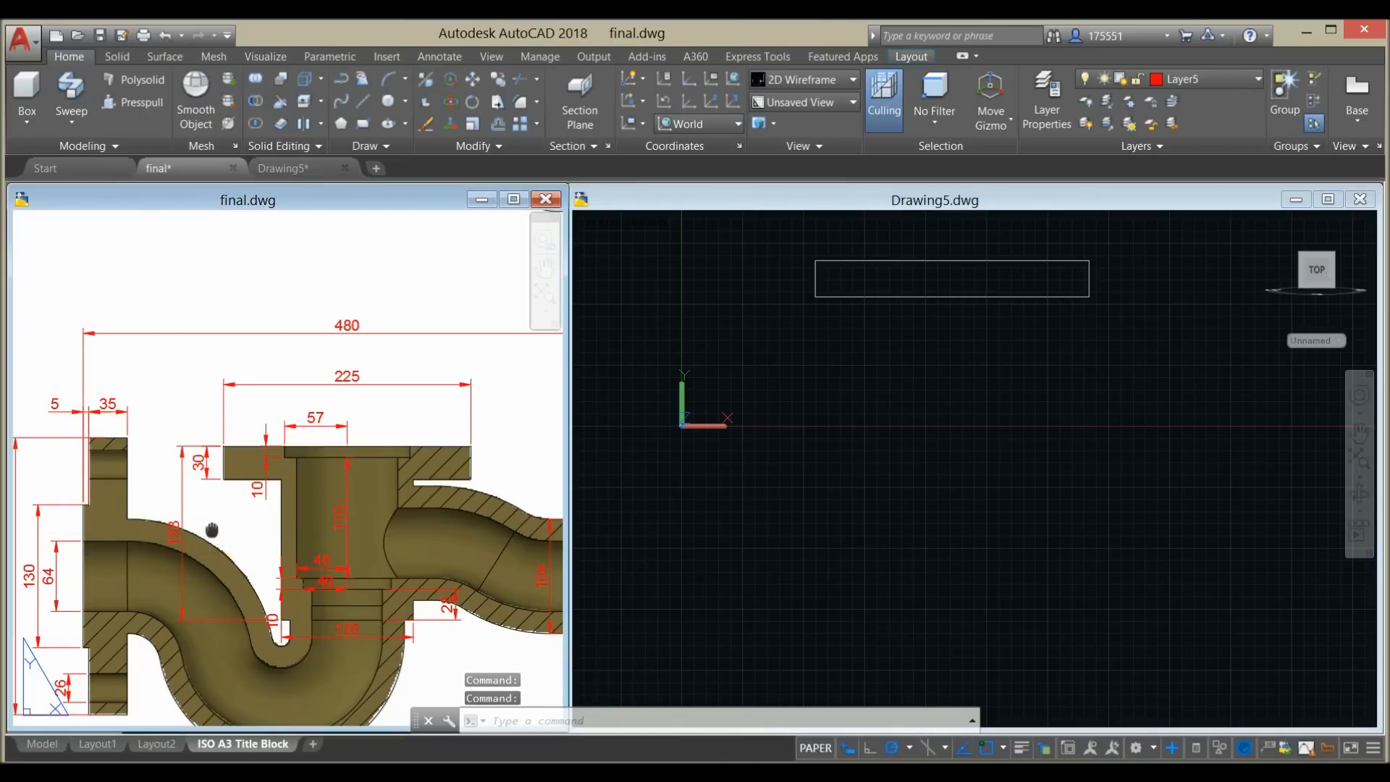
middle_drag(211, 531, 225, 488)
click(192, 461)
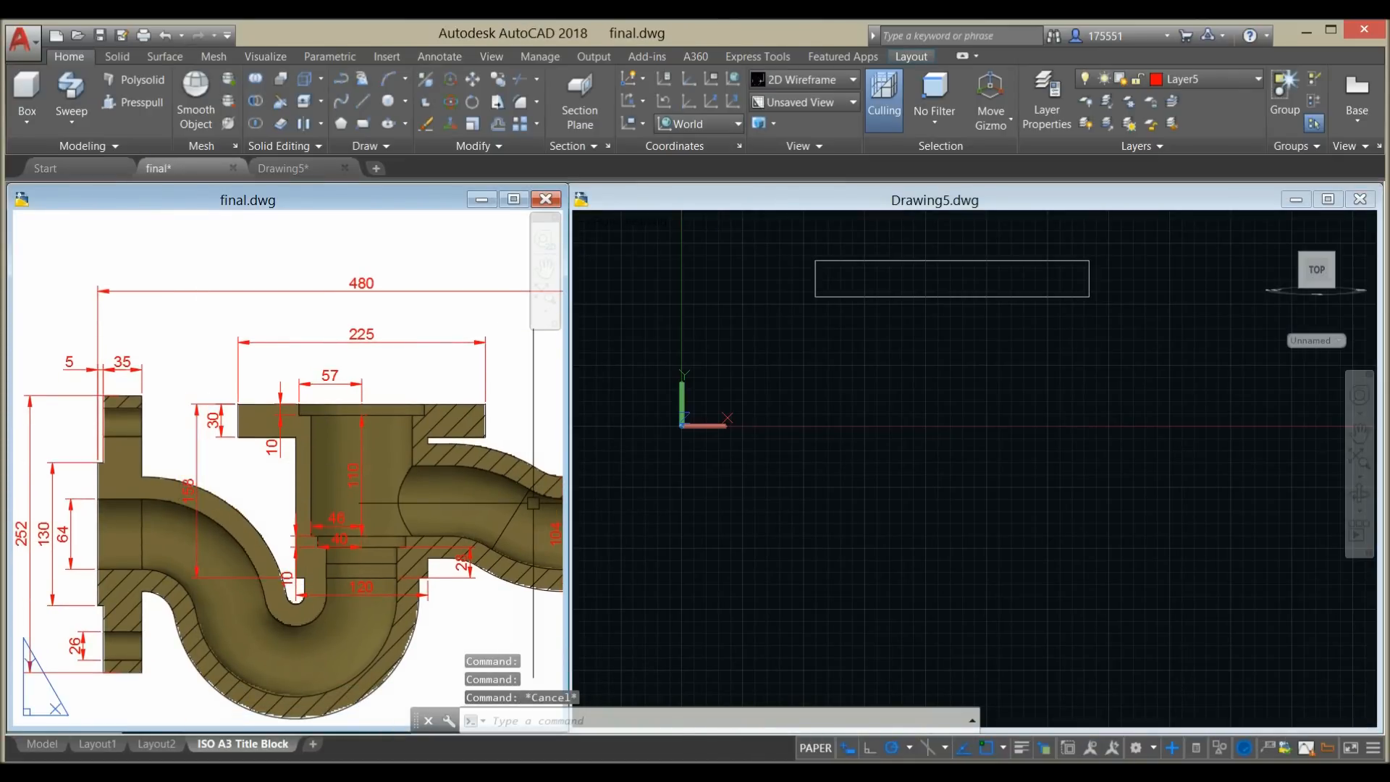
- Draw a line 158 straight down from the midpoint of the flange rectangle's top edge, continuing 60 horizontally to the right
click(919, 533)
text(l)
key(Return)
click(953, 260)
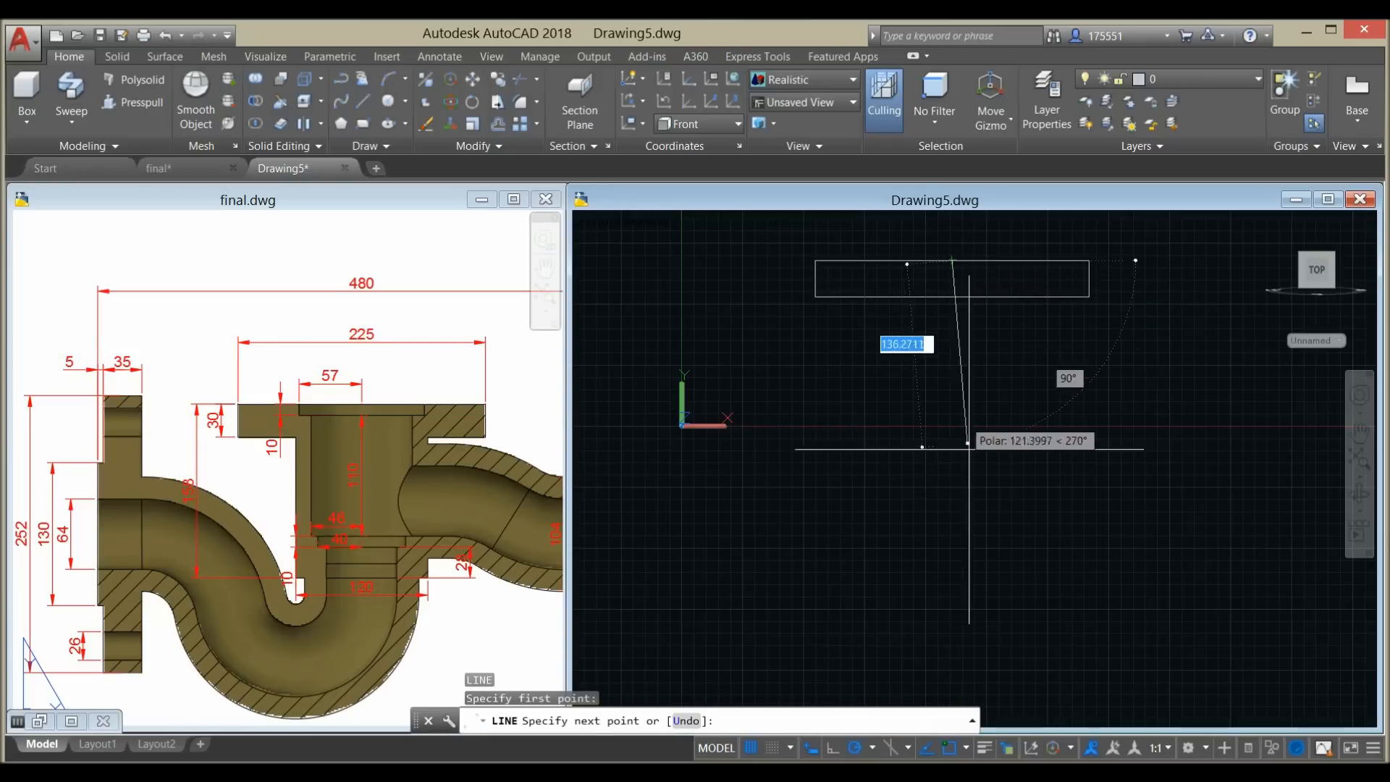
click(963, 481)
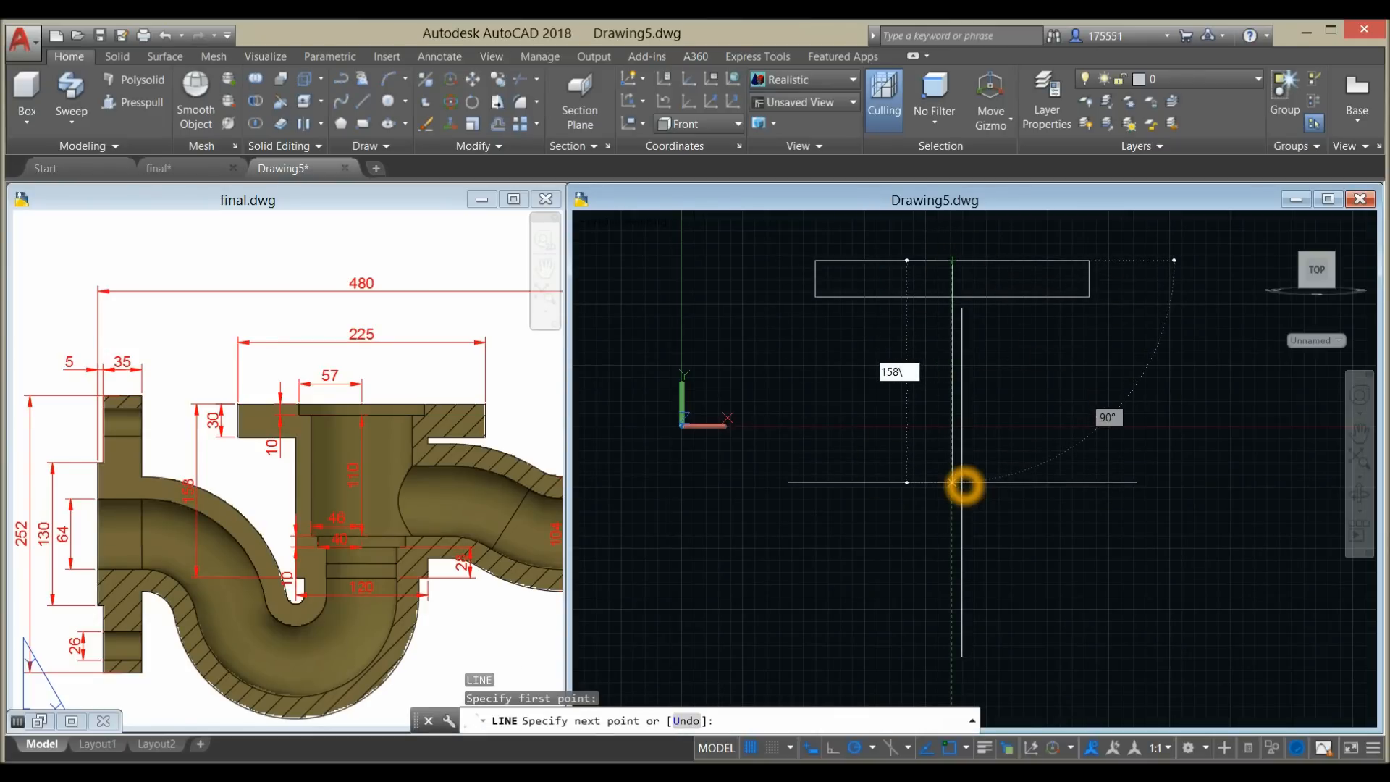
key(Return)
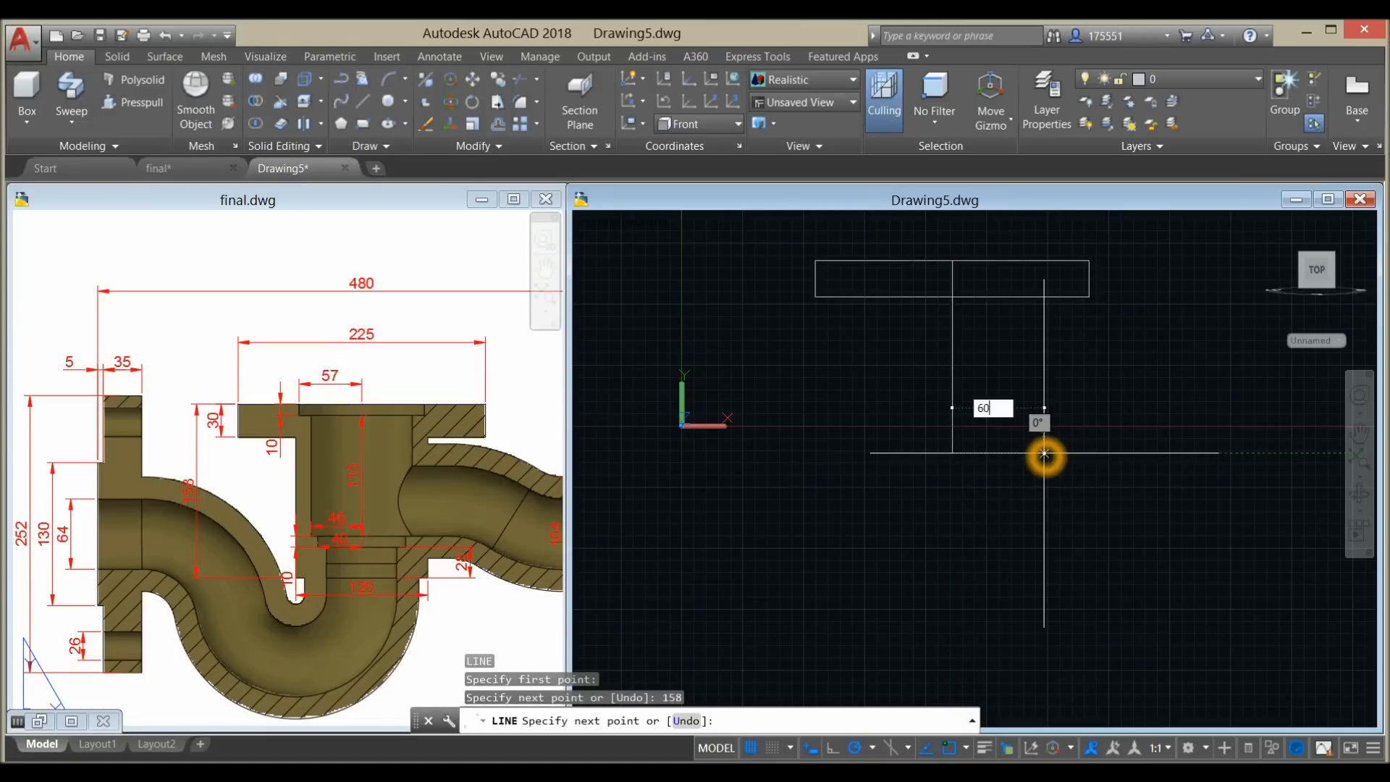
text(60)
key(Return)
right_click(1082, 404)
click(1097, 413)
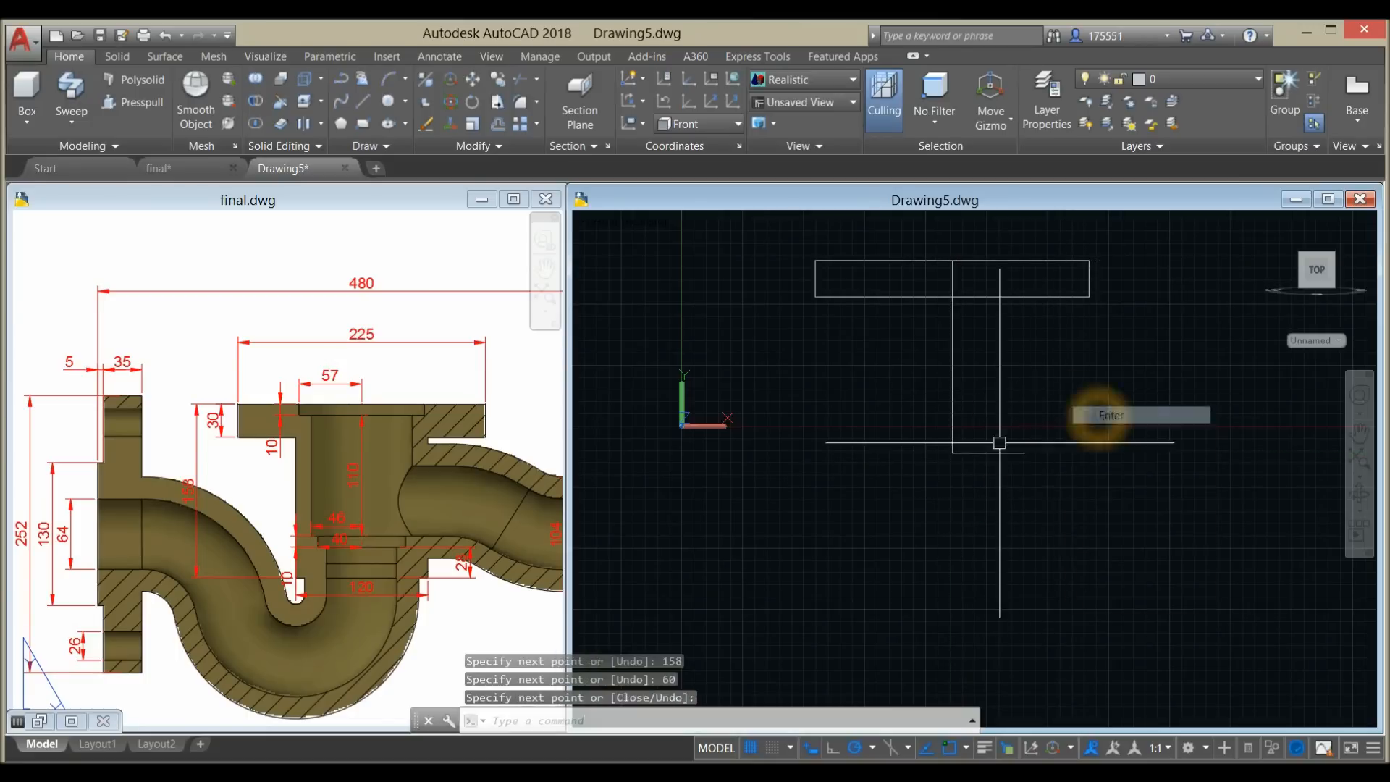
click(986, 454)
right_click(1079, 344)
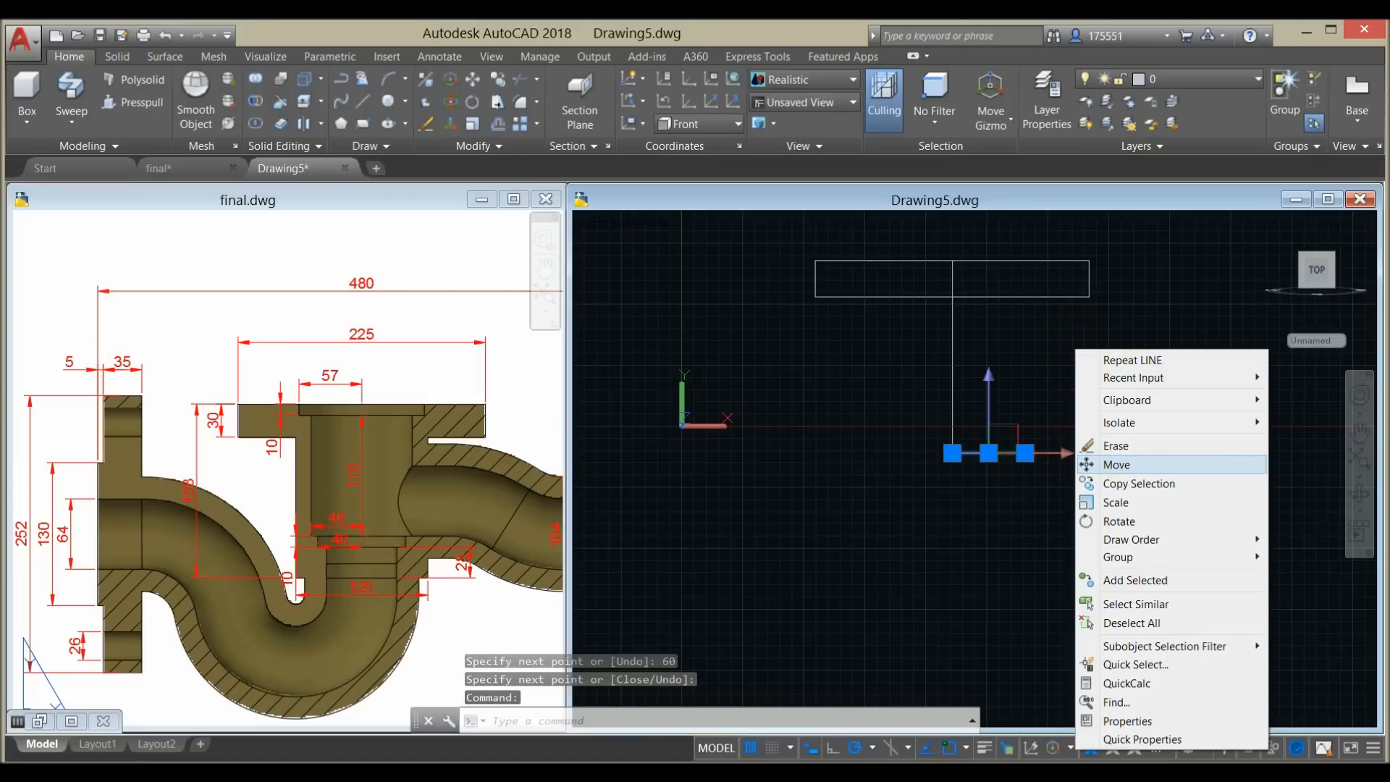
click(1126, 460)
key(Escape)
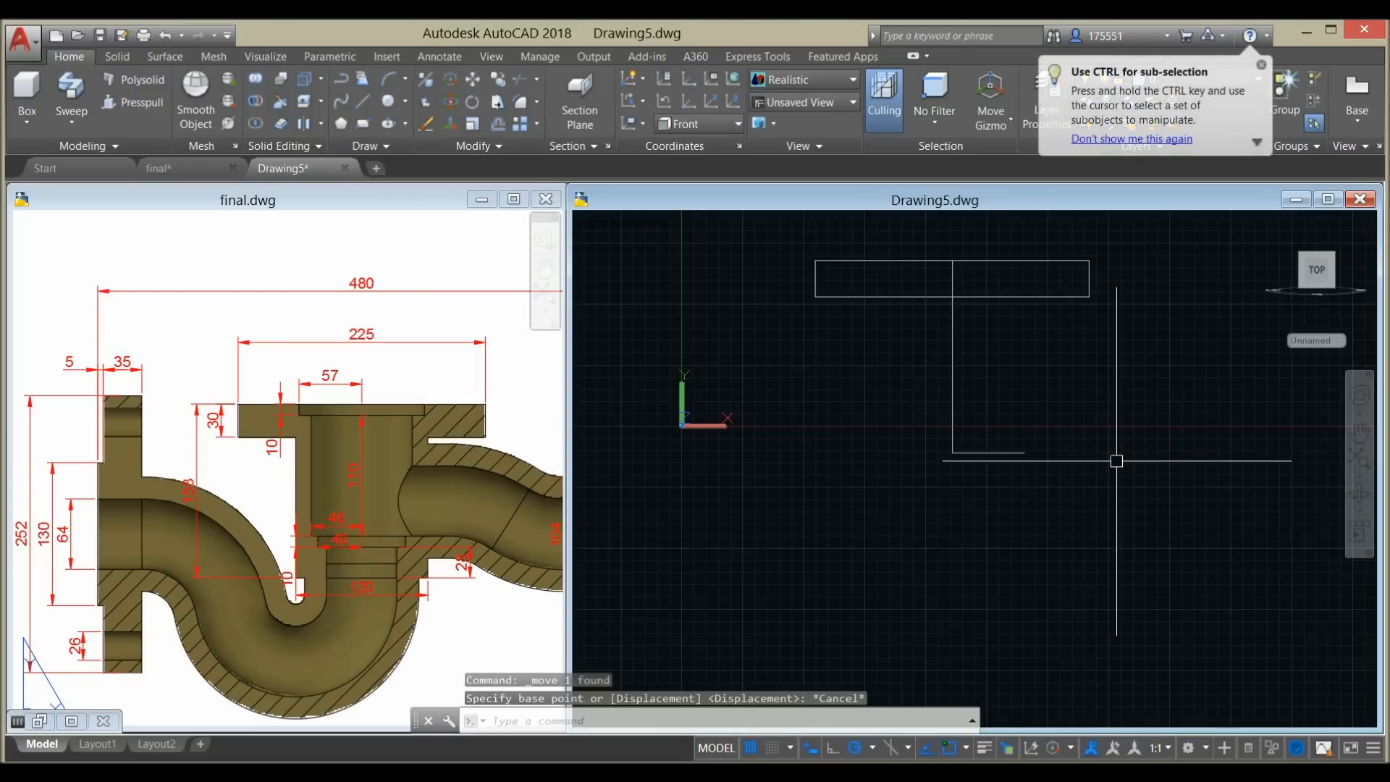
- Copy the short horizontal bottom line to the other side, placing its right end at the foot of the vertical centre line
click(989, 454)
right_click(989, 454)
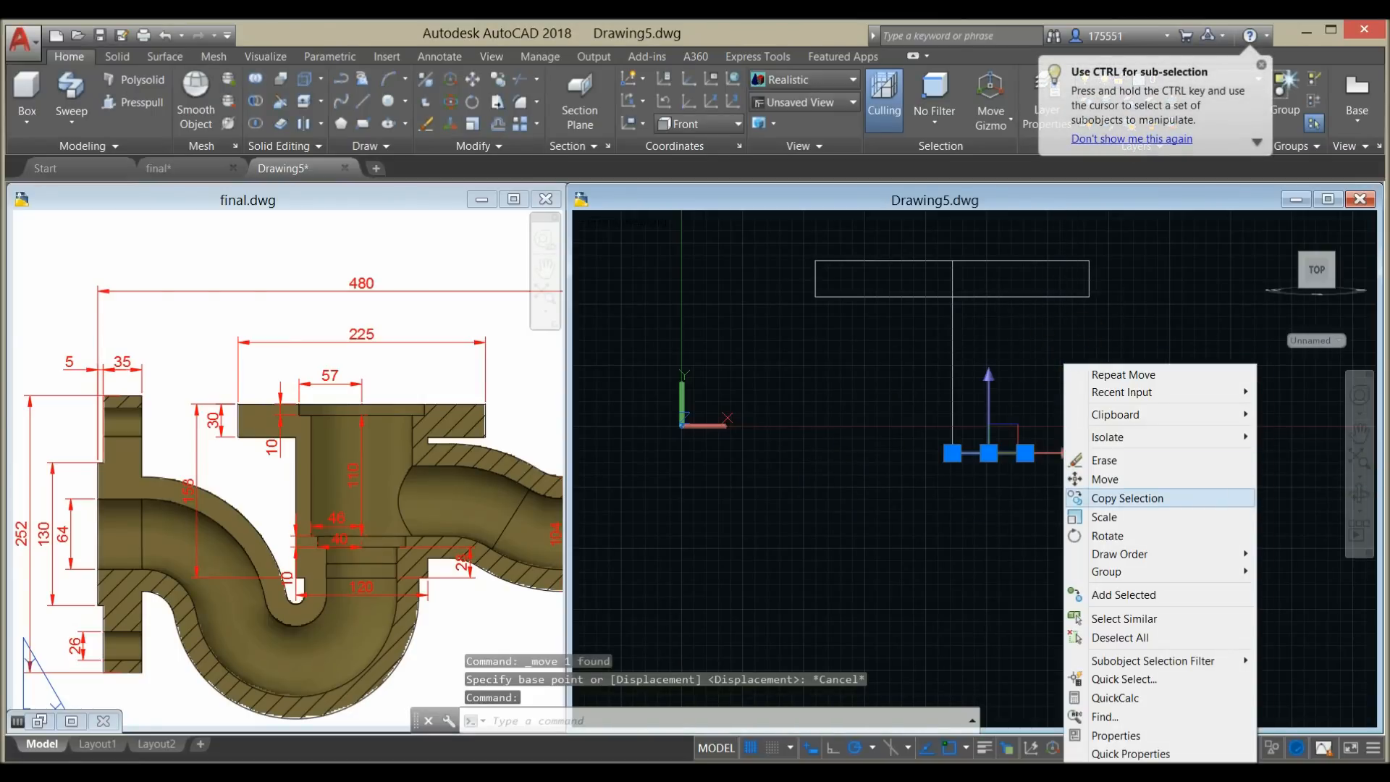
click(1119, 499)
click(1027, 454)
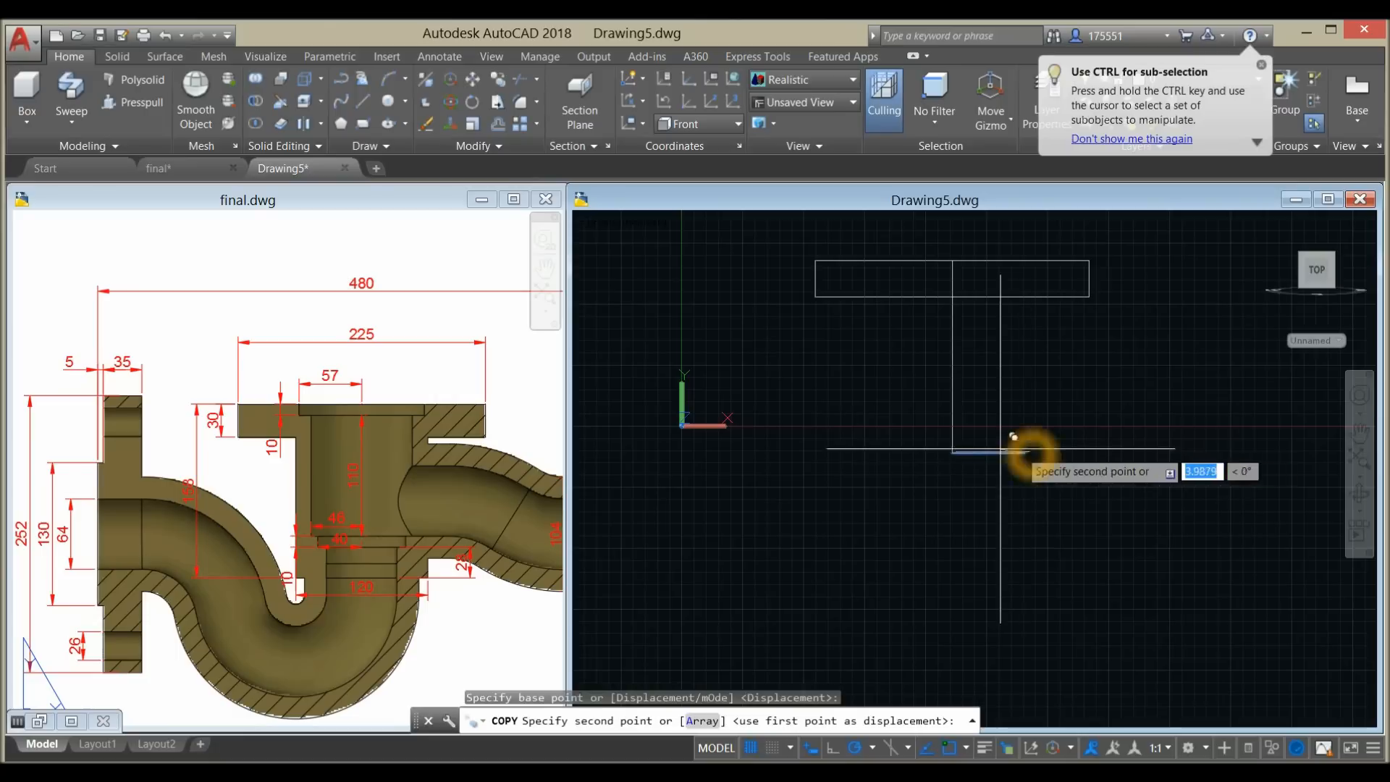
click(952, 453)
right_click(976, 428)
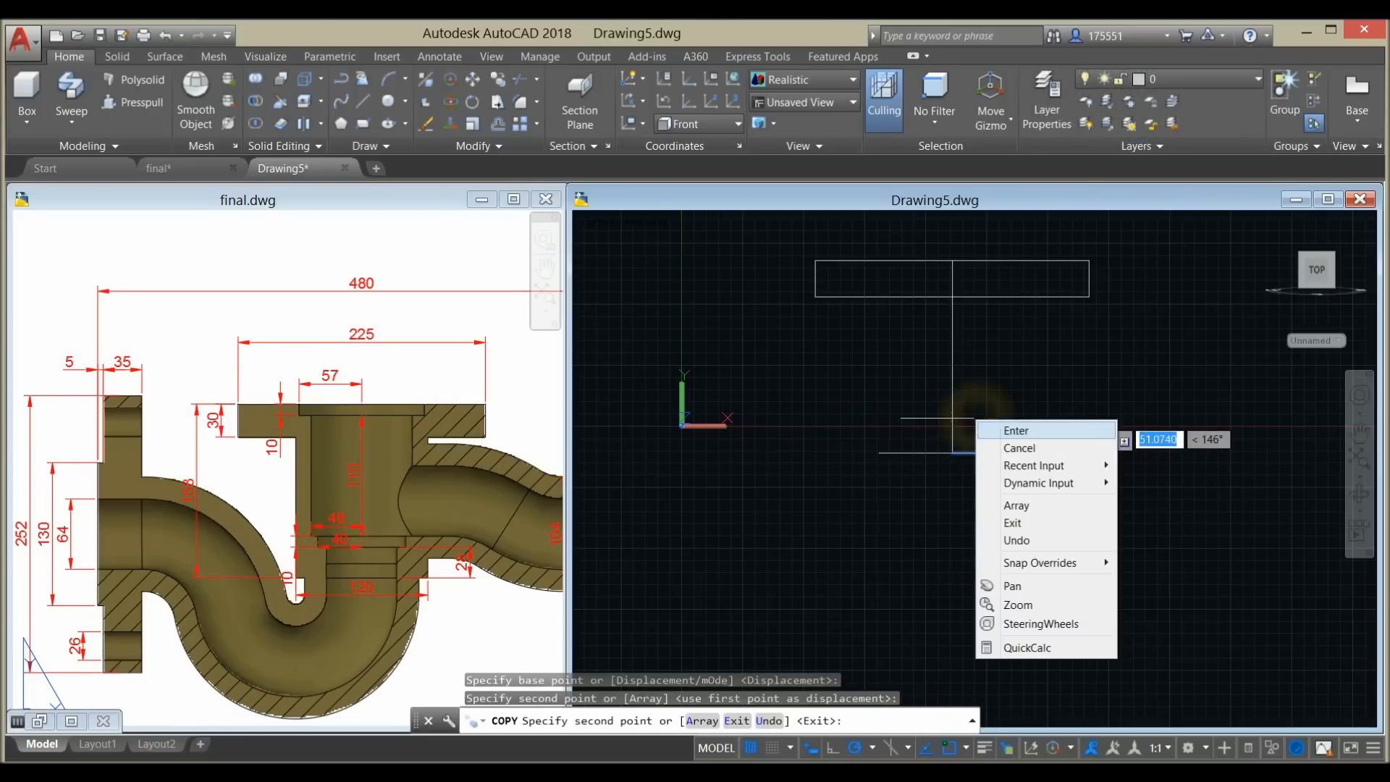
click(994, 430)
- Join the two collinear horizontal segments below the flange into a single line
text(j)
key(Return)
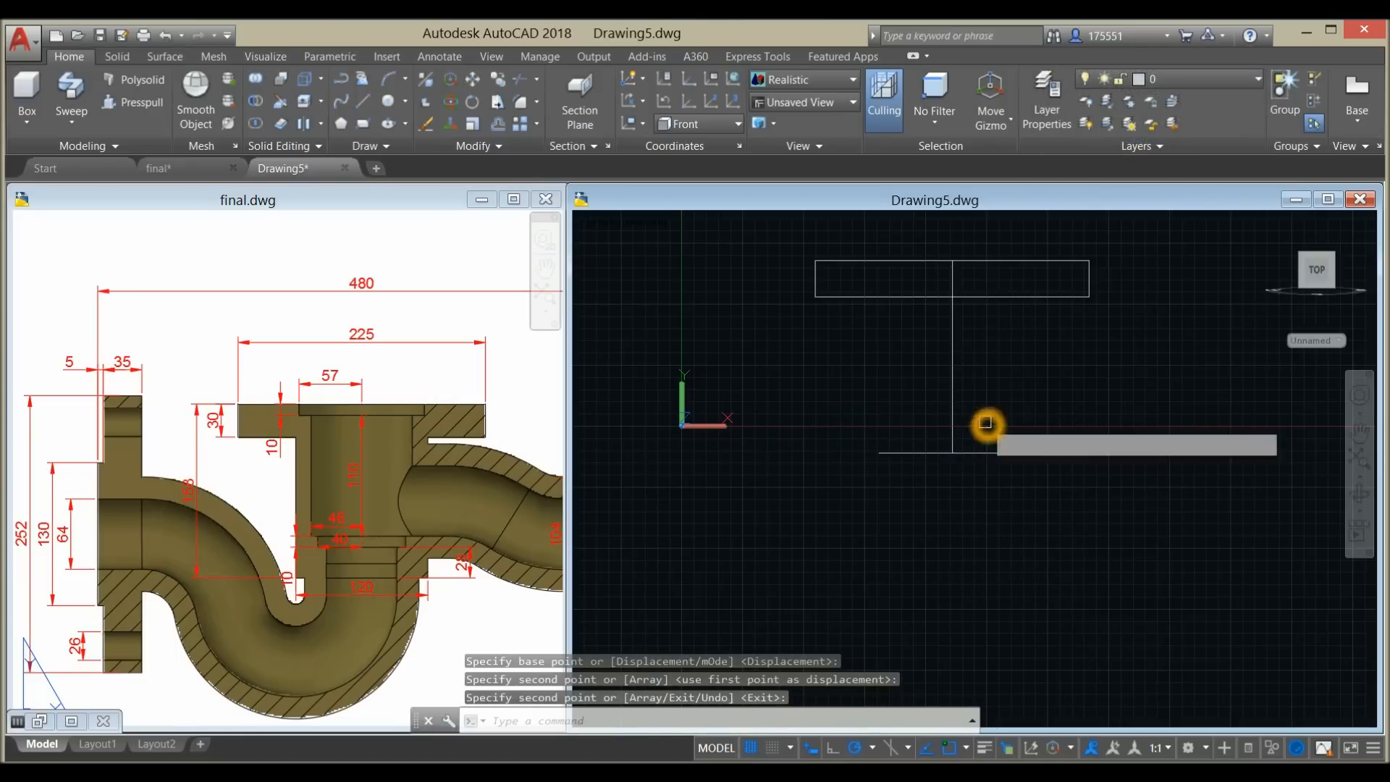
click(986, 441)
click(975, 456)
click(934, 453)
right_click(1014, 435)
click(1002, 454)
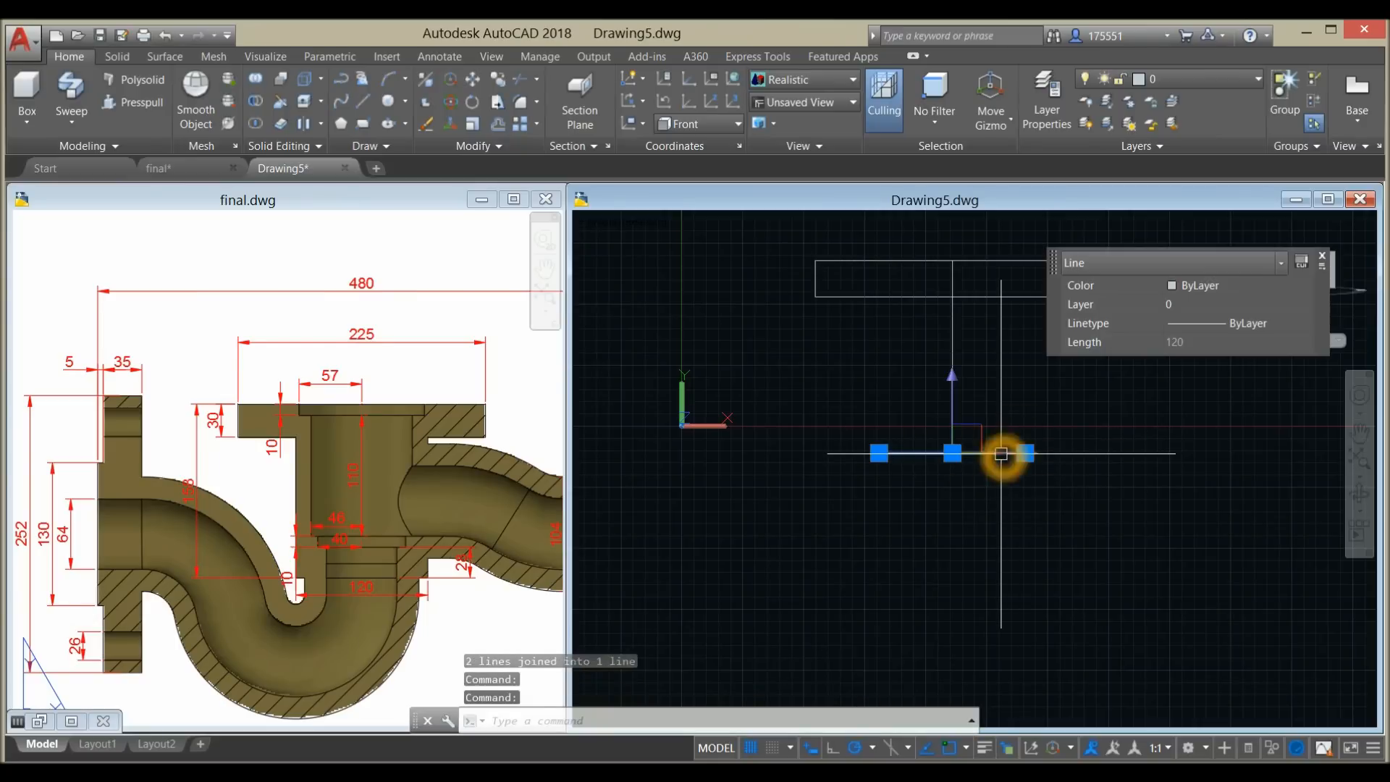
key(Escape)
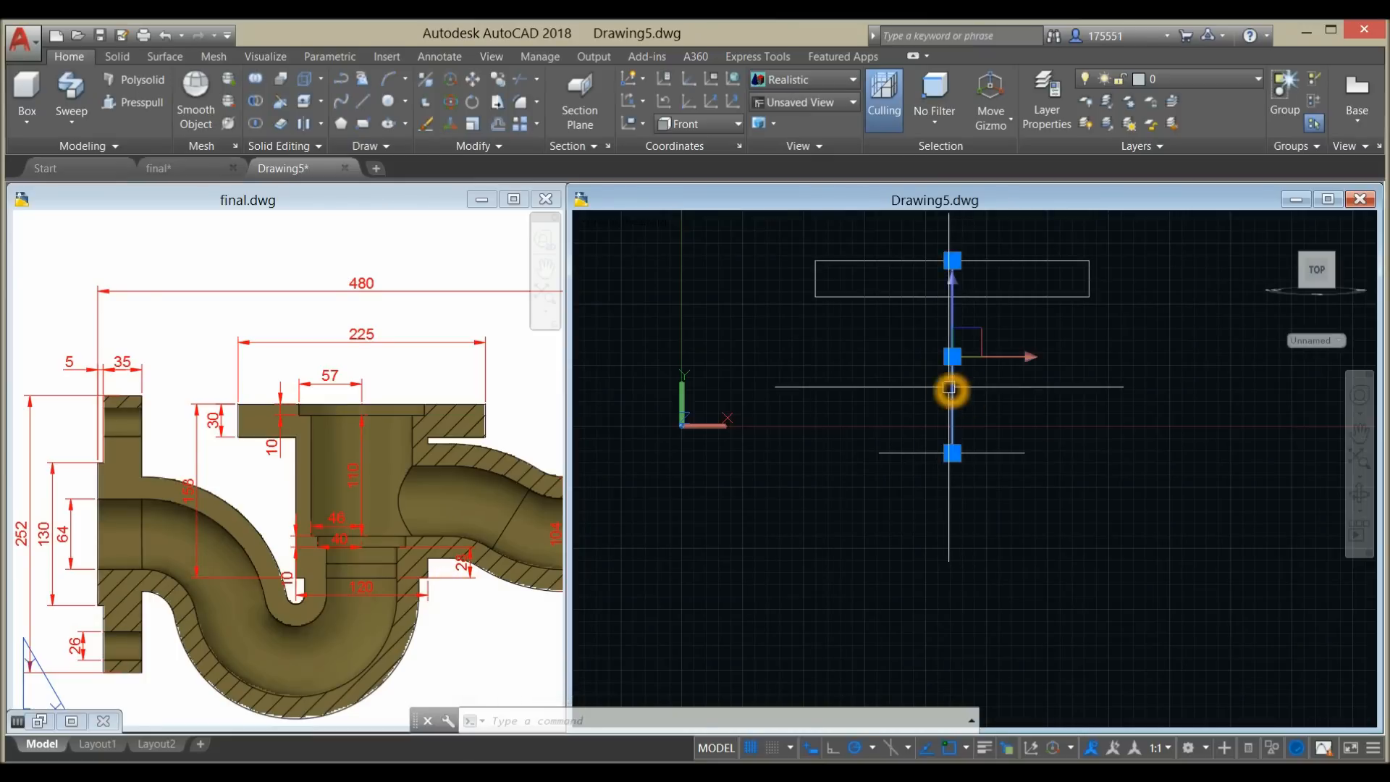
key(Escape)
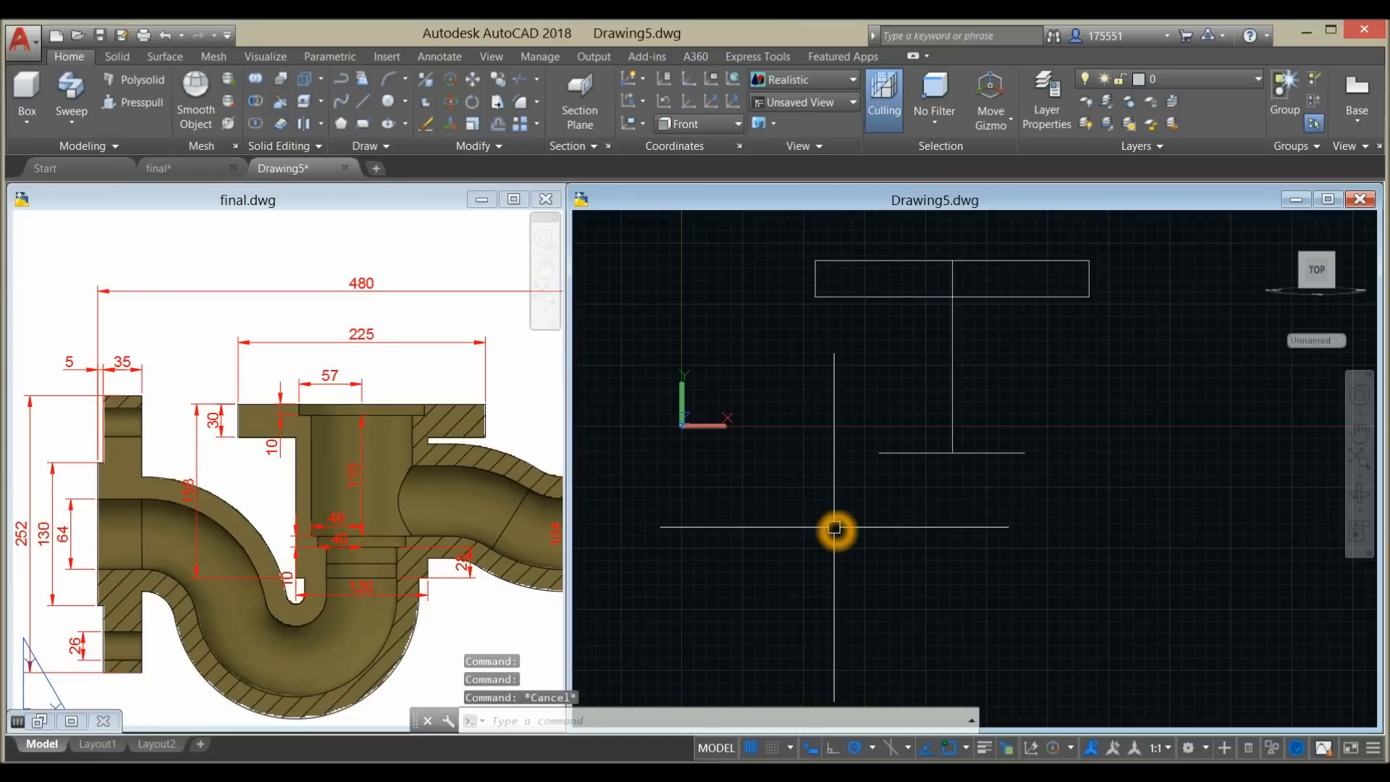
- Draw a vertical line from the left end of the bottom line up to the flange's lower edge
text(l)
key(Return)
click(879, 453)
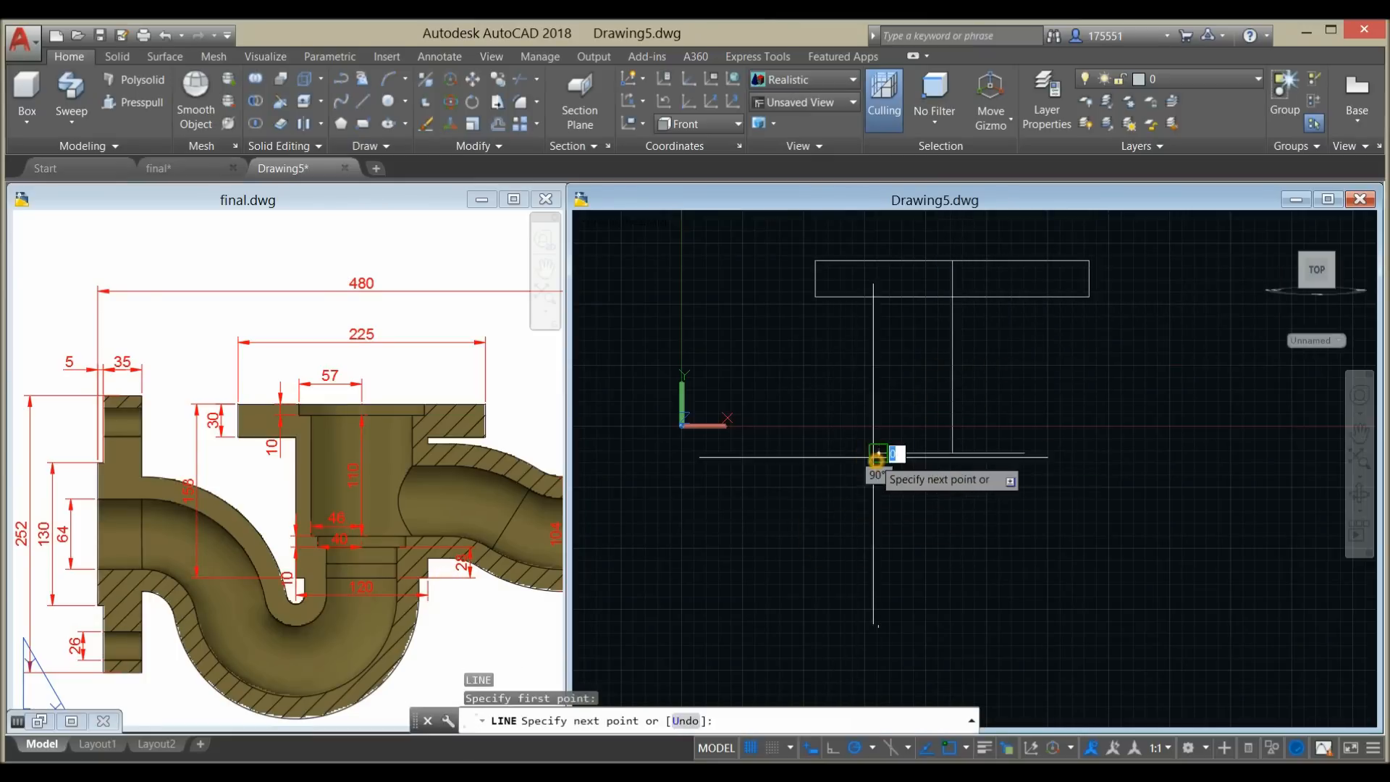
click(879, 297)
right_click(905, 330)
click(946, 343)
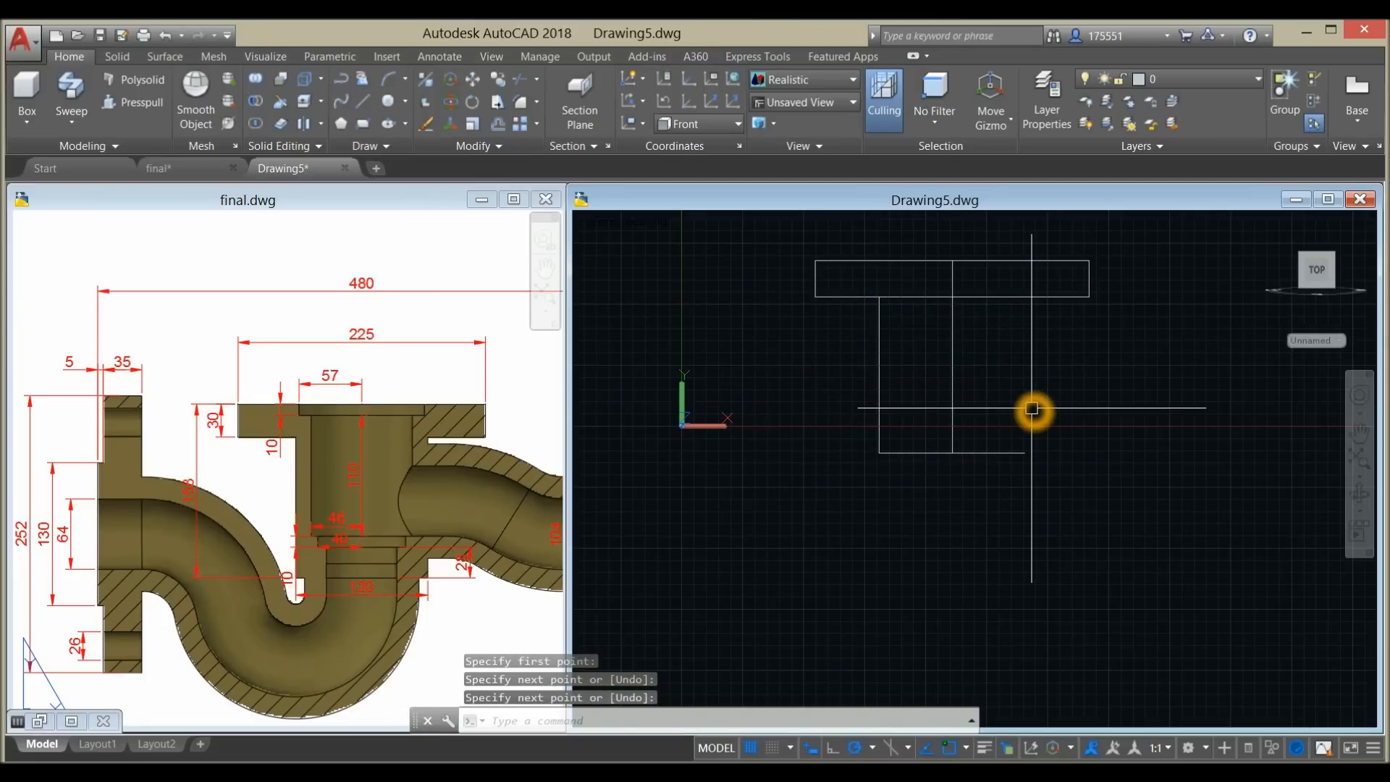
key(Return)
click(1024, 452)
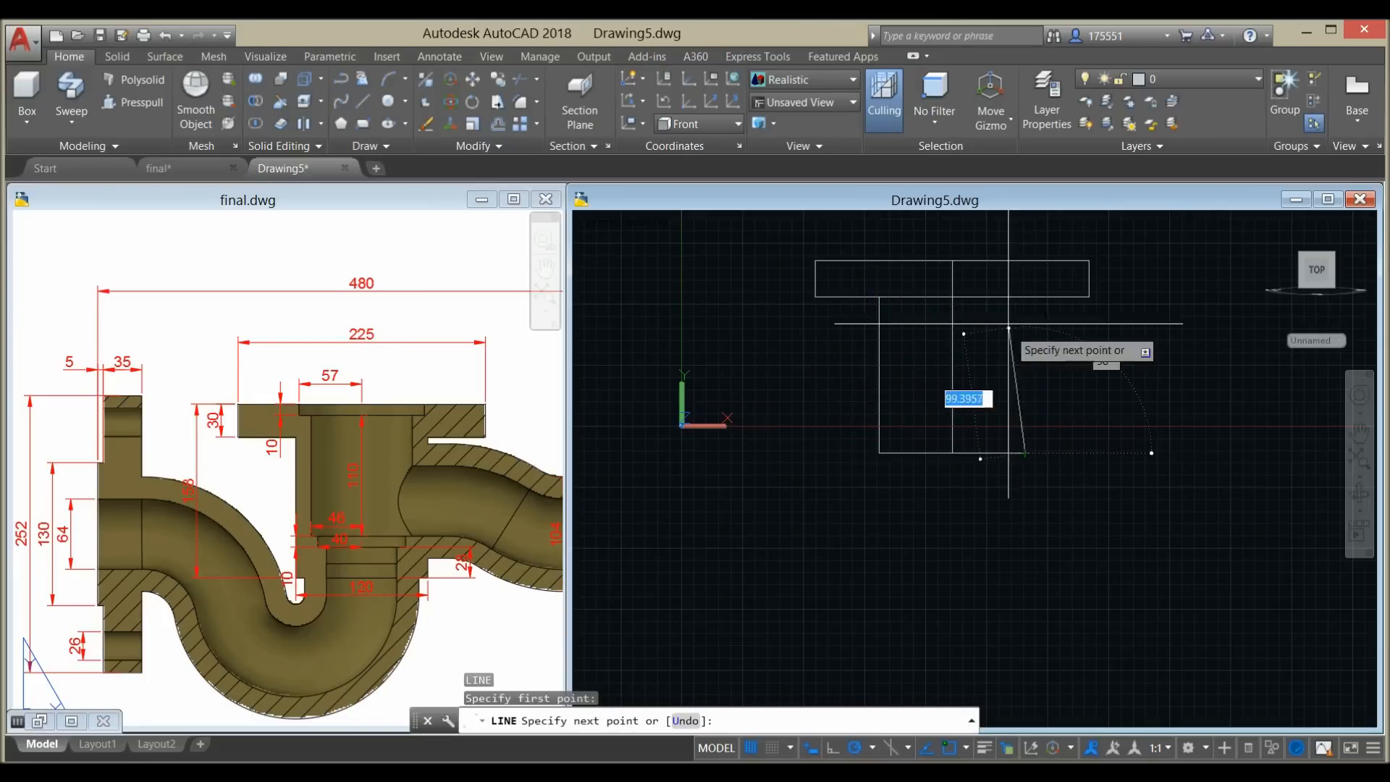
shift+right_click(1024, 297)
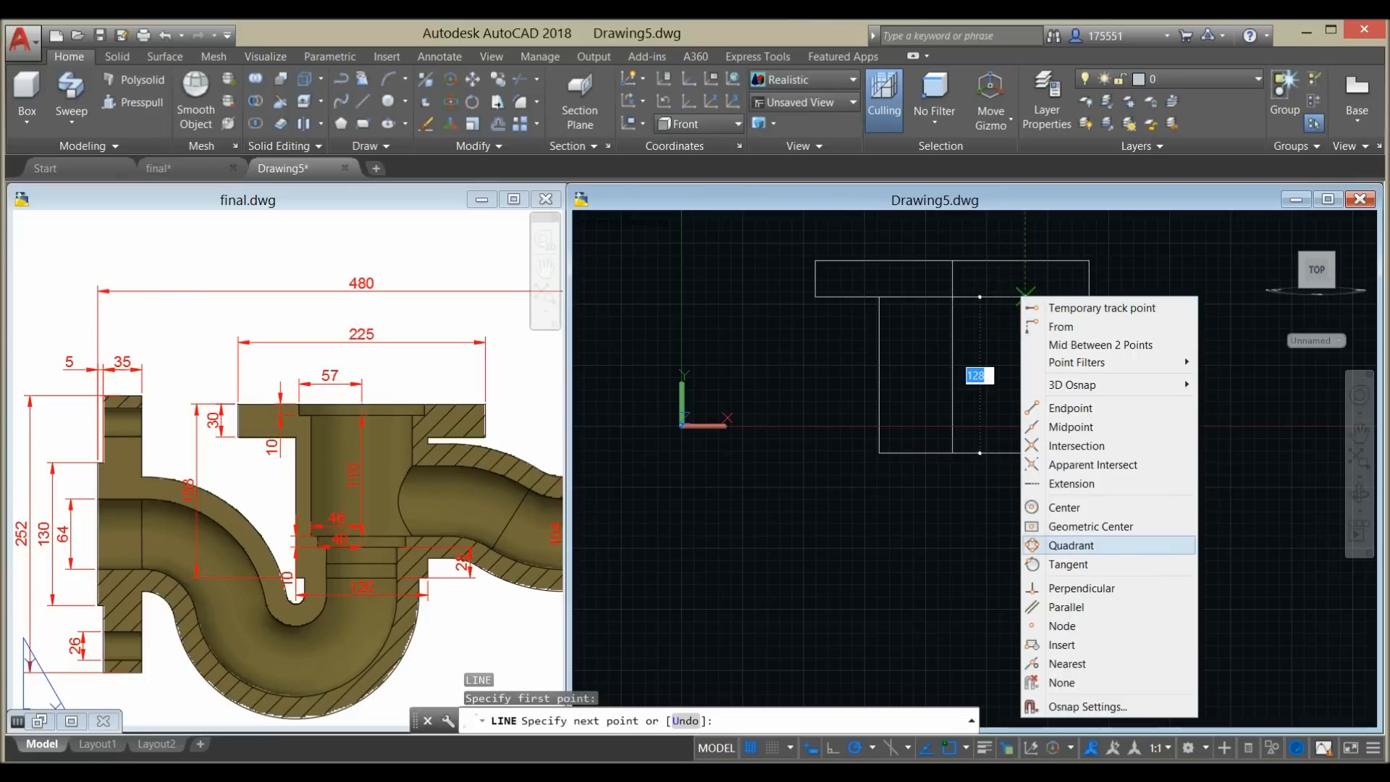
click(1064, 587)
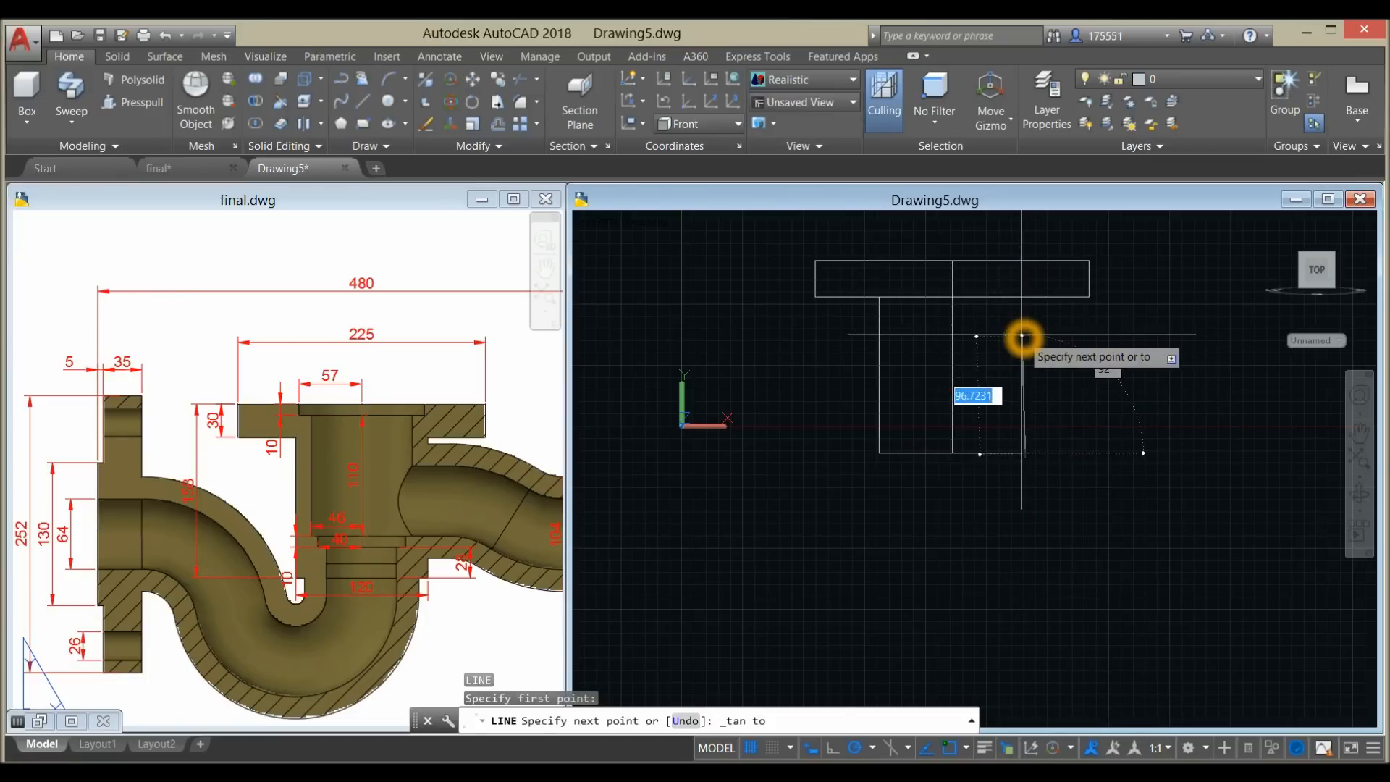
key(Escape)
- Draw a vertical line from the right end of the bottom line up to the flange's lower edge
key(Return)
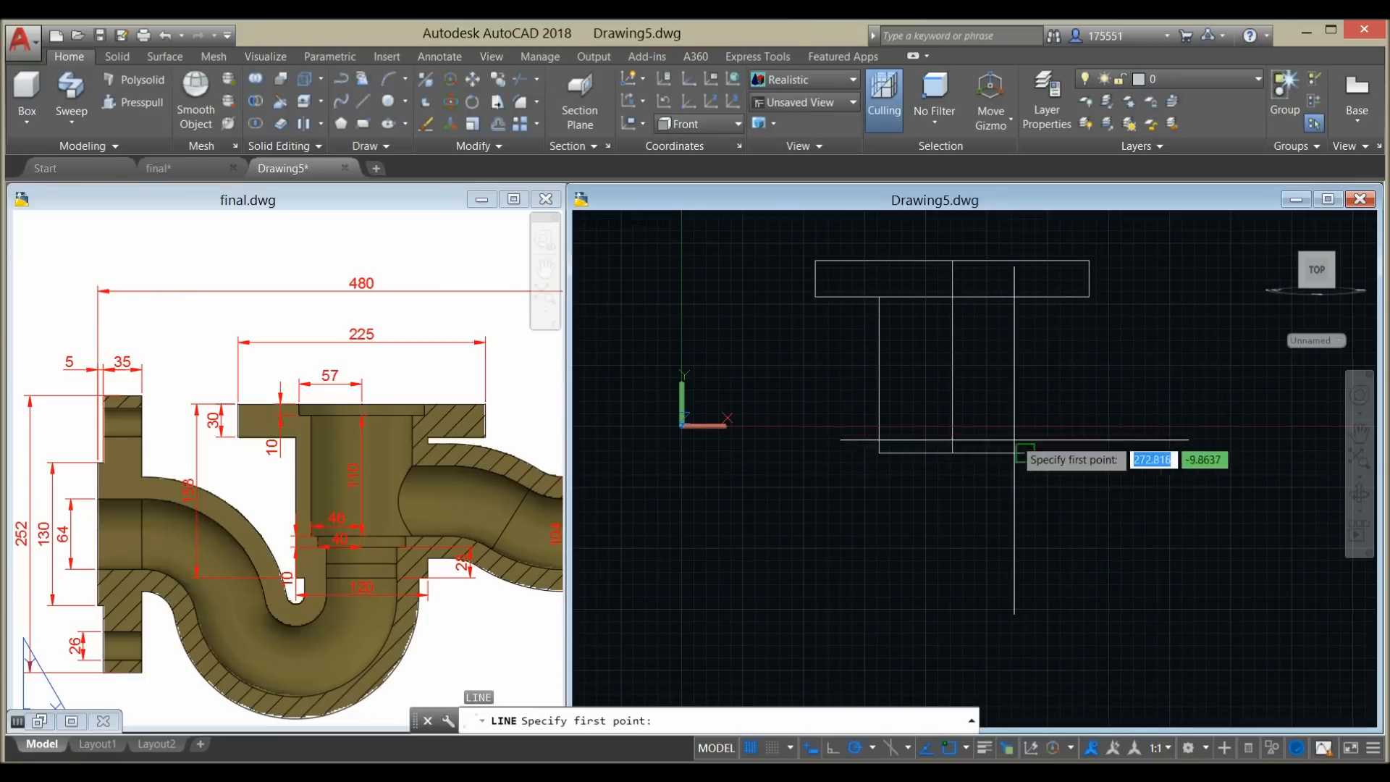
click(1024, 453)
click(1025, 296)
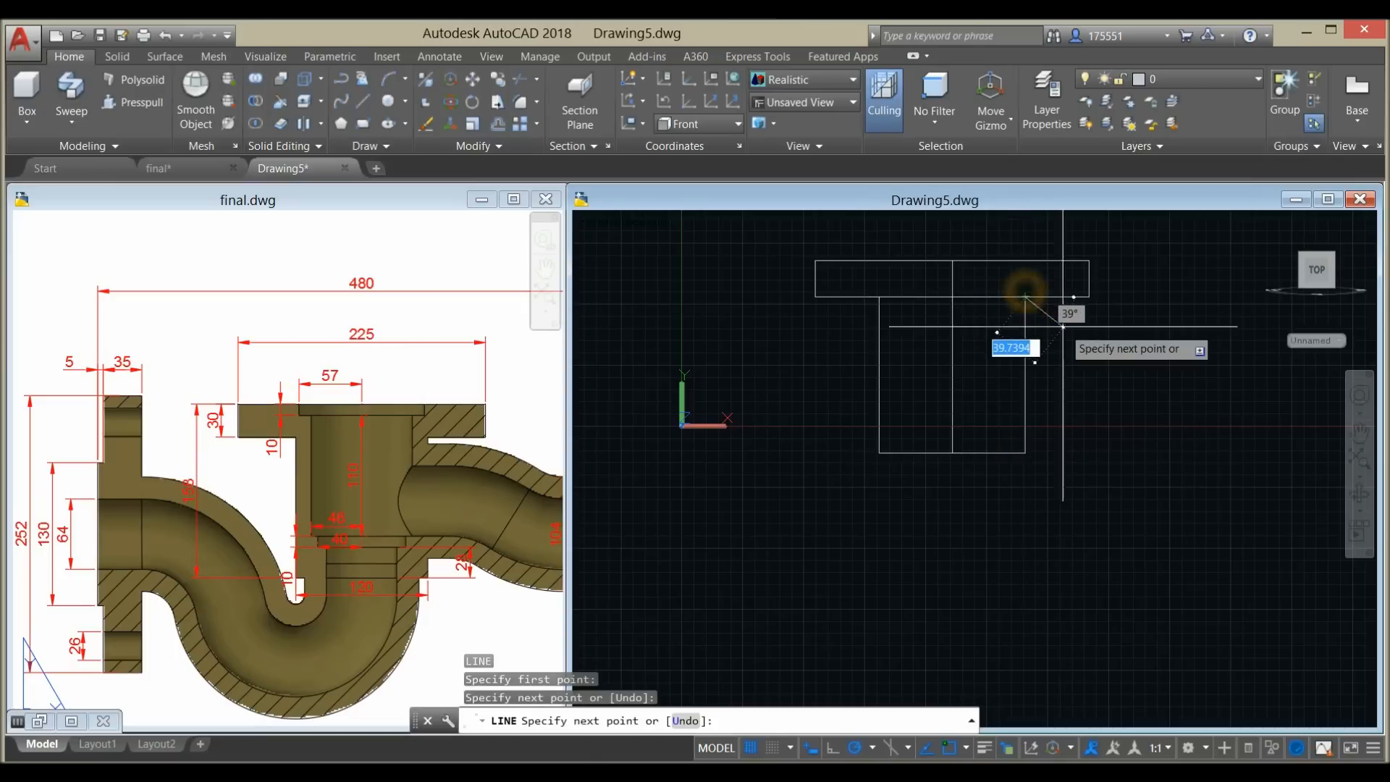
right_click(1063, 326)
click(1090, 341)
- Erase the vertical centre line and trim the flange's lower edge between the two body walls to leave one T-shaped outline
click(953, 383)
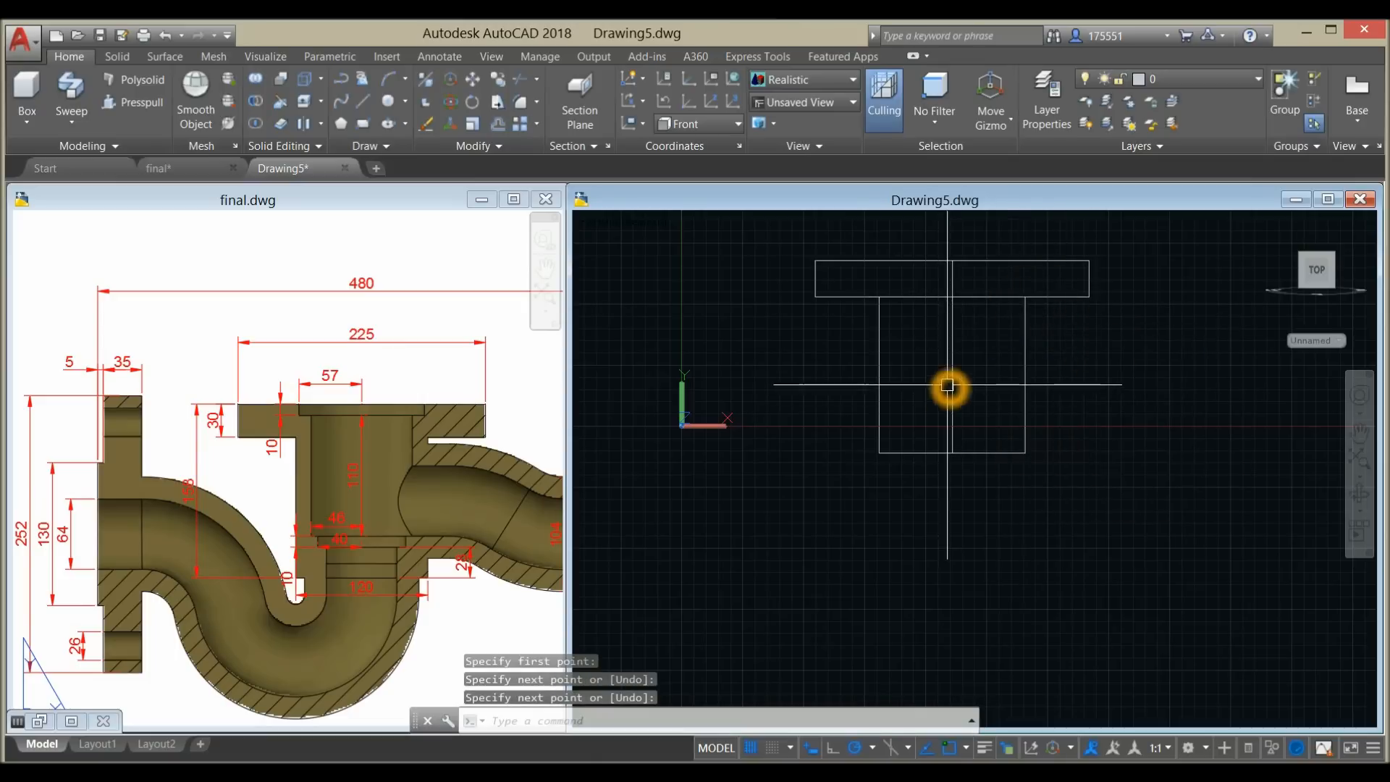
key(Delete)
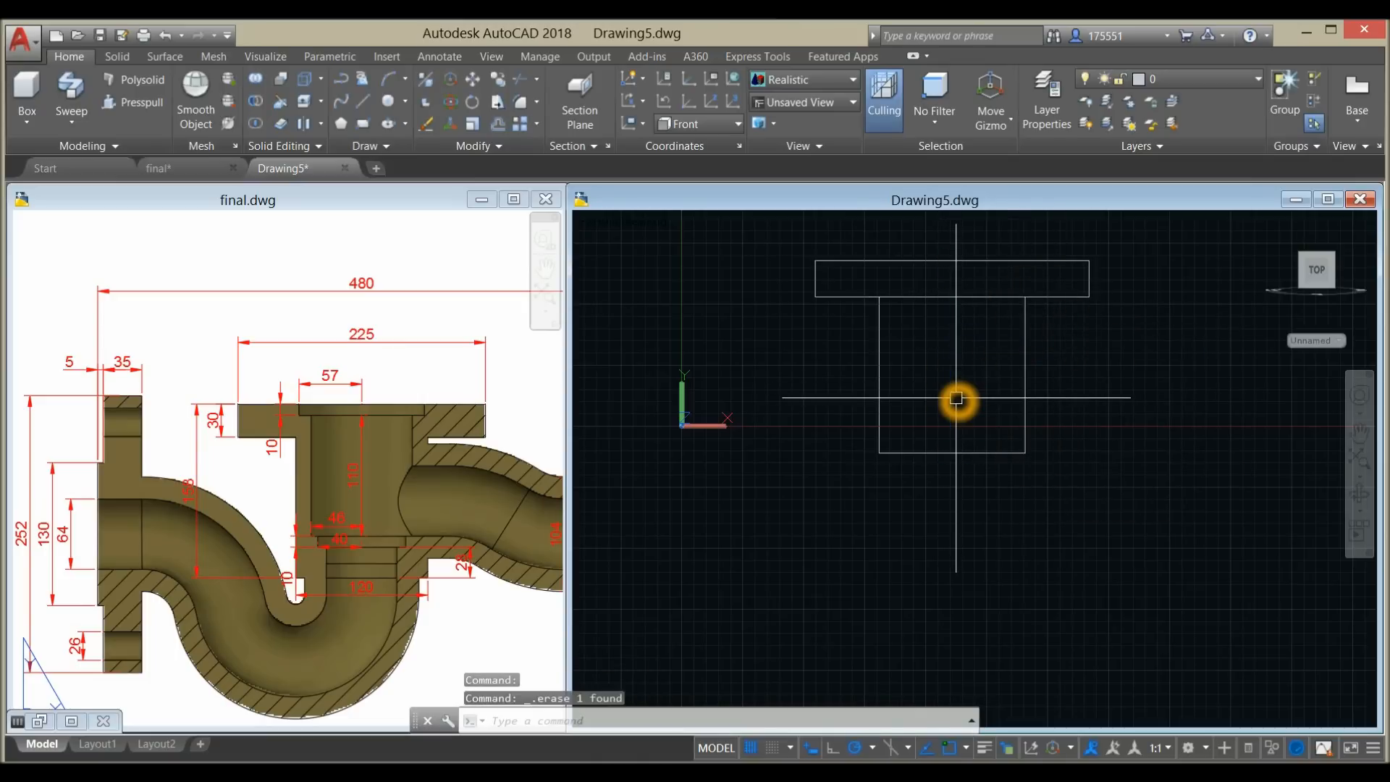
middle_drag(951, 393, 878, 388)
key(Return)
key(Return)
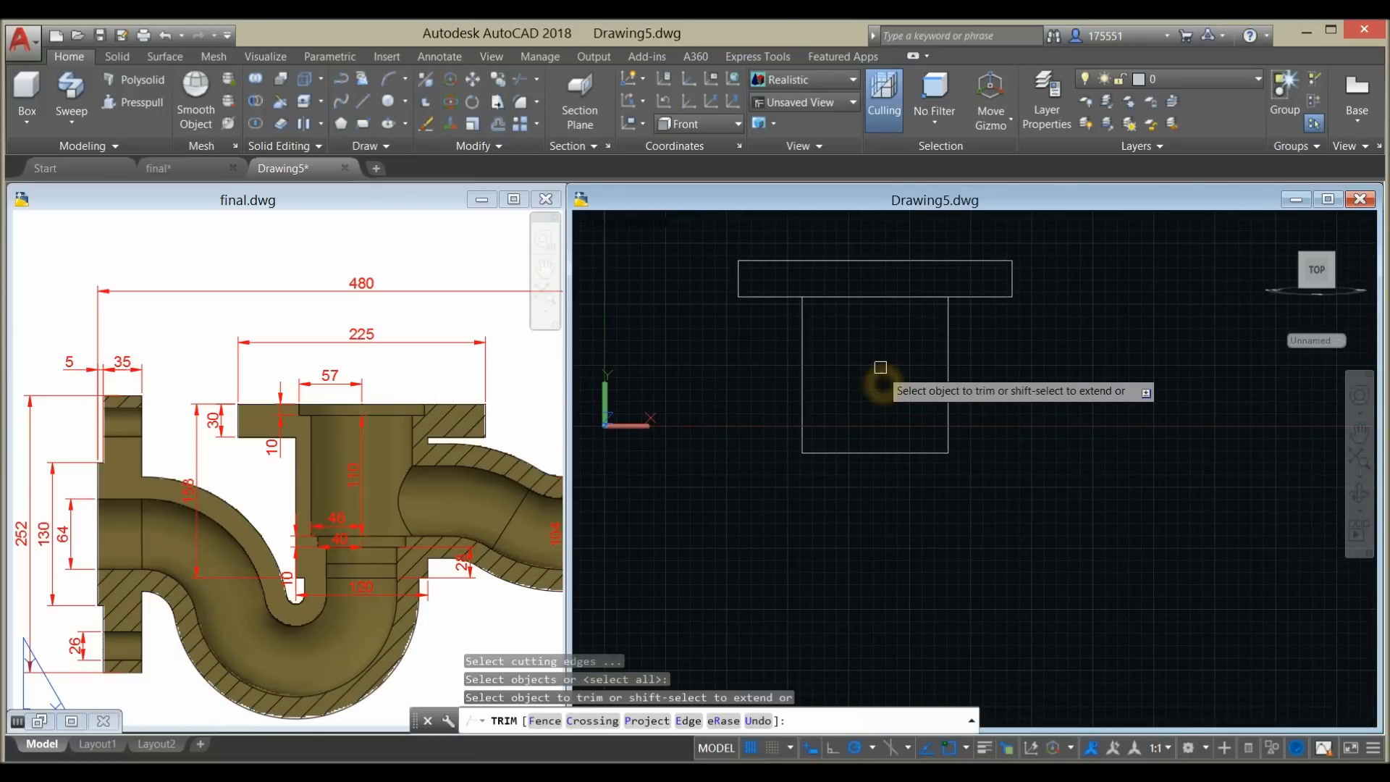
click(885, 302)
right_click(876, 345)
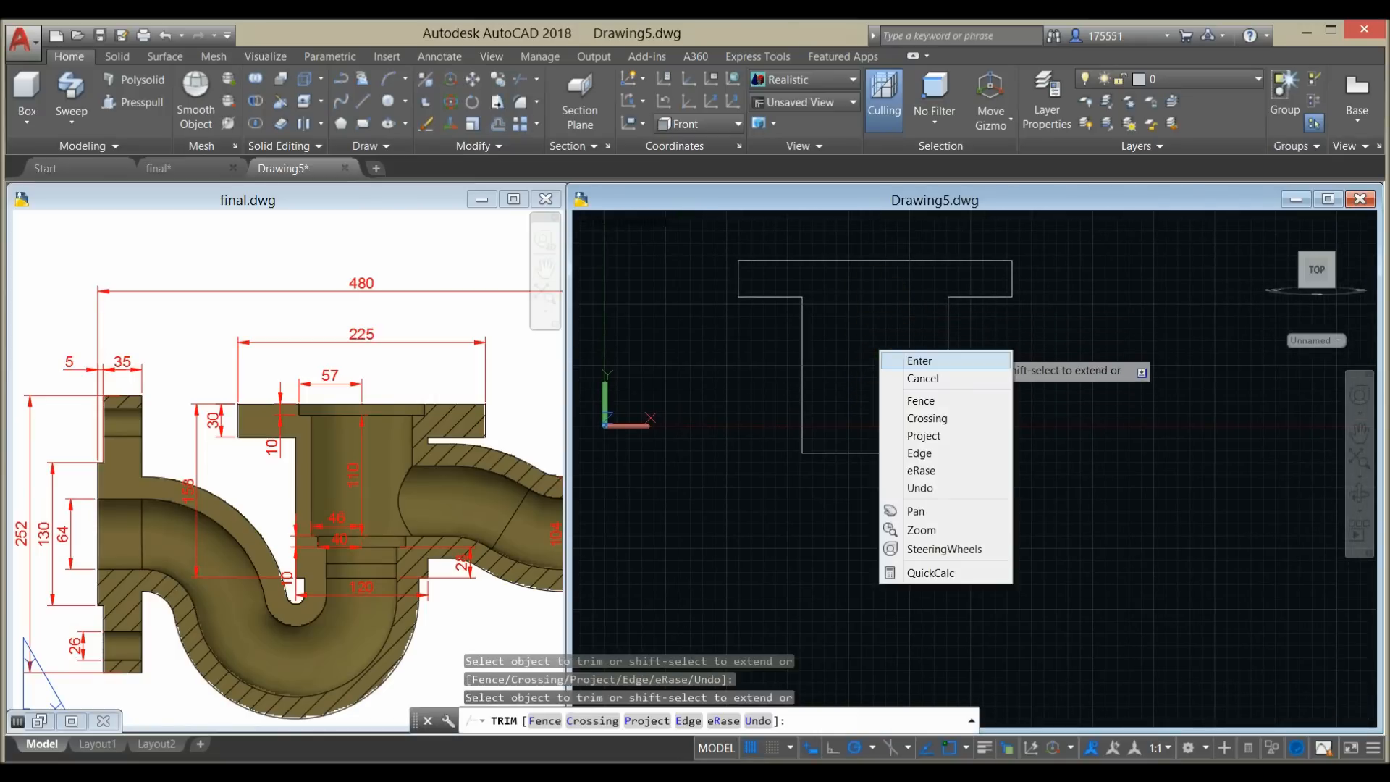
click(903, 361)
middle_drag(893, 376, 838, 388)
scroll(838, 388, down, 2)
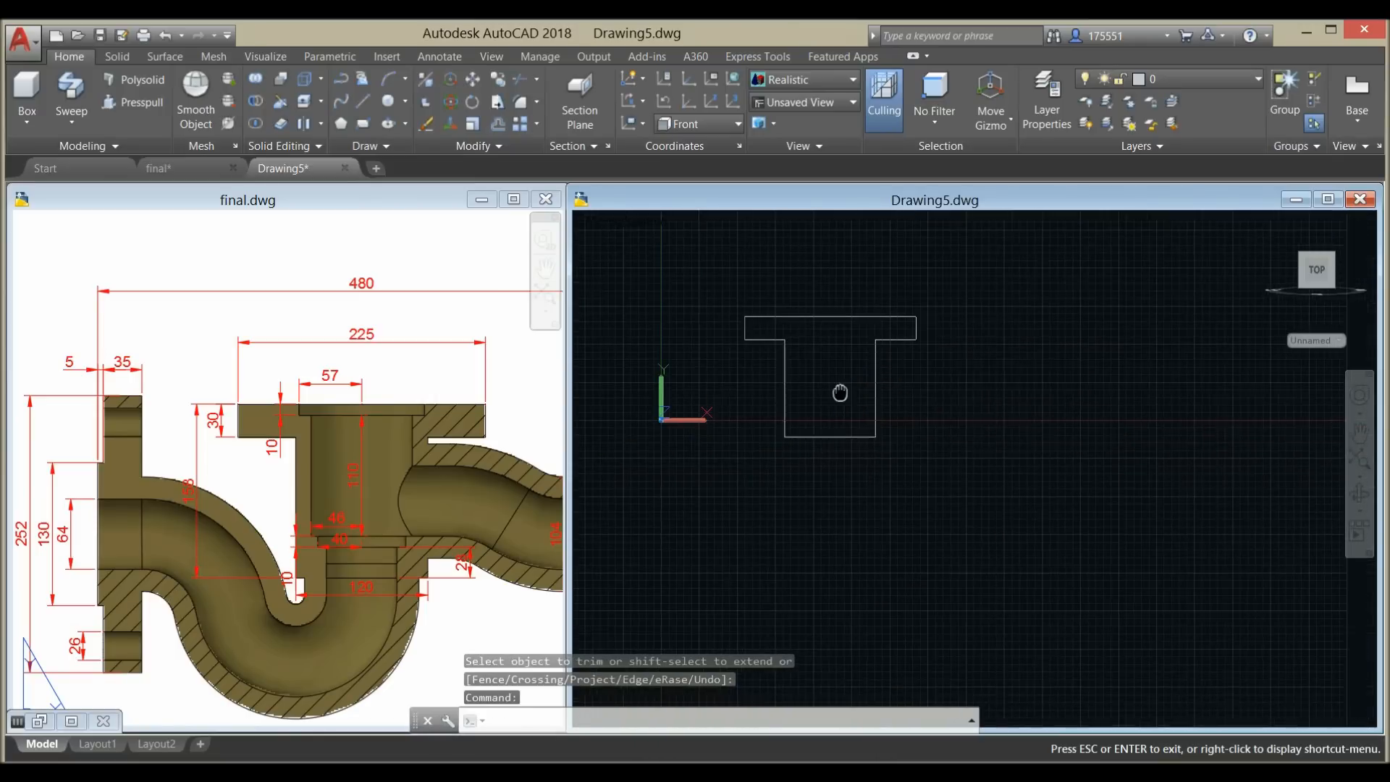
- Examine the radius and centre-point dimensions of the outlet bend's large lower arc in the hidden-line front view of final.dwg
click(303, 529)
mouse_move(302, 529)
middle_down()
mouse_move(499, 489)
mouse_move(364, 531)
mouse_move(631, 520)
middle_up()
scroll(562, 516, down, 1)
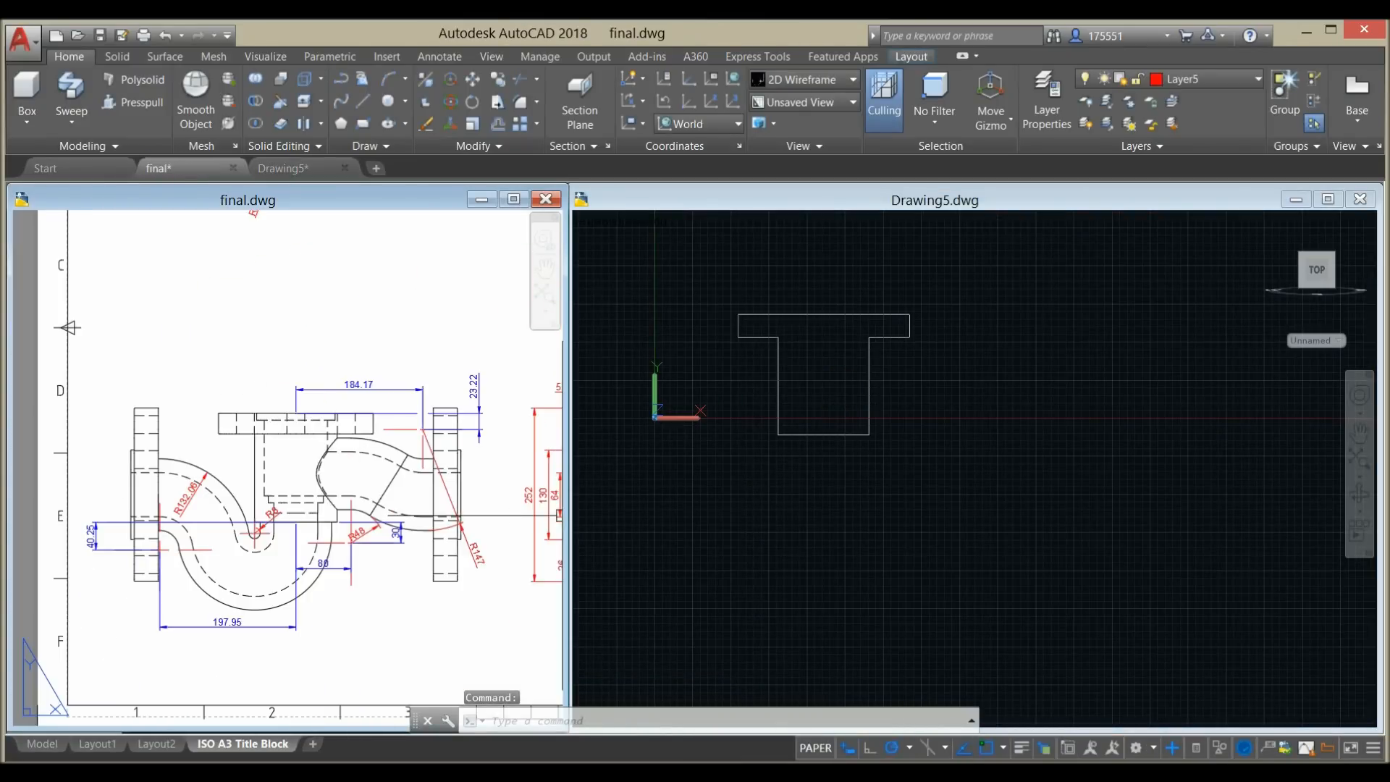
scroll(344, 462, up, 5)
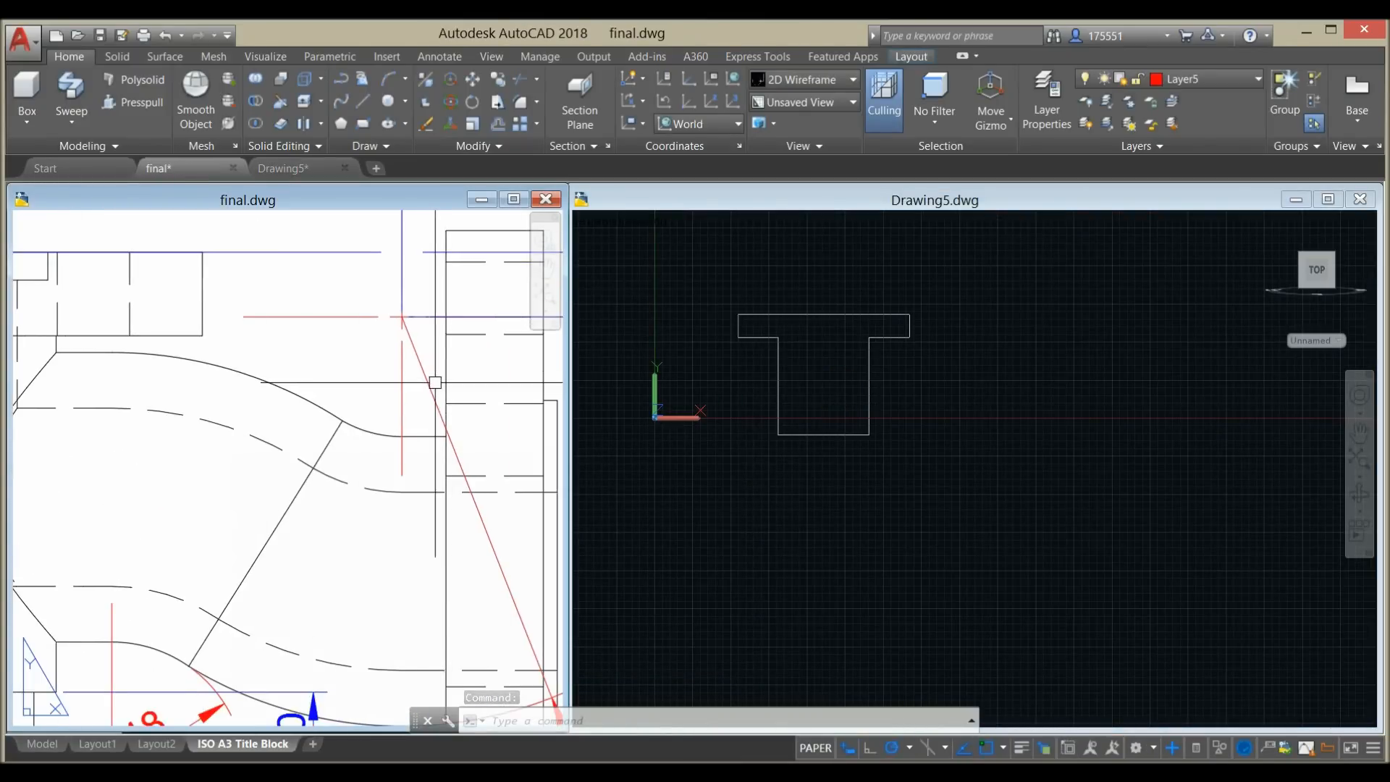
scroll(388, 428, down, 3)
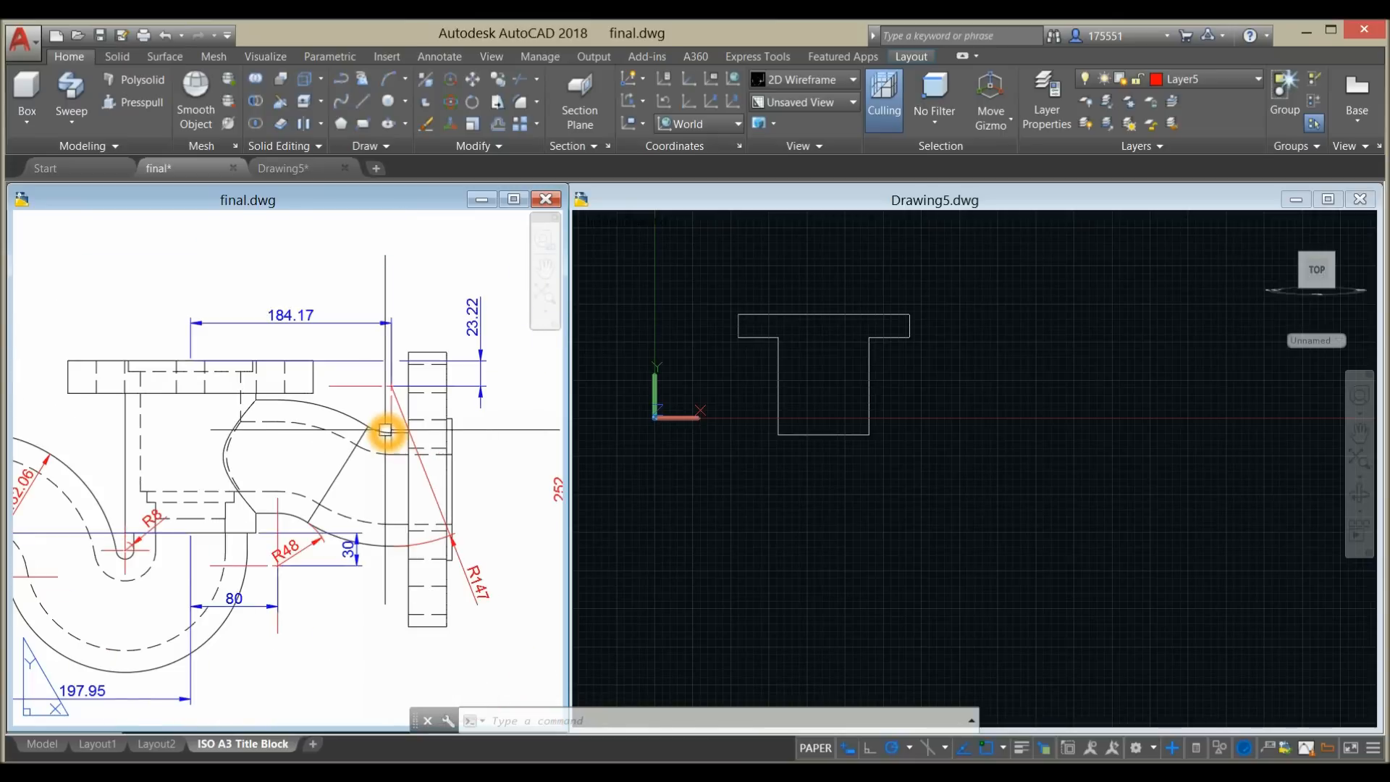
scroll(433, 551, up, 5)
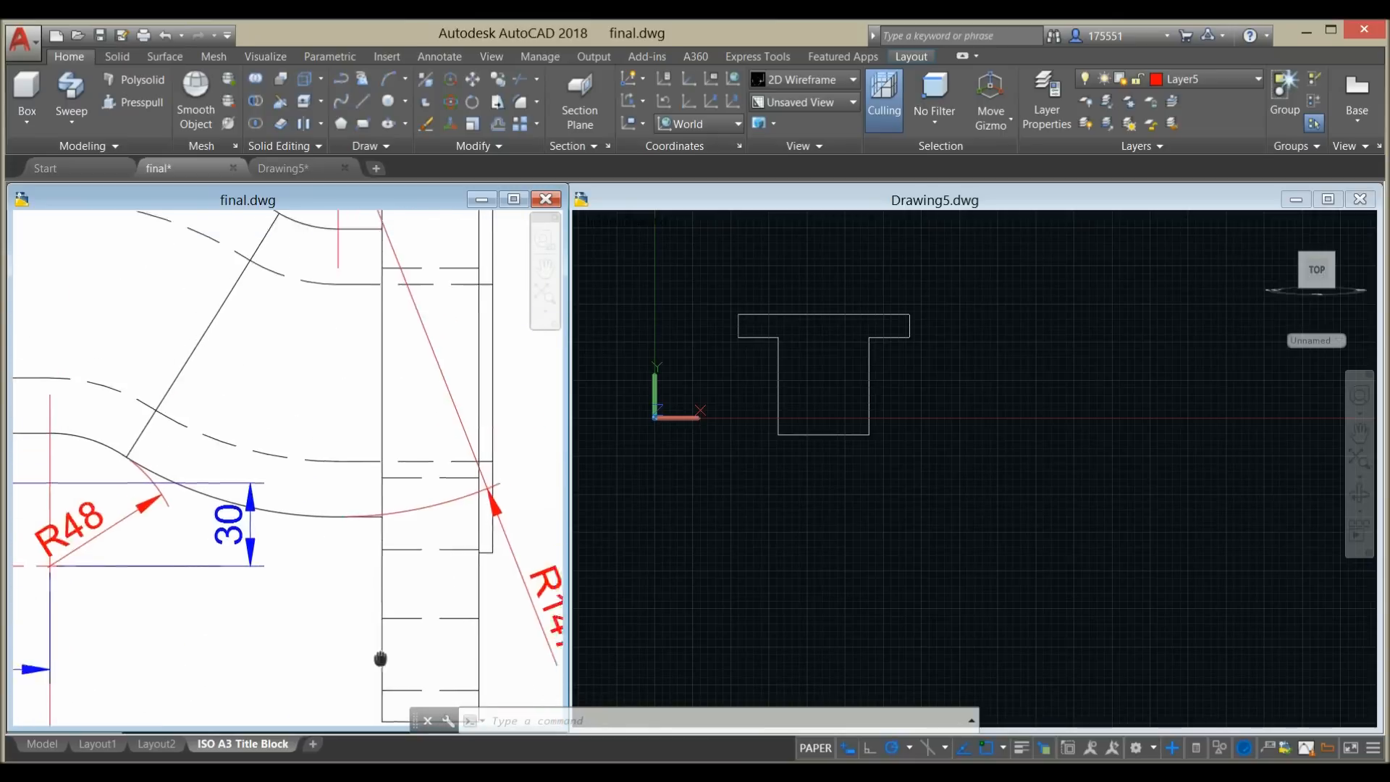
click(499, 593)
scroll(493, 572, down, 3)
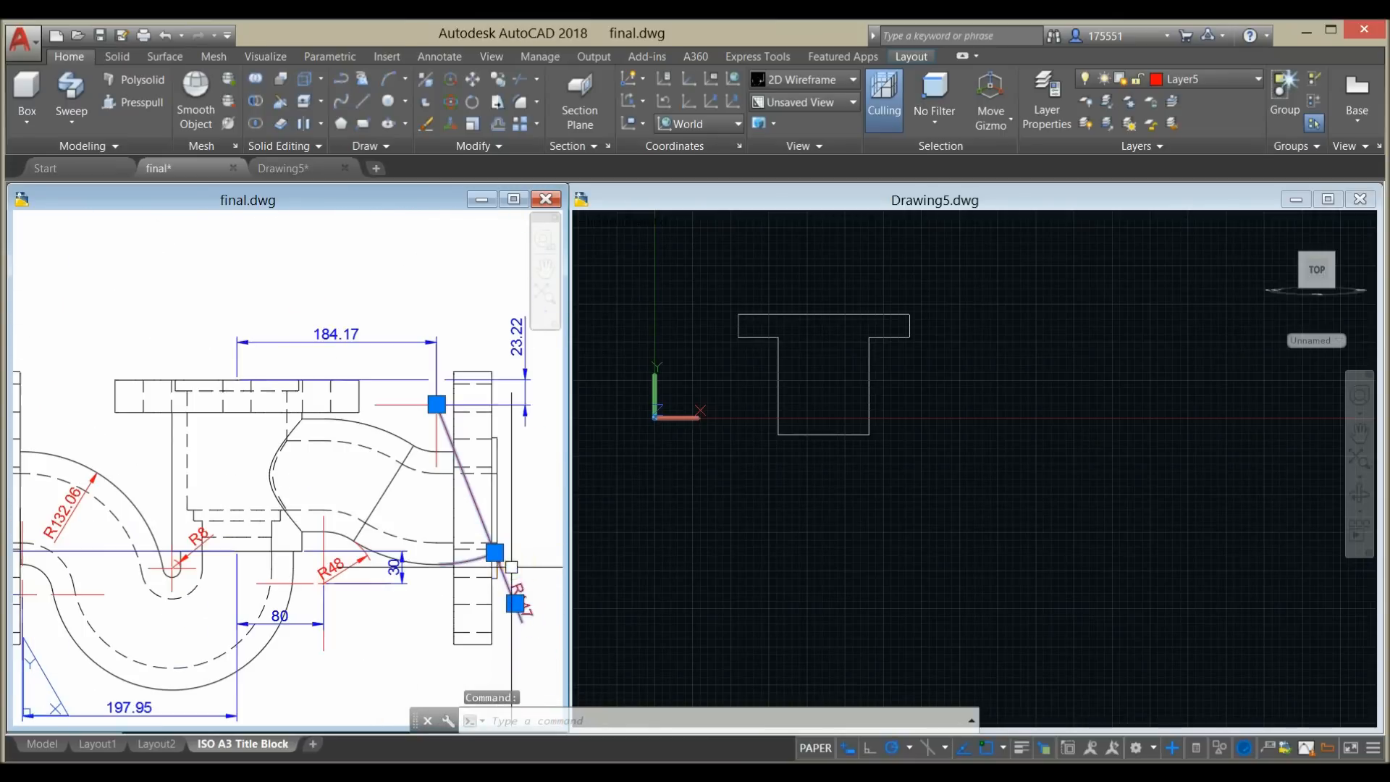
key(Escape)
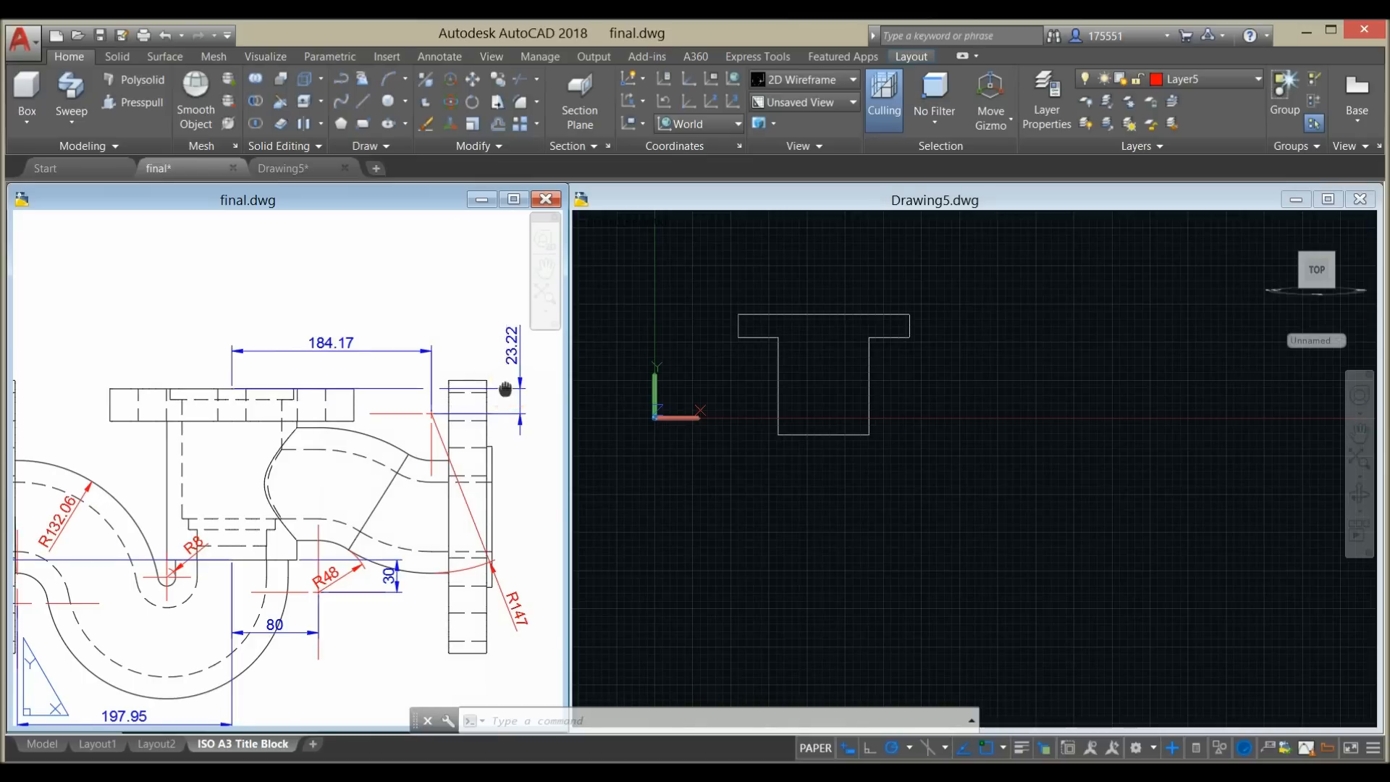
middle_drag(504, 390, 462, 423)
scroll(445, 408, up, 2)
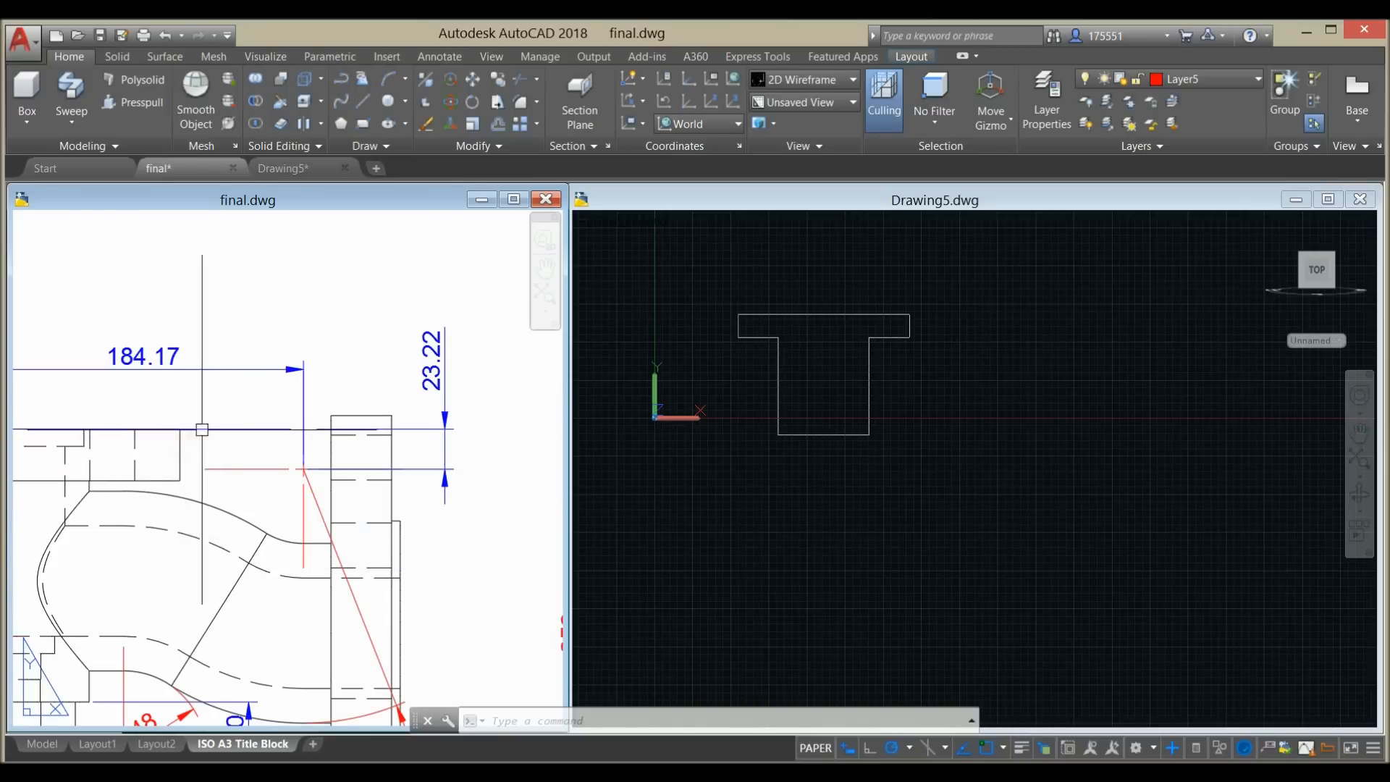
- Add two new layers to Drawing5, keeping their default names
click(917, 466)
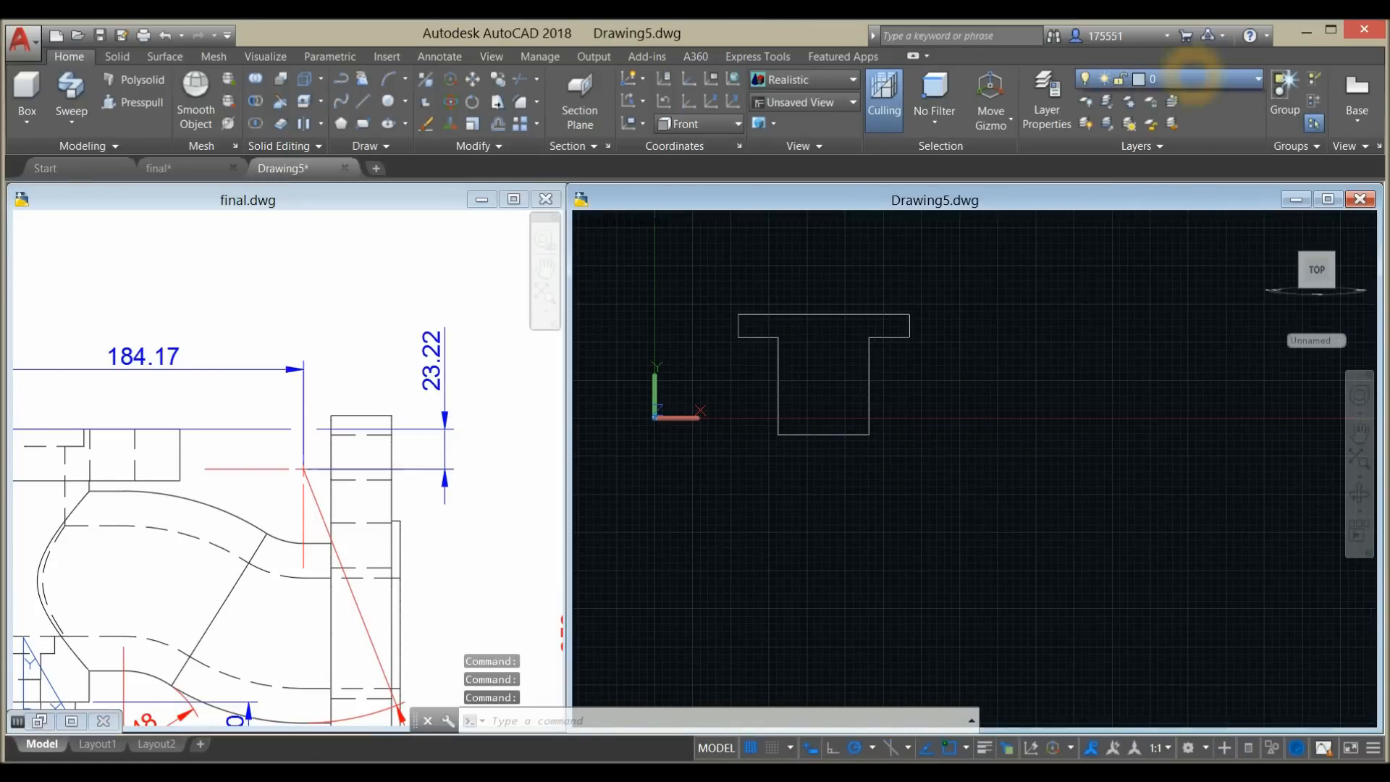
click(1192, 75)
click(1188, 100)
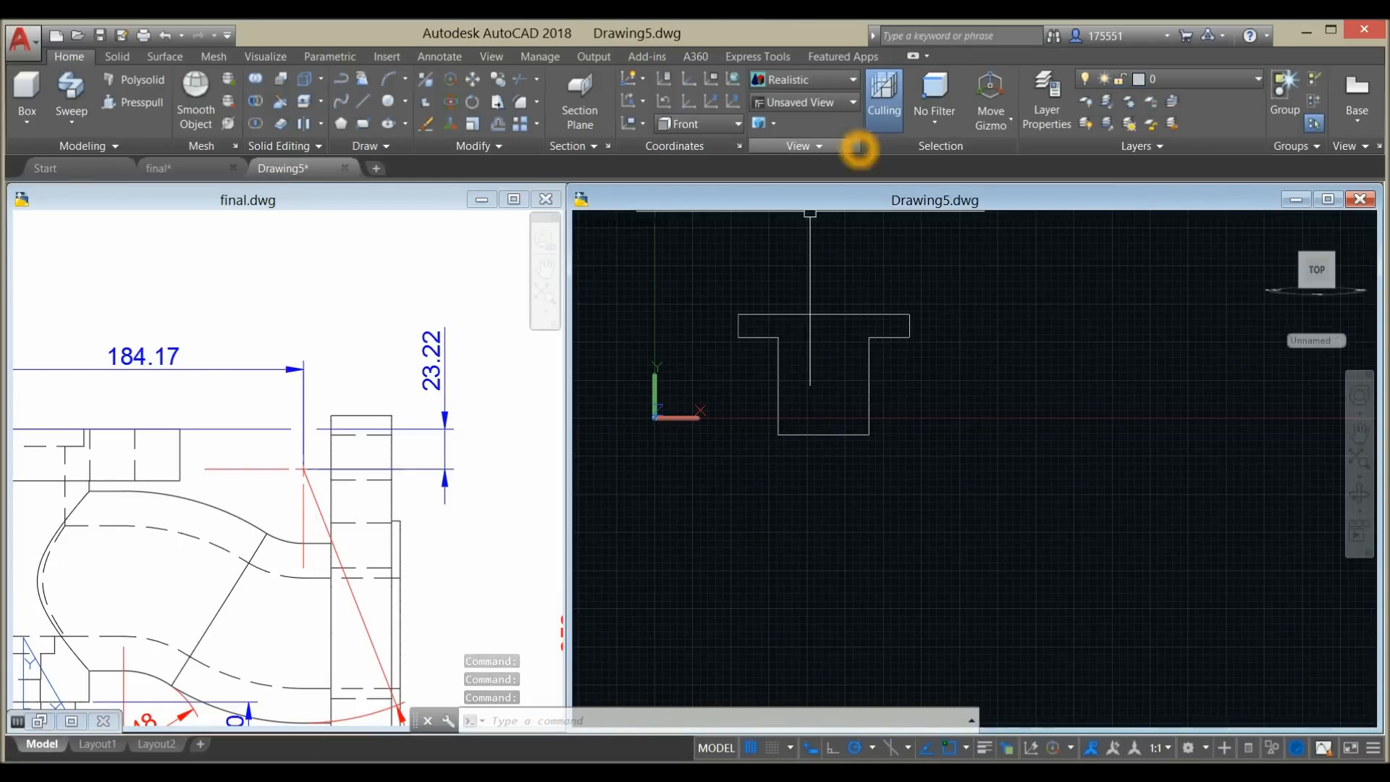
click(1048, 129)
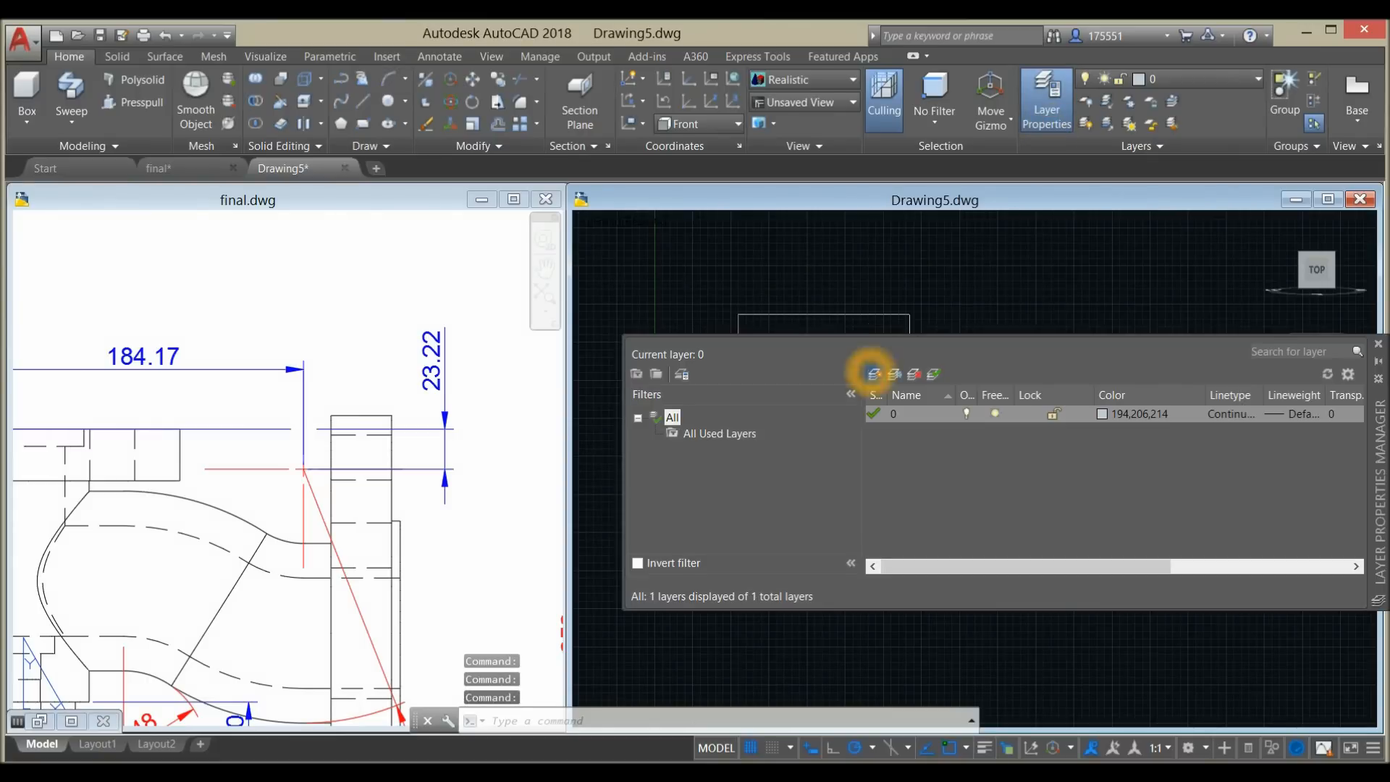
click(870, 372)
click(873, 373)
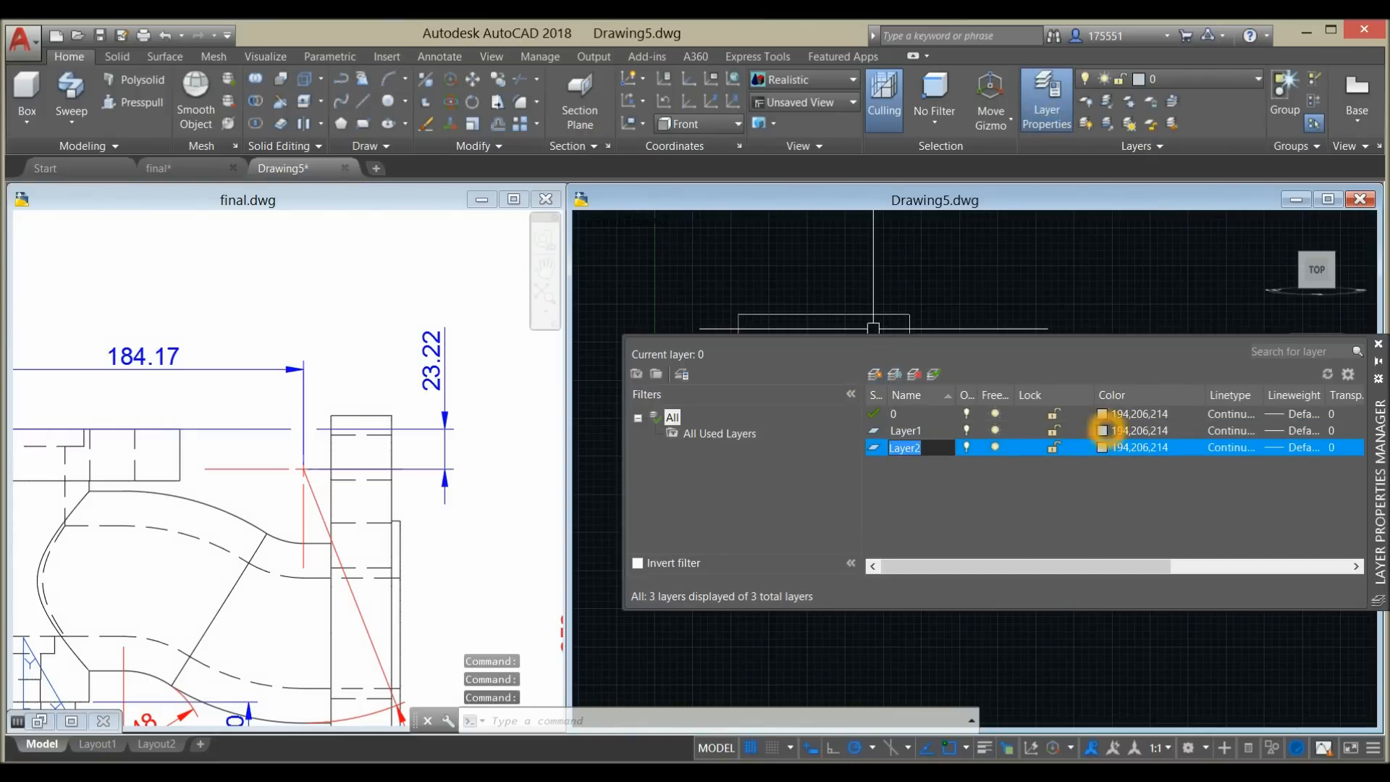
- Set the colour of Layer1 to index colour green
click(1102, 430)
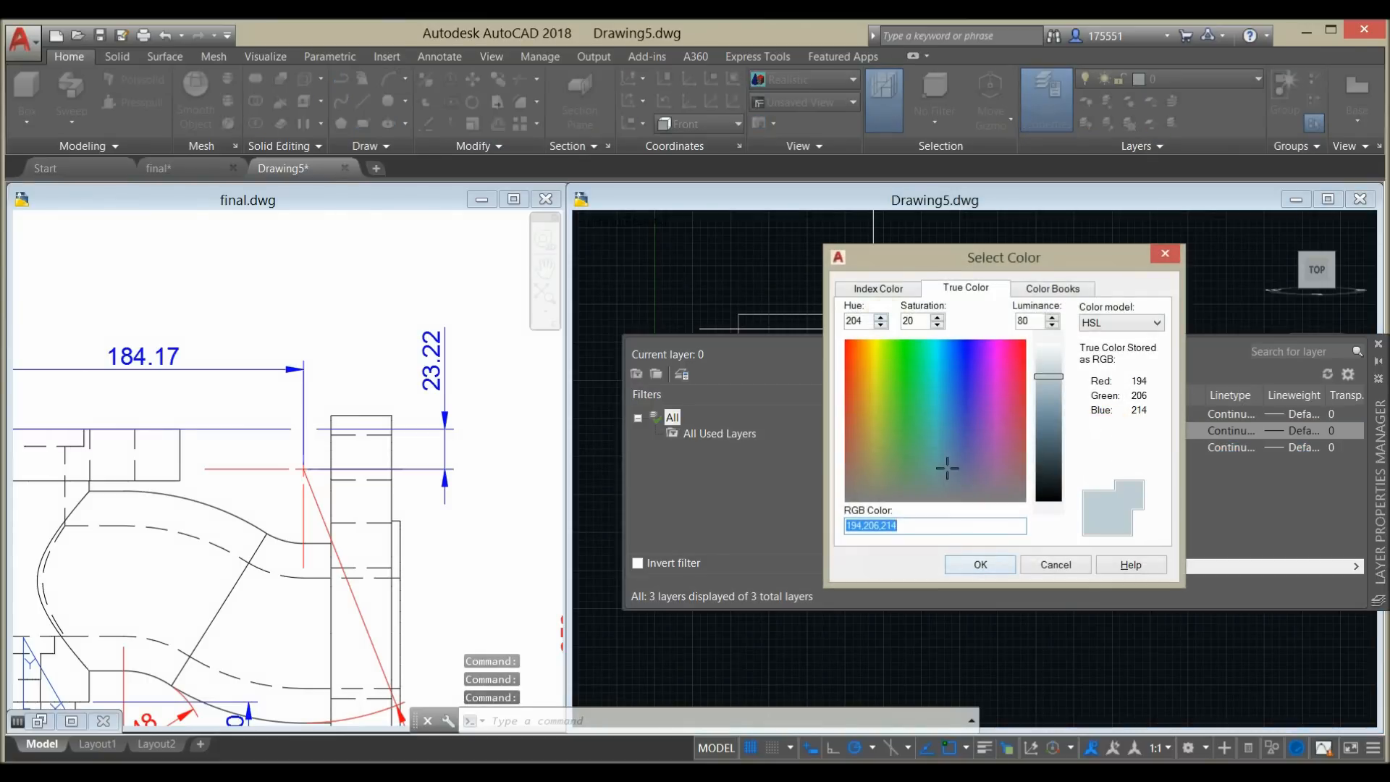
click(878, 288)
click(886, 461)
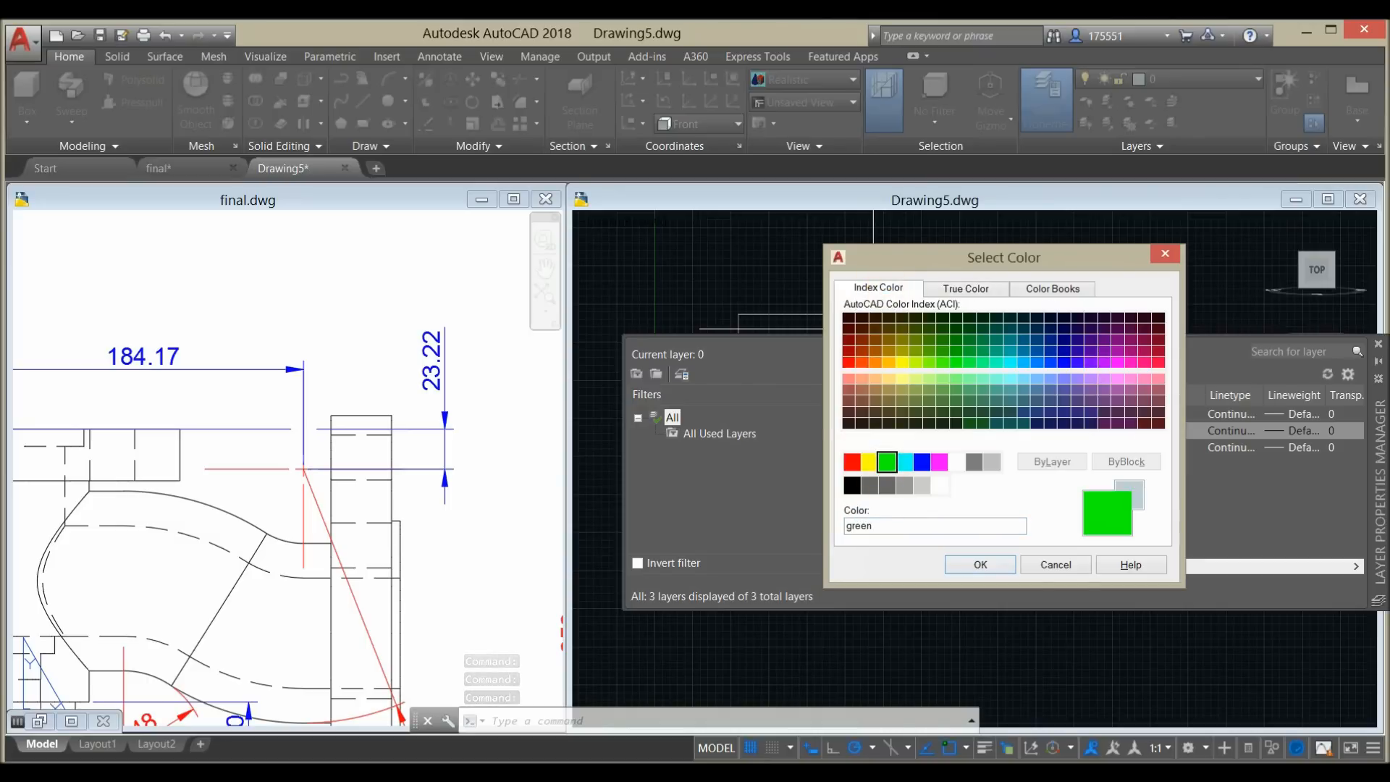
click(970, 562)
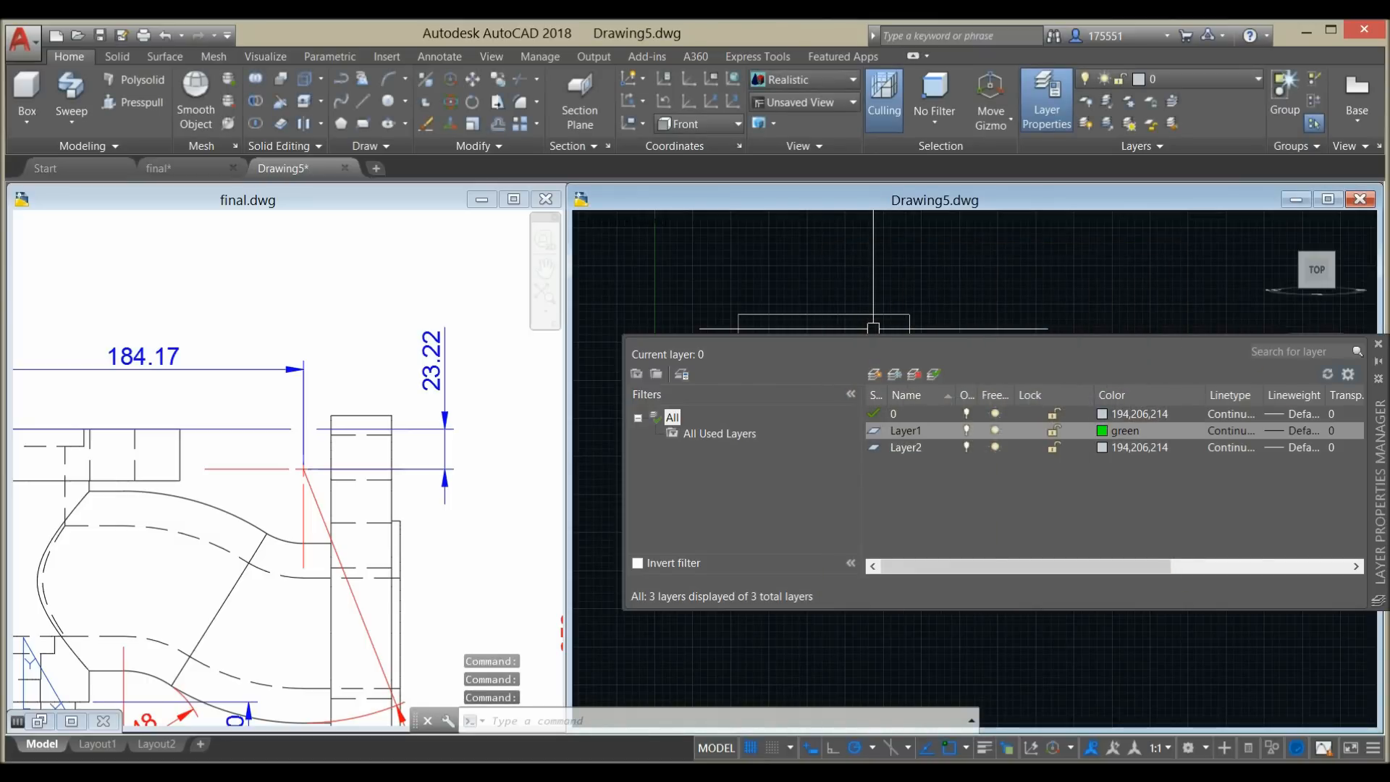
- On Layer1, draw construction lines from the midpoint of the flange's top edge, 184.17 to the right and 23.22 down
click(1380, 347)
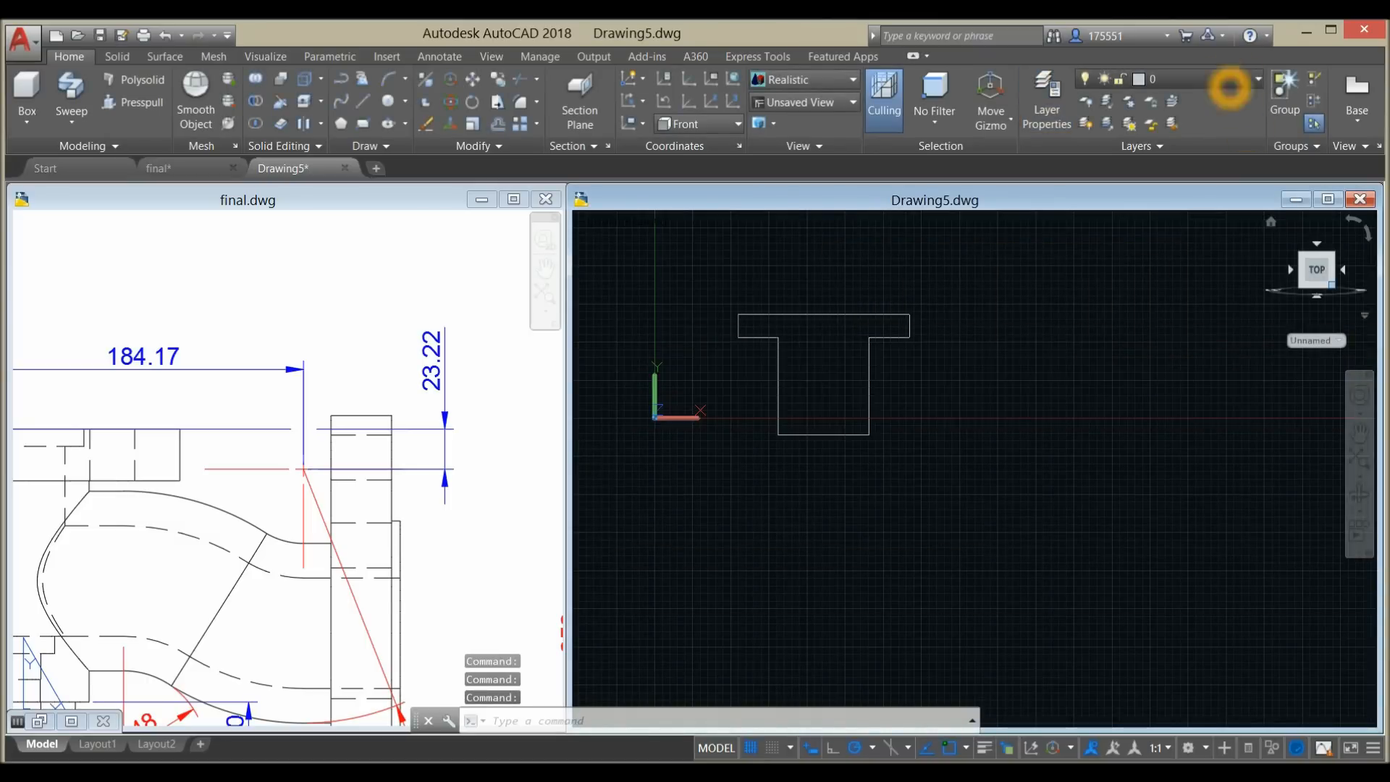
click(1230, 83)
click(1199, 123)
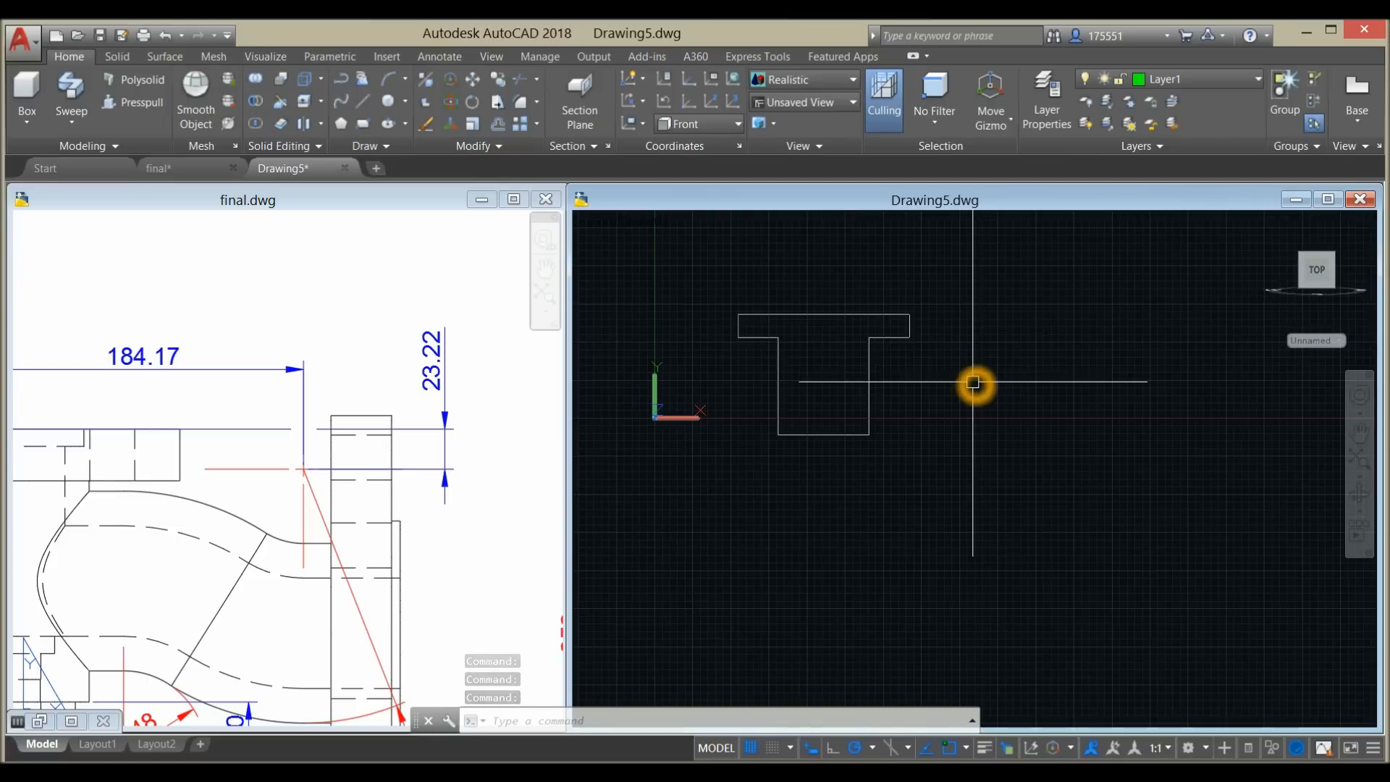
text(l)
key(Return)
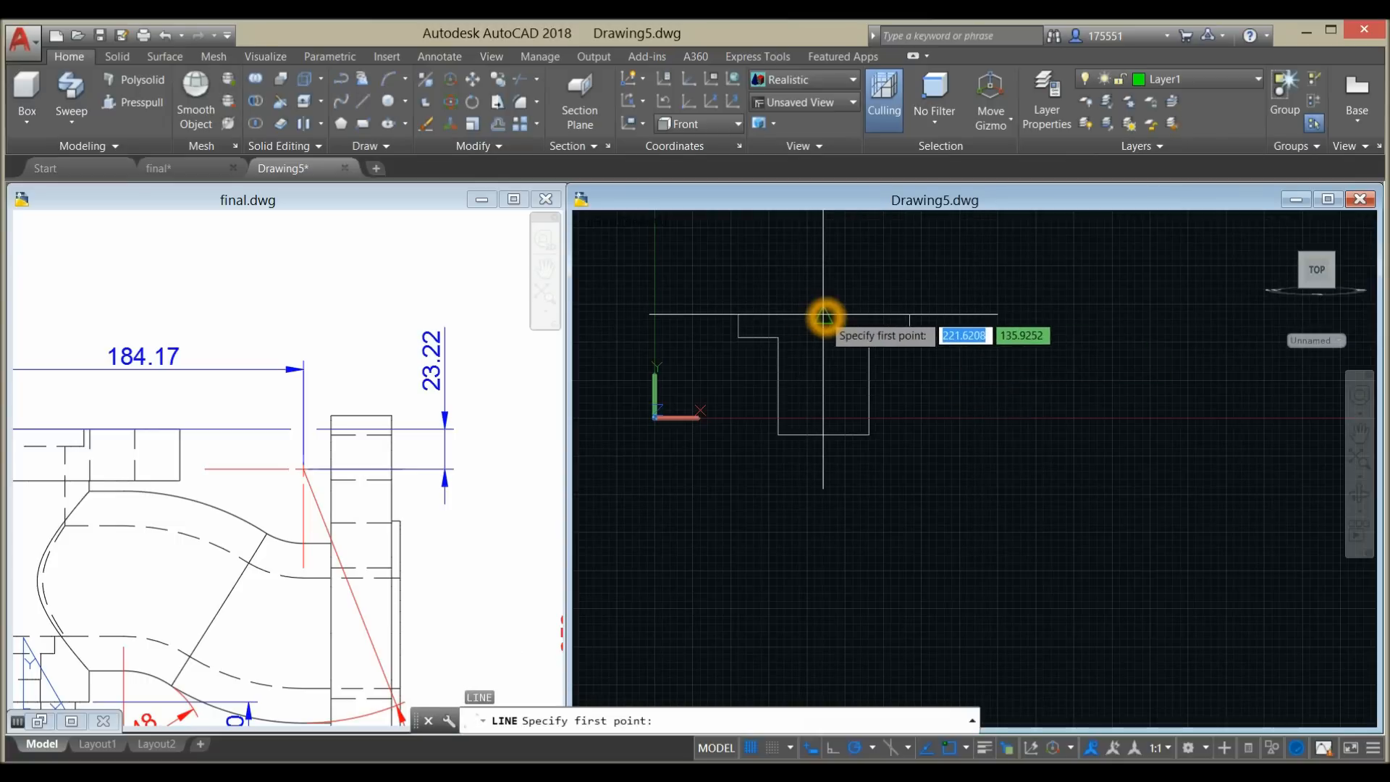
click(825, 316)
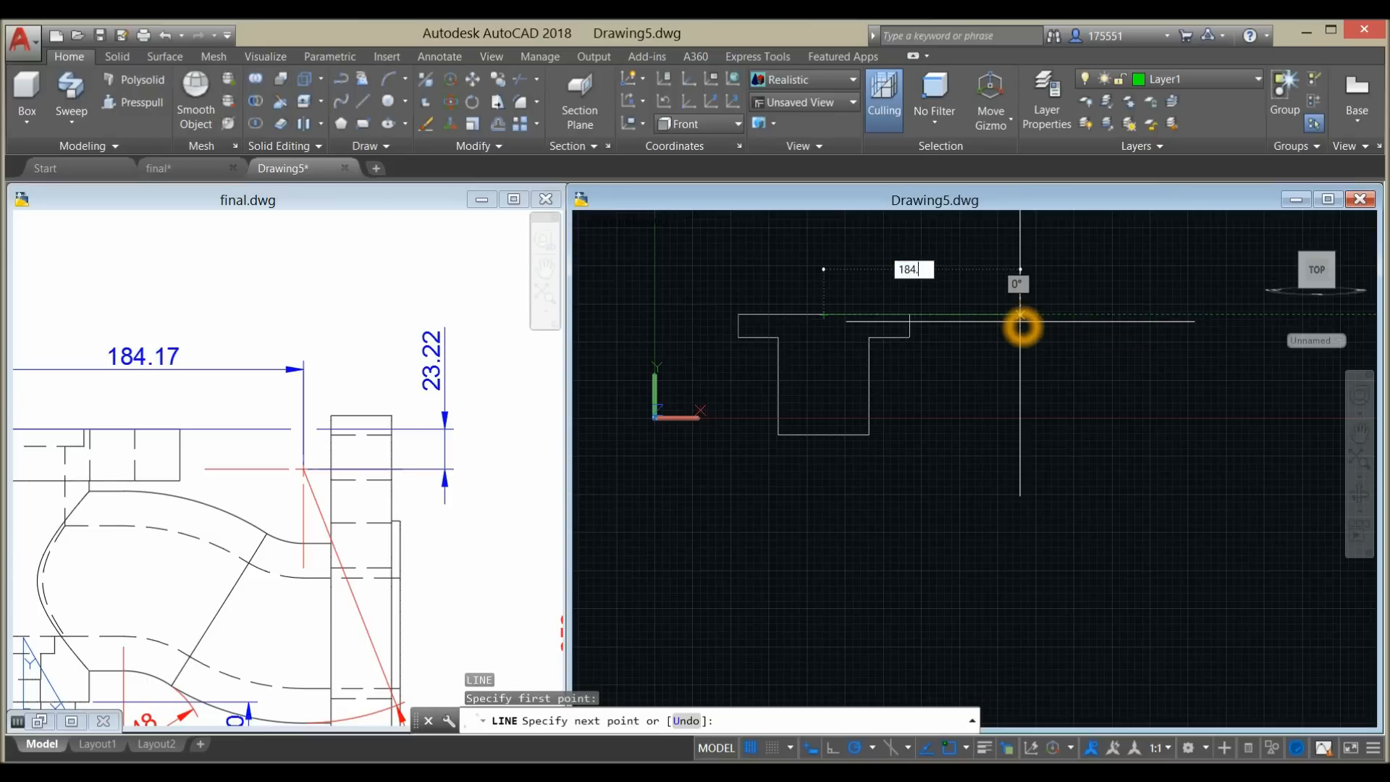
key(Return)
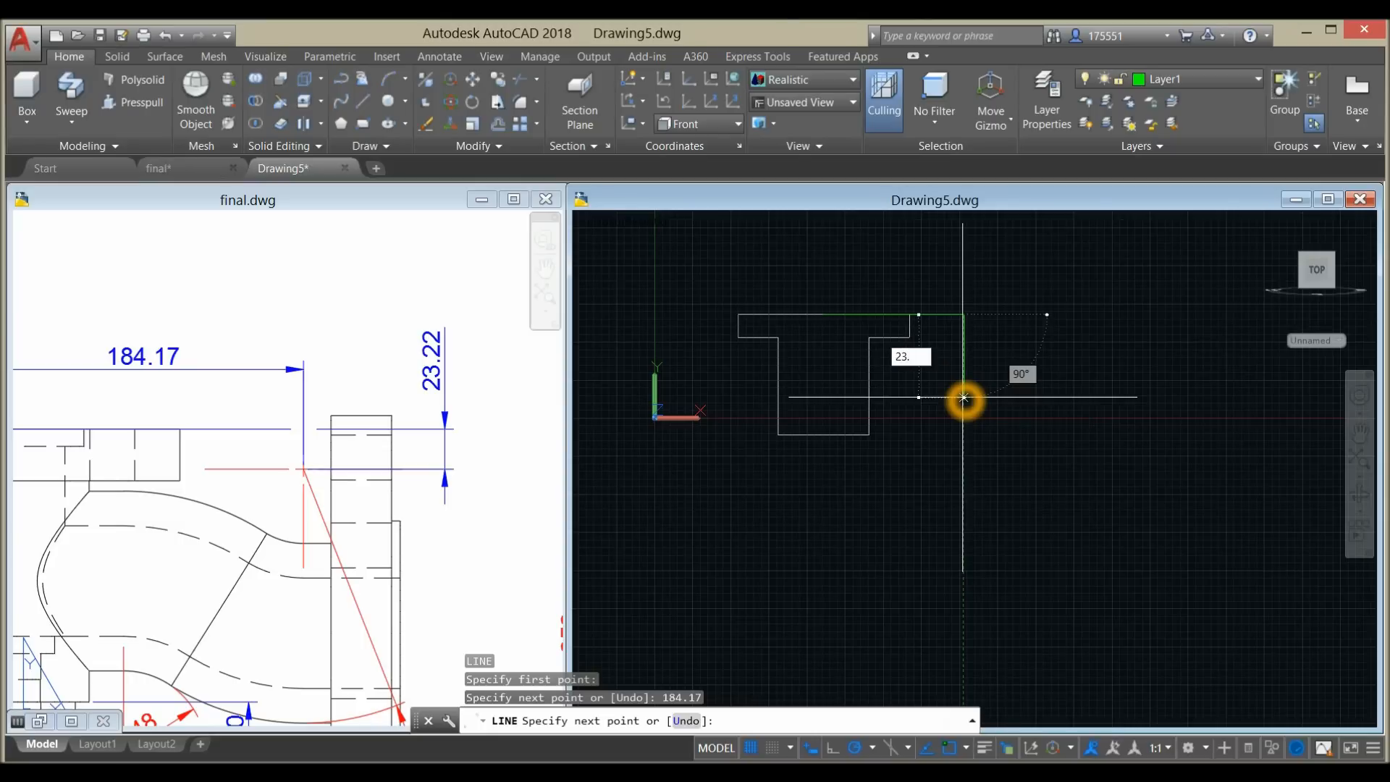
text(23.22)
key(Return)
right_click(988, 330)
click(1031, 346)
- Check the large arc's radius in final.dwg and draw a circle of radius 147 on Layer2, centred on the construction lines' free end
scroll(968, 310, up, 2)
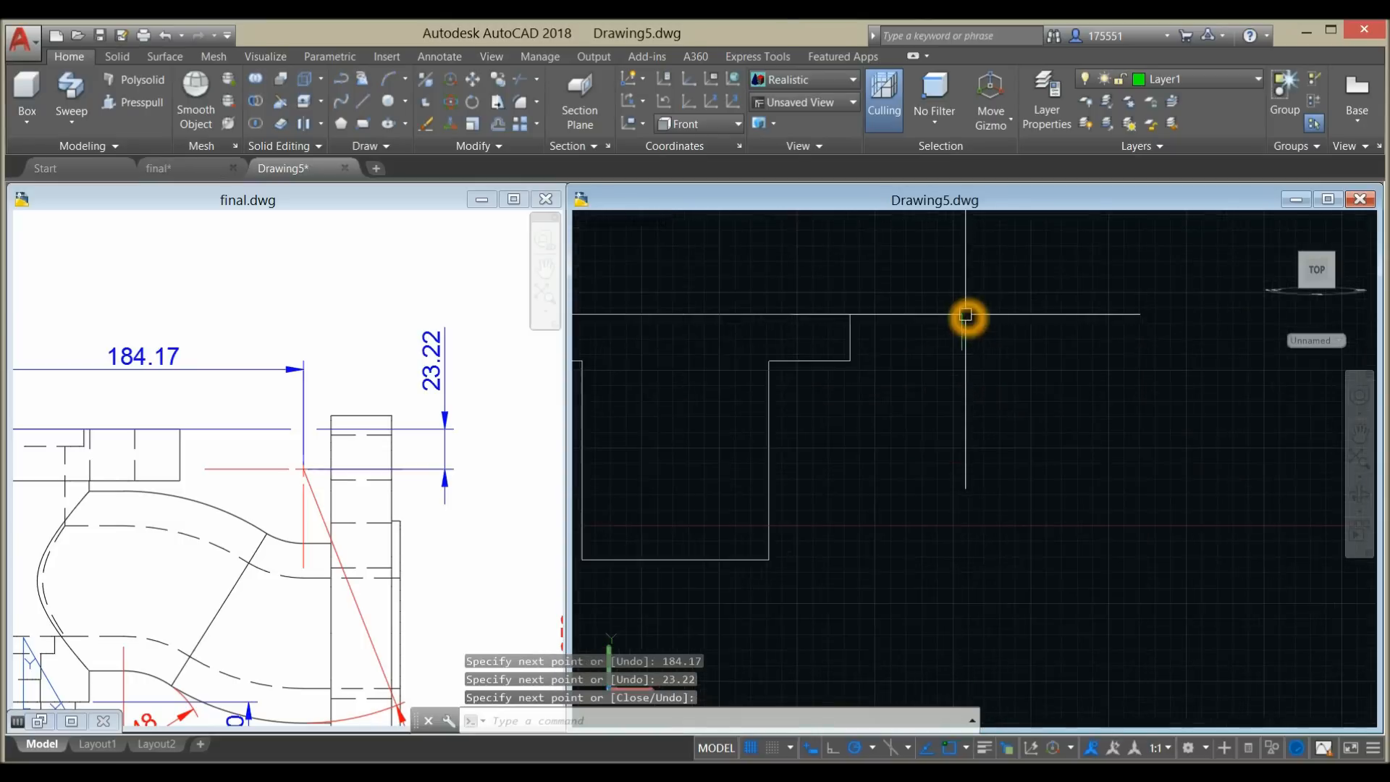
middle_drag(968, 310, 944, 351)
click(368, 437)
scroll(368, 436, down, 3)
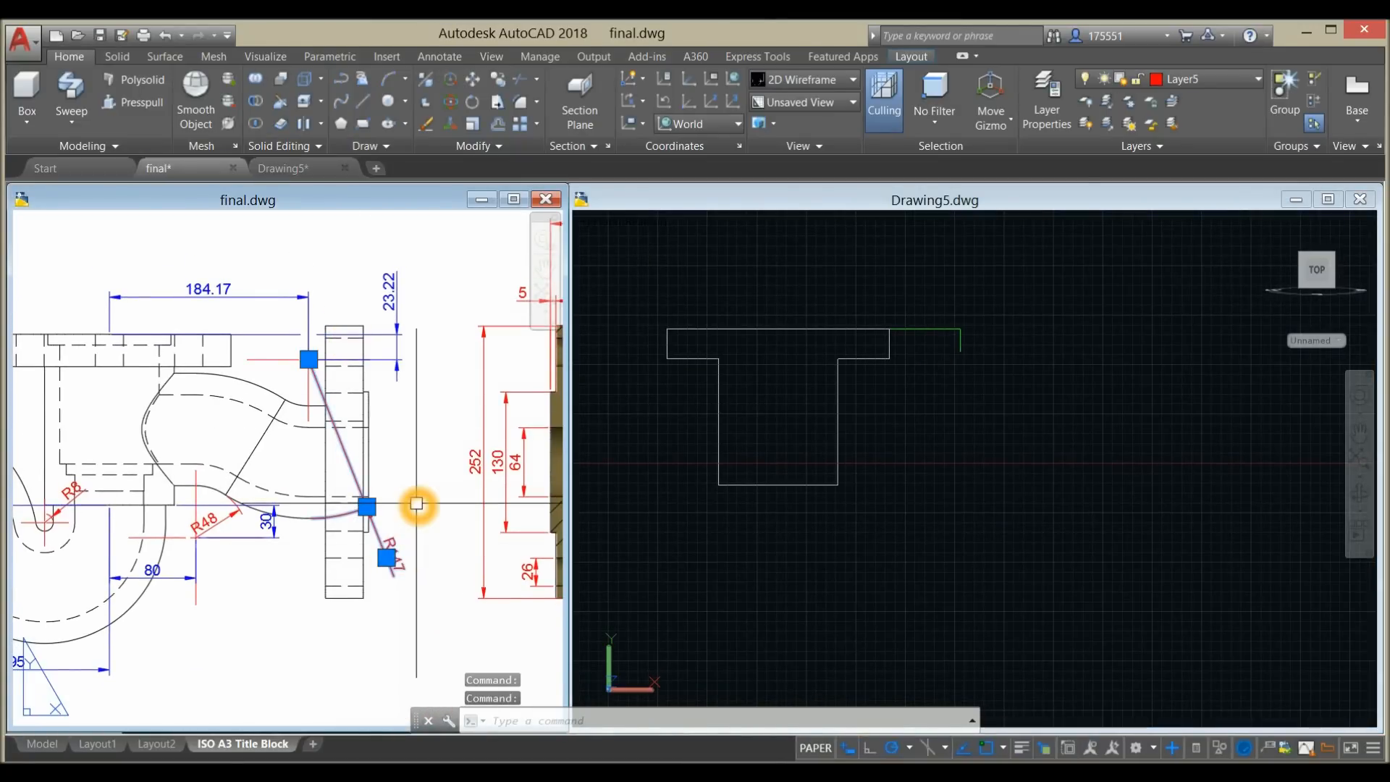
key(Escape)
click(966, 492)
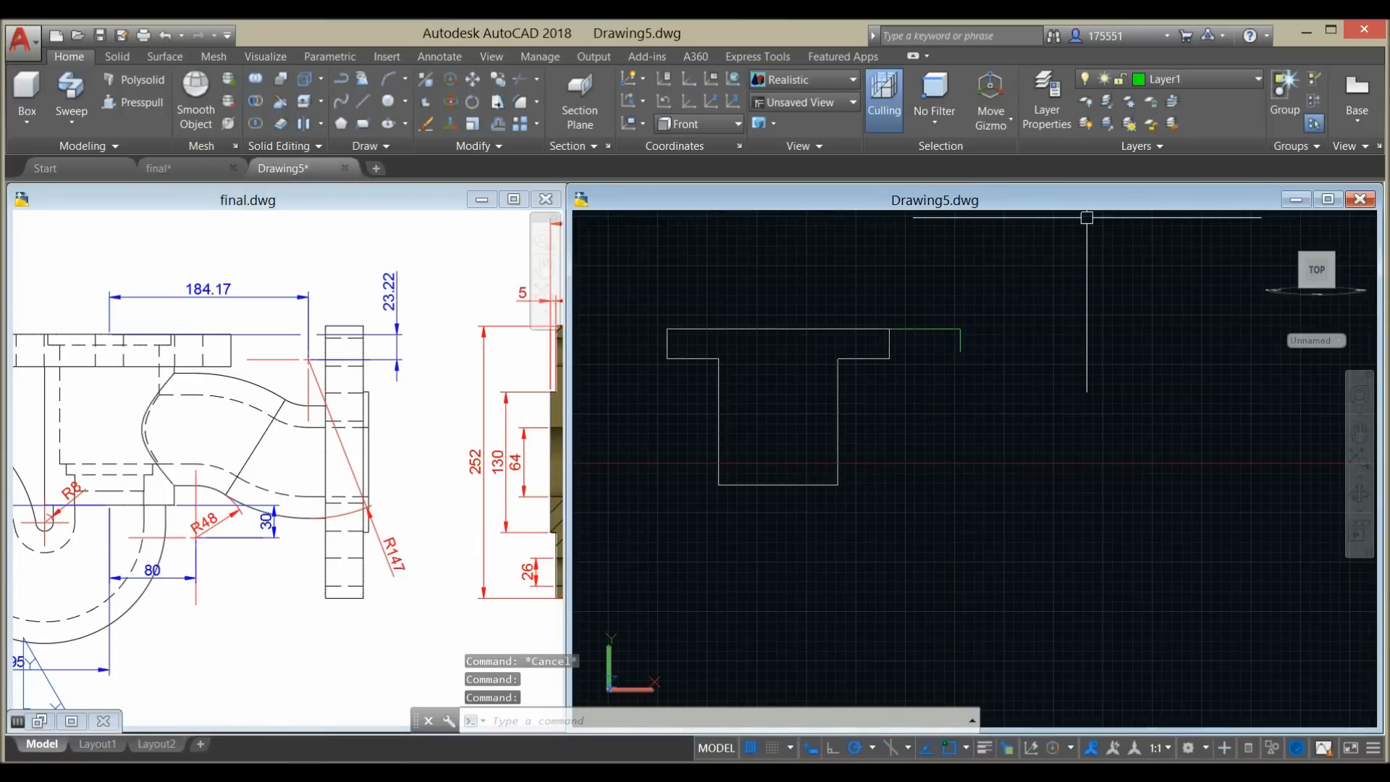
click(1225, 77)
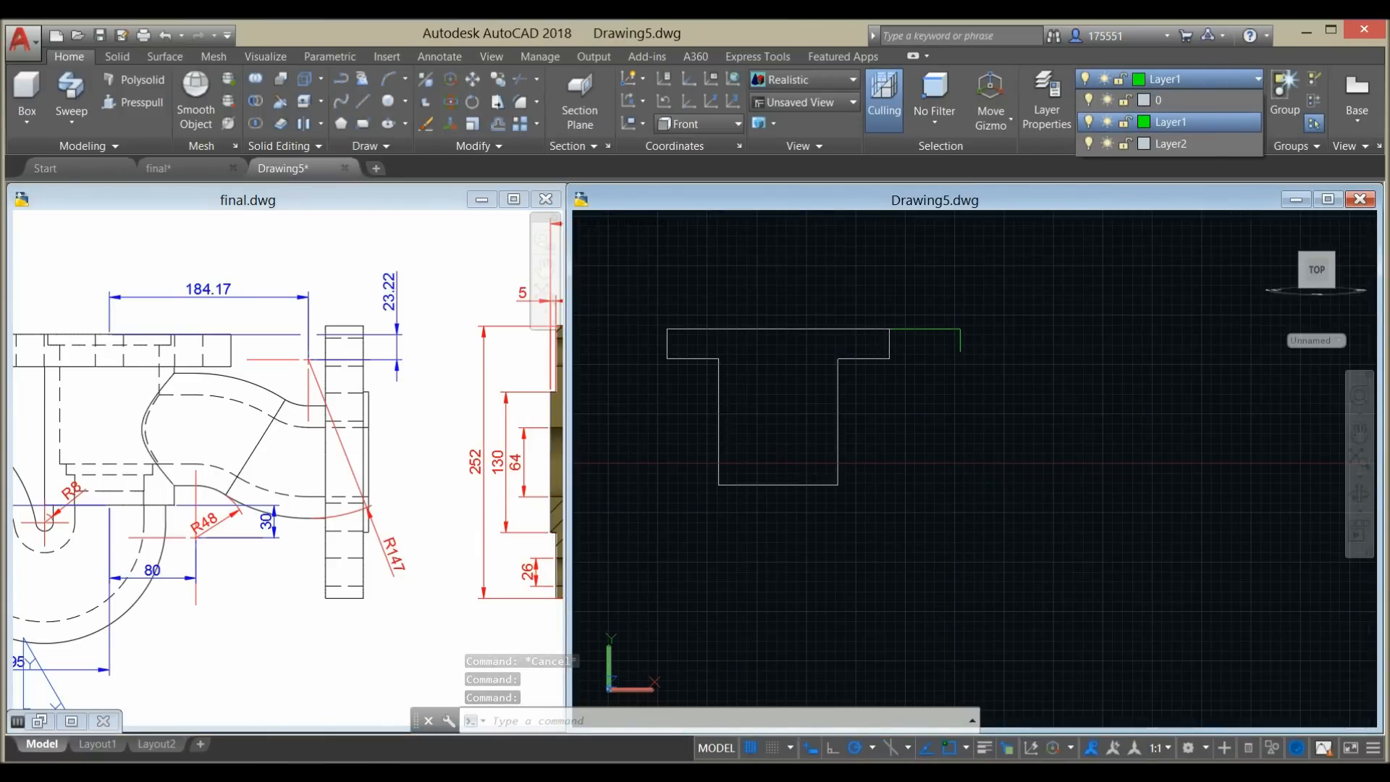
click(1202, 144)
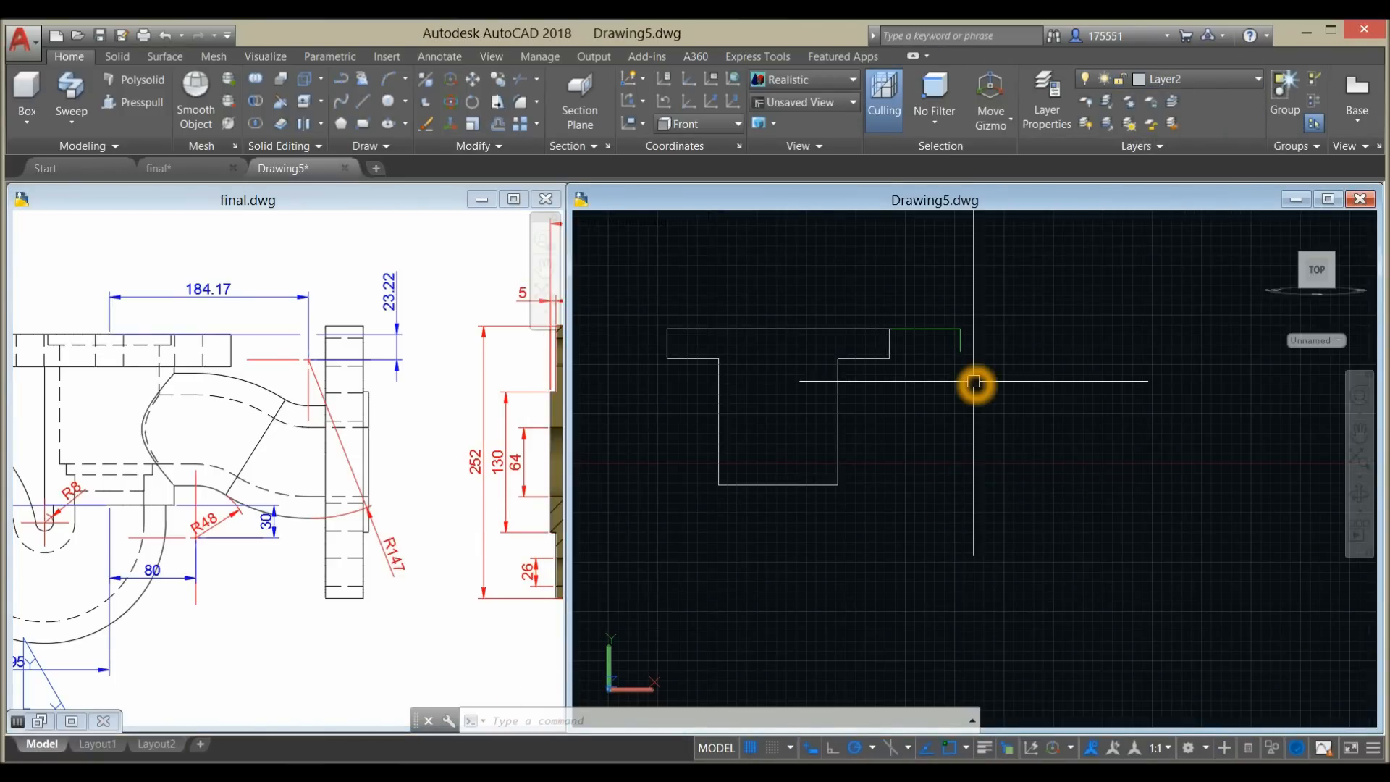
key(Return)
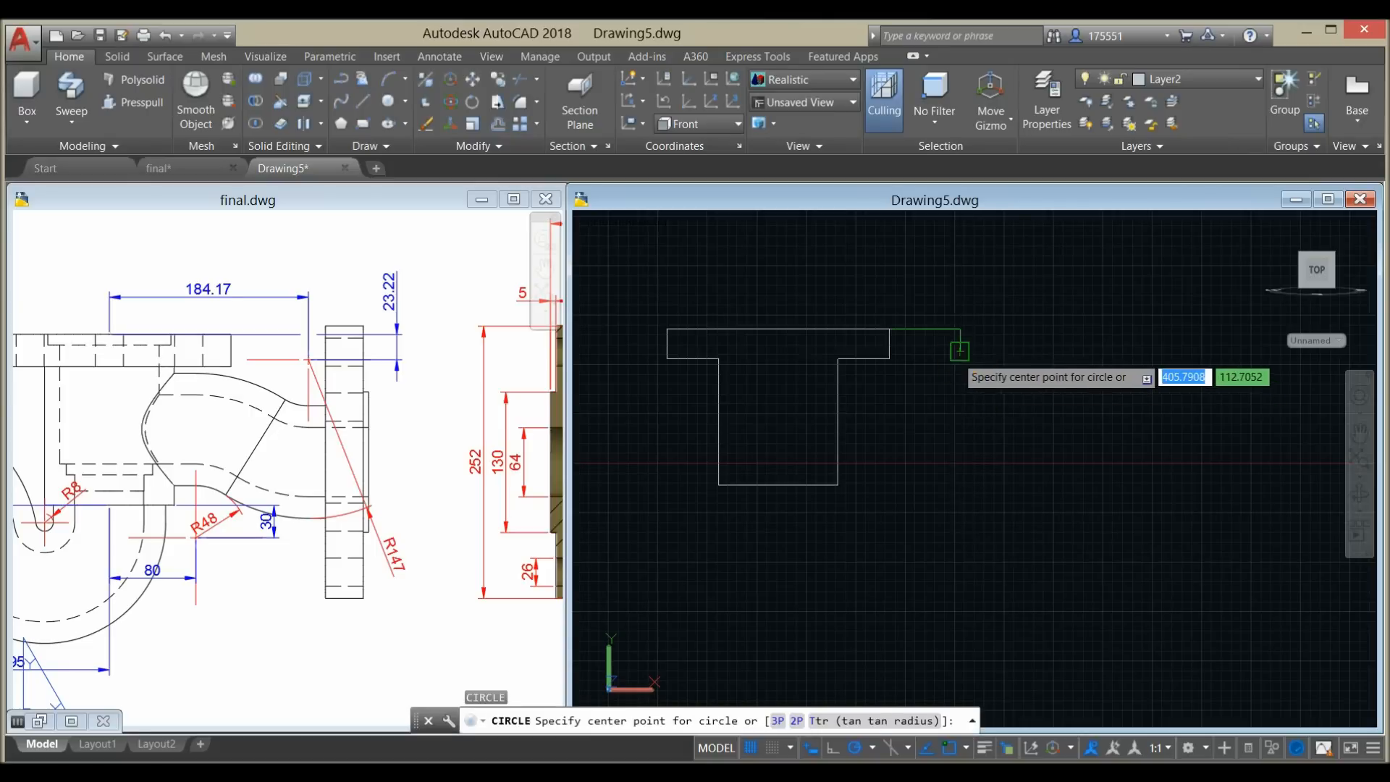
click(960, 350)
click(1044, 280)
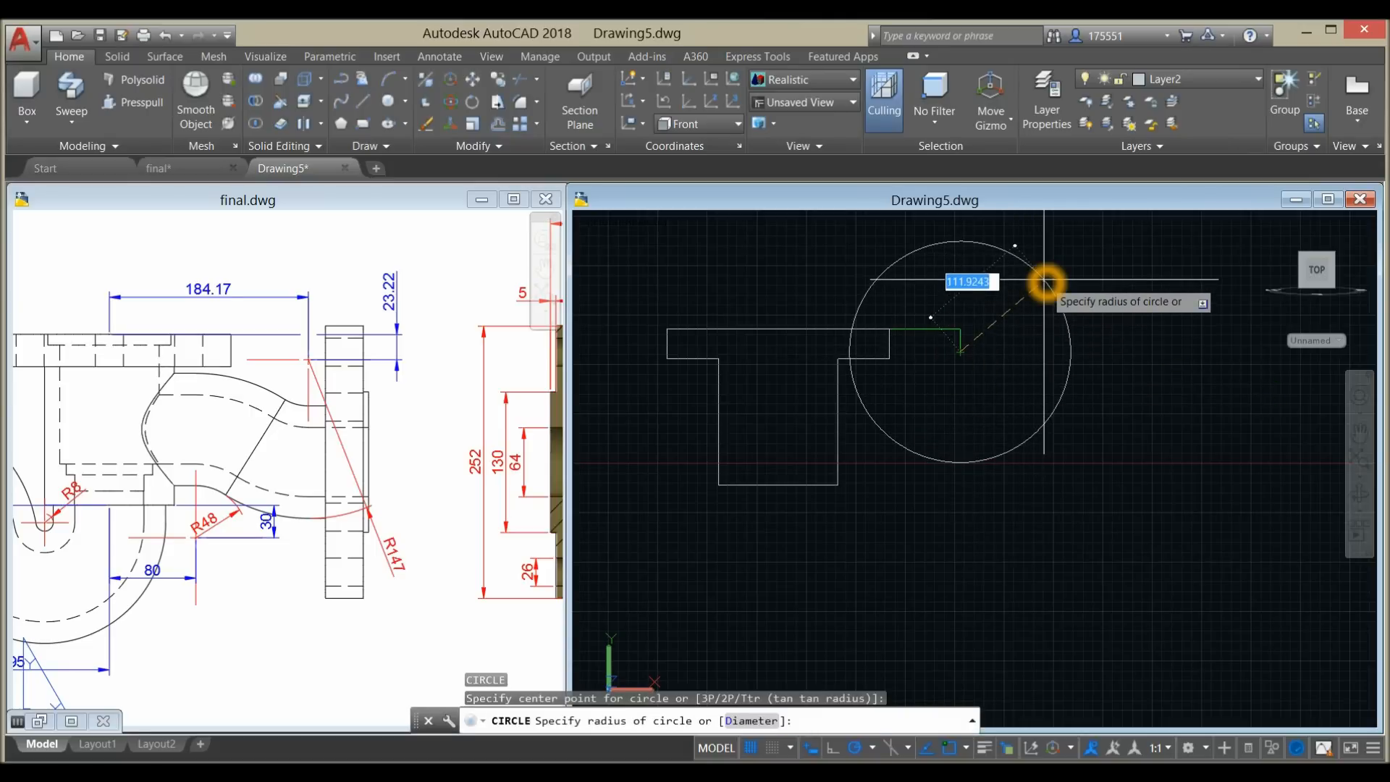
text(147)
key(Return)
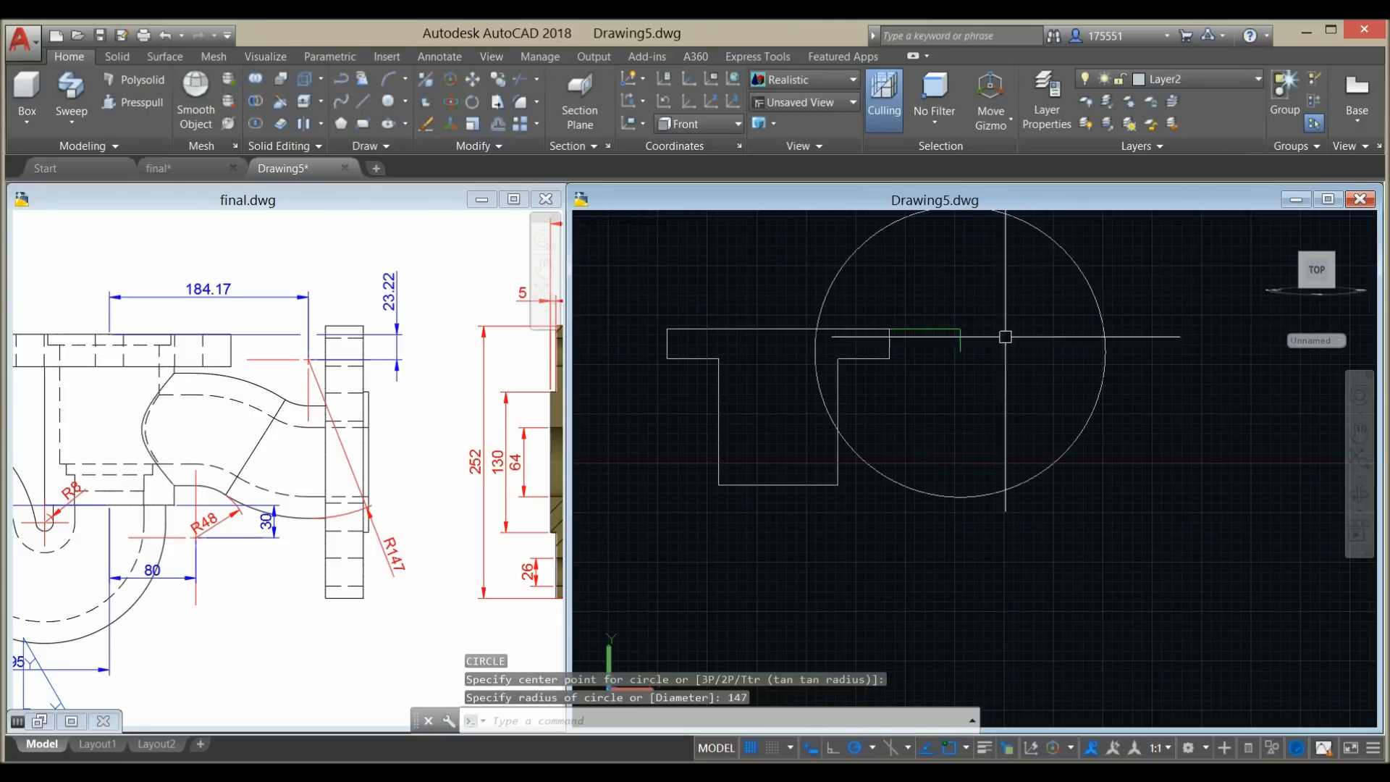
middle_drag(974, 376, 974, 396)
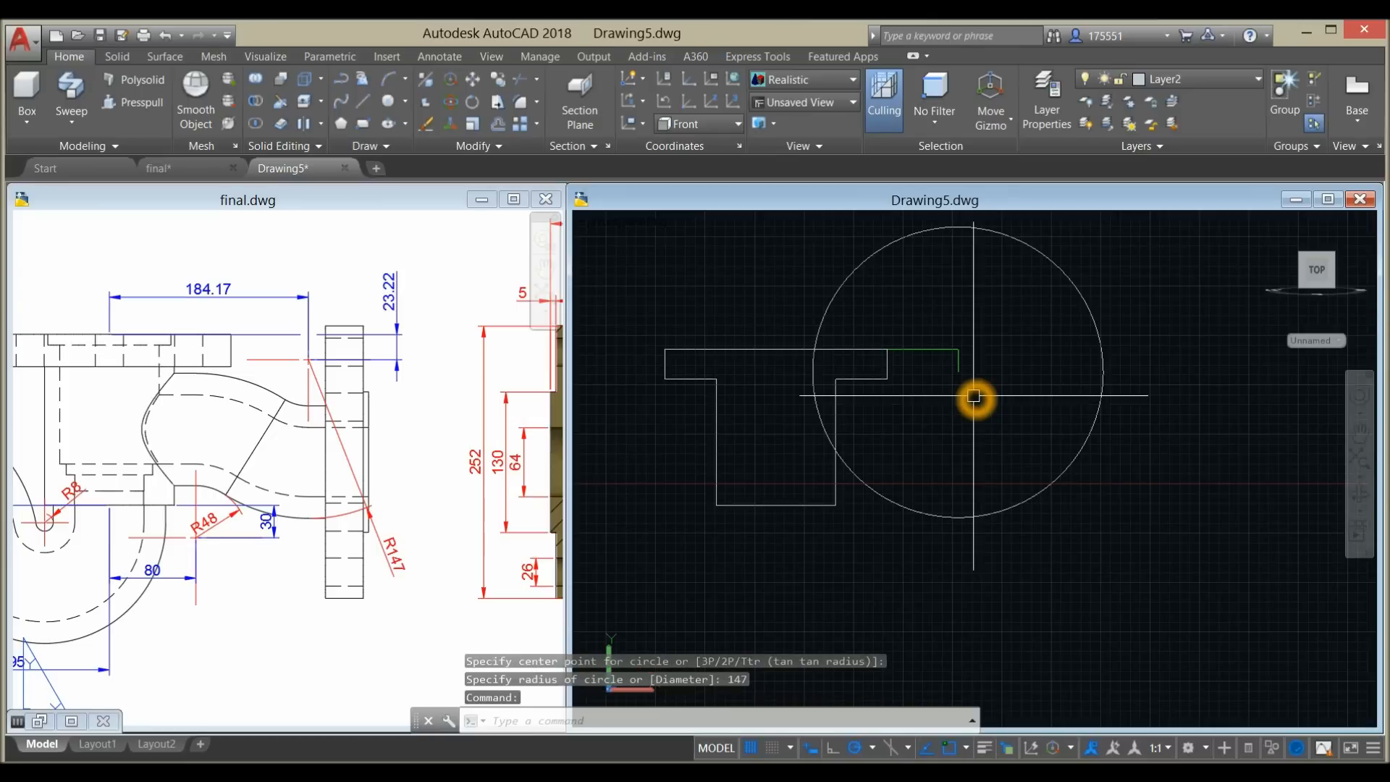
- Examine the radius and centre-point dimensions of the smaller arc below the outlet bend in final.dwg
click(223, 576)
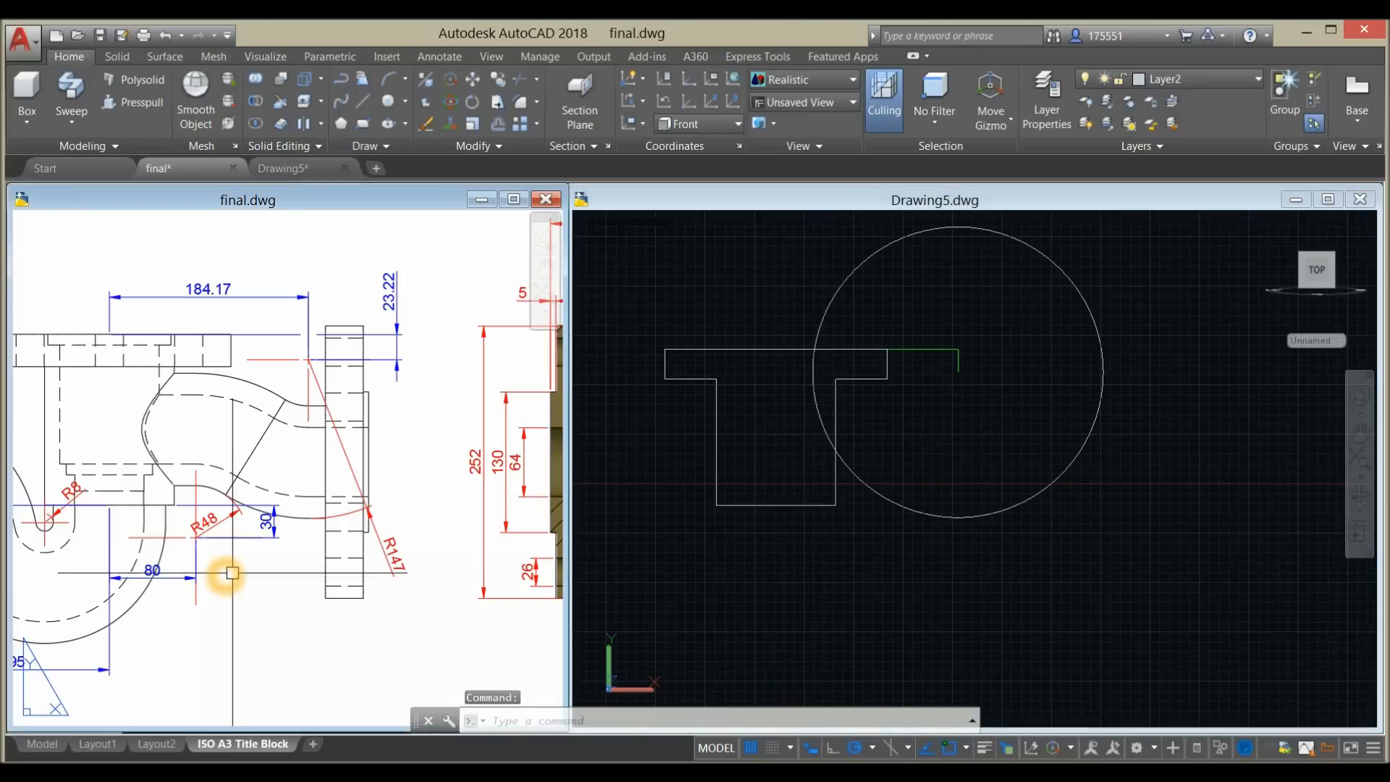
scroll(181, 543, up, 4)
click(176, 511)
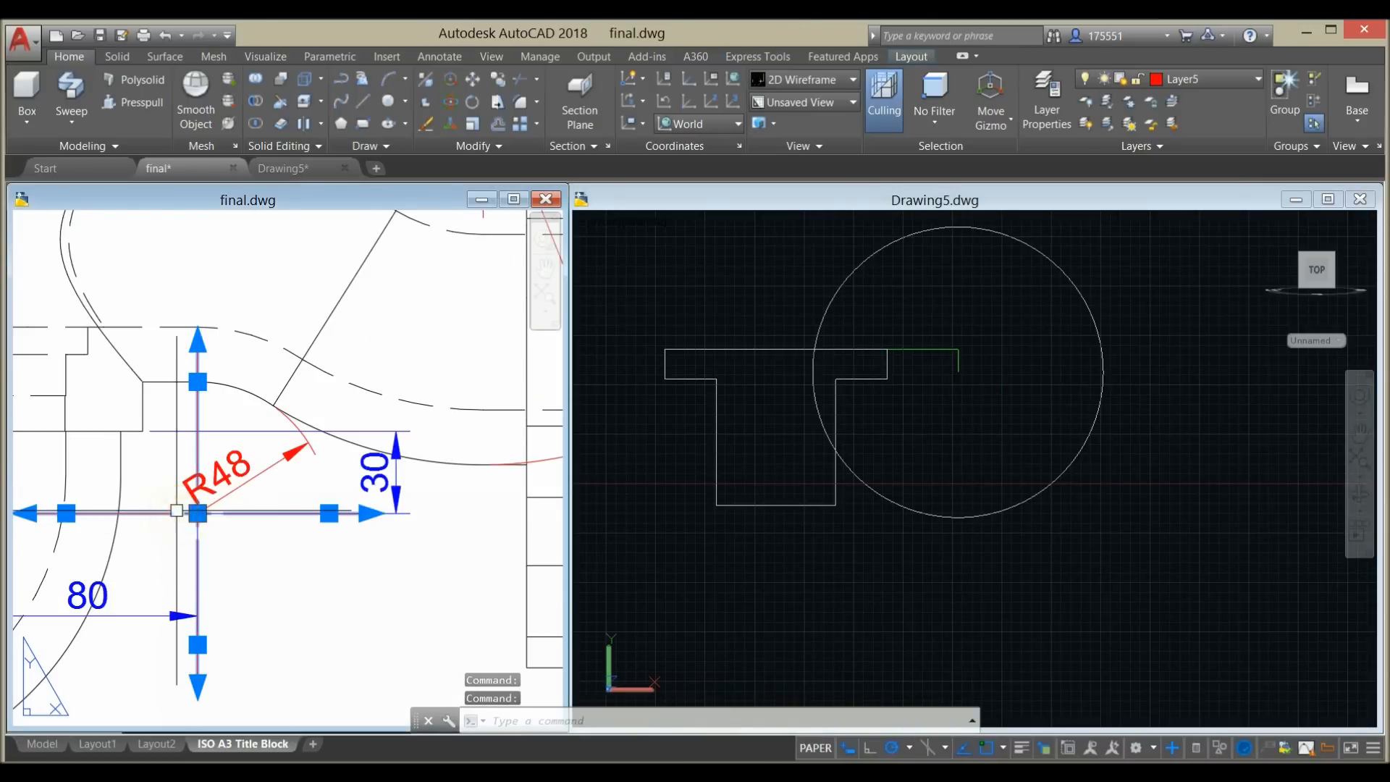
key(Escape)
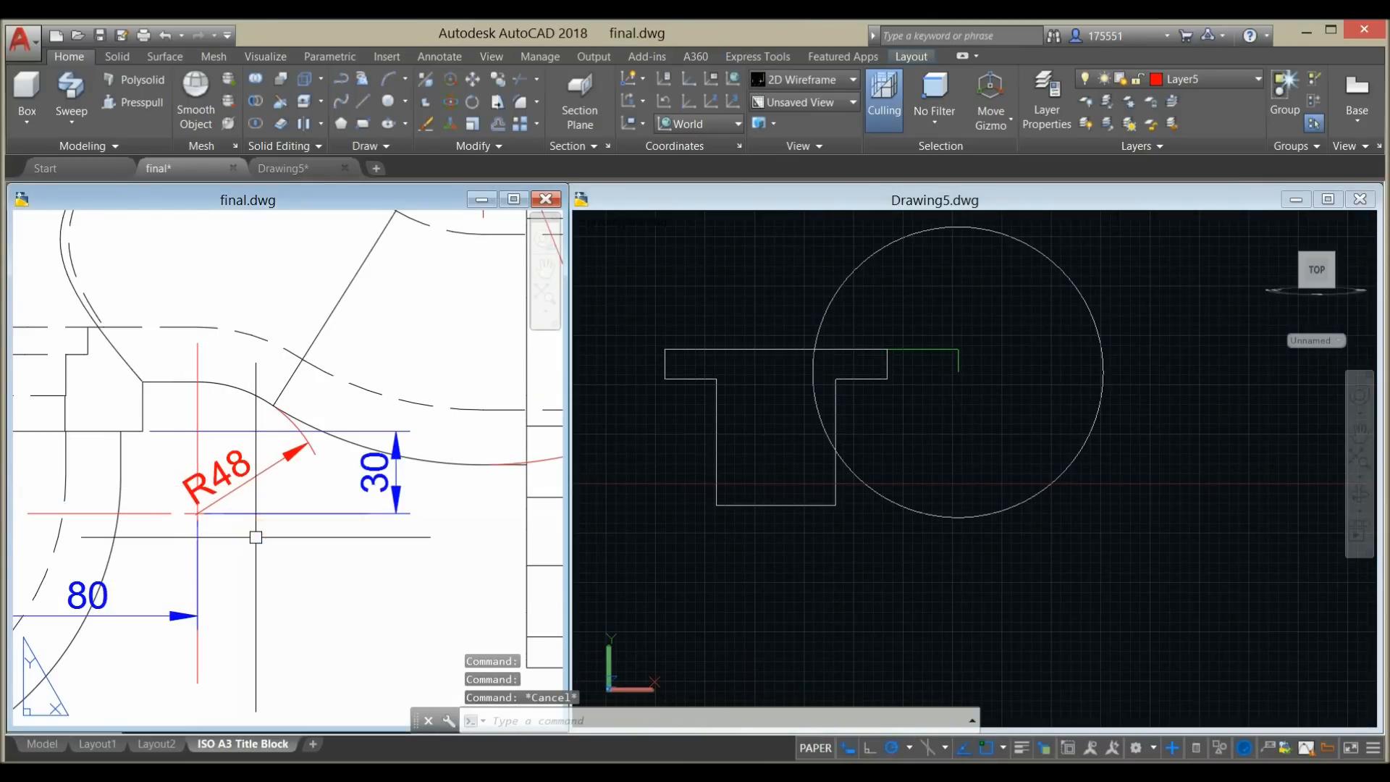
scroll(275, 534, down, 3)
middle_drag(295, 534, 357, 534)
click(775, 539)
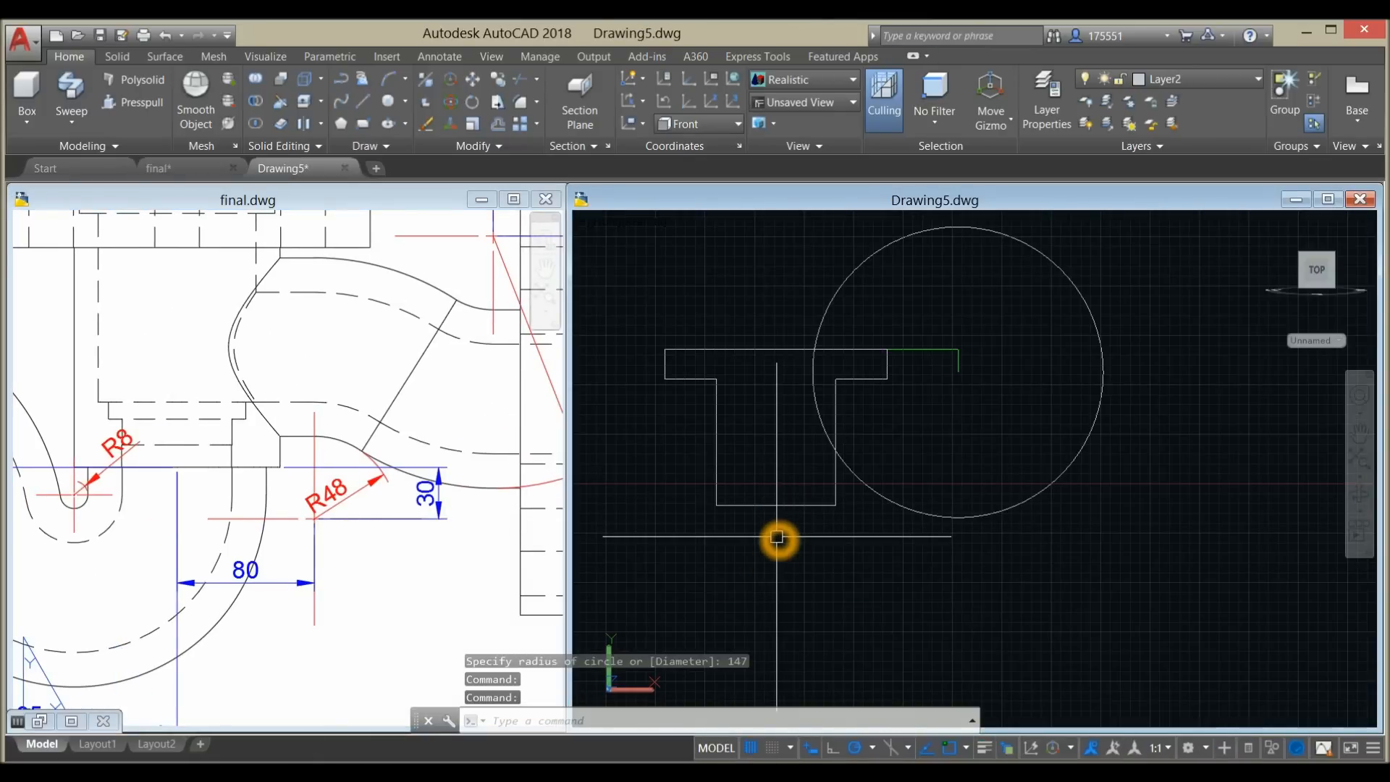
text(l)
key(Return)
key(Escape)
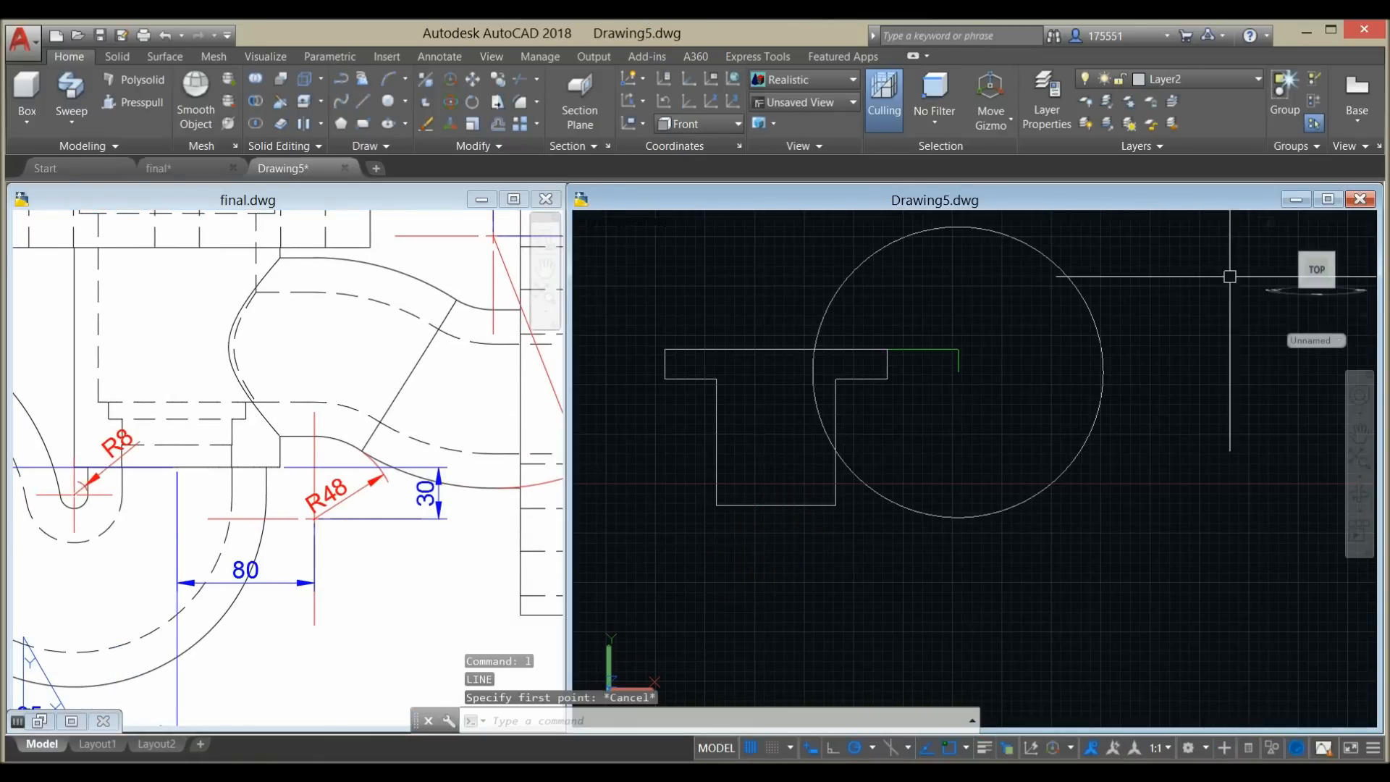
- On Layer1, draw construction lines from the midpoint of the body's bottom edge, 80 to the right and 30 down
click(1231, 79)
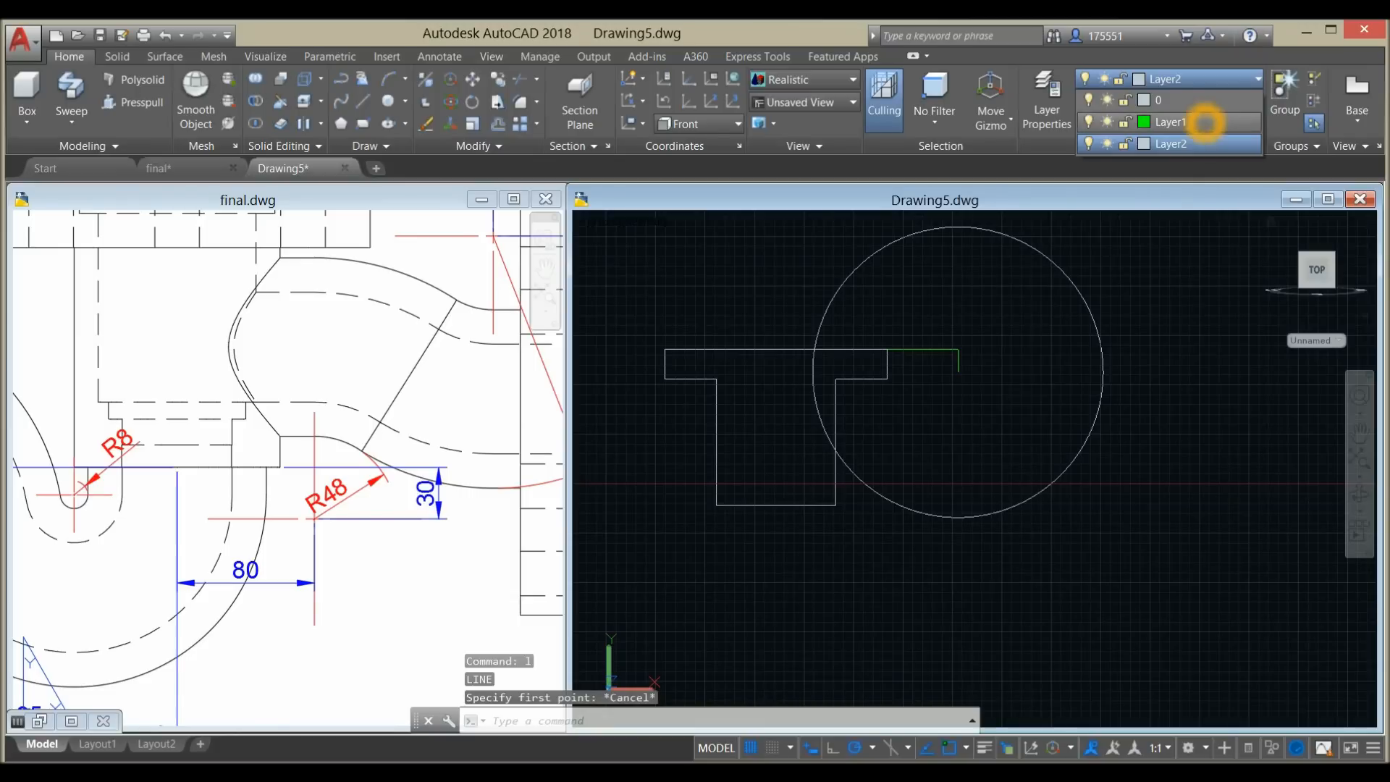
click(1205, 118)
click(813, 563)
text(l)
key(Return)
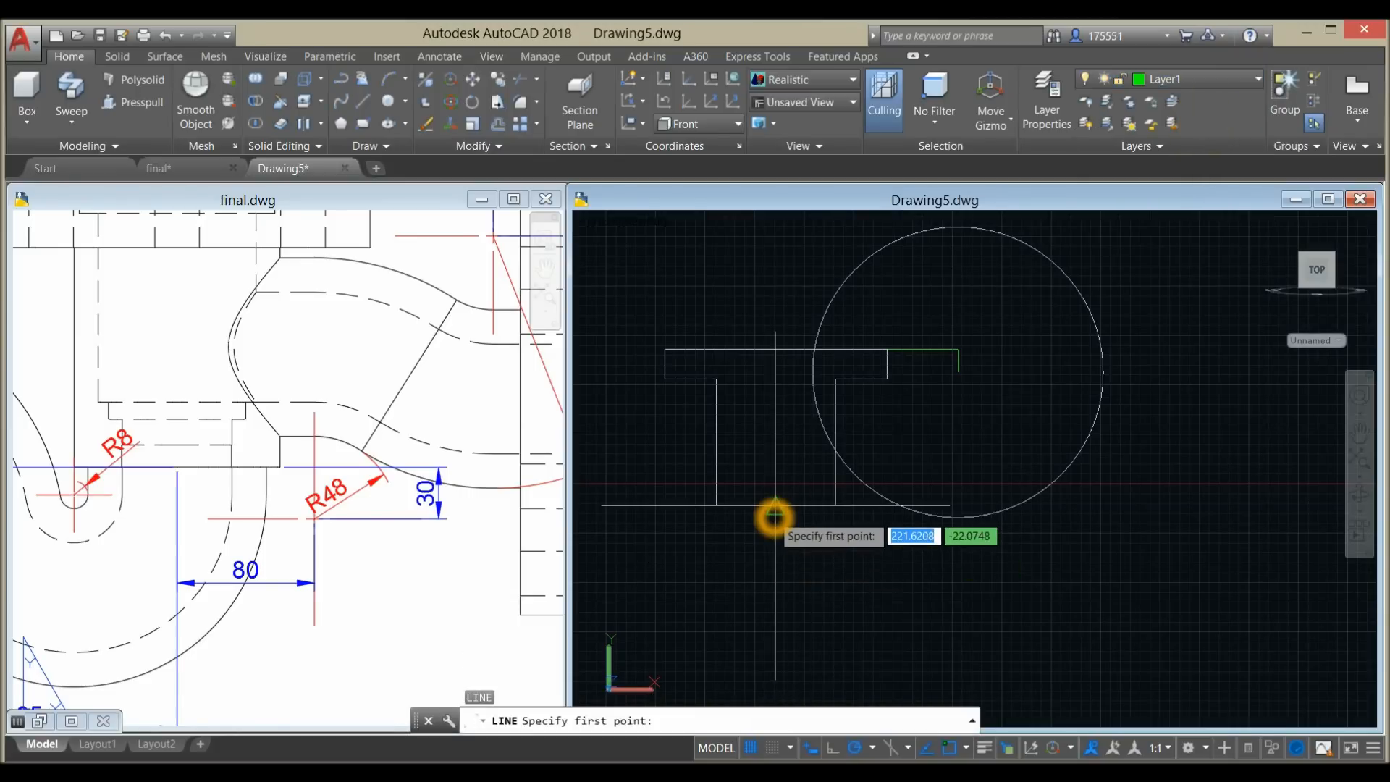
click(774, 514)
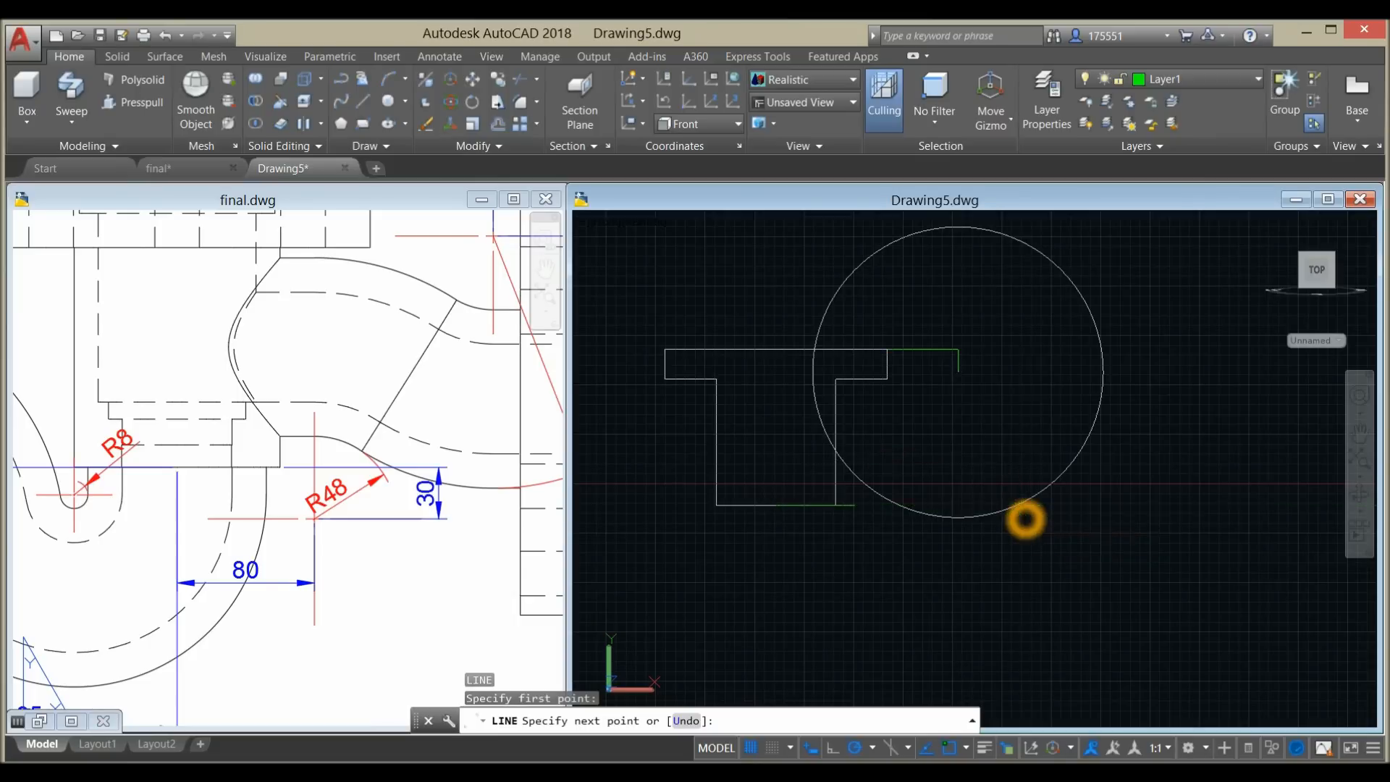
key(Return)
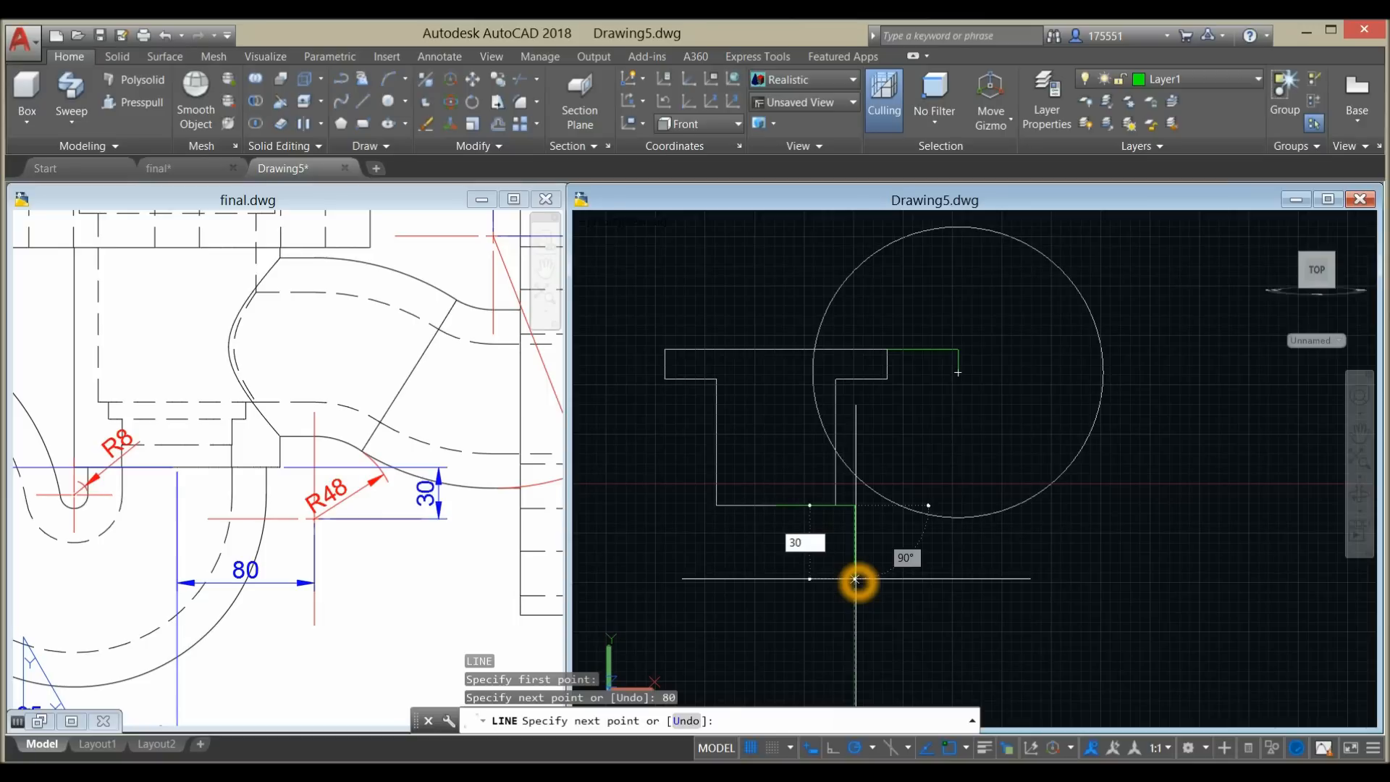
key(Return)
right_click(919, 558)
click(956, 562)
- On layer 0, draw a circle of radius 48 centred on the lower end of the 30-long construction line
scroll(859, 540, up, 3)
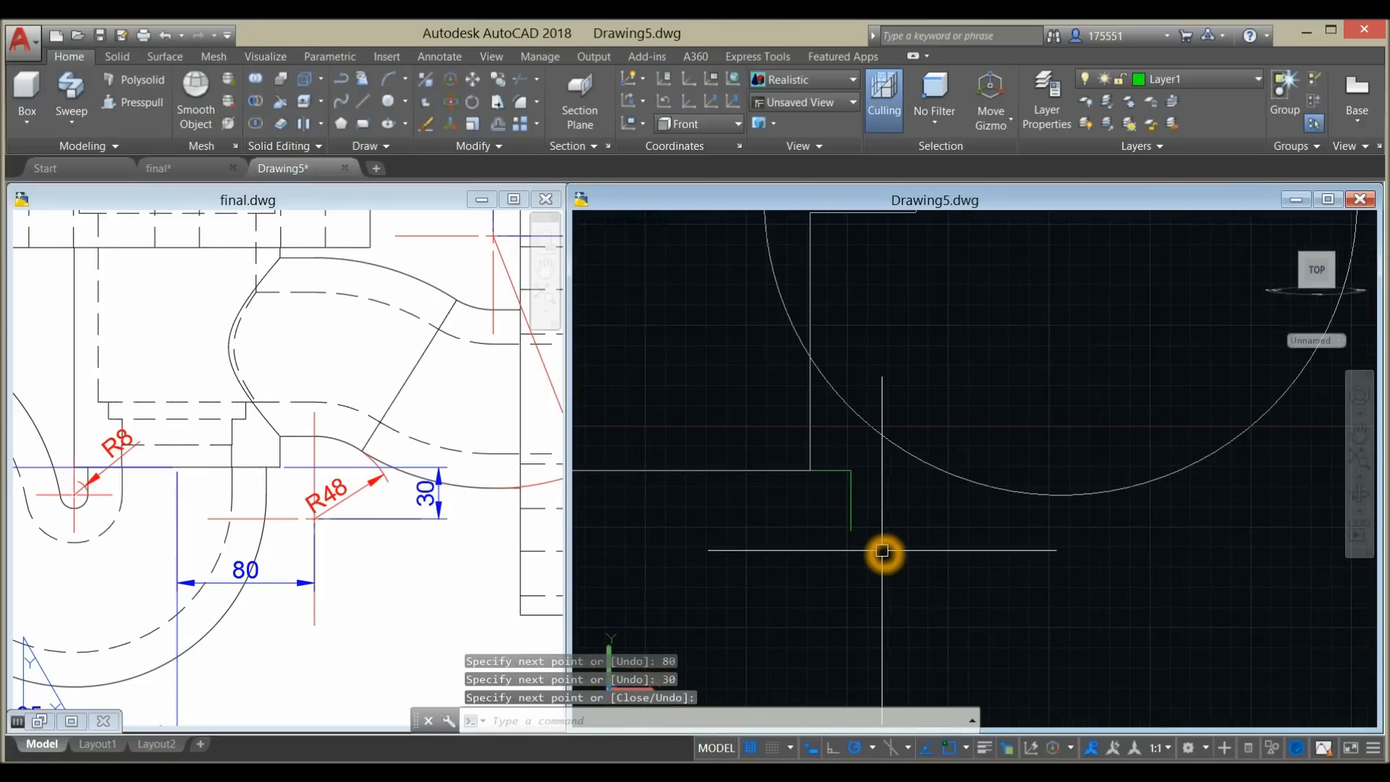
click(1219, 79)
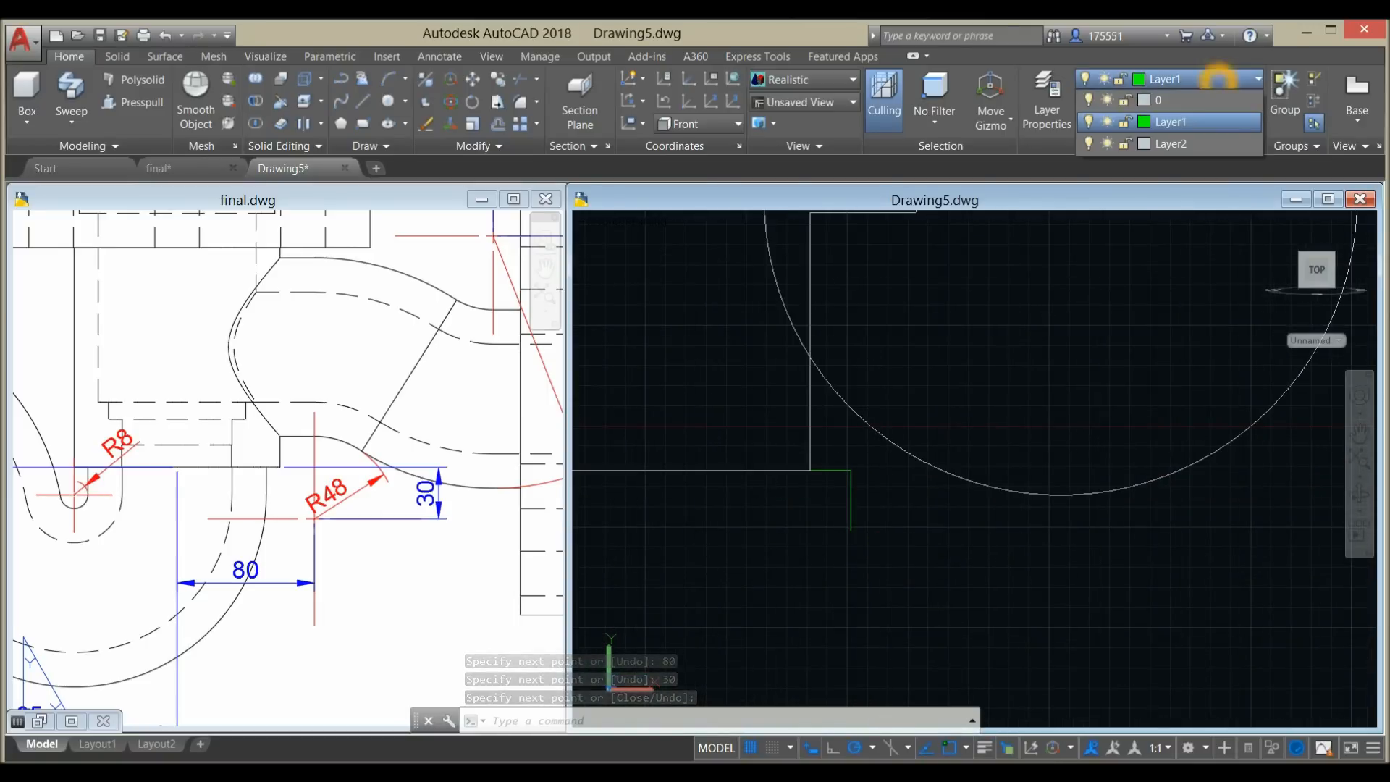
click(1200, 100)
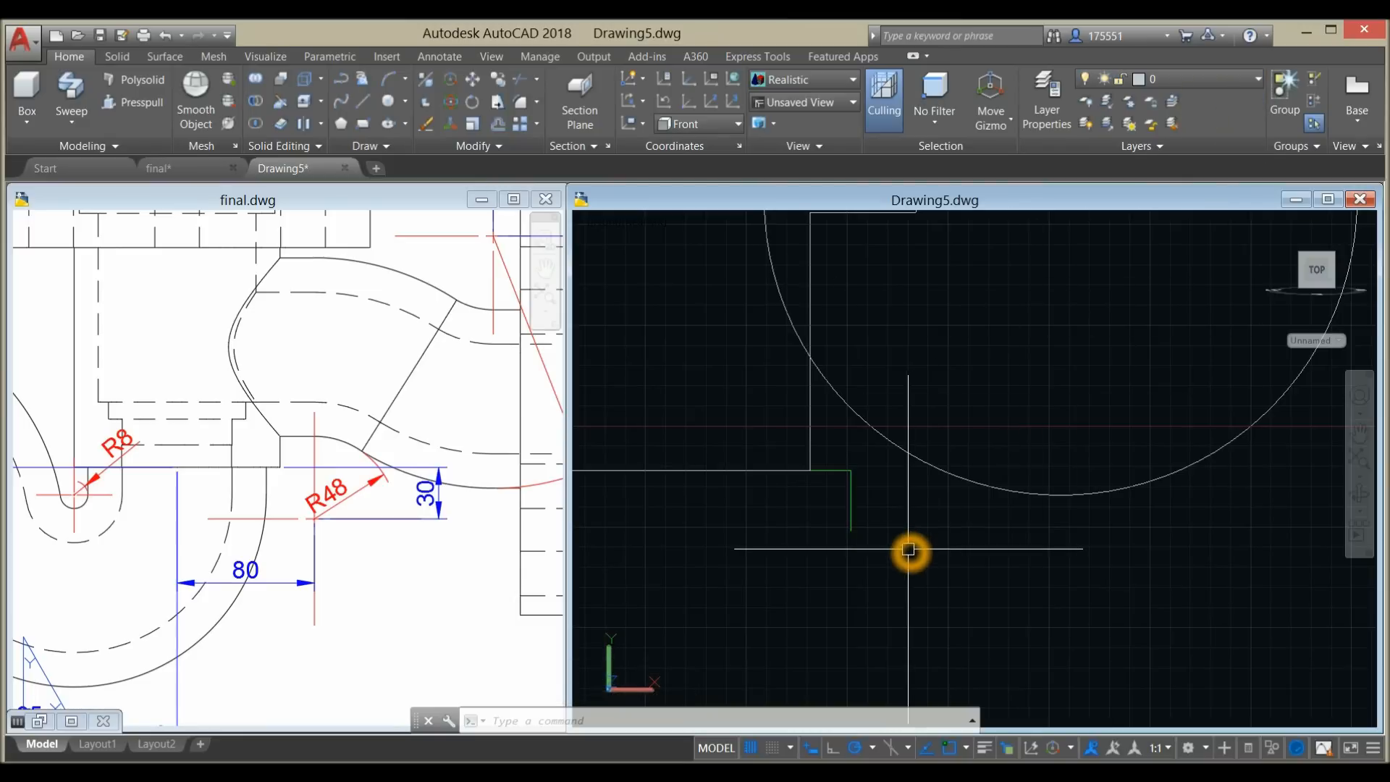
key(Return)
click(850, 532)
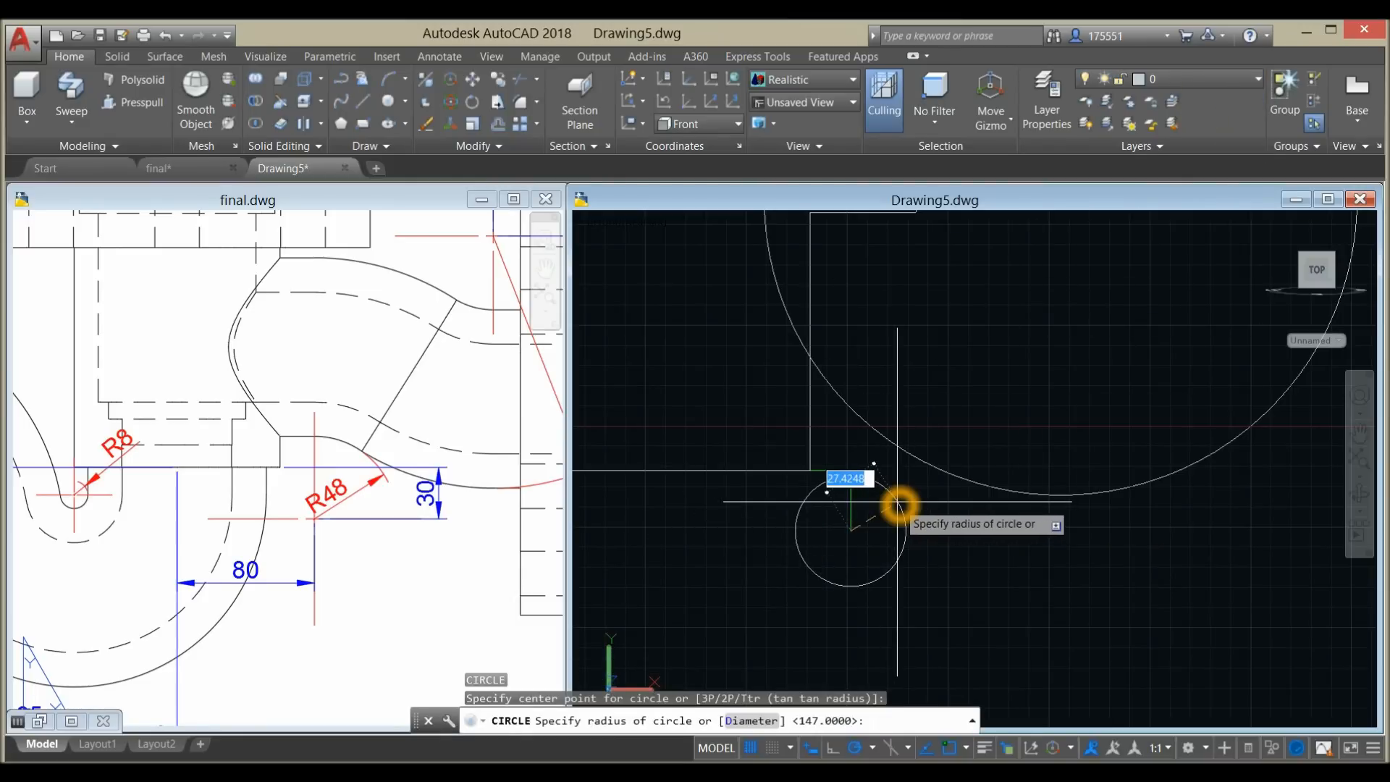
text(48)
key(Return)
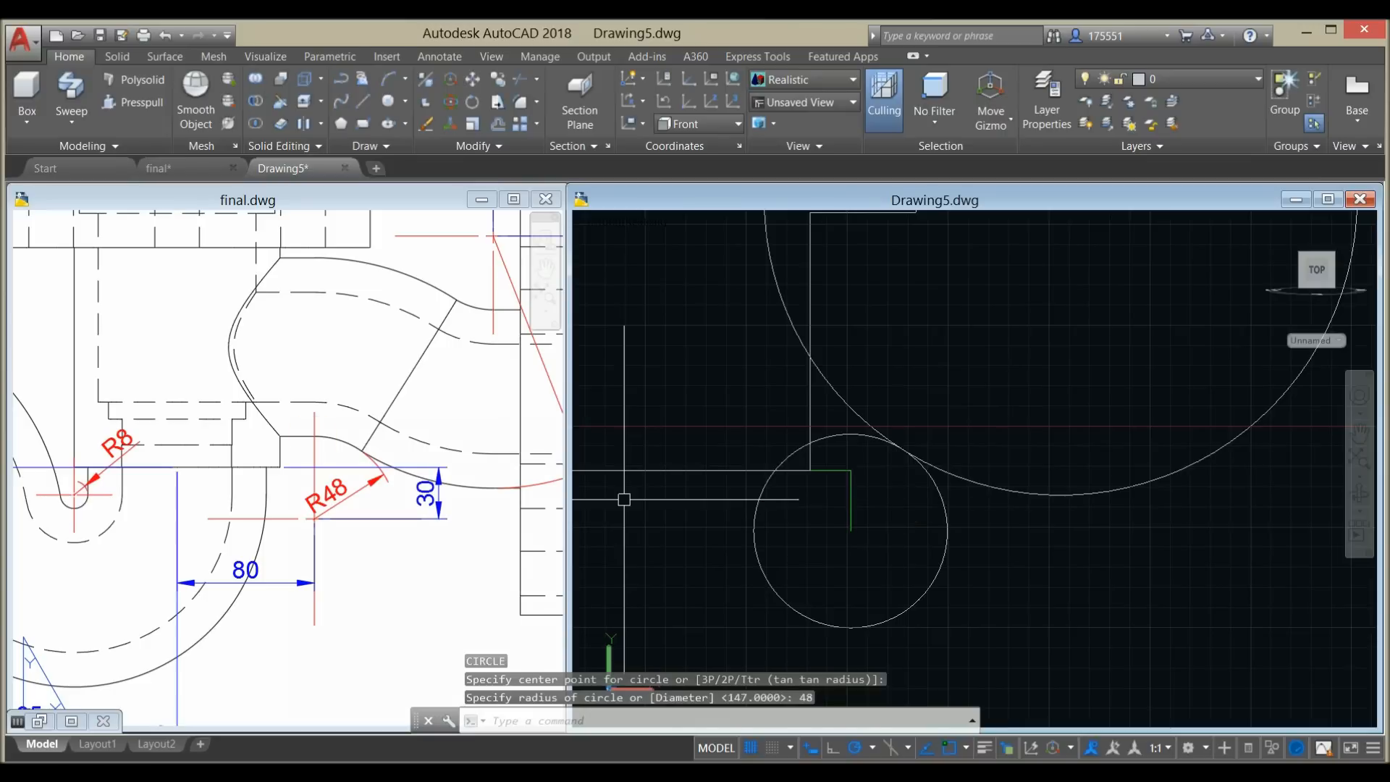
click(345, 491)
click(869, 502)
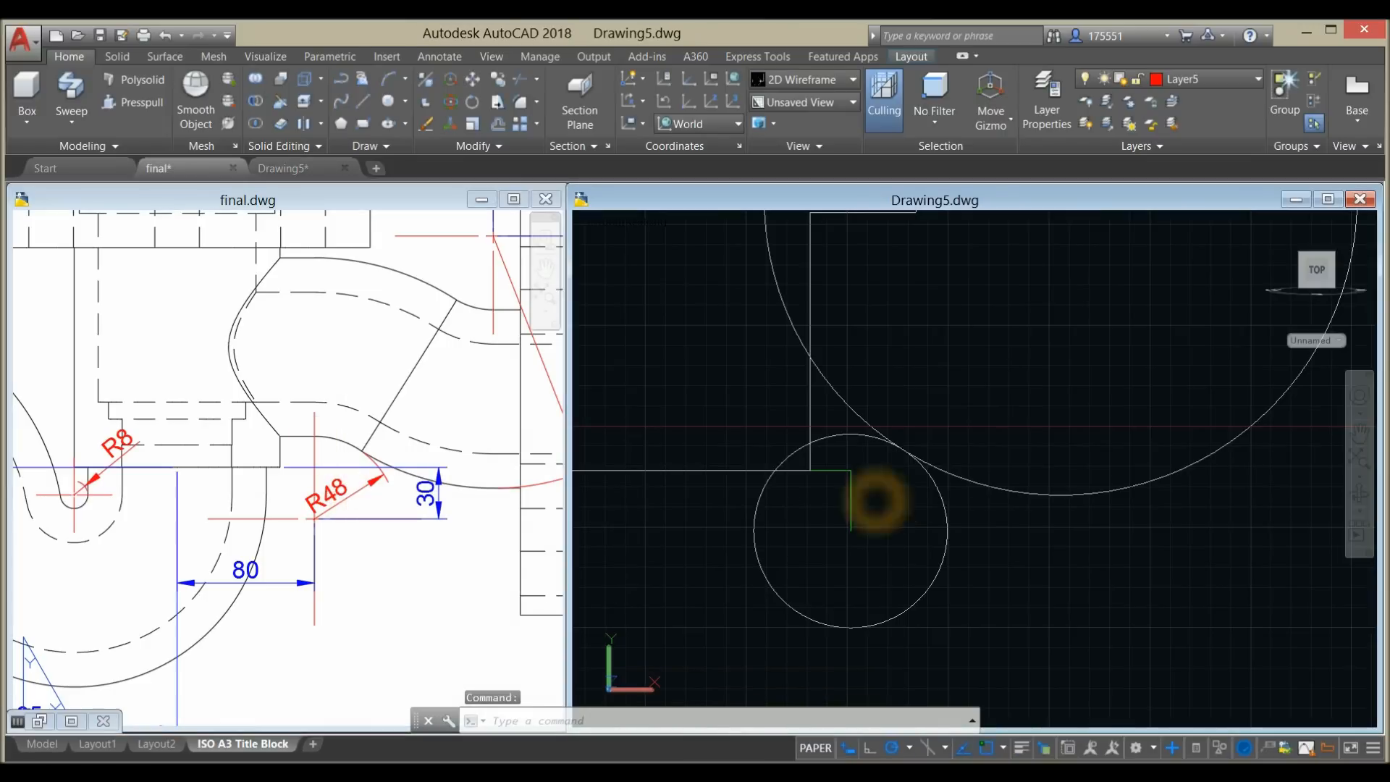
- Erase the two green construction lines that lead to the centre of the large circle
scroll(862, 496, down, 4)
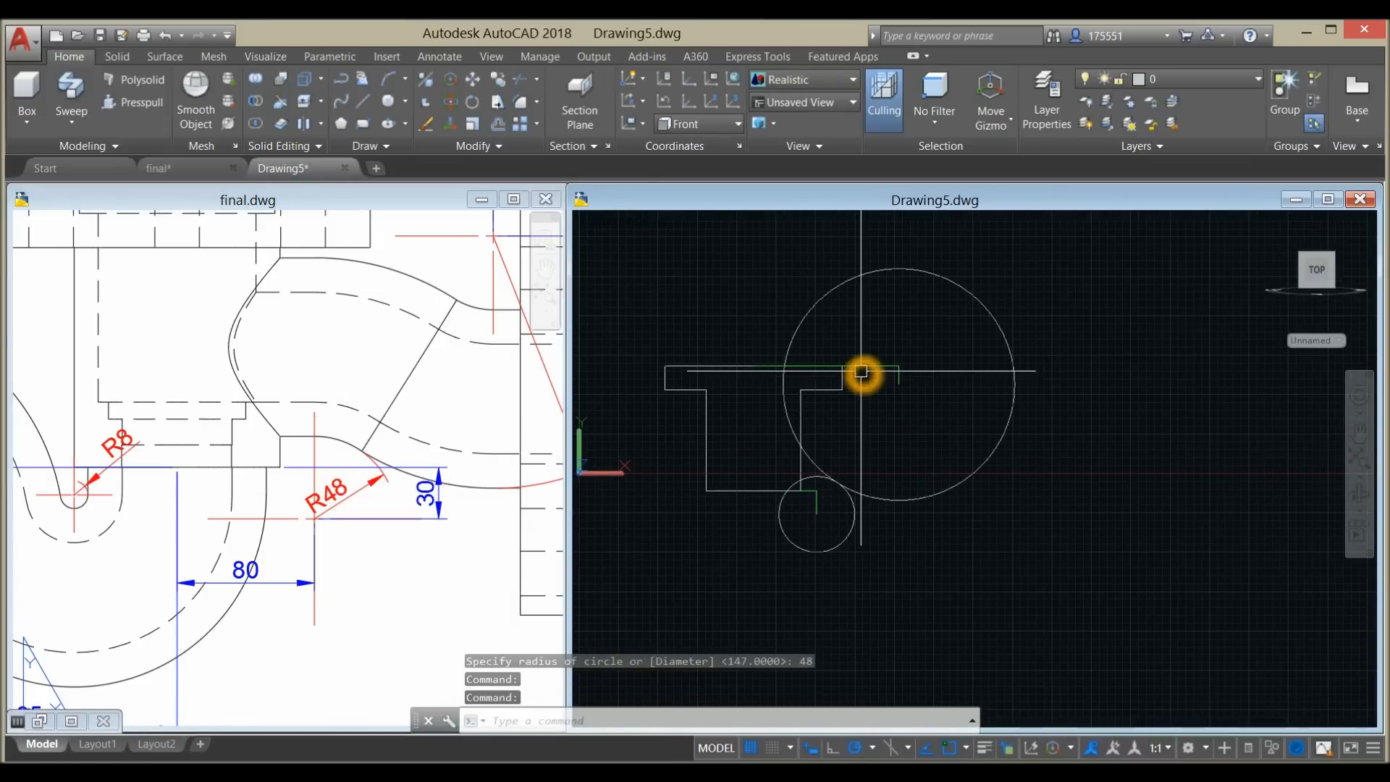
scroll(898, 376, up, 3)
click(904, 373)
key(Delete)
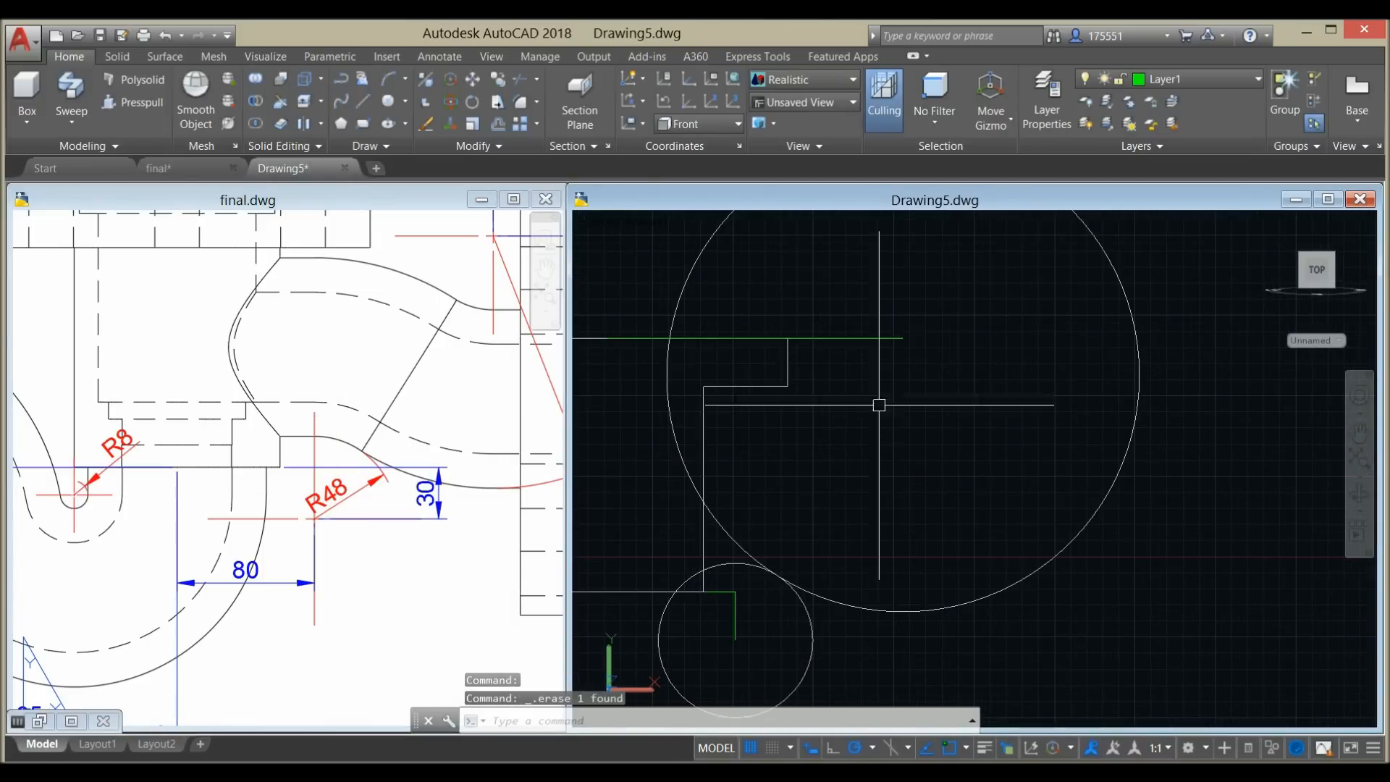
click(847, 335)
key(Delete)
scroll(862, 394, down, 2)
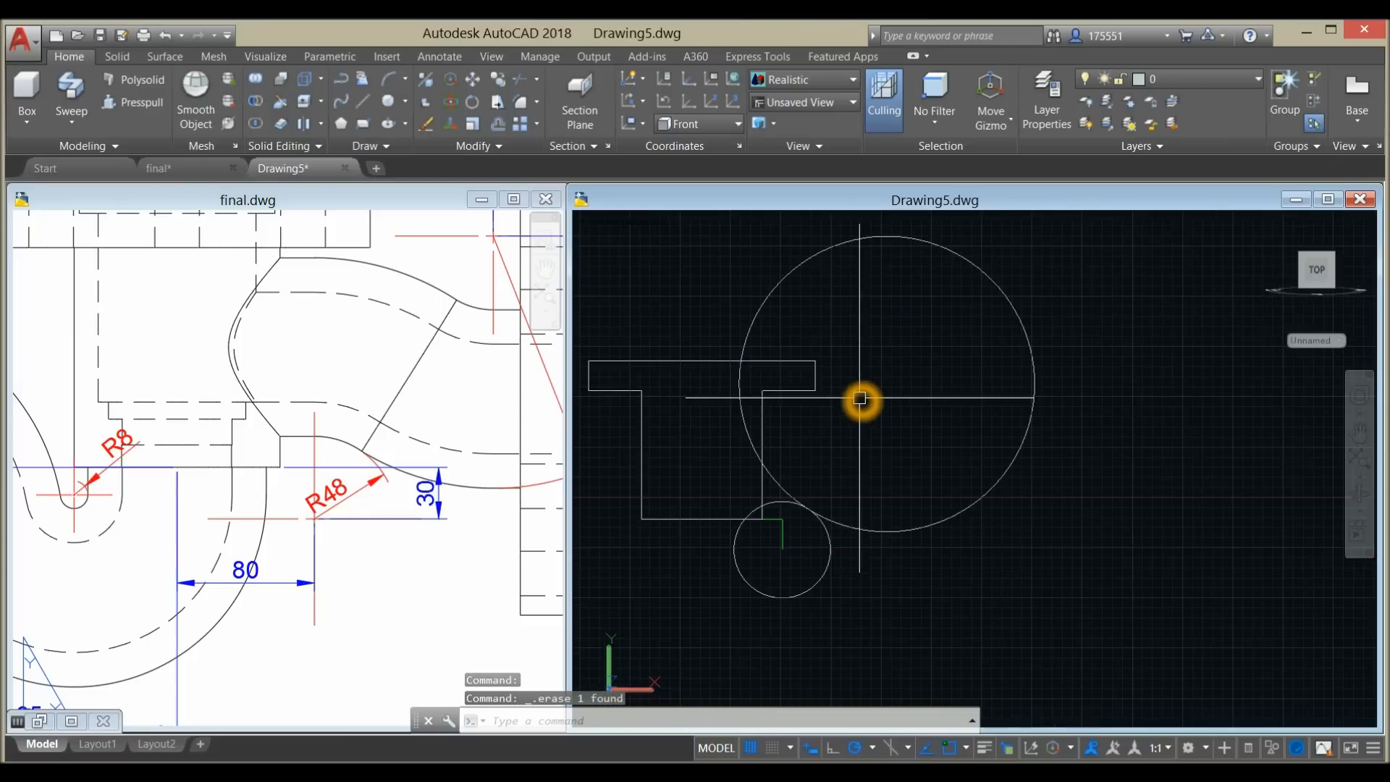
- Erase the two green construction lines that lead to the centre of the small circle
scroll(806, 520, up, 3)
click(785, 549)
click(764, 500)
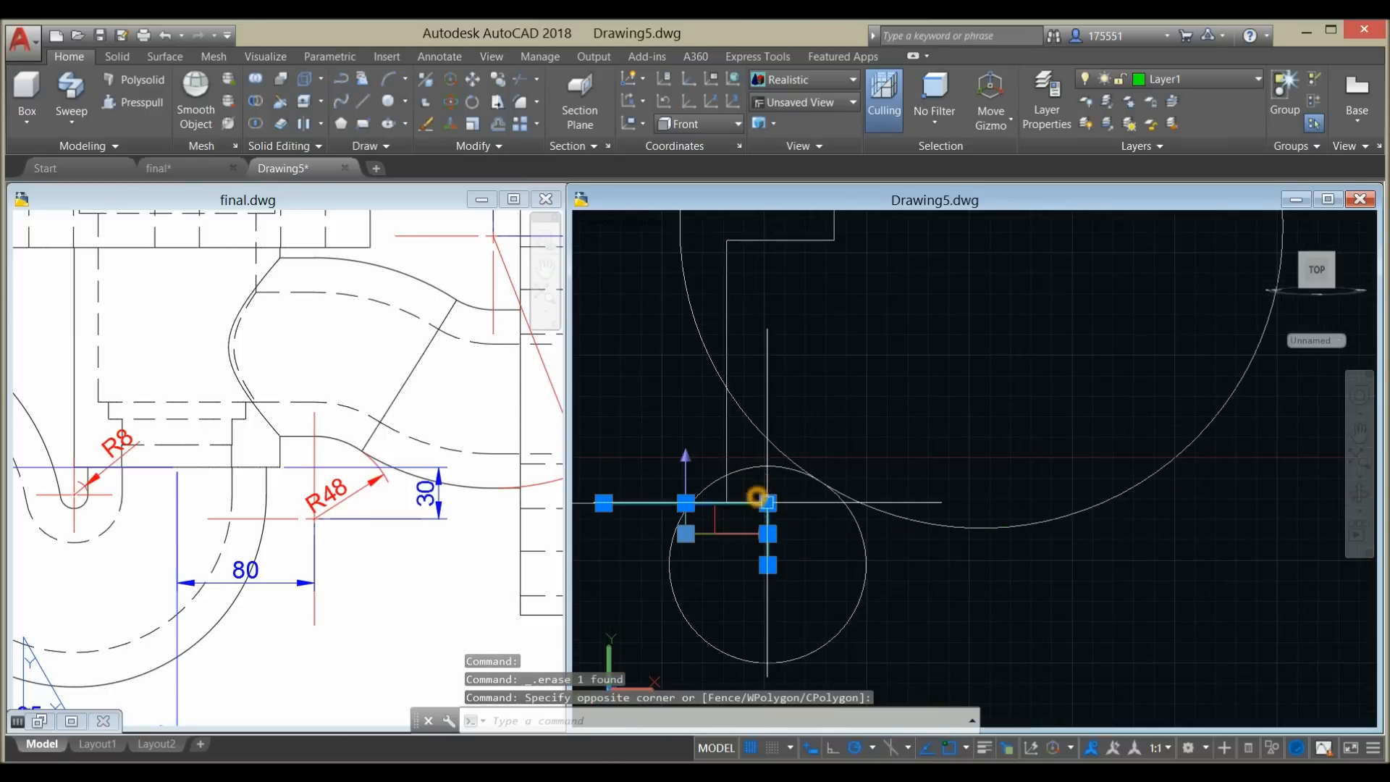
key(Delete)
- Draw a horizontal line 80 long from the top of the small circle leftward to the body's vertical centreline
scroll(774, 535, down, 2)
middle_drag(776, 537, 753, 517)
scroll(753, 517, down, 2)
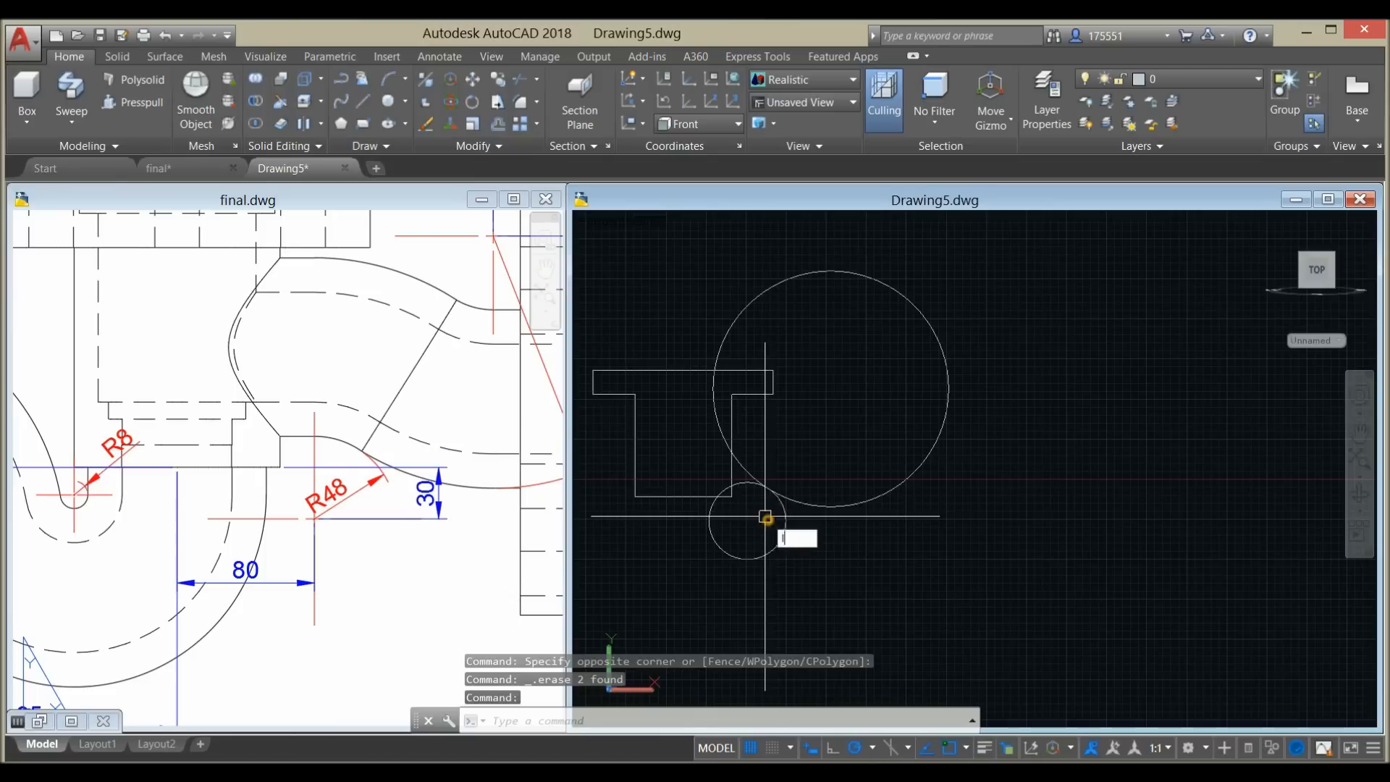
text(l)
key(Return)
scroll(756, 517, up, 3)
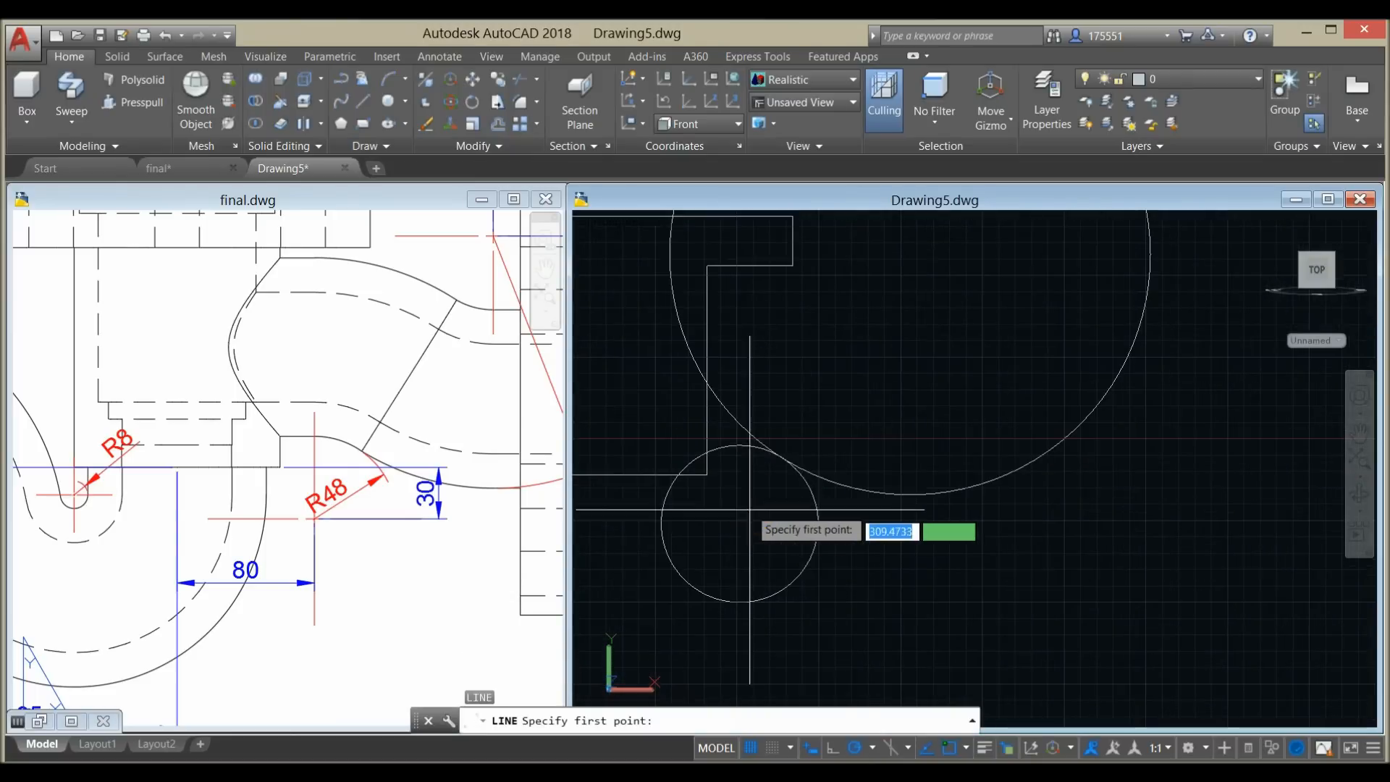
click(740, 449)
middle_drag(637, 443, 801, 459)
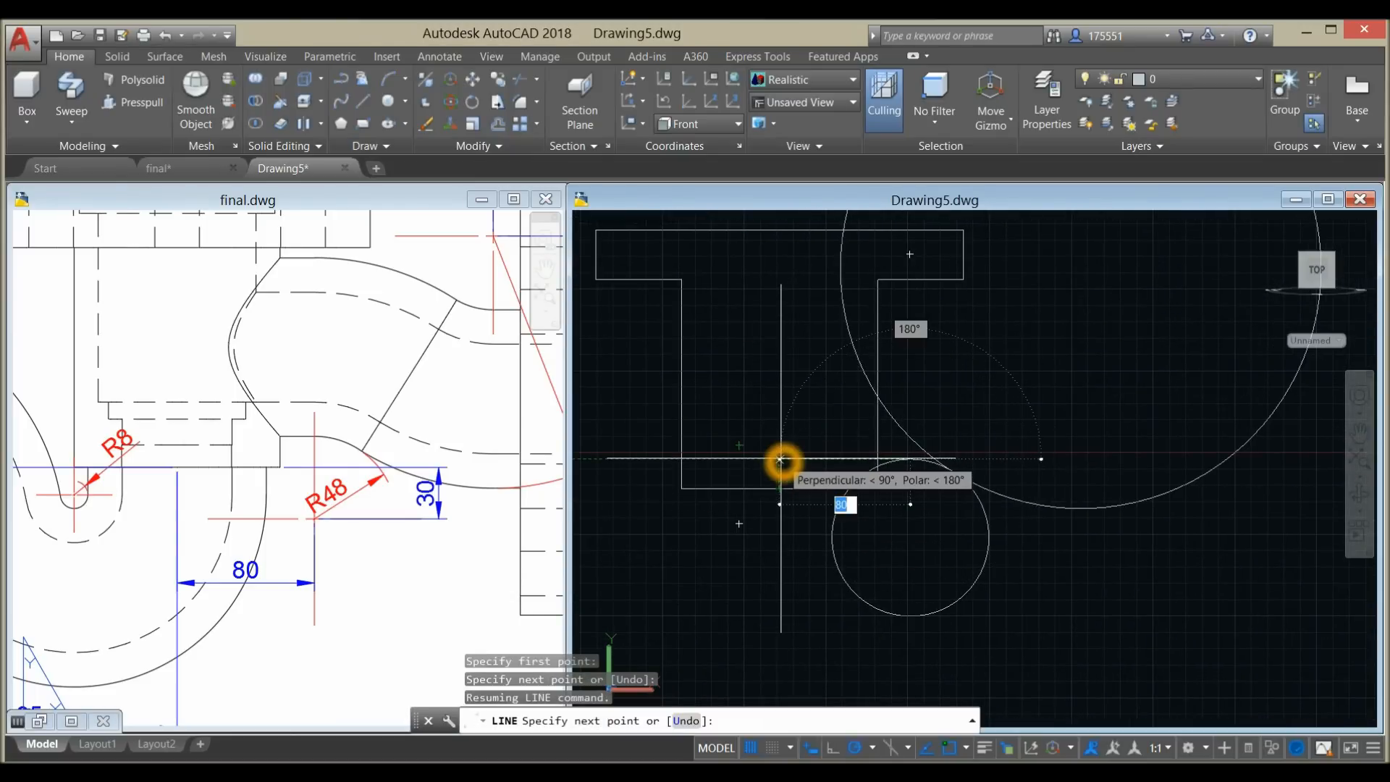
click(781, 459)
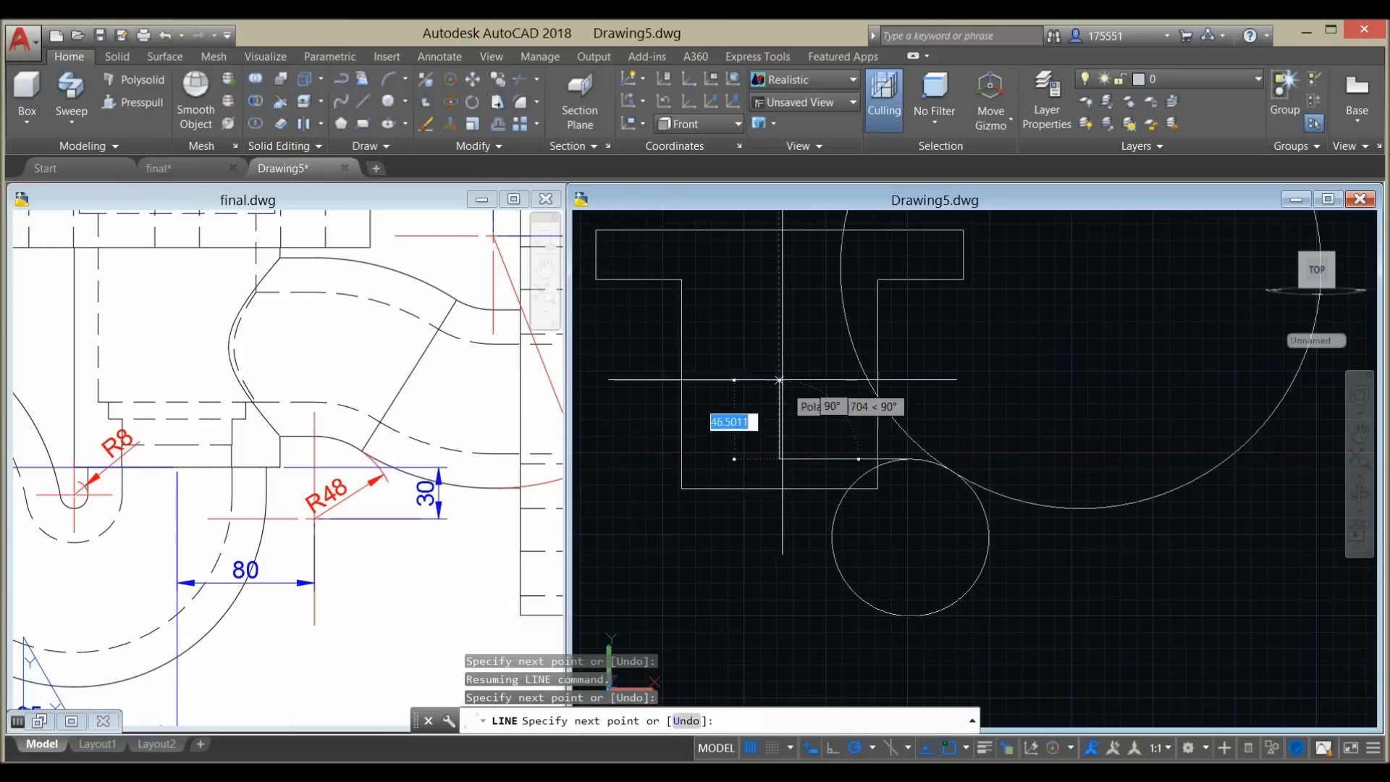
right_click(800, 352)
click(818, 362)
- Draw a long horizontal line to the right from the lowest point of the large circle
middle_drag(968, 514, 811, 491)
middle_drag(871, 534, 844, 530)
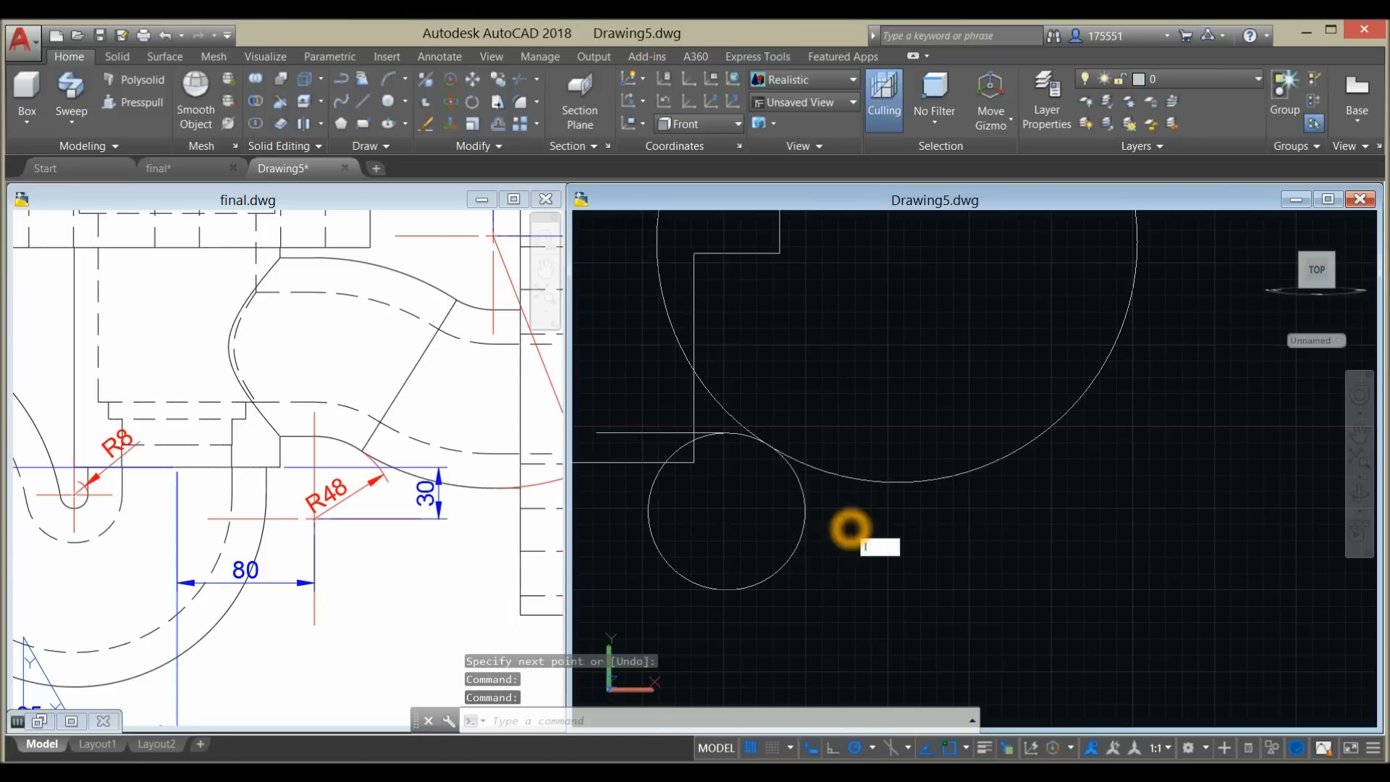
key(Return)
scroll(862, 527, down, 4)
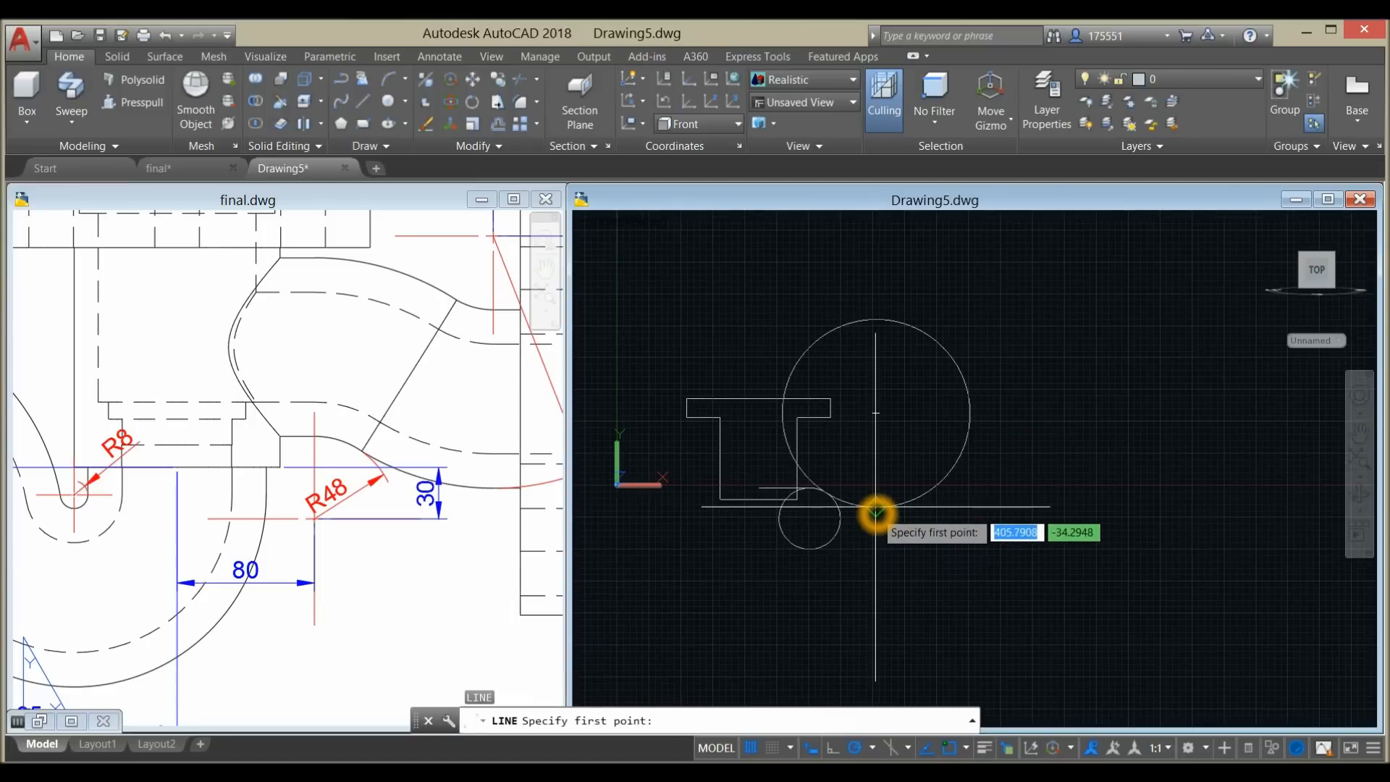
click(877, 513)
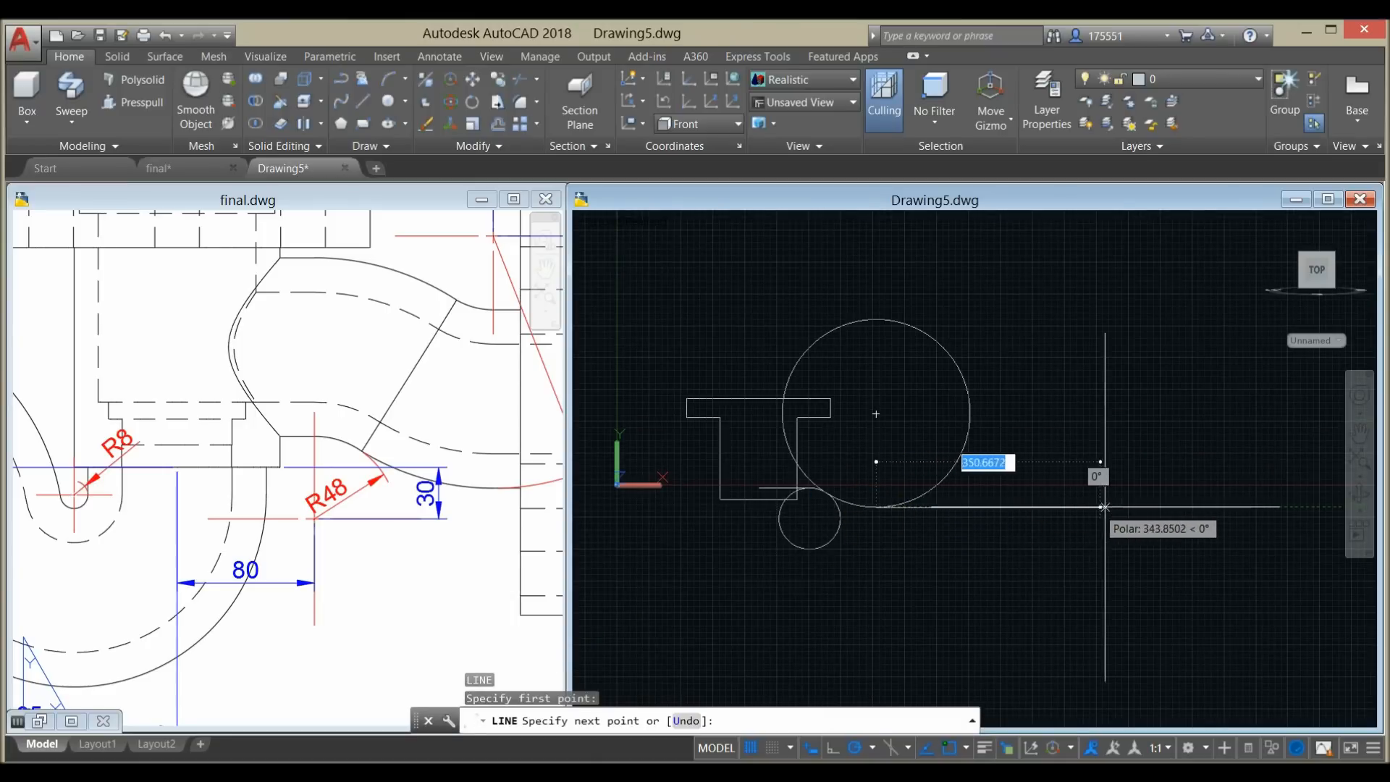
click(1151, 507)
right_click(1123, 446)
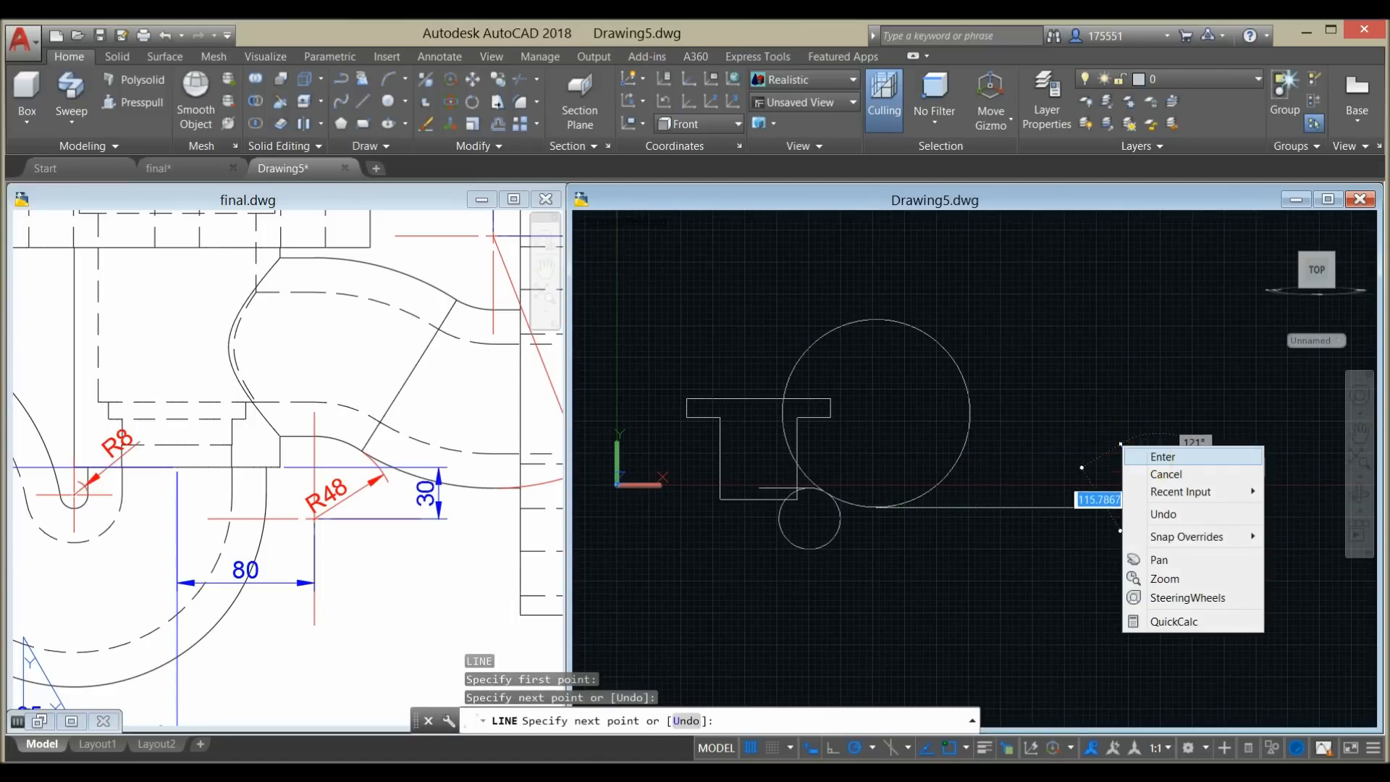
click(1153, 456)
- Trim the small and large circles so only the S-shaped curve between the two horizontal lines remains
scroll(829, 543, up, 2)
middle_drag(829, 543, 882, 543)
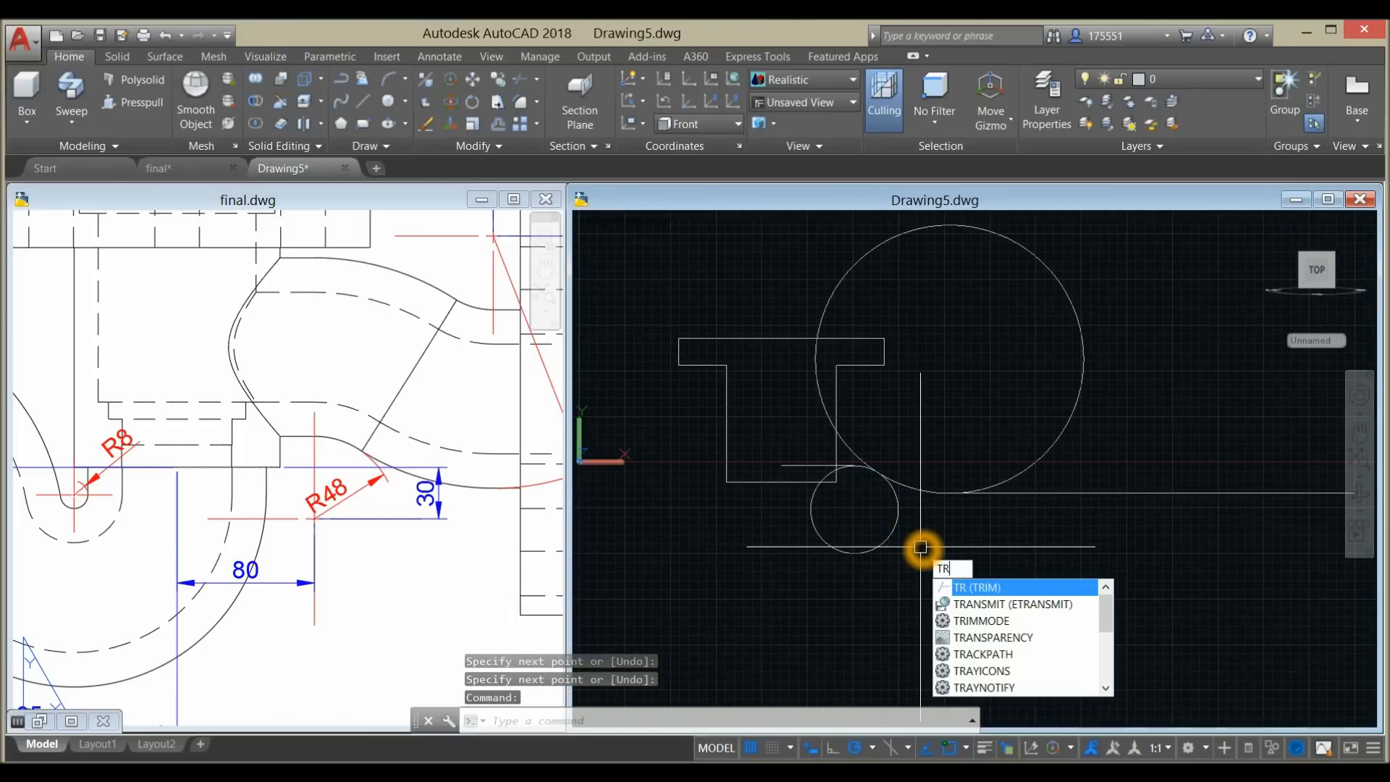
key(Return)
key(Return)
scroll(910, 537, up, 4)
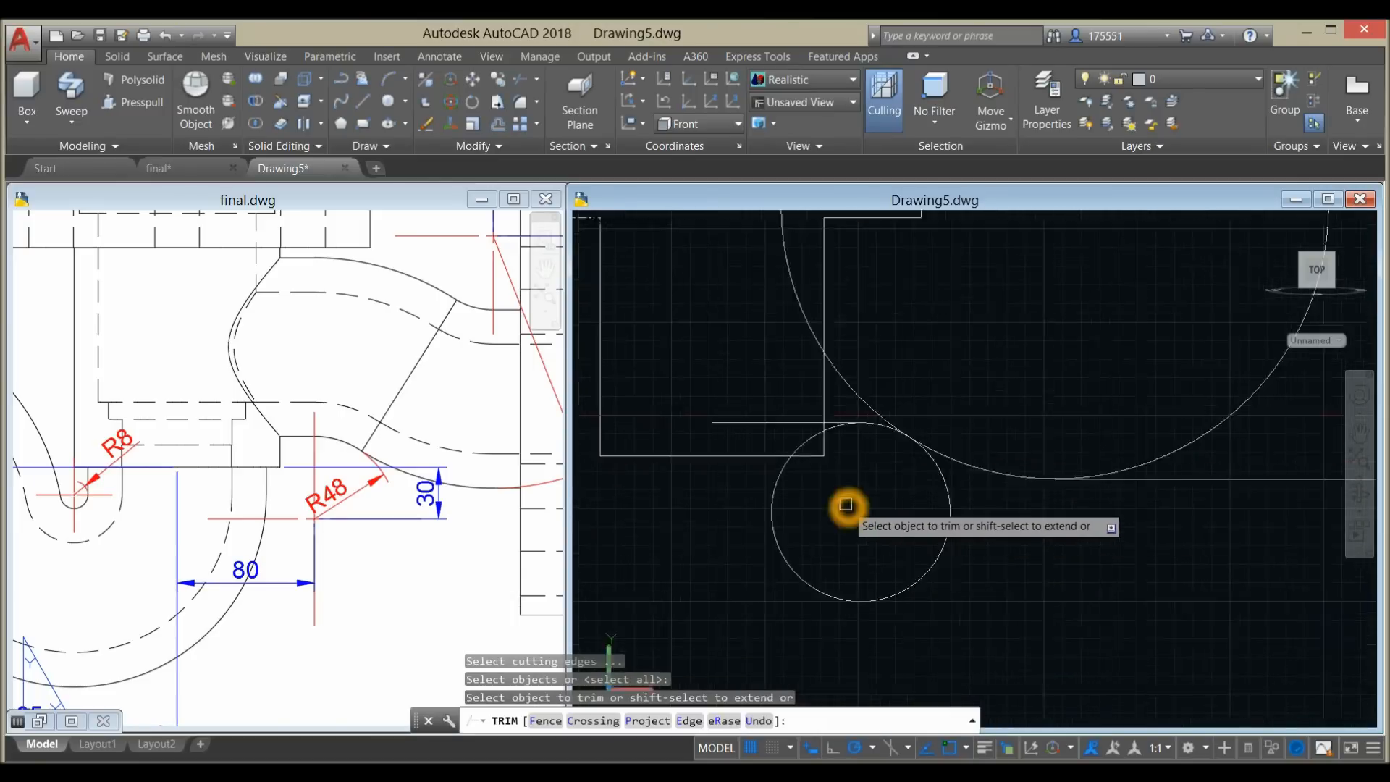
click(830, 396)
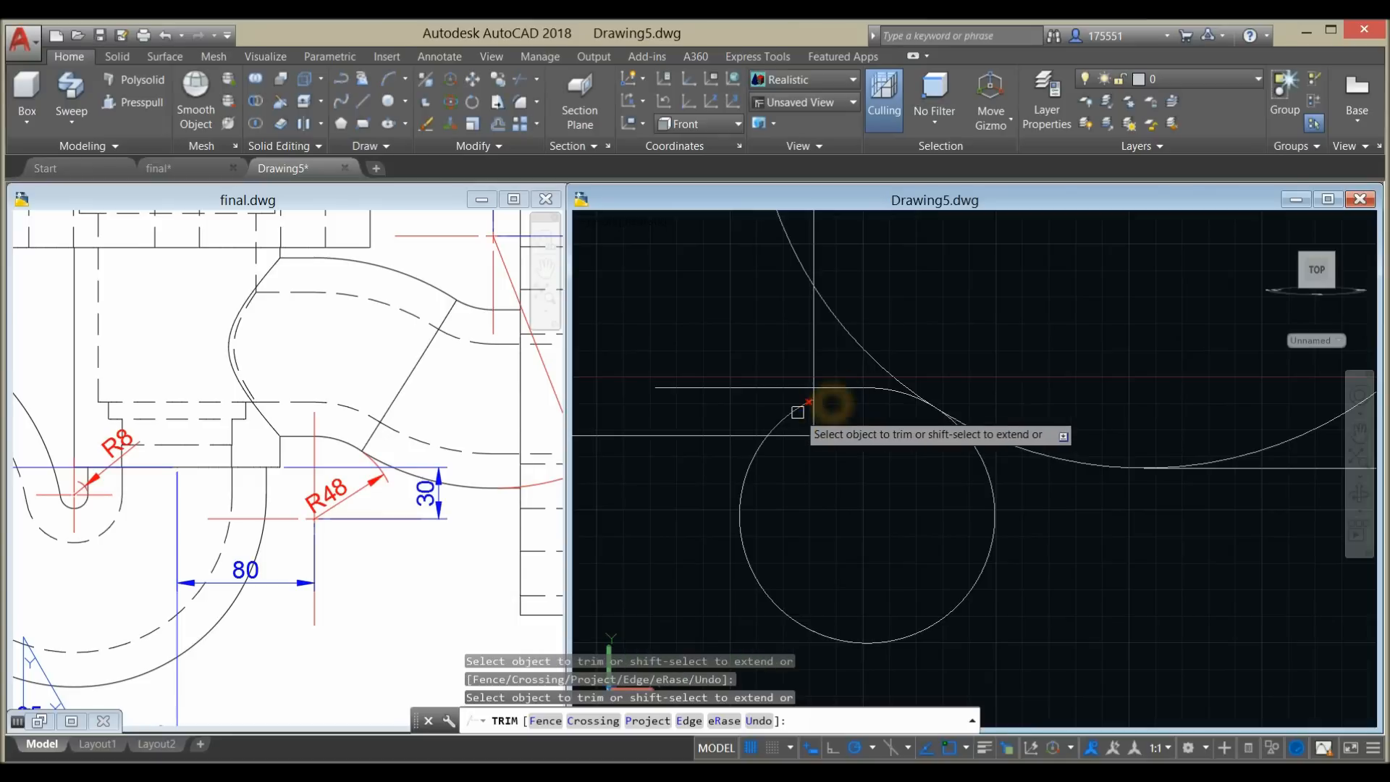
click(990, 481)
middle_drag(966, 509, 905, 608)
scroll(847, 452, down, 2)
middle_drag(848, 451, 817, 471)
click(1085, 499)
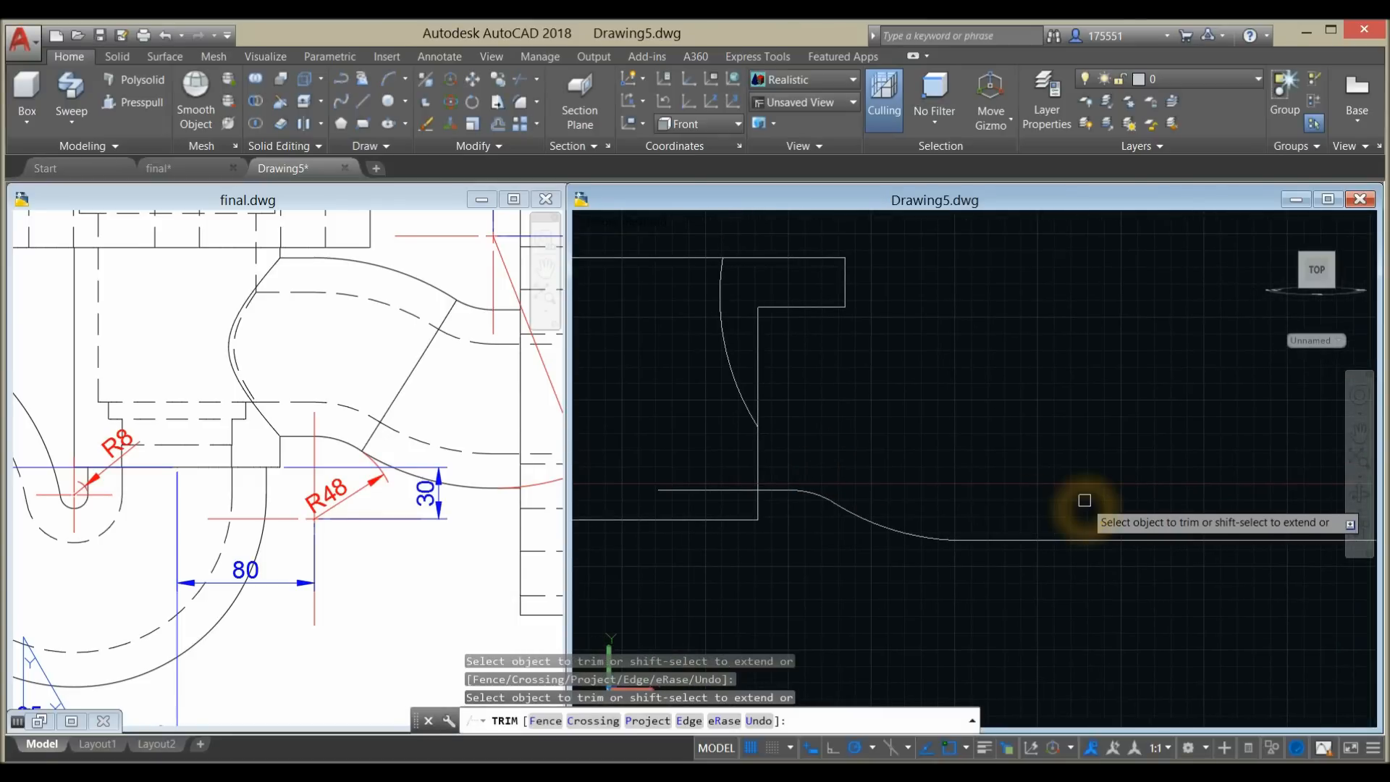
right_click(920, 427)
click(949, 438)
- Erase the leftover arc of the large circle inside the body outline
click(727, 347)
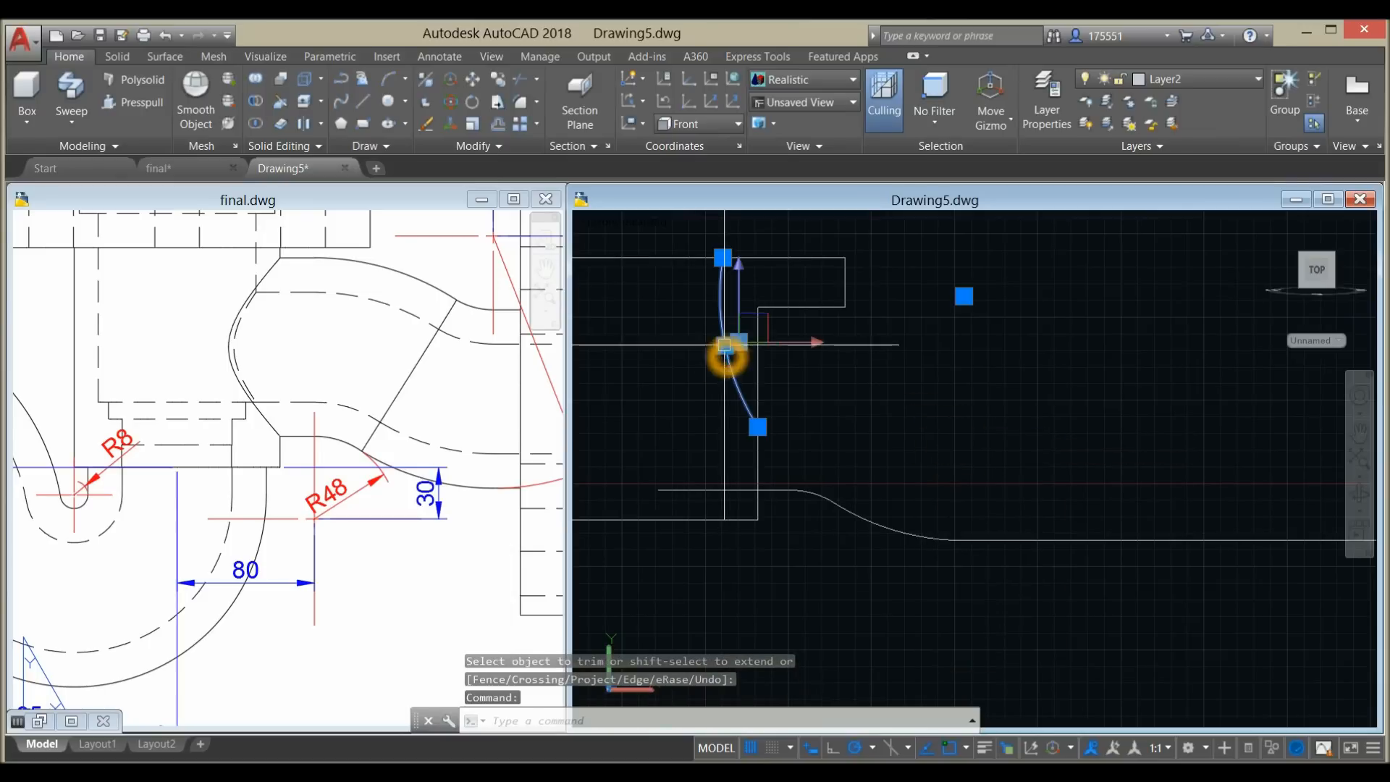
key(Delete)
scroll(733, 403, down, 2)
middle_drag(785, 416, 878, 500)
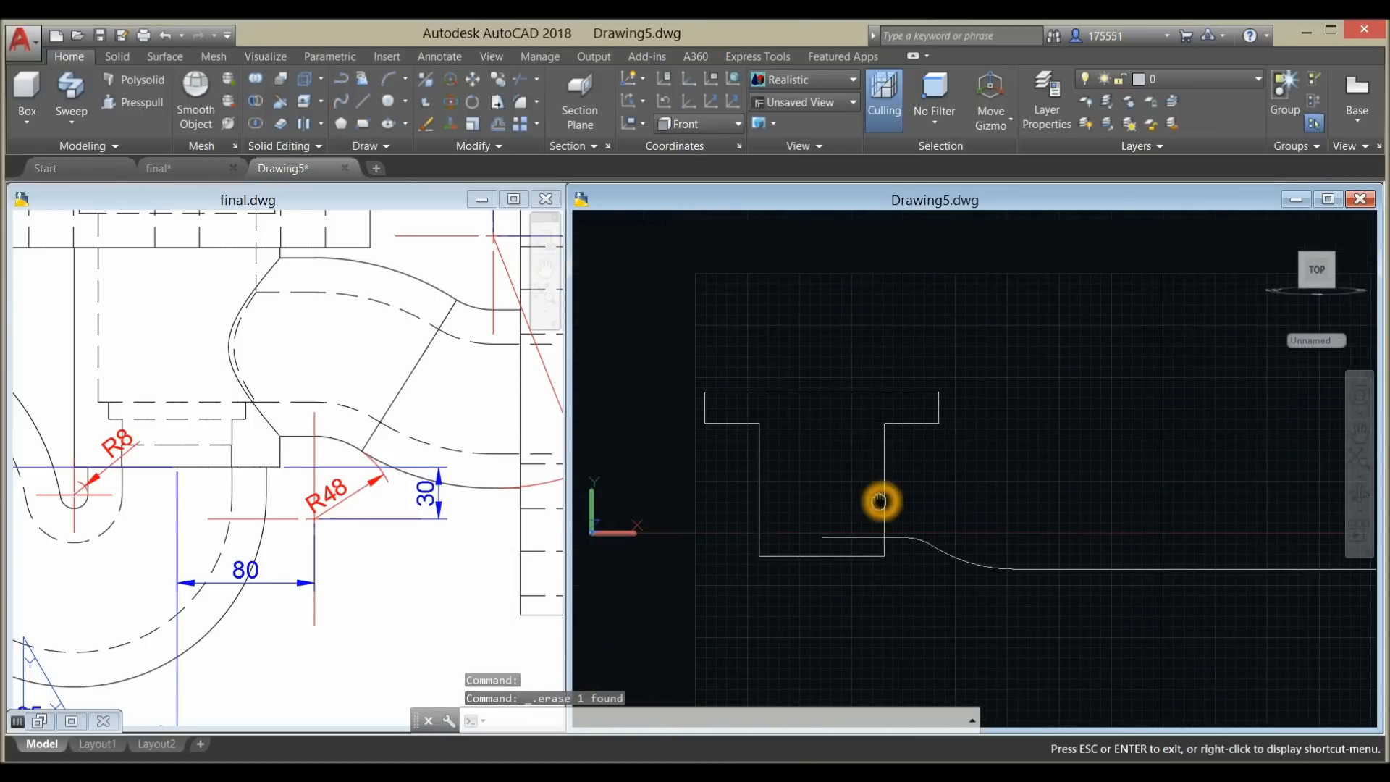
- Bring up the dimensioned section in final.dwg and draw a line 480/2 long rightward from a point above the body's centre
click(323, 482)
scroll(323, 484, down, 5)
middle_drag(323, 487, 273, 485)
scroll(295, 463, up, 6)
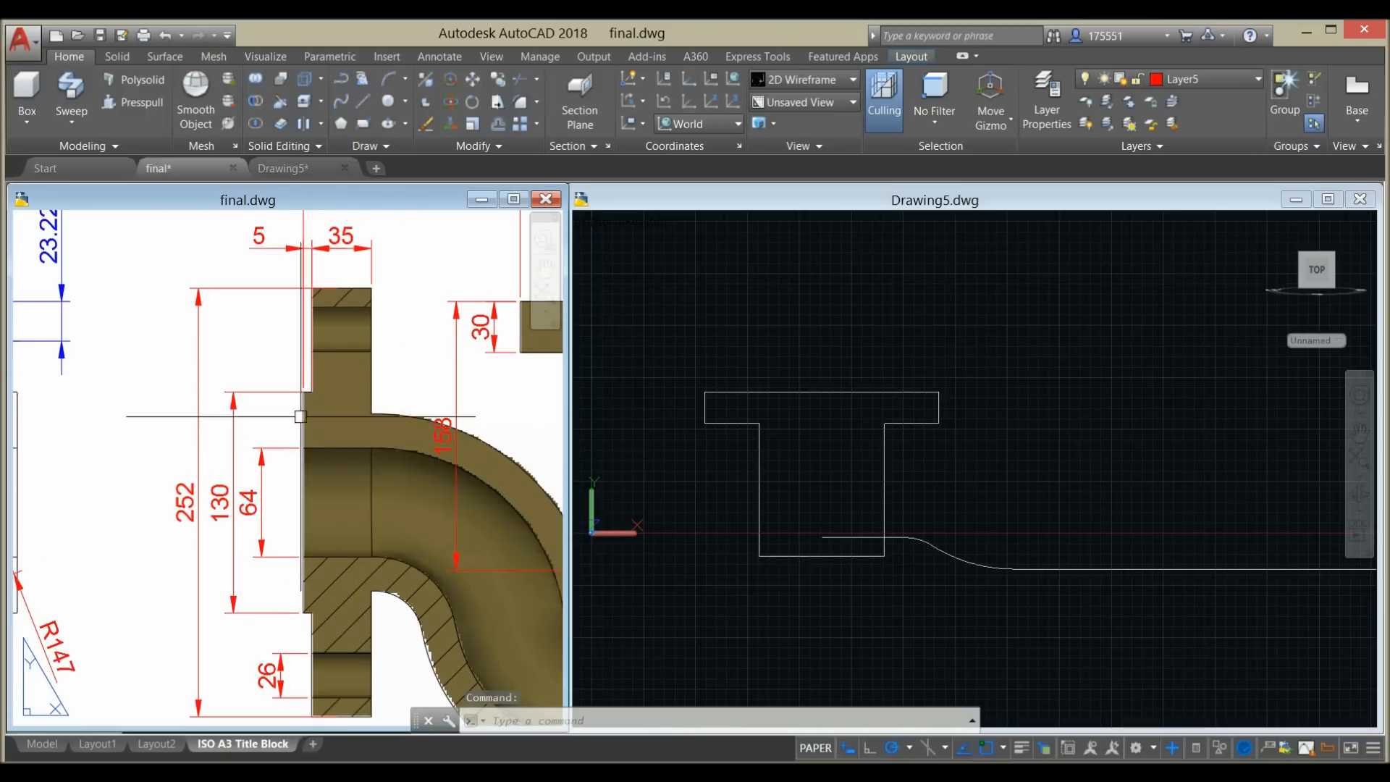
scroll(301, 400, down, 5)
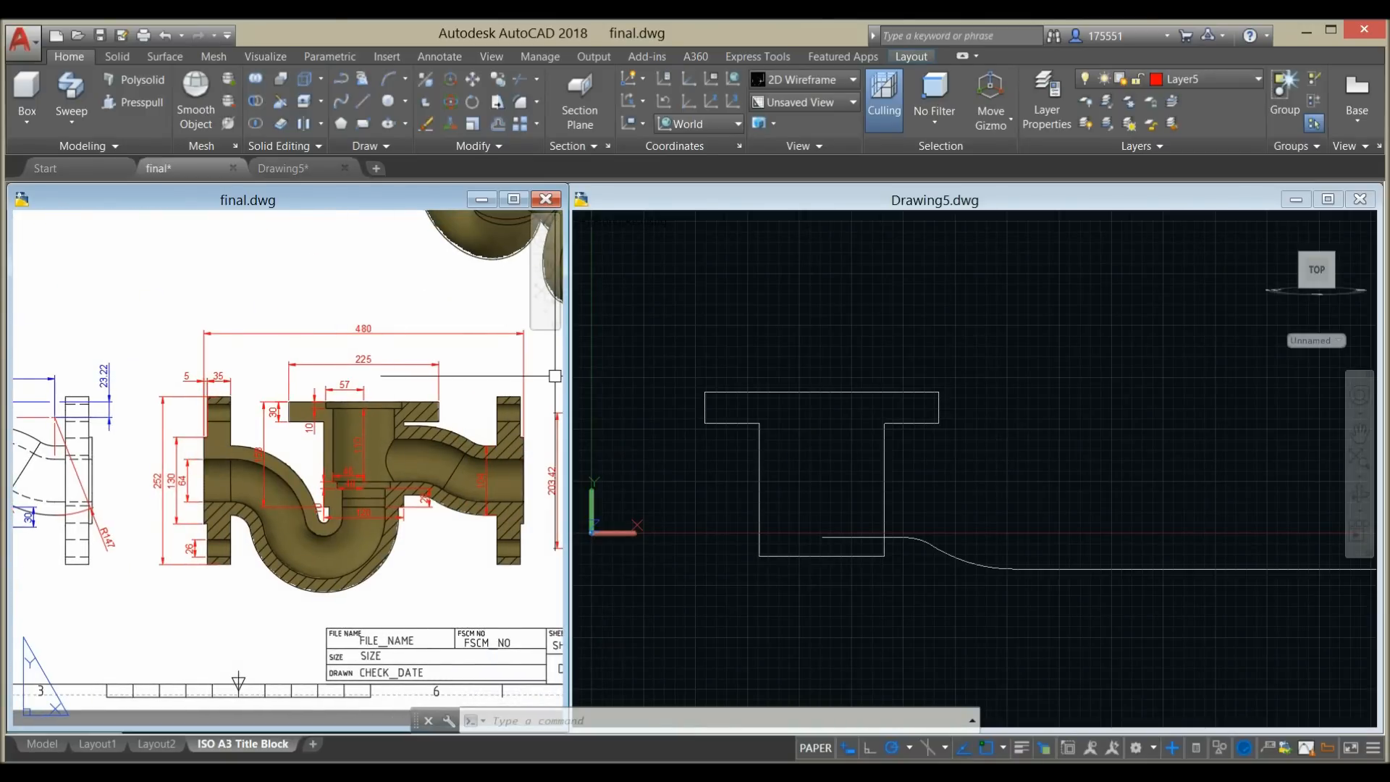
click(862, 356)
text(l)
key(Return)
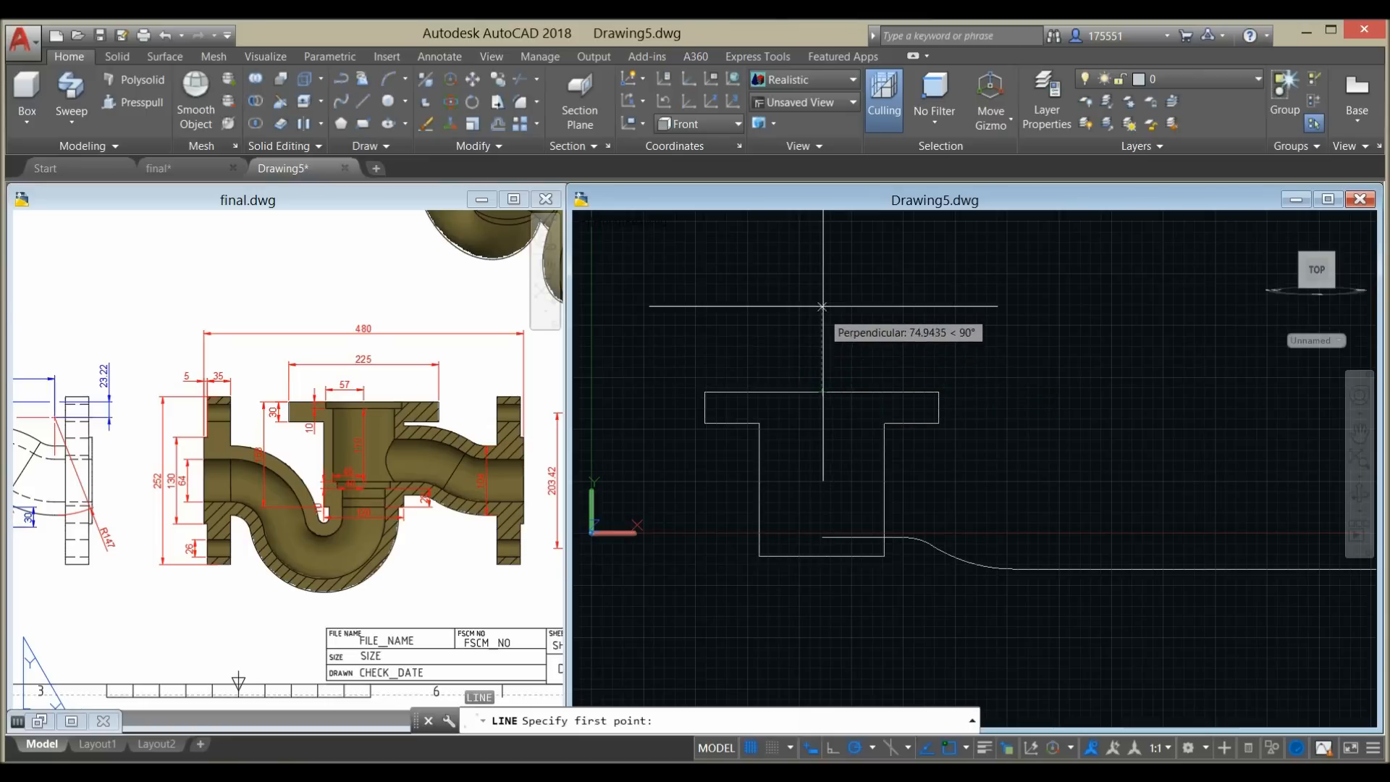
click(821, 275)
click(1019, 275)
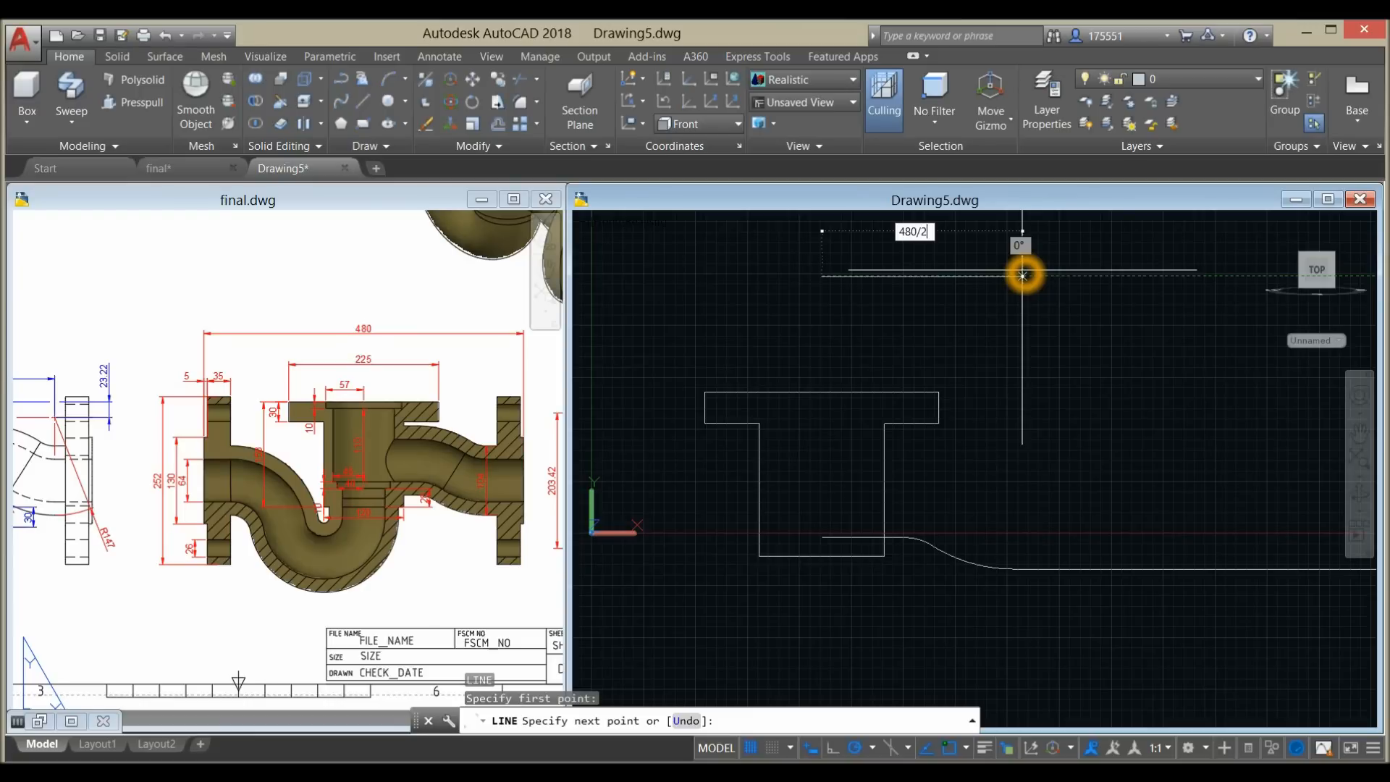
key(Return)
right_click(1071, 337)
click(1111, 348)
- Copy the half-length horizontal line from its right endpoint to its left endpoint, extending it across the other side of the body
click(971, 277)
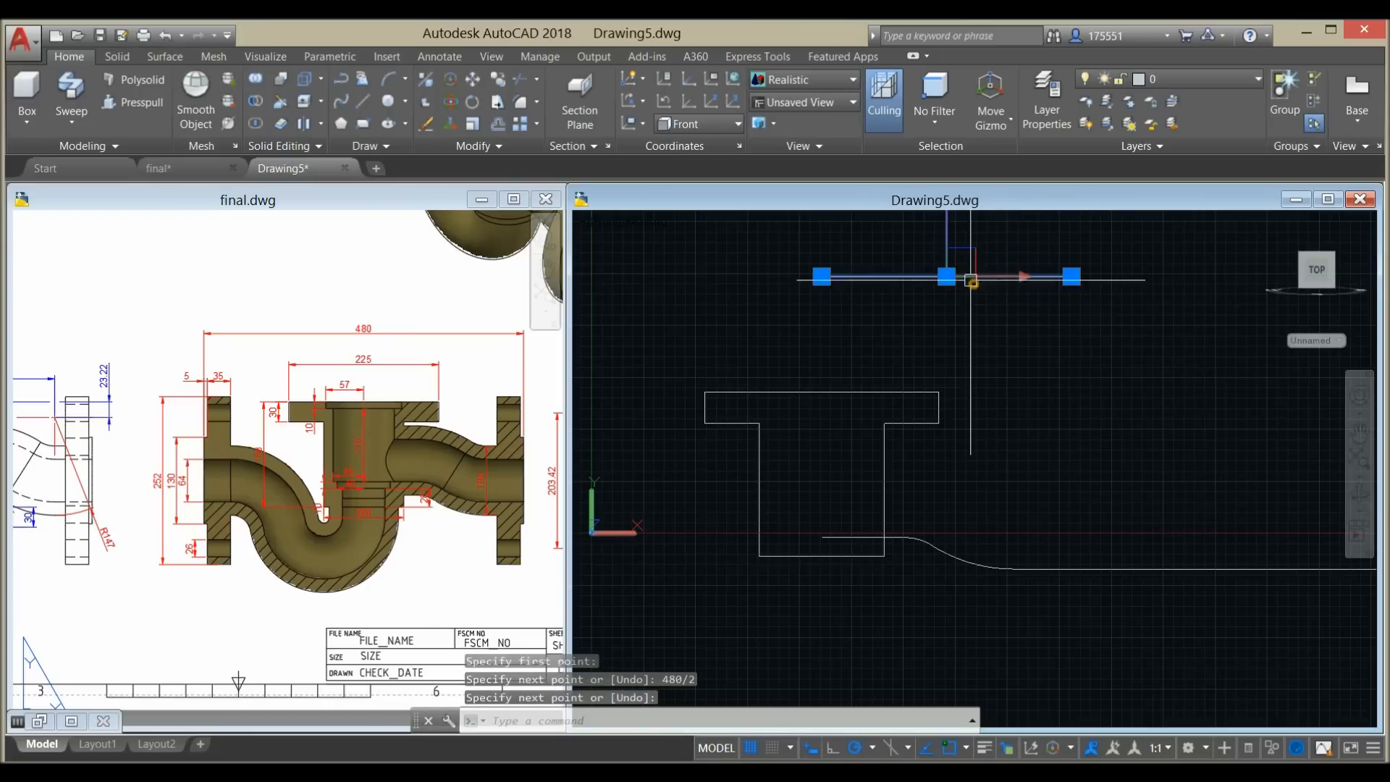
right_click(1123, 254)
click(1184, 386)
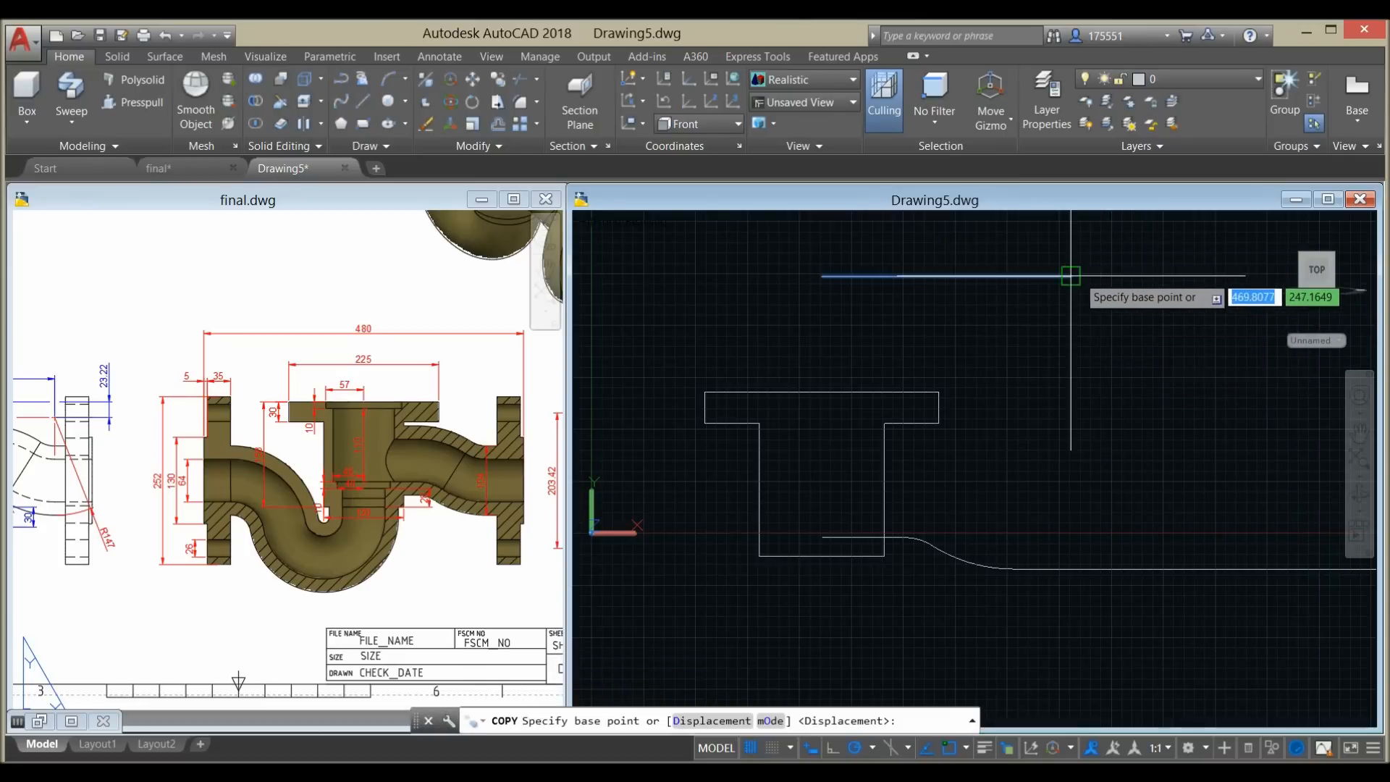
click(1076, 277)
click(822, 277)
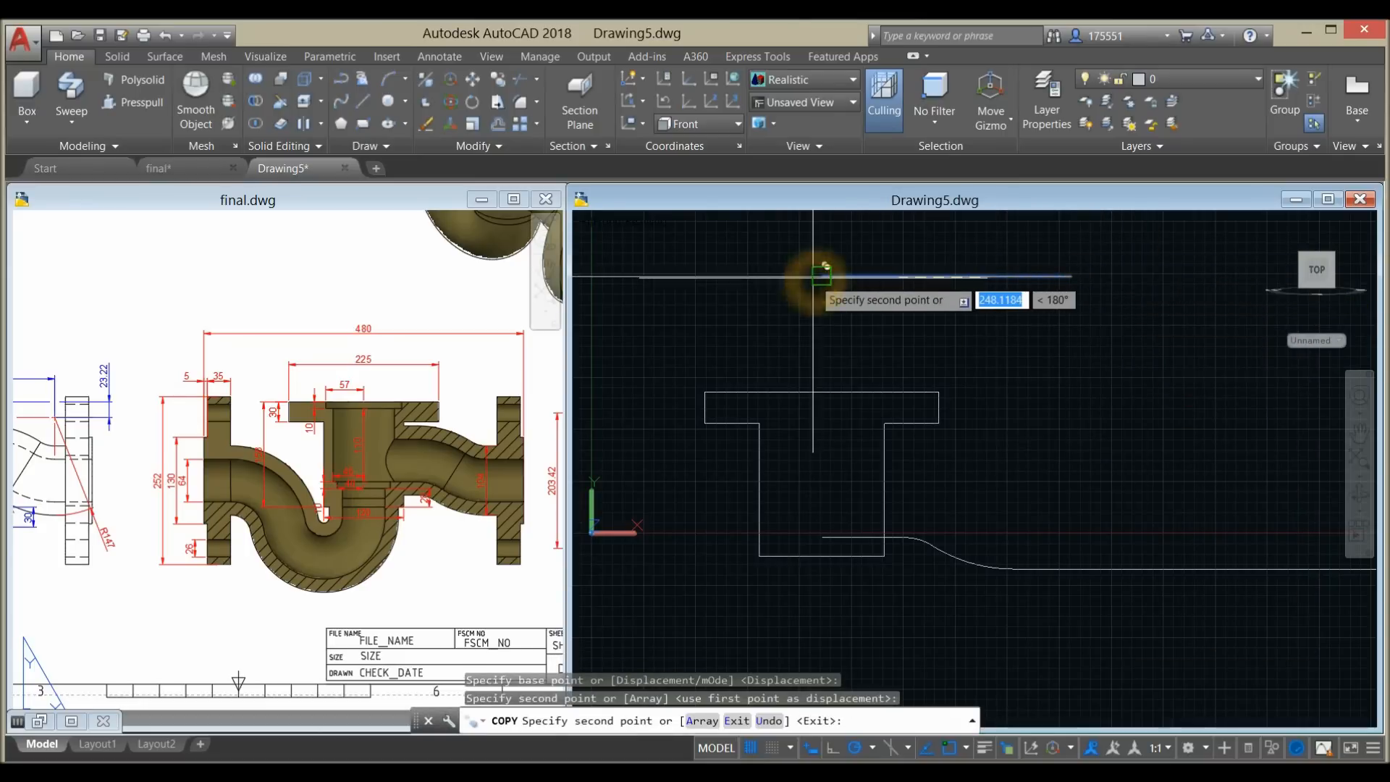
right_click(892, 312)
click(905, 319)
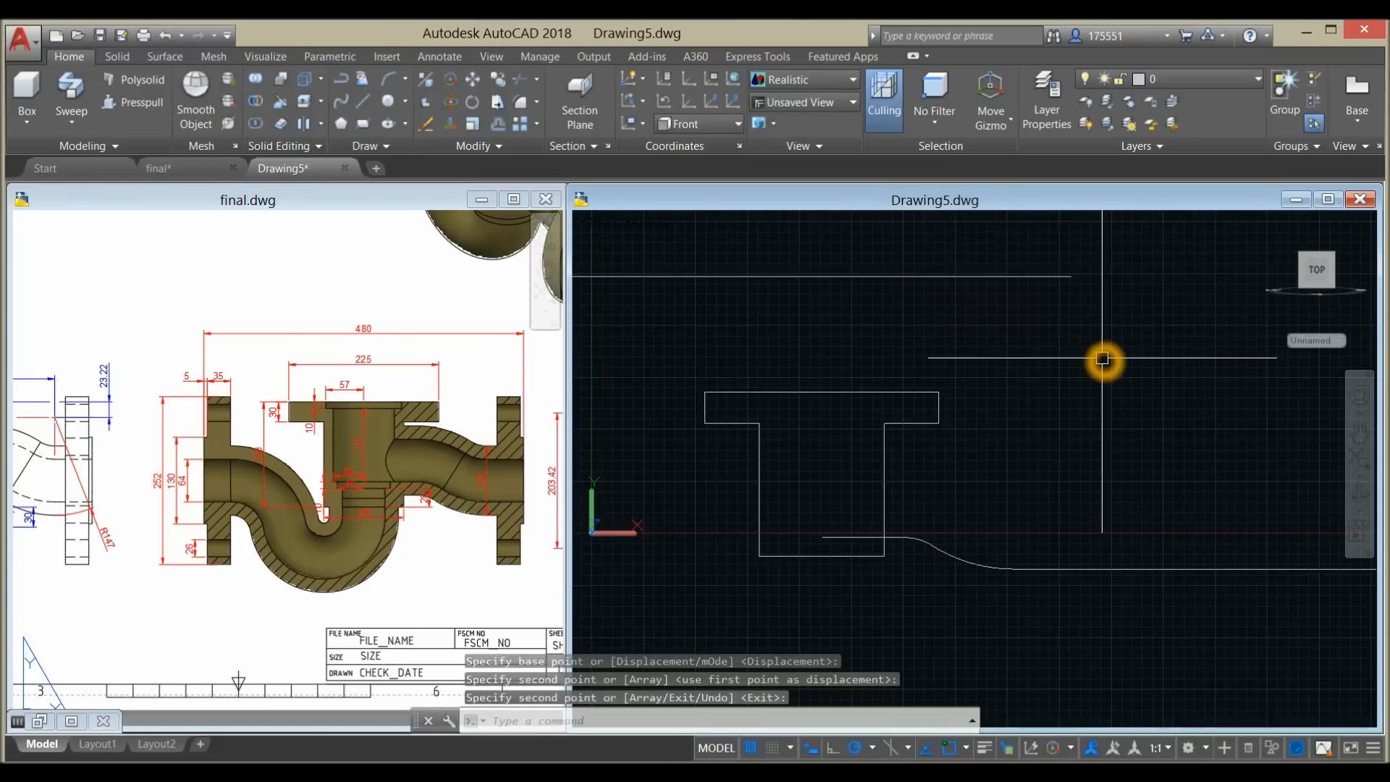
- Draw a vertical line down from the right end of the overall-length line, past the lower pipe line
text(l)
key(Return)
click(1072, 277)
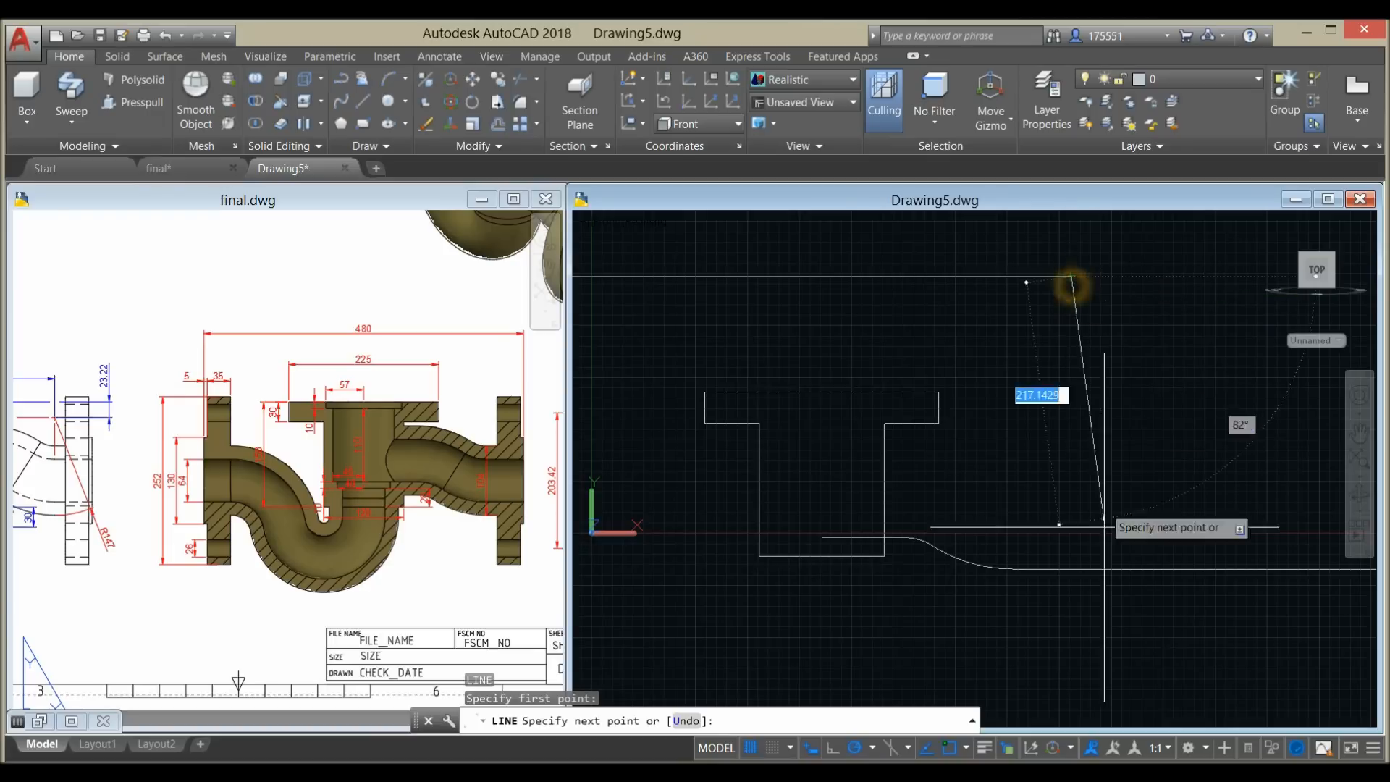
click(1078, 616)
right_click(1099, 601)
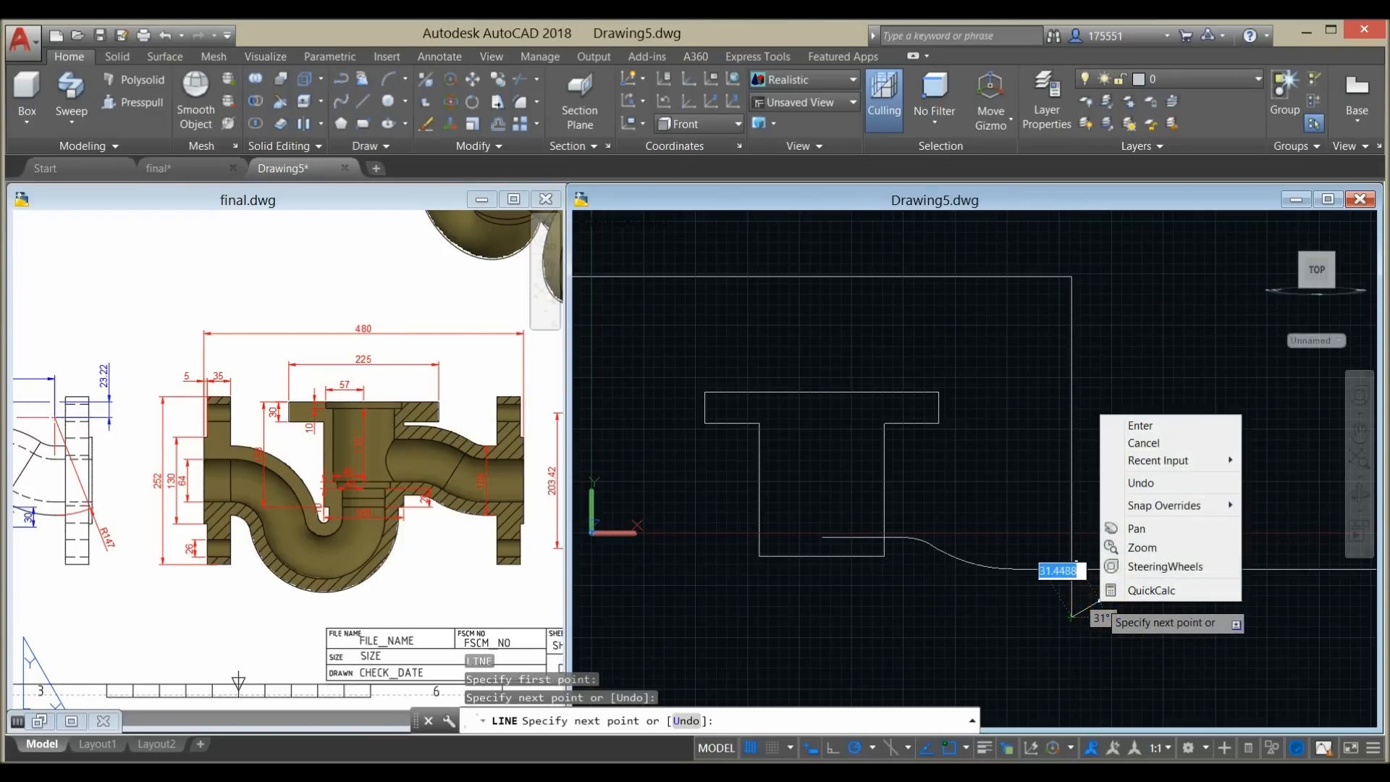
click(1133, 426)
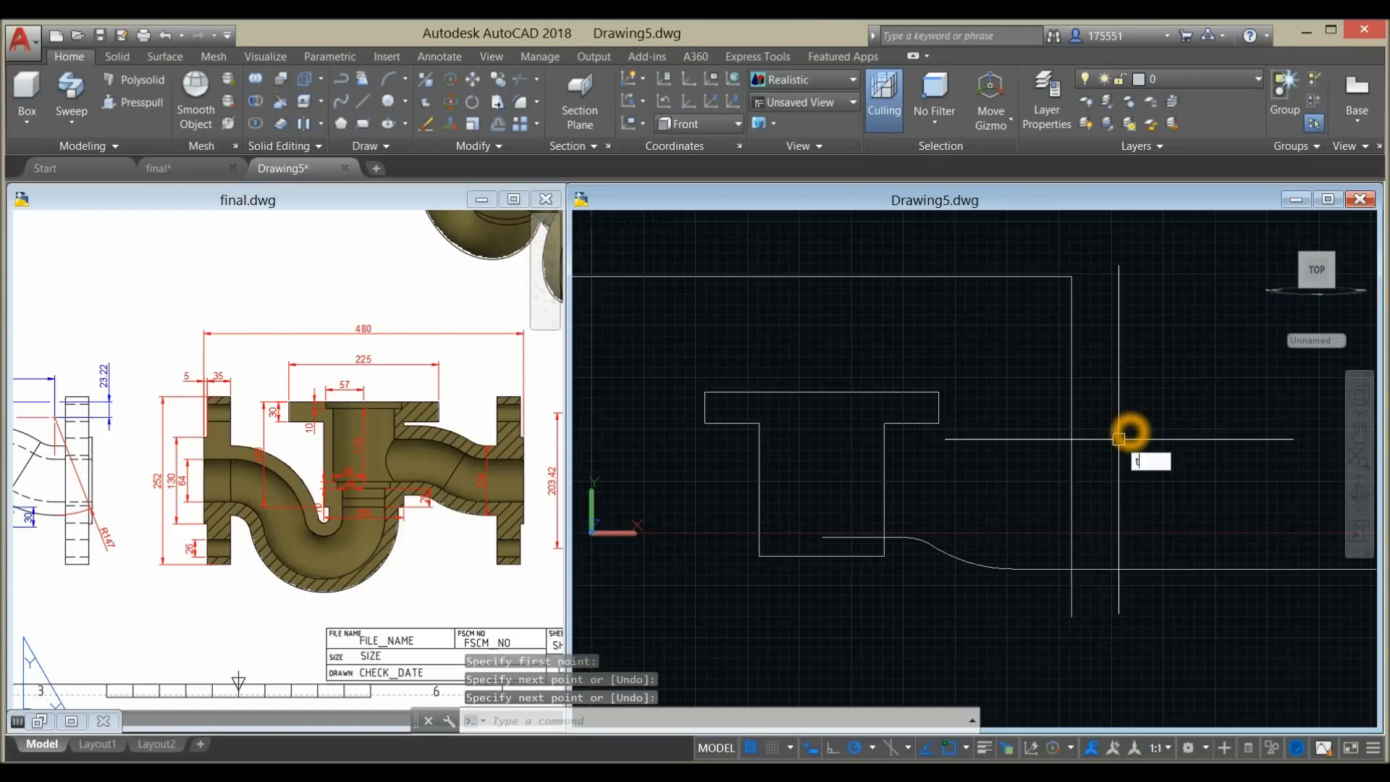
- Trim the lower pipe line beyond the vertical line and erase that vertical line
text(tr)
key(Return)
key(Return)
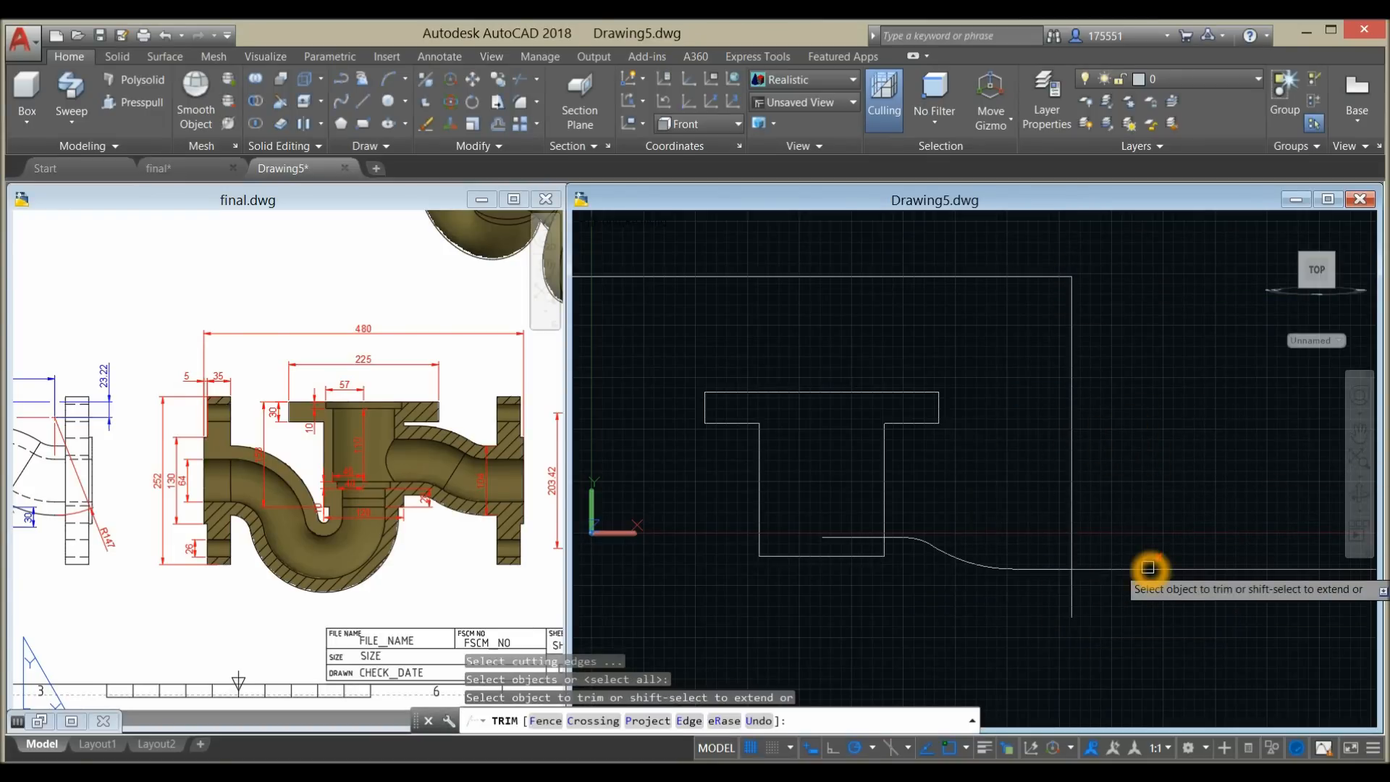
click(1148, 568)
right_click(1119, 576)
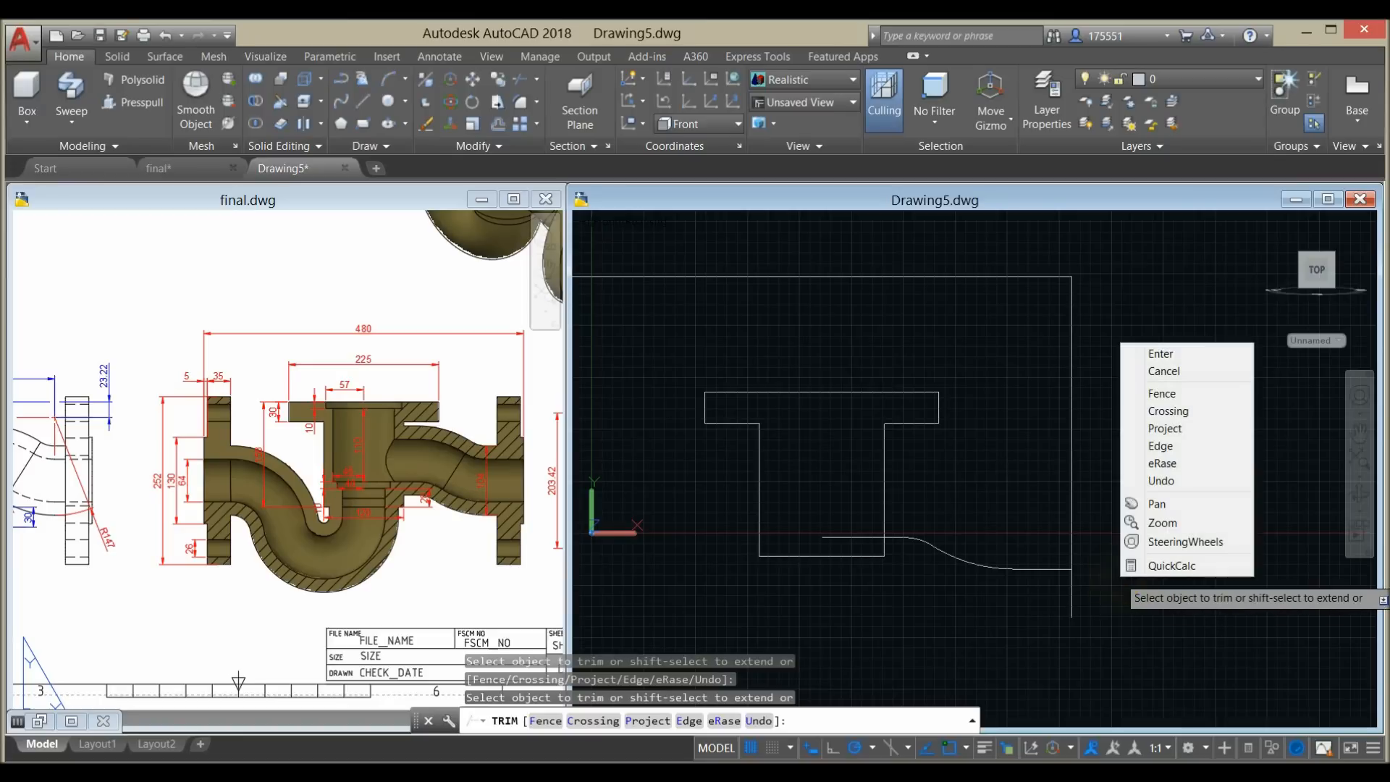
click(1173, 355)
click(1073, 391)
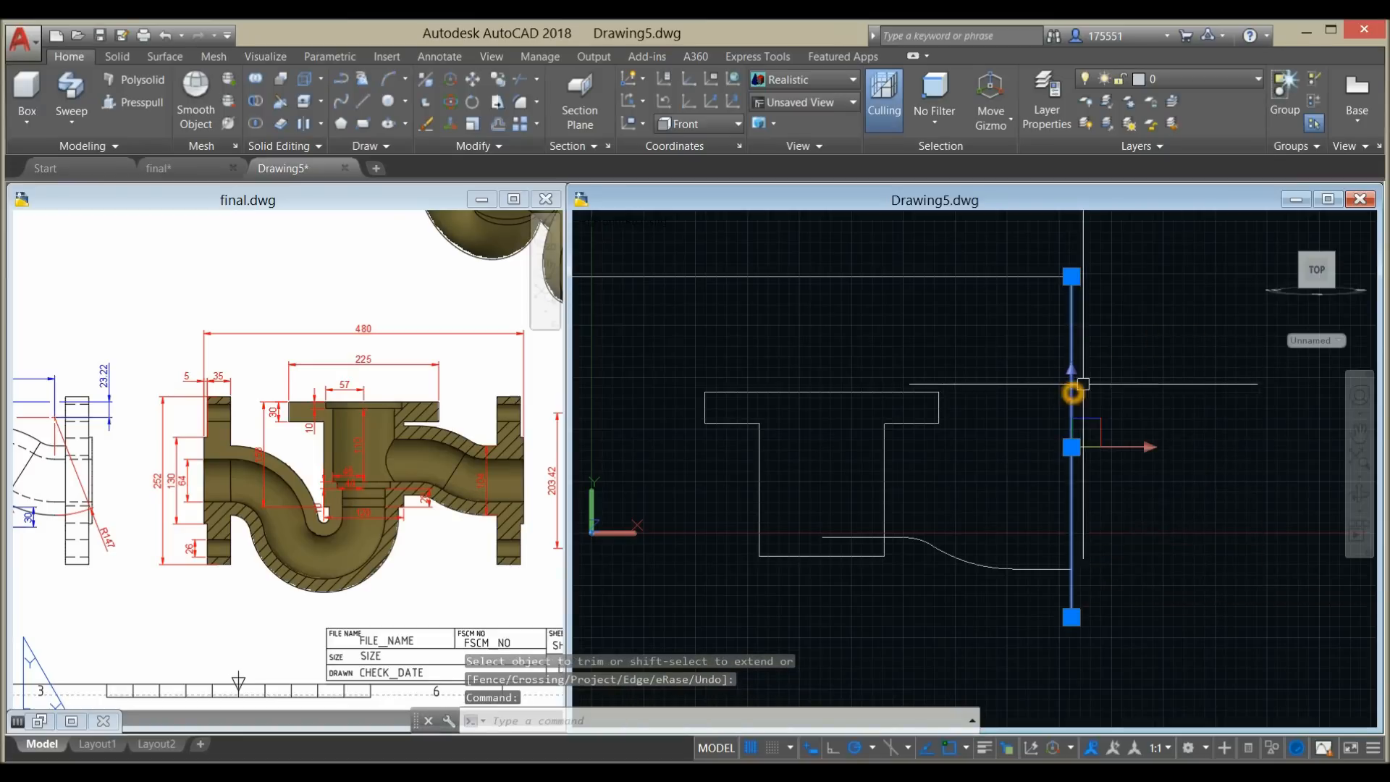
key(Delete)
- Join the two arcs and two horizontal lines of the S-shaped pipe curve
scroll(1062, 437, down, 2)
middle_drag(1062, 436, 957, 349)
scroll(910, 449, up, 3)
scroll(853, 387, up, 2)
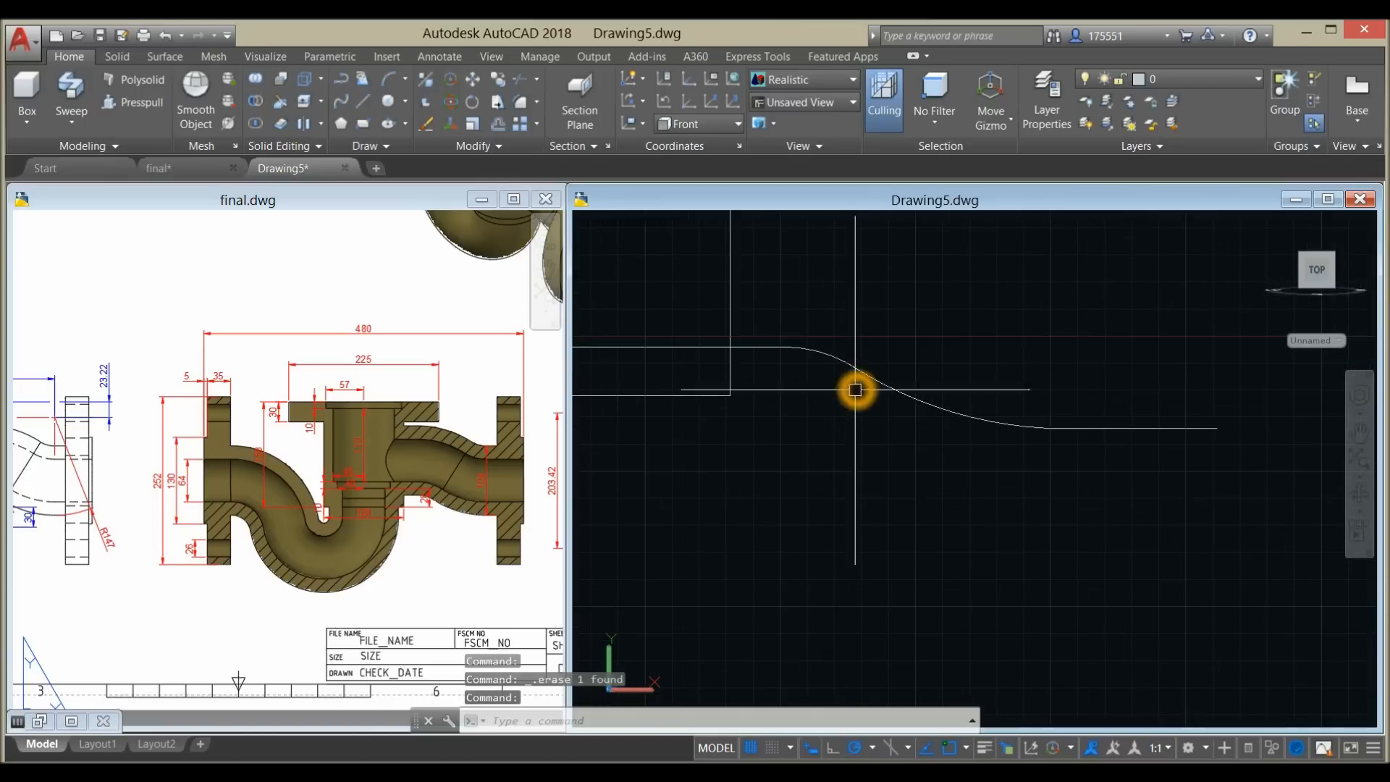
text(j)
key(Return)
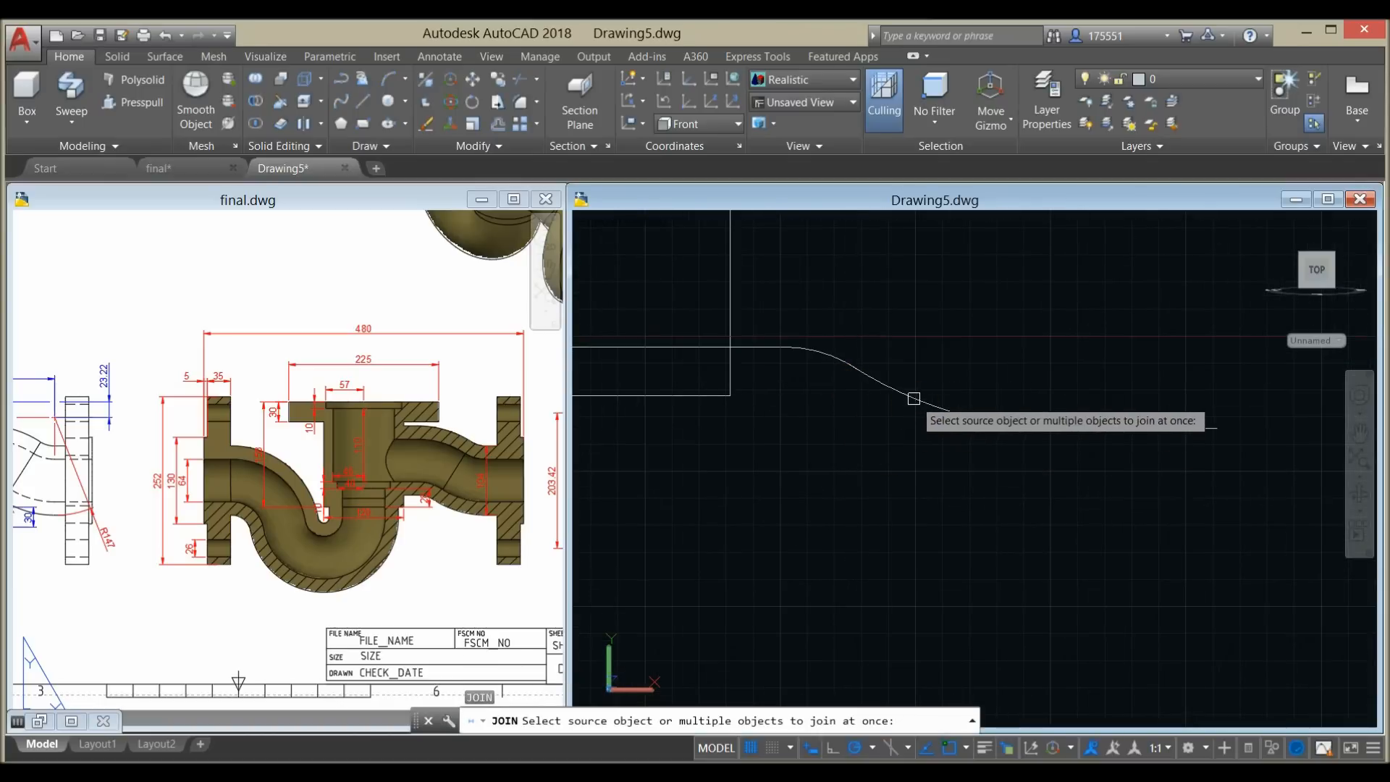
click(914, 399)
click(1108, 429)
click(819, 351)
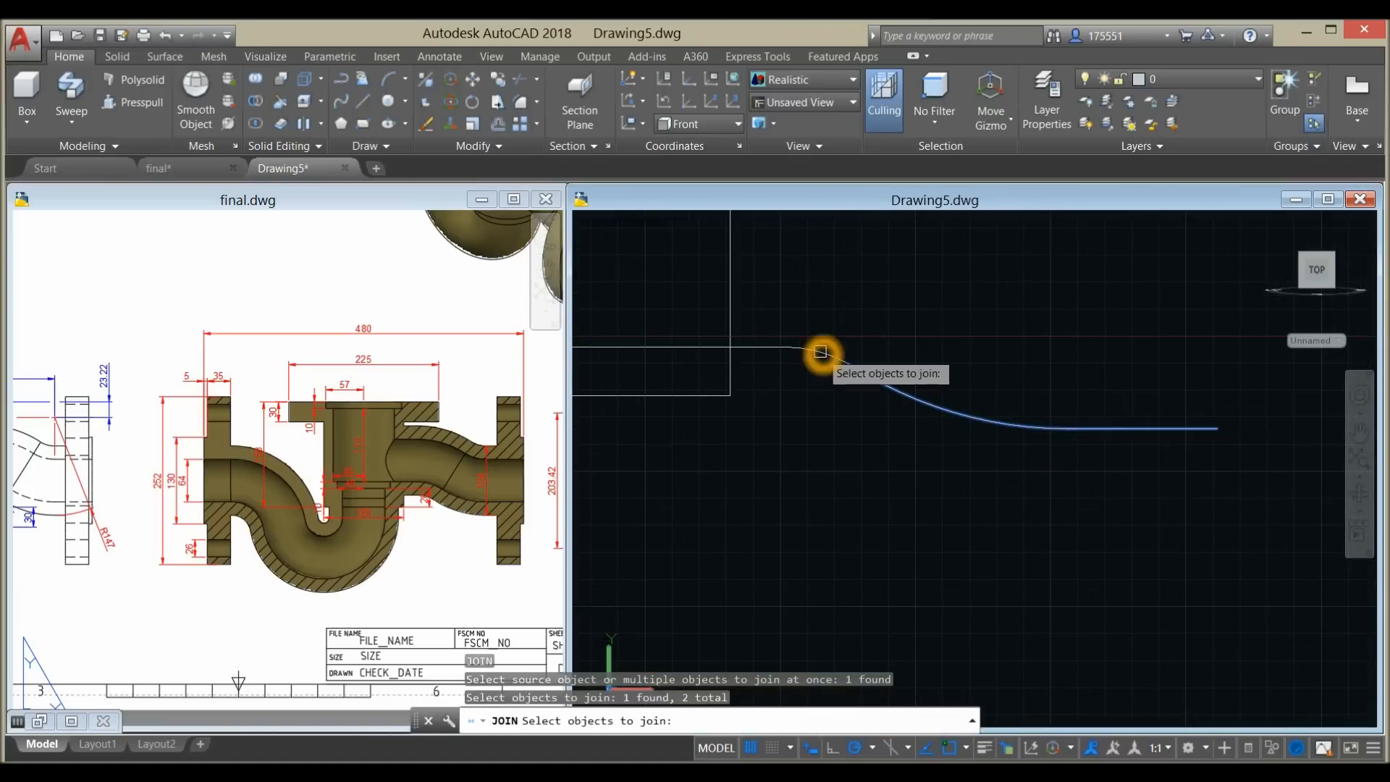
click(759, 348)
key(Return)
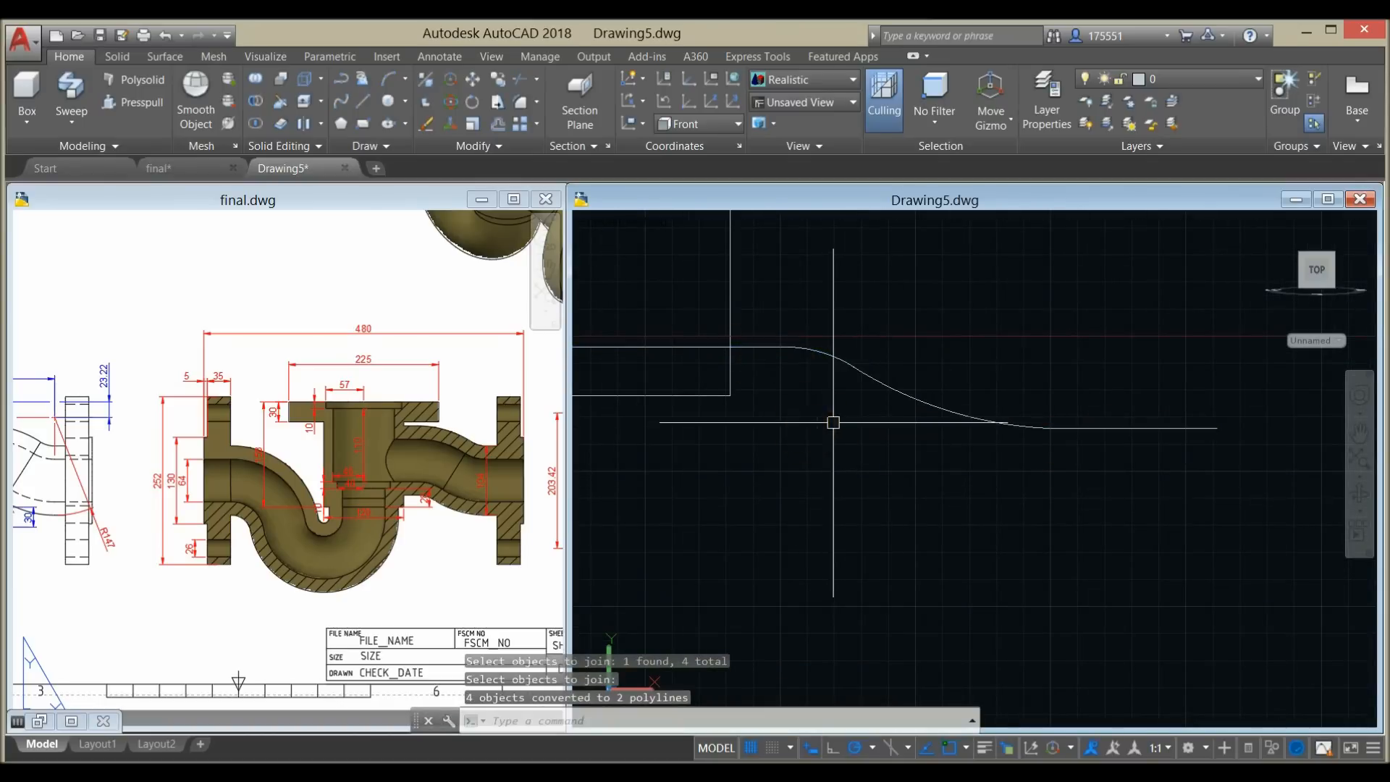
- Trim the overlapping arc end where the two polylines of the S-shaped pipe curve meet
click(876, 384)
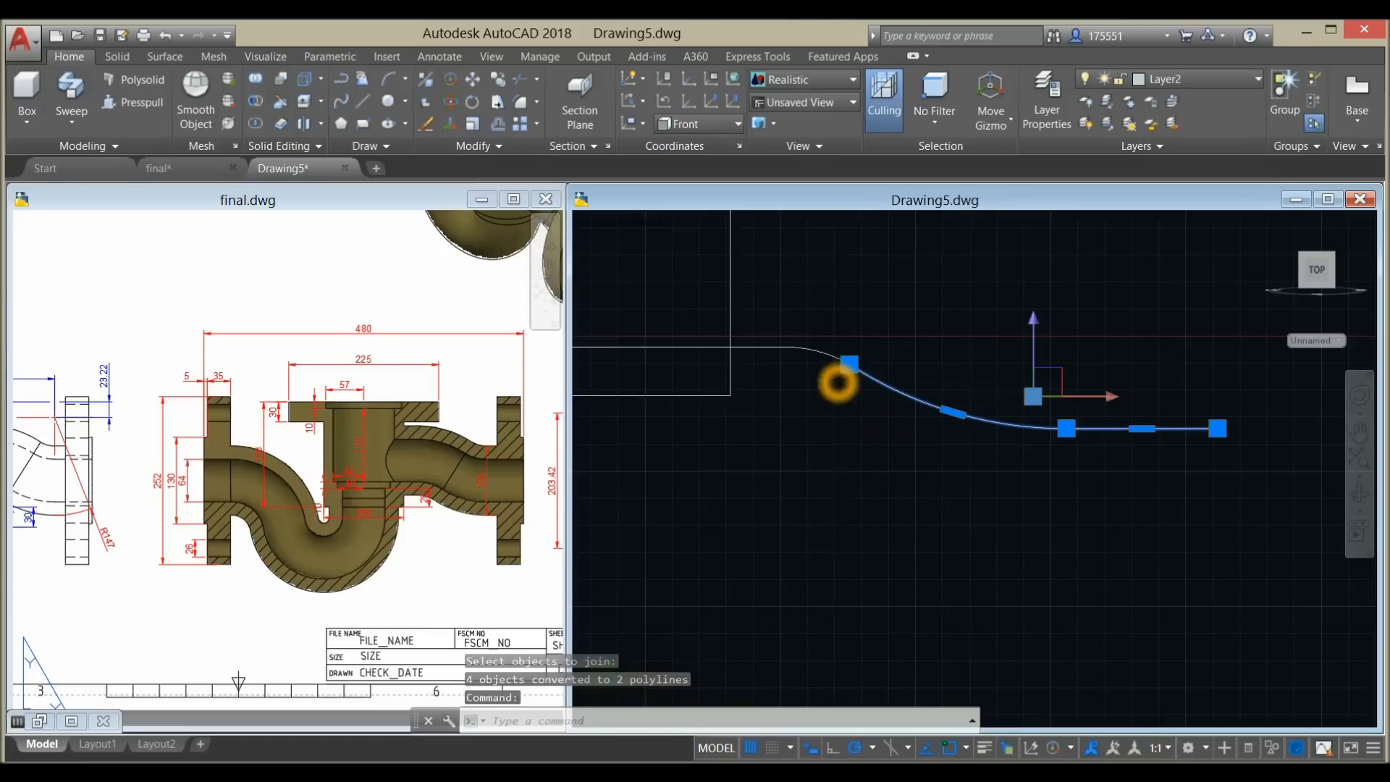
scroll(839, 384, up, 2)
click(818, 341)
key(Escape)
scroll(858, 363, up, 5)
mouse_move(978, 369)
middle_down()
mouse_move(947, 394)
mouse_move(961, 382)
middle_up()
text(tr)
key(Return)
key(Return)
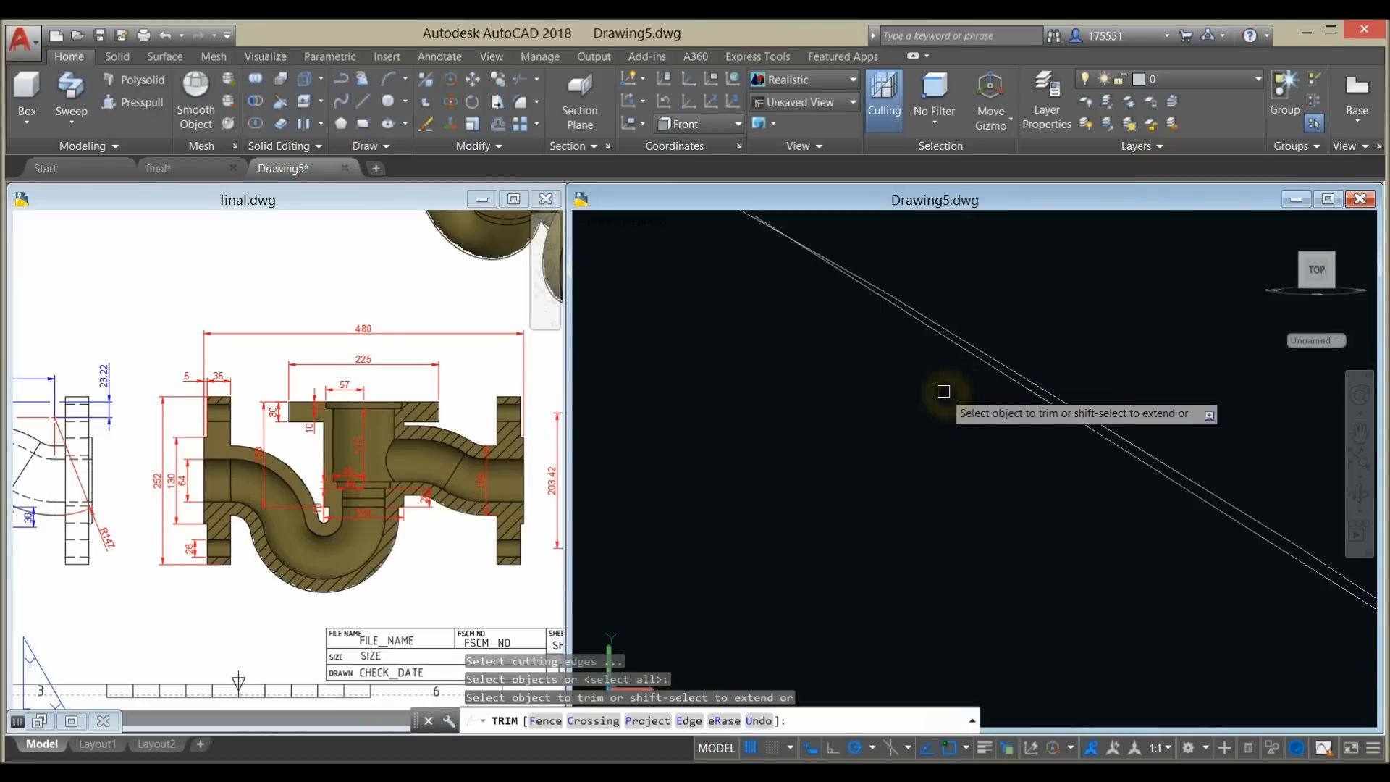
click(947, 348)
right_click(930, 377)
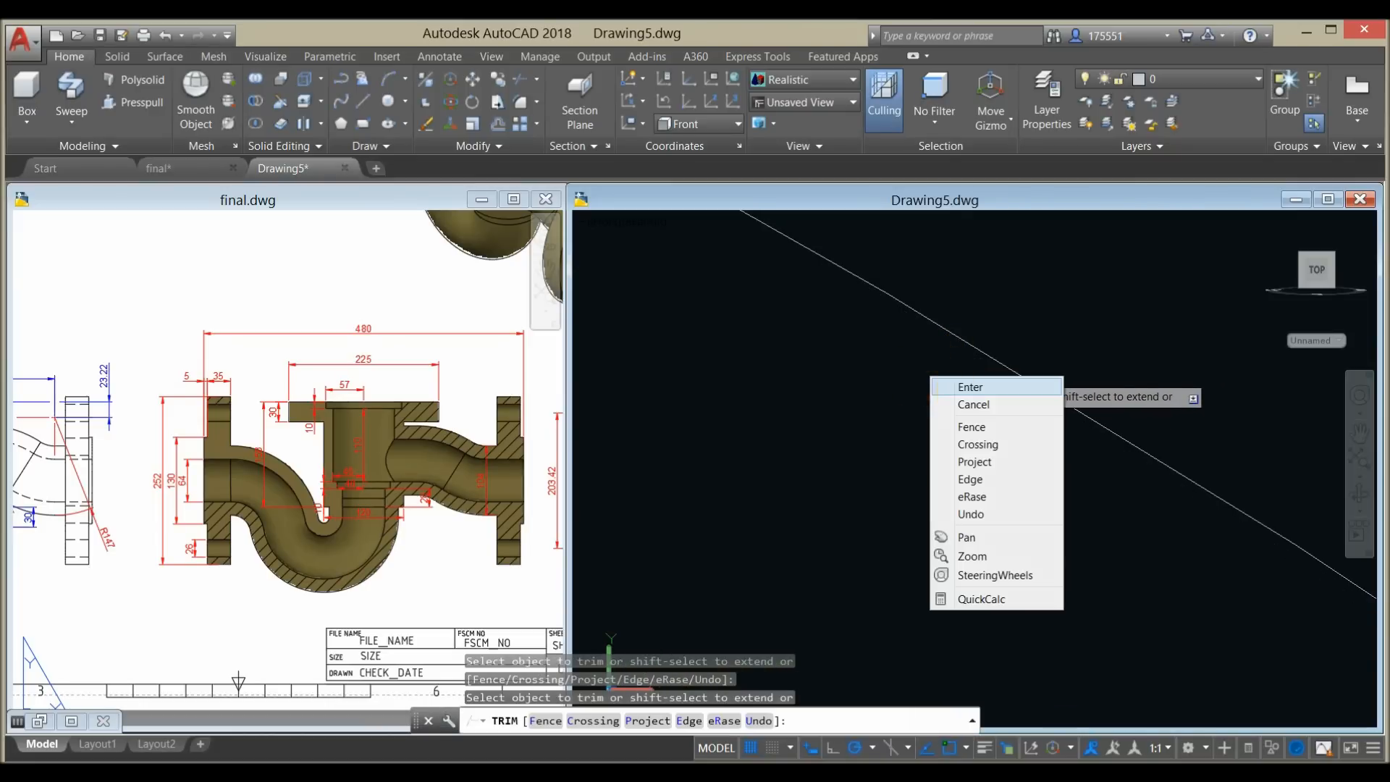
click(958, 387)
- Join the upper and lower polylines of the S-shaped pipe curve into one continuous polyline
scroll(941, 376, down, 1)
middle_drag(922, 351, 1043, 468)
scroll(1031, 460, down, 3)
click(1026, 456)
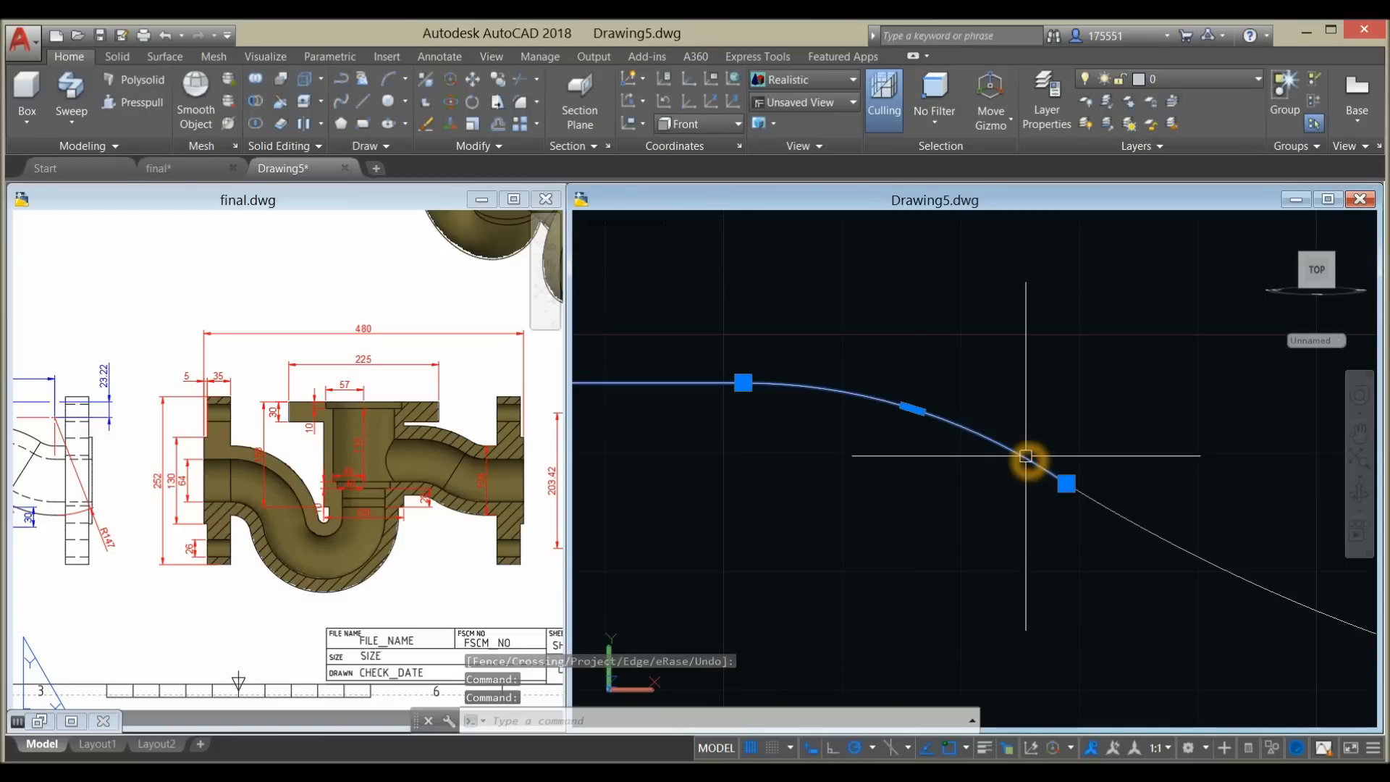
key(Escape)
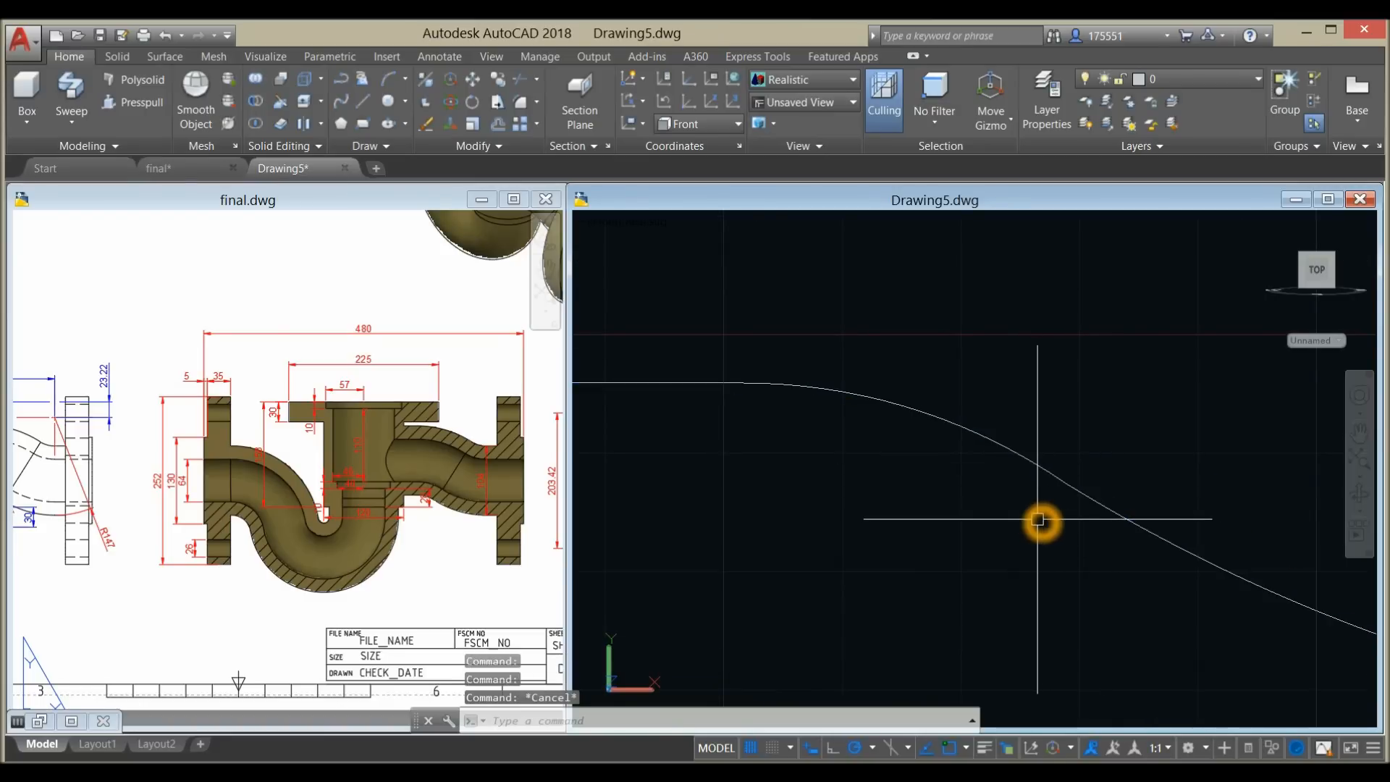
key(Return)
click(1012, 456)
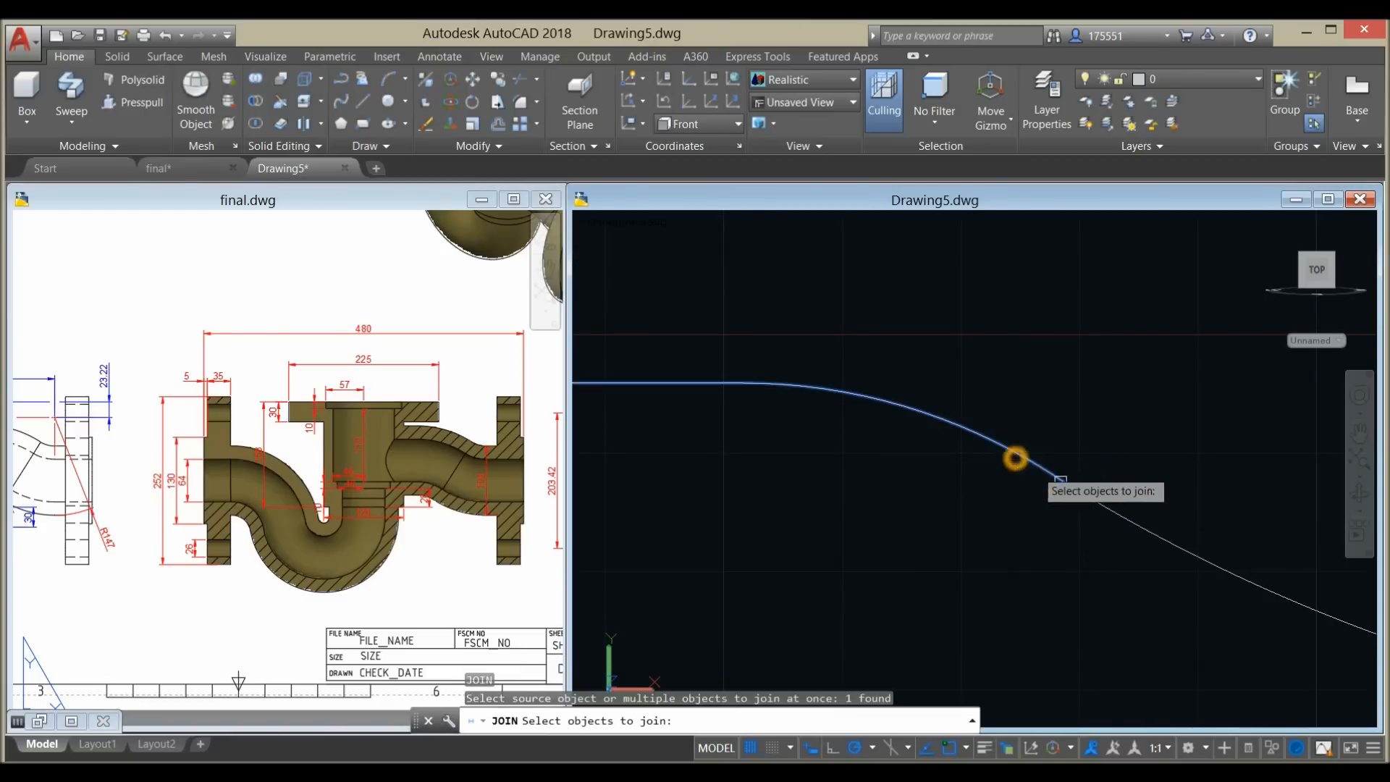
click(1099, 505)
key(Return)
click(1058, 489)
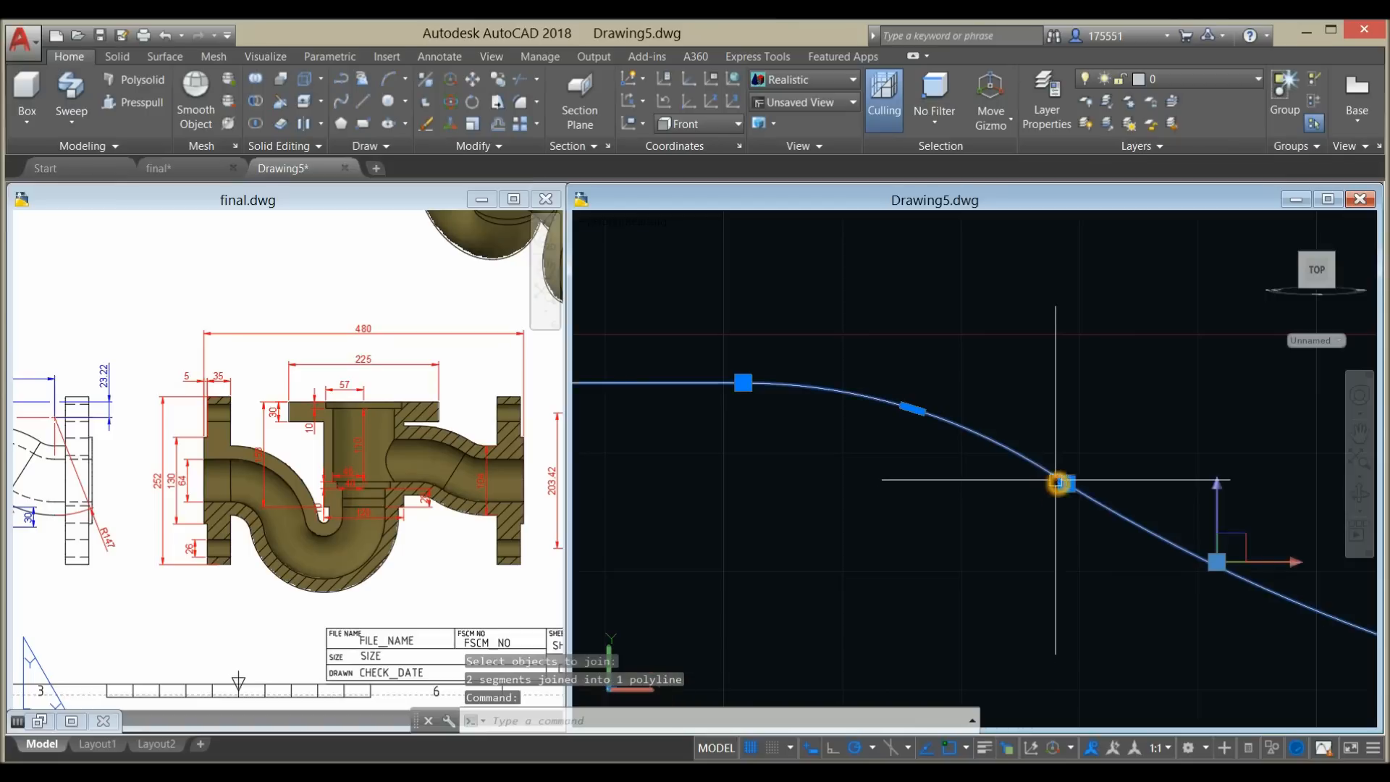
scroll(961, 544, down, 3)
scroll(902, 480, down, 5)
key(Escape)
- Switch to final.dwg and examine the section view for the wall thickness of the S-shaped outlet pipe
click(465, 554)
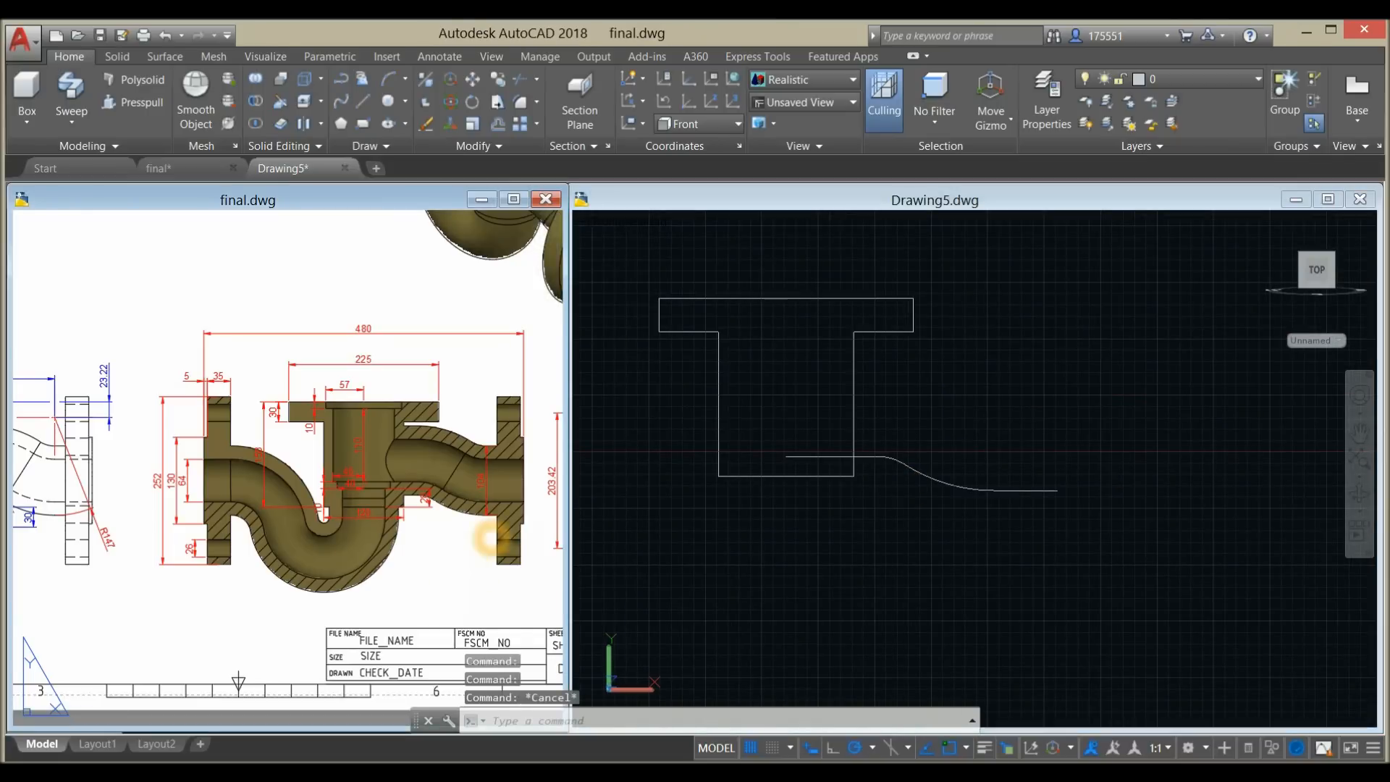
scroll(384, 507, up, 3)
scroll(384, 507, up, 2)
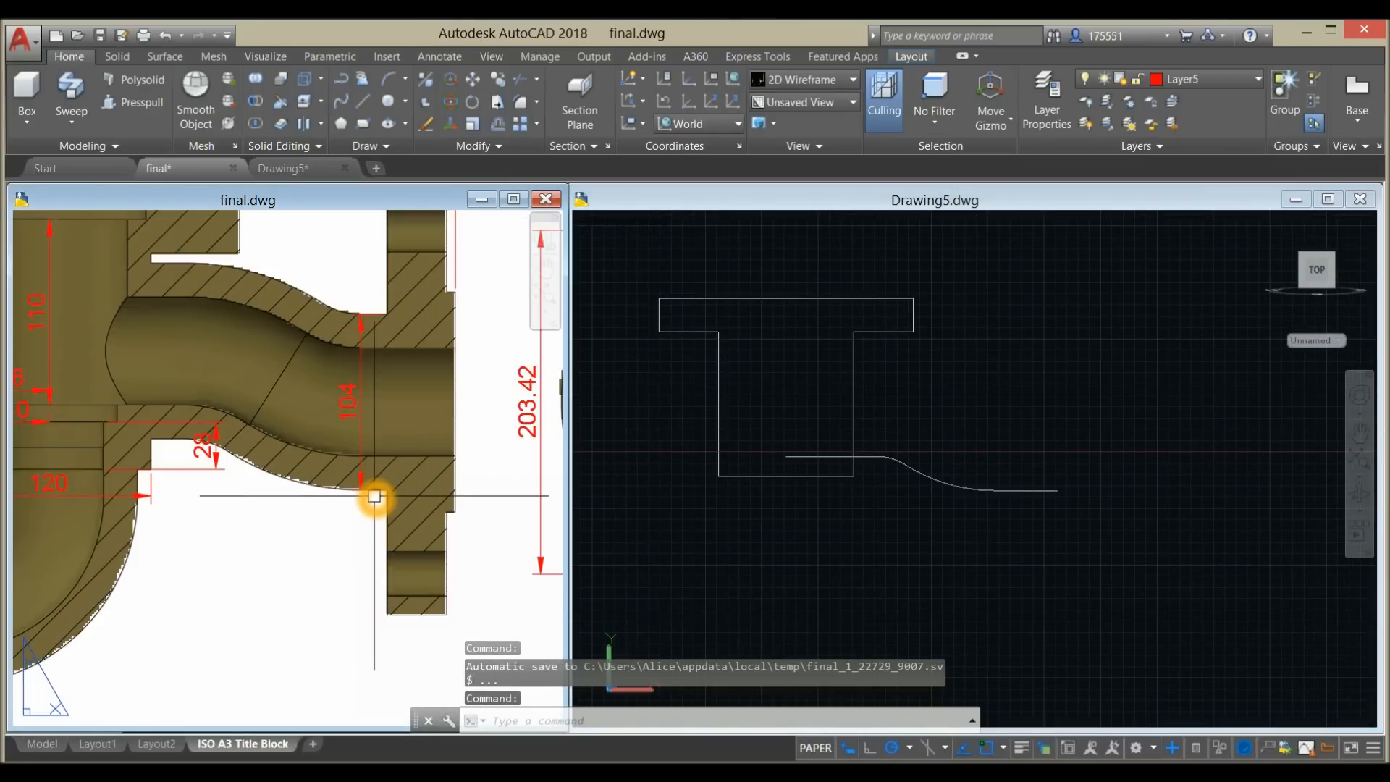
click(375, 460)
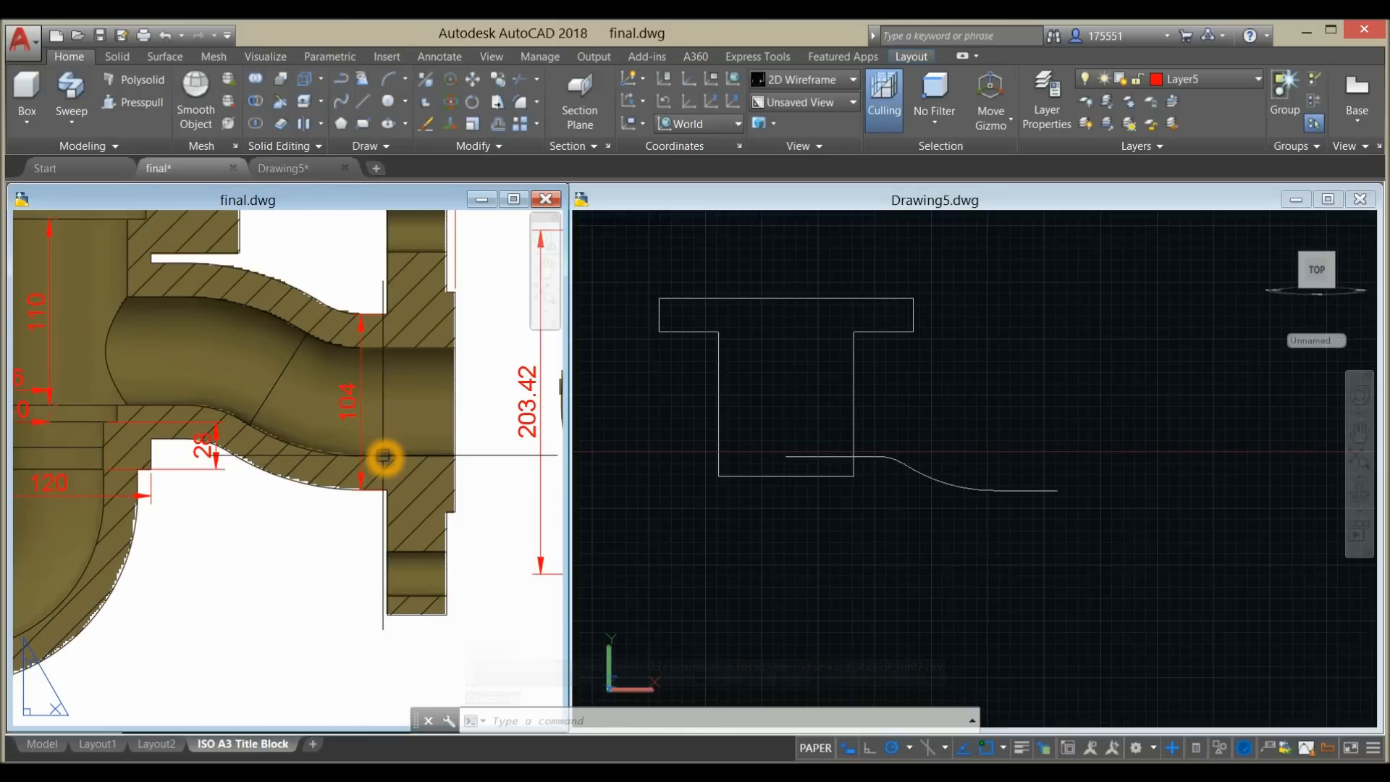
scroll(313, 500, down, 3)
middle_drag(312, 500, 594, 481)
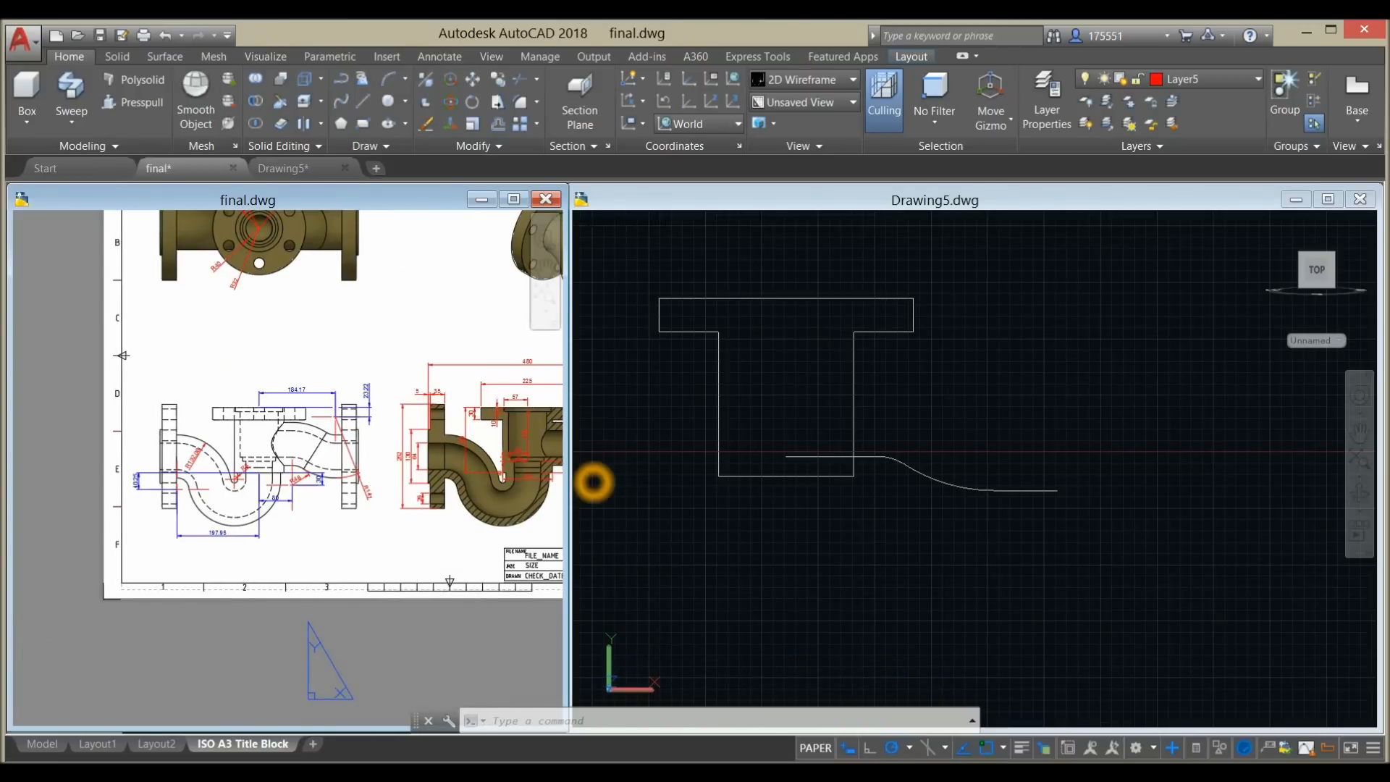
scroll(342, 497, up, 4)
middle_drag(342, 489, 56, 510)
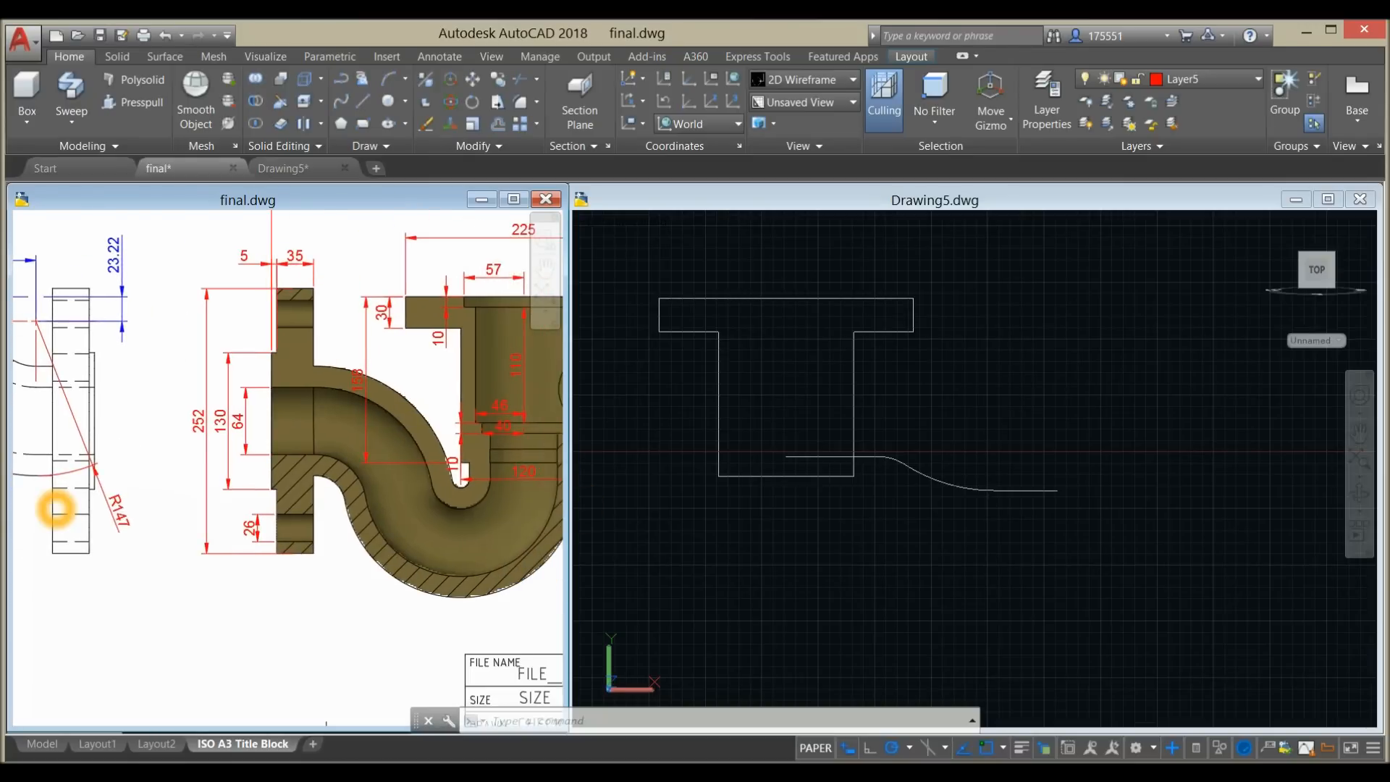
middle_drag(403, 549, 112, 532)
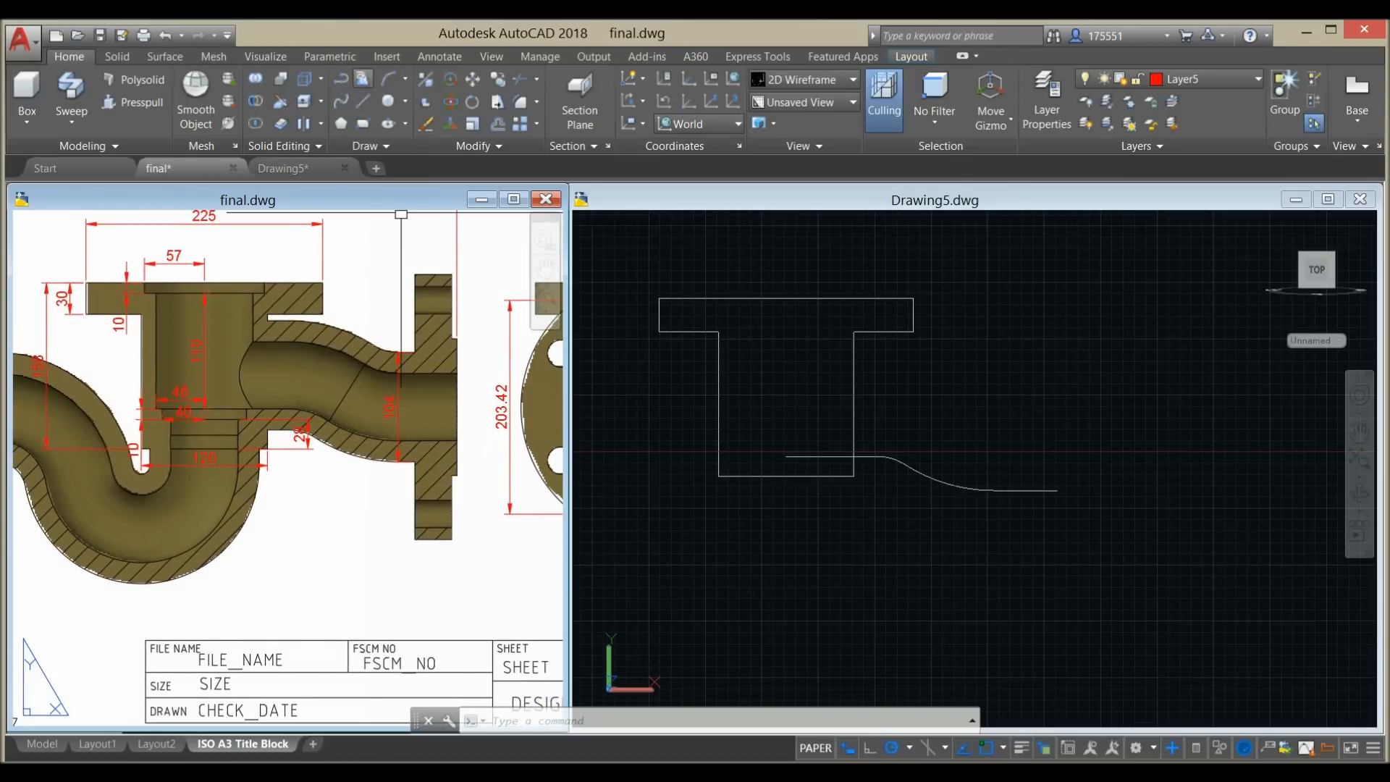
- Set Layer5 as the layer for new dimensions in final.dwg
click(437, 56)
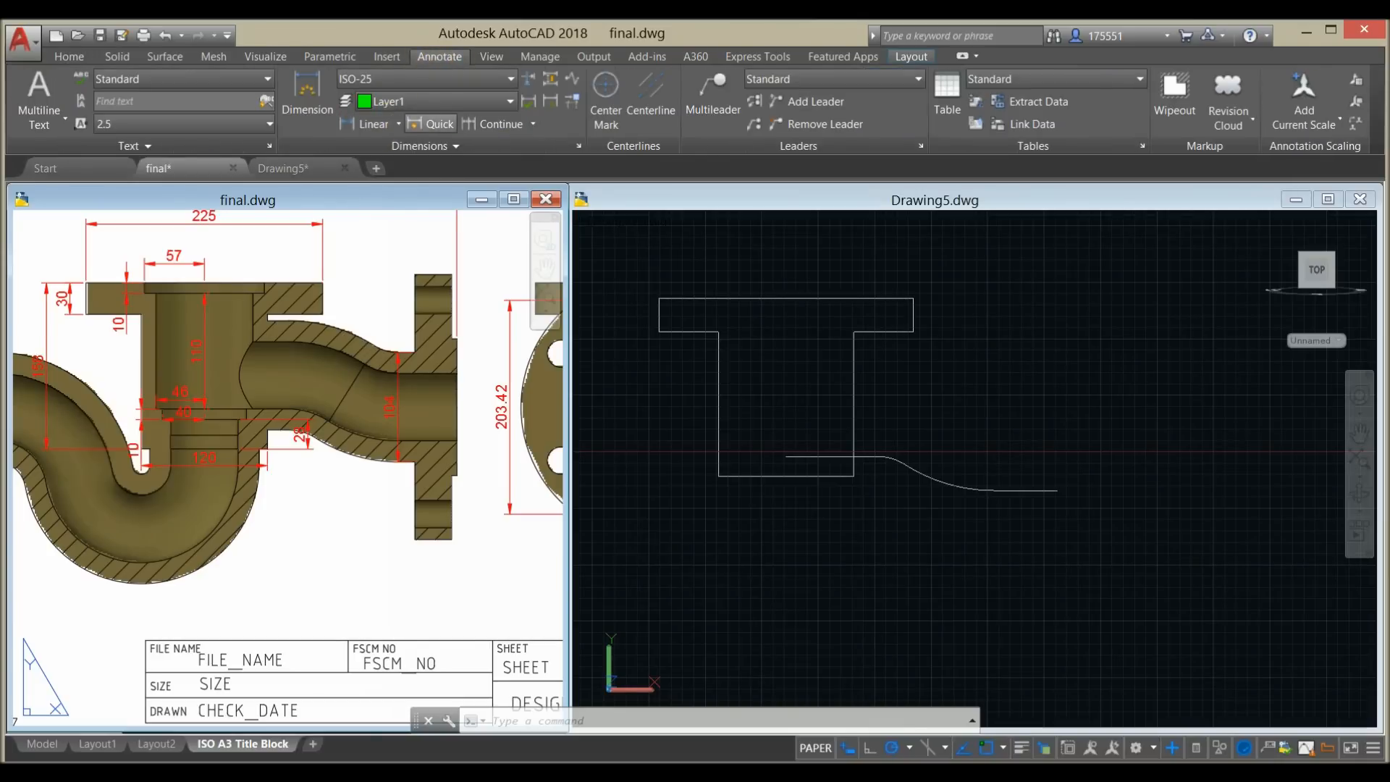
click(415, 106)
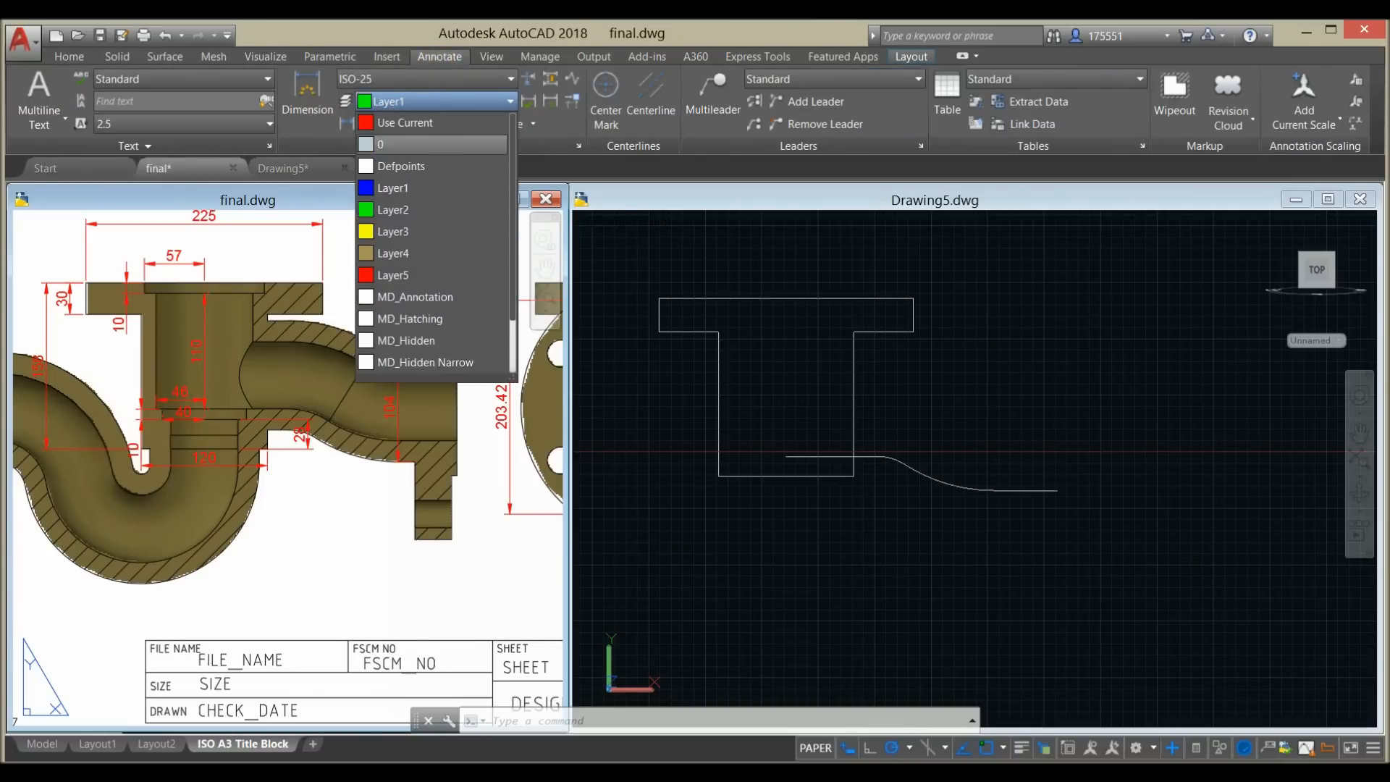
click(383, 275)
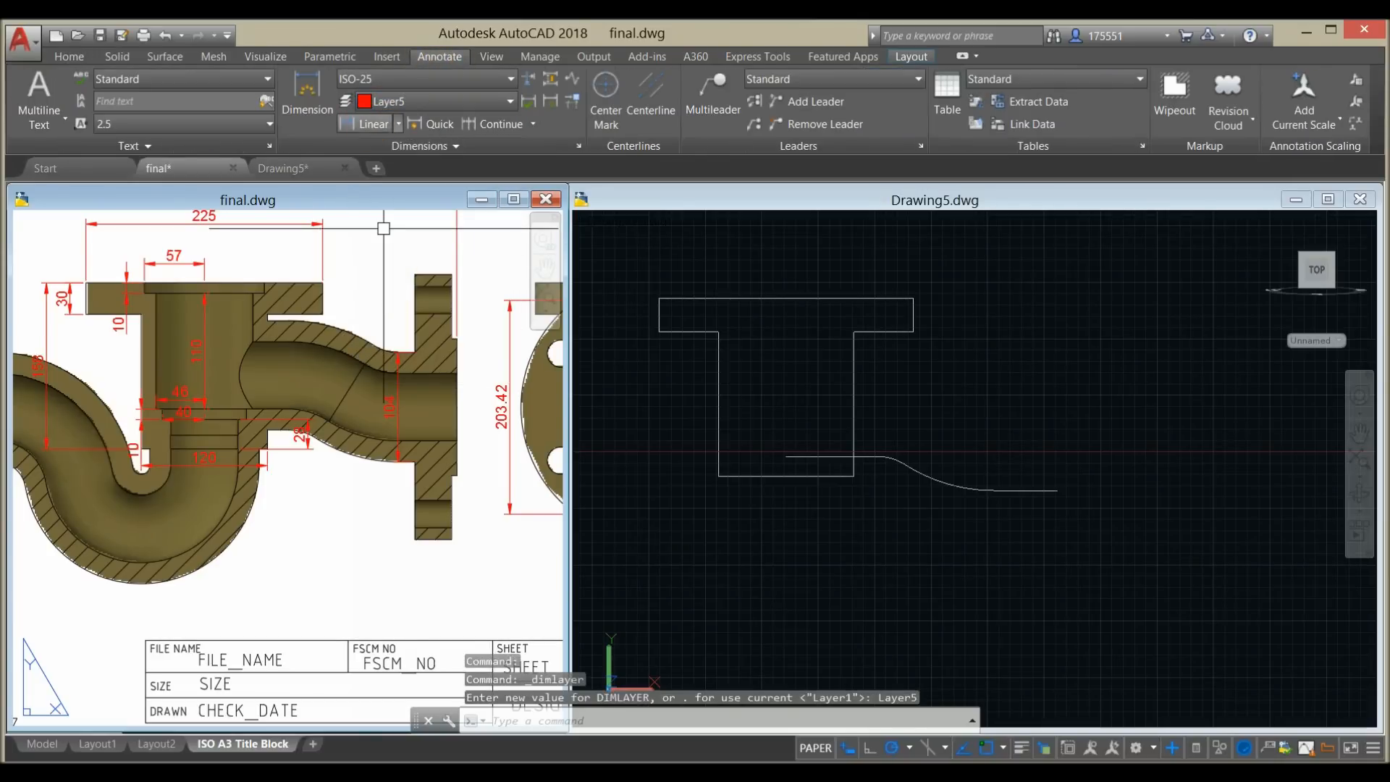
click(366, 124)
scroll(365, 478, up, 5)
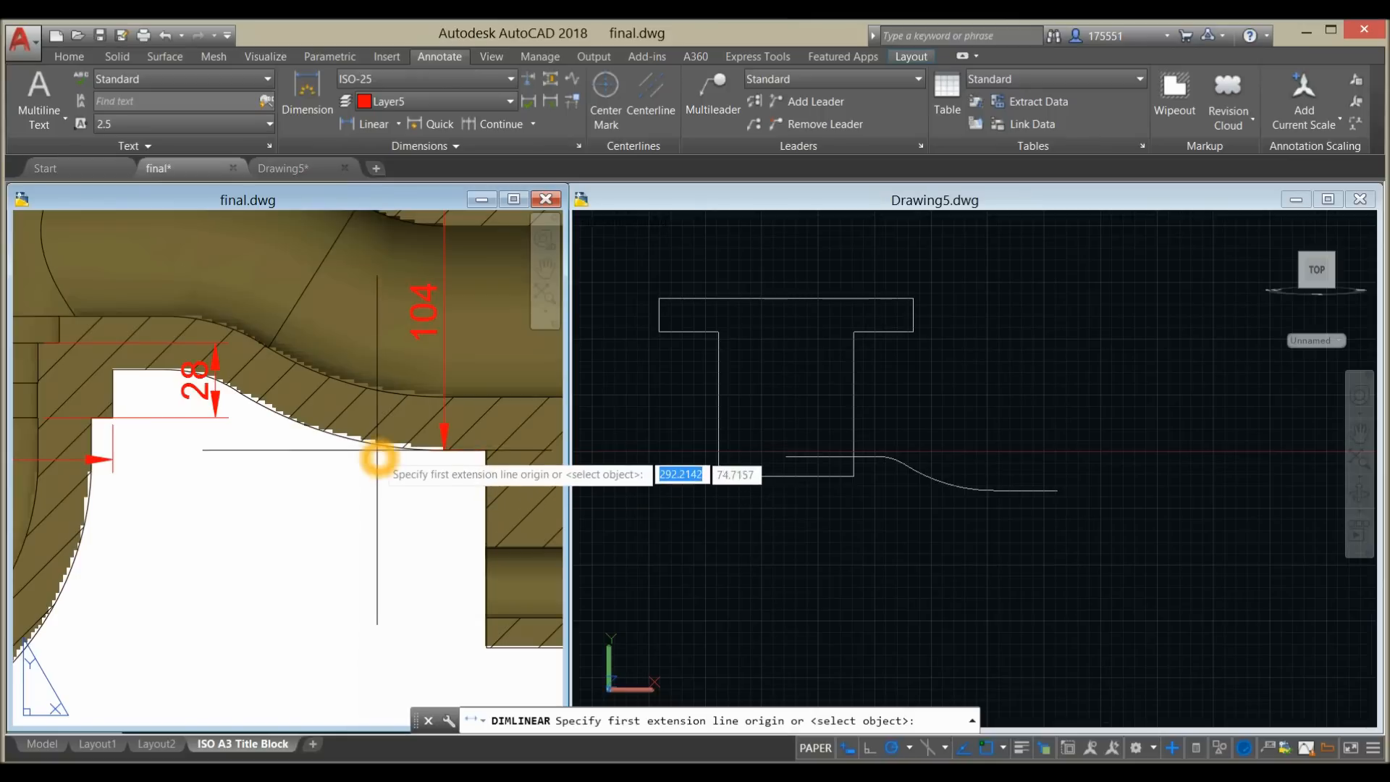
click(346, 439)
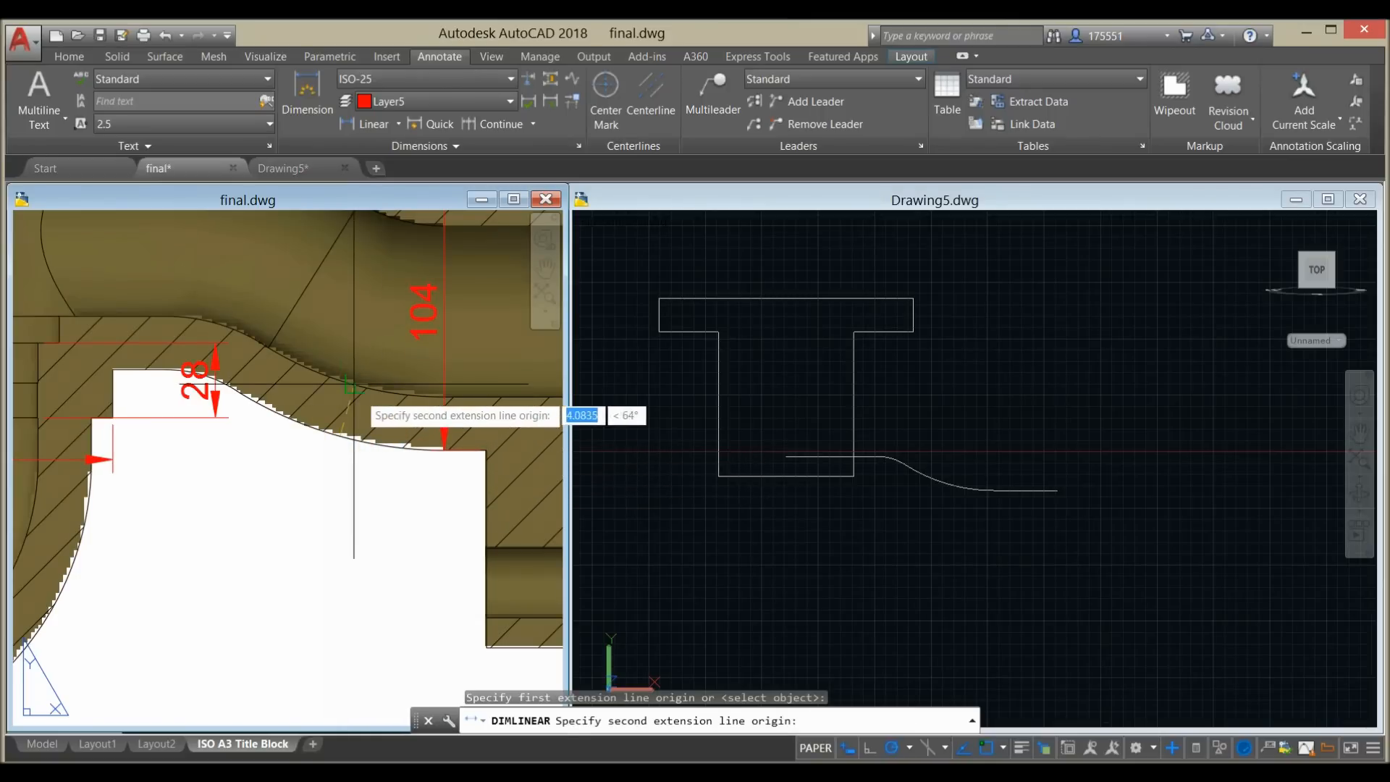
click(354, 384)
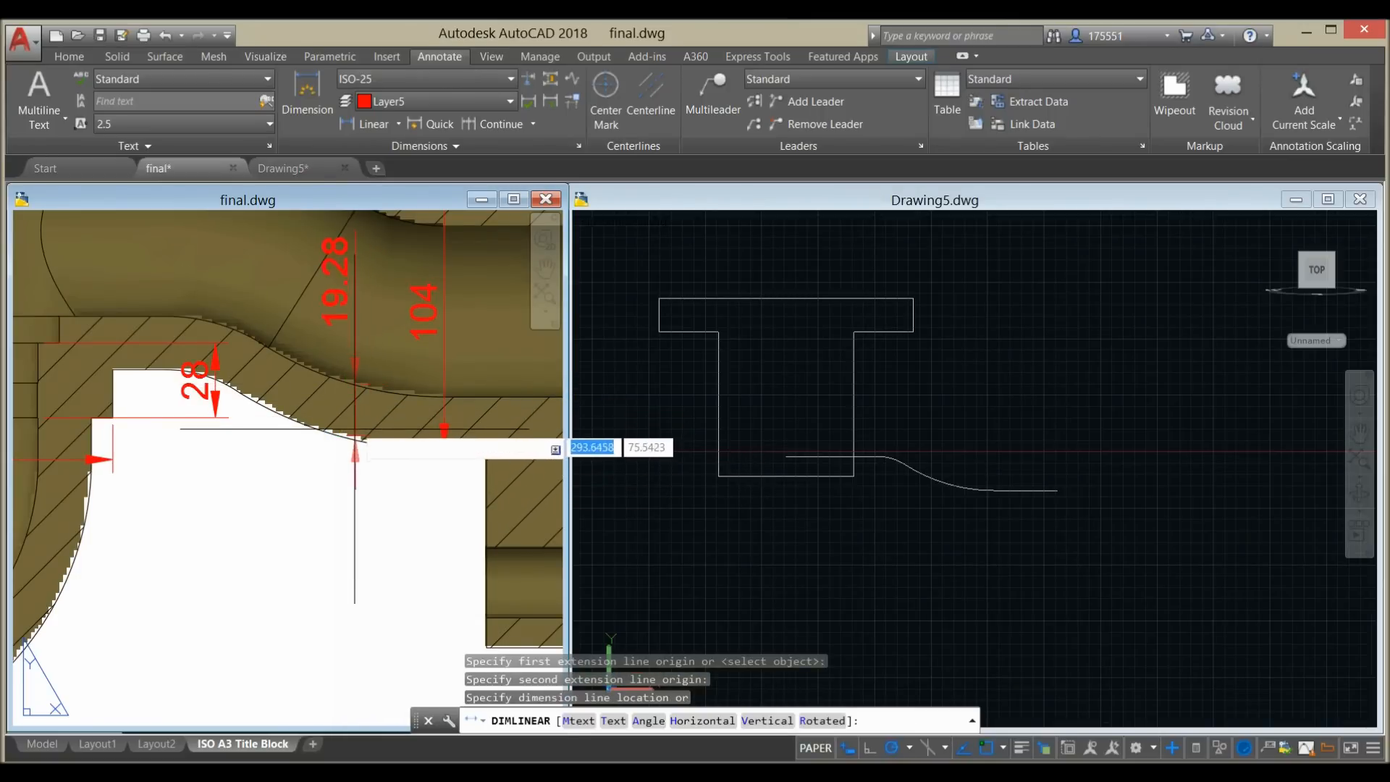
key(Escape)
click(398, 123)
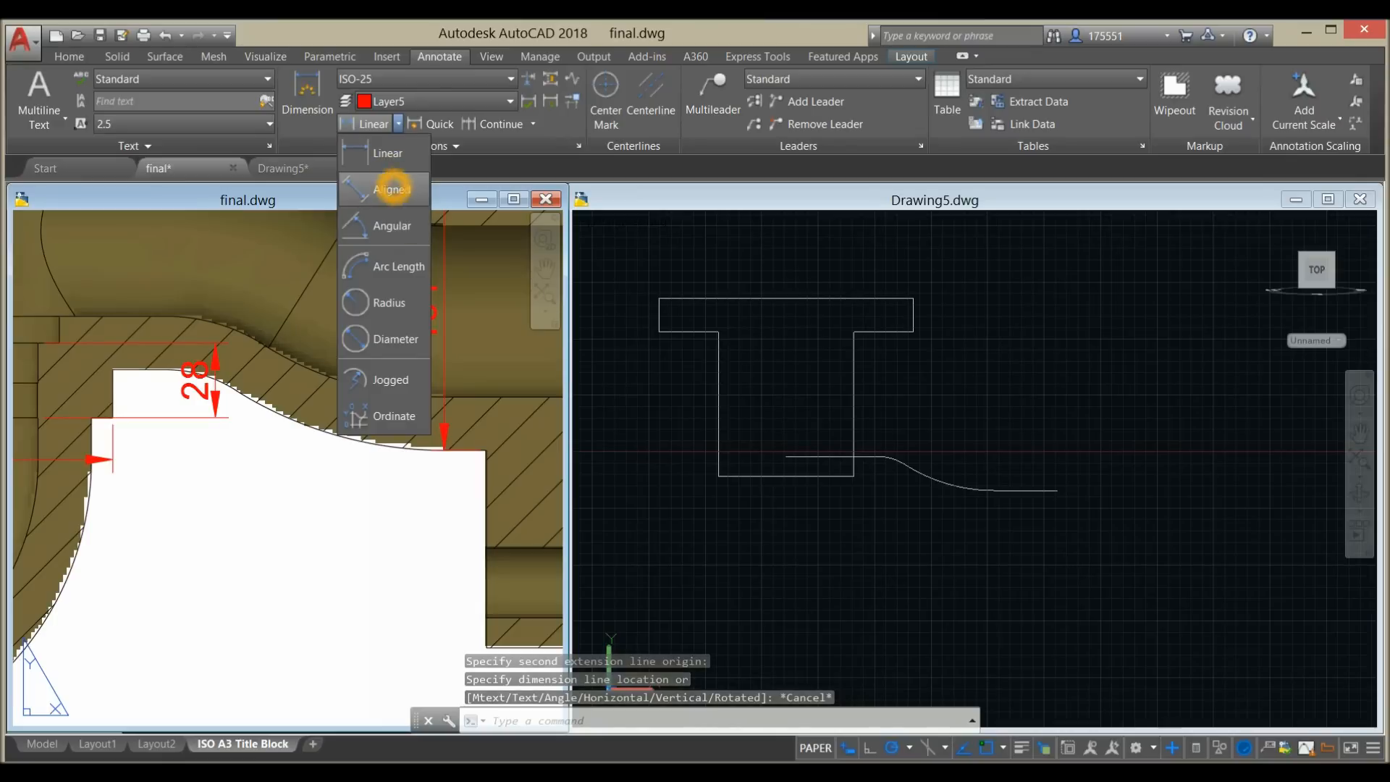
click(391, 189)
- Add a vertical linear dimension for the outlet pipe's lower wall thickness at the flange, placed just outside the flange
click(407, 124)
click(388, 148)
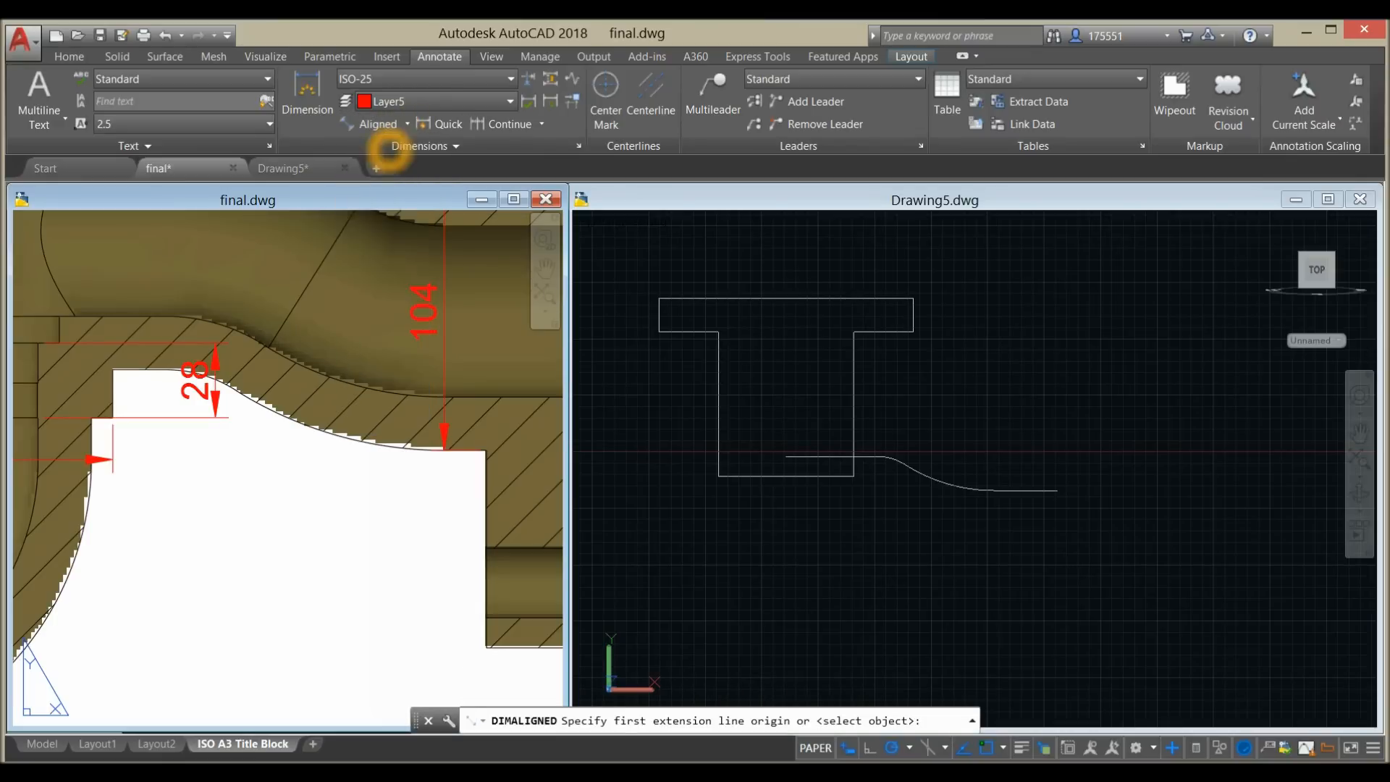
middle_drag(459, 428, 236, 410)
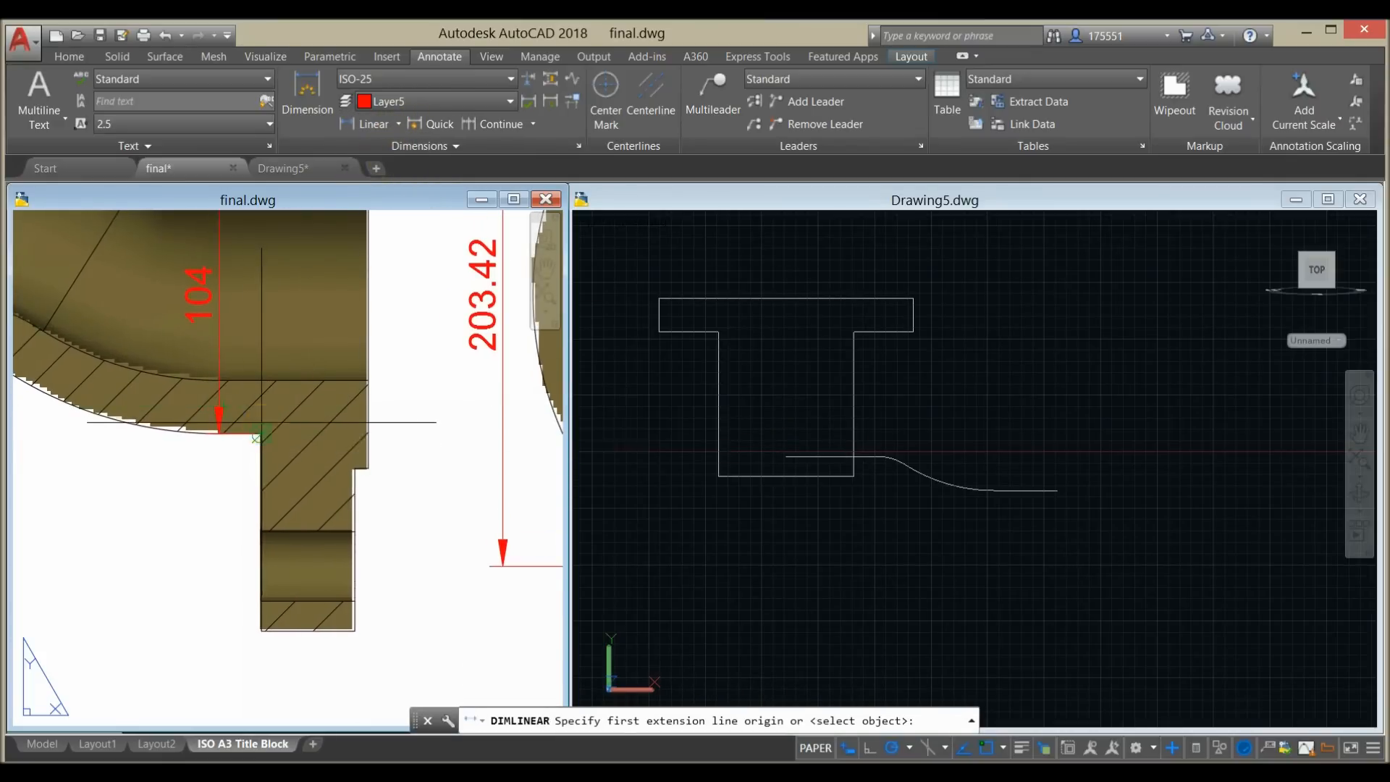
shift+right_click(258, 433)
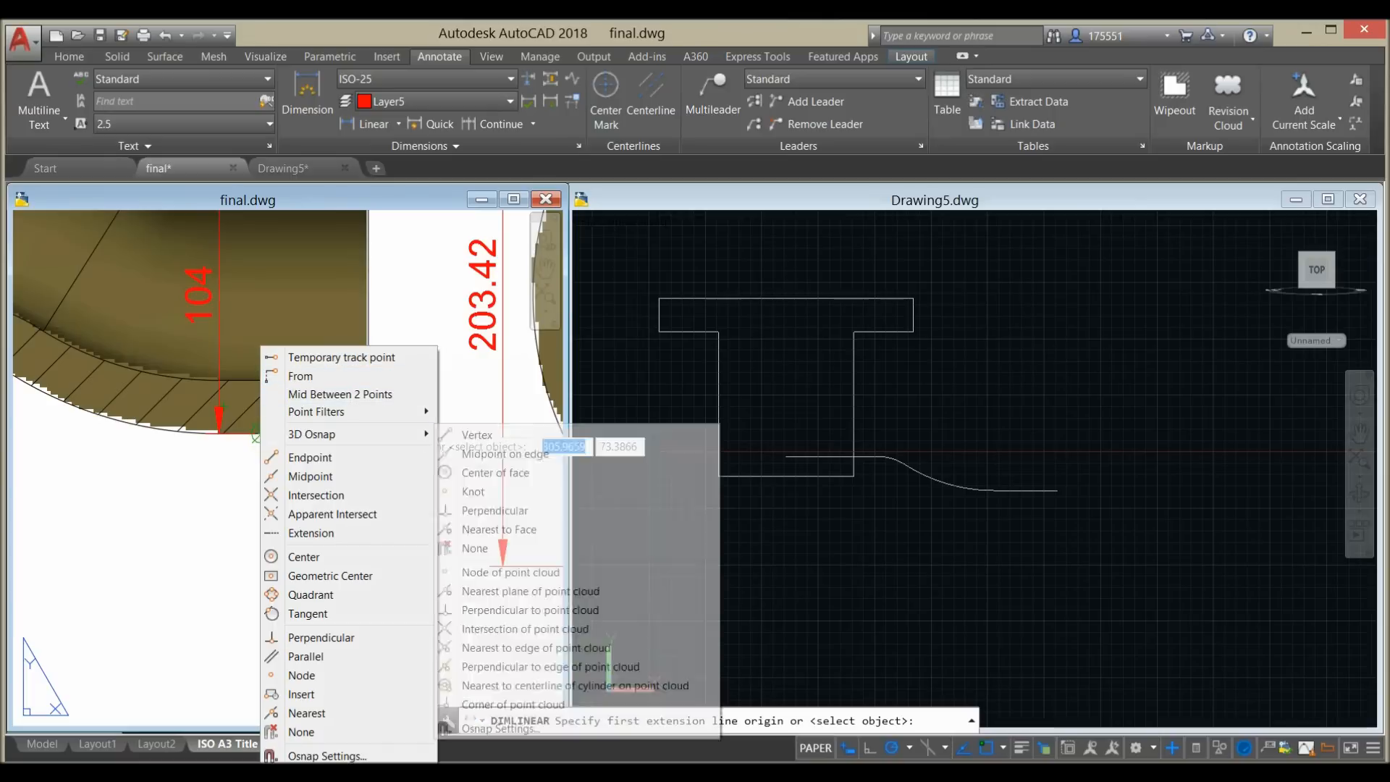
click(315, 457)
click(261, 433)
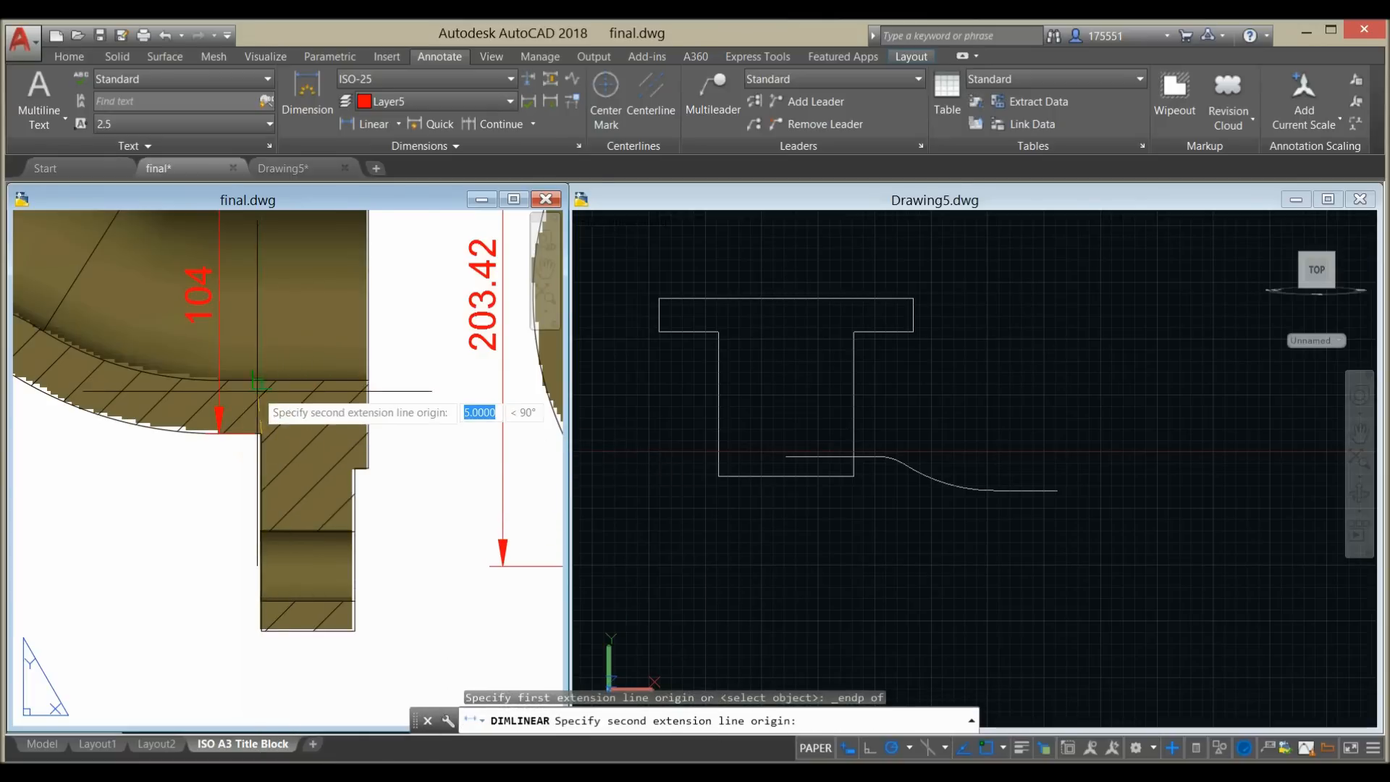
click(261, 380)
click(421, 405)
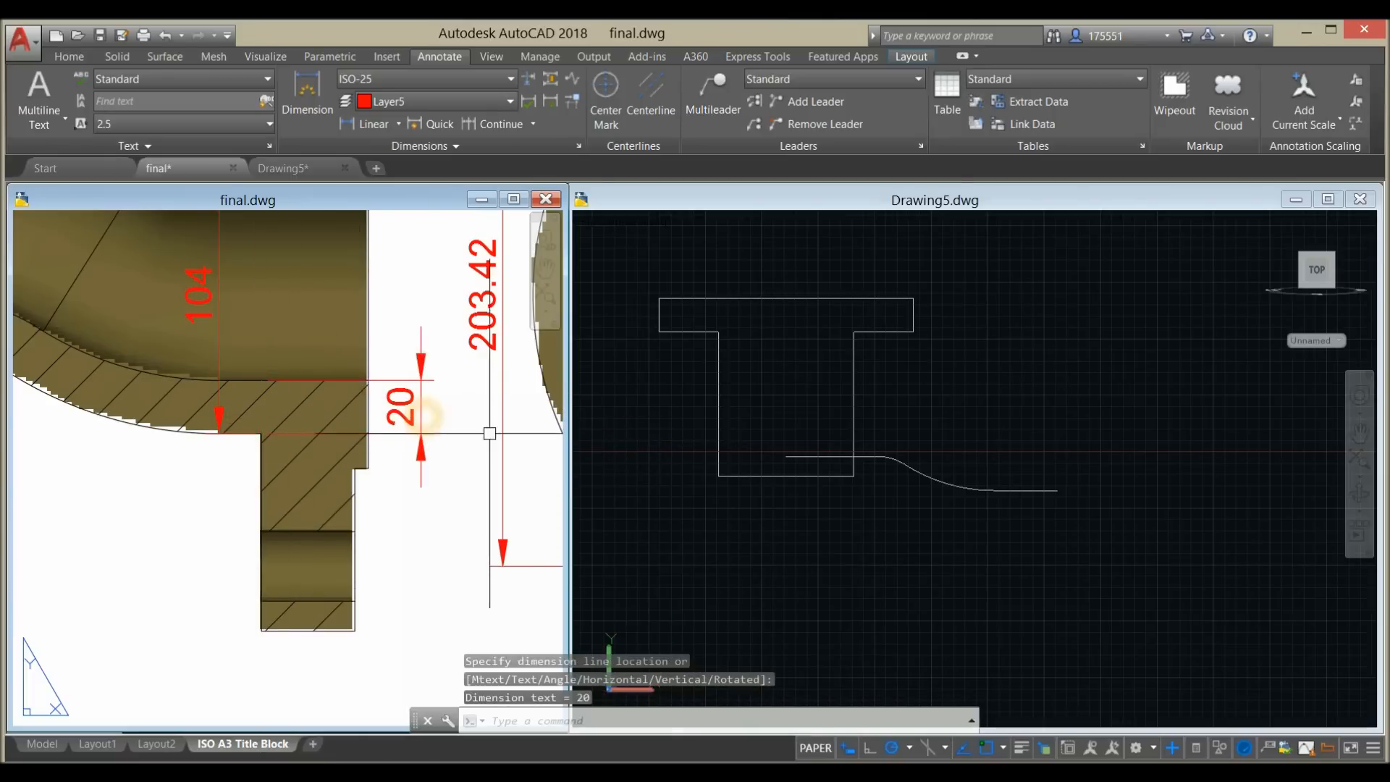
- In Drawing5.dwg, offset the joined S-shaped pipe curve by 20 to its upper side
click(1025, 438)
click(1020, 448)
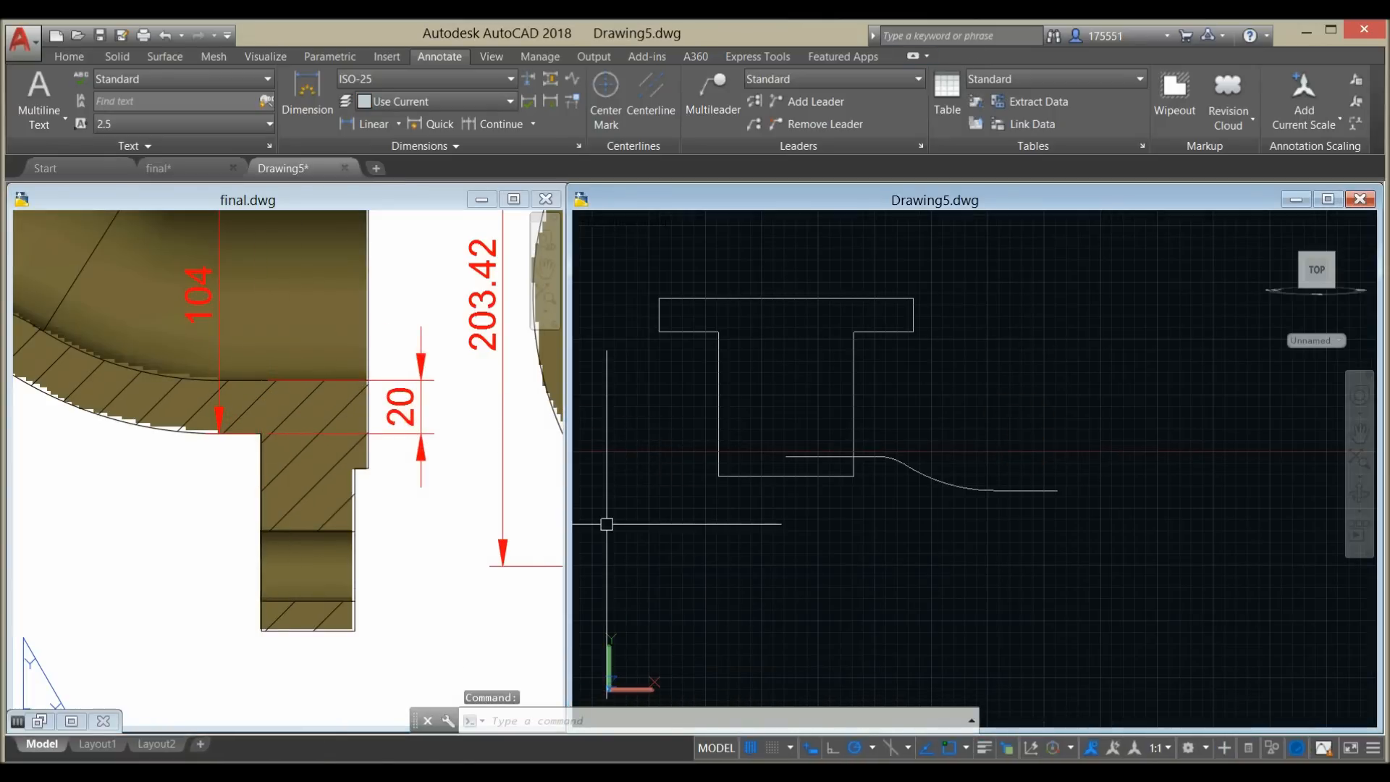
click(487, 533)
scroll(444, 521, down, 3)
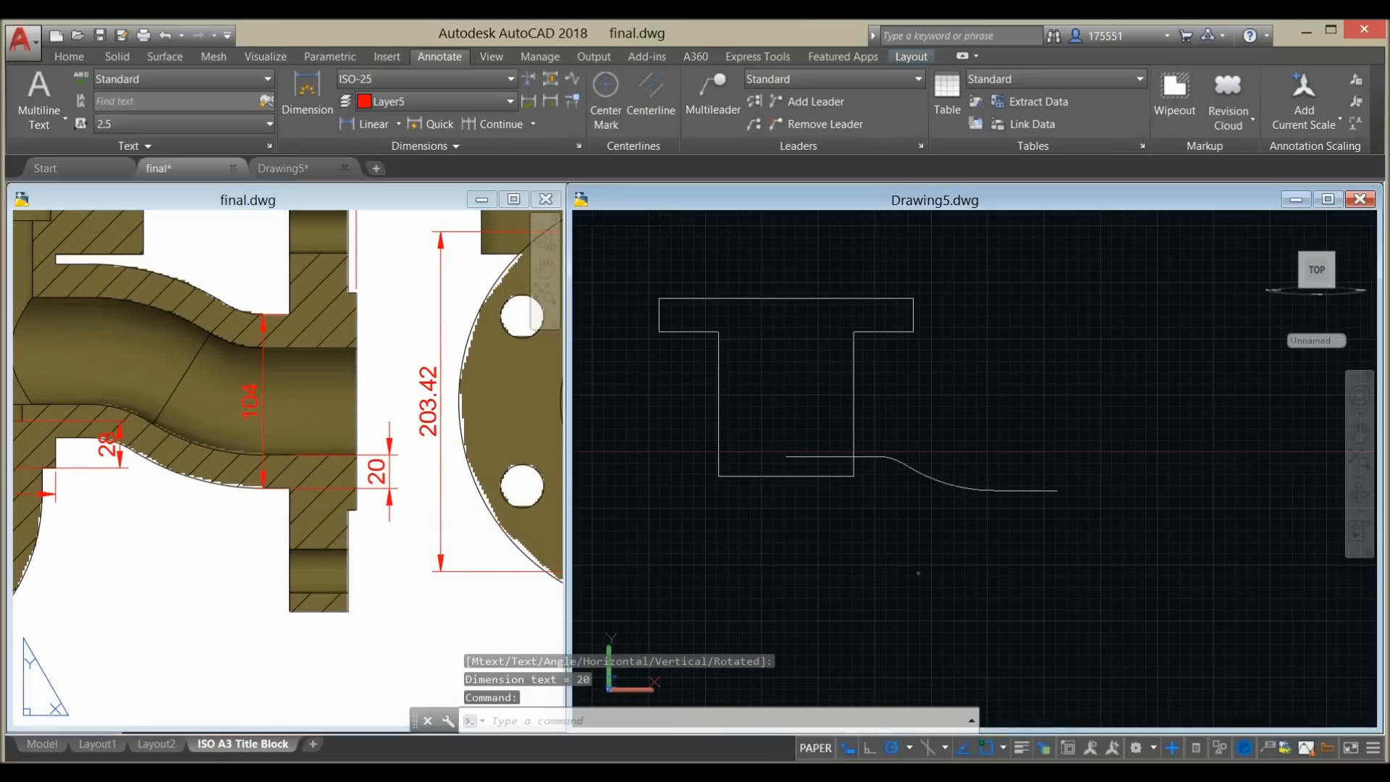
click(914, 558)
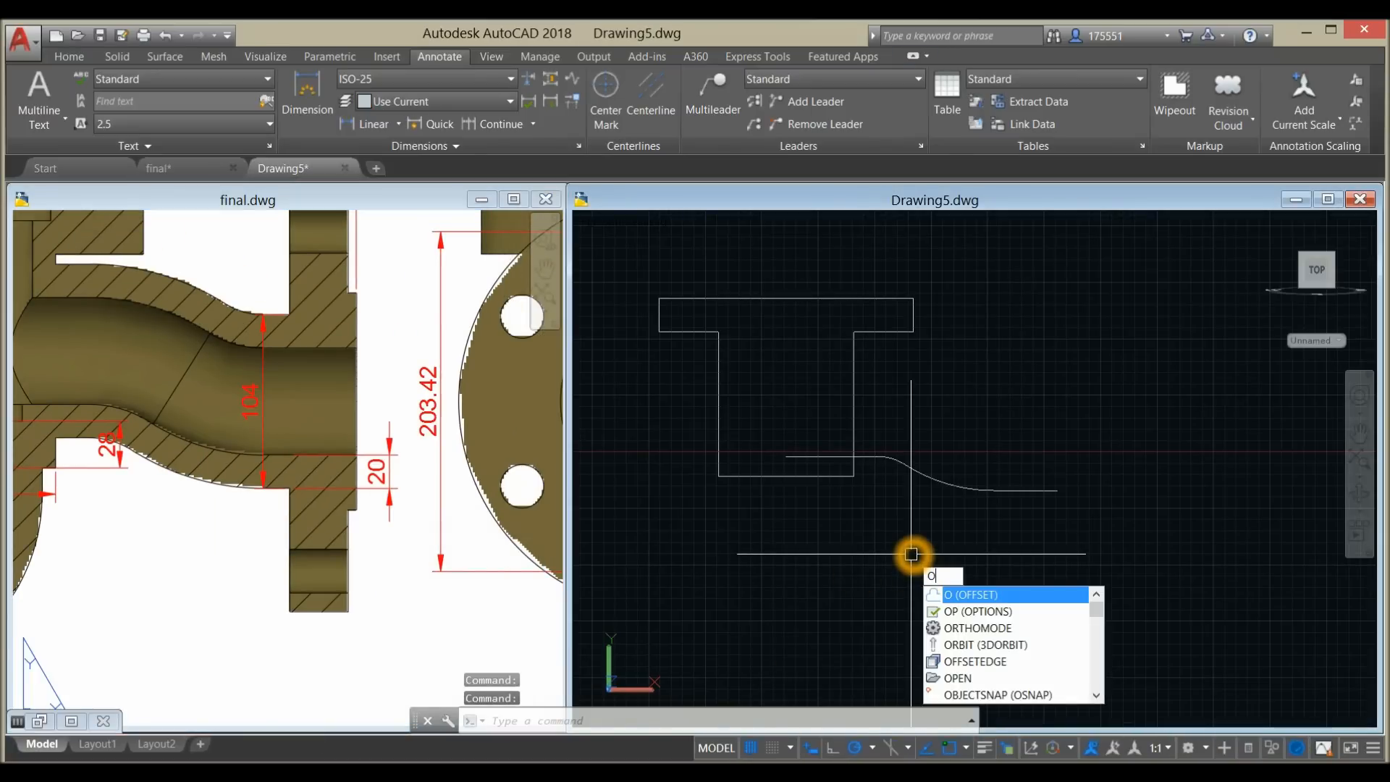
key(Return)
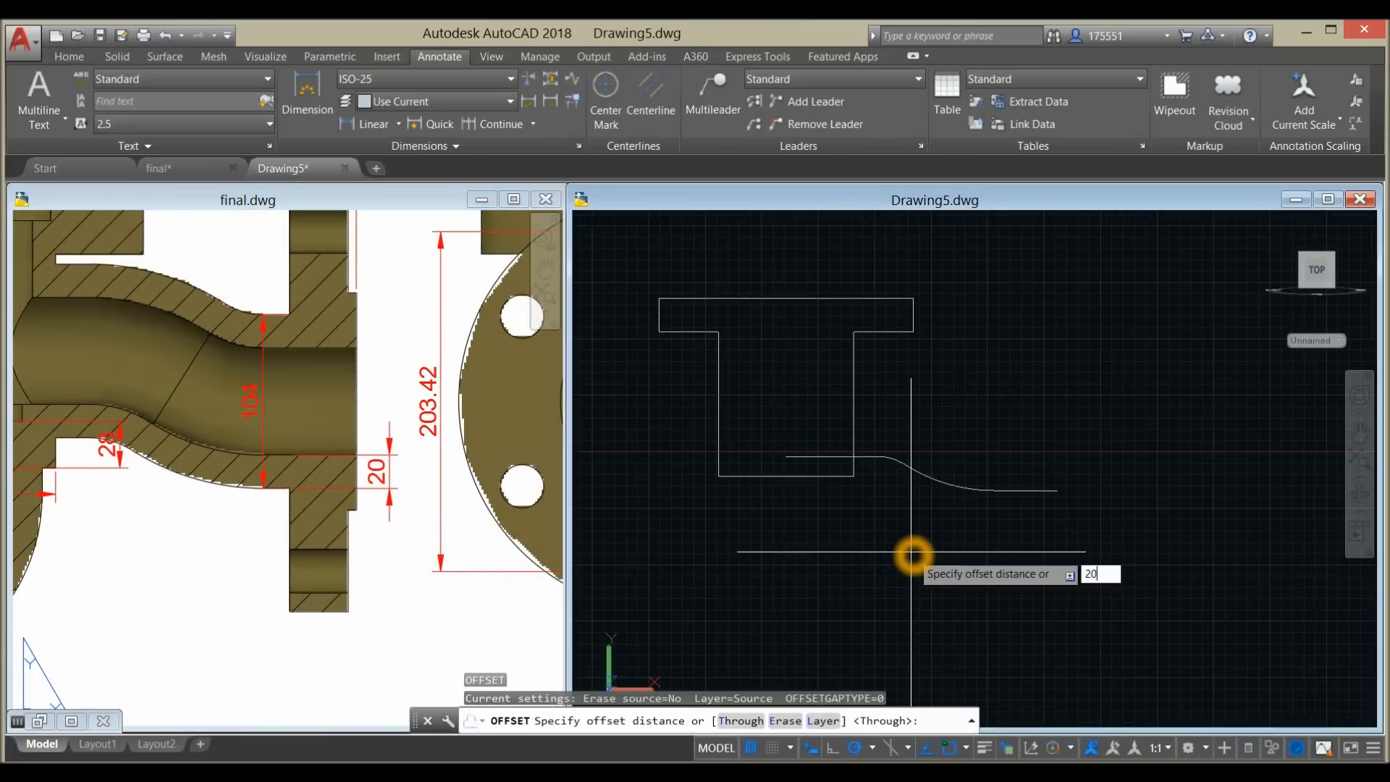
key(Return)
click(951, 483)
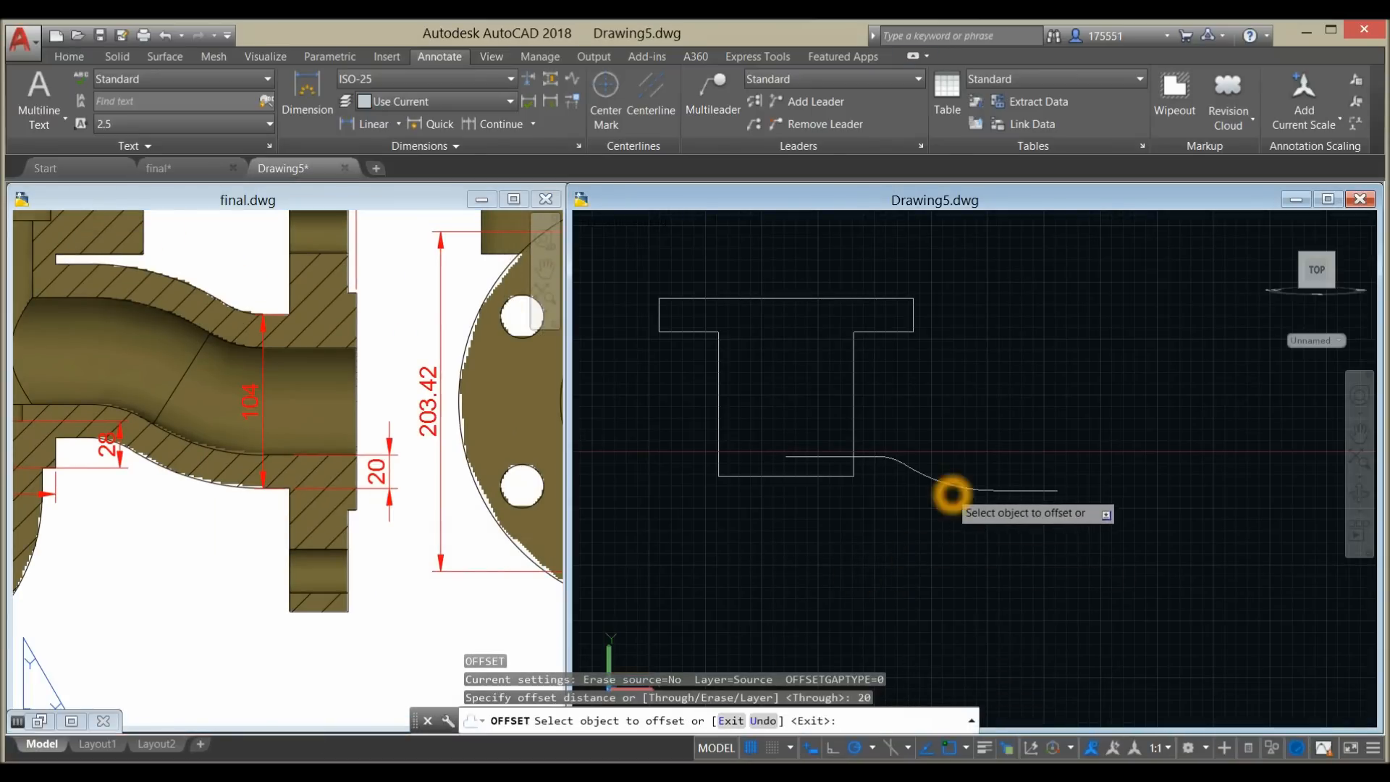
click(958, 455)
right_click(965, 420)
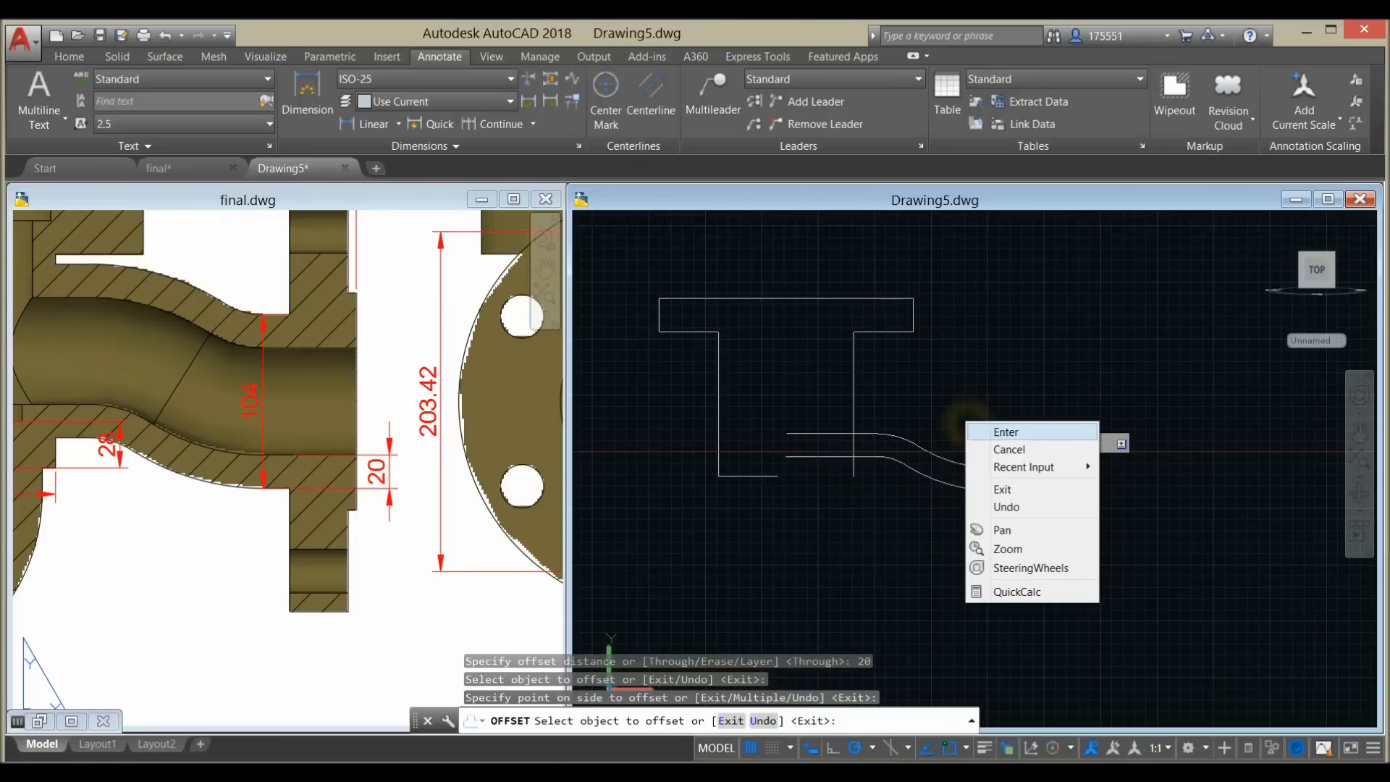
click(988, 433)
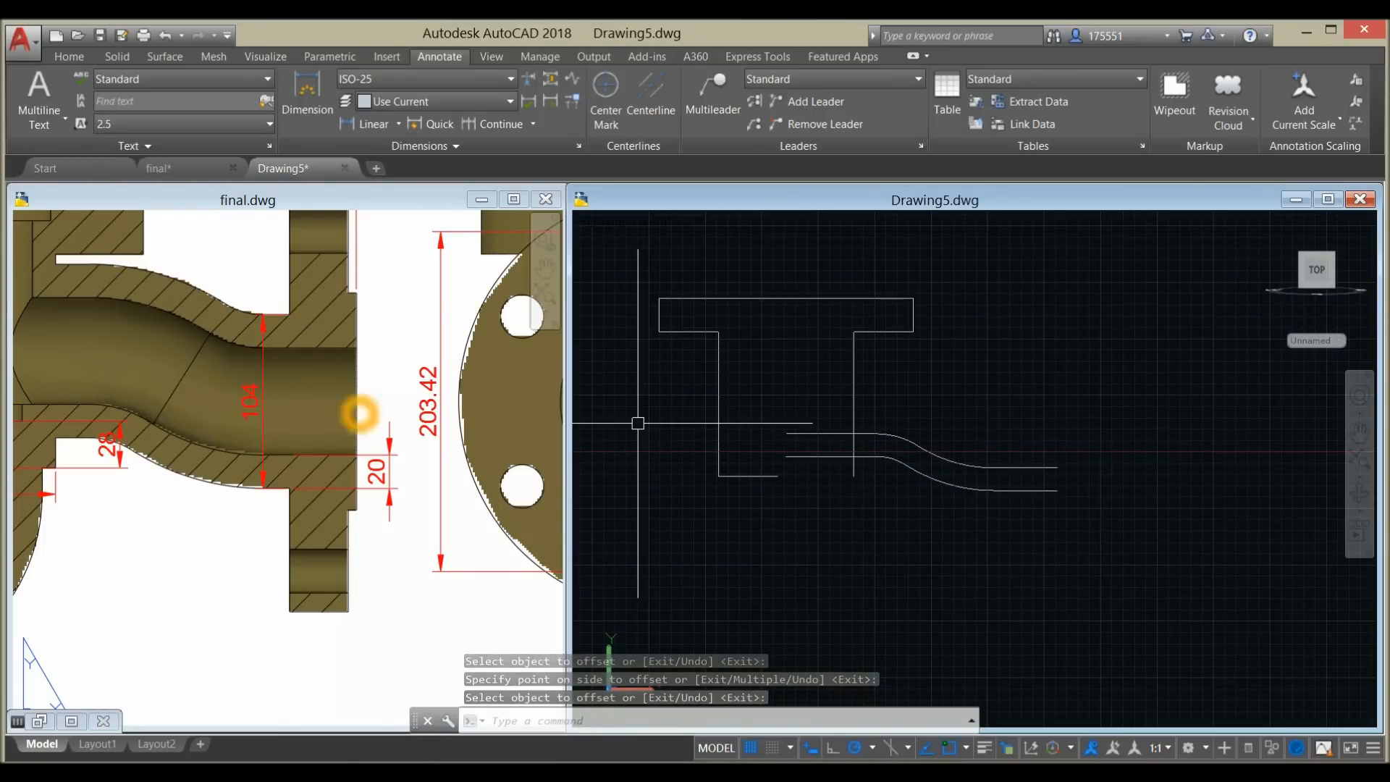
- Switch to final.dwg and examine the section view for the outlet pipe's bore and wall dimensions at the flange
click(355, 350)
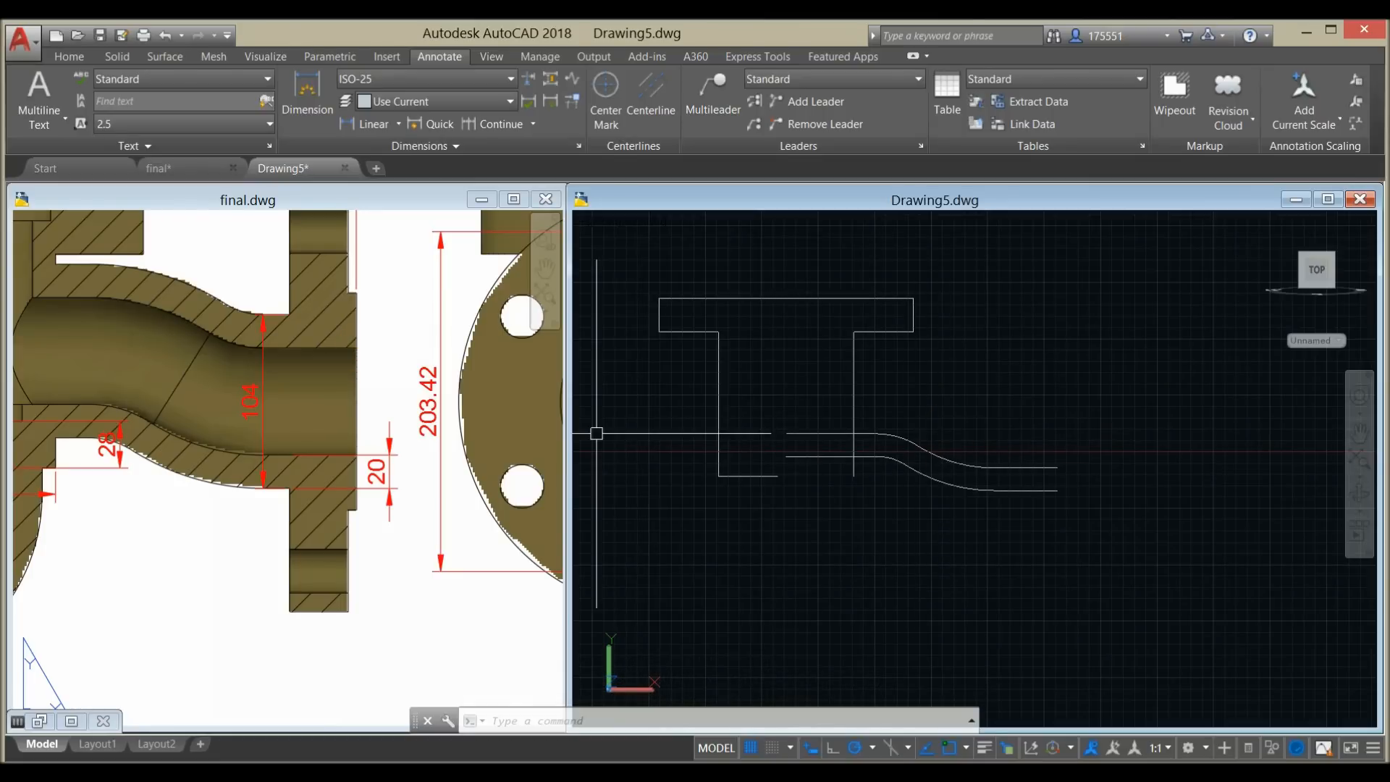
click(365, 404)
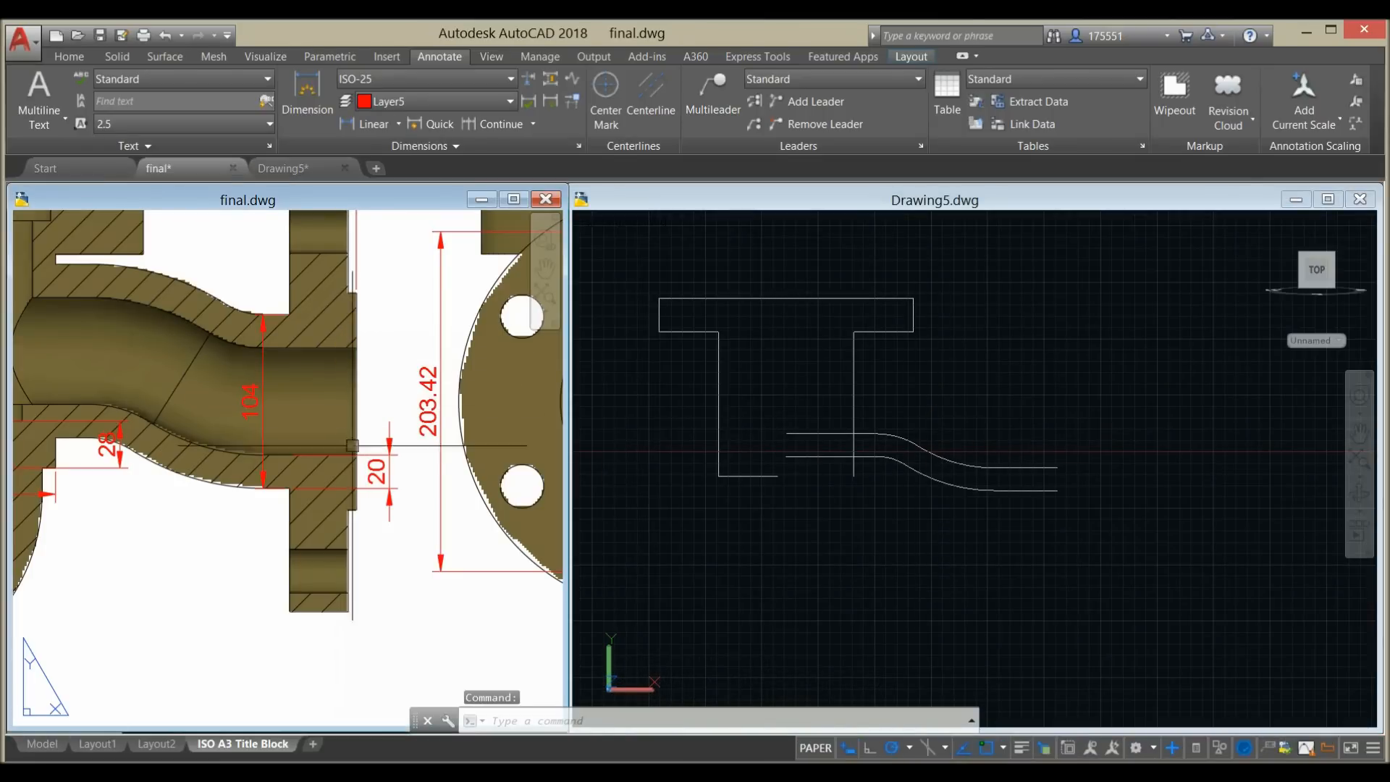
scroll(353, 445, down, 5)
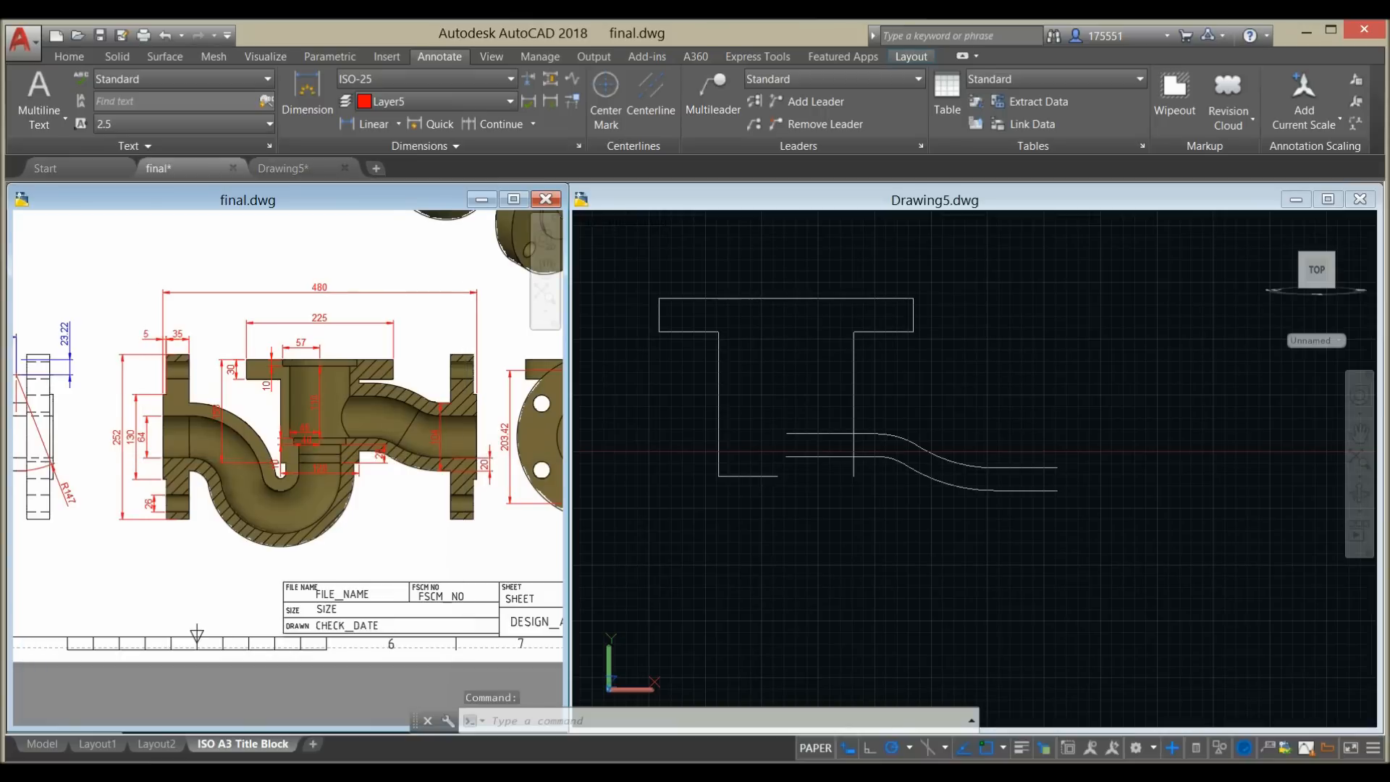
scroll(165, 438, up, 4)
scroll(244, 452, up, 1)
middle_drag(357, 462, 213, 448)
middle_drag(507, 456, 44, 438)
scroll(360, 406, down, 2)
middle_drag(360, 406, 321, 417)
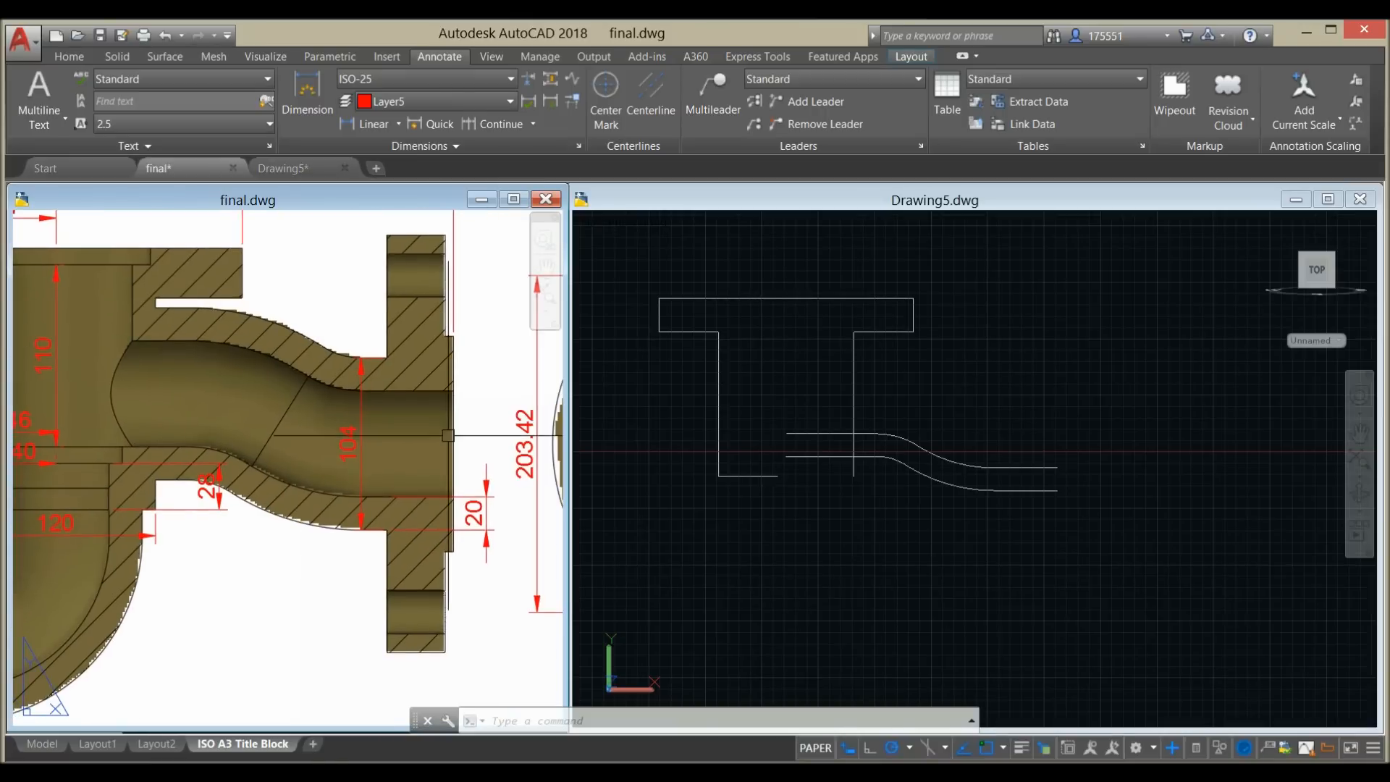
- In Drawing5.dwg, offset the lower inner wall curve of the S-shaped pipe by 32 to its upper side as the pipe centreline
click(990, 543)
text(o)
key(Return)
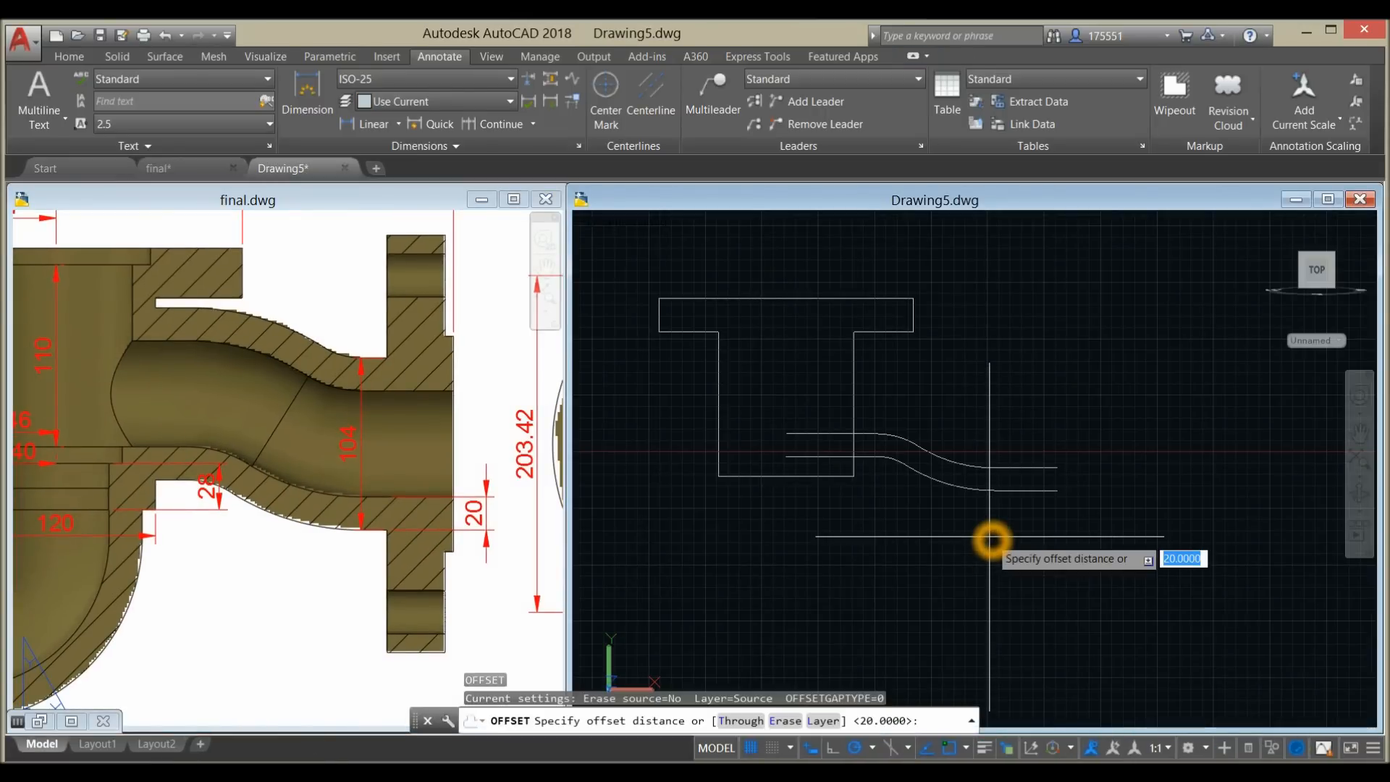
key(Return)
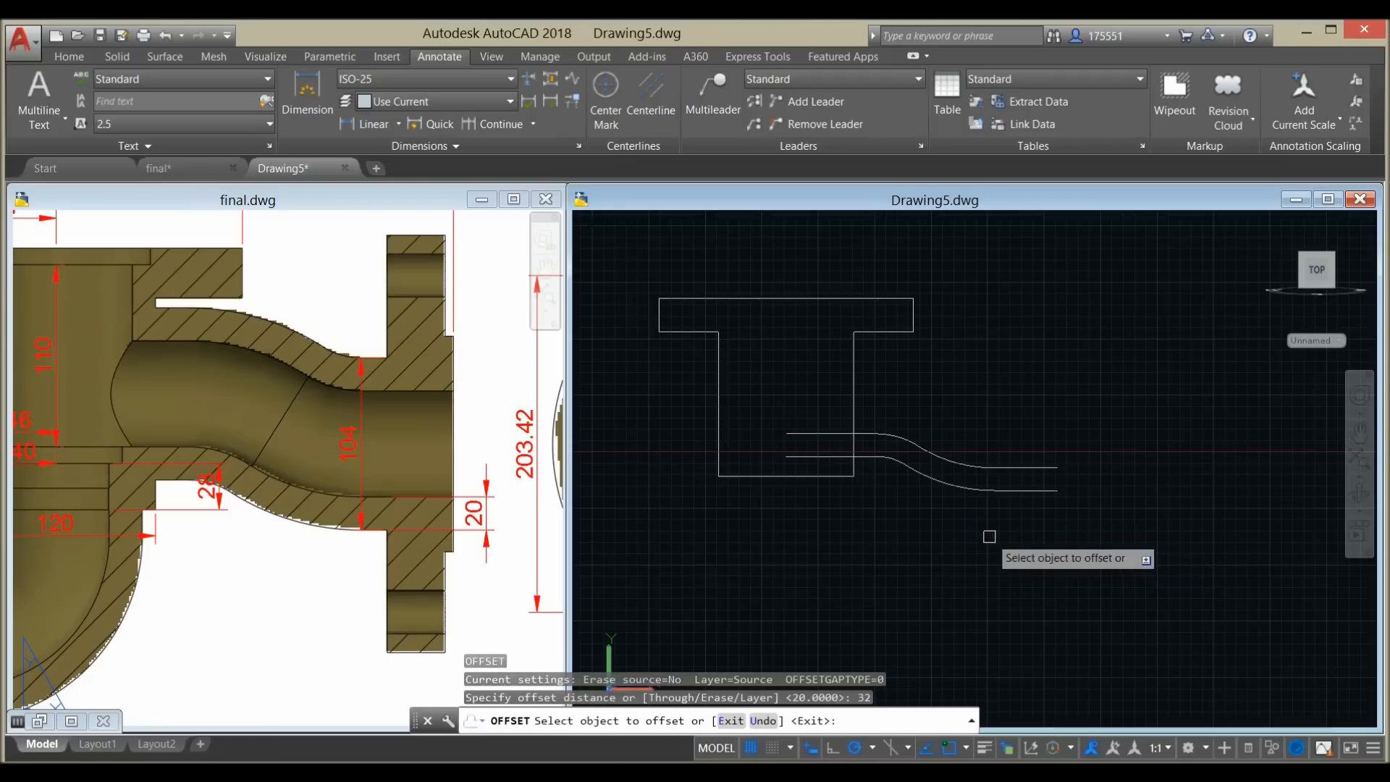
click(1014, 468)
right_click(1014, 406)
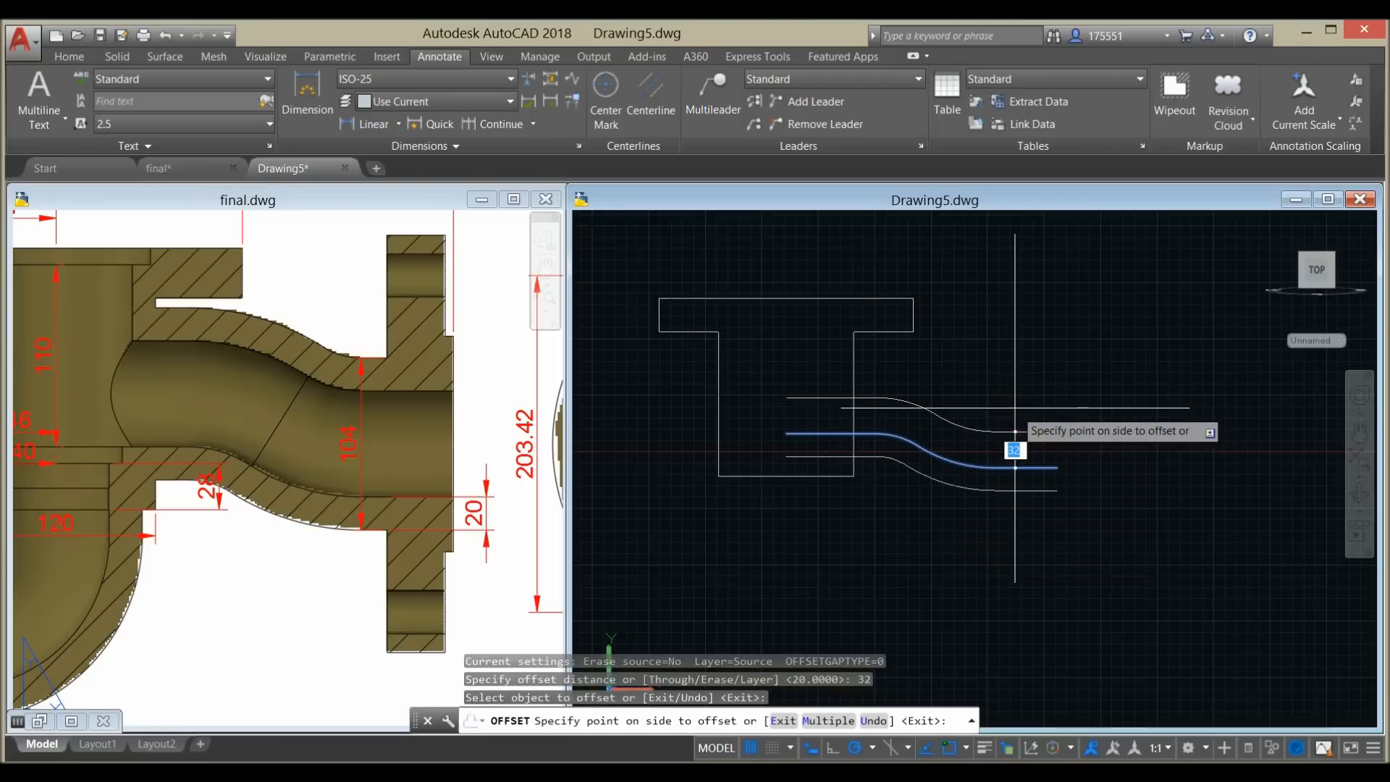
click(1035, 416)
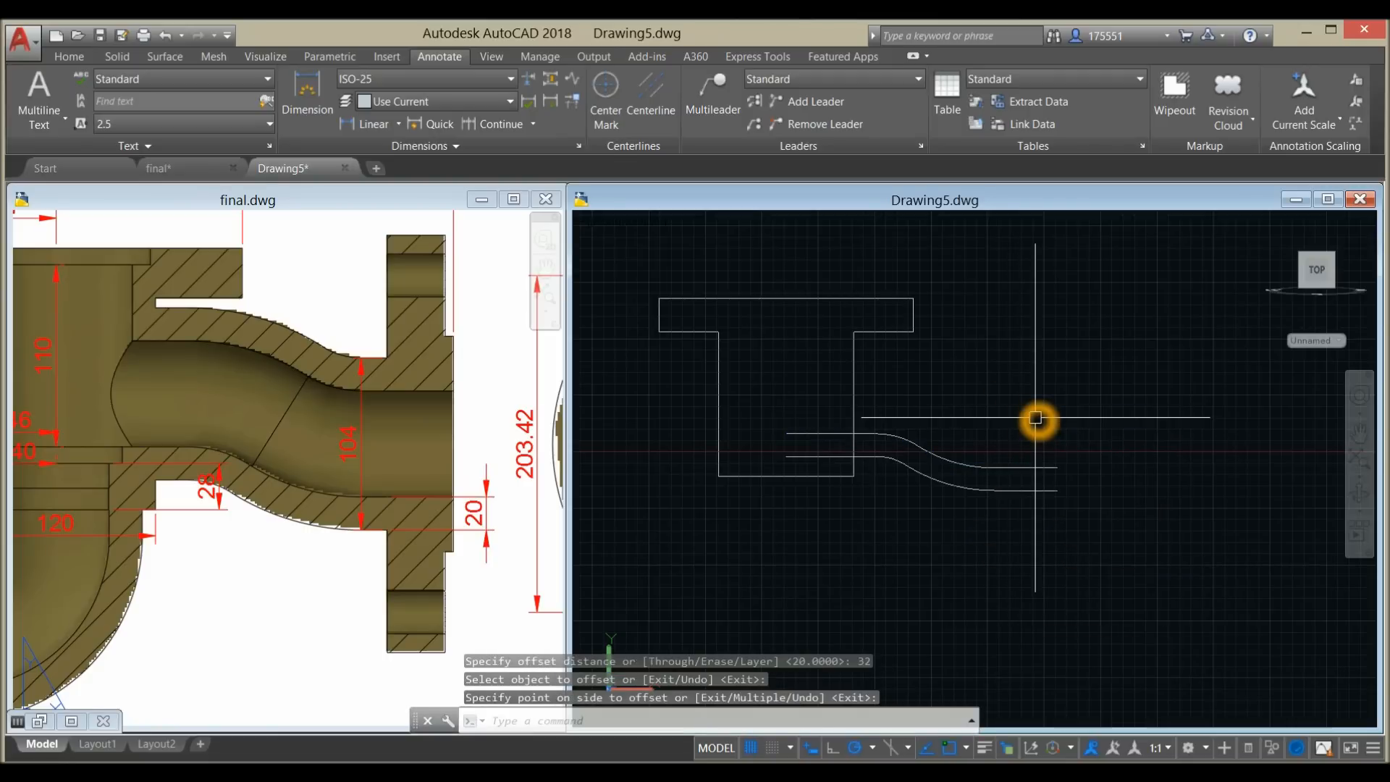
key(Return)
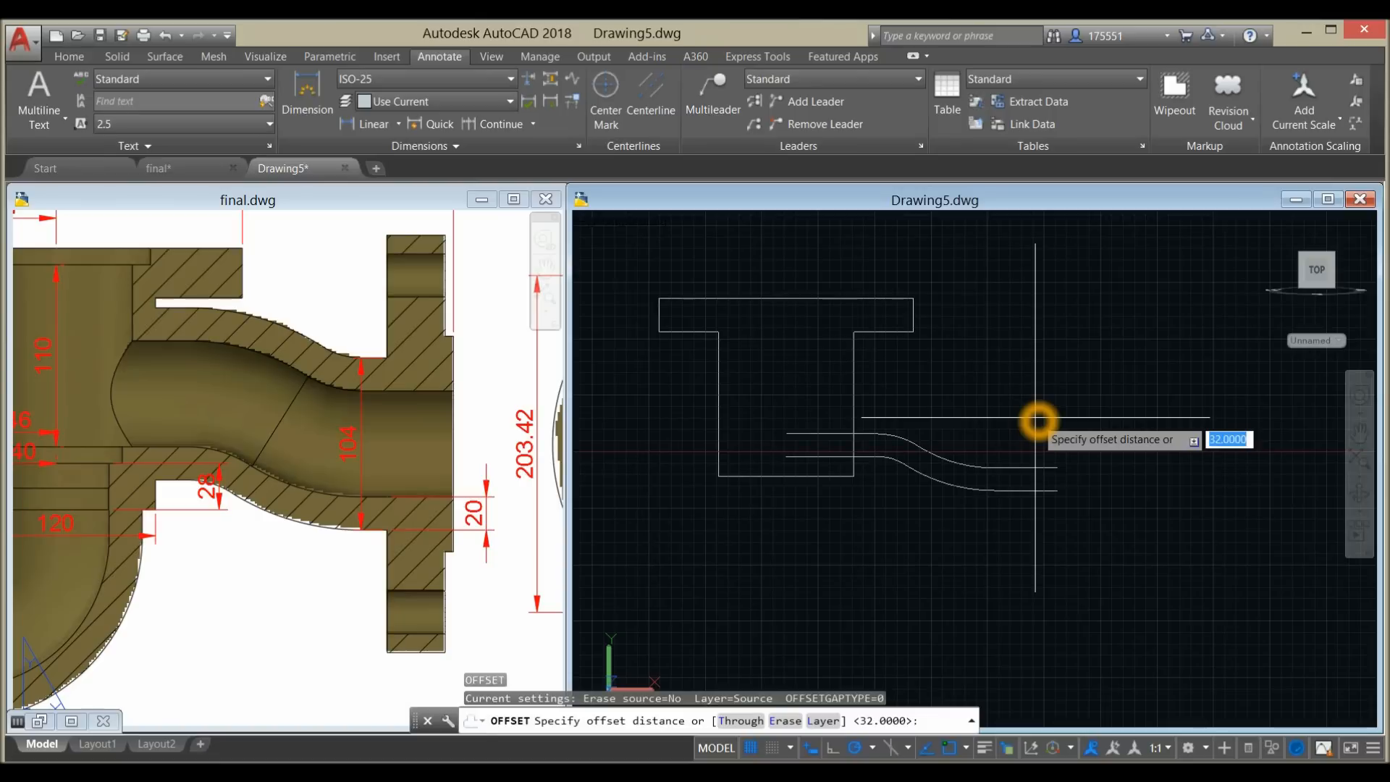
key(Return)
click(1012, 468)
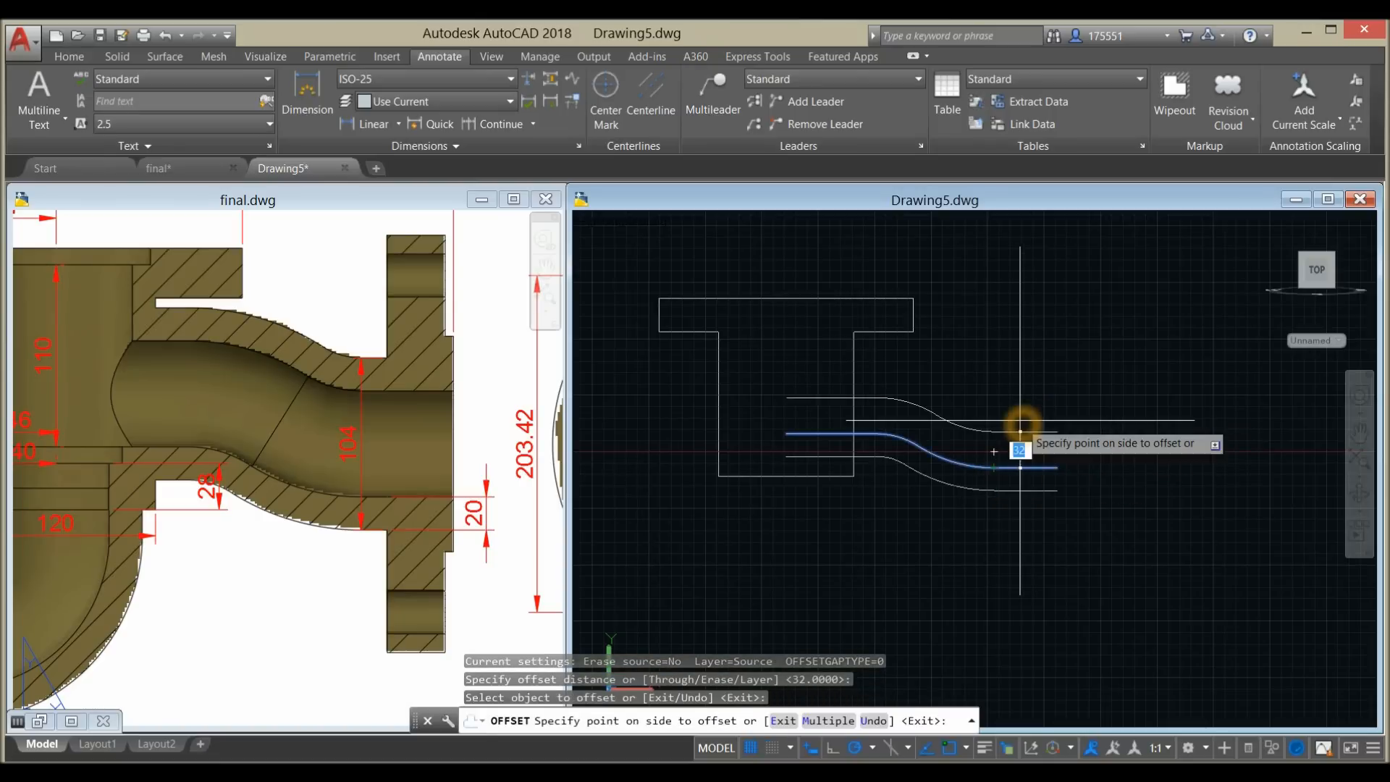
click(1023, 418)
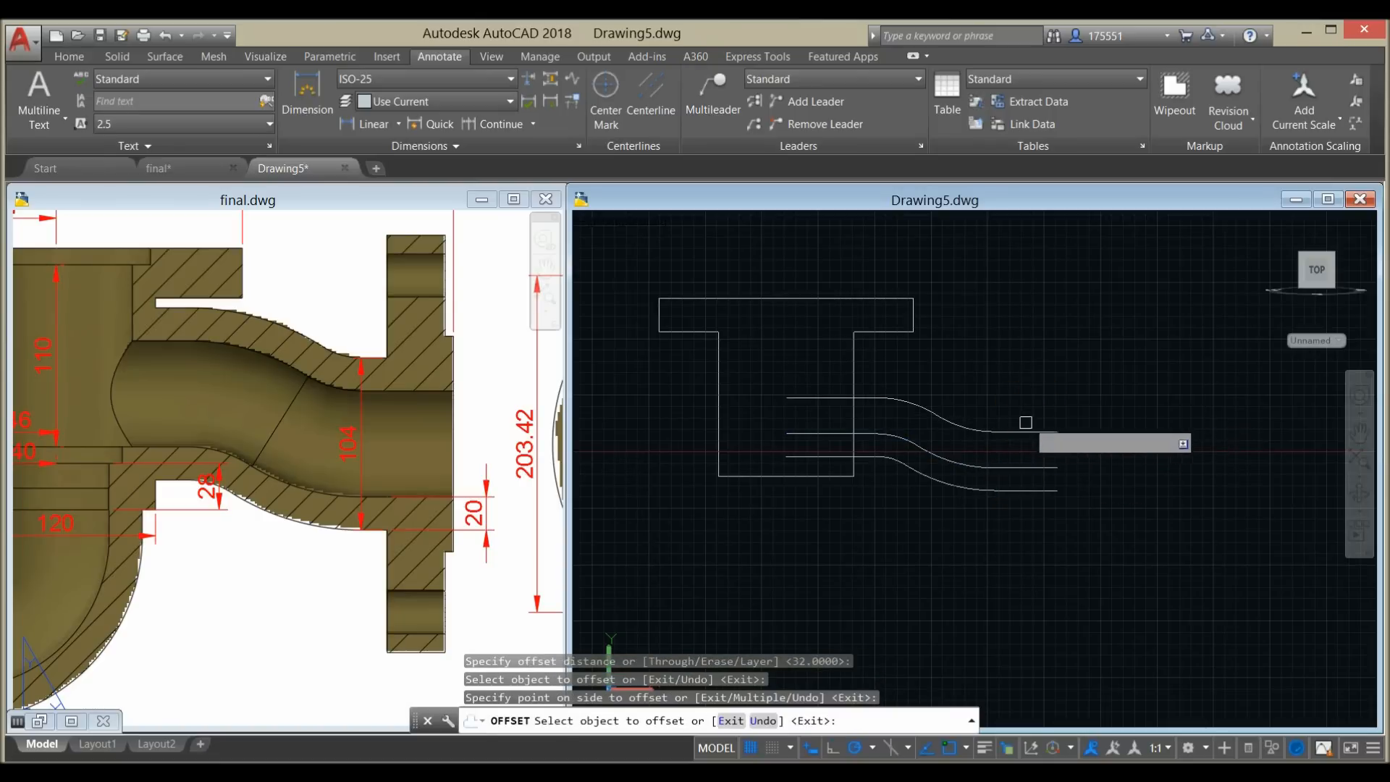
- Offset the pipe centreline by the same 32 upward to form the upper inner wall curve
click(1026, 434)
click(1024, 384)
right_click(1061, 378)
click(1079, 386)
- Offset the upper inner wall curve by 20 upward to form the pipe's upper outer wall
text(o)
key(Return)
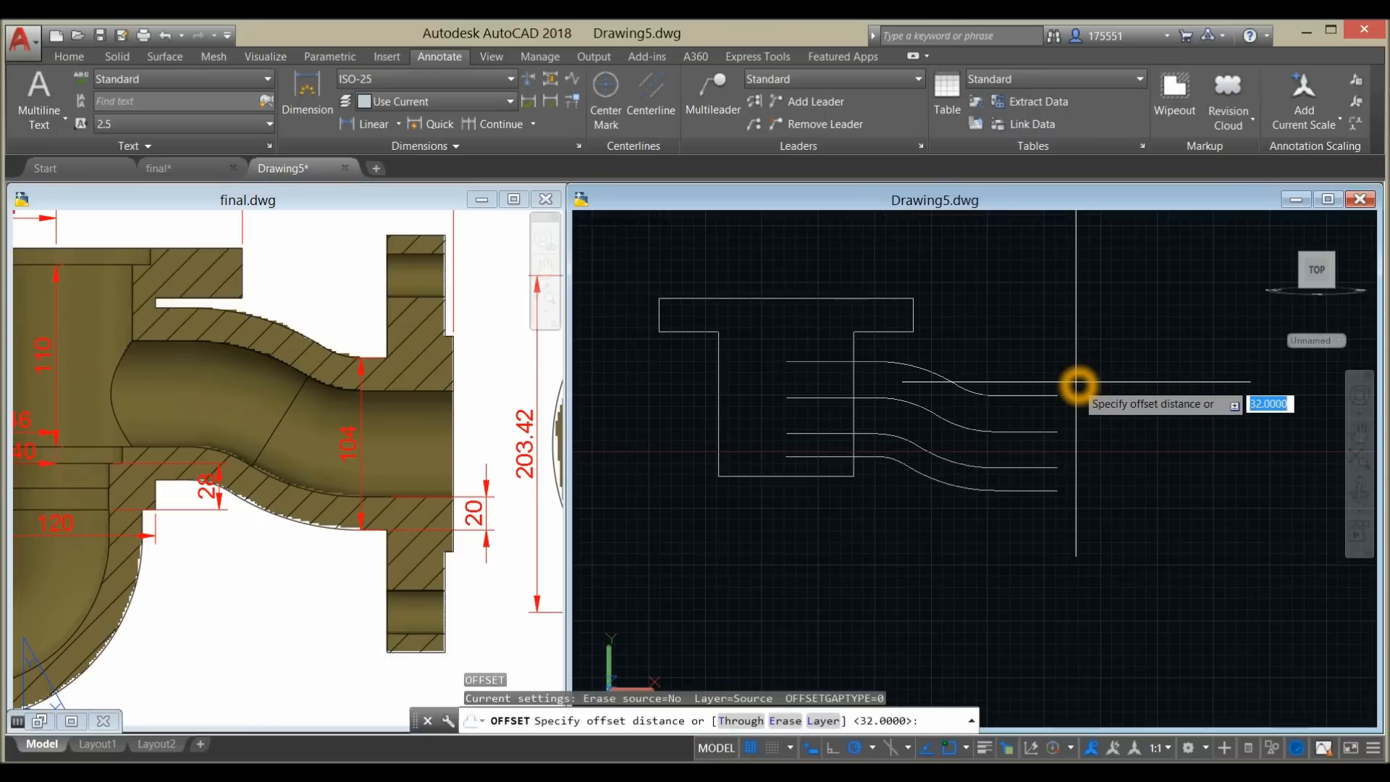
key(Return)
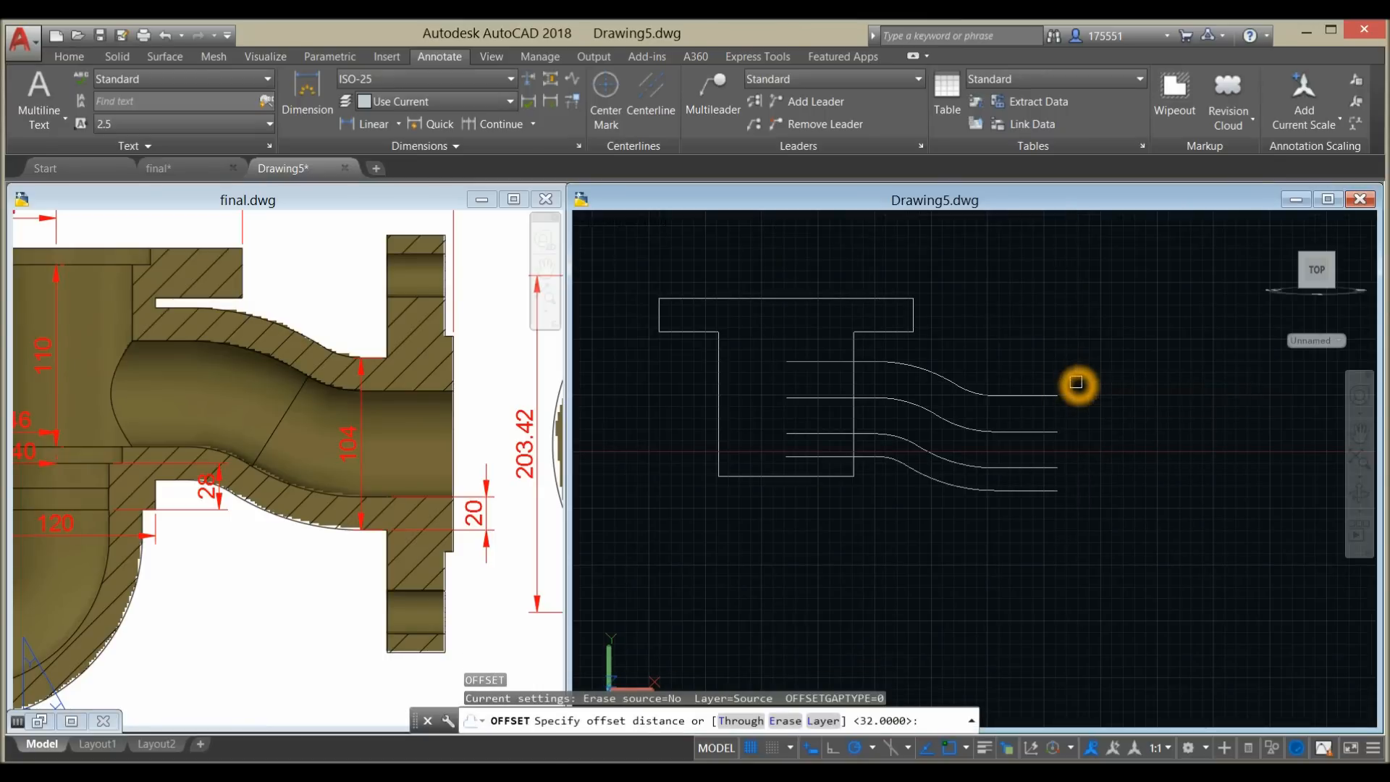
click(1037, 395)
click(1036, 365)
right_click(1037, 364)
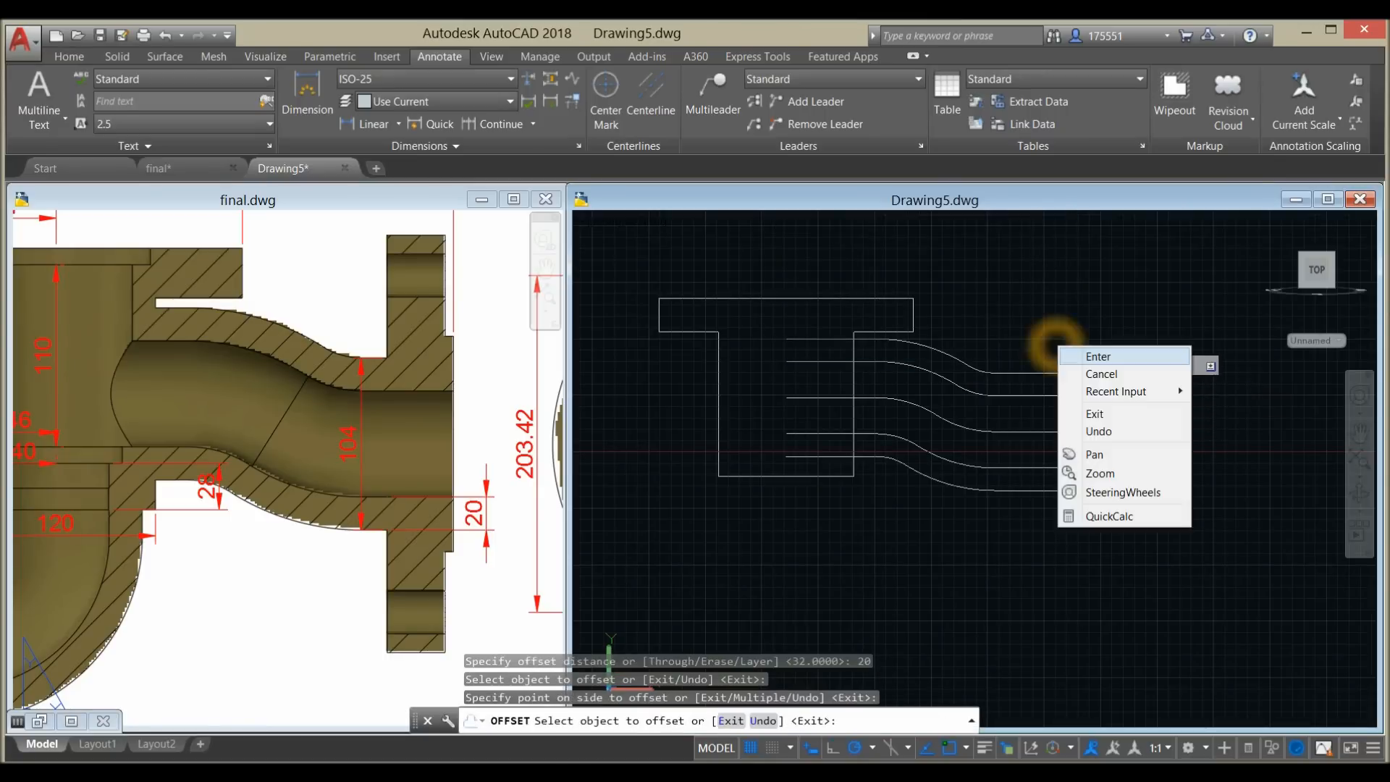
click(1079, 457)
drag(1027, 481, 990, 475)
key(Escape)
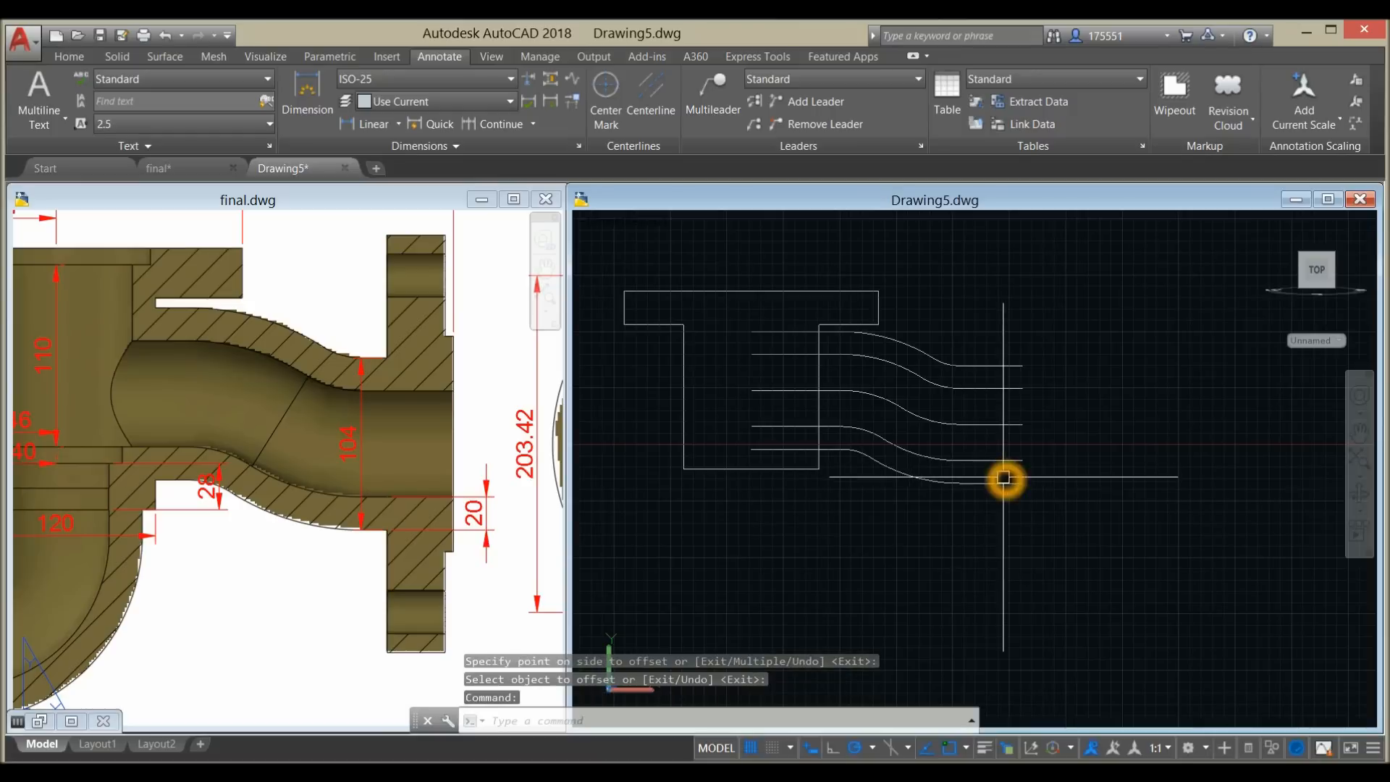
- Draw a circle of radius 52 centred on the outlet end of the pipe centreline, reaching the outer wall curve
click(425, 561)
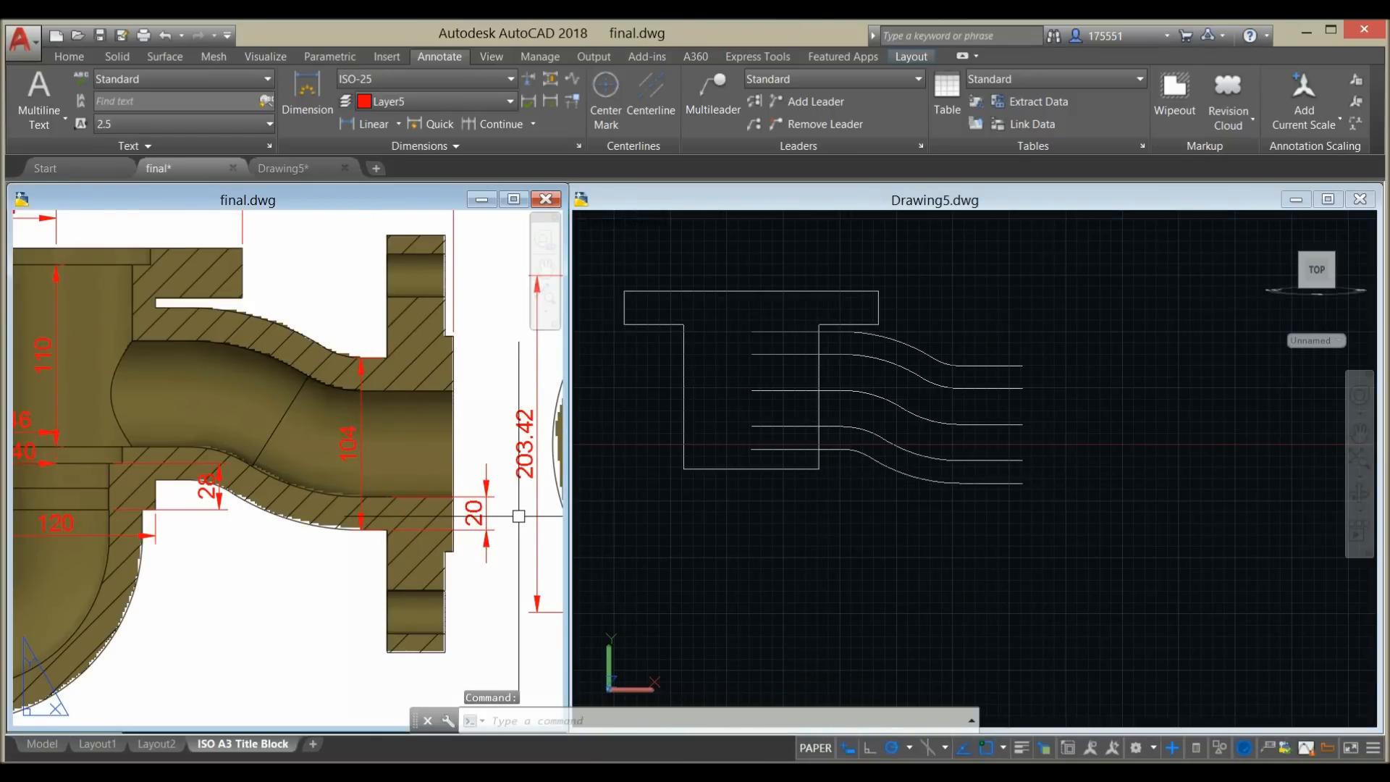
click(1047, 580)
text(c)
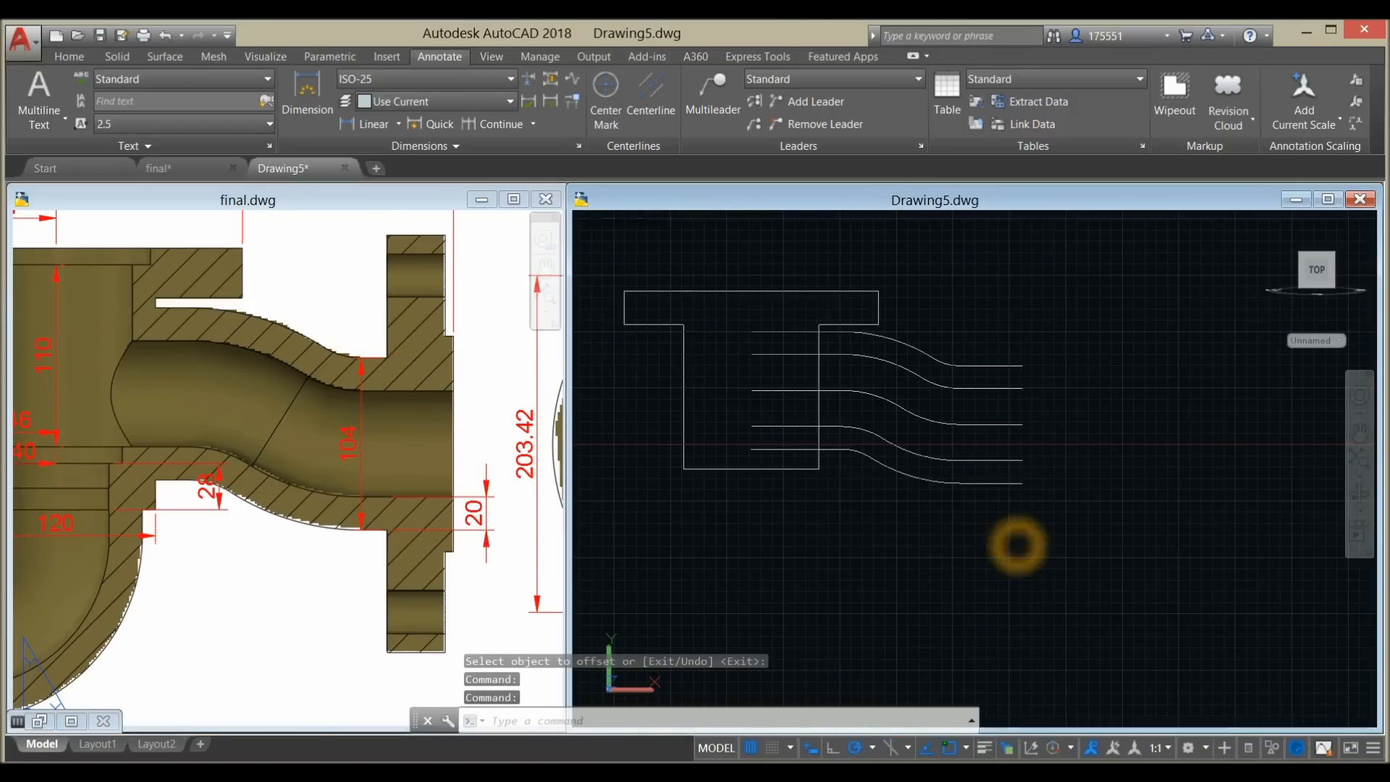
key(Return)
click(1021, 425)
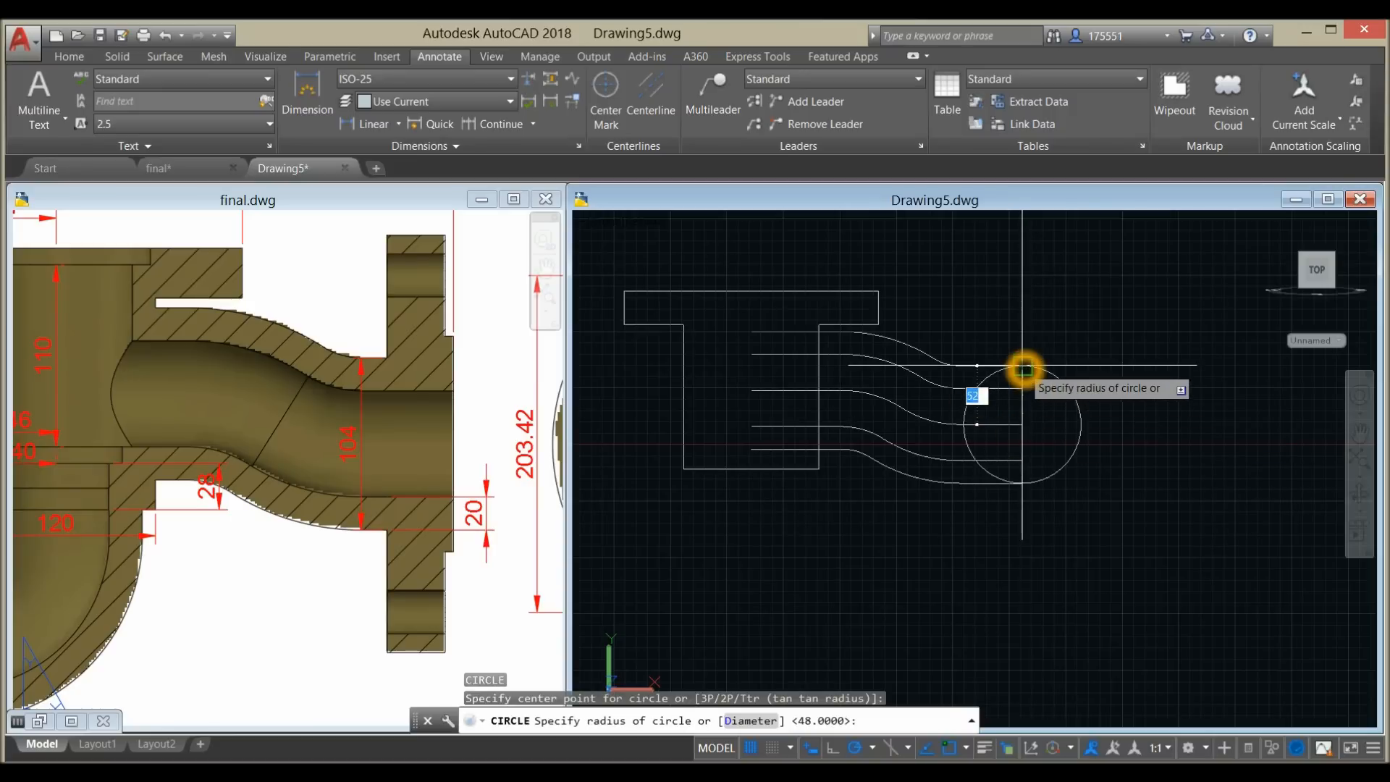
click(1040, 372)
click(1041, 373)
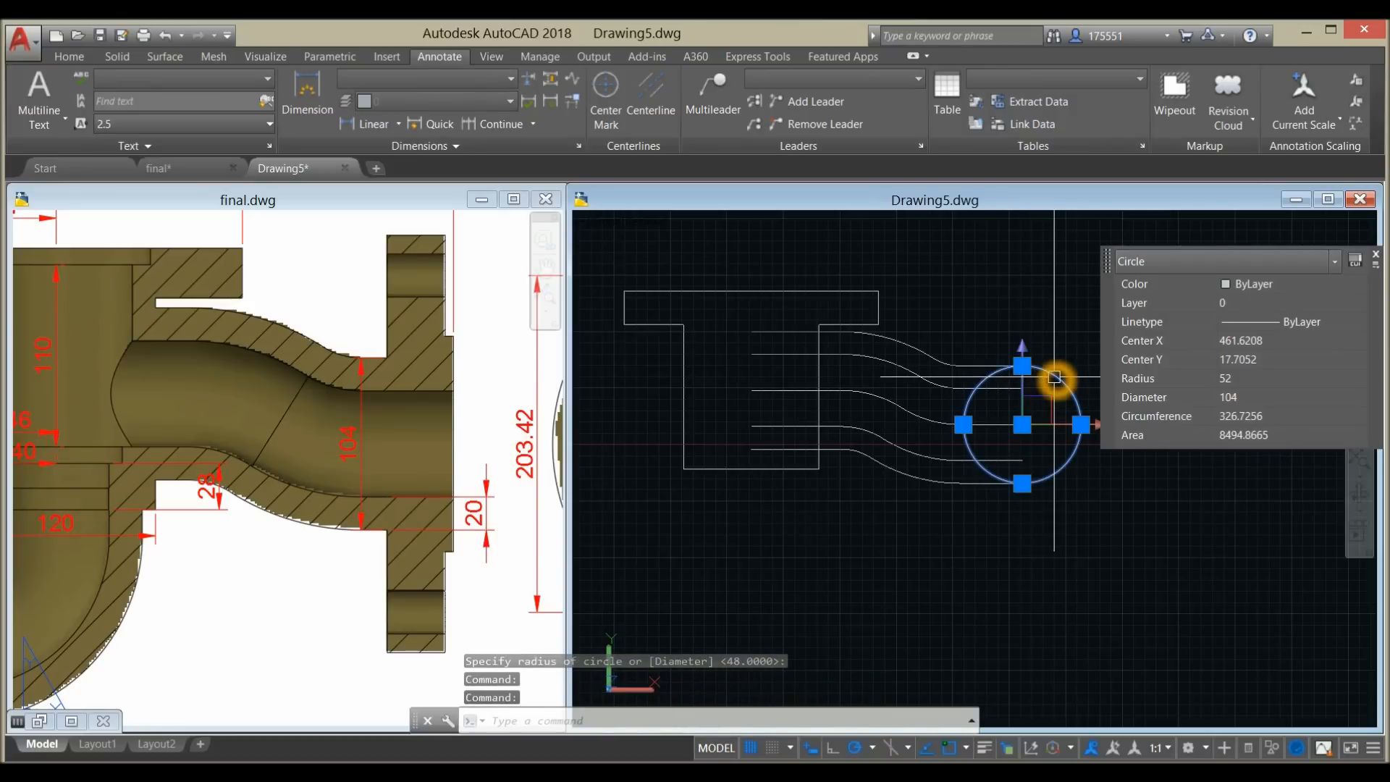
key(Escape)
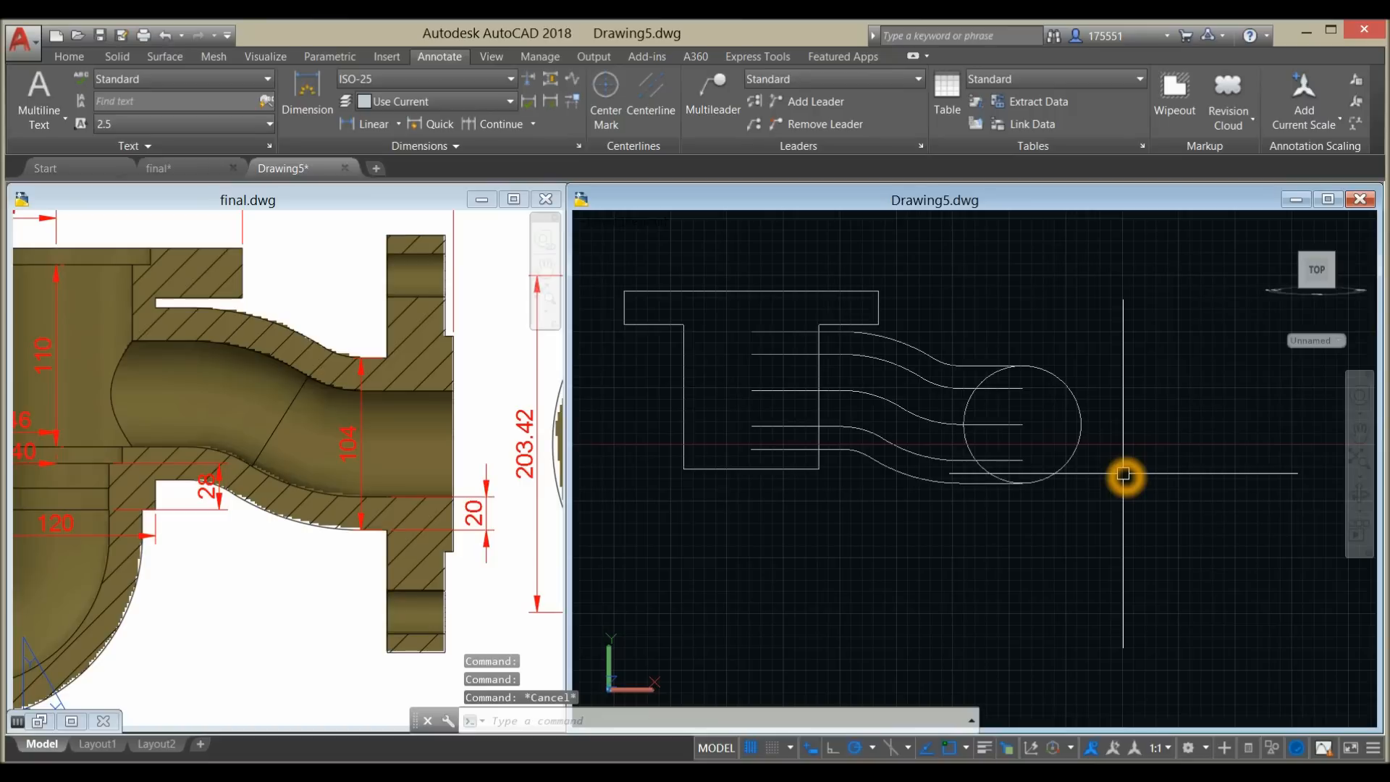
- Draw a concentric circle of radius 32 at the centreline's outlet end, reaching the inner wall curve
key(Return)
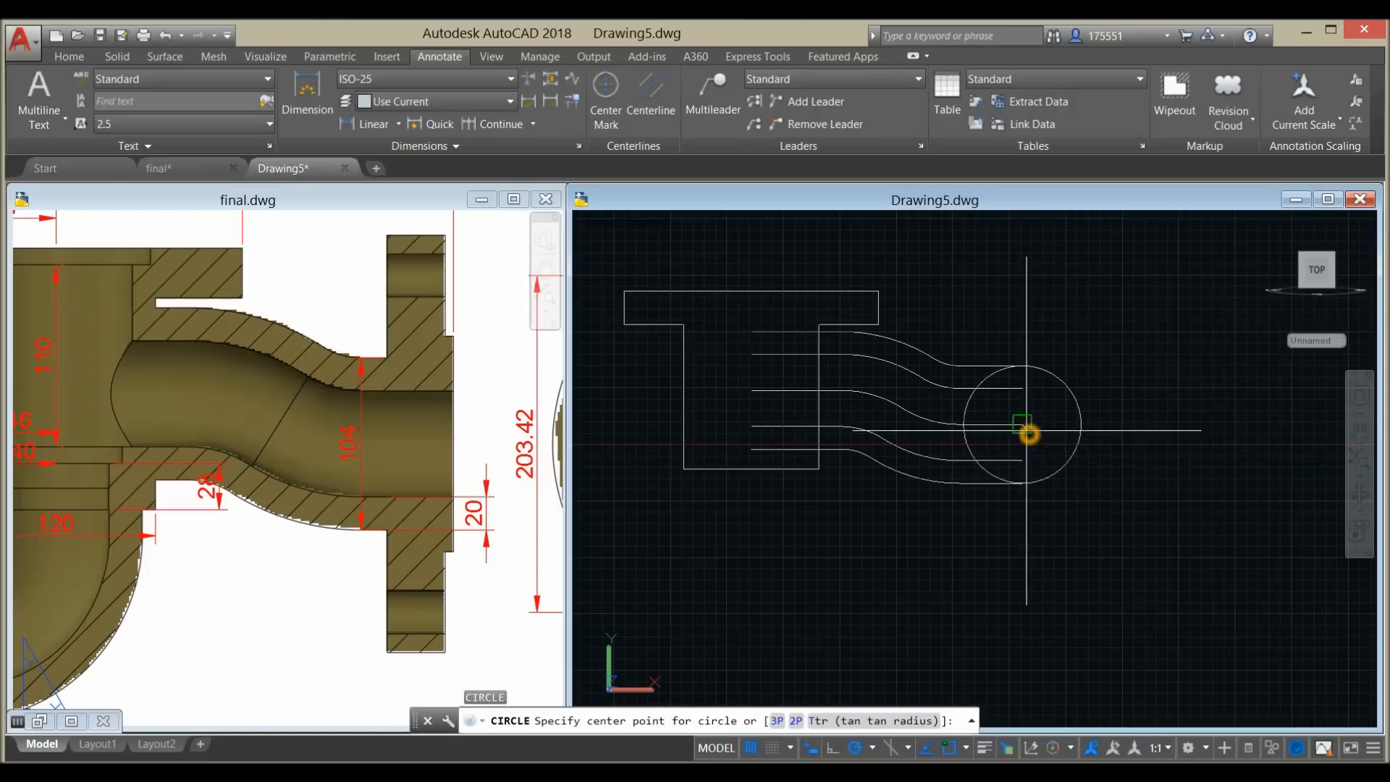
click(1022, 425)
click(1027, 398)
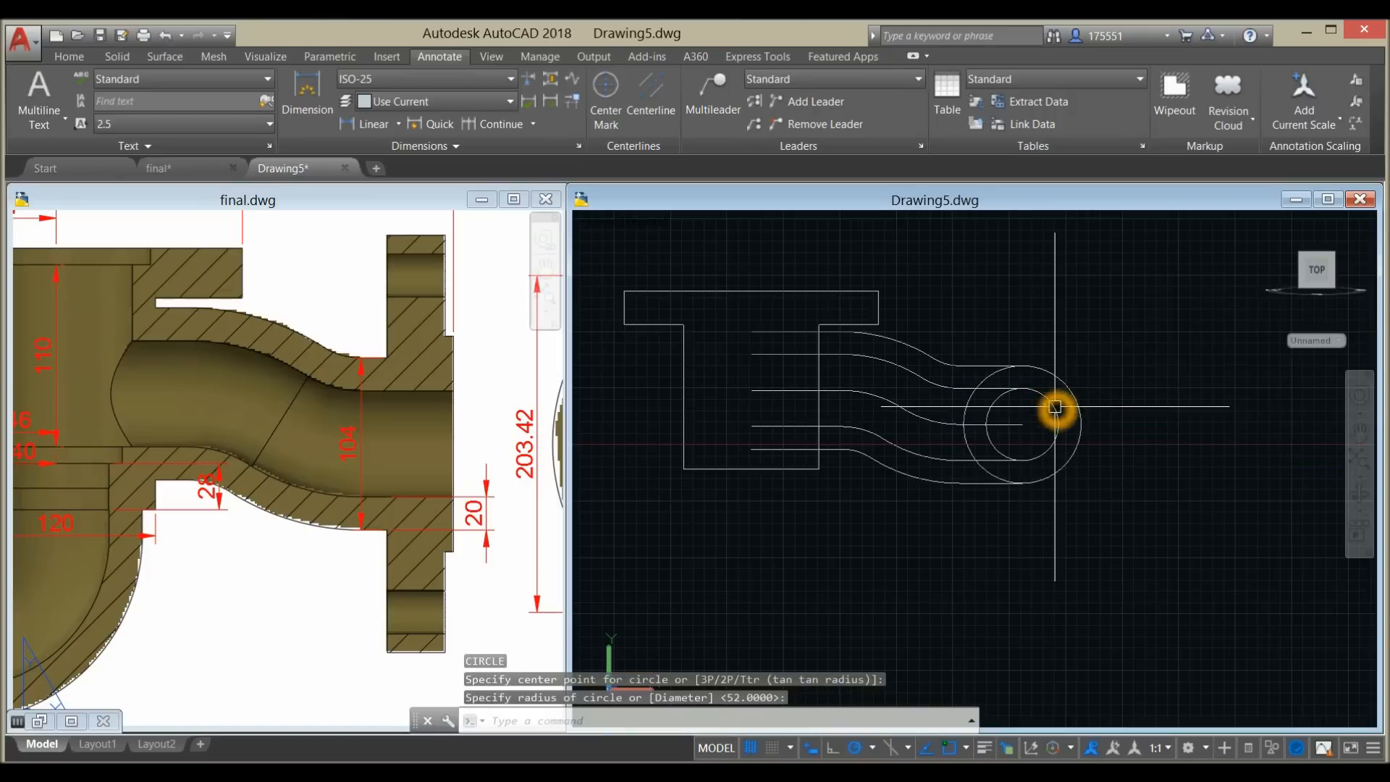
click(1056, 407)
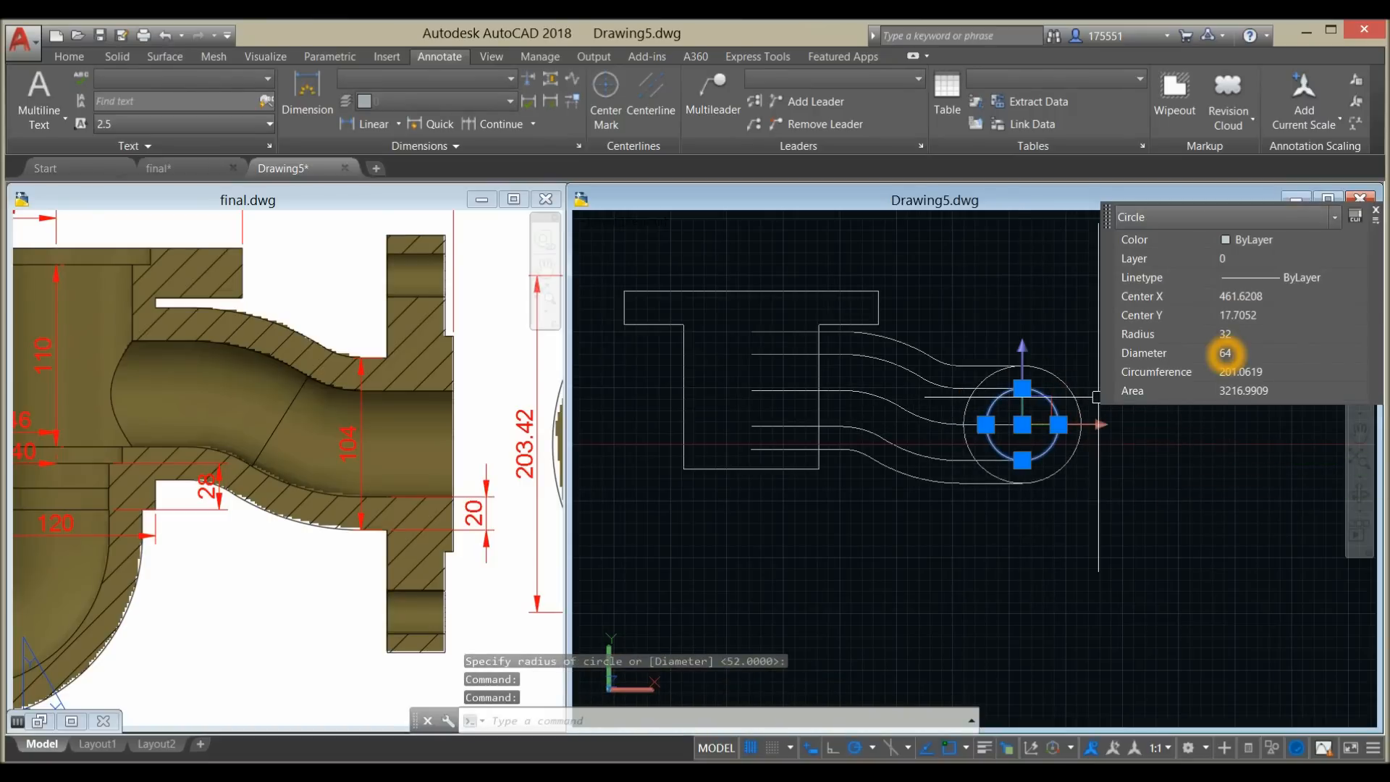
key(Escape)
middle_drag(981, 518, 1034, 510)
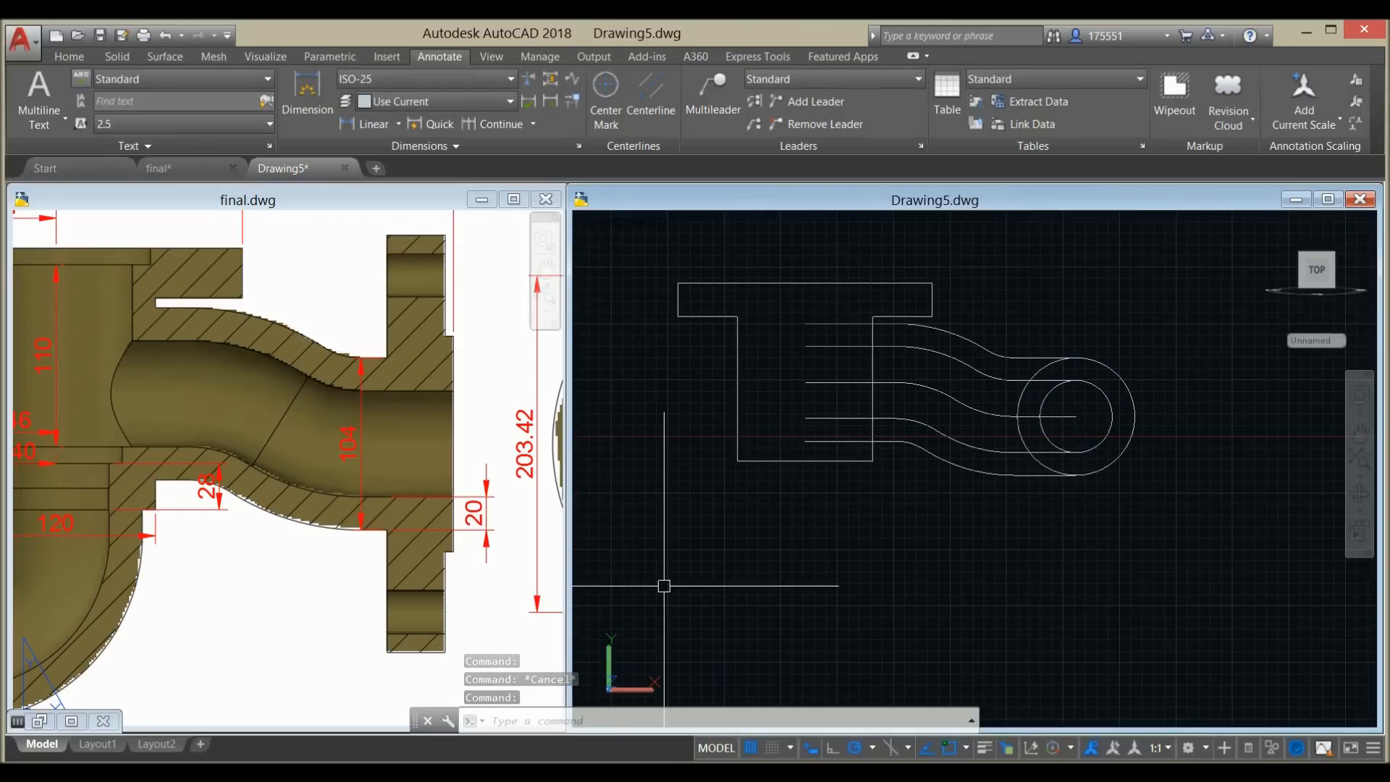
- Sweep both concentric circles as solids along the S-shaped pipe centreline
click(70, 57)
click(71, 116)
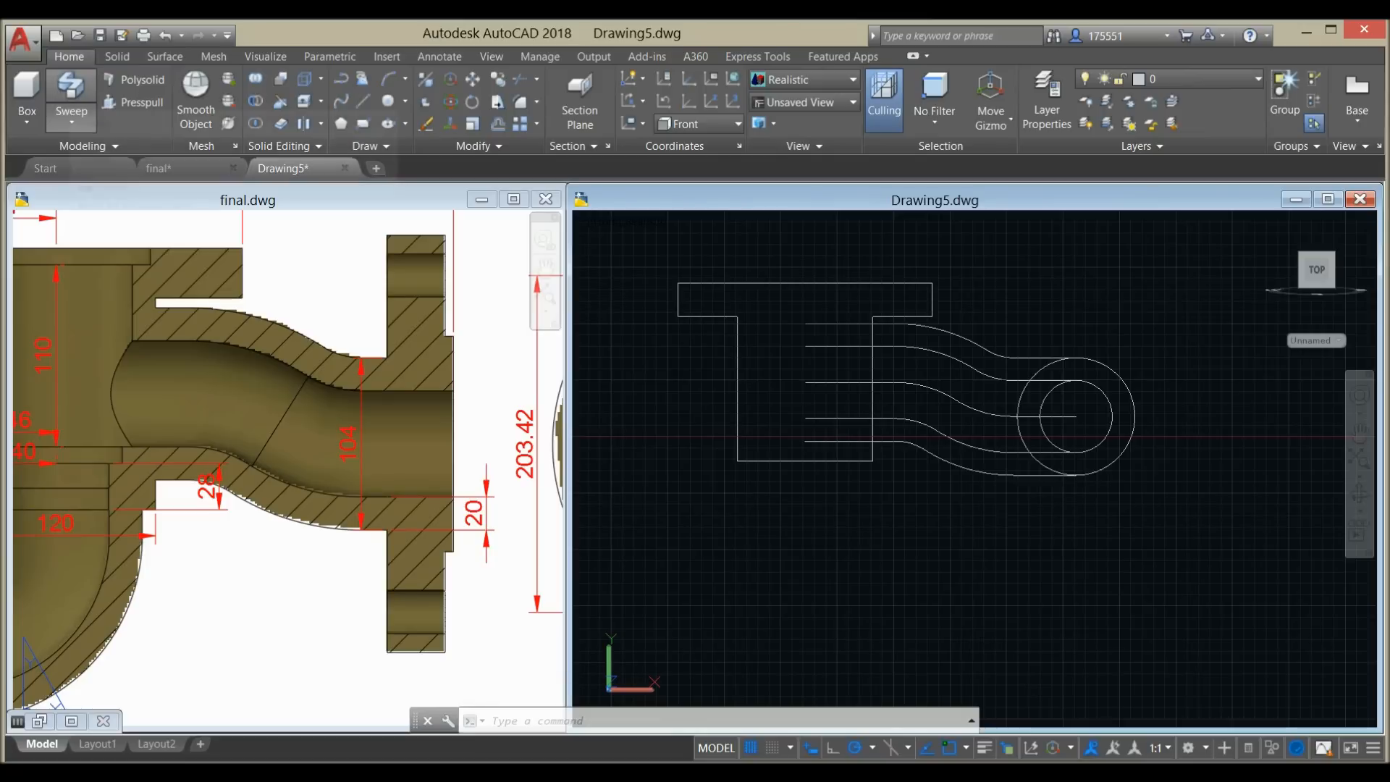
click(71, 121)
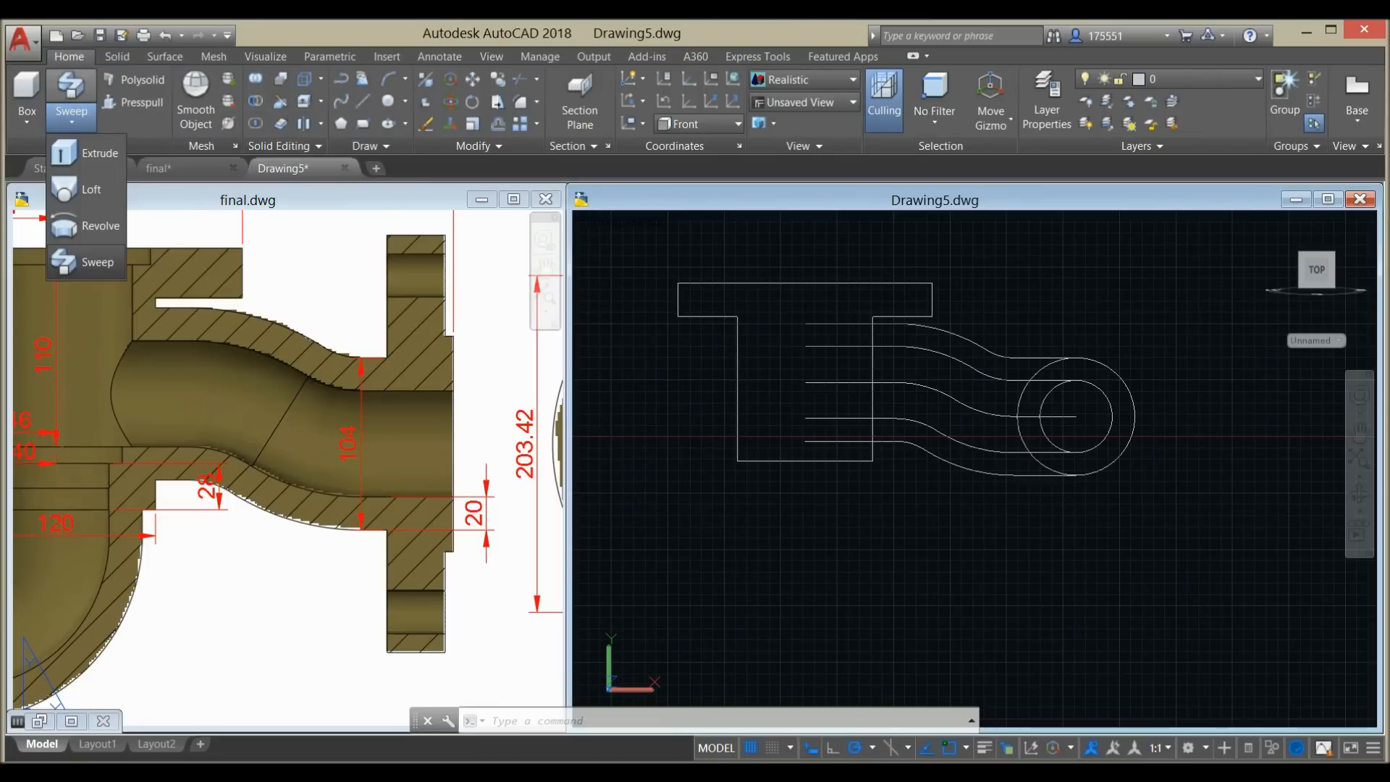
key(Escape)
click(71, 122)
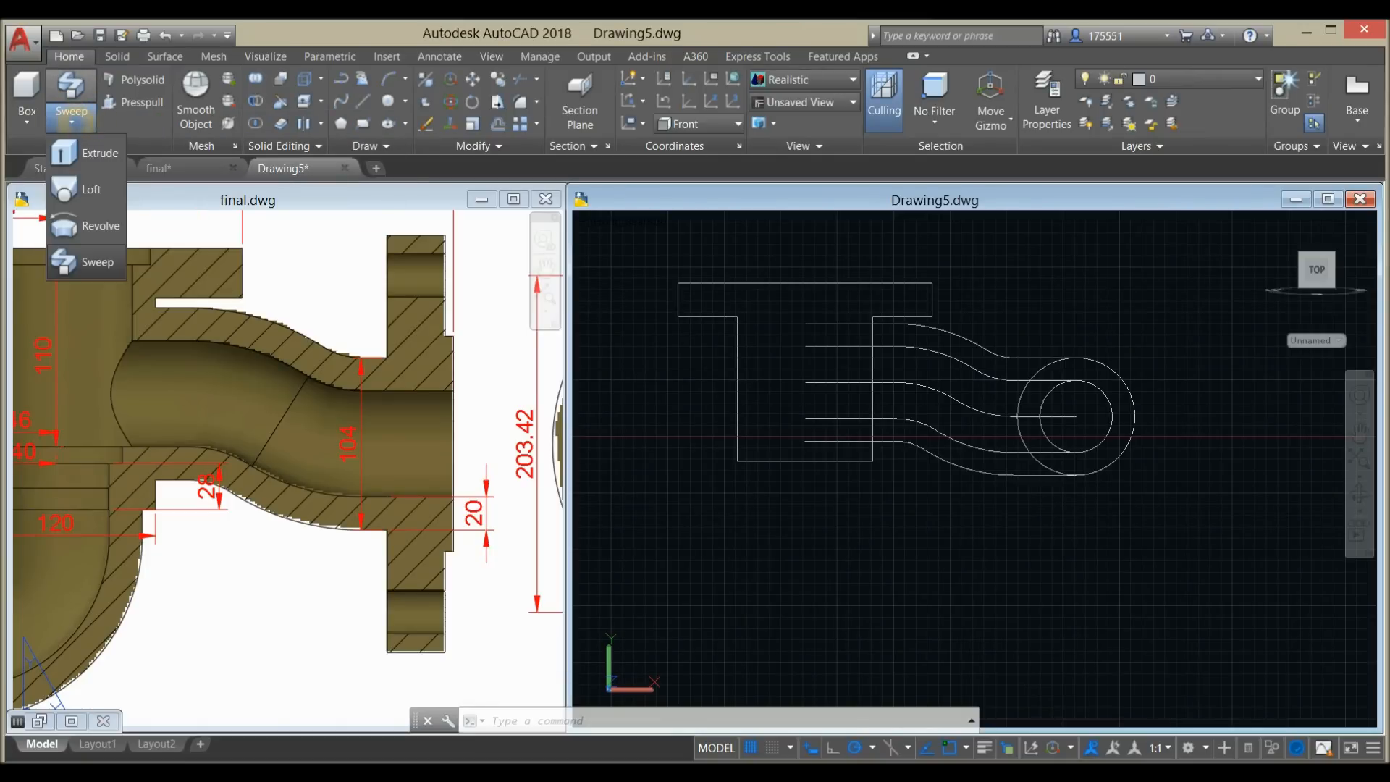
click(96, 265)
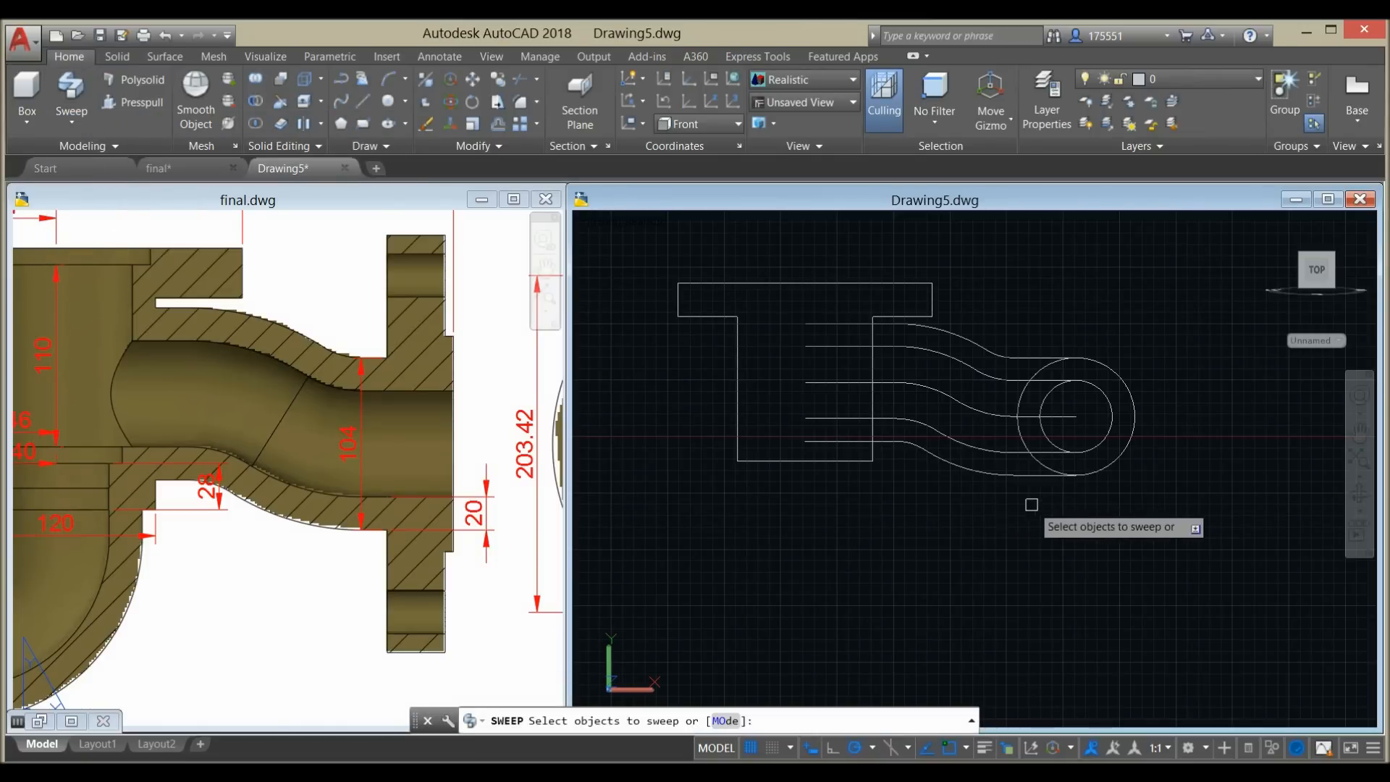
click(1048, 433)
click(1018, 429)
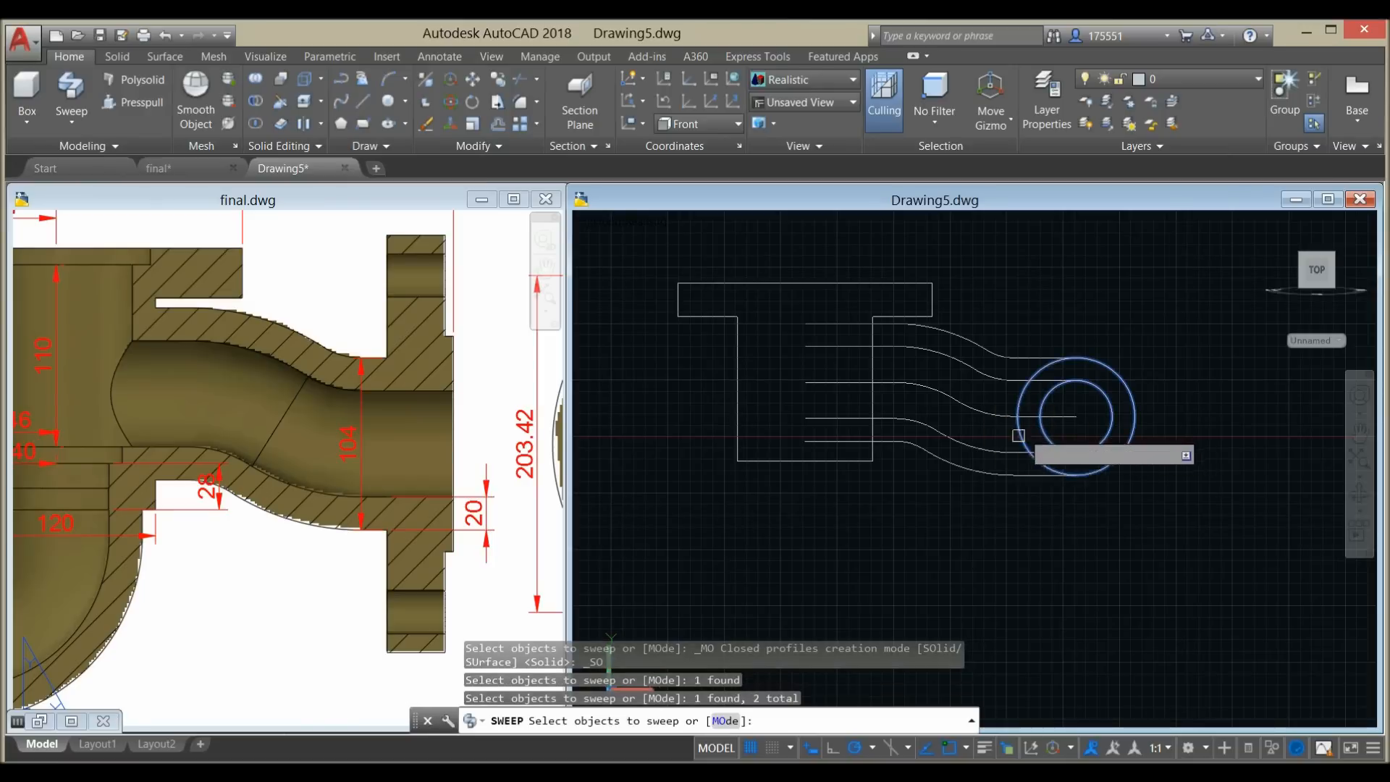
right_click(984, 490)
click(1003, 501)
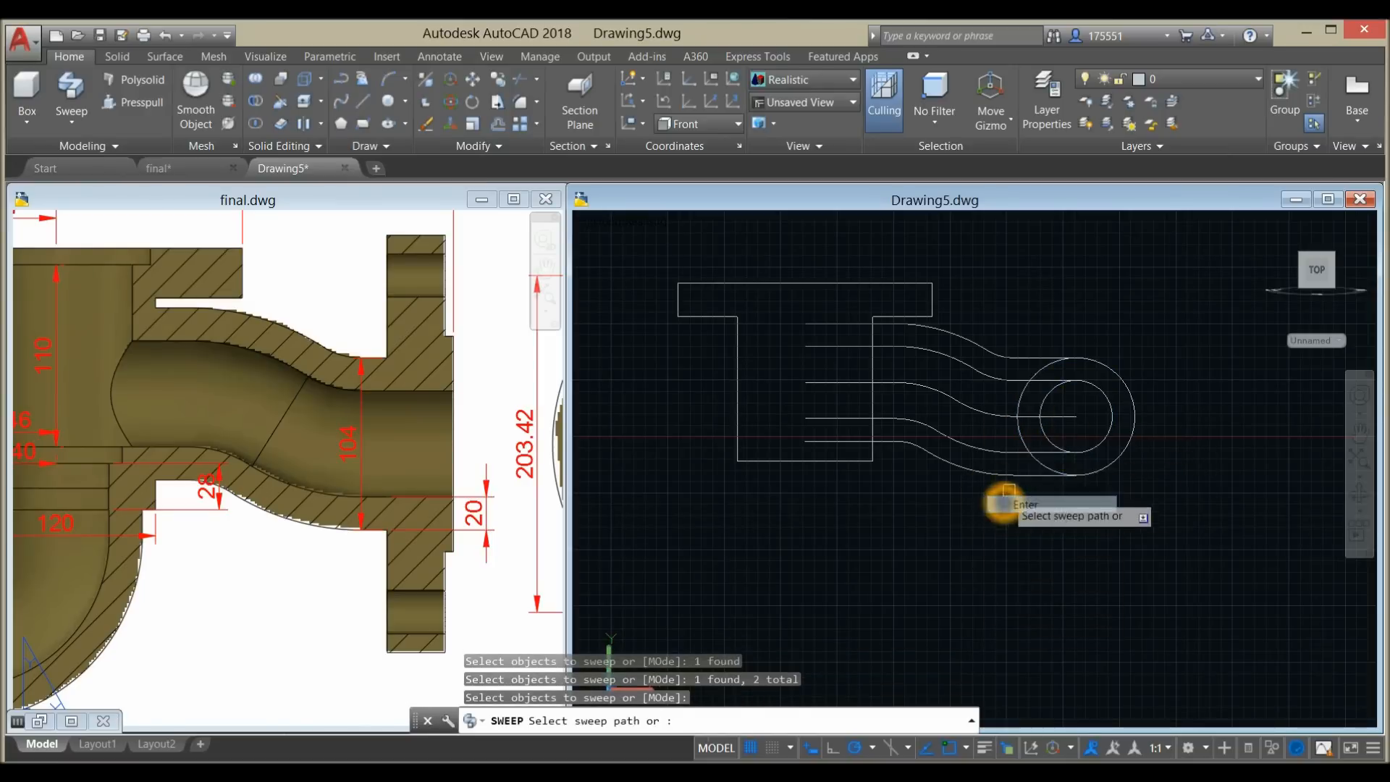
click(1071, 418)
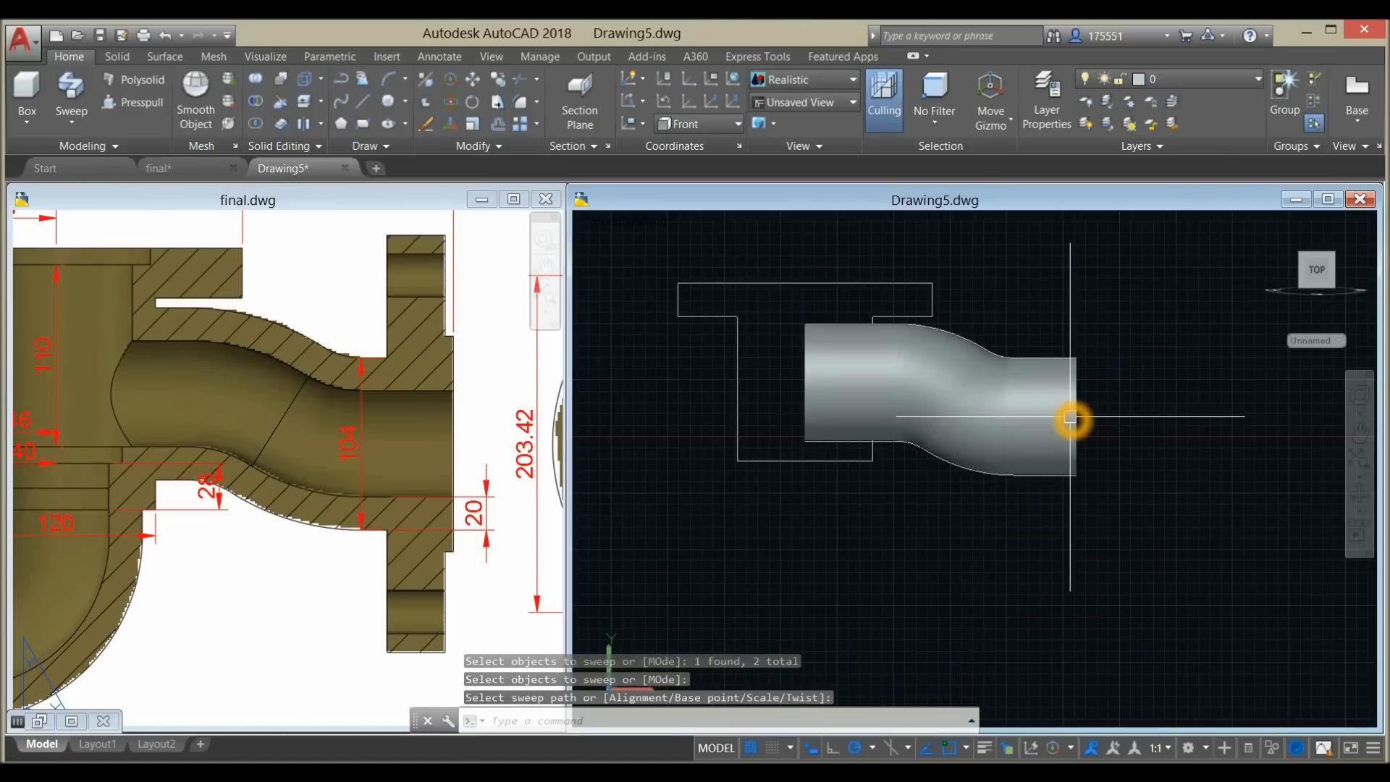
- Select the inner swept solid at the pipe's outlet end and assign it to Layer1
shift+middle_drag(1089, 446, 1017, 480)
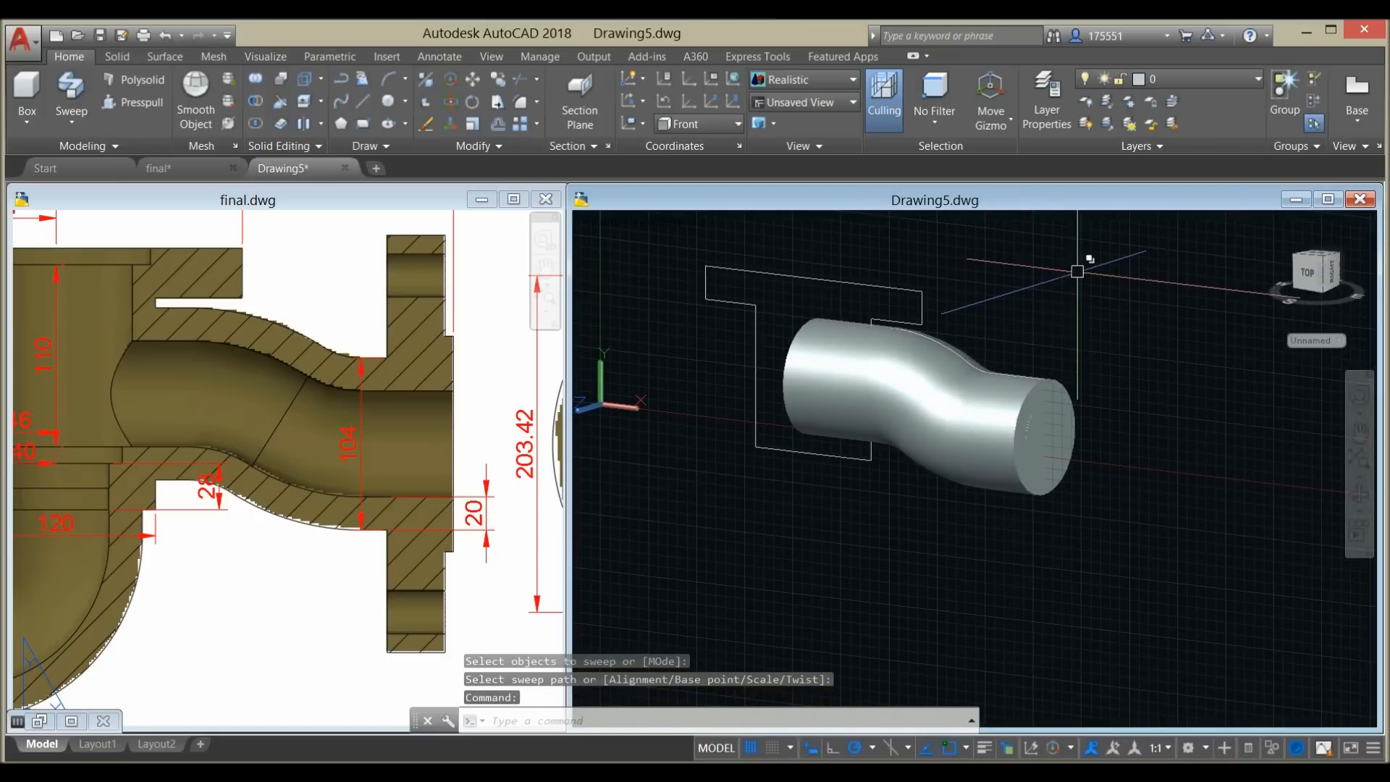
scroll(1037, 436, up, 4)
click(1029, 425)
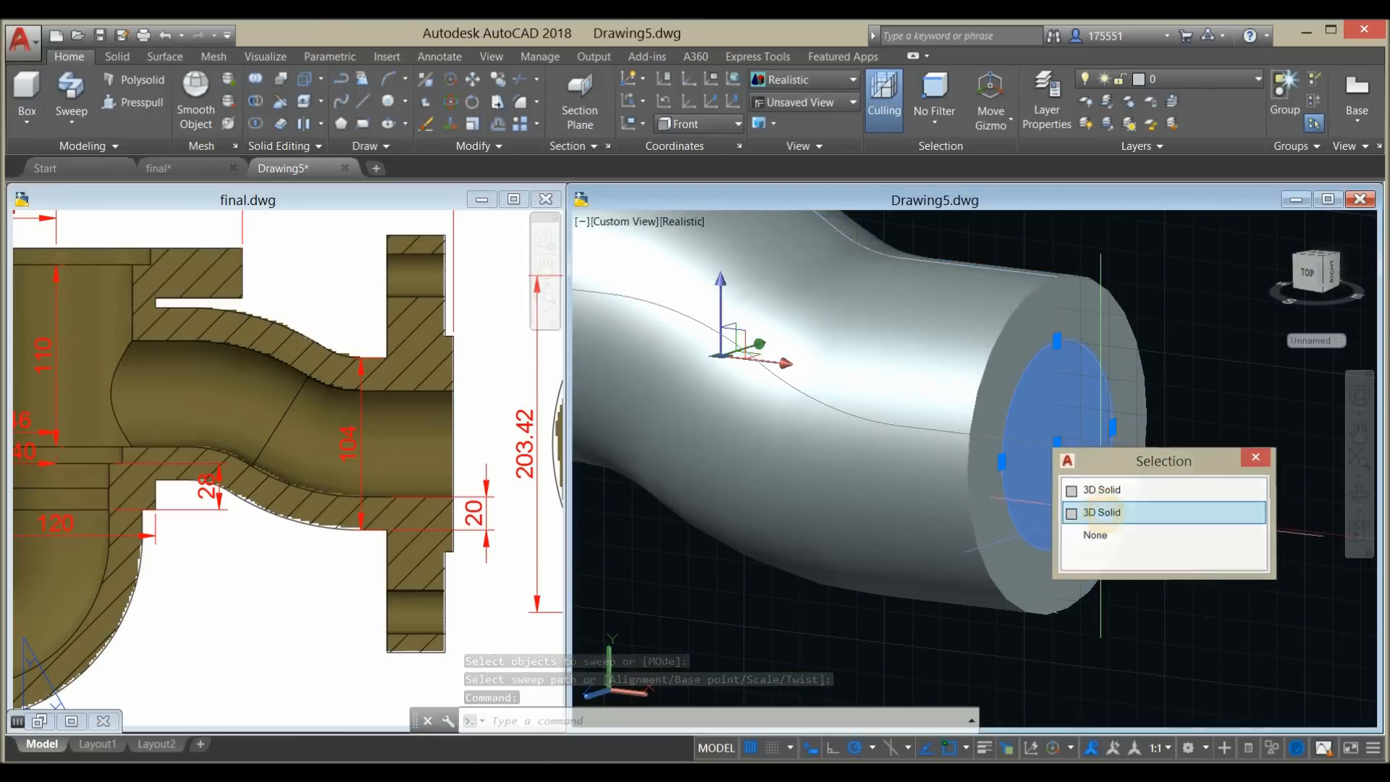
click(1115, 512)
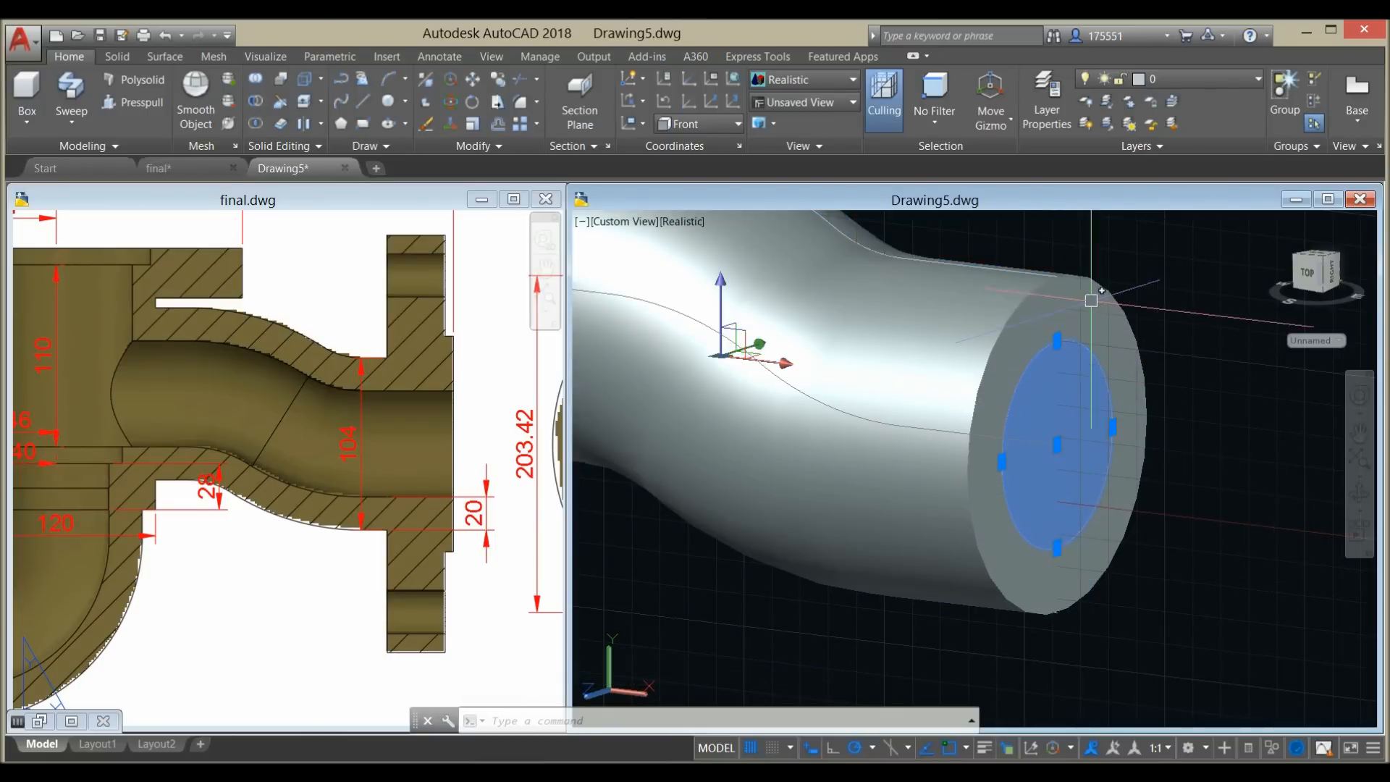
click(1173, 70)
click(1179, 123)
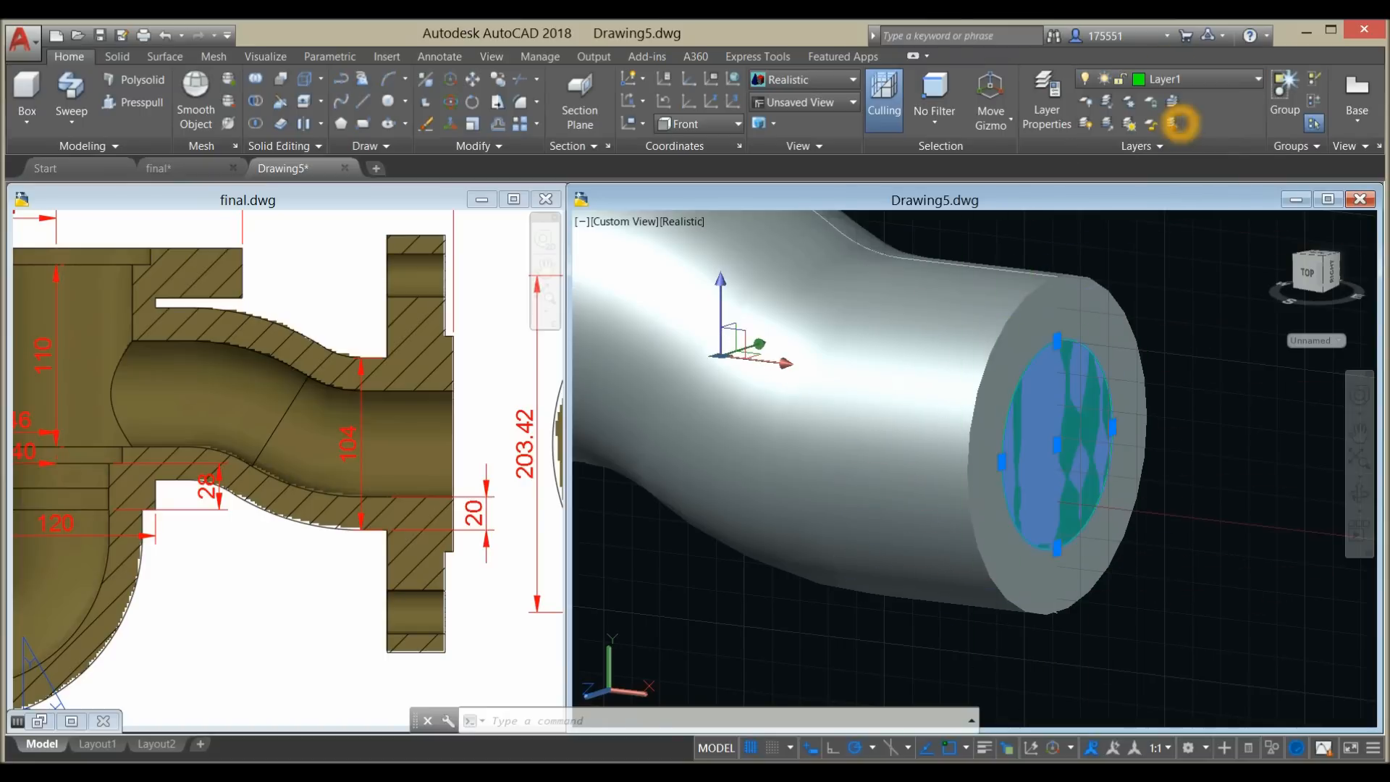
- Examine the outlet flange, its raised face and bolt holes in the pictorial view of final.dwg
key(Escape)
scroll(1015, 394, down, 6)
shift+middle_drag(1014, 397, 941, 467)
middle_drag(1056, 438, 964, 349)
scroll(972, 433, up, 4)
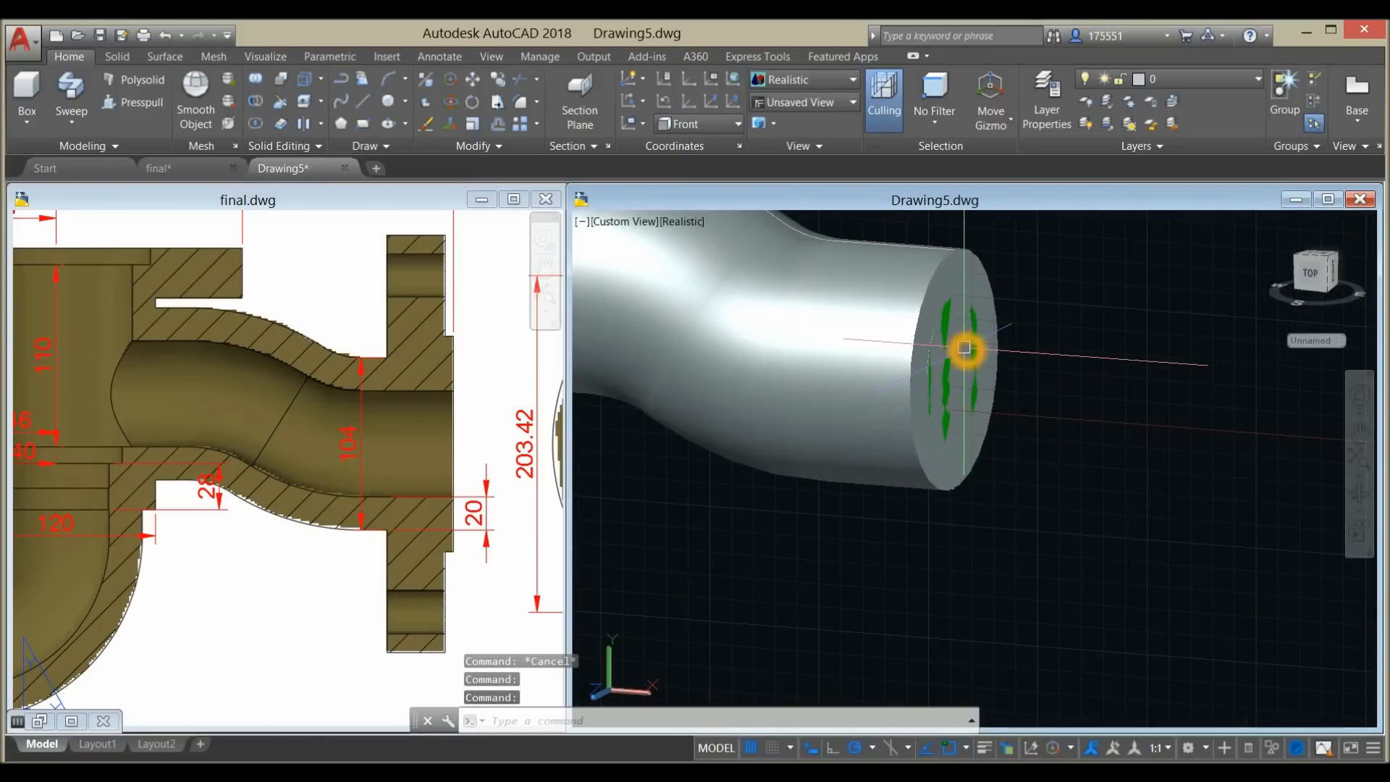
click(469, 434)
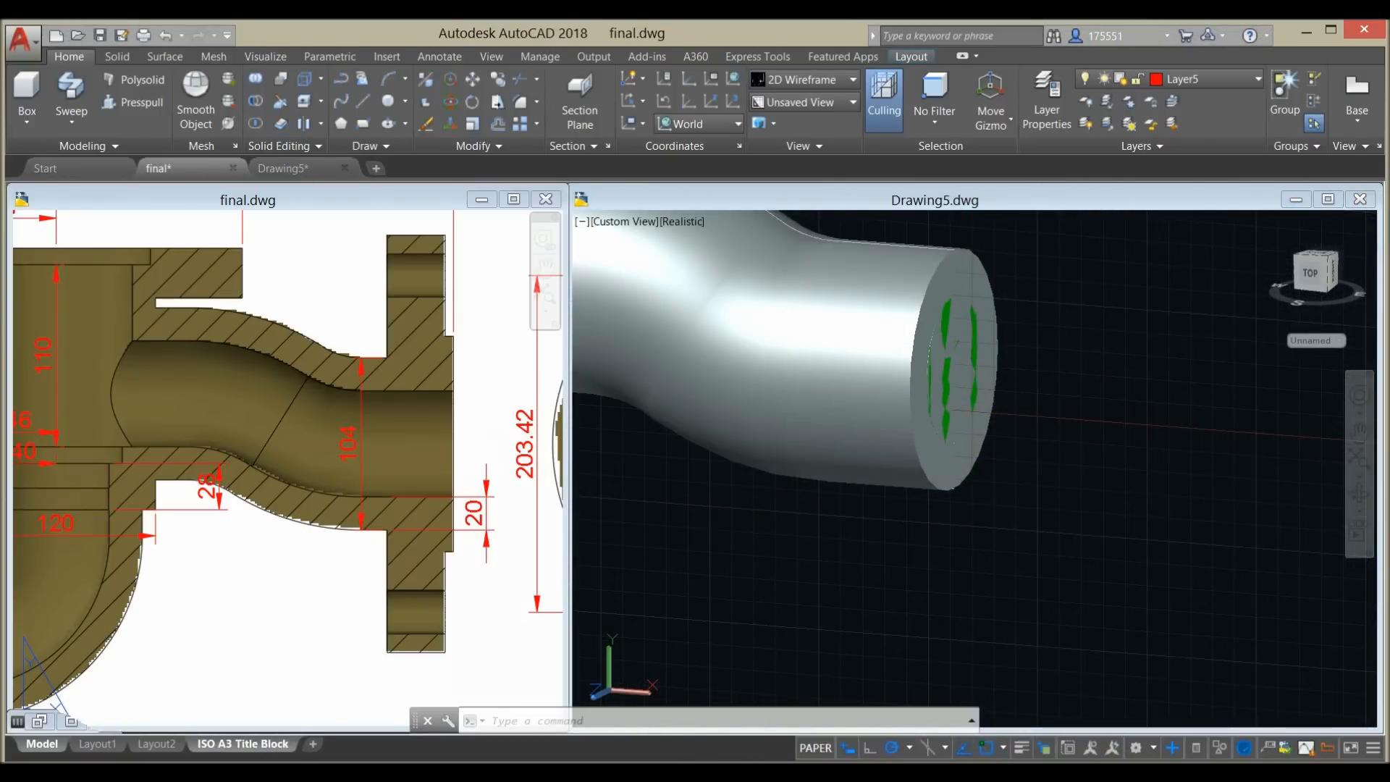
scroll(444, 320, up, 5)
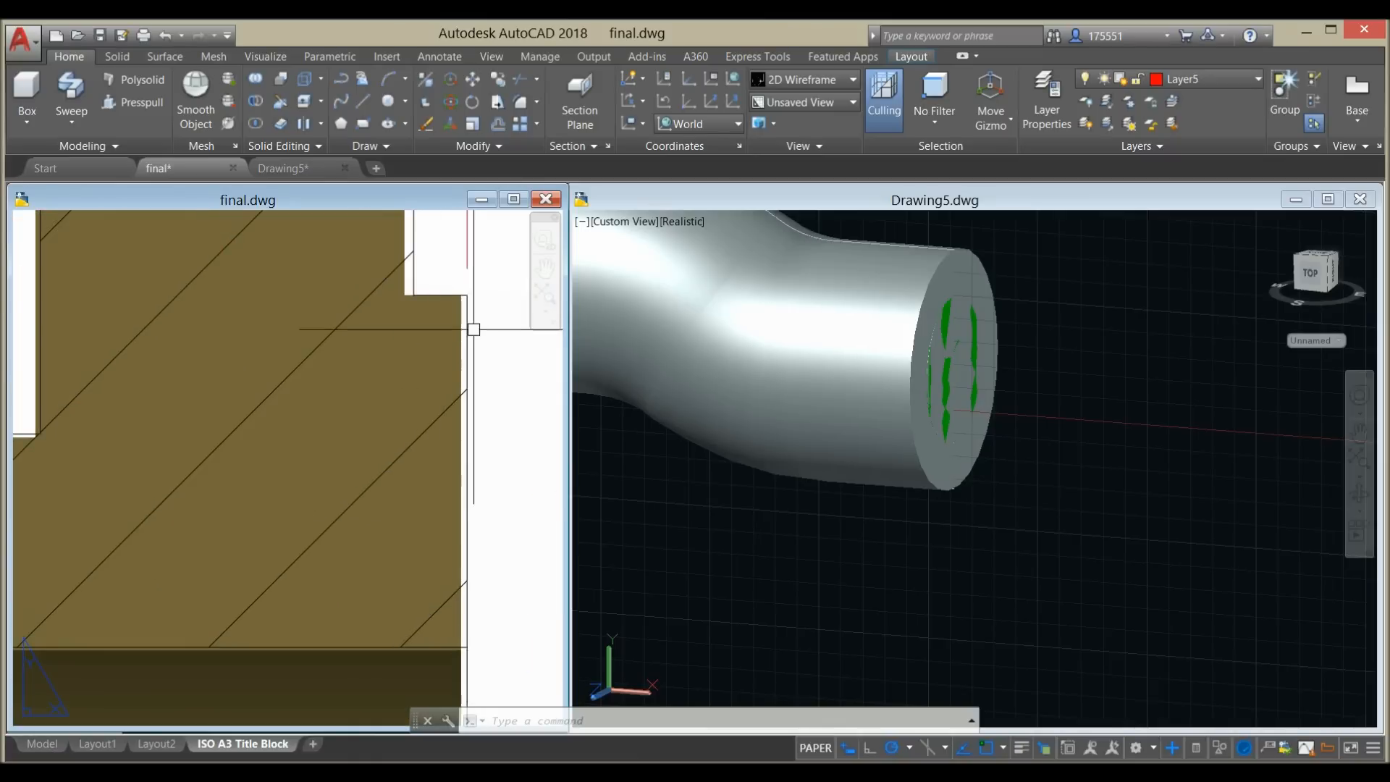
scroll(474, 329, down, 6)
scroll(280, 354, up, 2)
middle_drag(280, 355, 142, 699)
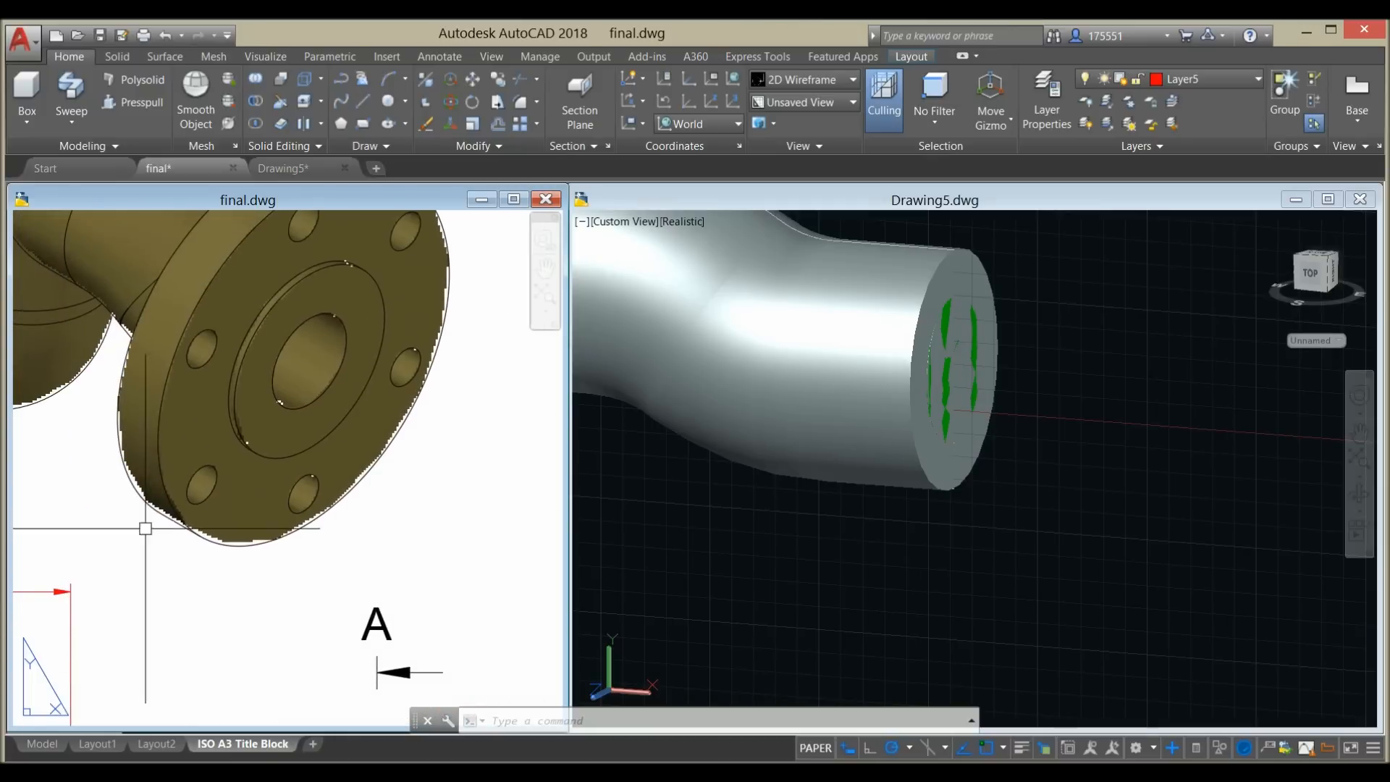
scroll(390, 385, up, 5)
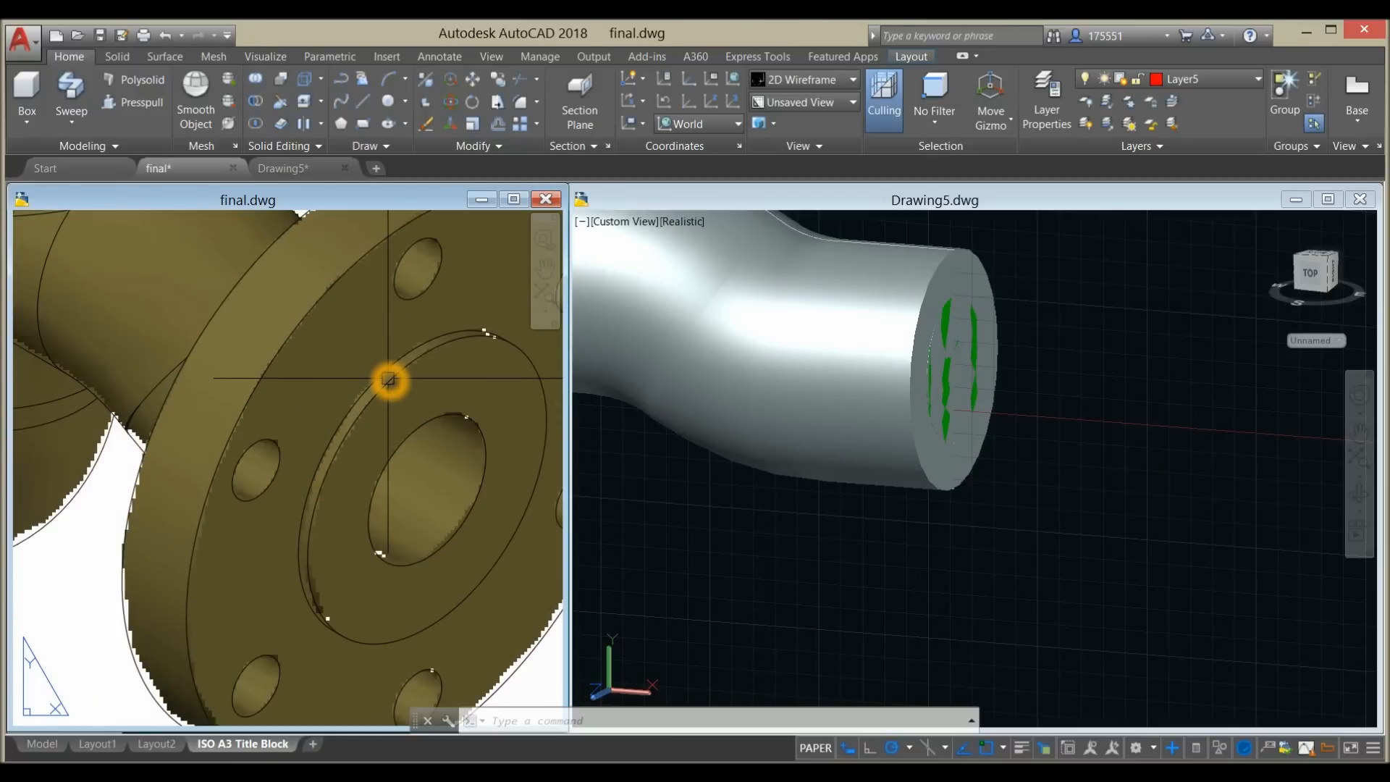
- Examine the section view in final.dwg for the flange and raised-face diameters and thicknesses
click(575, 533)
scroll(575, 533, down, 2)
click(634, 571)
click(661, 574)
click(155, 589)
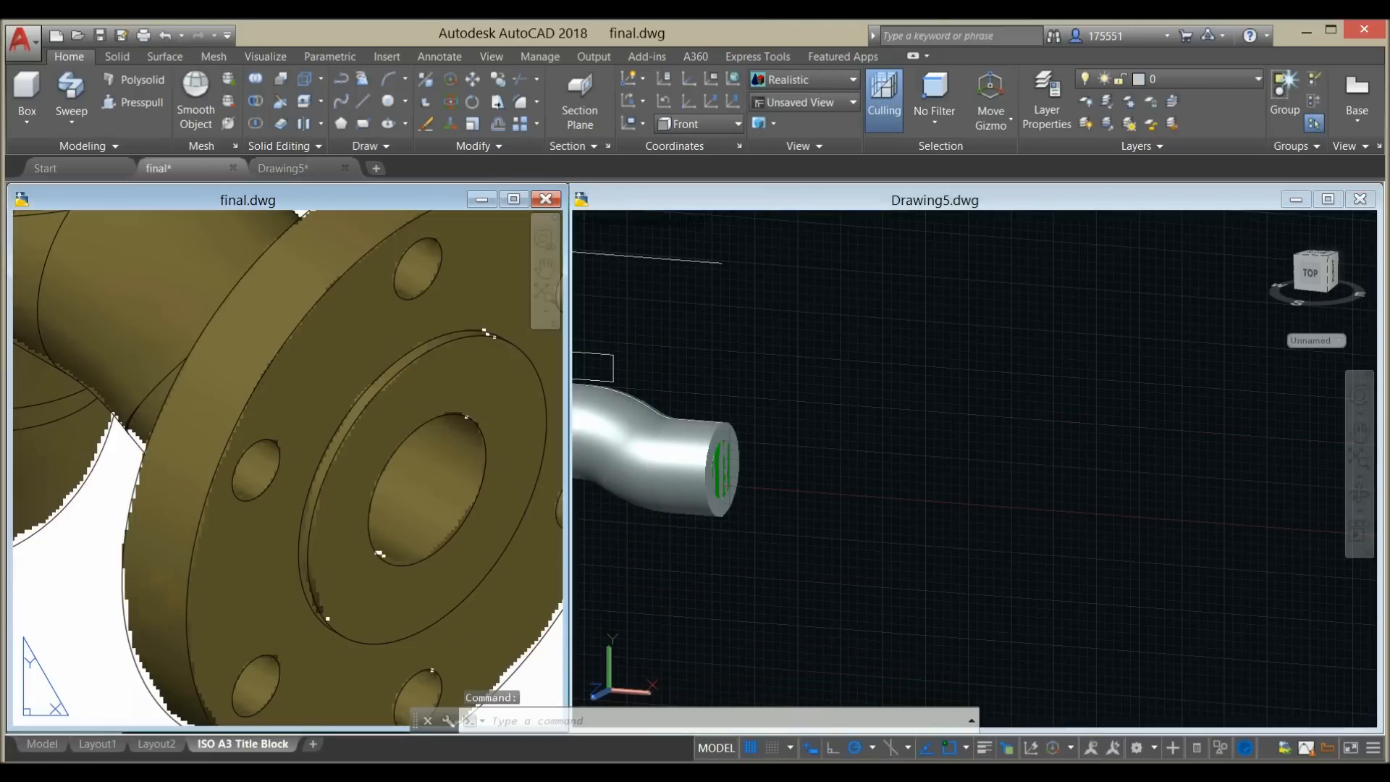
scroll(190, 506, down, 2)
middle_drag(188, 512, 385, 249)
middle_drag(295, 588, 585, 558)
- Define a new UCS in Drawing5.dwg by Z-axis vector, with Z pointing along the pipe's outlet direction
click(745, 544)
middle_drag(745, 543, 868, 480)
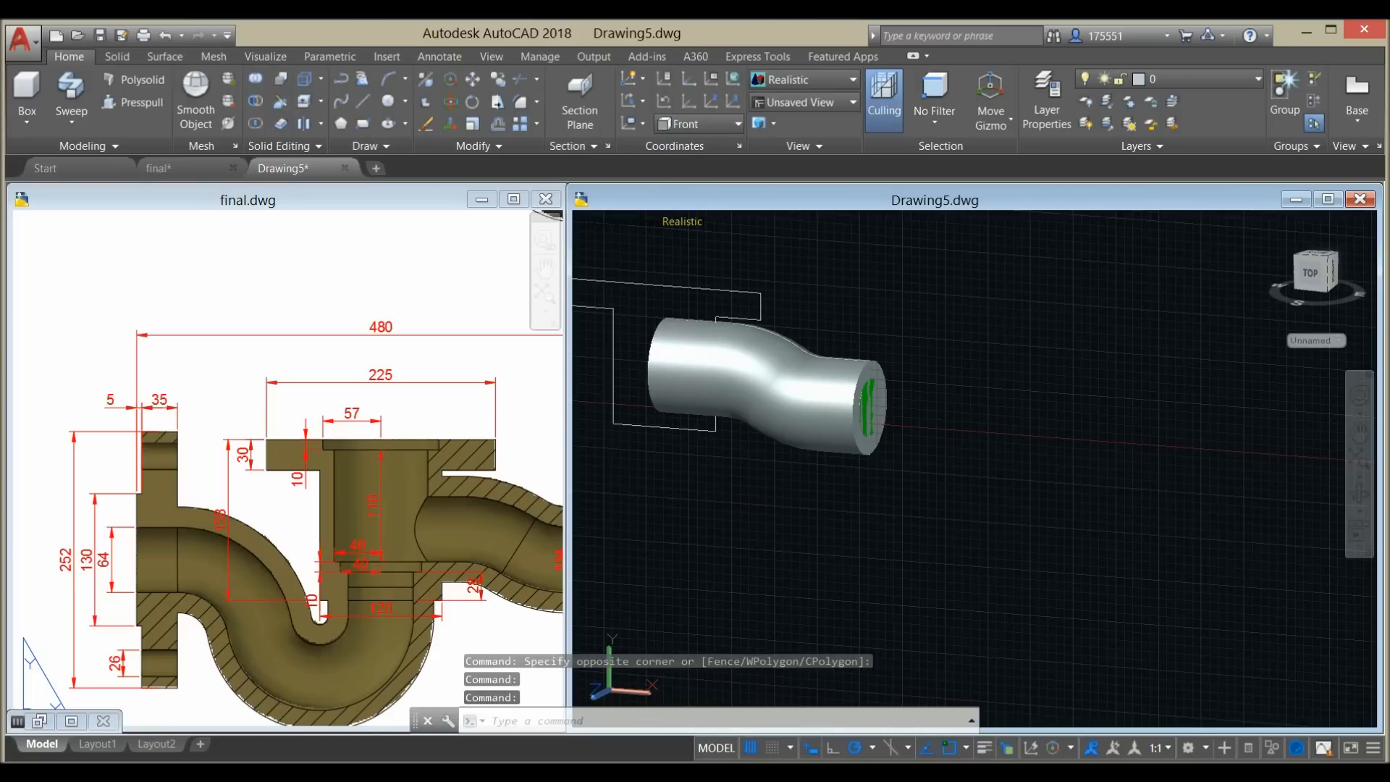
click(714, 103)
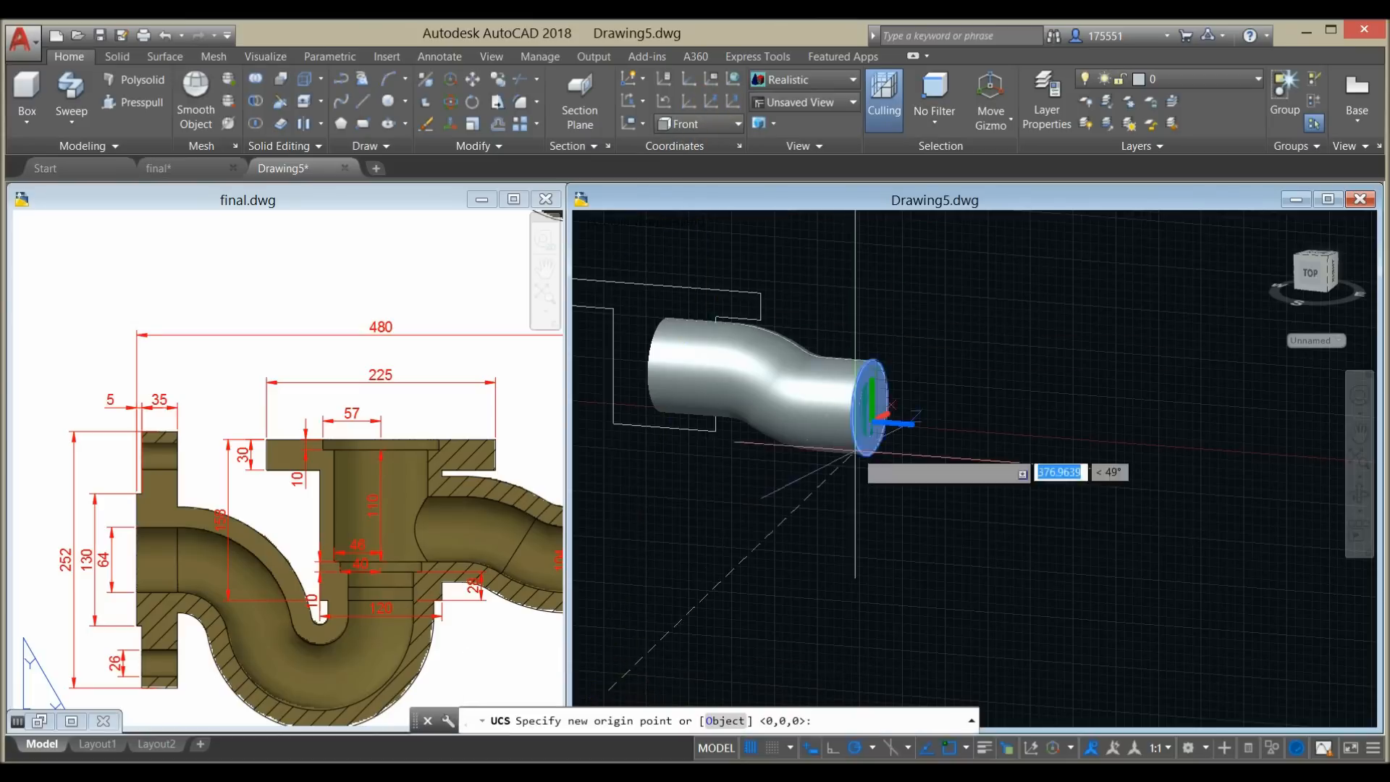
click(783, 538)
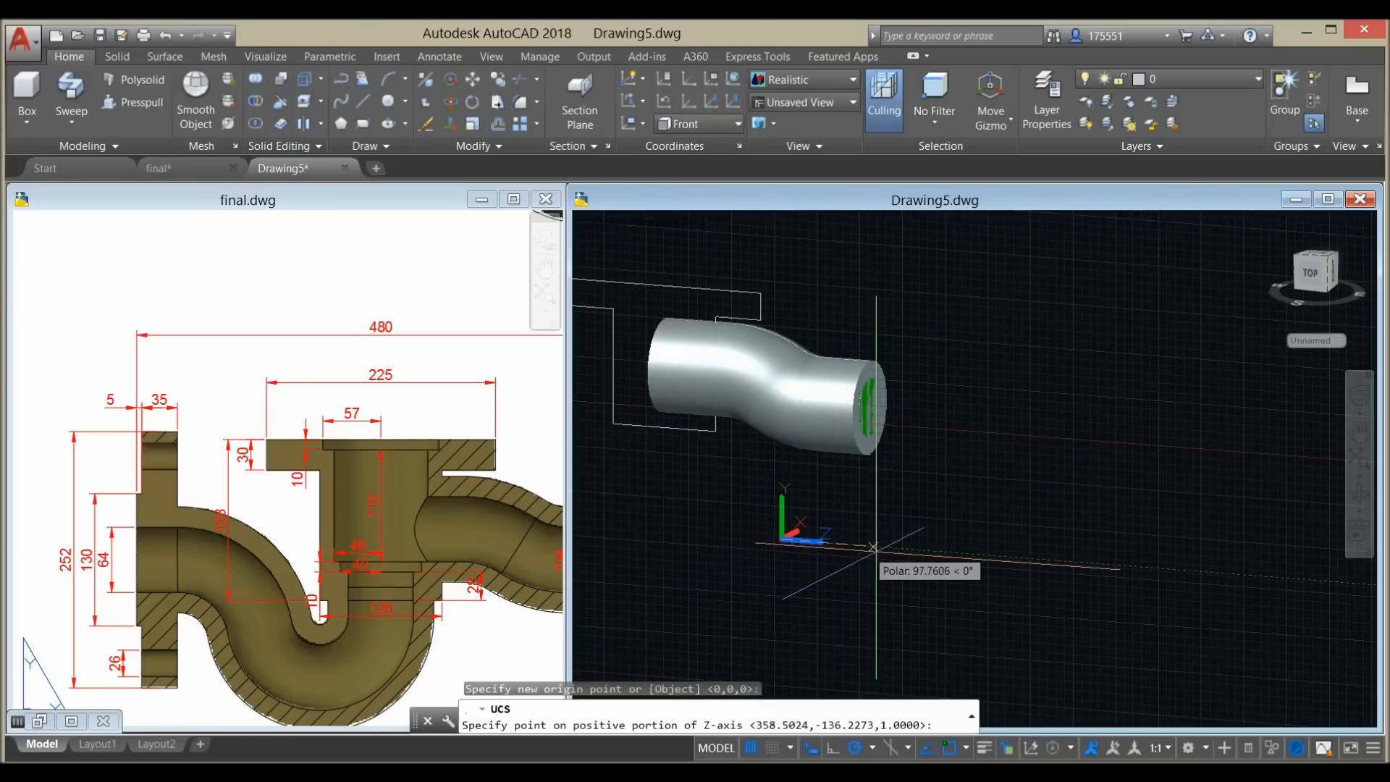
click(900, 554)
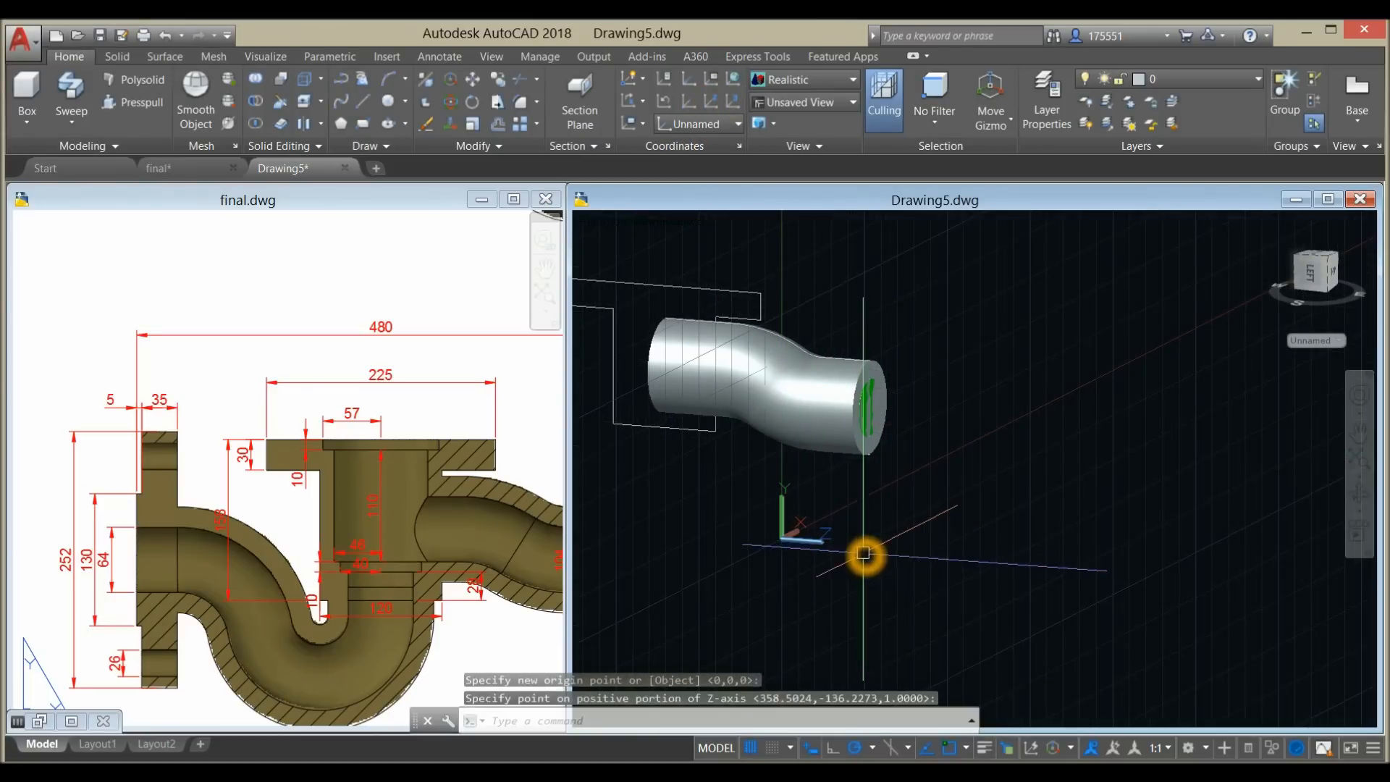
scroll(862, 559, up, 3)
middle_drag(710, 459, 821, 486)
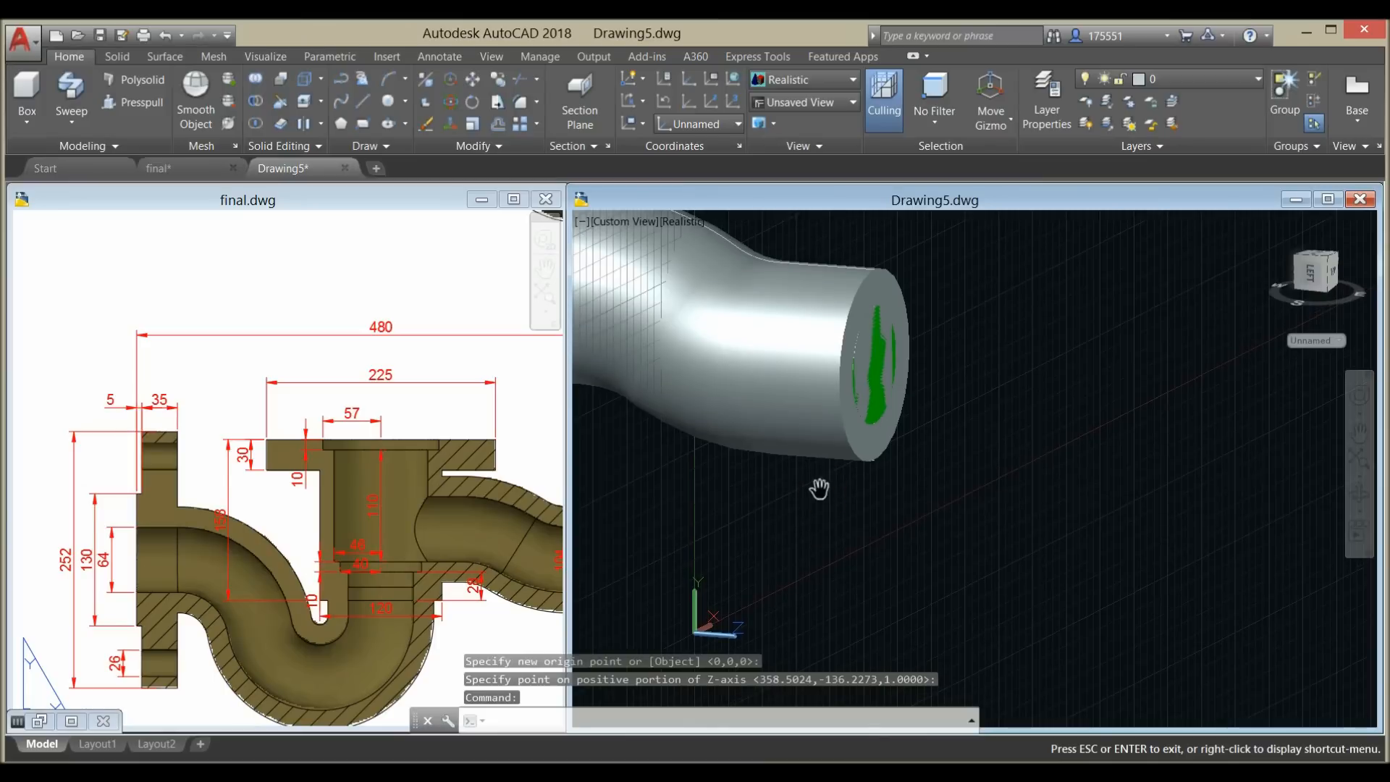
key(Escape)
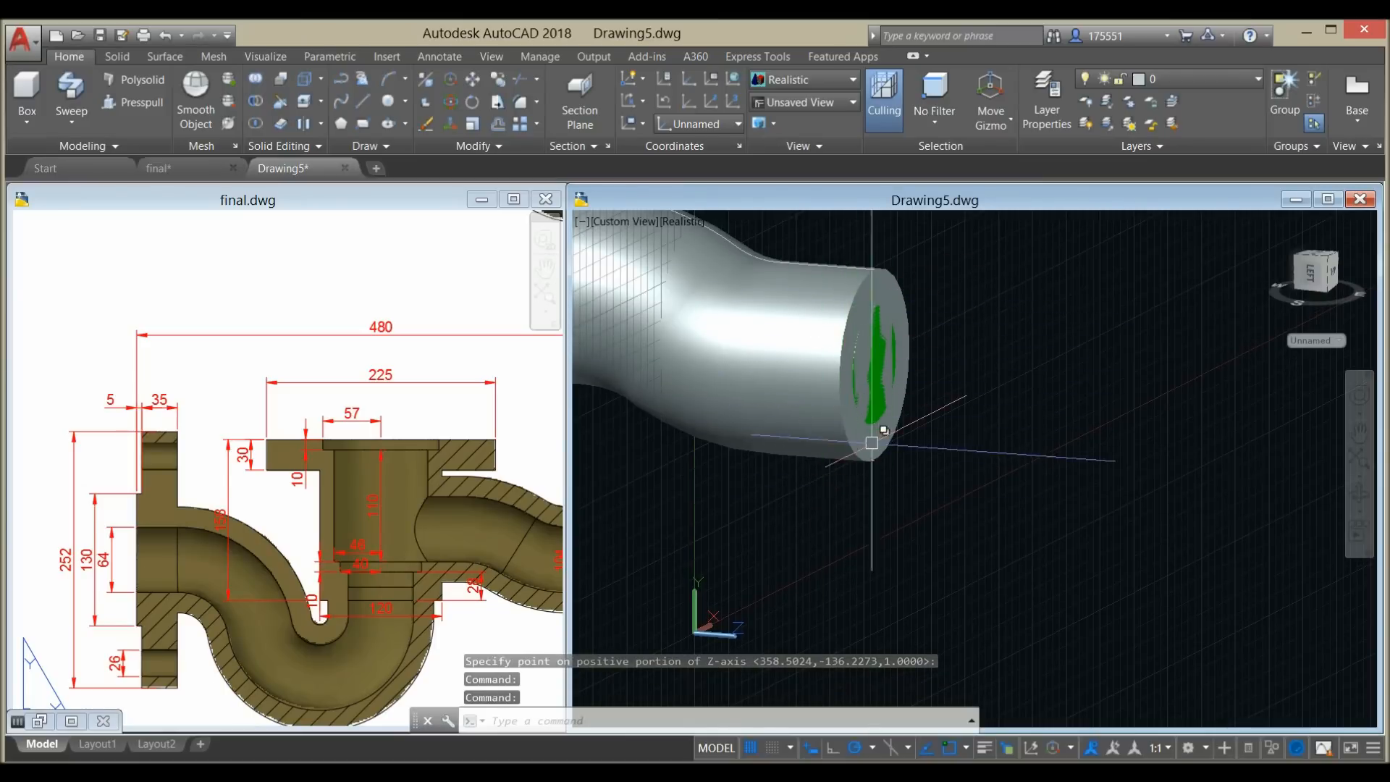
- Draw a circle of diameter 130 centred on the pipe's outlet end face
middle_drag(838, 518, 823, 494)
key(Return)
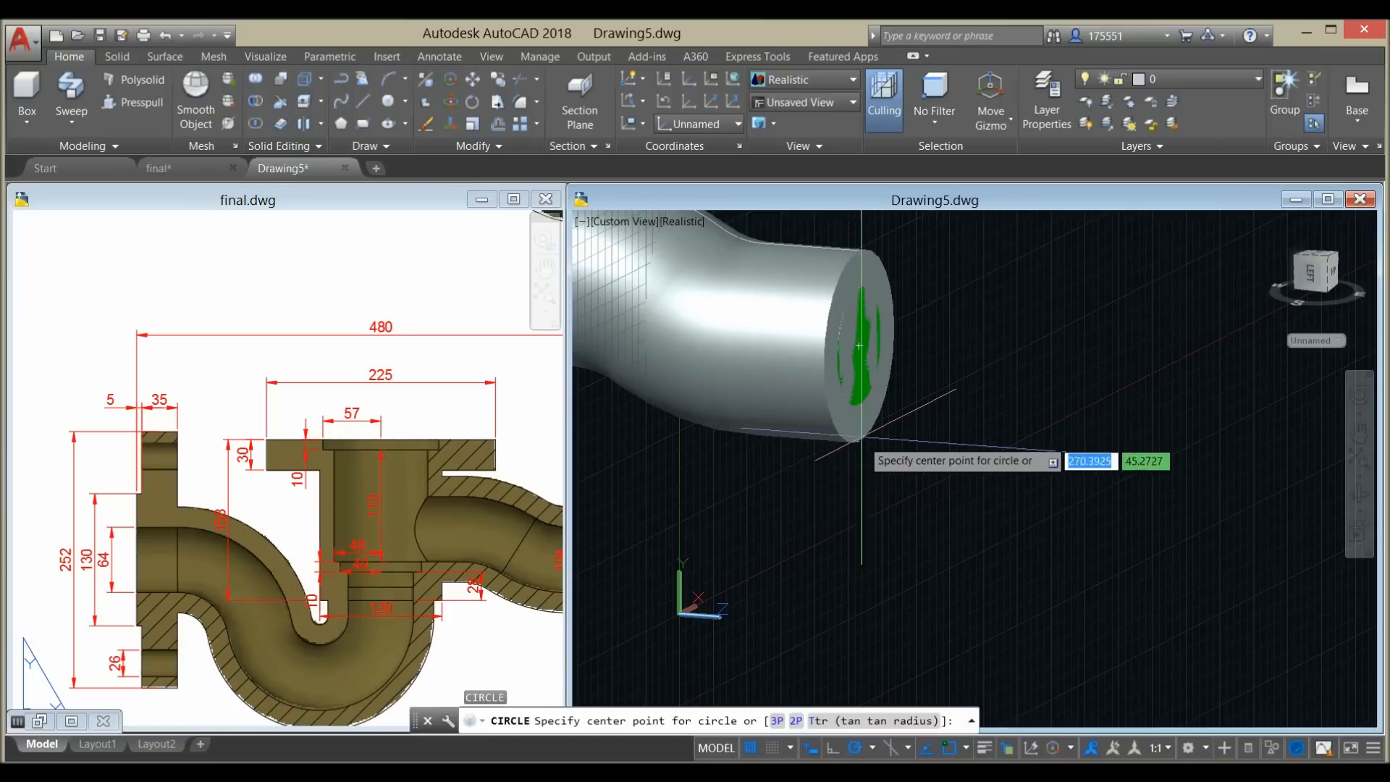
scroll(863, 355, up, 3)
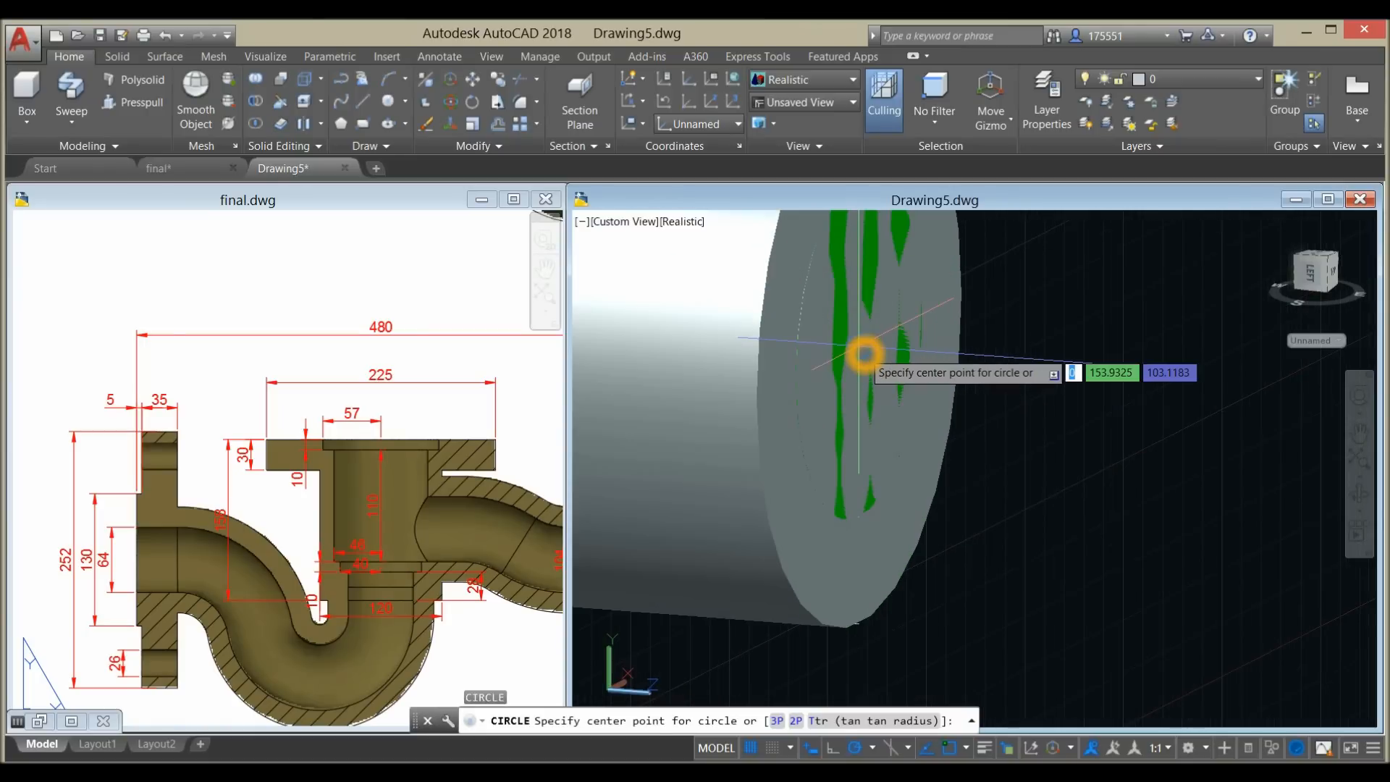
click(862, 352)
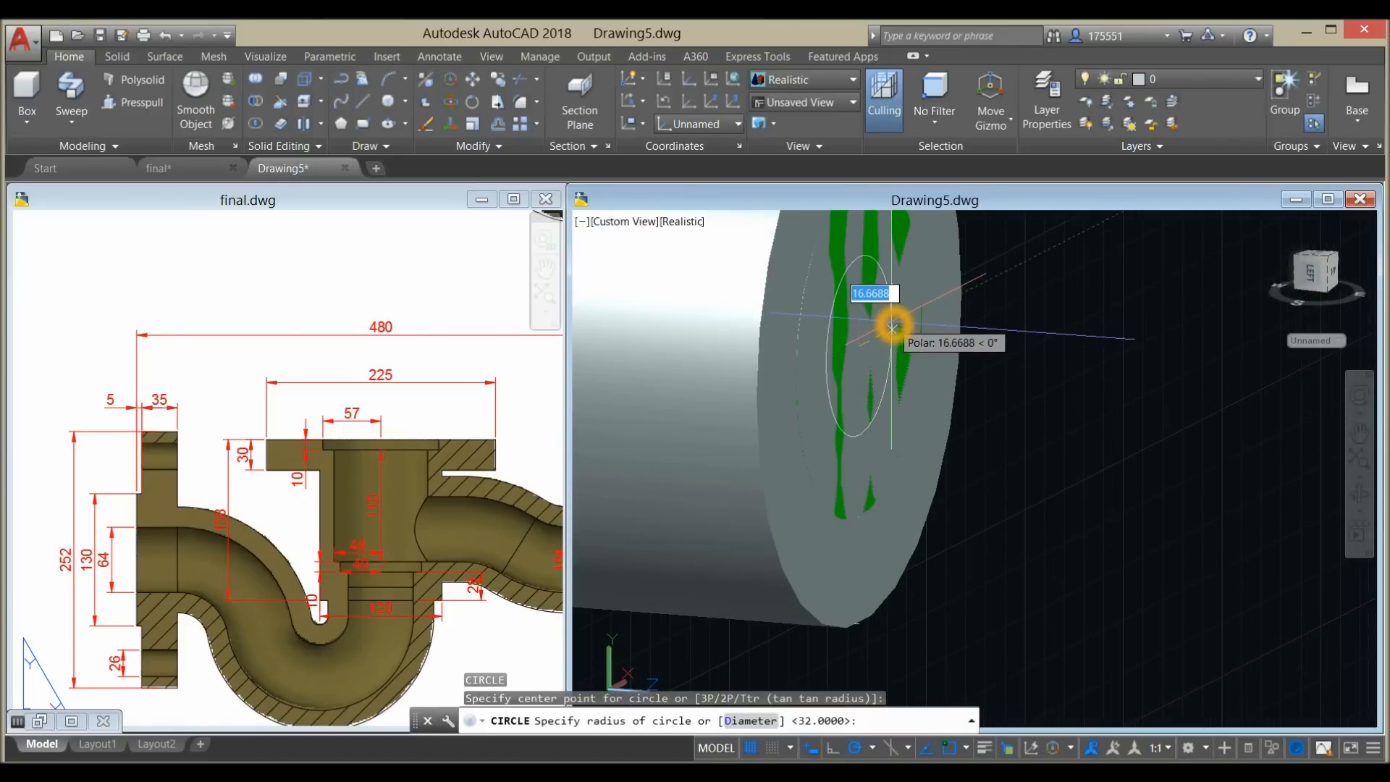
text(d)
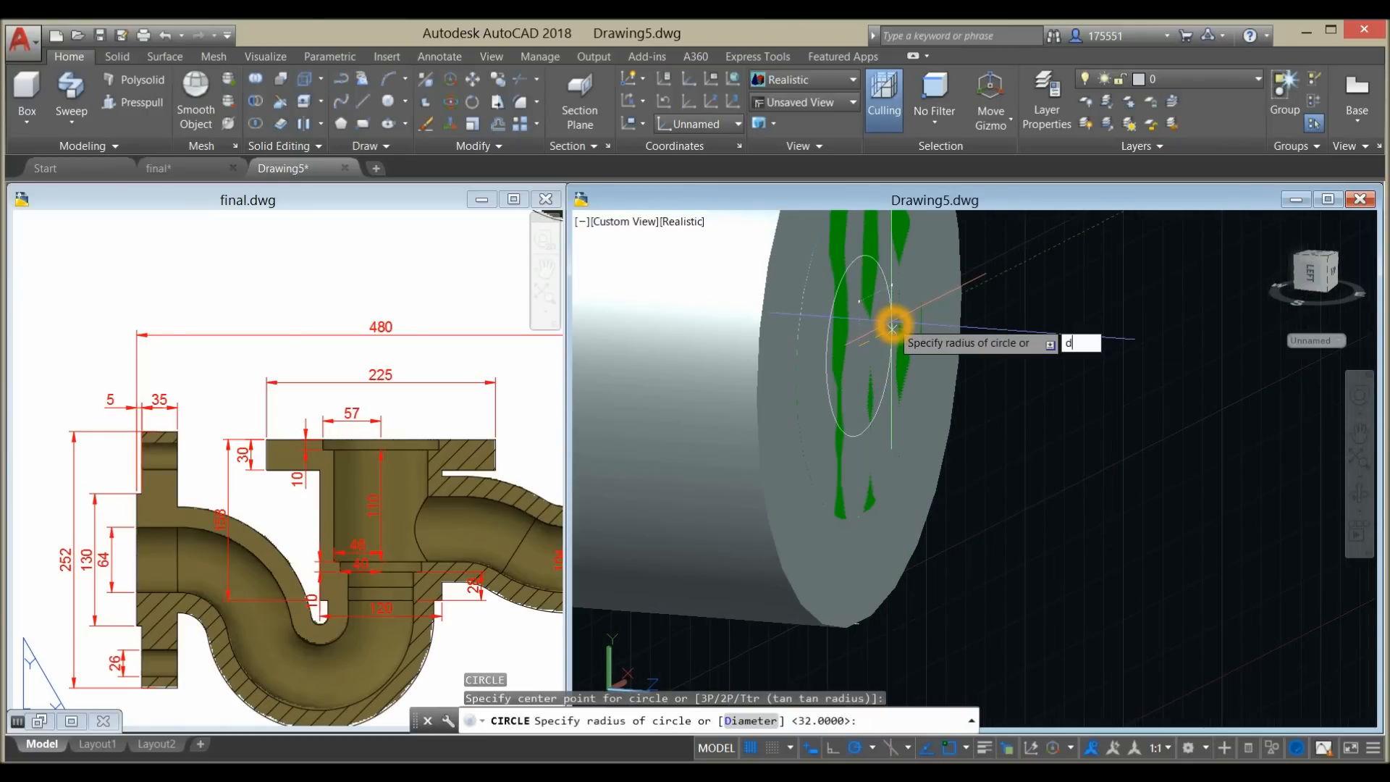
key(Return)
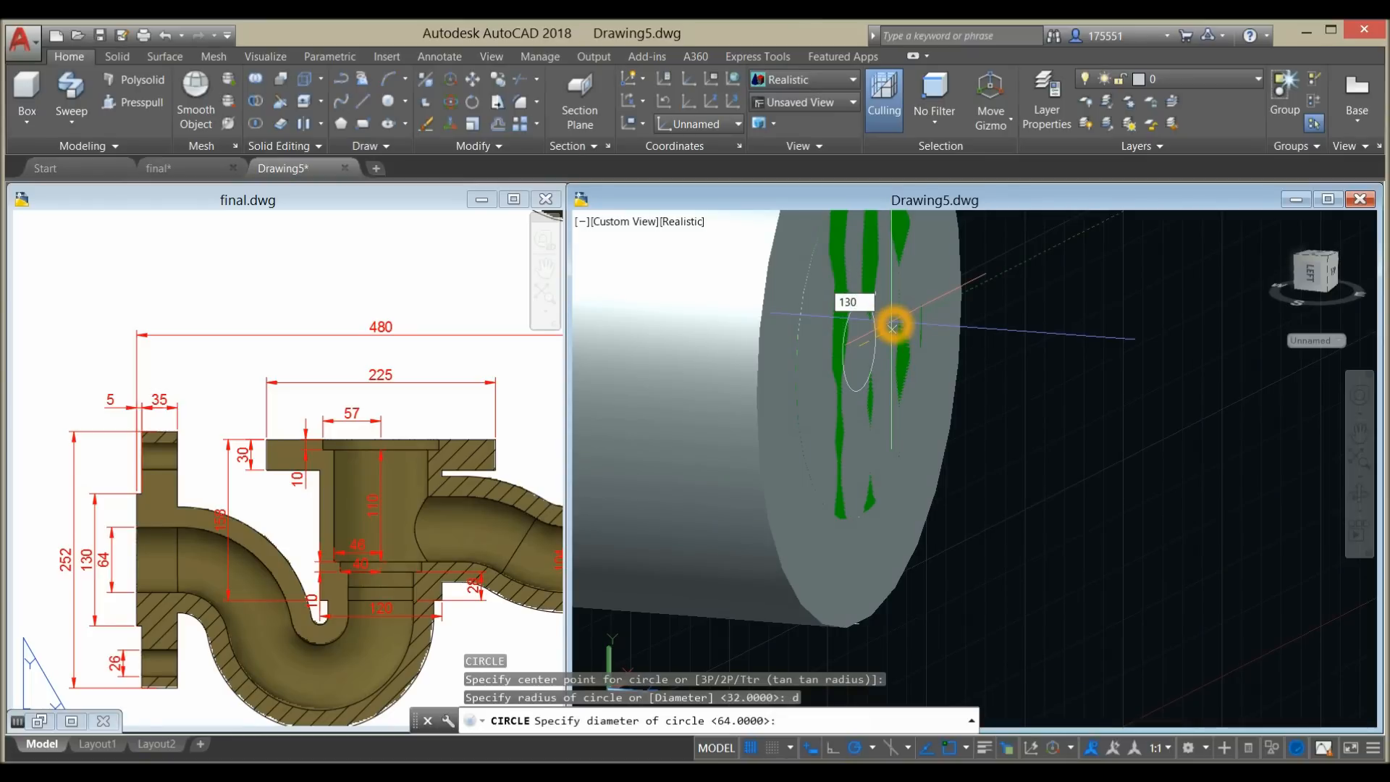
text(130)
key(Return)
key(Escape)
- Extrude the 130-diameter circle 5 back along the pipe as a solid and check the raised-face thickness dimension in final.dwg
scroll(1015, 470, down, 3)
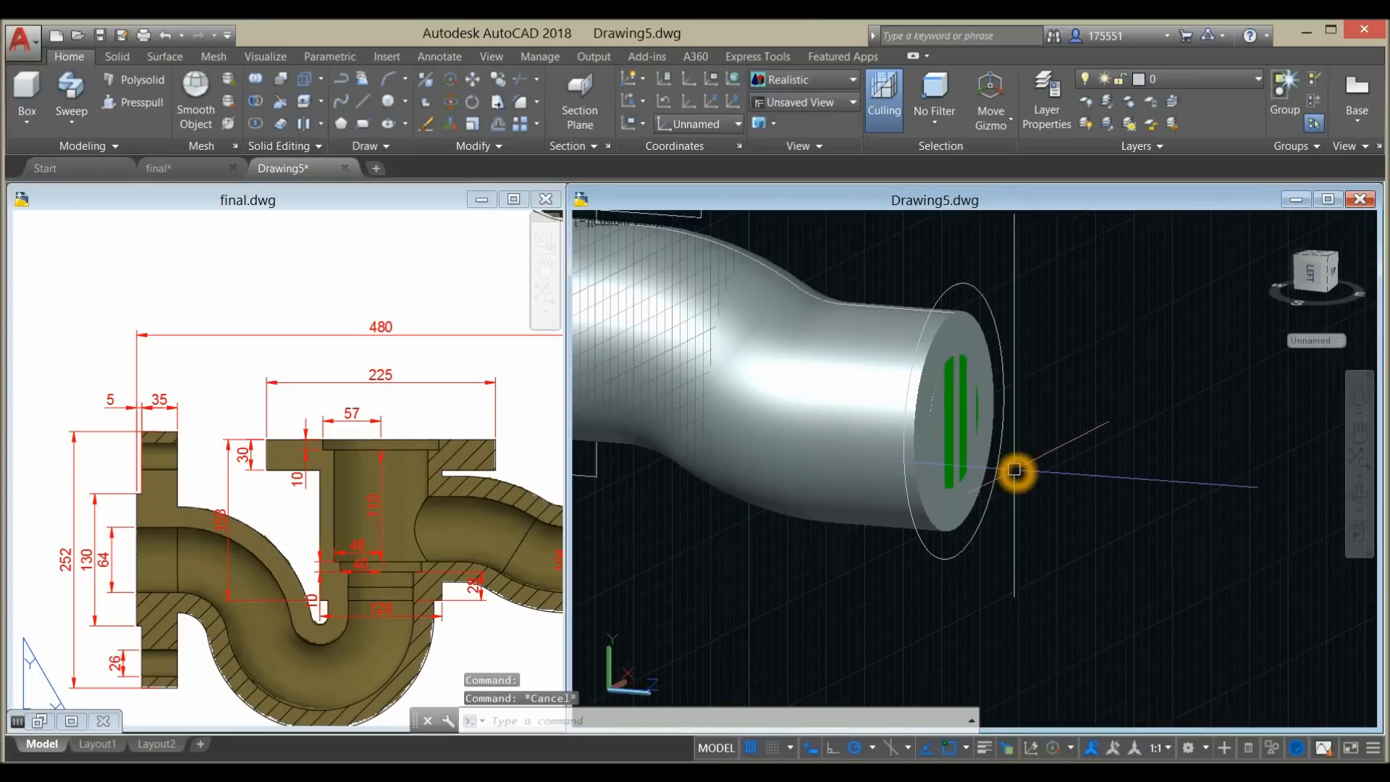
scroll(1015, 471, down, 3)
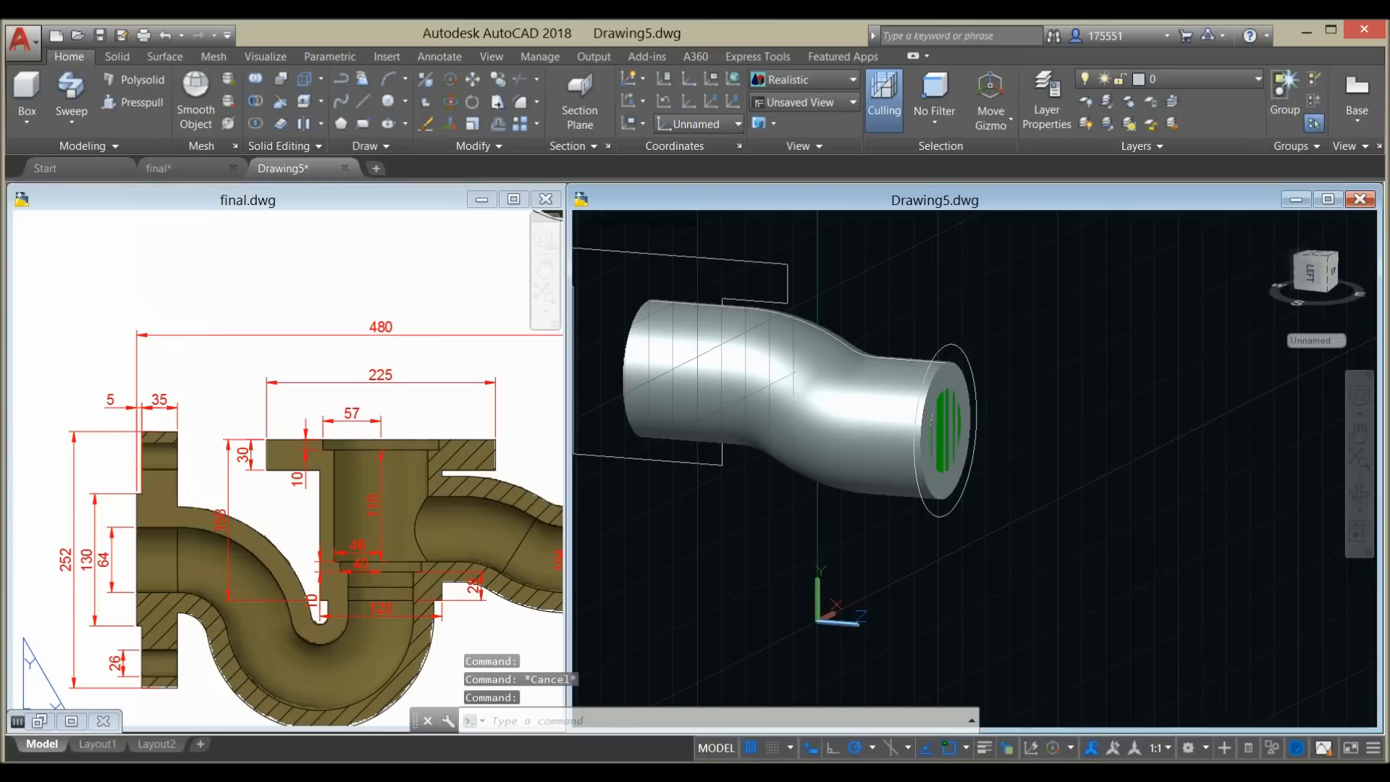
click(71, 122)
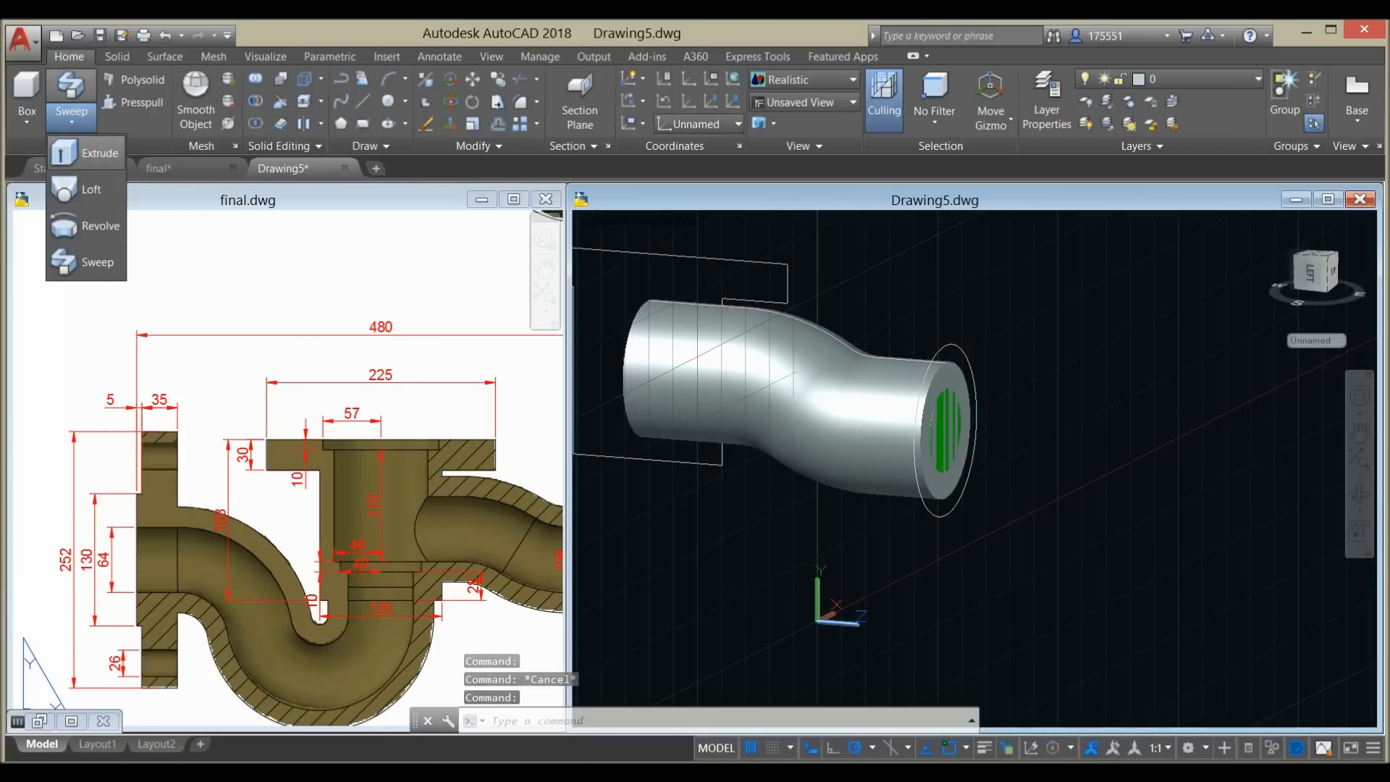
click(78, 125)
click(71, 123)
click(79, 150)
click(958, 360)
right_click(986, 346)
click(1000, 356)
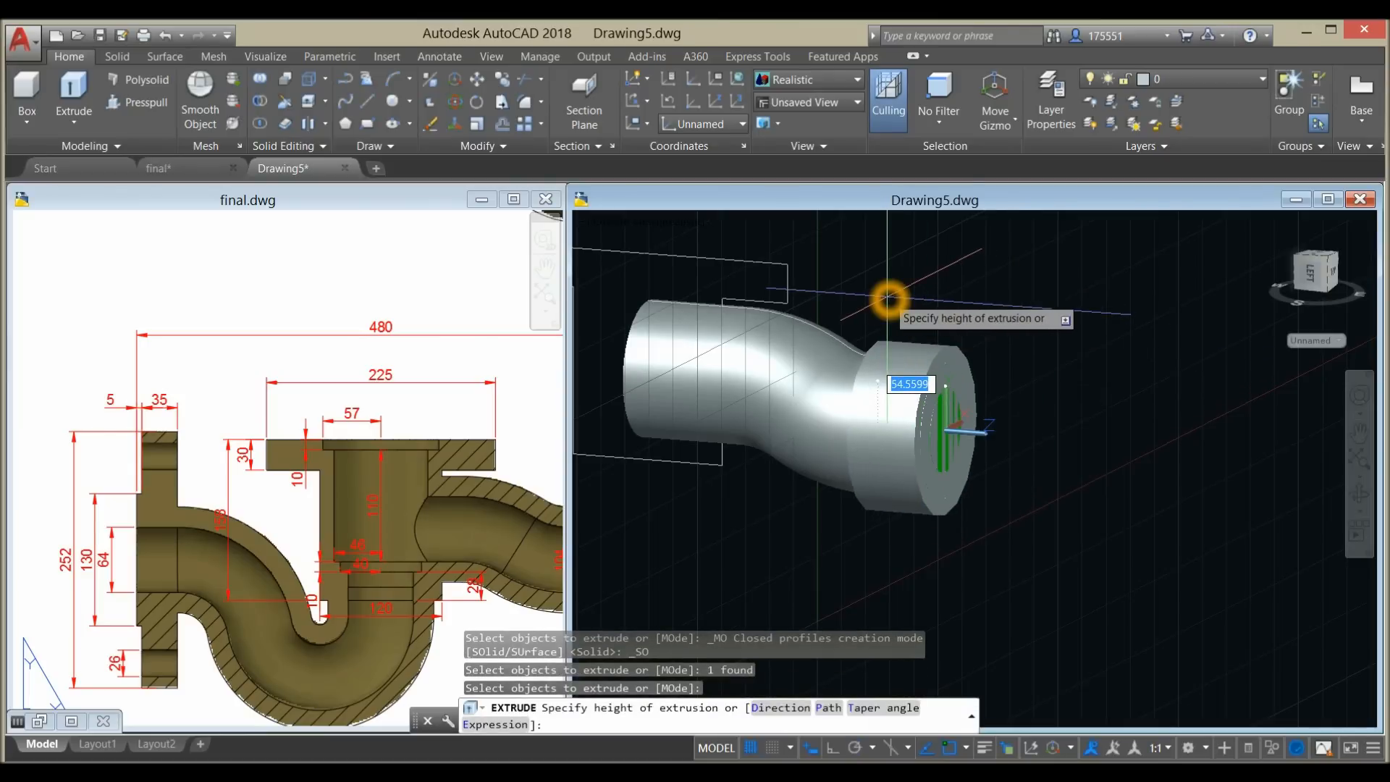
key(Return)
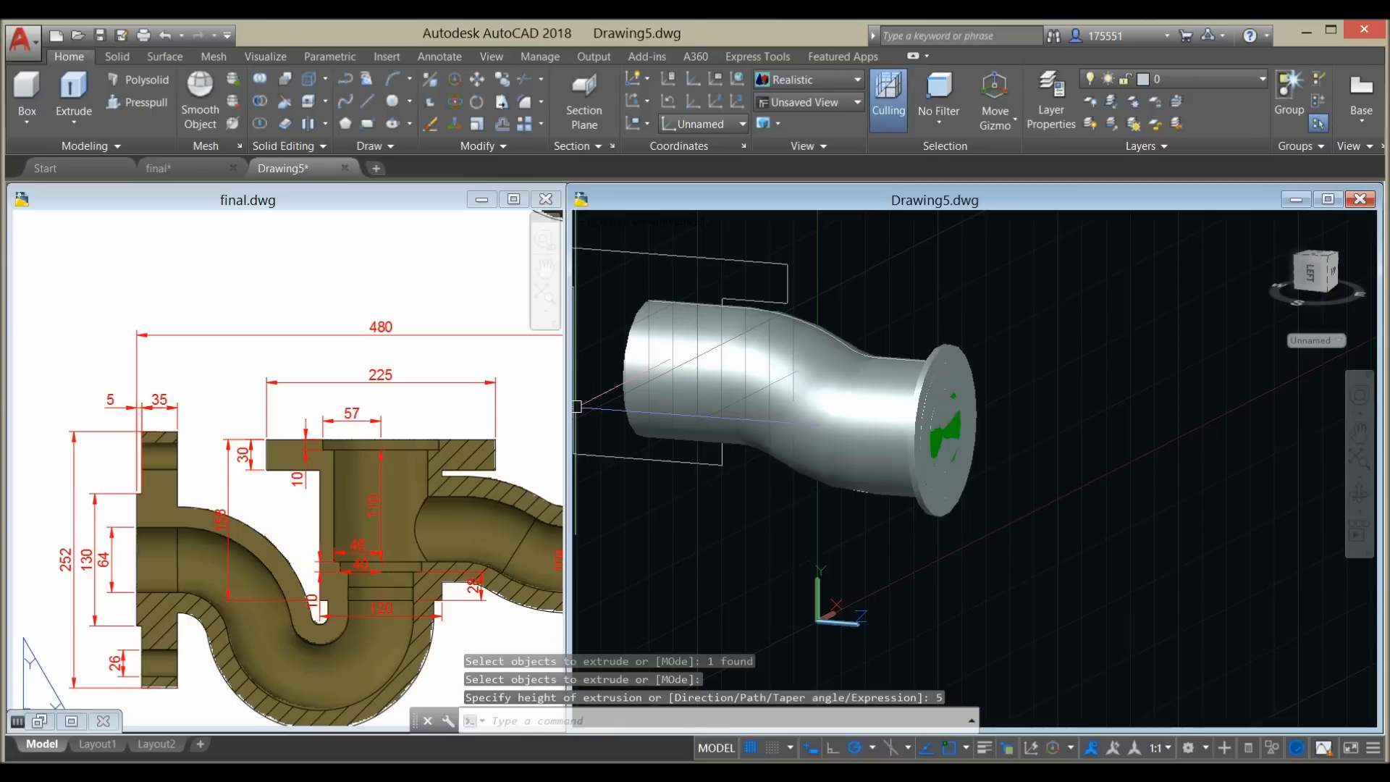
click(125, 421)
click(121, 408)
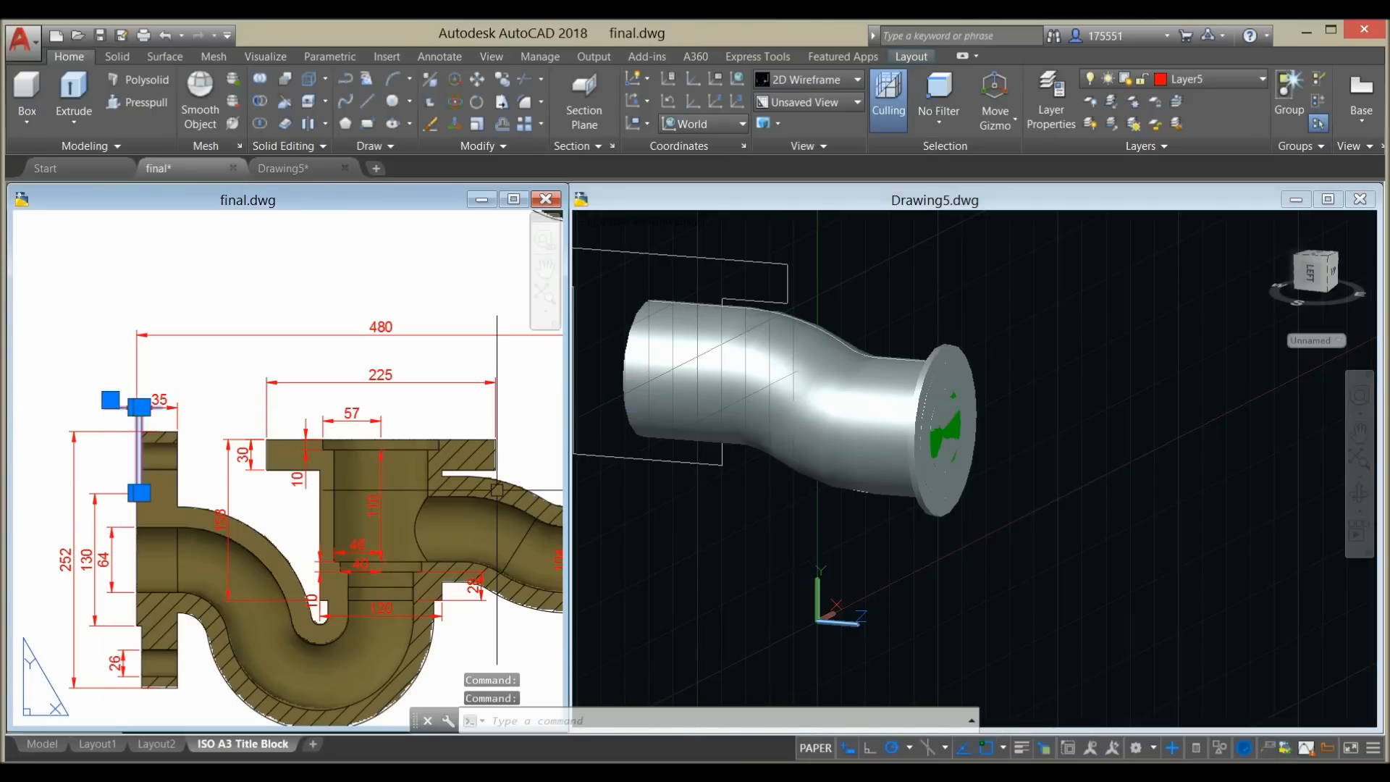
key(Escape)
click(998, 517)
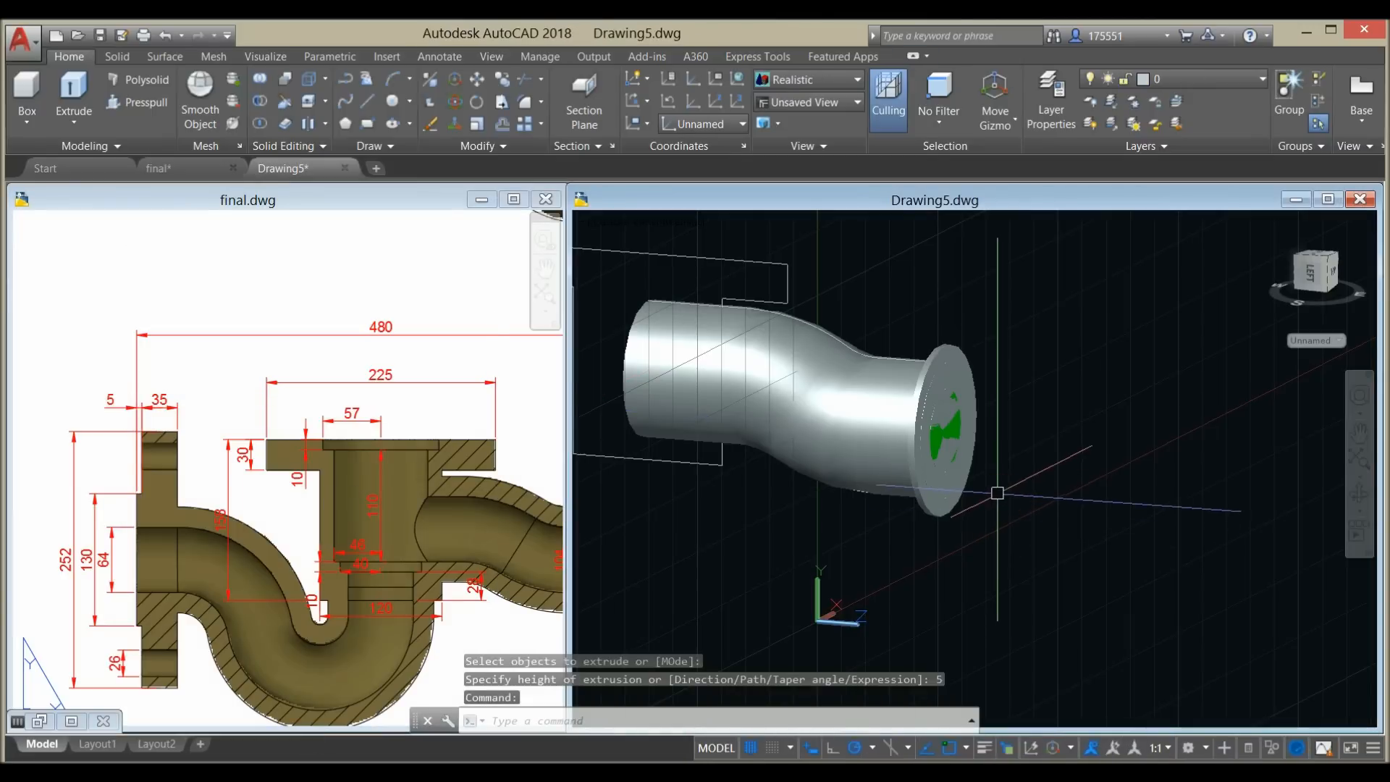
- Isolate the inner and outer swept pipe solids from the rest of Drawing5.dwg
middle_drag(1011, 446, 1059, 471)
shift+middle_drag(866, 493, 869, 537)
click(700, 411)
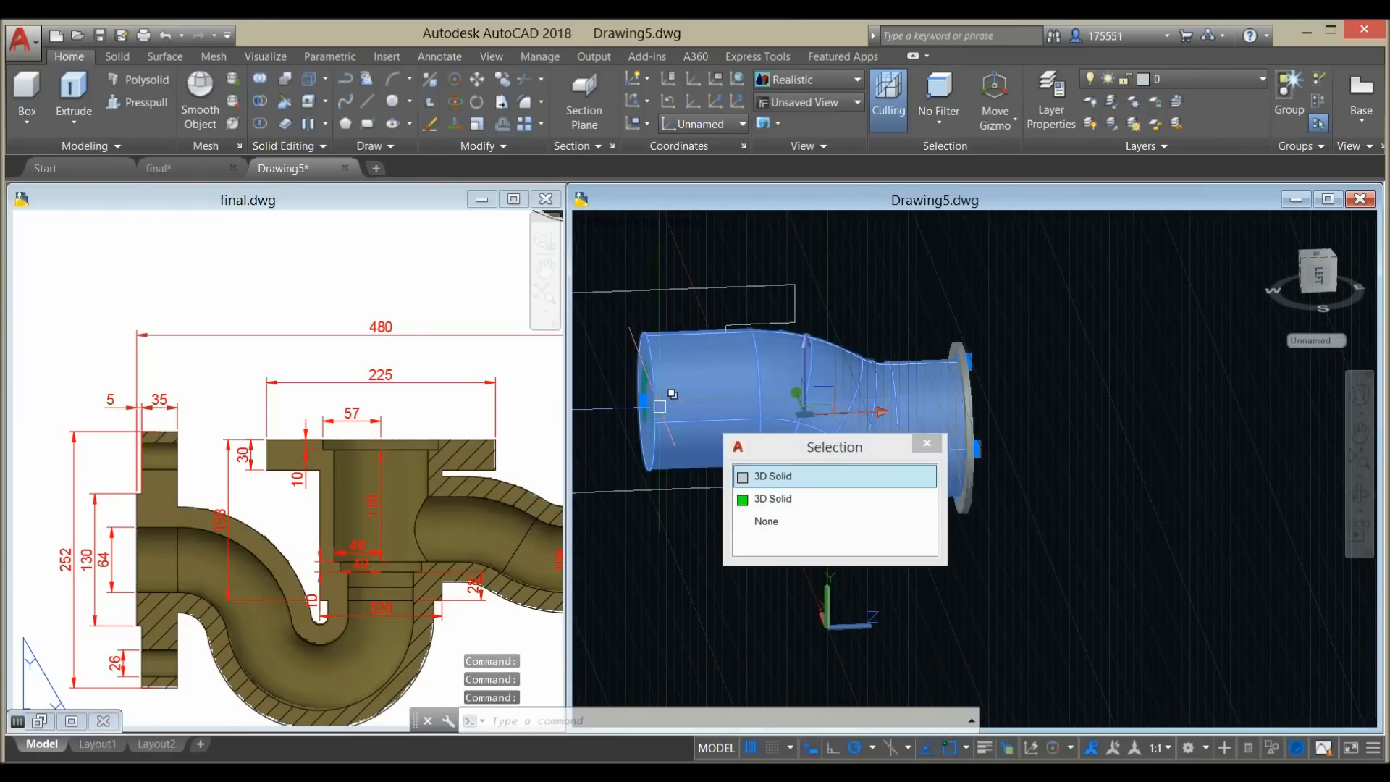
click(788, 497)
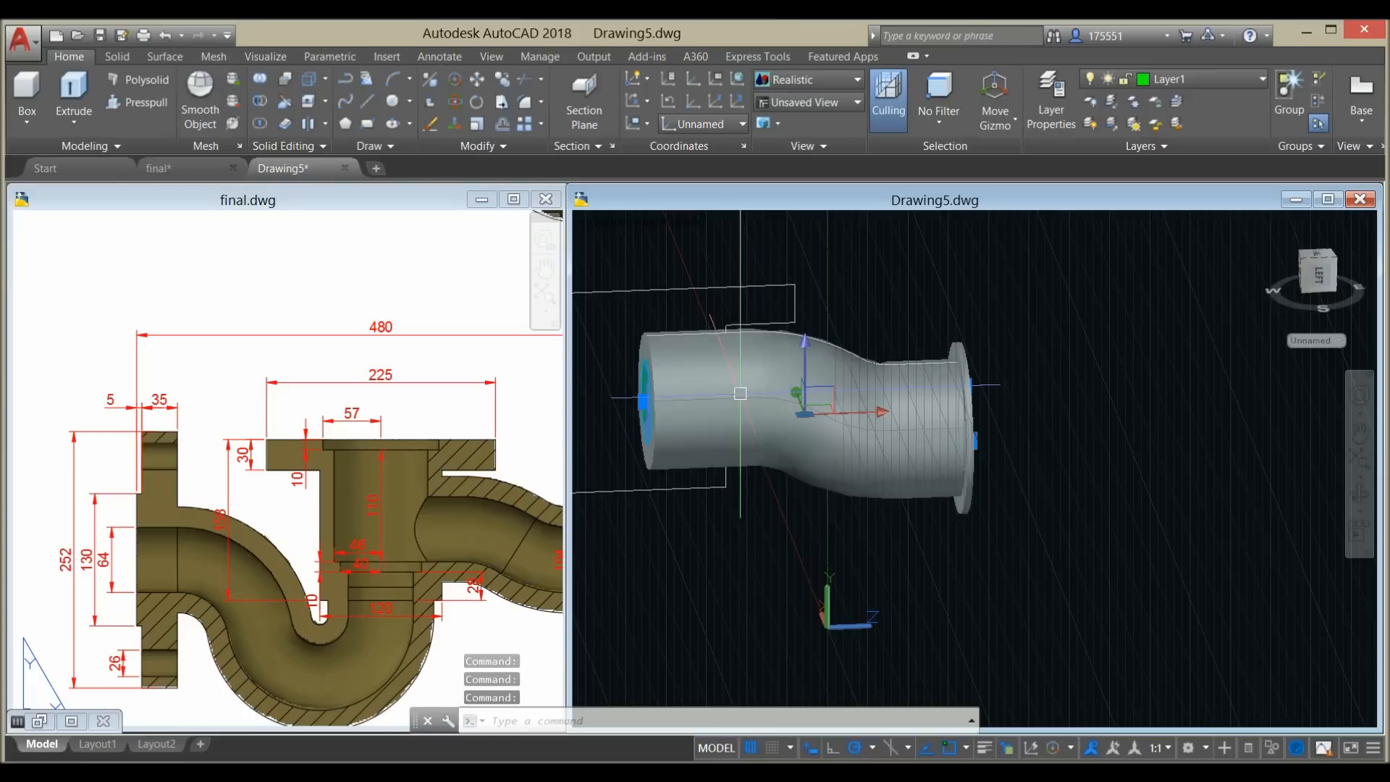
click(720, 375)
right_click(889, 267)
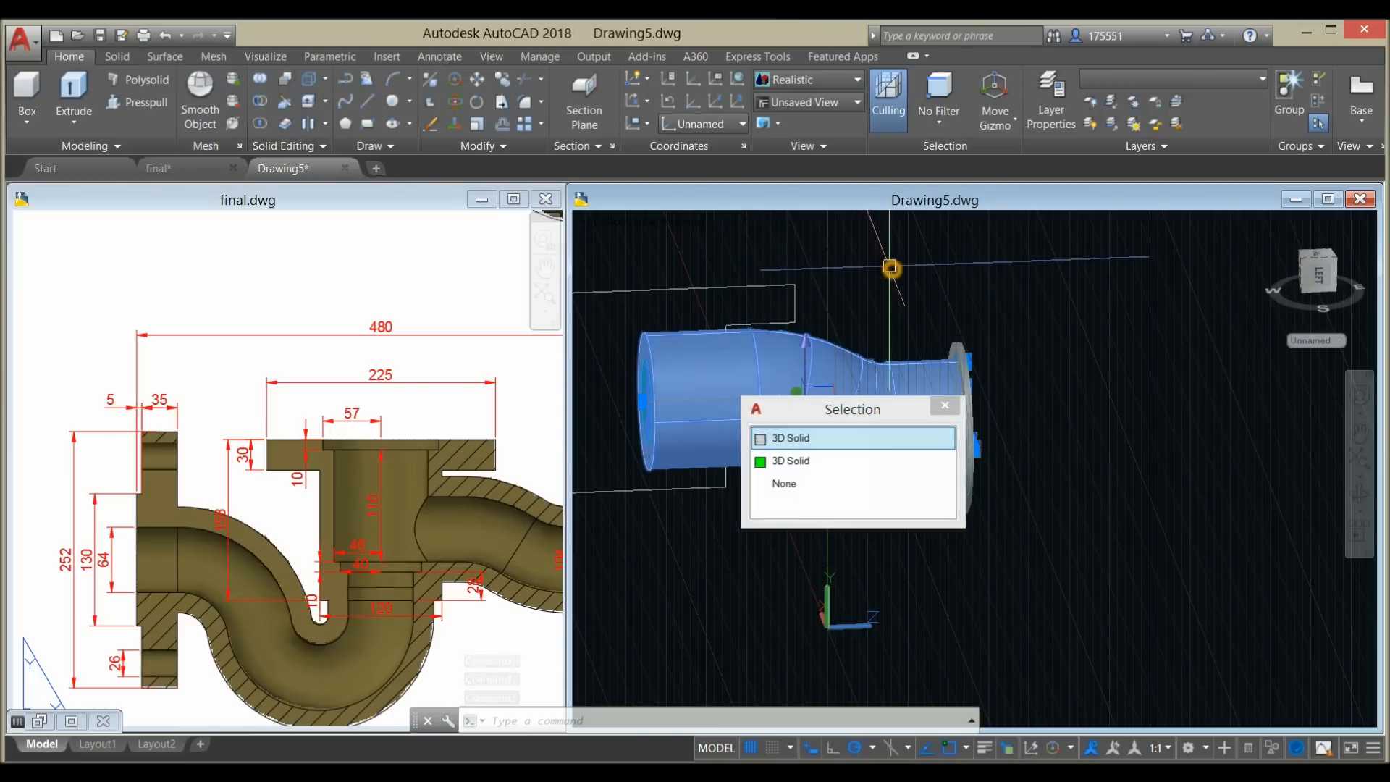
click(934, 341)
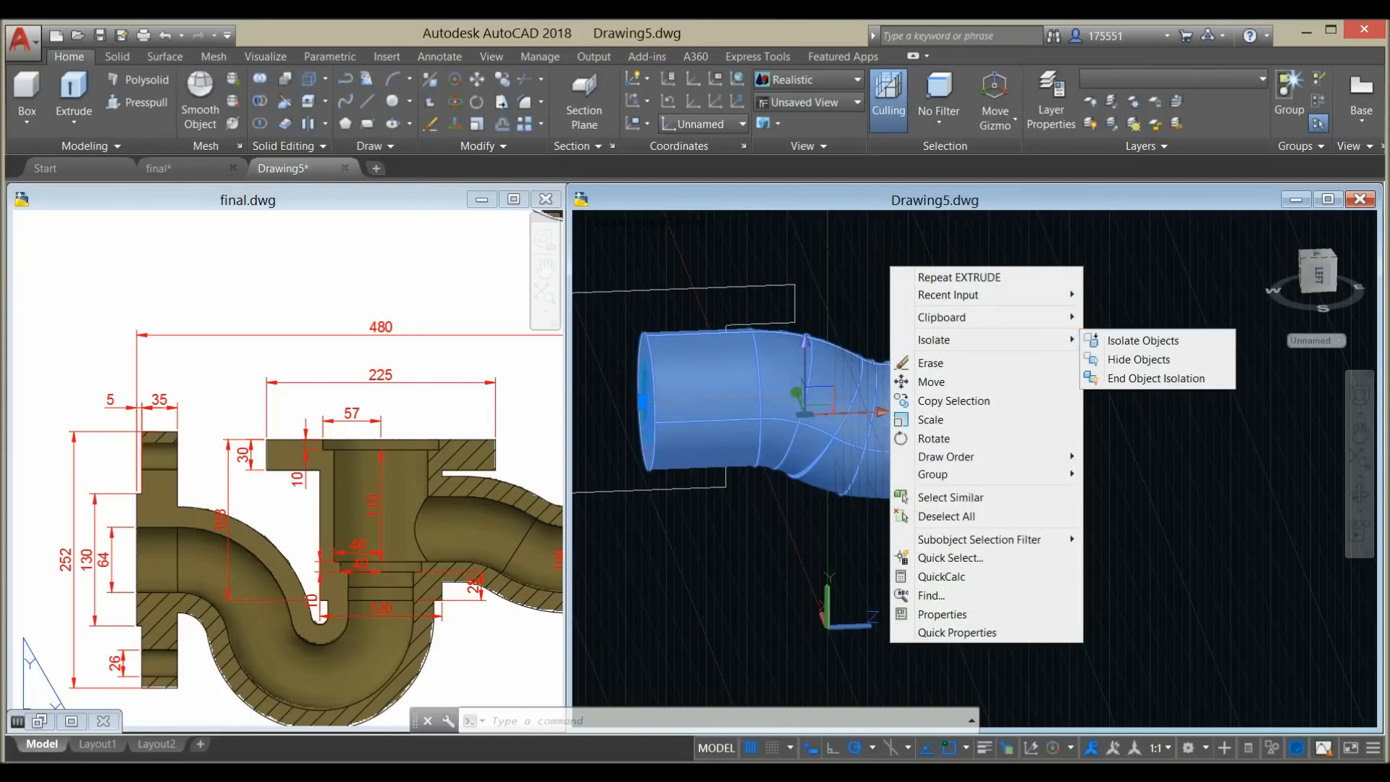
click(1143, 340)
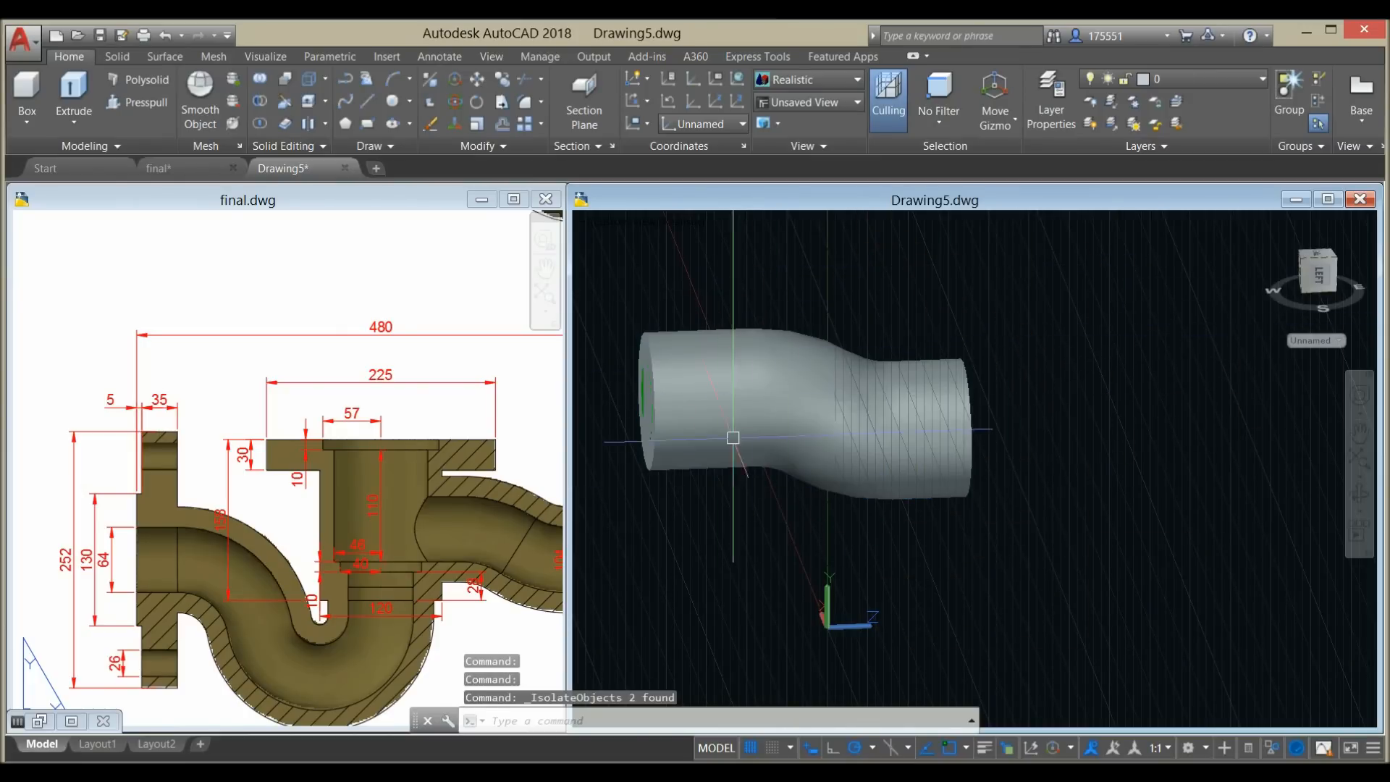
- Select both isolated swept pipe solids and hide them
click(724, 534)
click(601, 290)
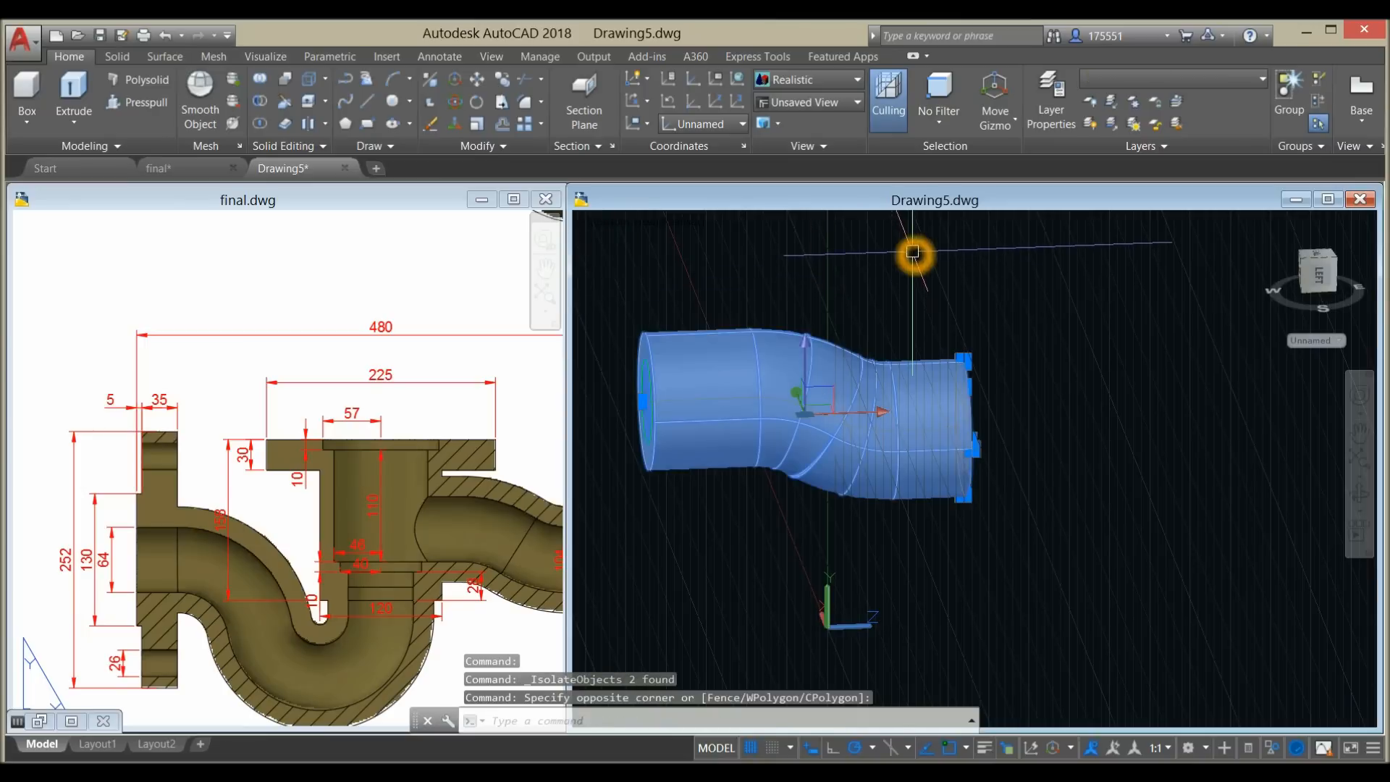
right_click(913, 253)
click(985, 332)
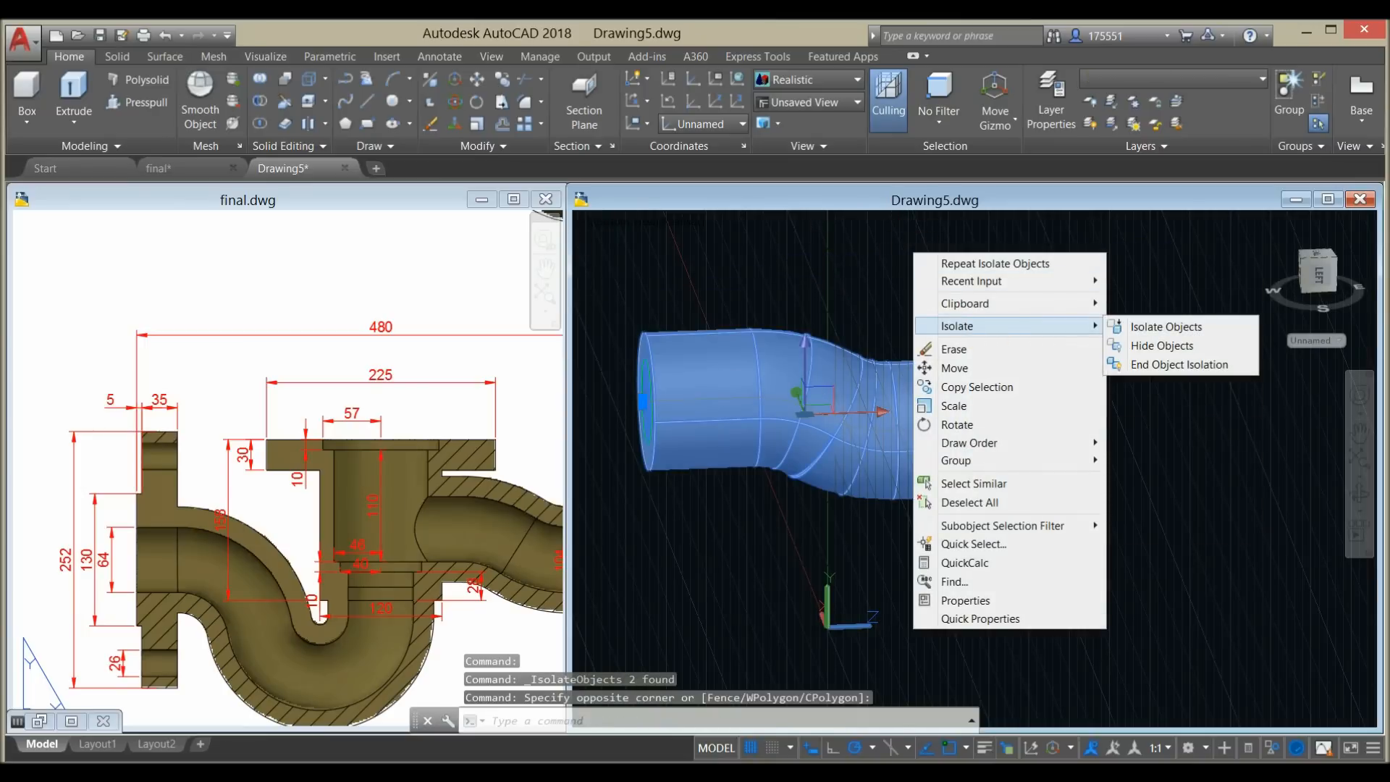
click(1151, 347)
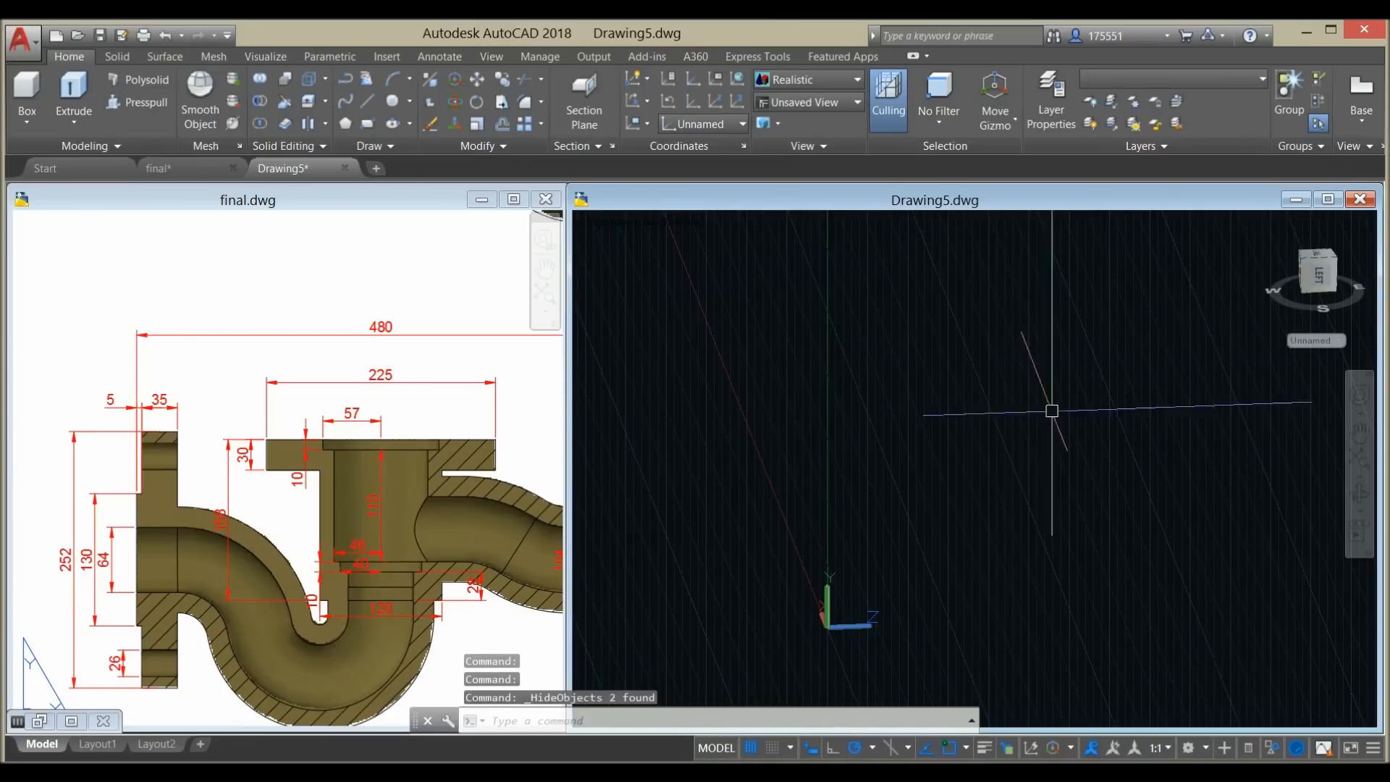
- Undo the hiding and the isolation of the two swept pipe solids
key(ctrl+z)
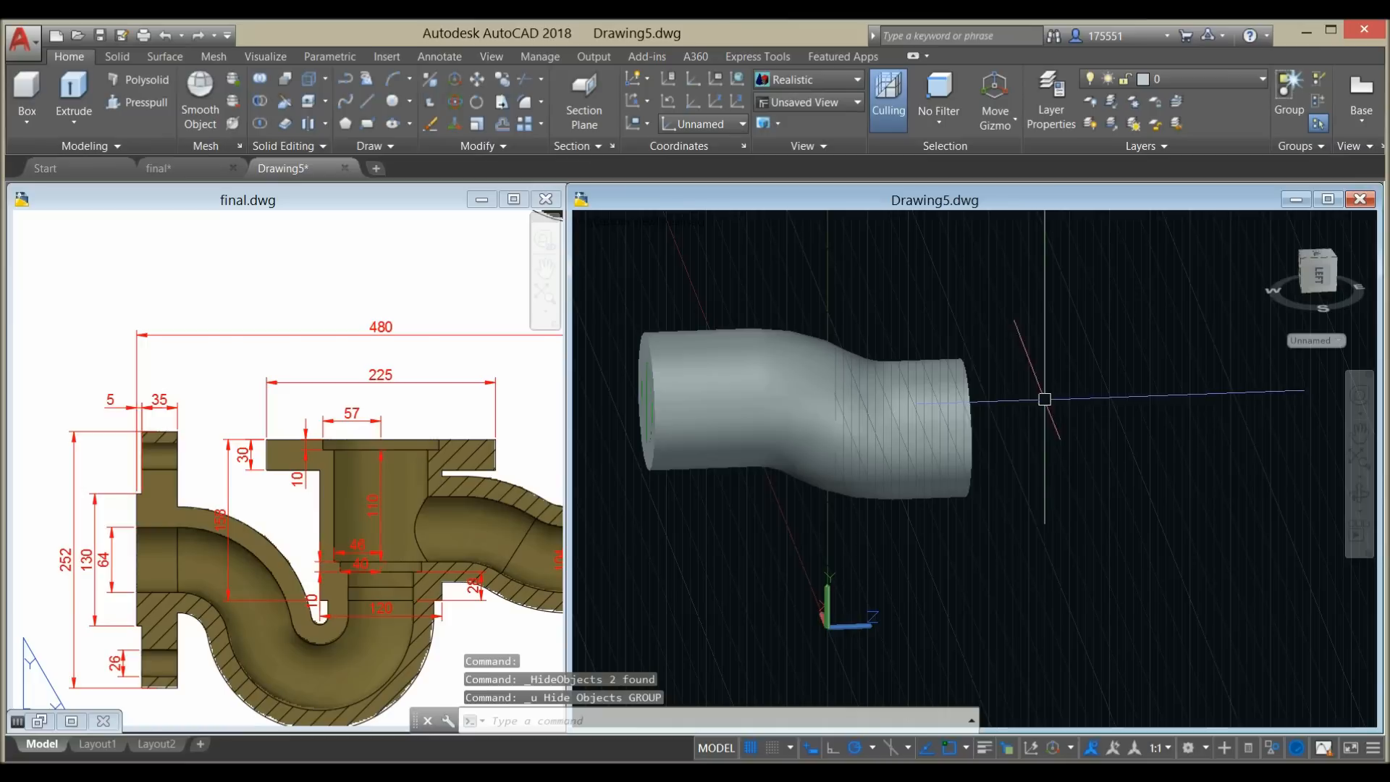
scroll(1026, 400, up, 2)
key(ctrl+z)
key(ctrl+z)
- Hide the swept pipe solids together with the objects at their open end in Drawing5.dwg
mouse_move(1025, 400)
shift+middle_down()
mouse_move(1040, 410)
mouse_move(1020, 406)
shift+middle_up()
click(701, 441)
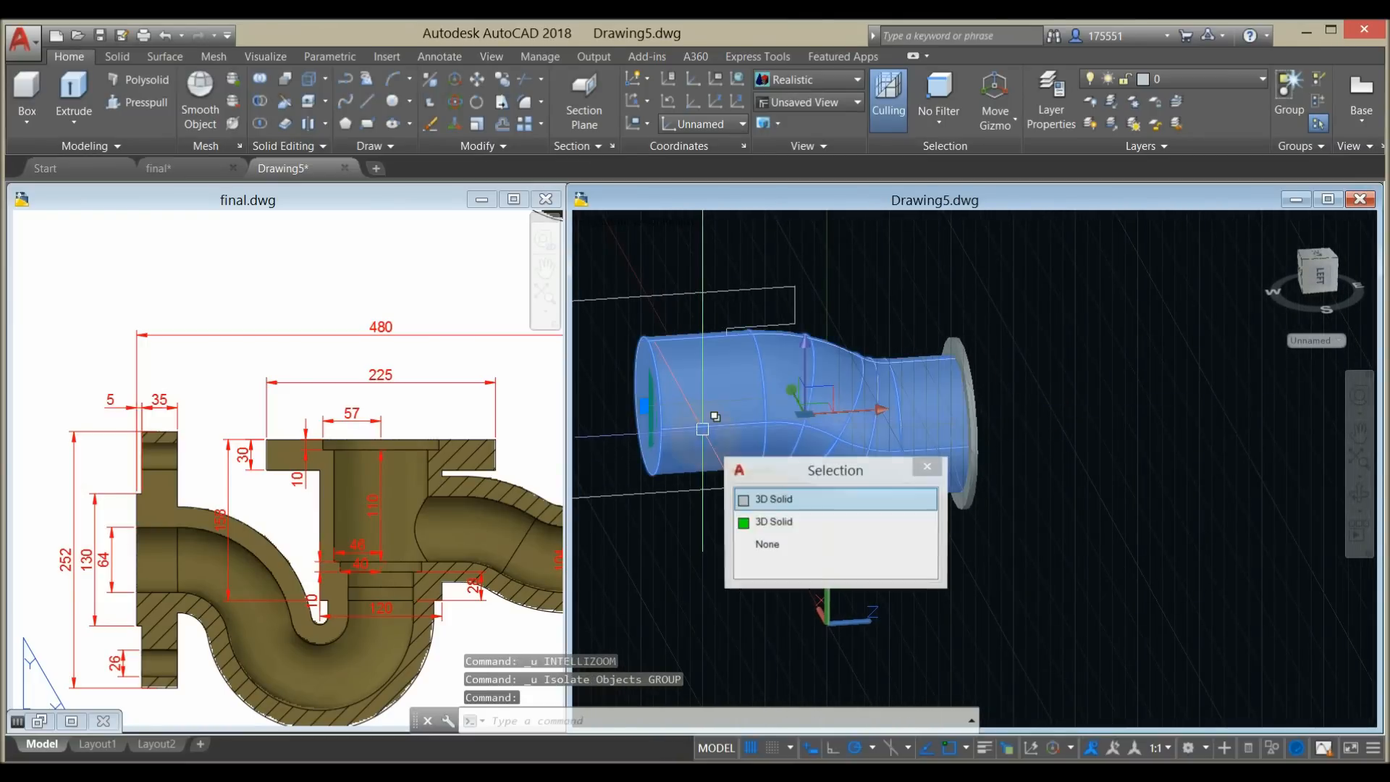
click(690, 484)
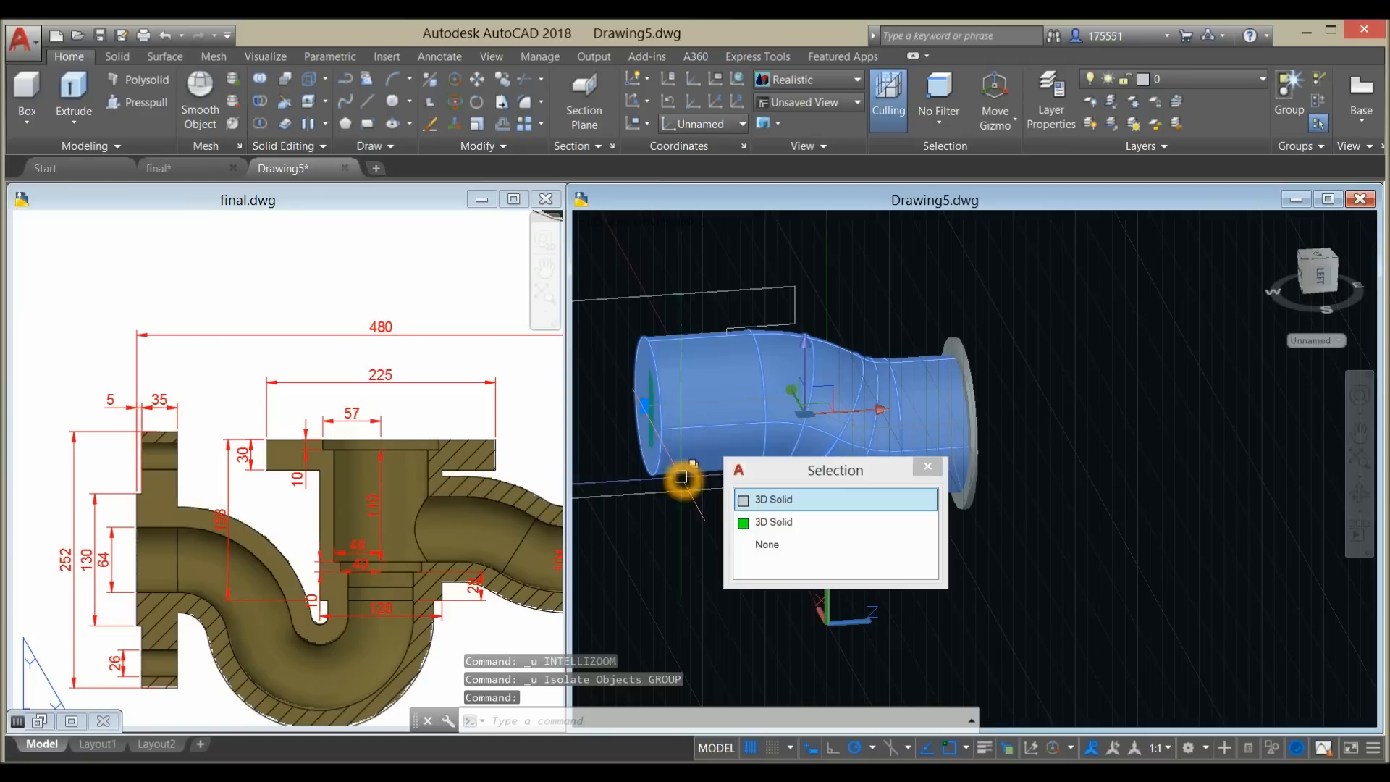
click(644, 367)
right_click(898, 264)
mouse_move(956, 336)
click(1127, 356)
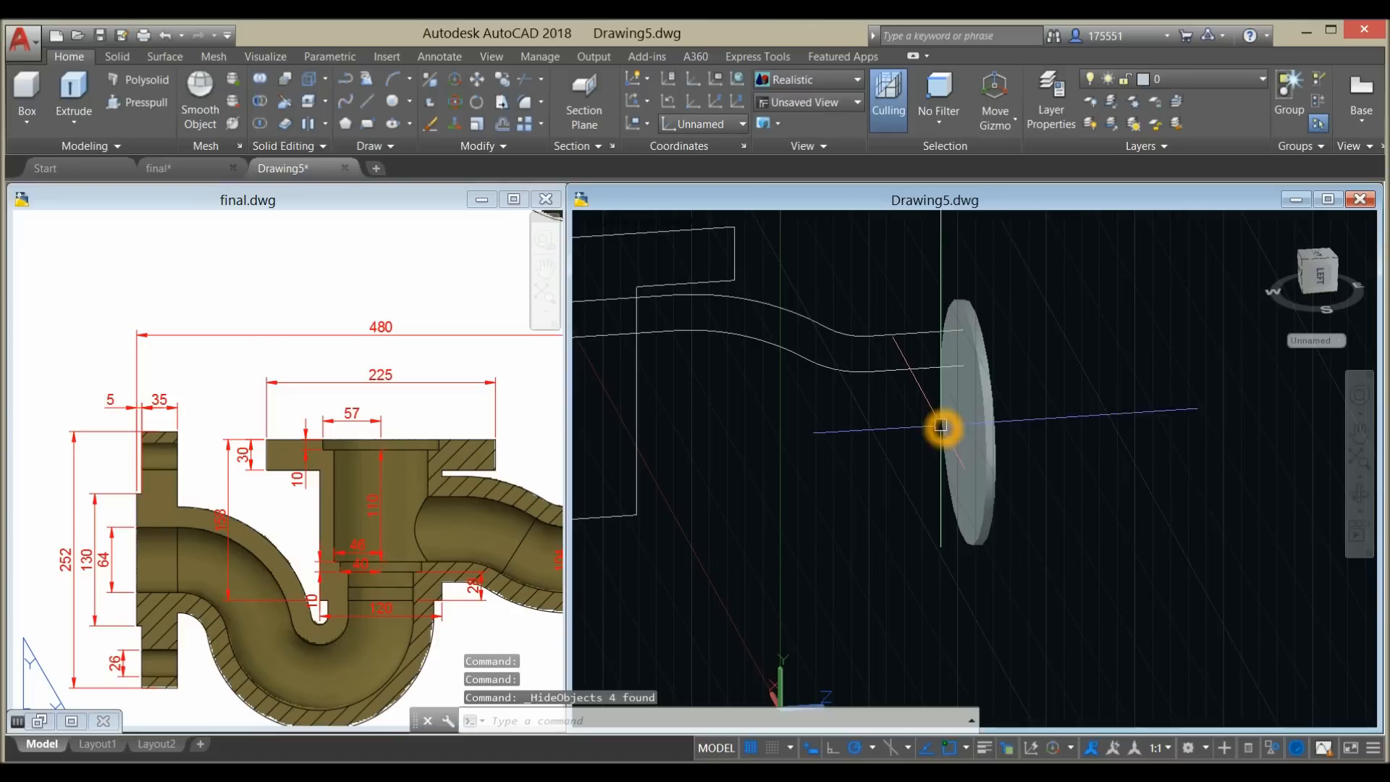
- Draw a 252-diameter circle concentric with the raised-face disc, centred on its back face
text(c)
key(Return)
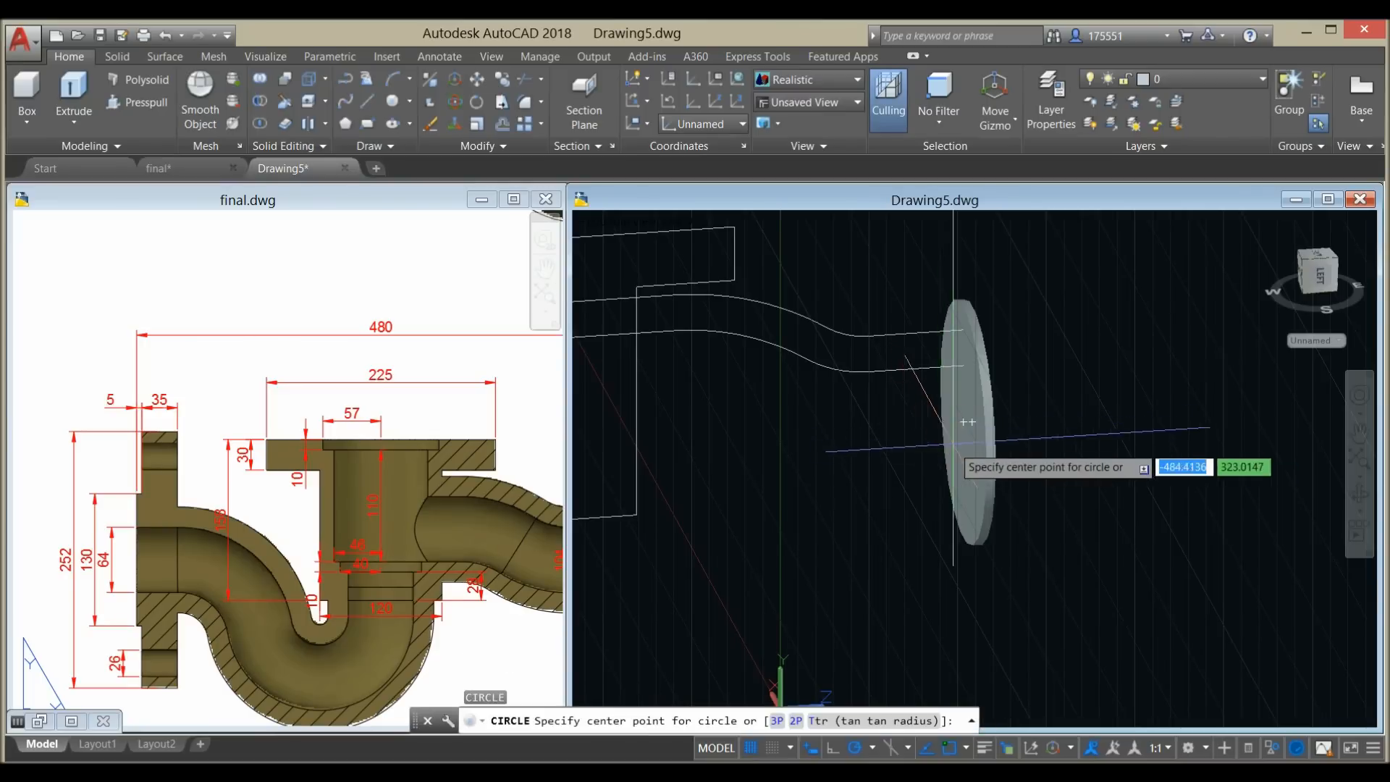
scroll(956, 445, up, 2)
click(971, 420)
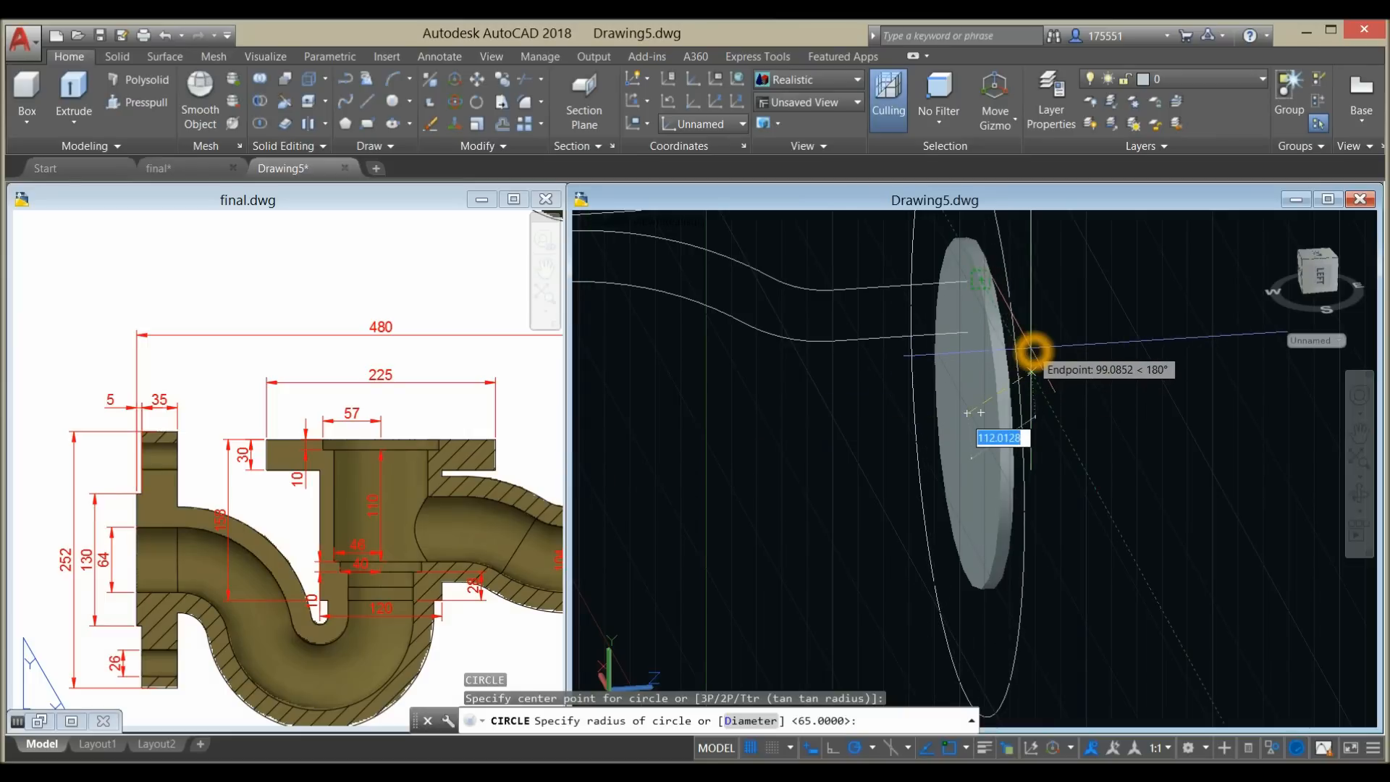
key(Return)
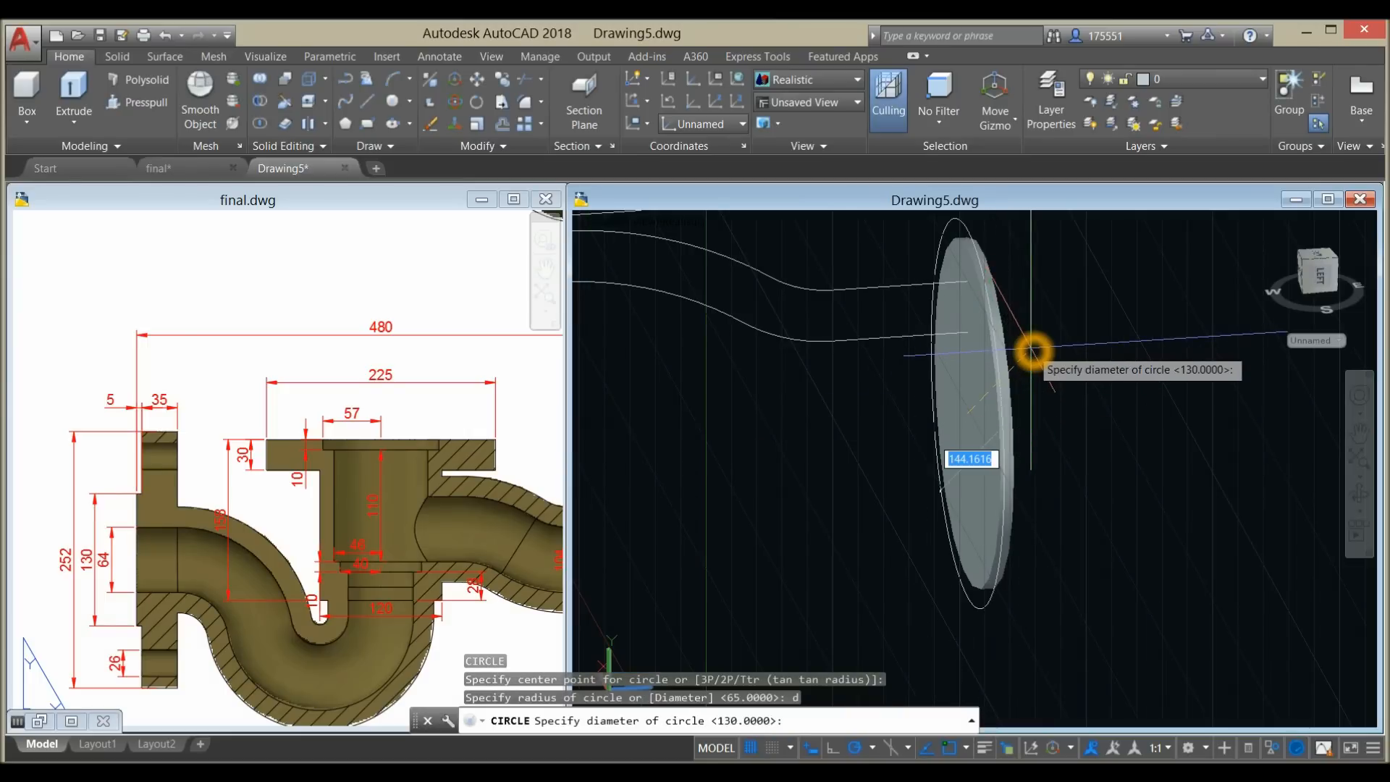
key(Return)
shift+middle_drag(1040, 351, 1092, 434)
- Check the flange thickness in final.dwg and extrude the 252-diameter circle 35 back along the pipe as a solid
click(161, 476)
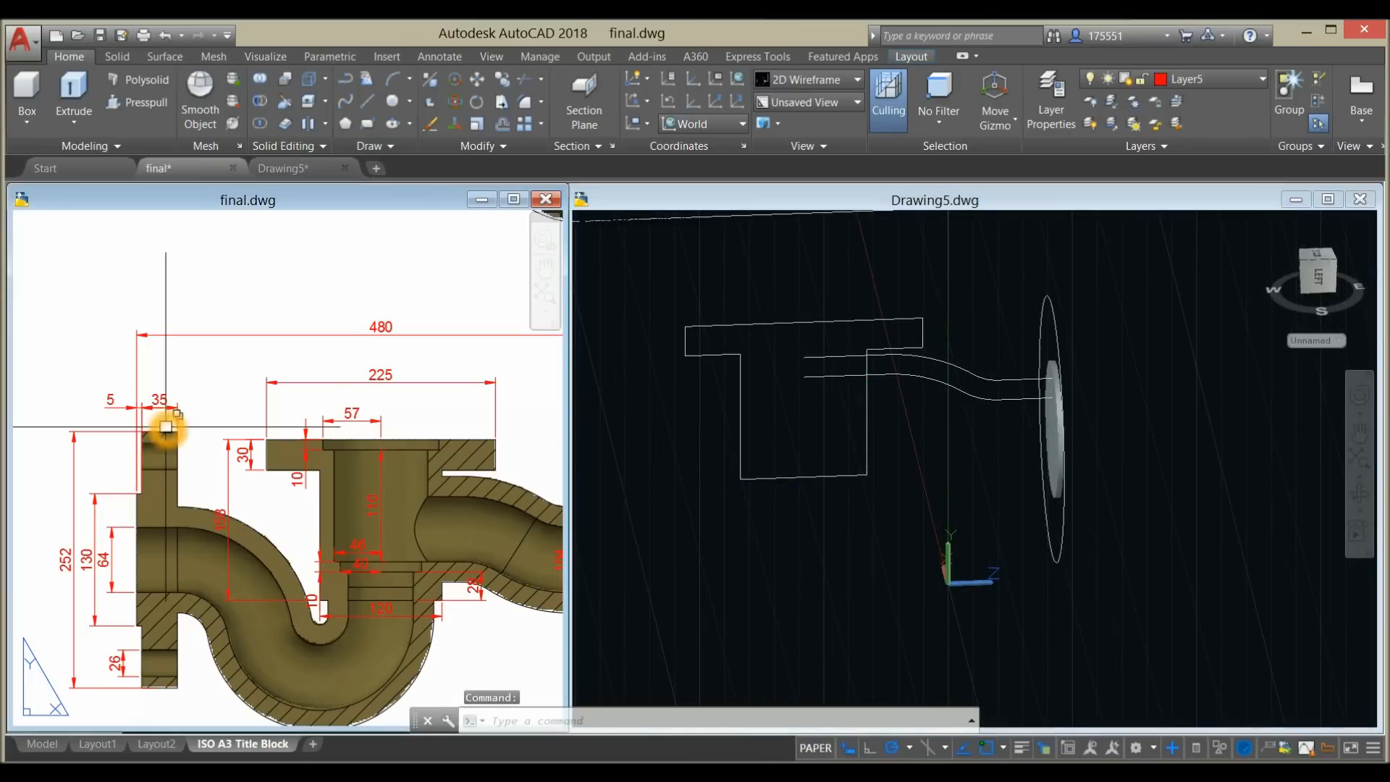
click(1084, 387)
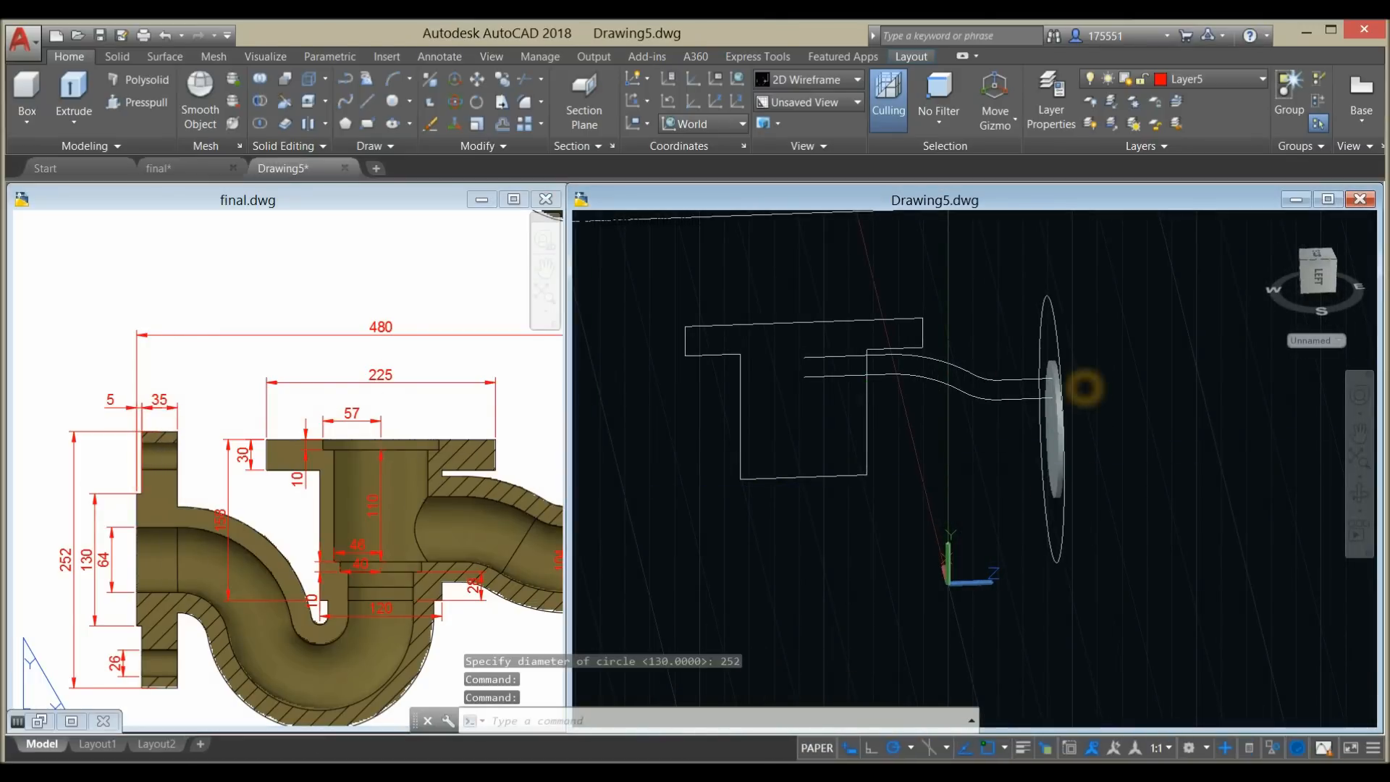
click(1054, 309)
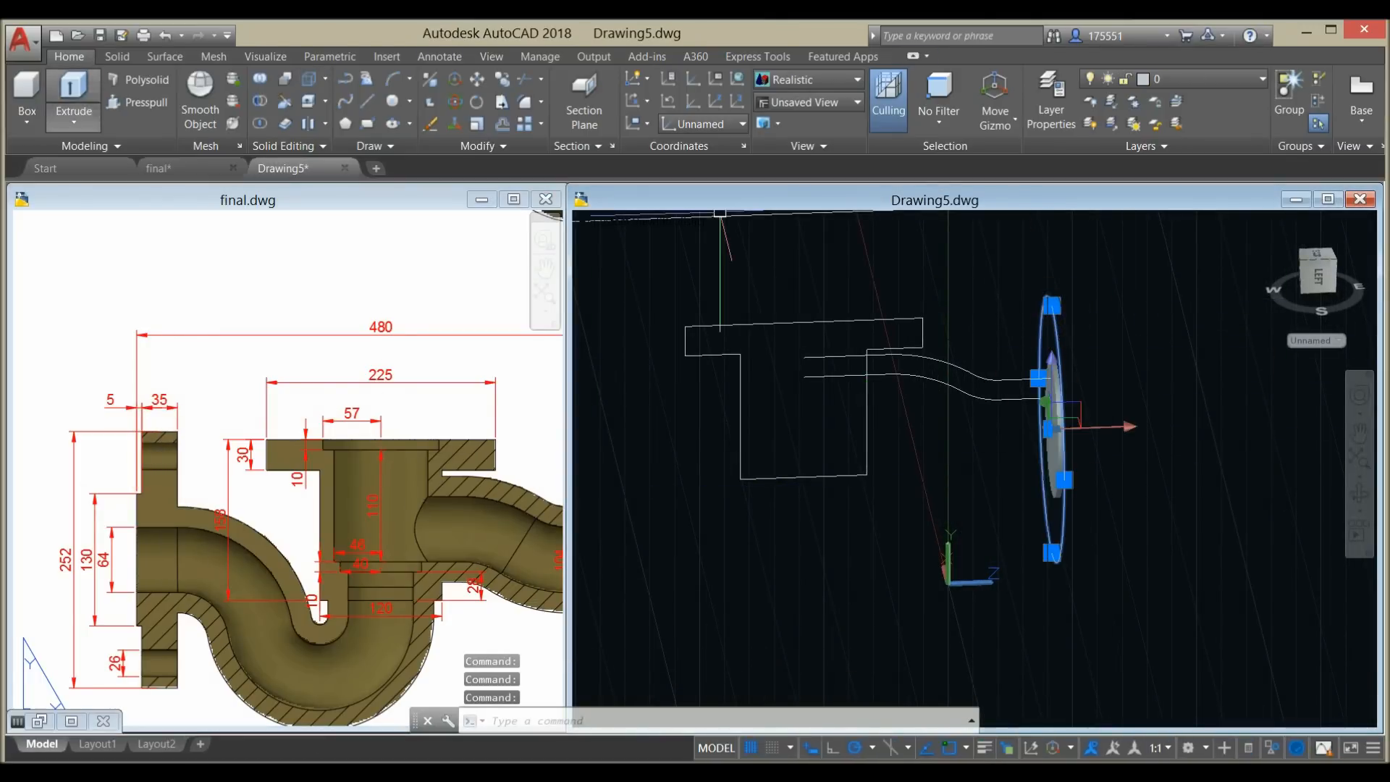
click(73, 94)
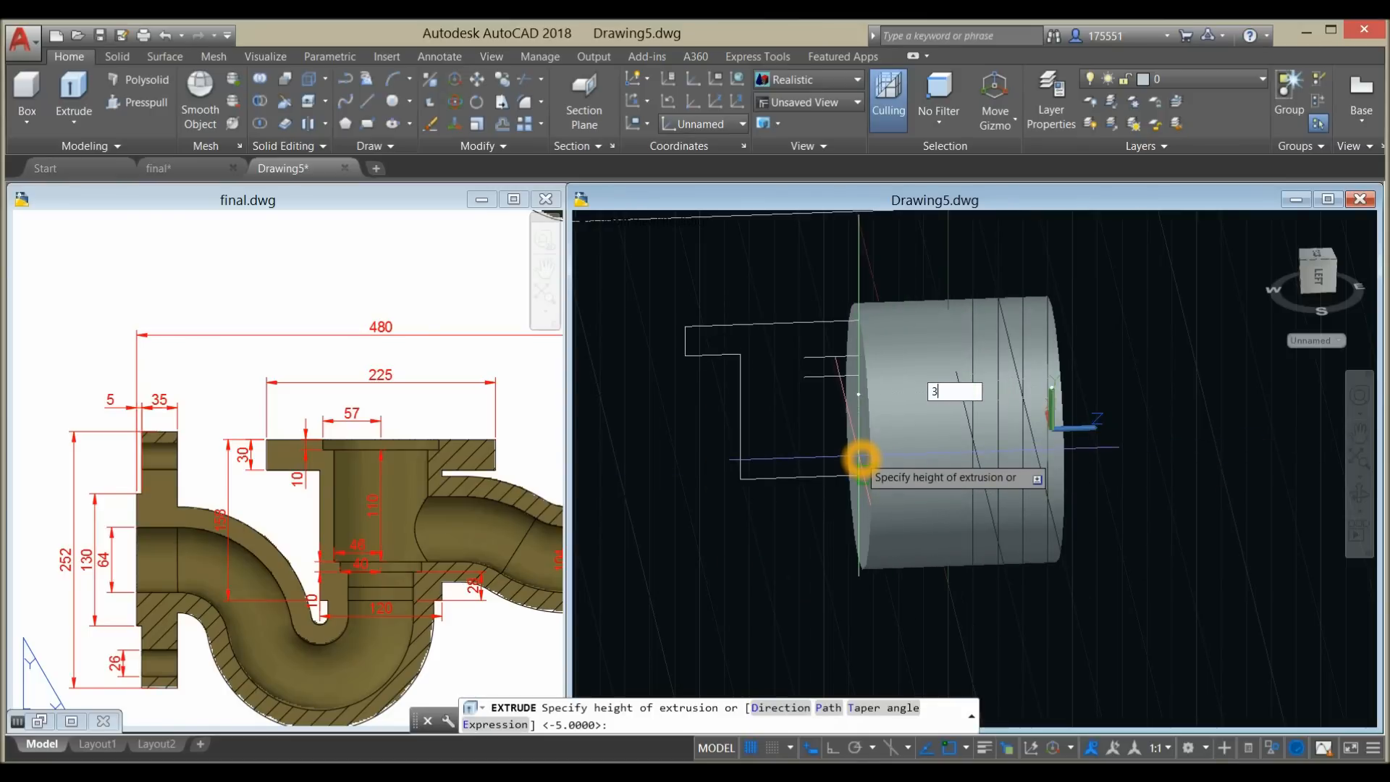
text(35)
key(Return)
mouse_move(1081, 497)
shift+middle_down()
mouse_move(1031, 492)
mouse_move(1084, 484)
shift+middle_up()
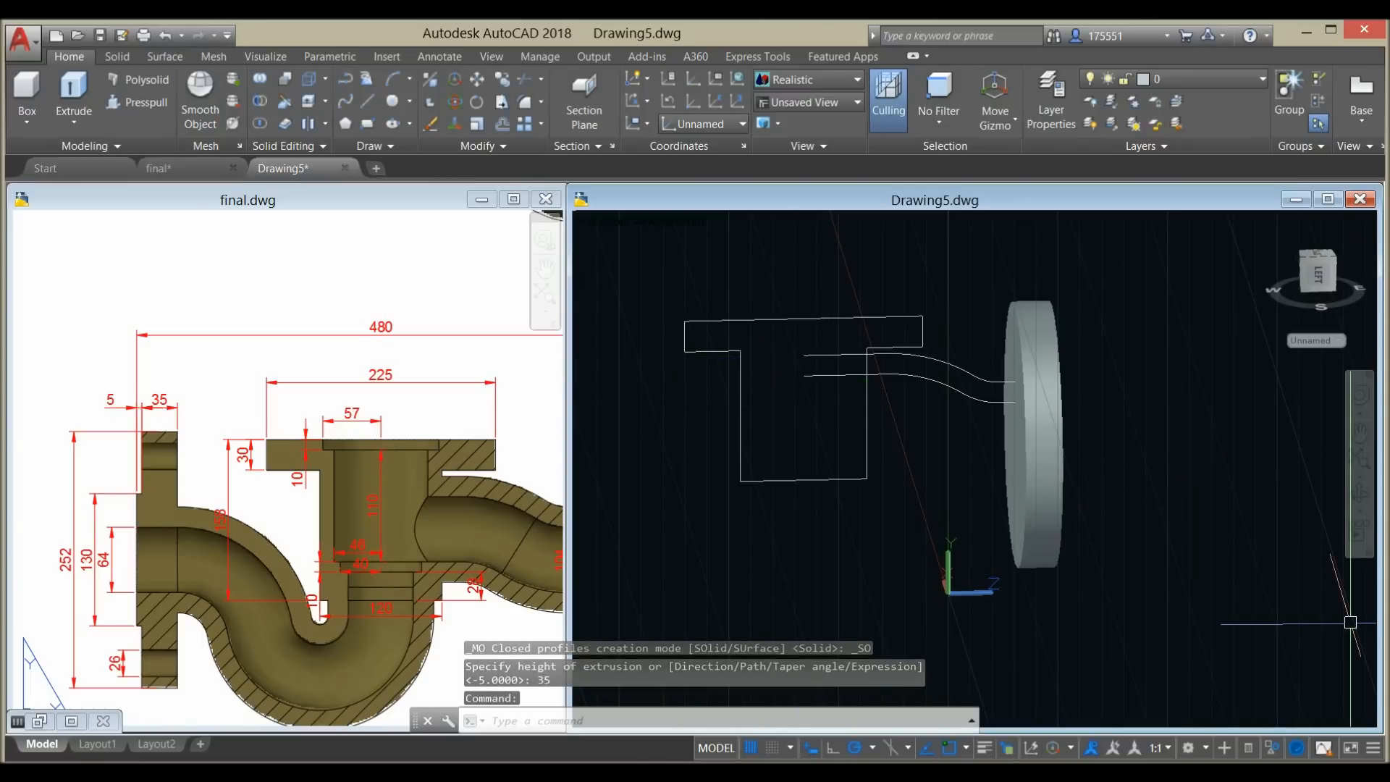
- Union the 252-diameter flange disc with the raised-face disc into one solid
click(261, 80)
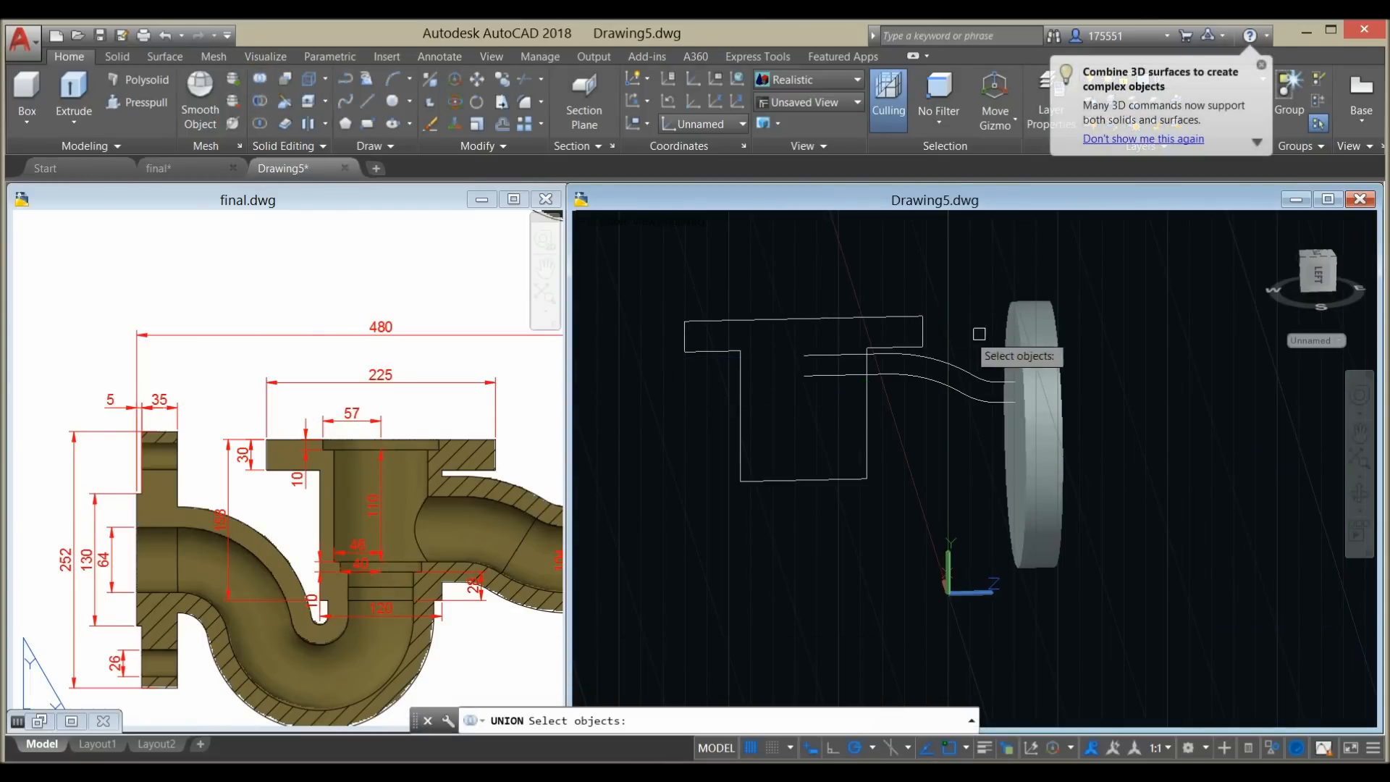
click(1011, 337)
shift+middle_drag(1073, 337, 1042, 378)
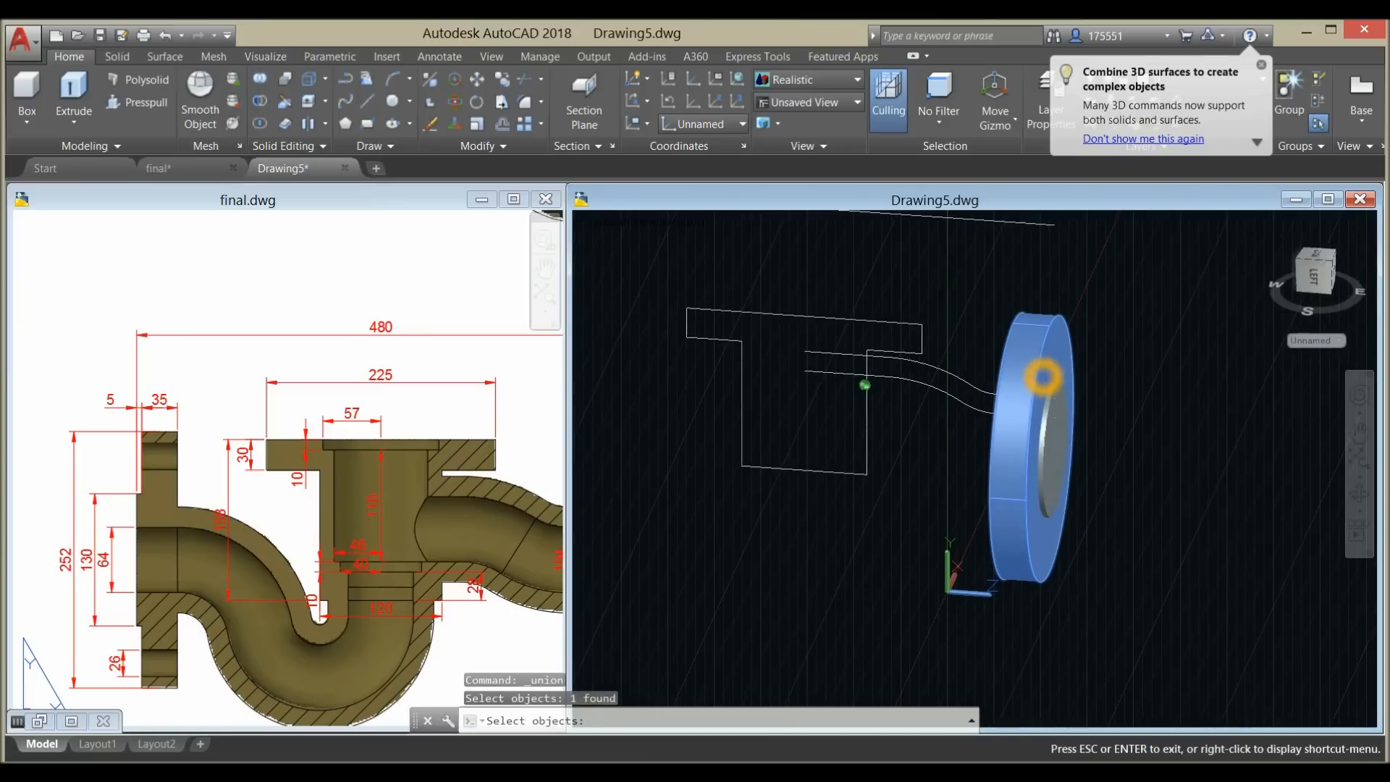
click(1067, 389)
scroll(1064, 387, up, 3)
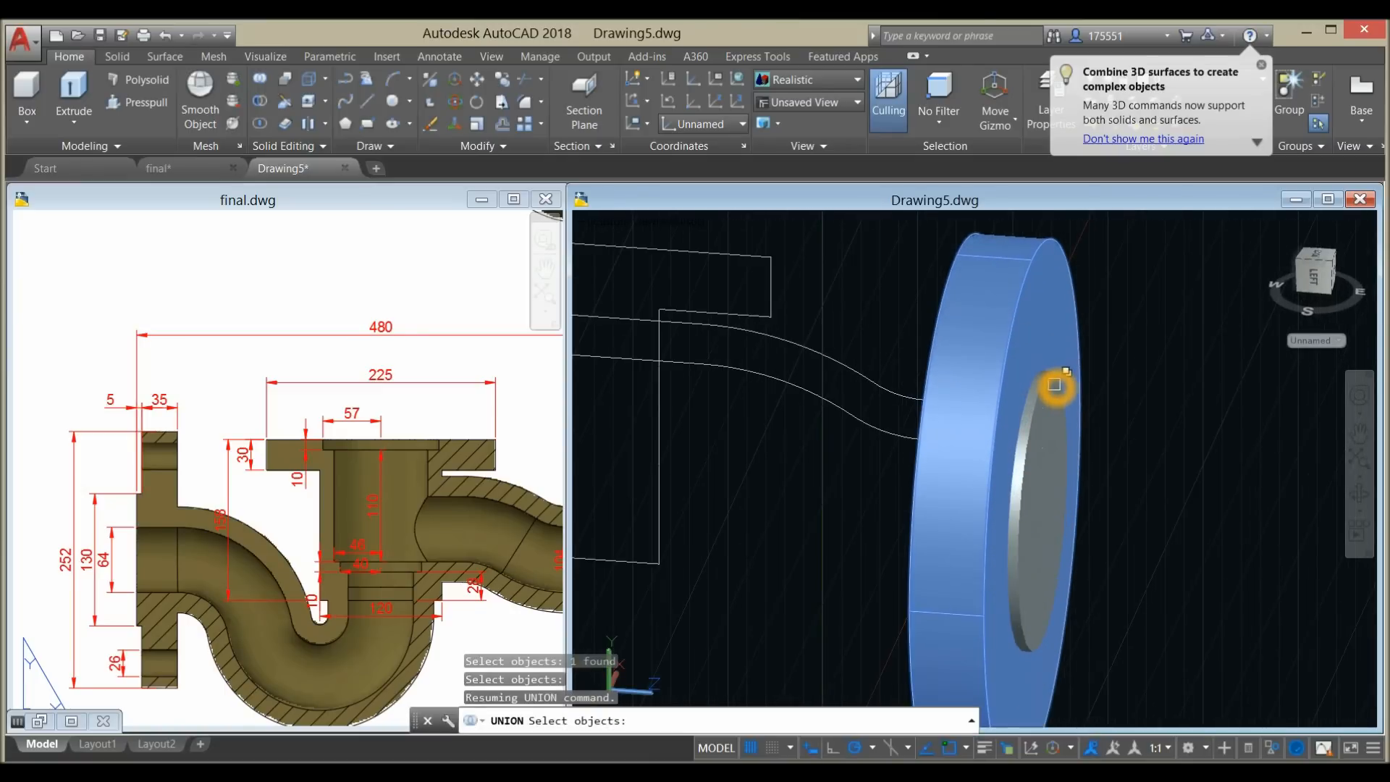
click(1051, 384)
scroll(1055, 385, up, 2)
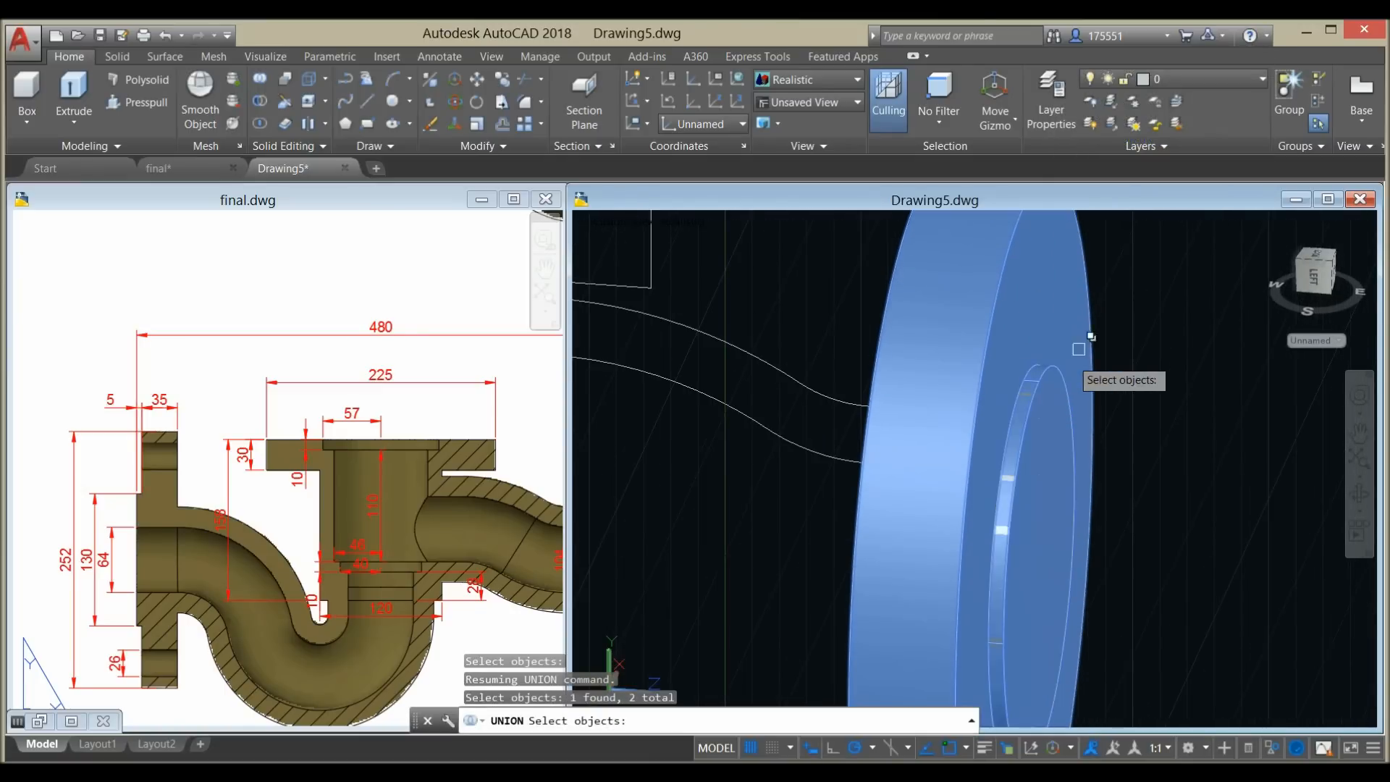
scroll(1089, 324, down, 5)
shift+middle_drag(1058, 335, 935, 351)
key(Return)
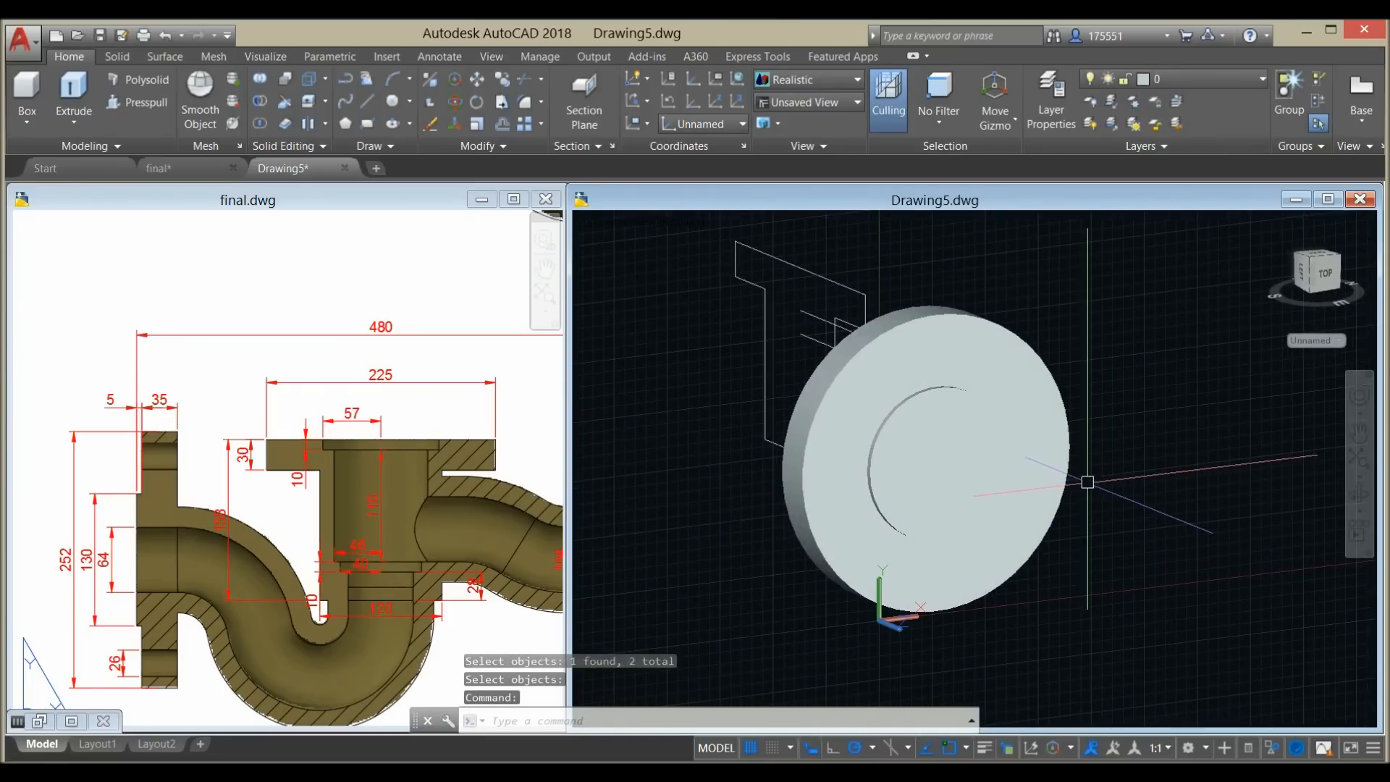
- Draw a 64-diameter bore circle at the centre of the flange's raised face
text(c)
key(Return)
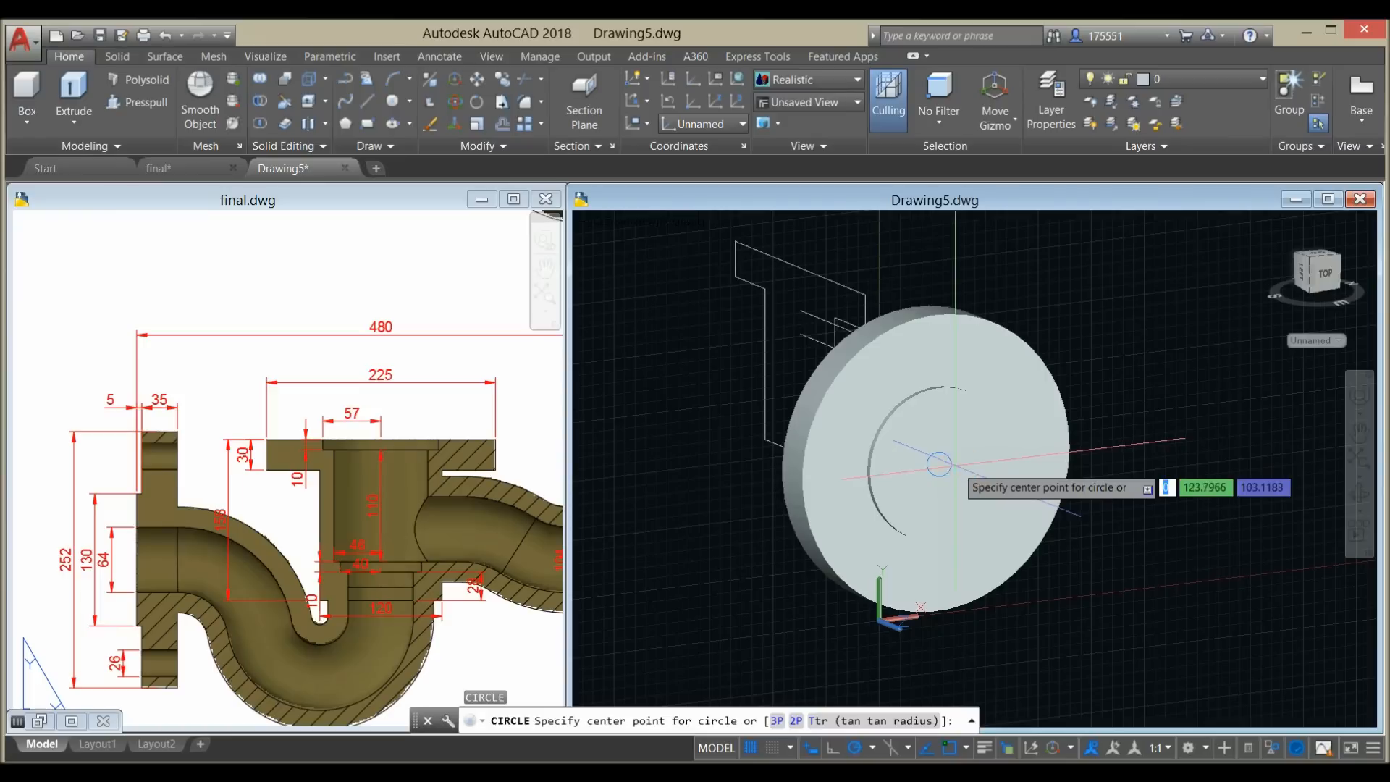
click(939, 464)
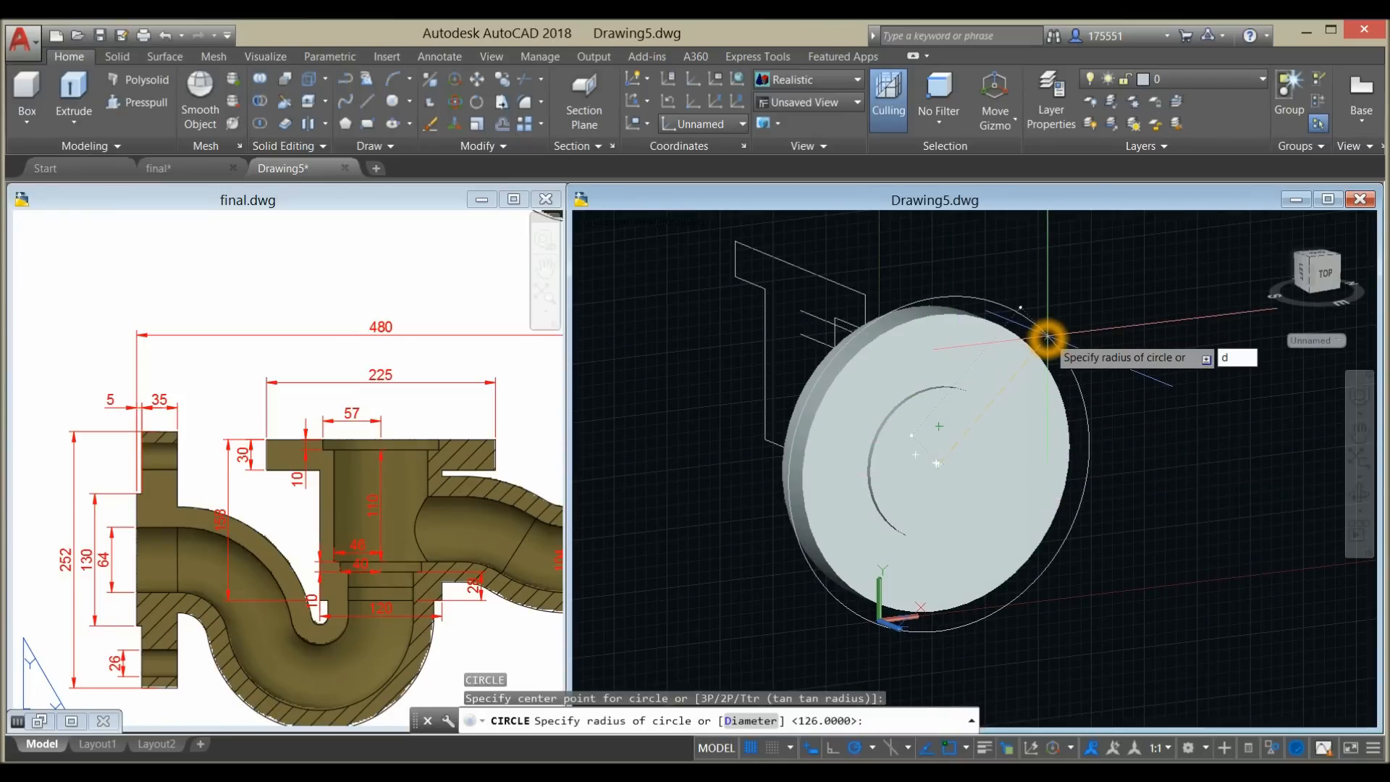
key(Return)
key(Return)
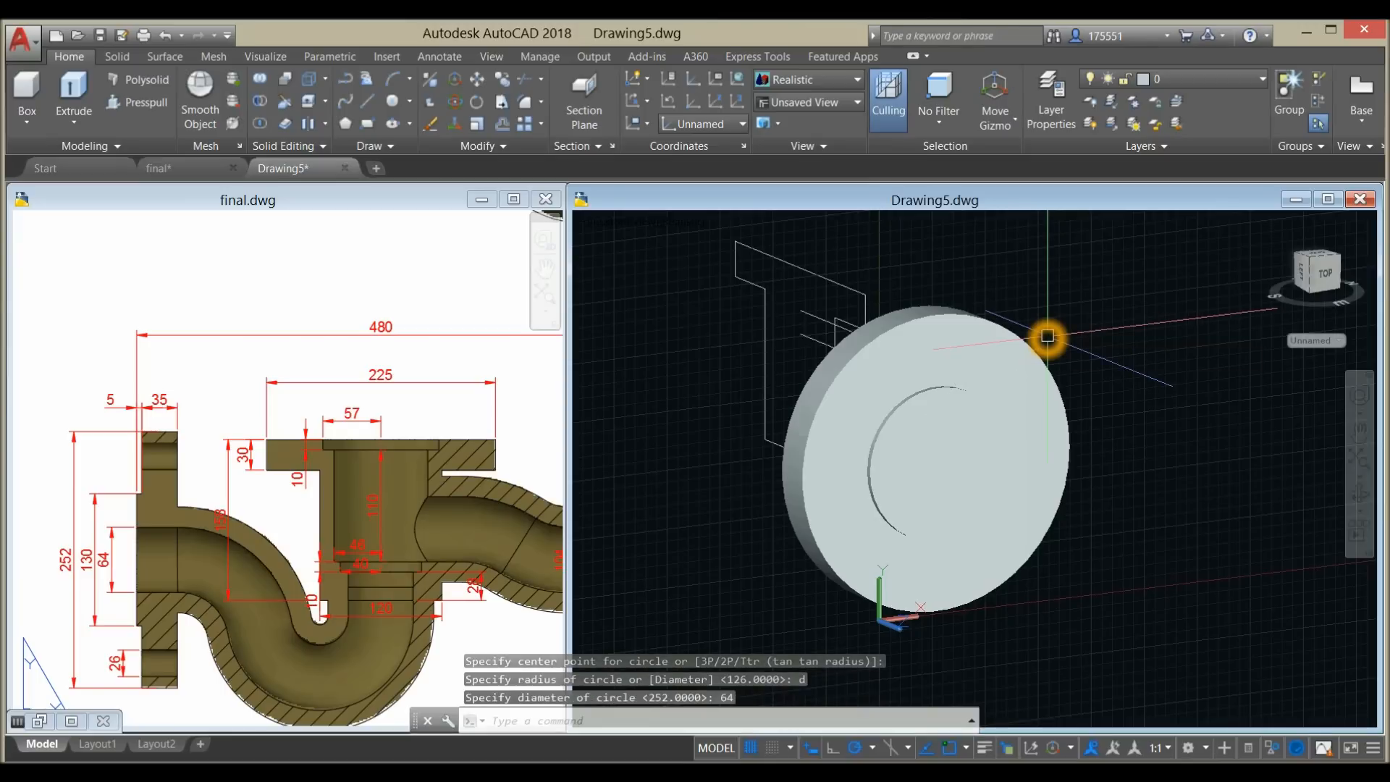
- Switch the view to 2D Wireframe and extrude the 64-diameter circle back through the full flange thickness and beyond
click(682, 221)
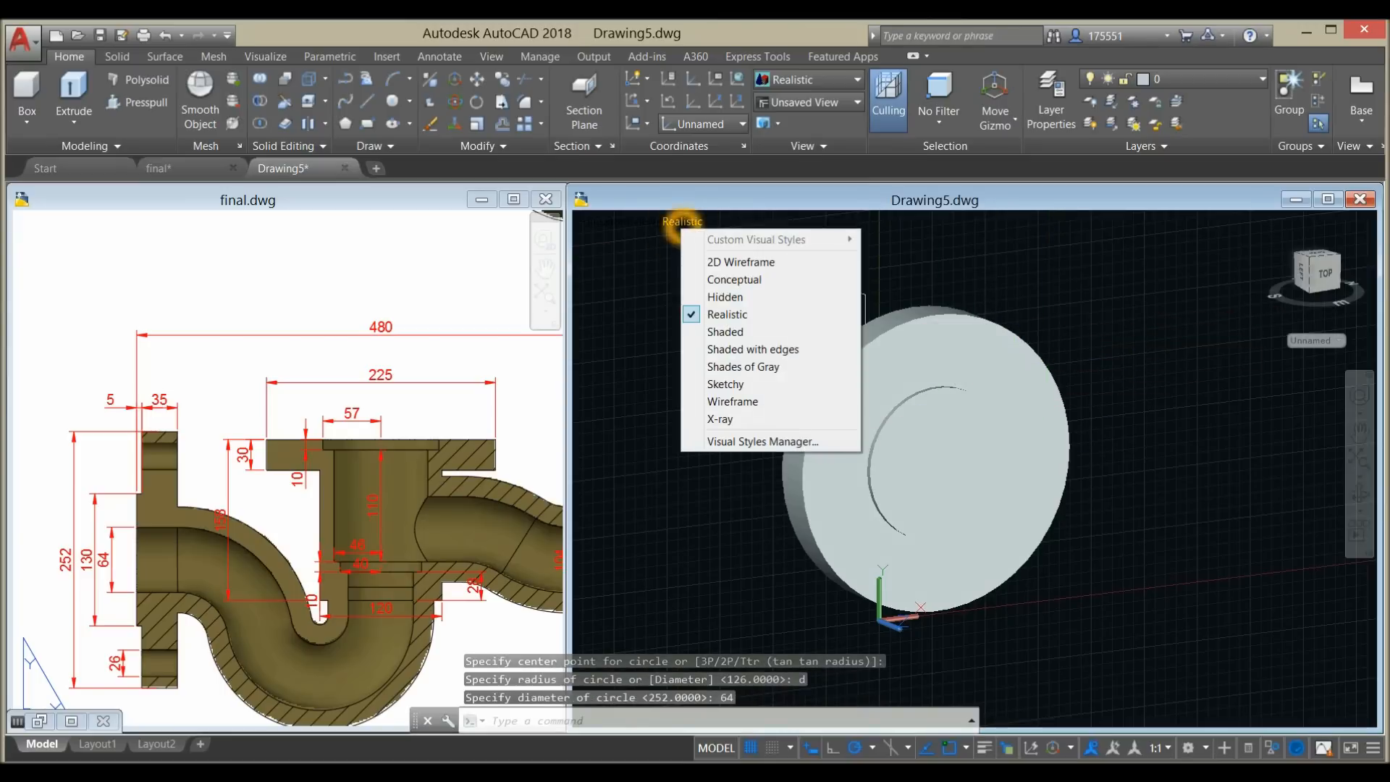
click(708, 261)
shift+middle_drag(941, 518, 1018, 505)
click(1002, 474)
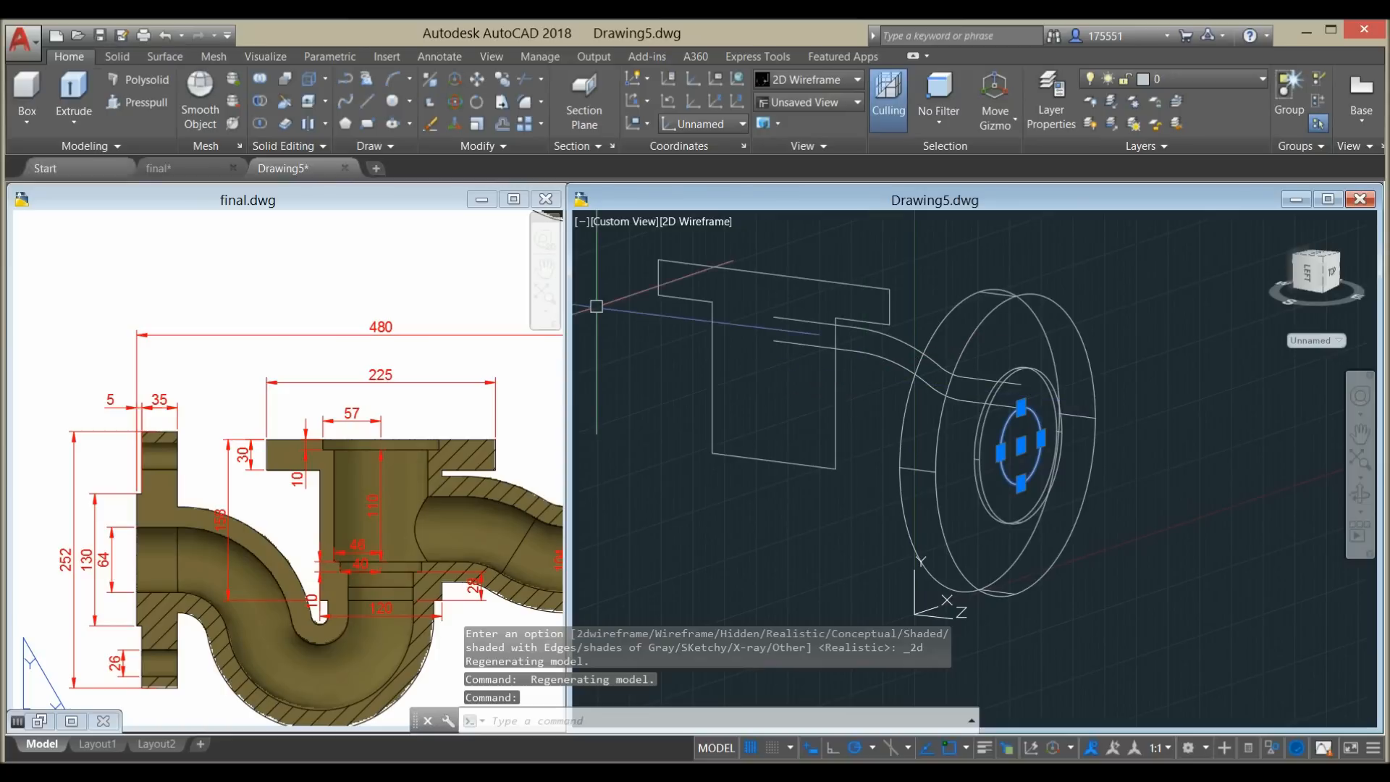
click(74, 91)
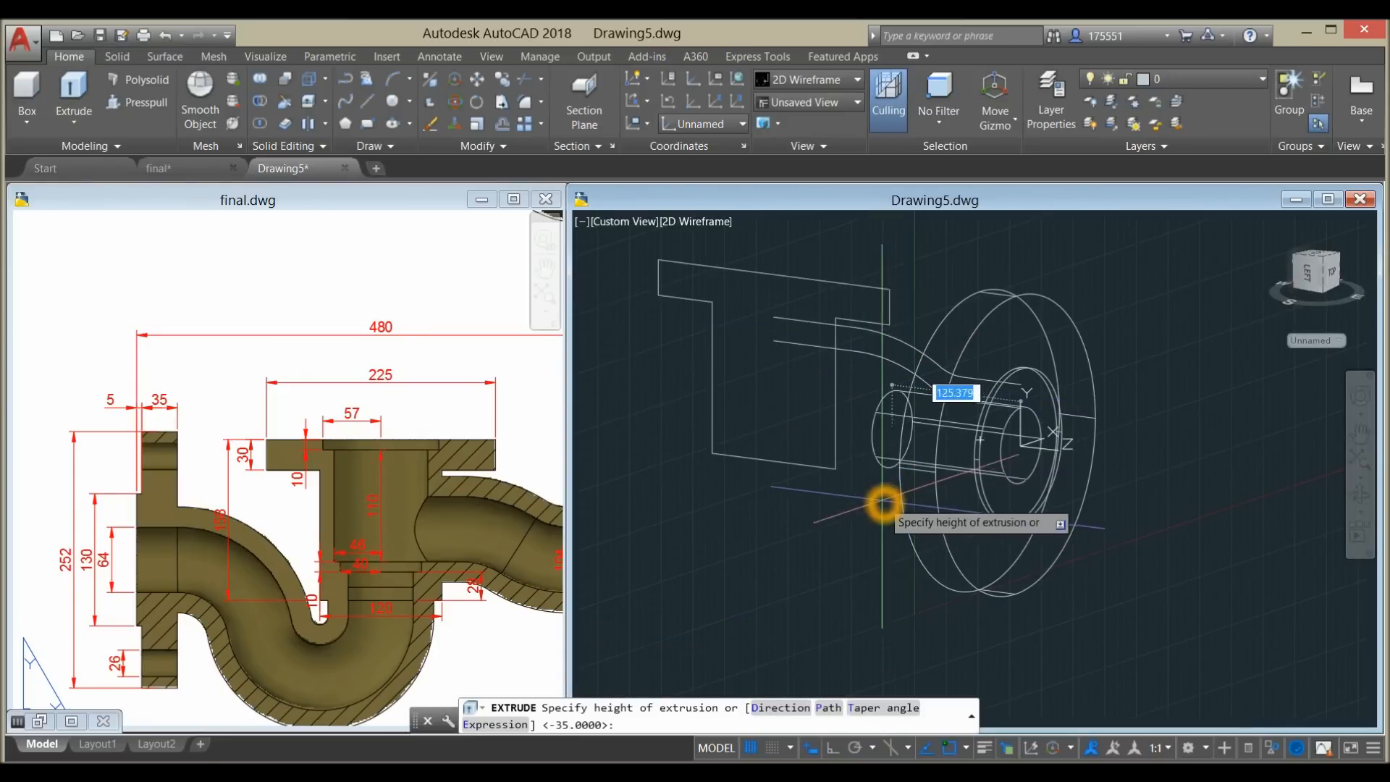
click(862, 490)
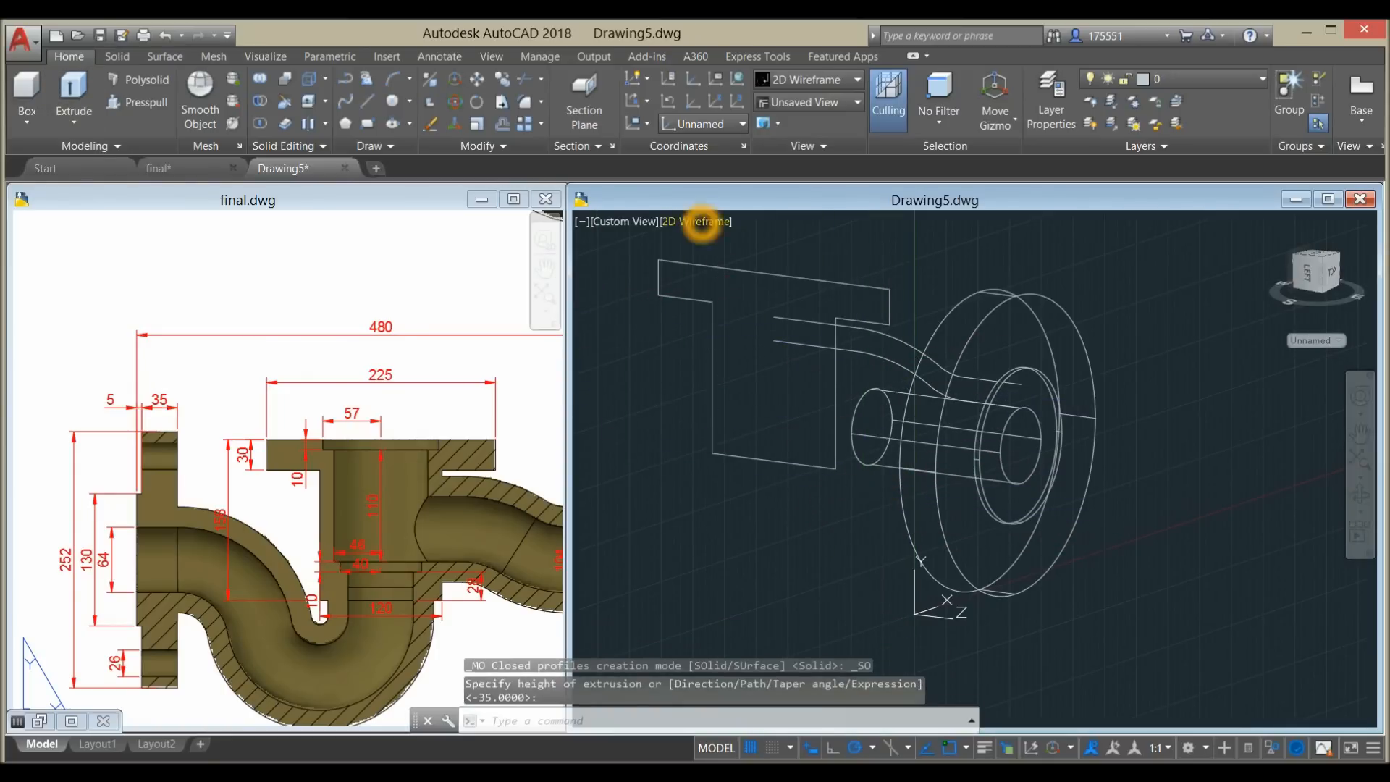
- Switch to the Conceptual visual style and subtract the 64-diameter cylinder from the flange to cut the bore
click(701, 222)
click(725, 278)
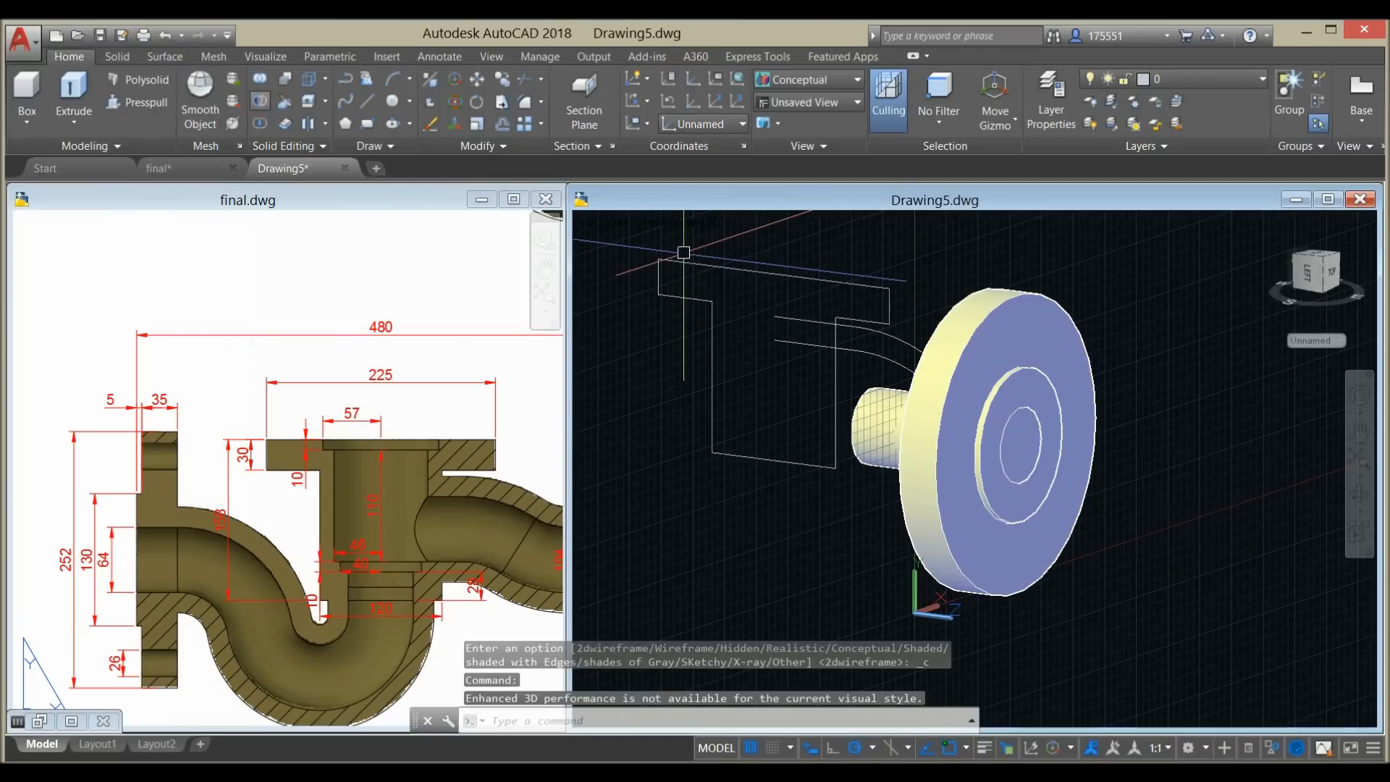
click(260, 101)
click(1069, 359)
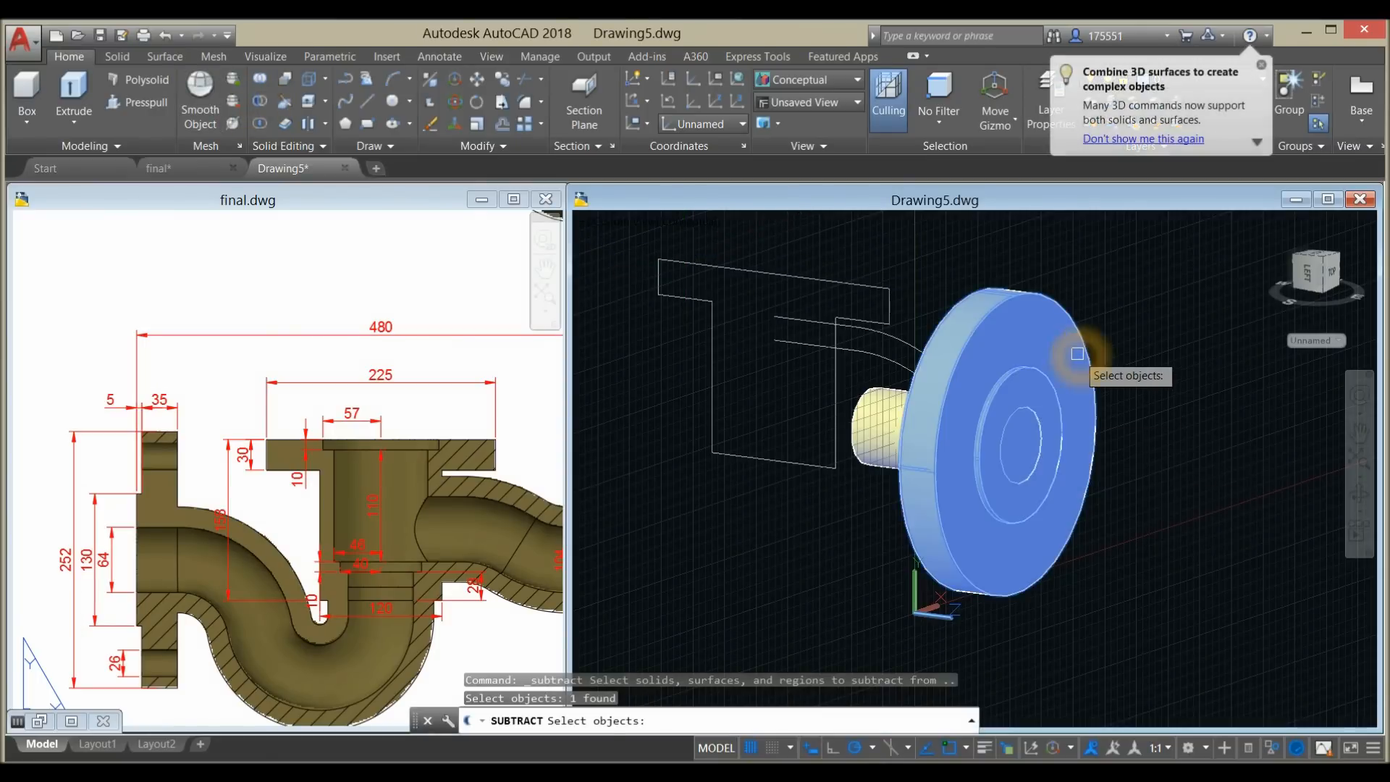
key(Return)
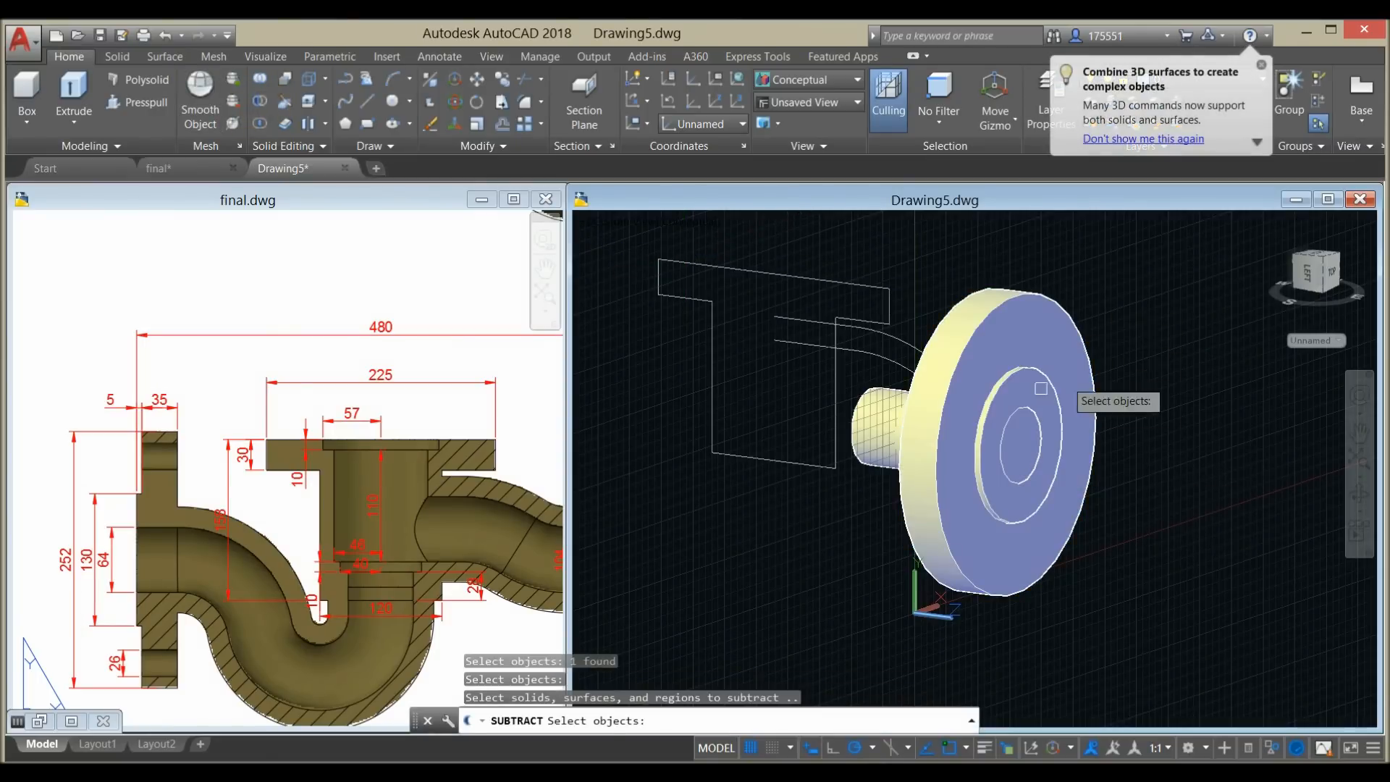
click(869, 461)
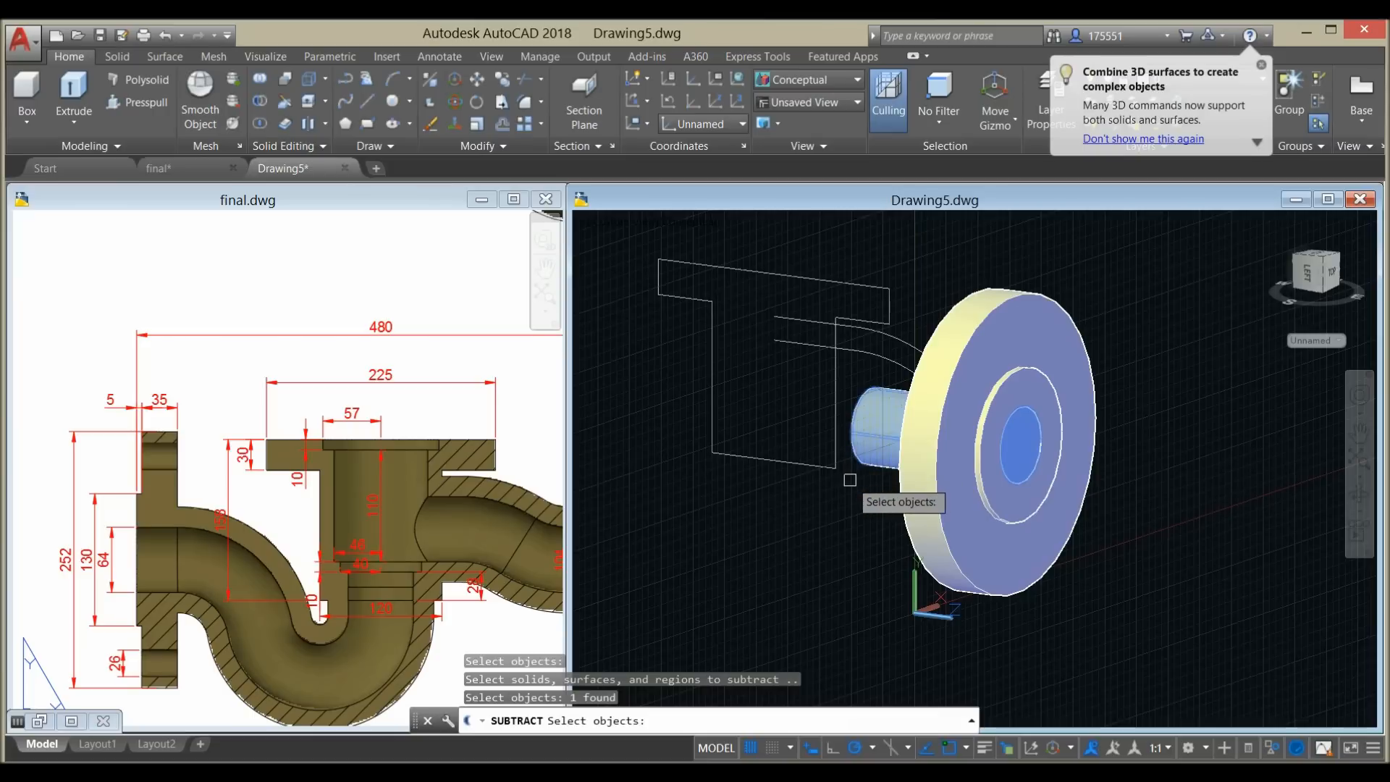
key(Return)
shift+middle_drag(850, 492, 909, 500)
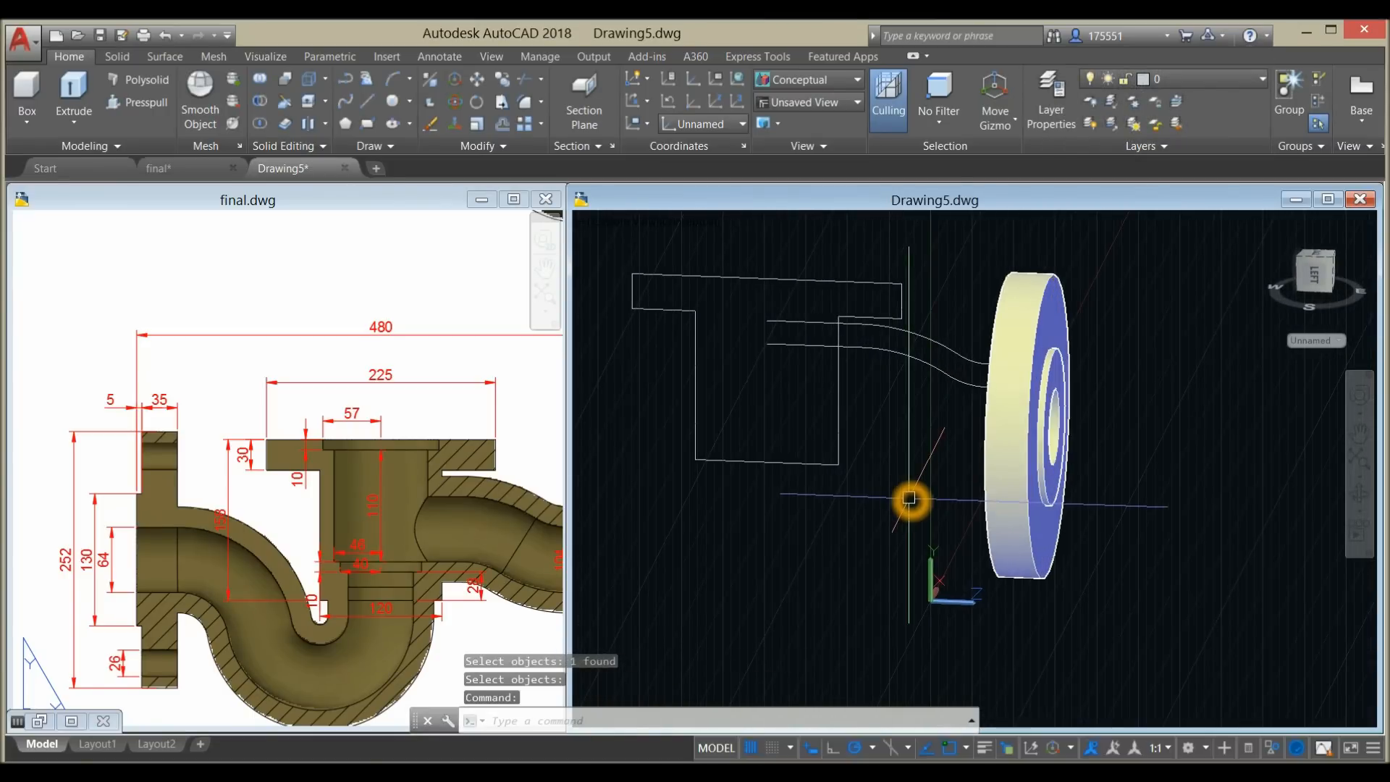
- Turn off the drawing grid and end object isolation to bring back the hidden pipe objects
click(751, 747)
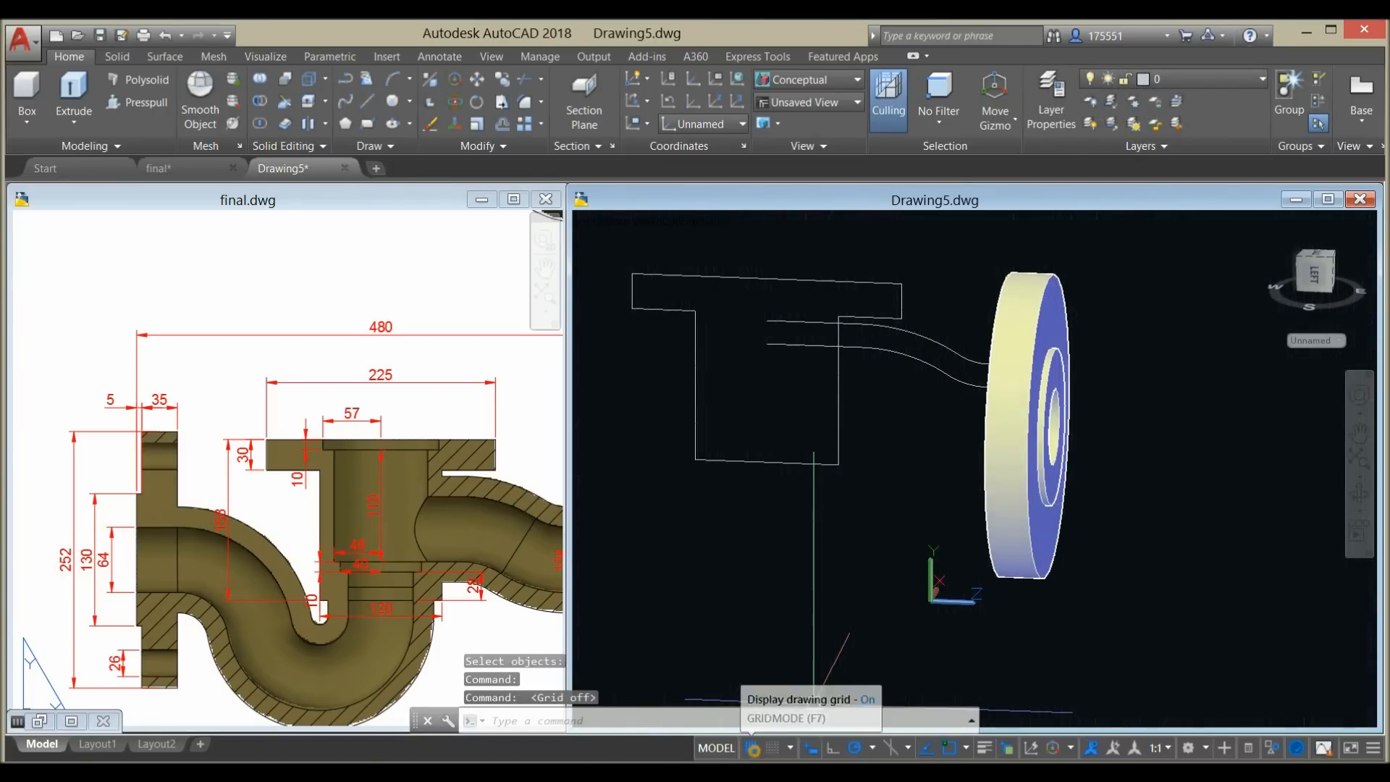
shift+middle_drag(876, 549, 962, 334)
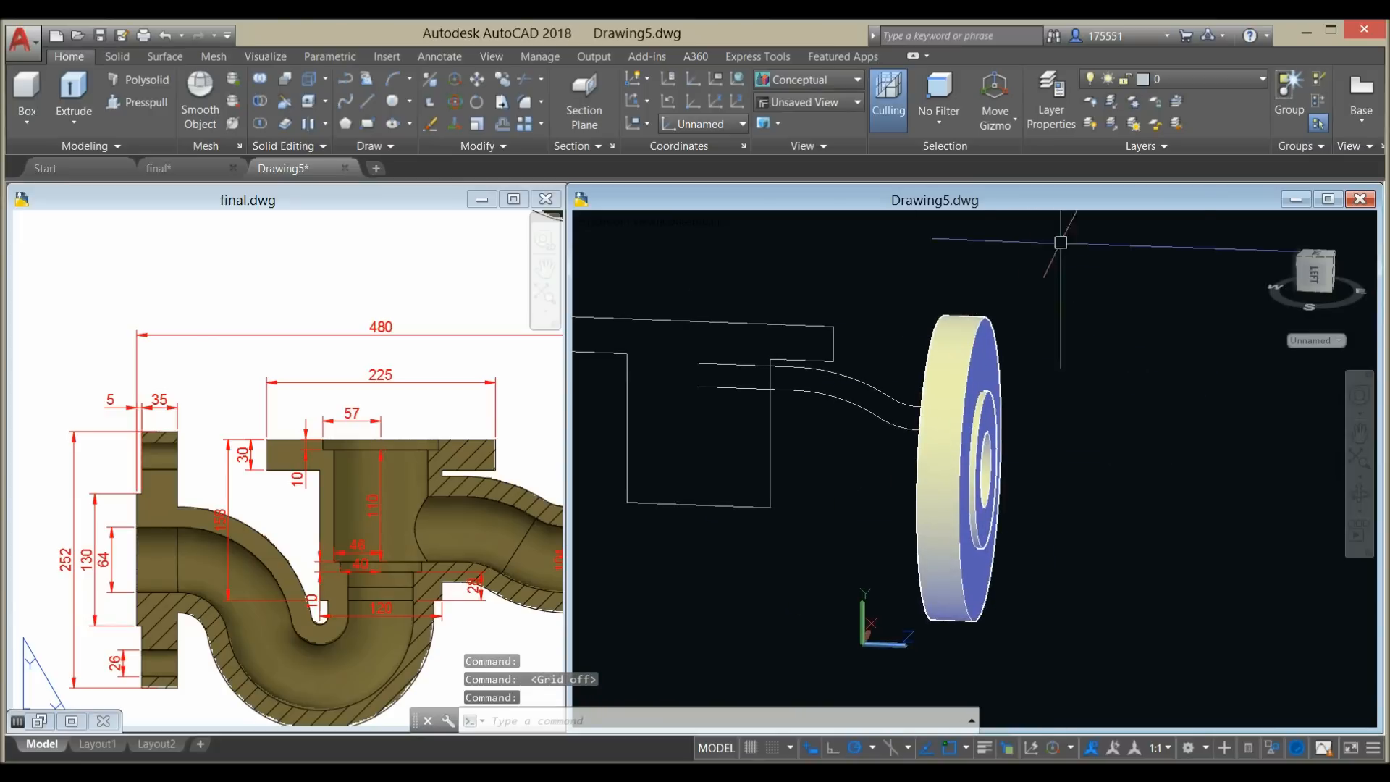
right_click(1157, 283)
mouse_move(1202, 357)
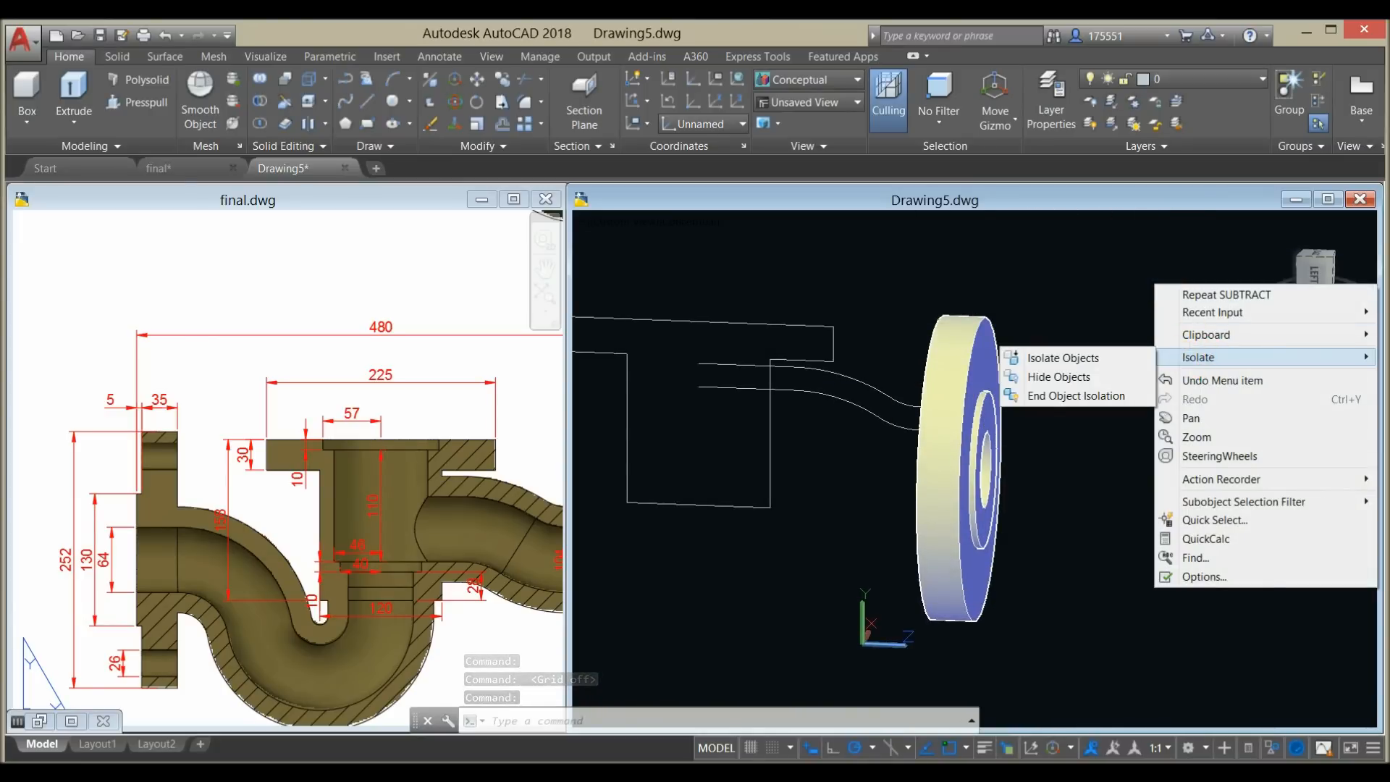
click(1095, 396)
shift+middle_drag(1095, 399, 1001, 452)
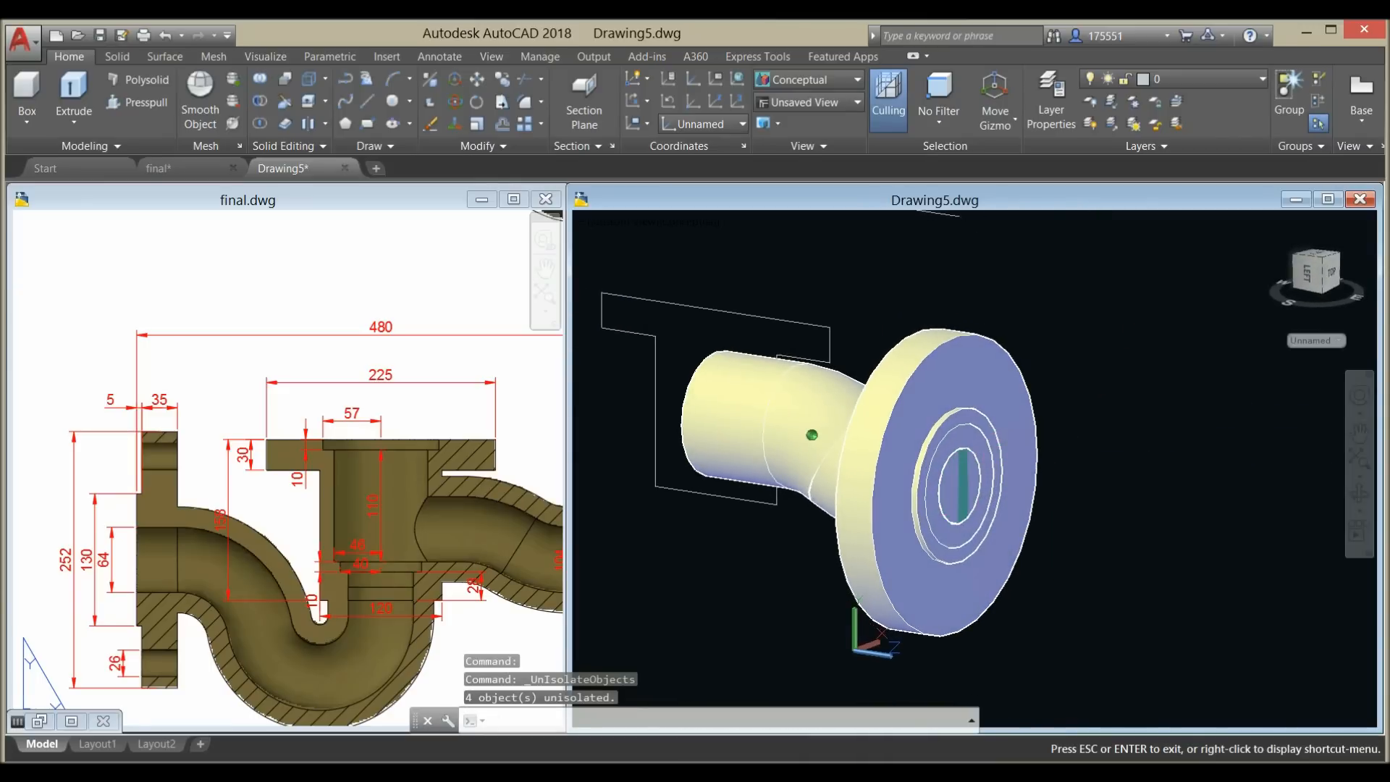
click(682, 286)
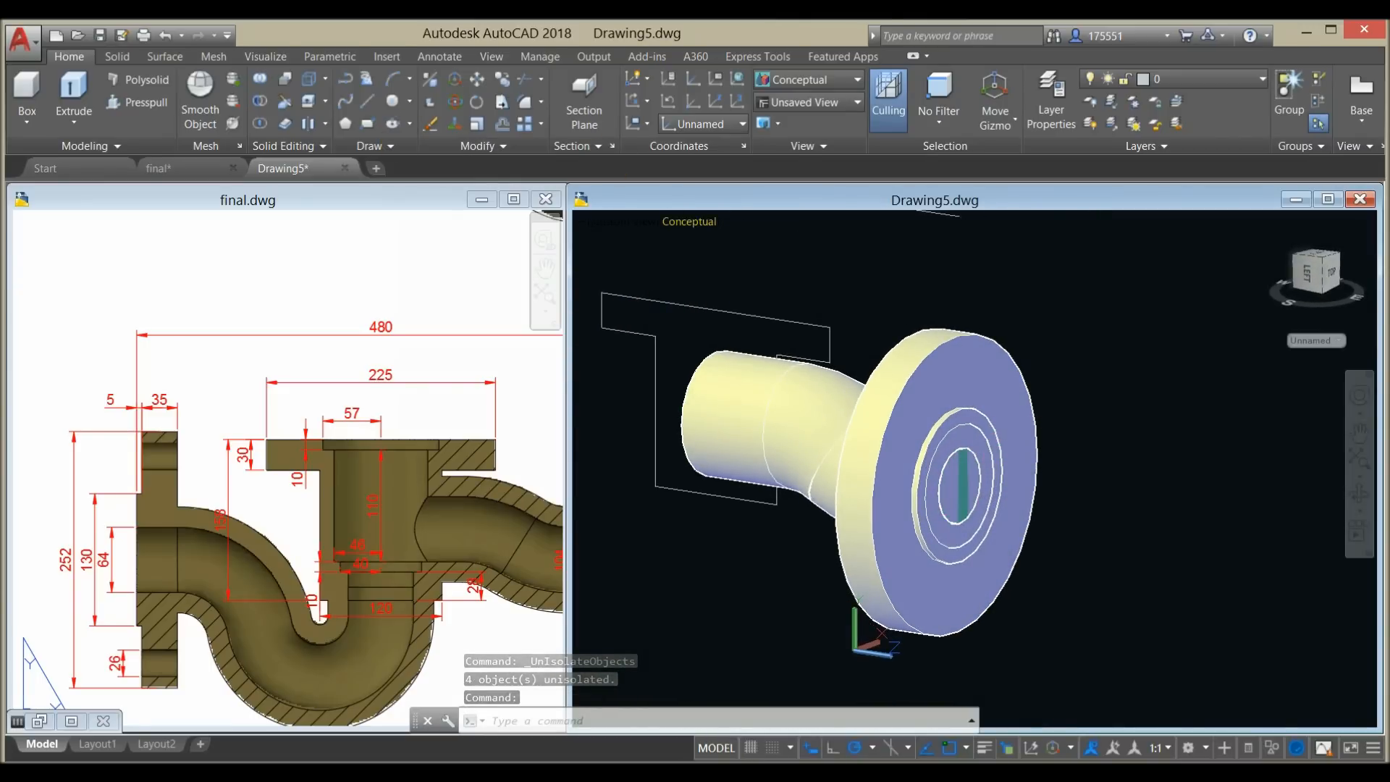
click(263, 103)
click(965, 356)
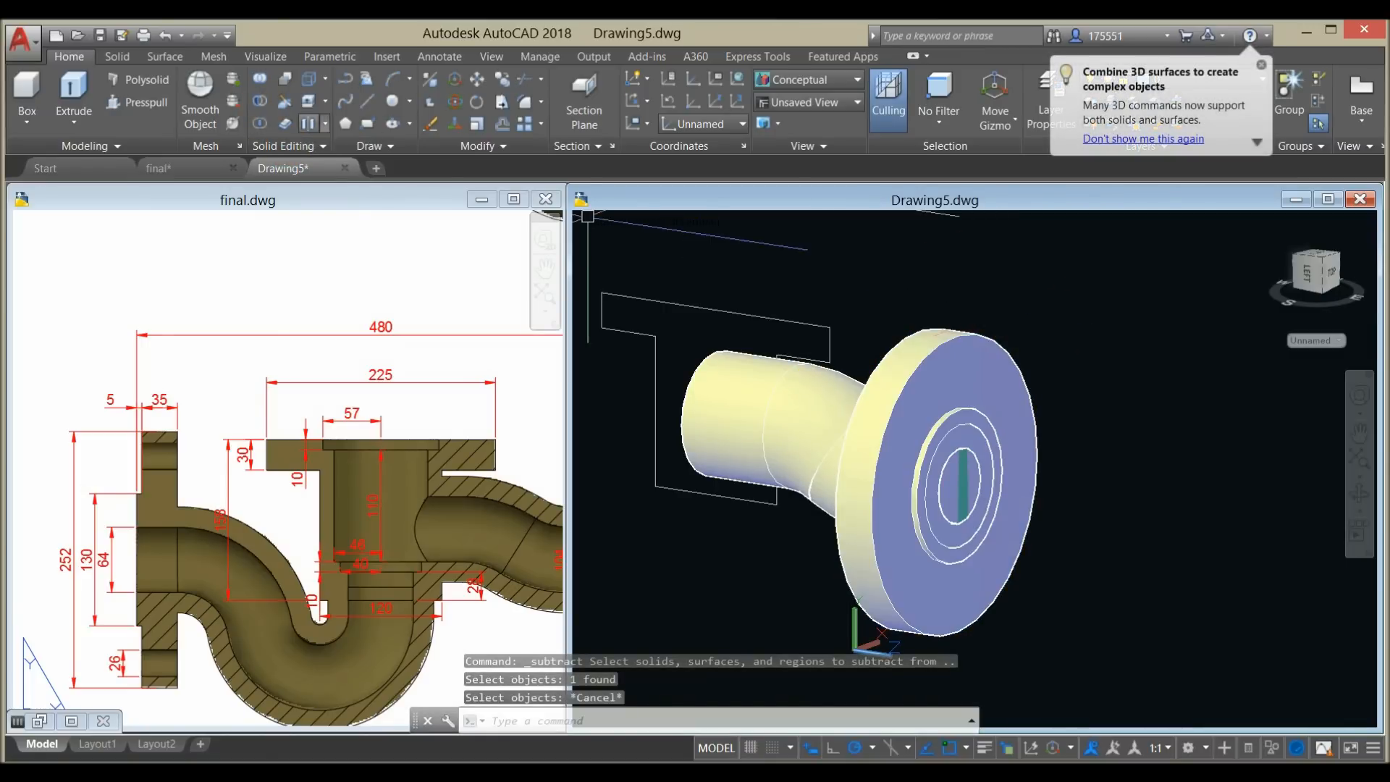
- Subtract the green inner core solid from the curved outer pipe to hollow it out
click(800, 395)
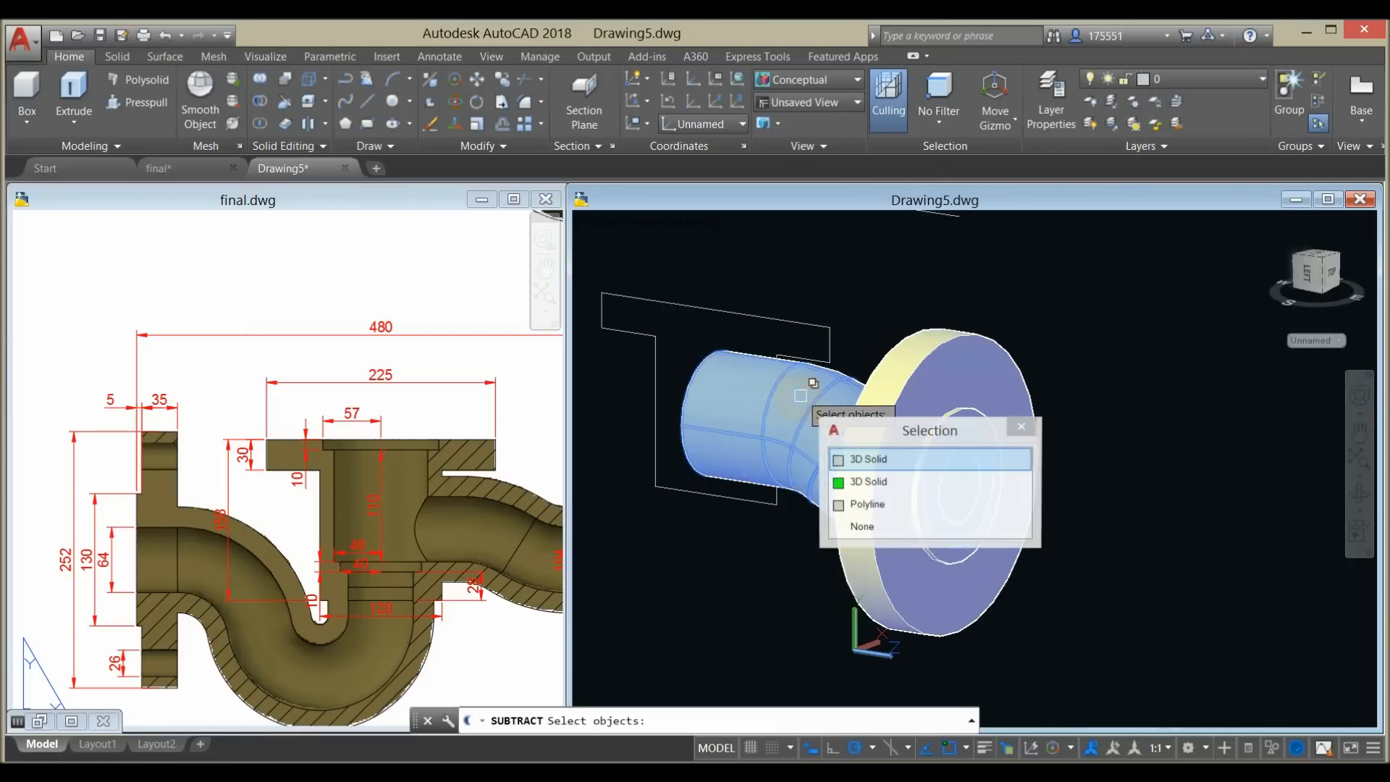
right_click(996, 282)
shift+middle_drag(981, 346, 1152, 369)
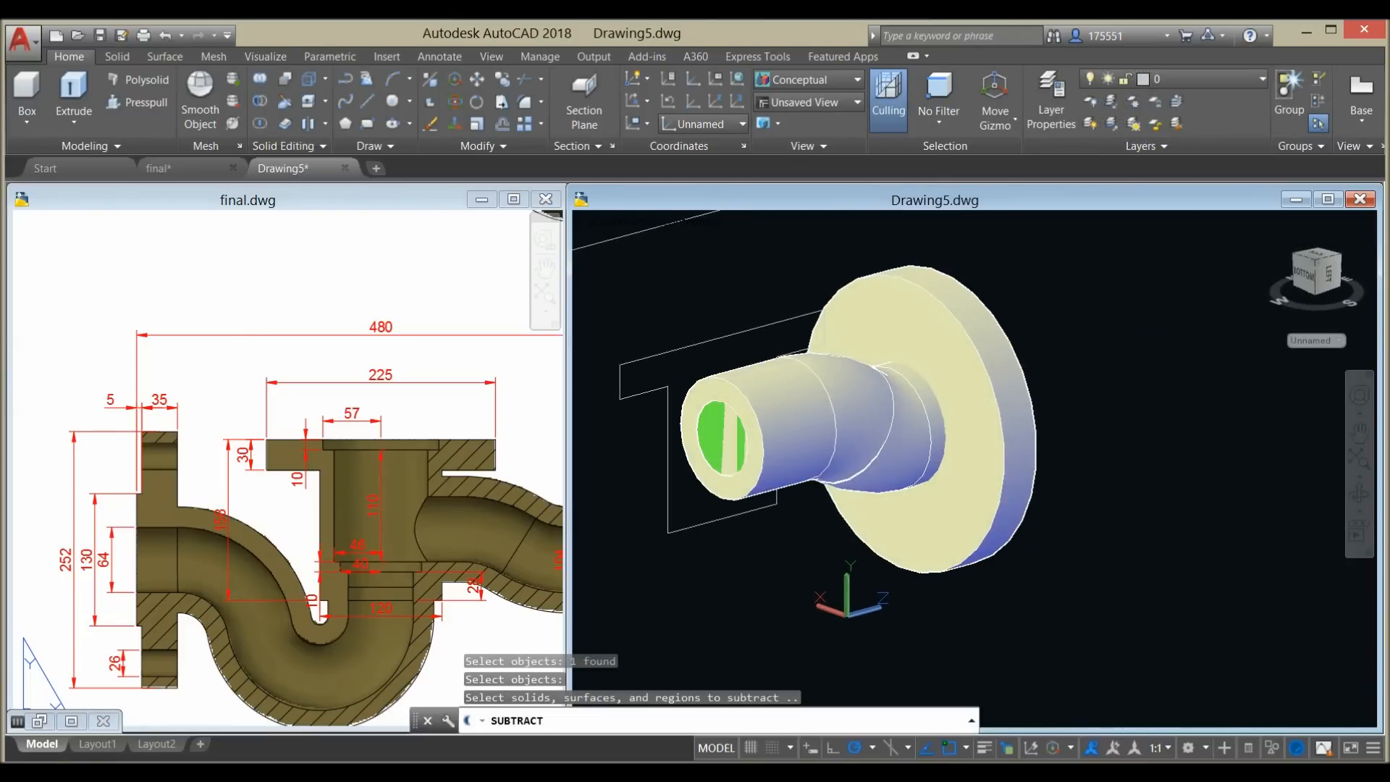
click(721, 418)
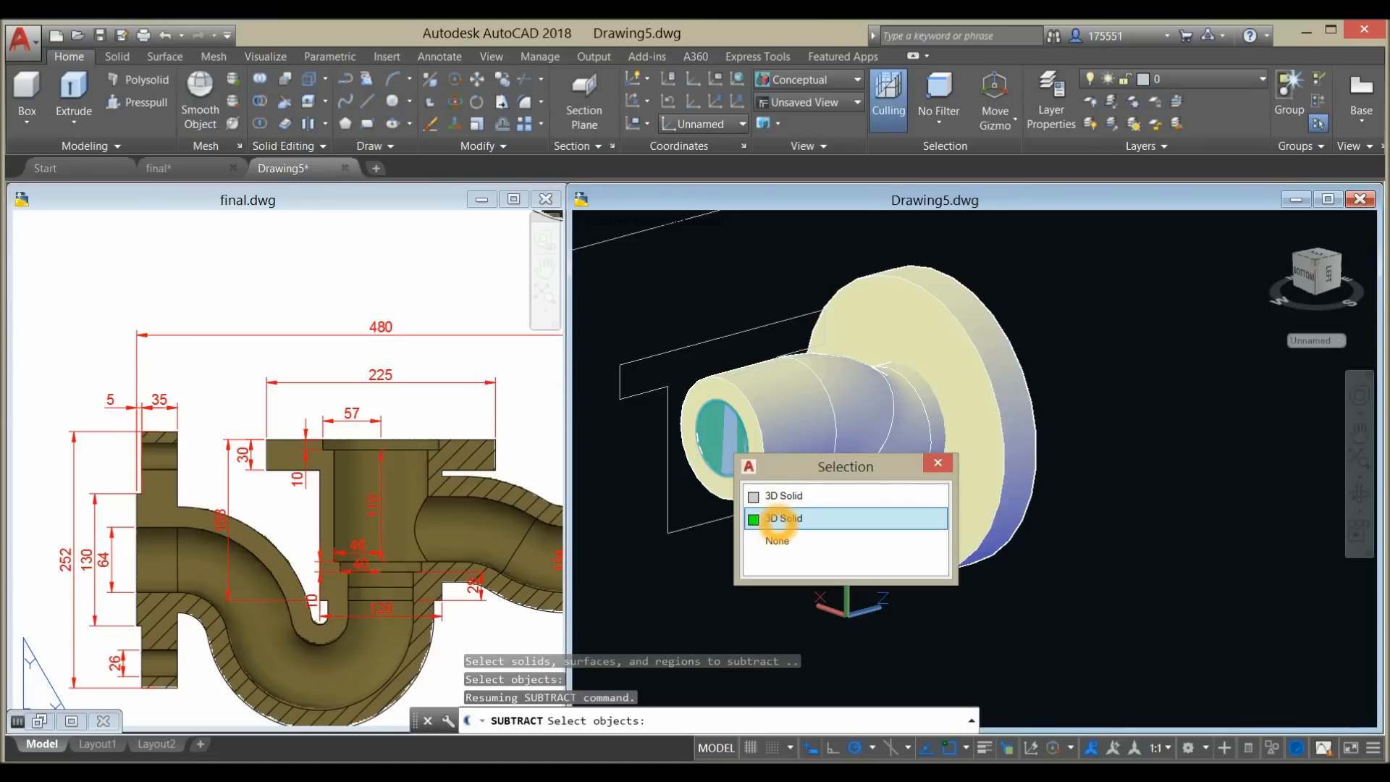
click(769, 519)
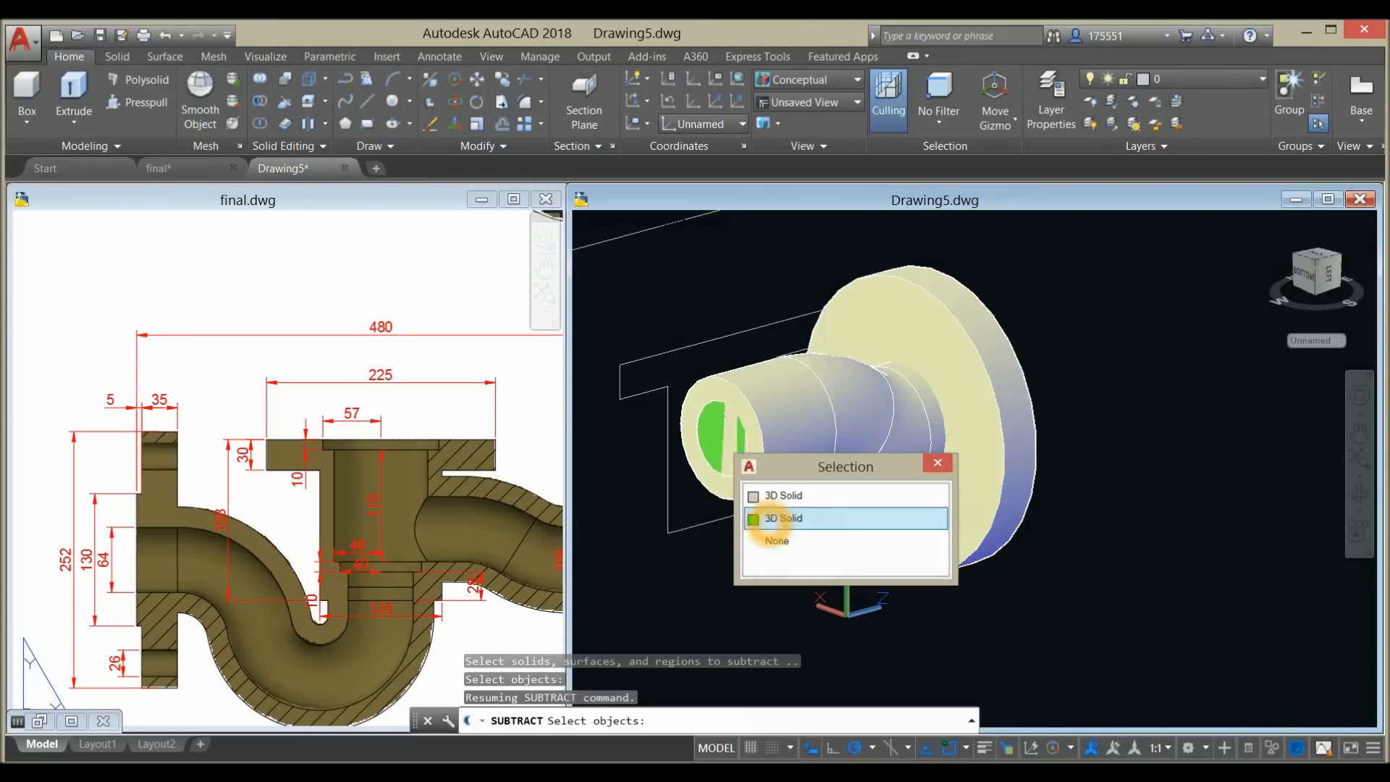
right_click(754, 528)
shift+middle_drag(821, 517, 753, 507)
middle_drag(993, 661, 1011, 550)
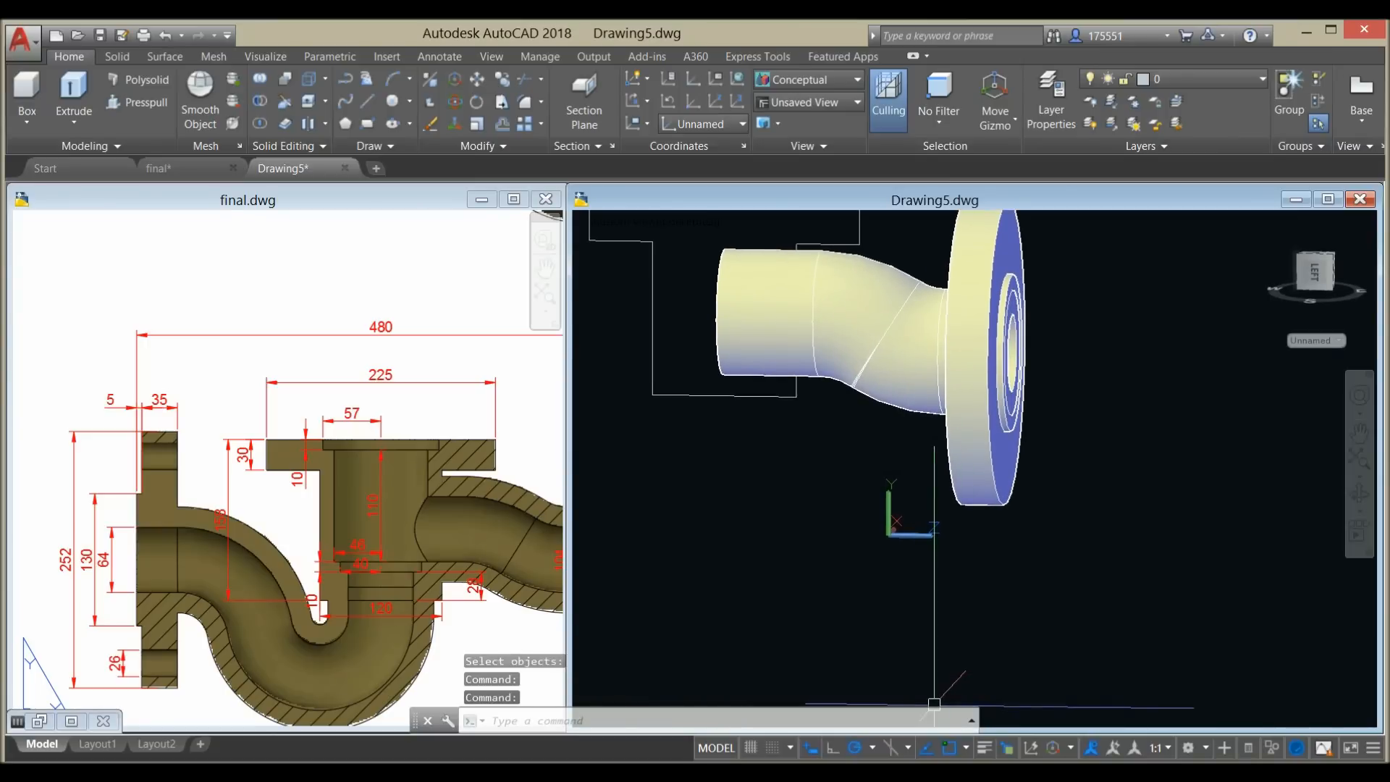
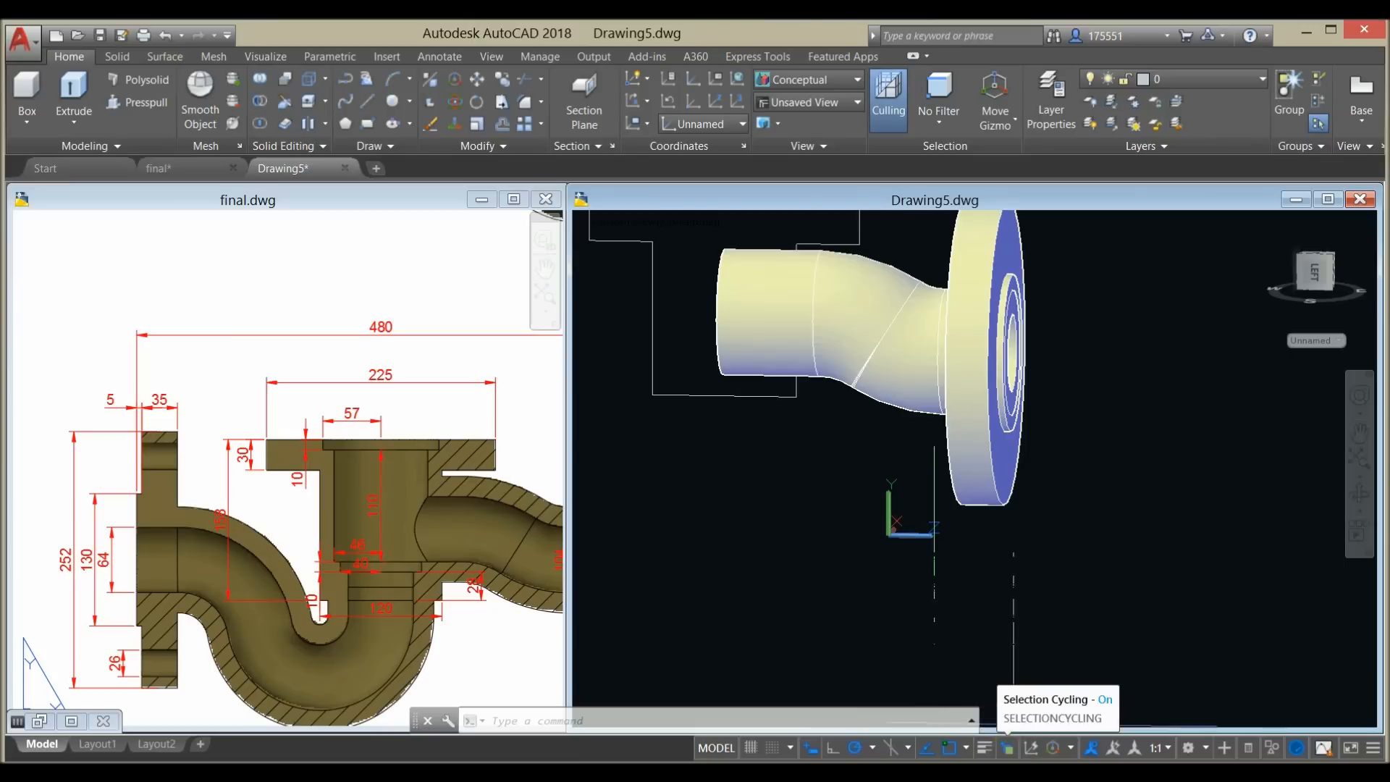
- Clear the selection and set the model to the Front view, with the T-shaped profile and flanged pipe in sight
middle_drag(844, 512, 902, 548)
click(1054, 445)
key(Escape)
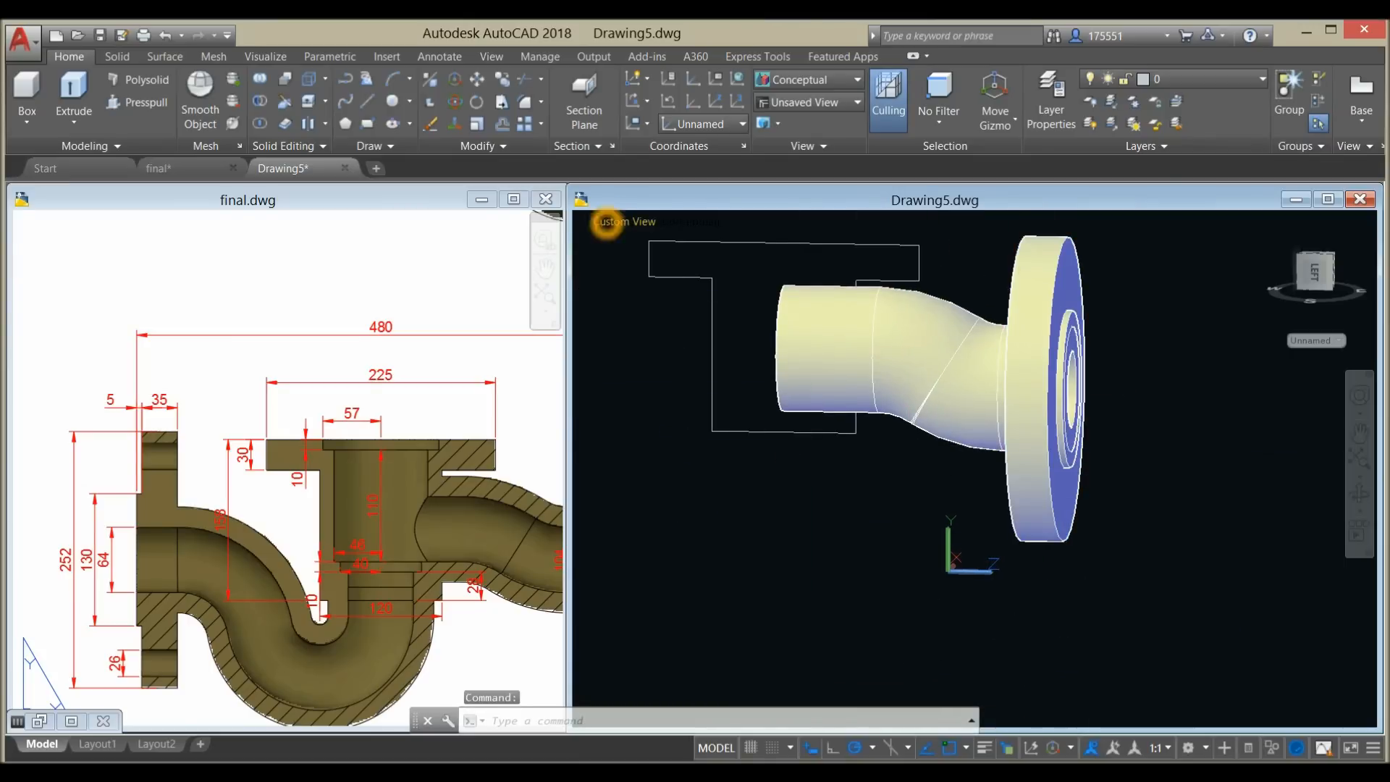
click(607, 223)
click(652, 338)
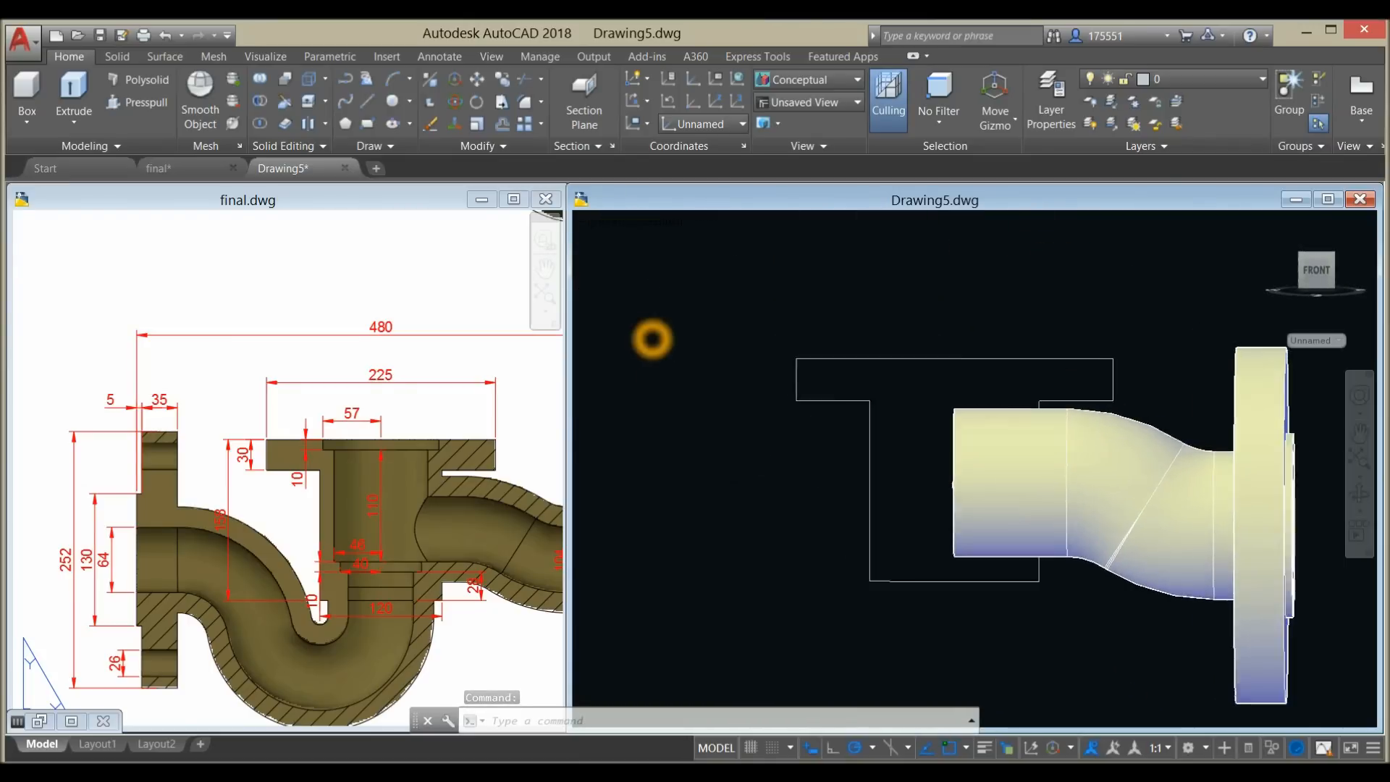
scroll(934, 471, down, 2)
middle_drag(933, 471, 860, 378)
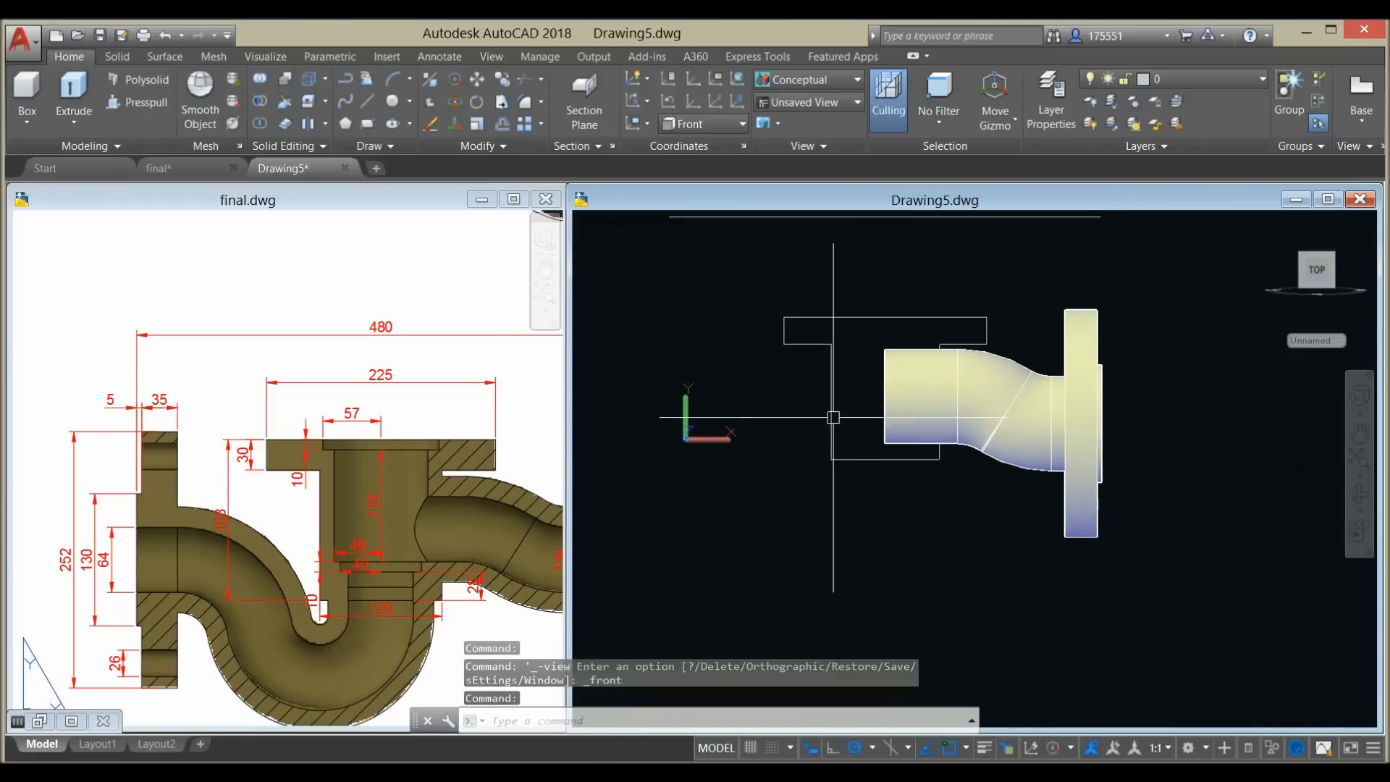
- Examine the U-bend's radii and centre positions around the R8 arc in the hidden-line view of final.dwg
click(336, 534)
middle_drag(315, 510, 504, 451)
middle_drag(285, 484, 519, 468)
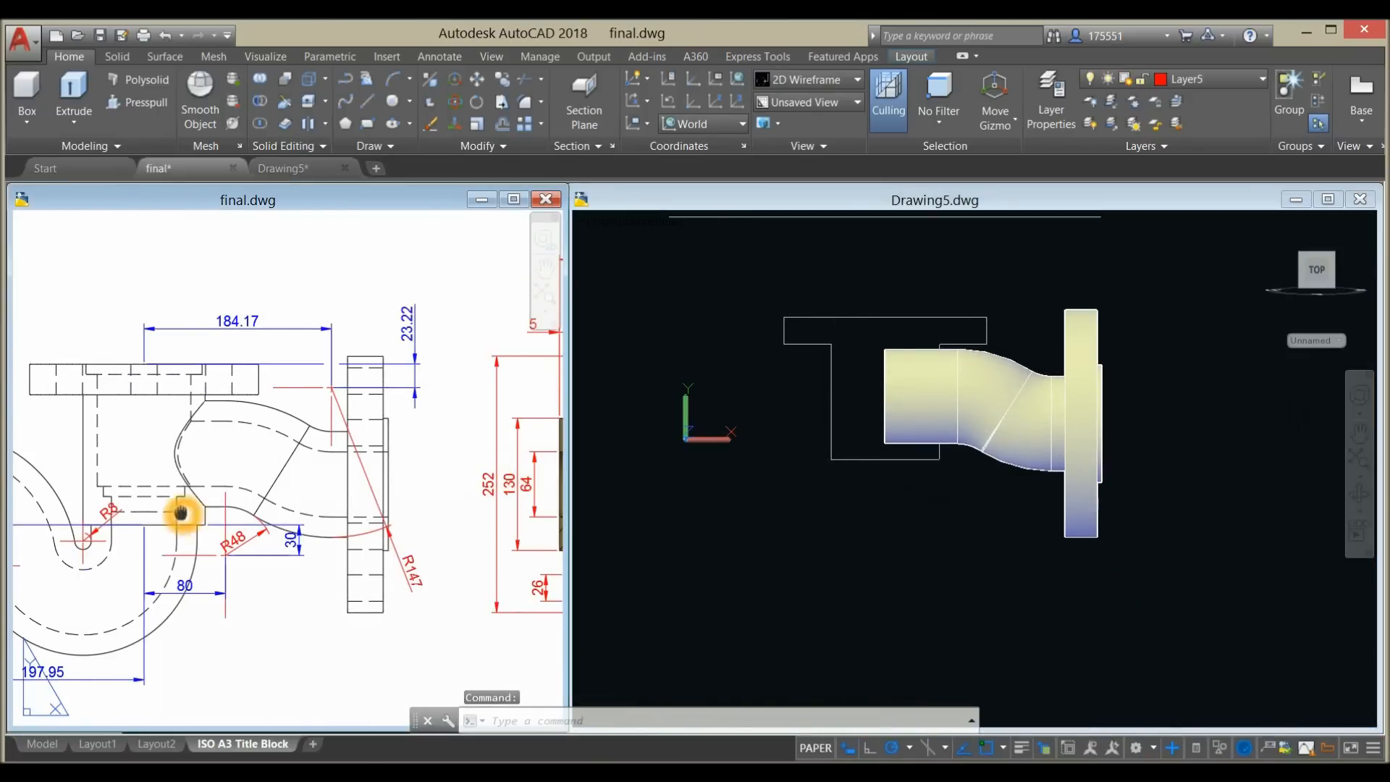
middle_drag(181, 513, 476, 462)
scroll(472, 462, down, 2)
scroll(425, 513, up, 4)
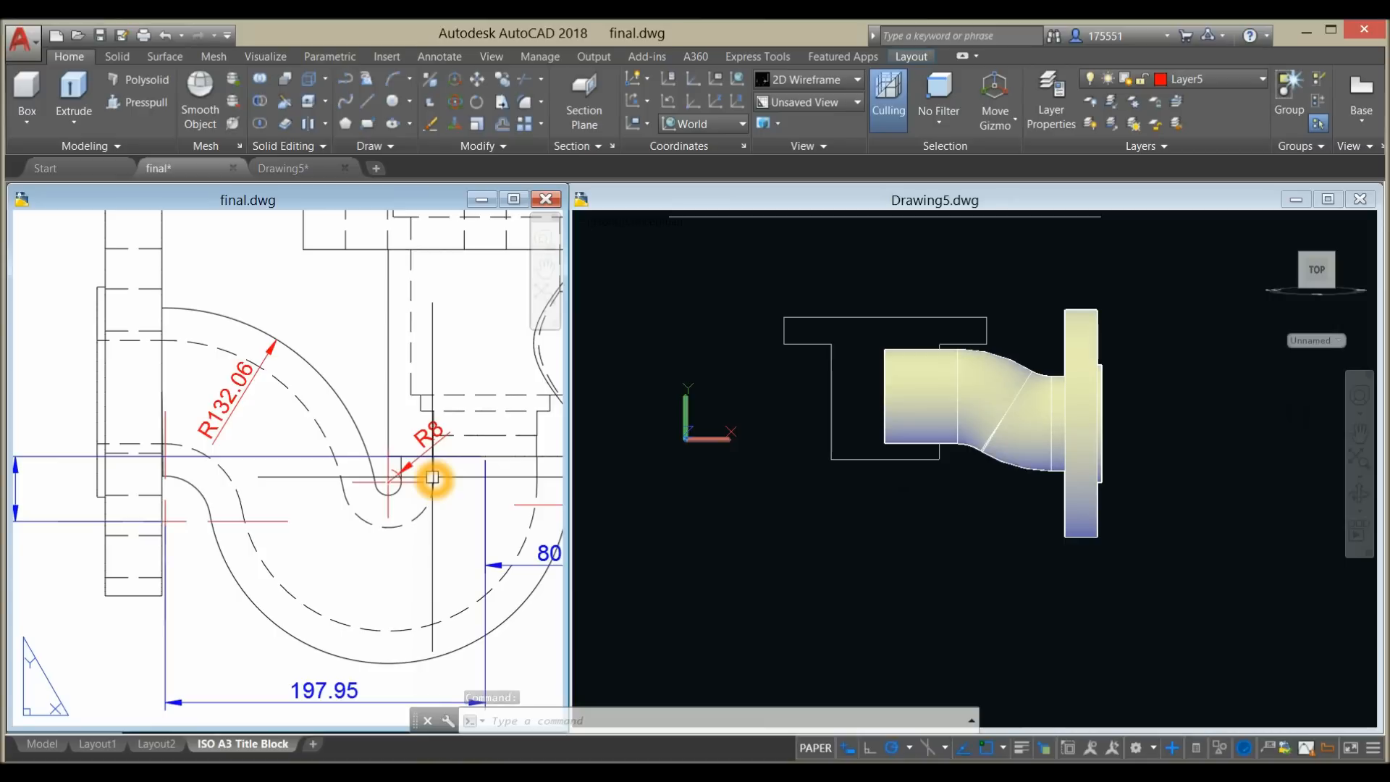
middle_drag(420, 485, 383, 392)
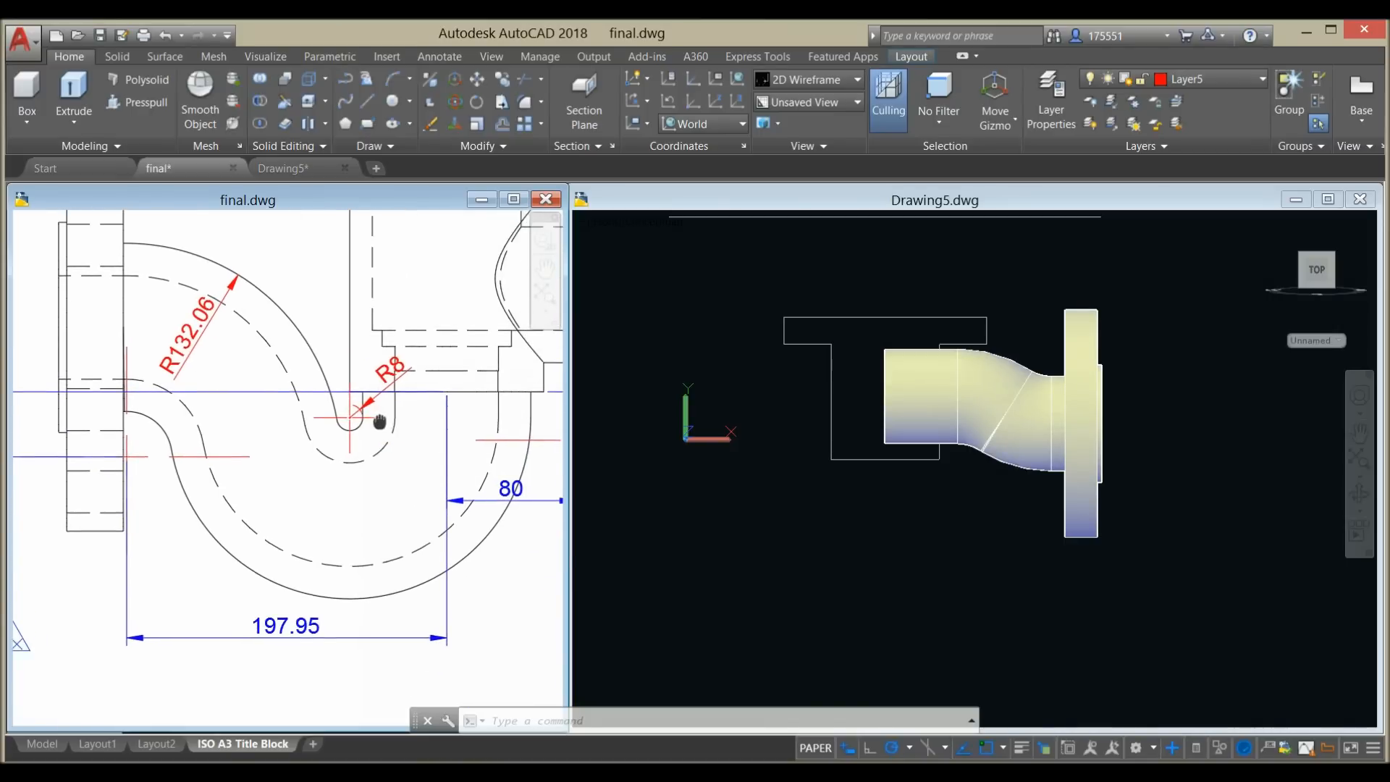
scroll(352, 428, up, 2)
- Make Layer1 the current layer in Drawing5.dwg
click(850, 239)
click(1166, 79)
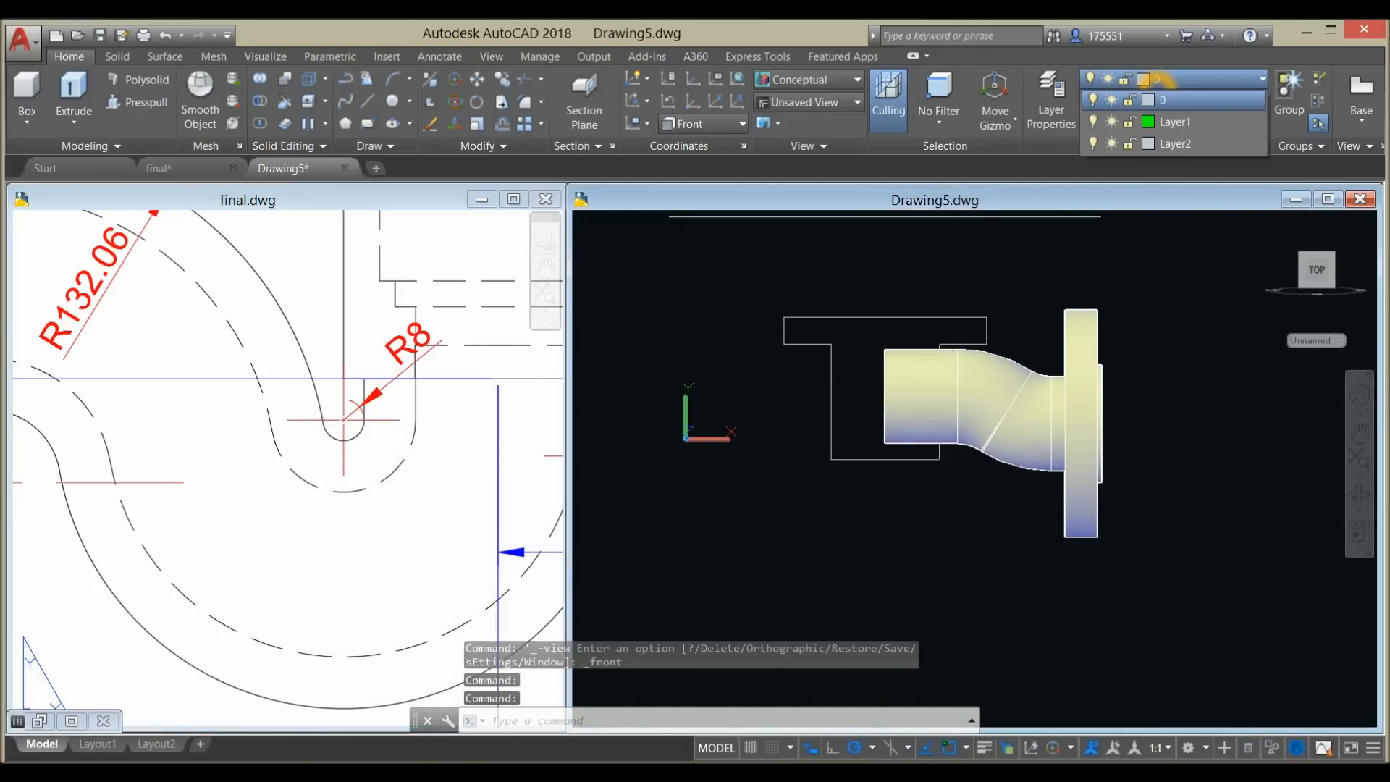
click(1175, 121)
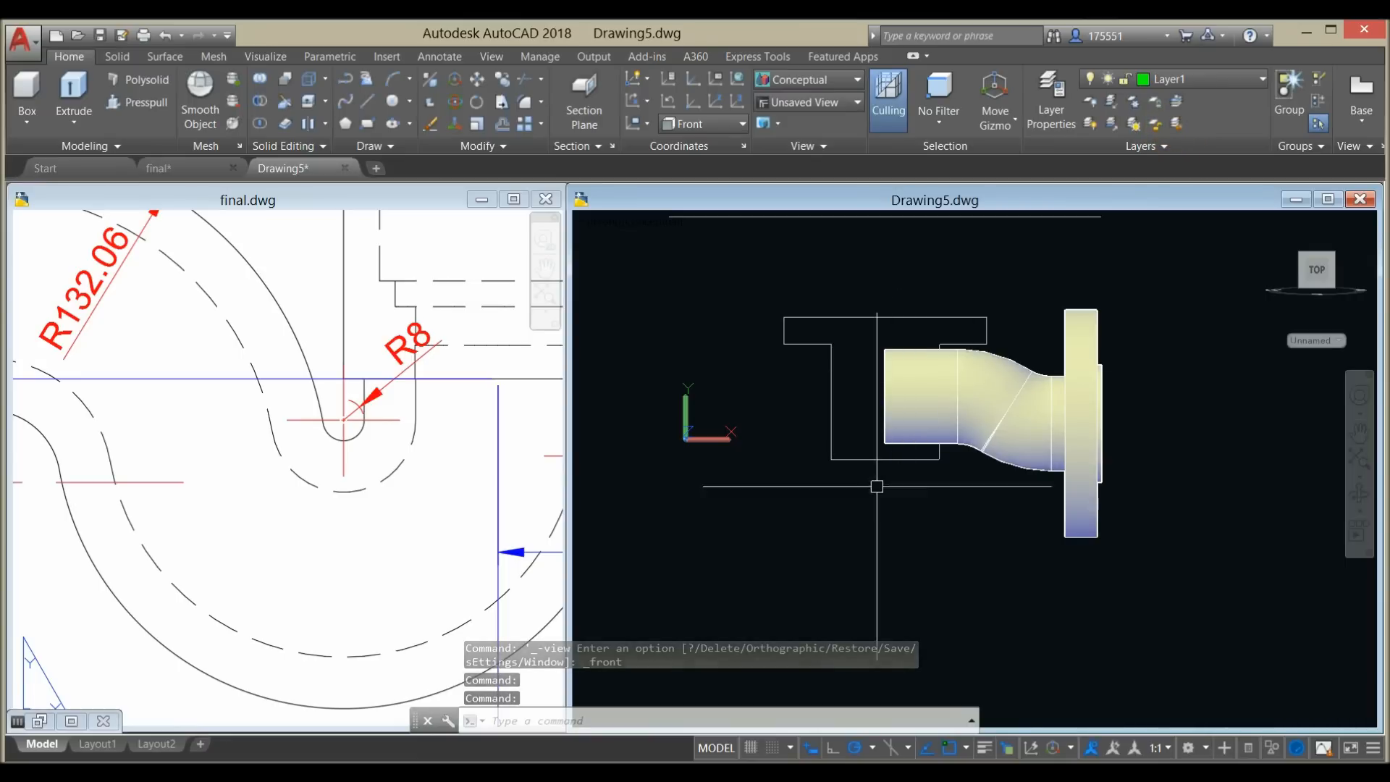
click(857, 496)
text(l)
key(Return)
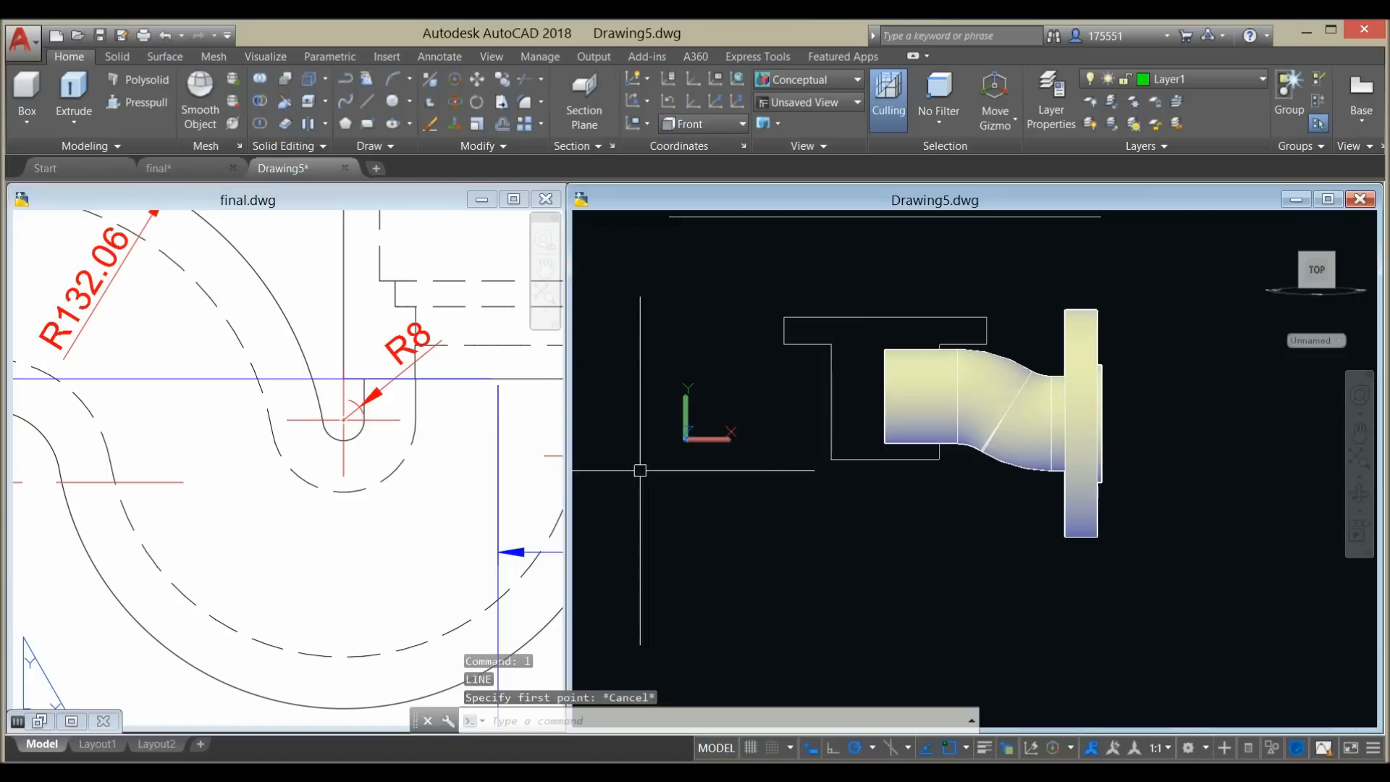
- In final.dwg, add a horizontal linear dimension from the midpoint of the body's bottom edge to the R8 arc's centre
click(434, 444)
scroll(432, 444, down, 4)
middle_drag(429, 444, 386, 444)
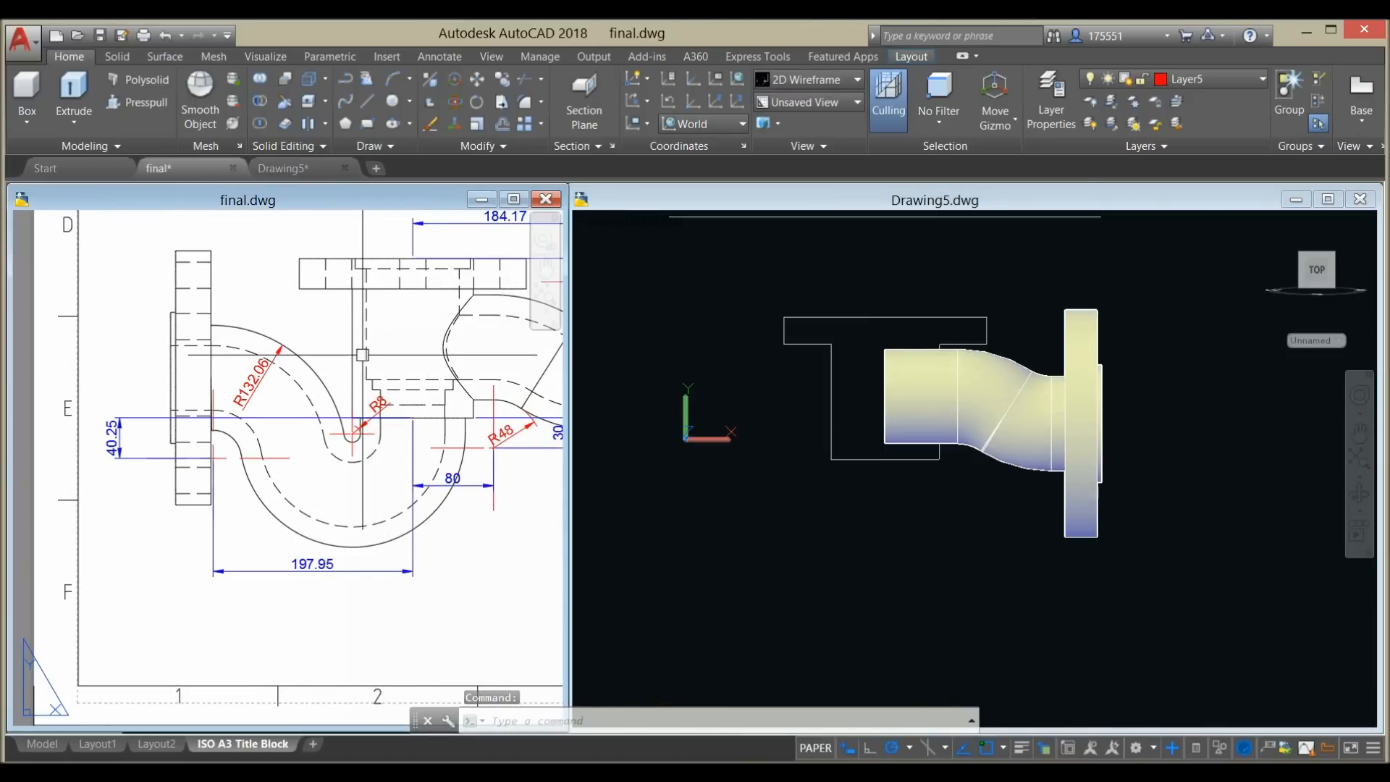
click(440, 57)
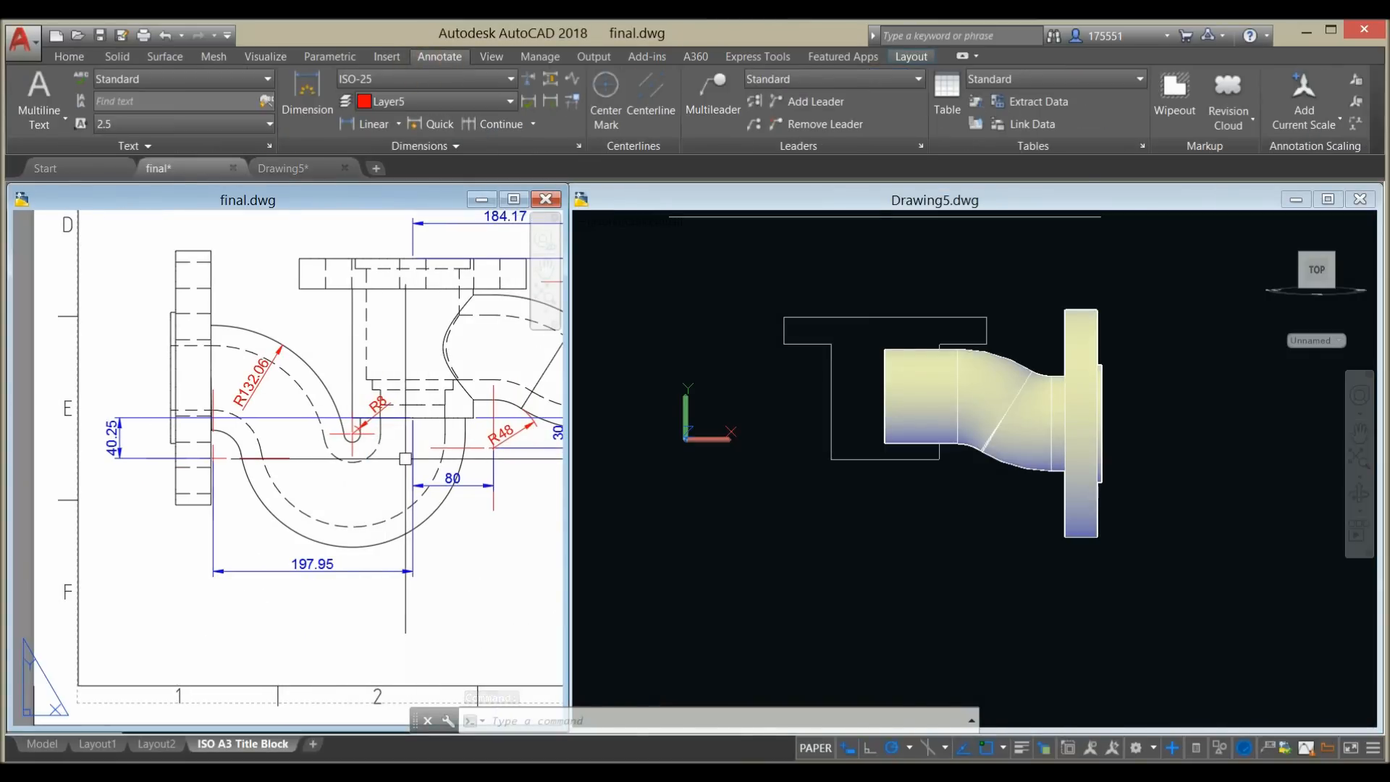
scroll(404, 462, up, 2)
click(371, 124)
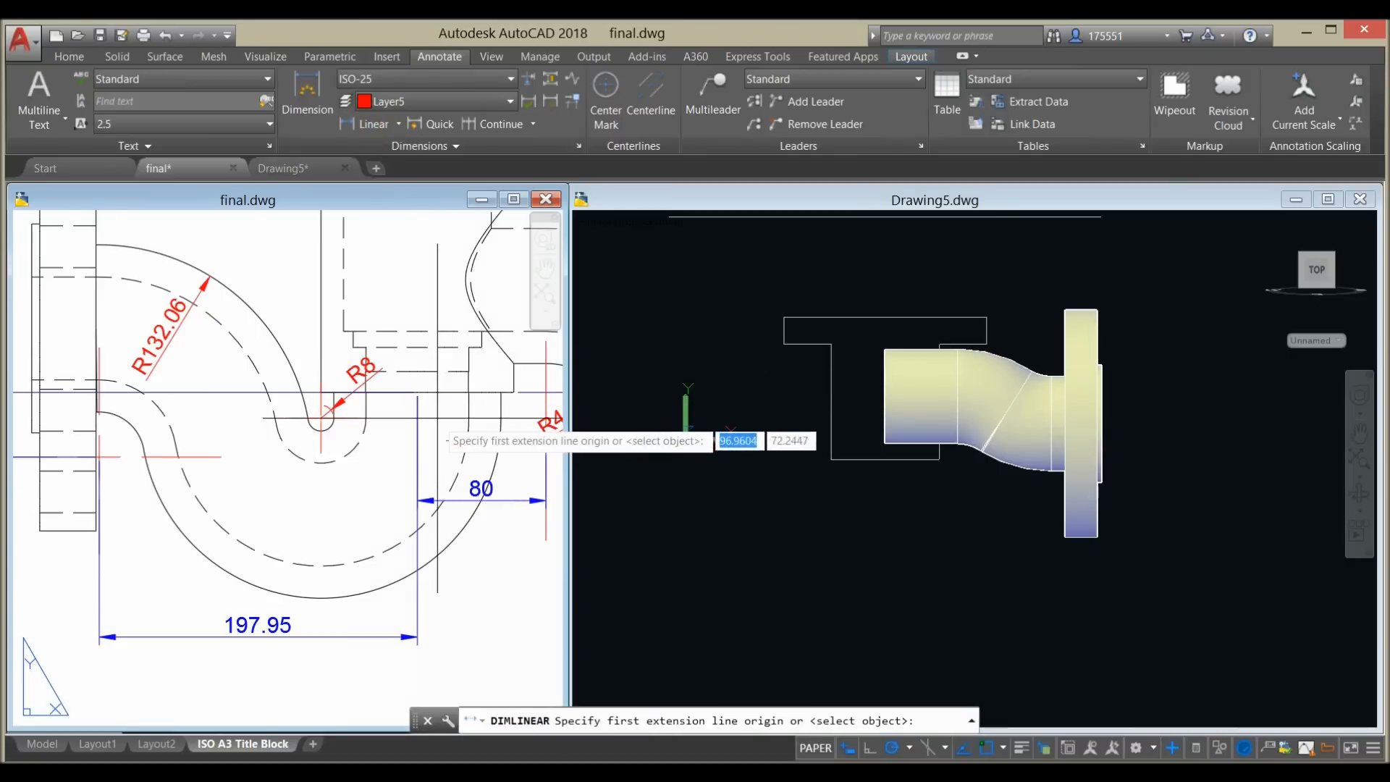
scroll(406, 384, up, 3)
shift+right_click(408, 379)
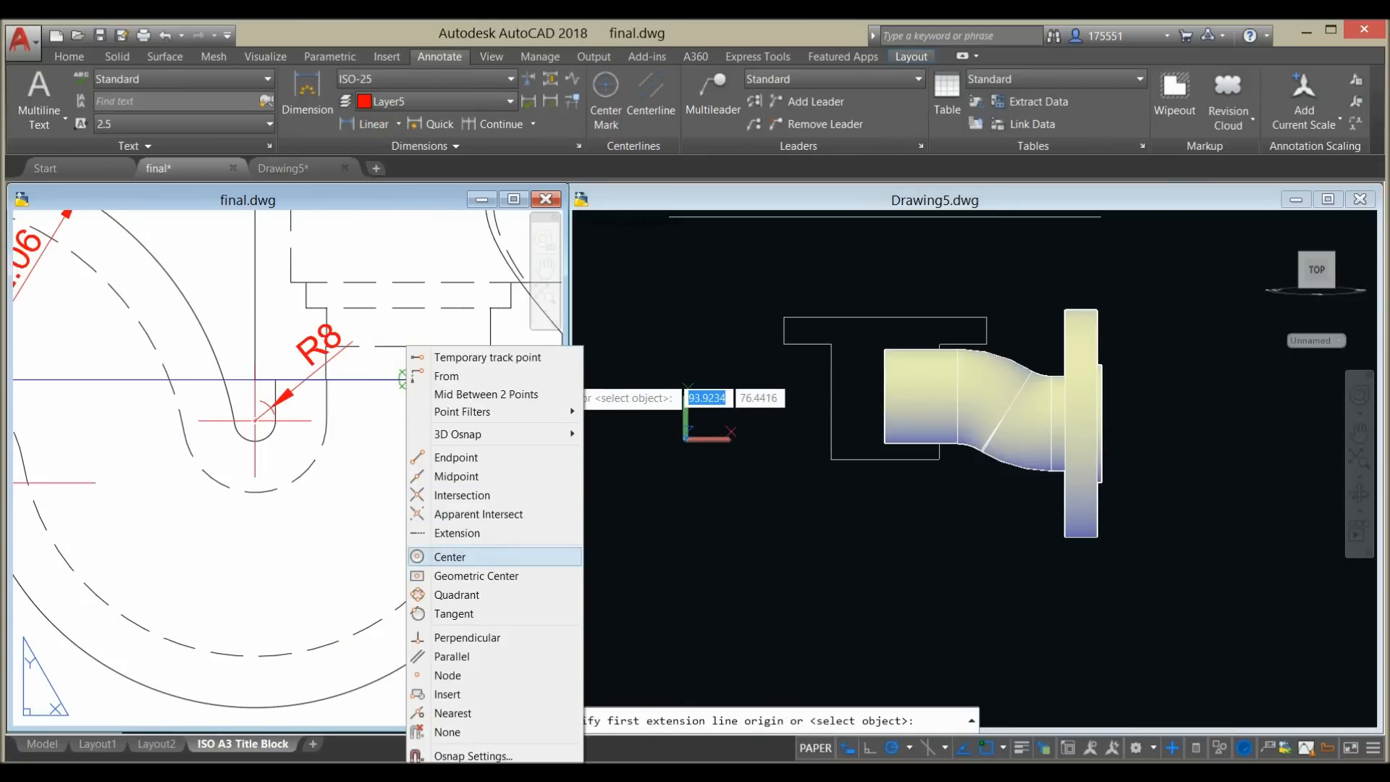
click(469, 476)
click(407, 379)
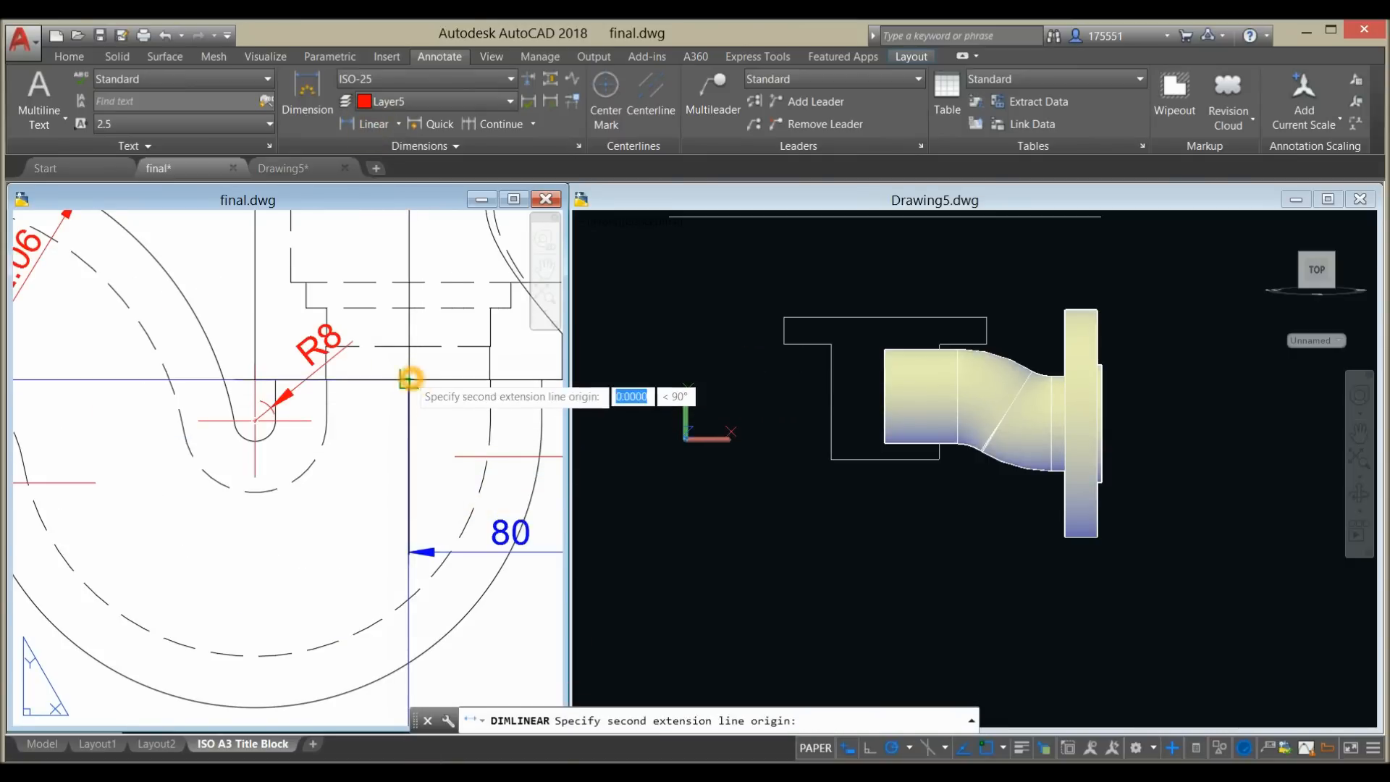
click(255, 420)
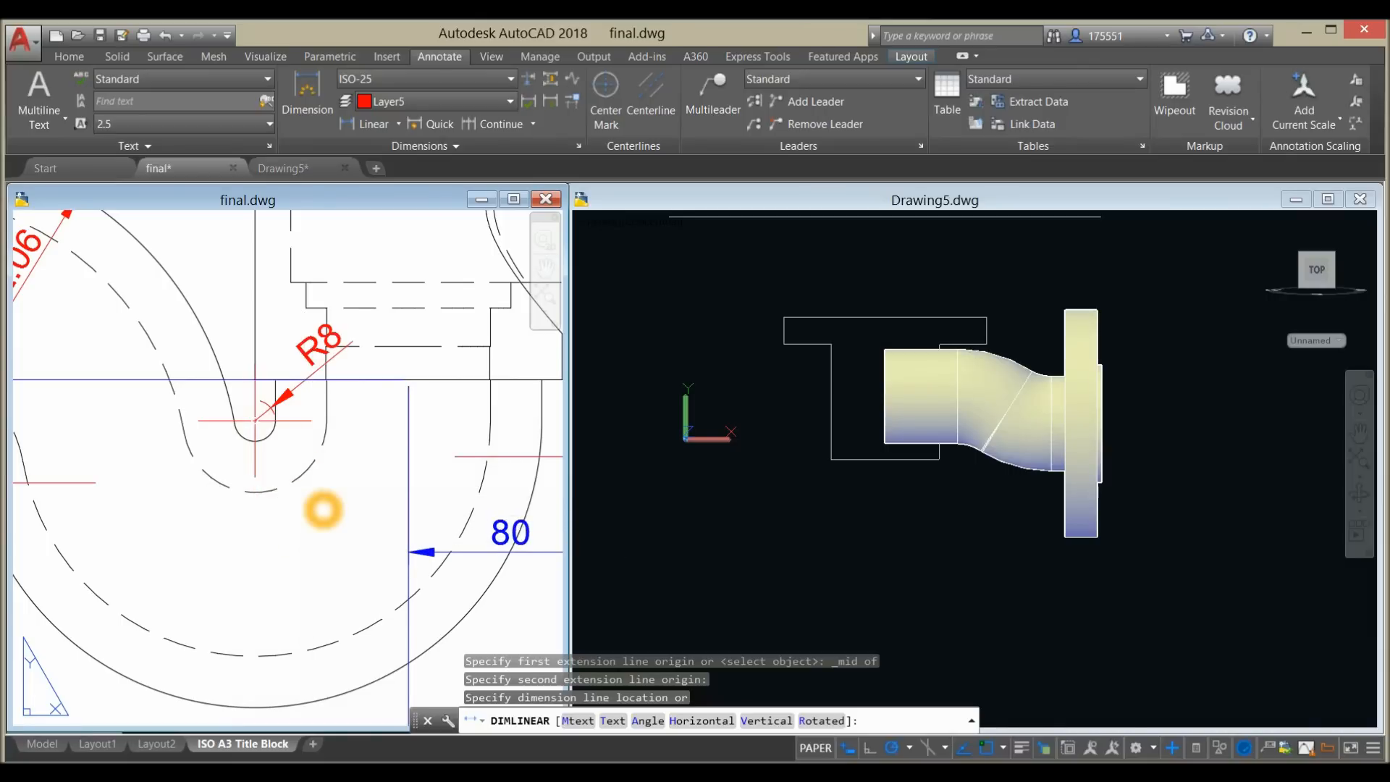
click(323, 510)
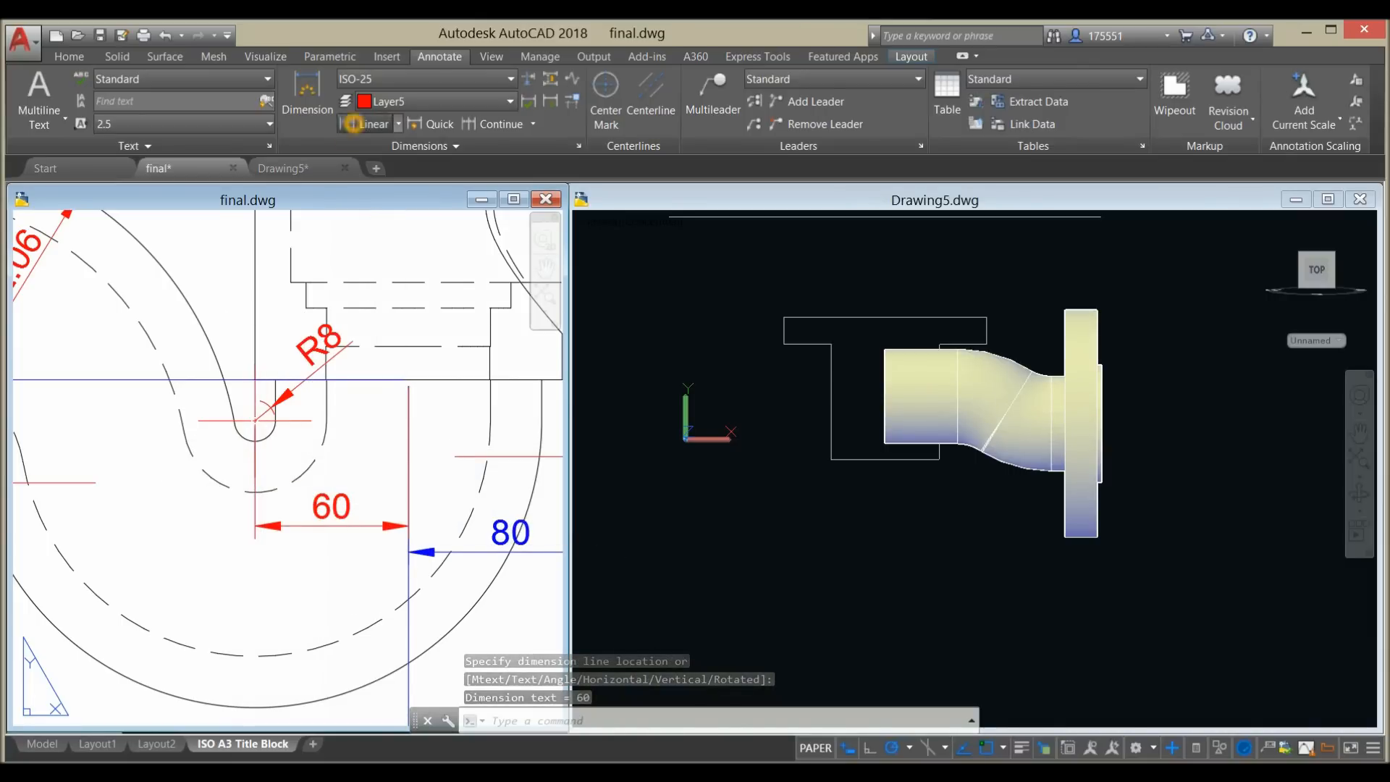
- Add a vertical linear dimension between the midpoint of the body's bottom edge and the R8 arc's centre
click(362, 124)
shift+right_click(413, 388)
click(465, 478)
click(409, 380)
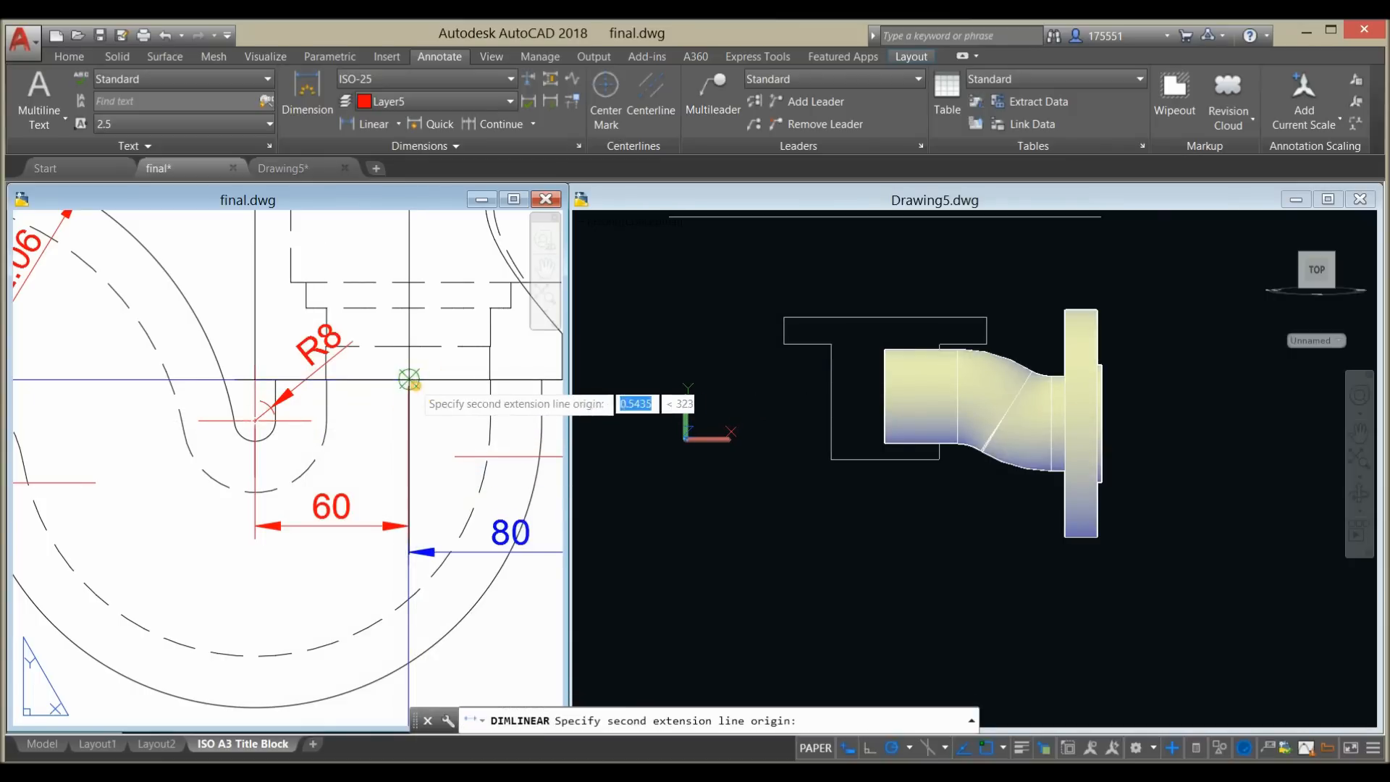
shift+right_click(255, 441)
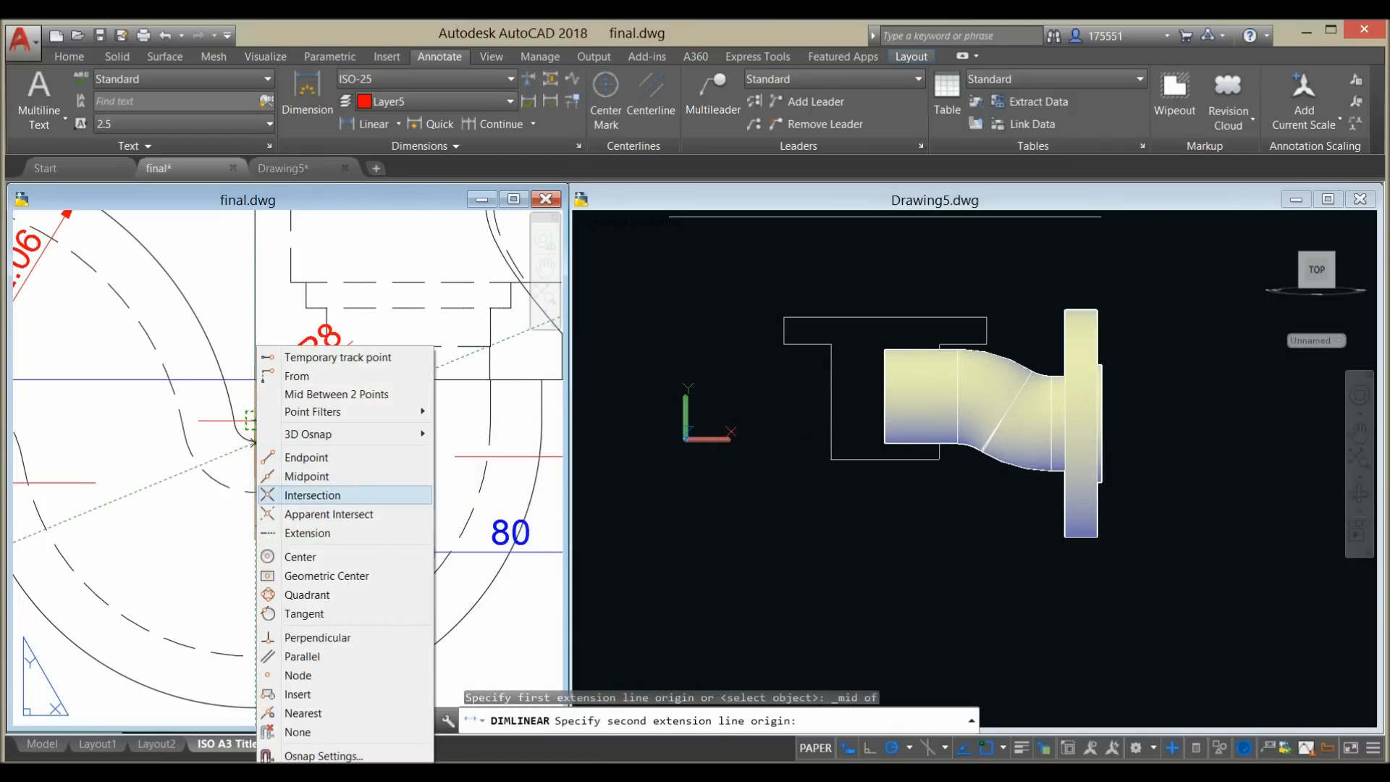
click(311, 559)
click(258, 452)
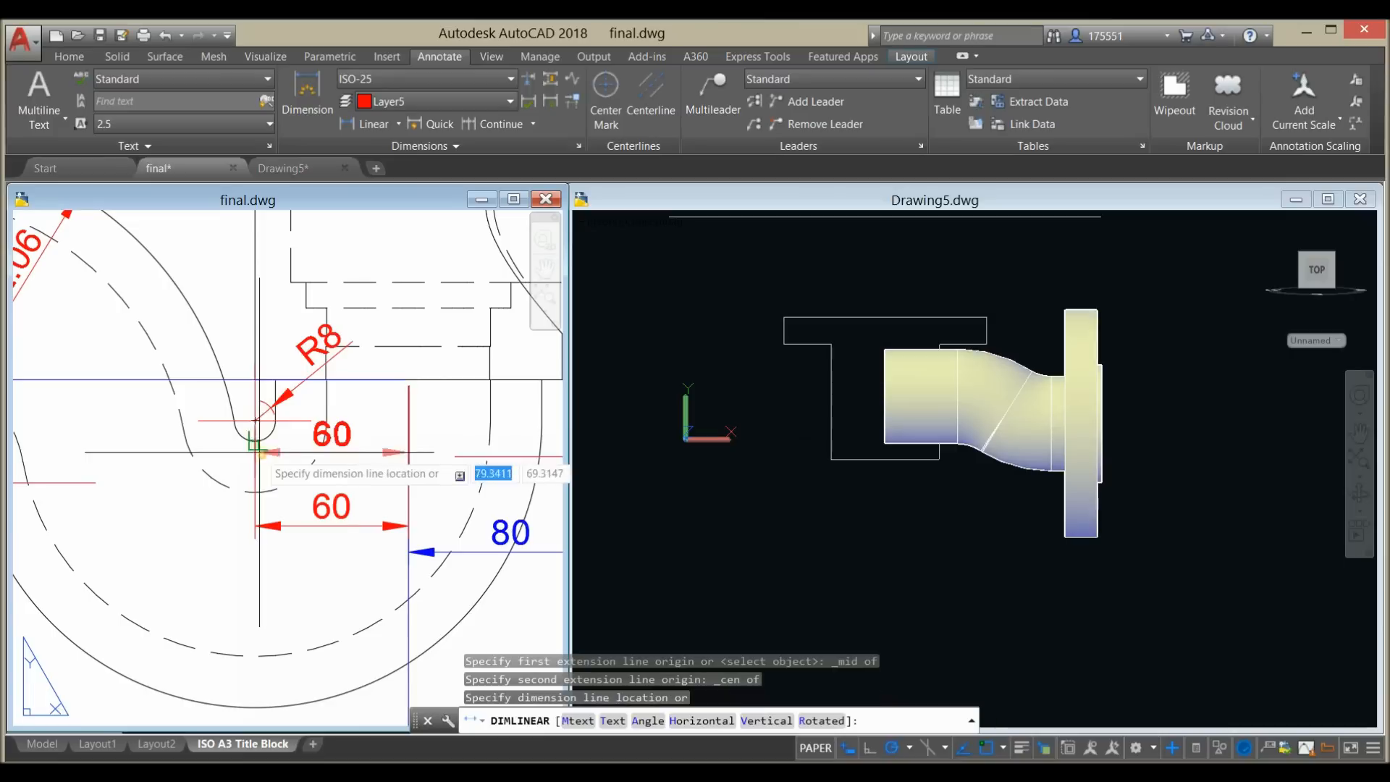
click(136, 410)
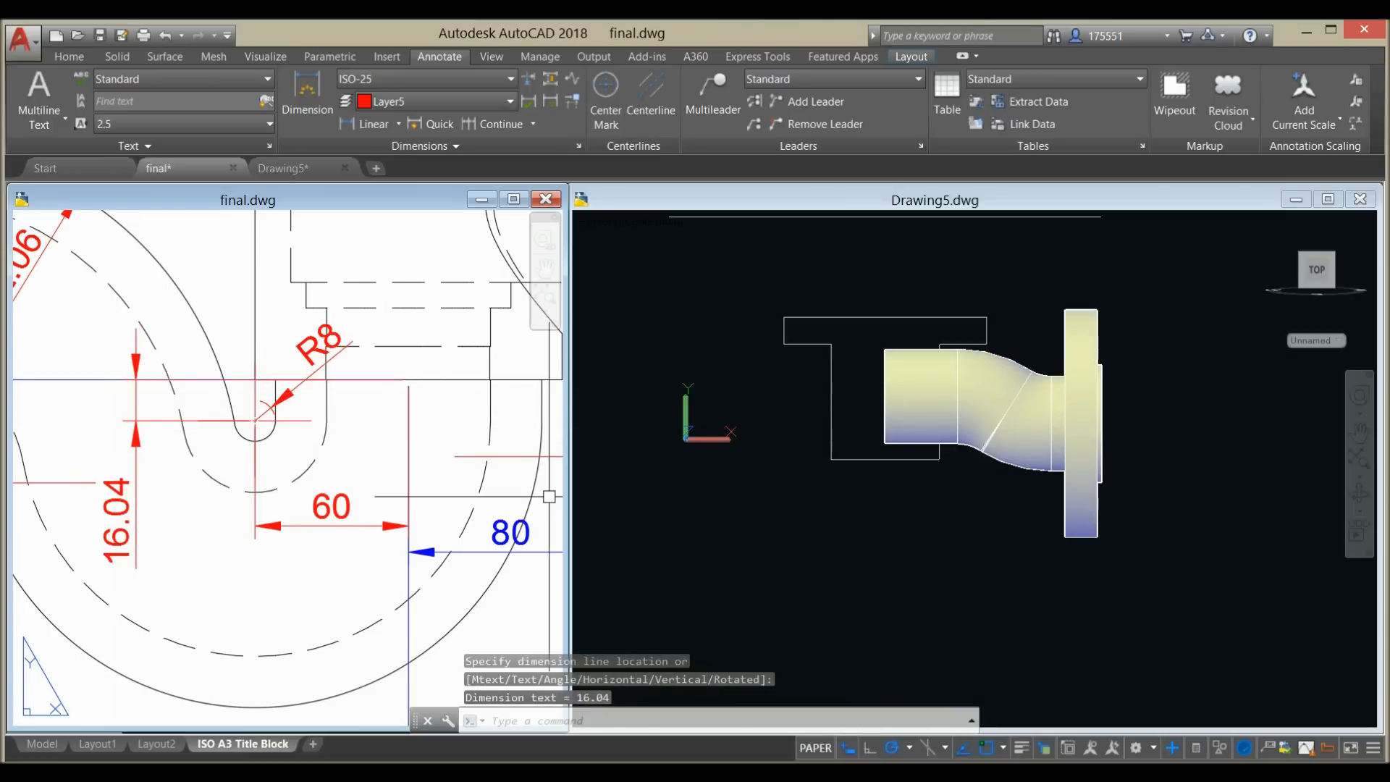
- In Drawing5.dwg, draw lines from the midpoint of the T-profile's bottom edge, 16.04 down and then 60 to the left
click(746, 523)
text(l)
key(Return)
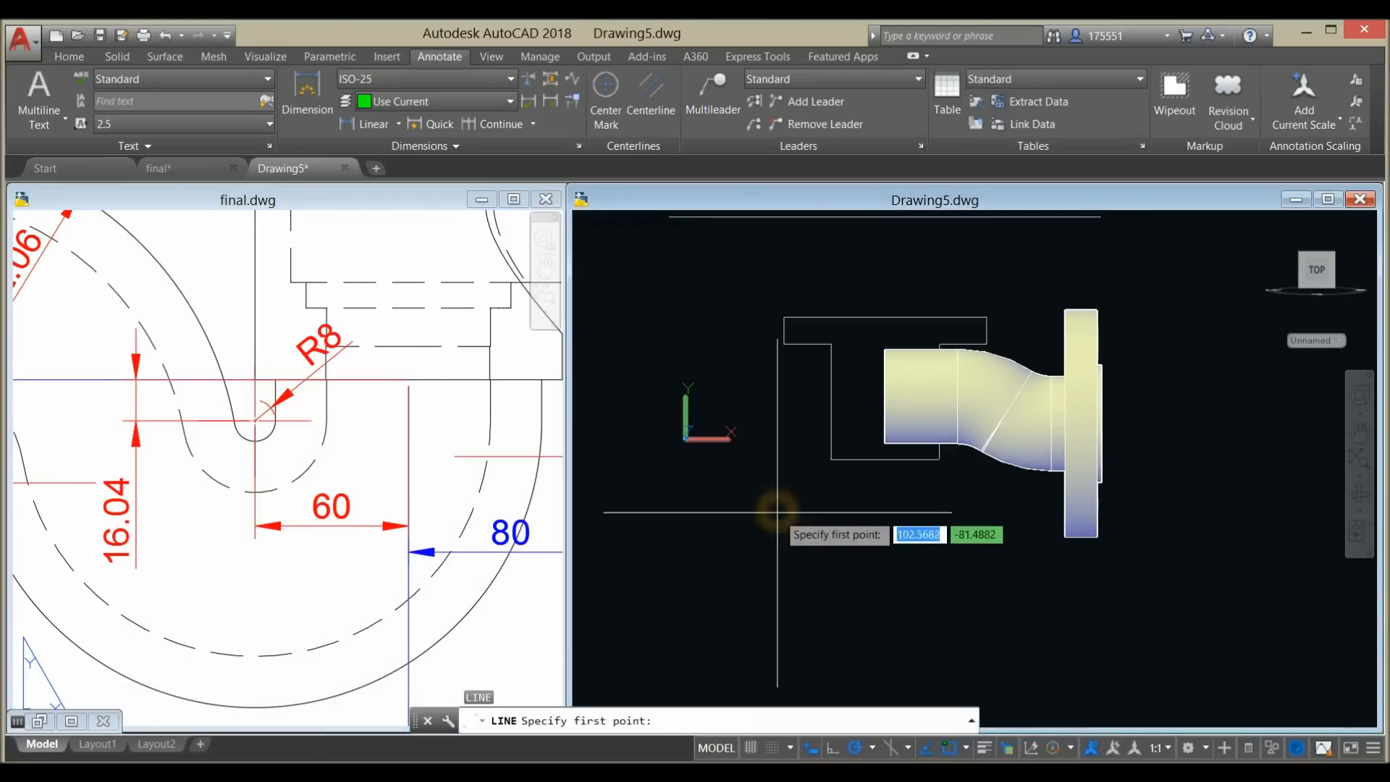
click(886, 474)
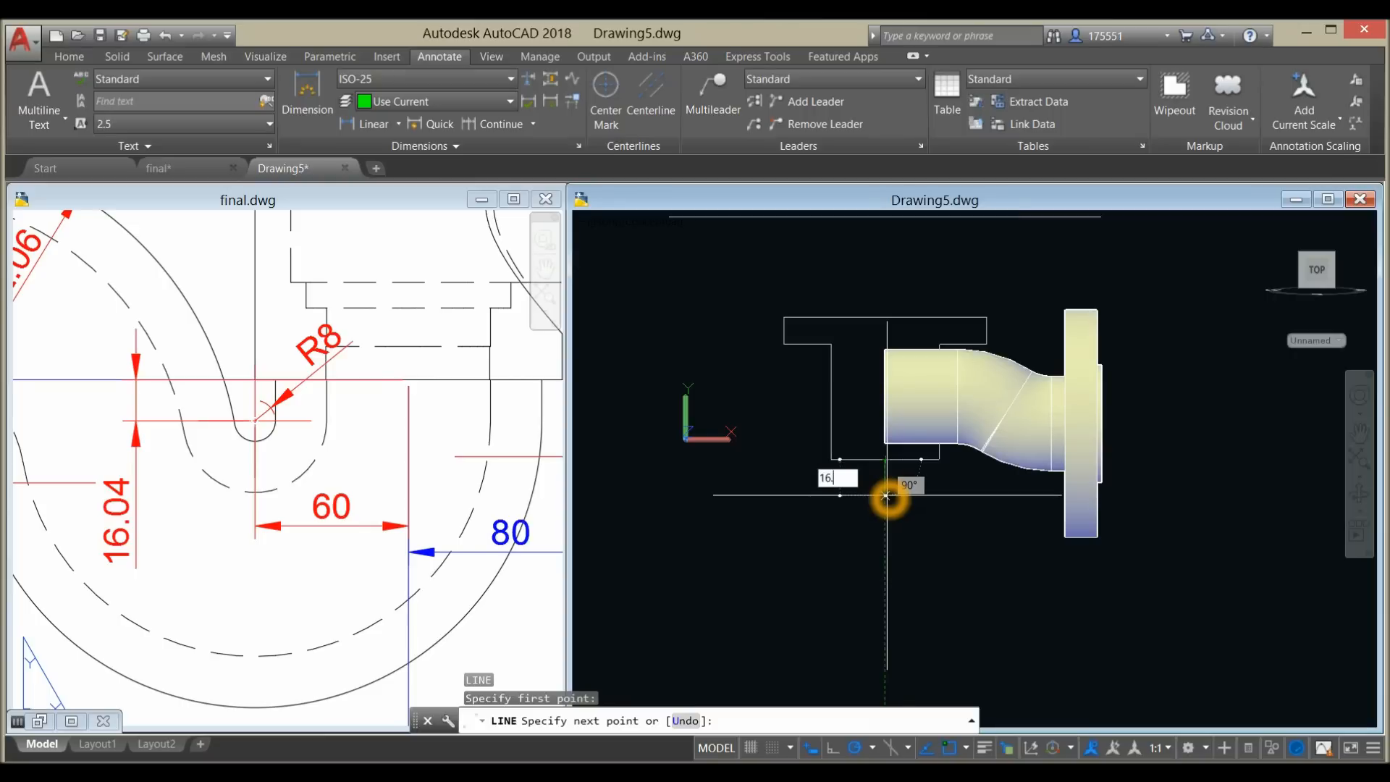
key(Return)
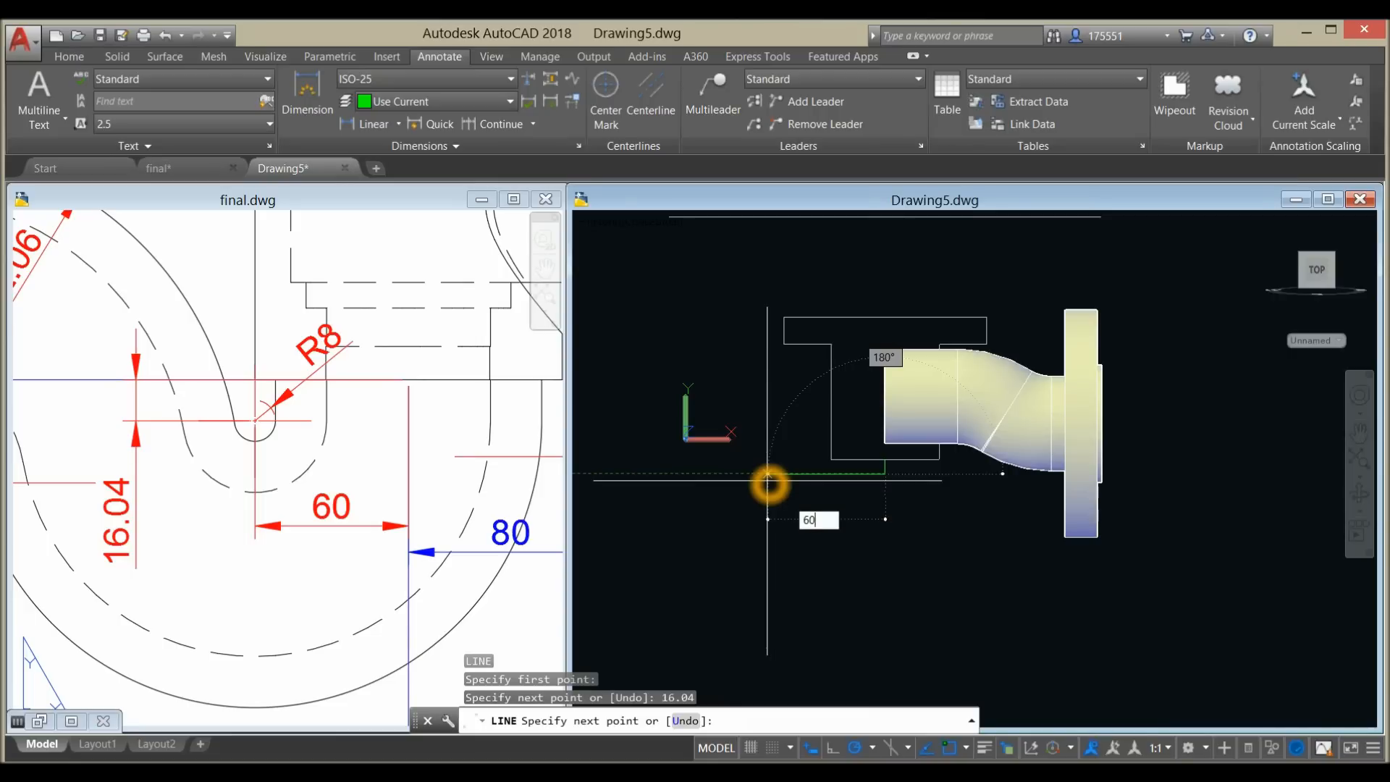
text(60)
key(Return)
right_click(820, 507)
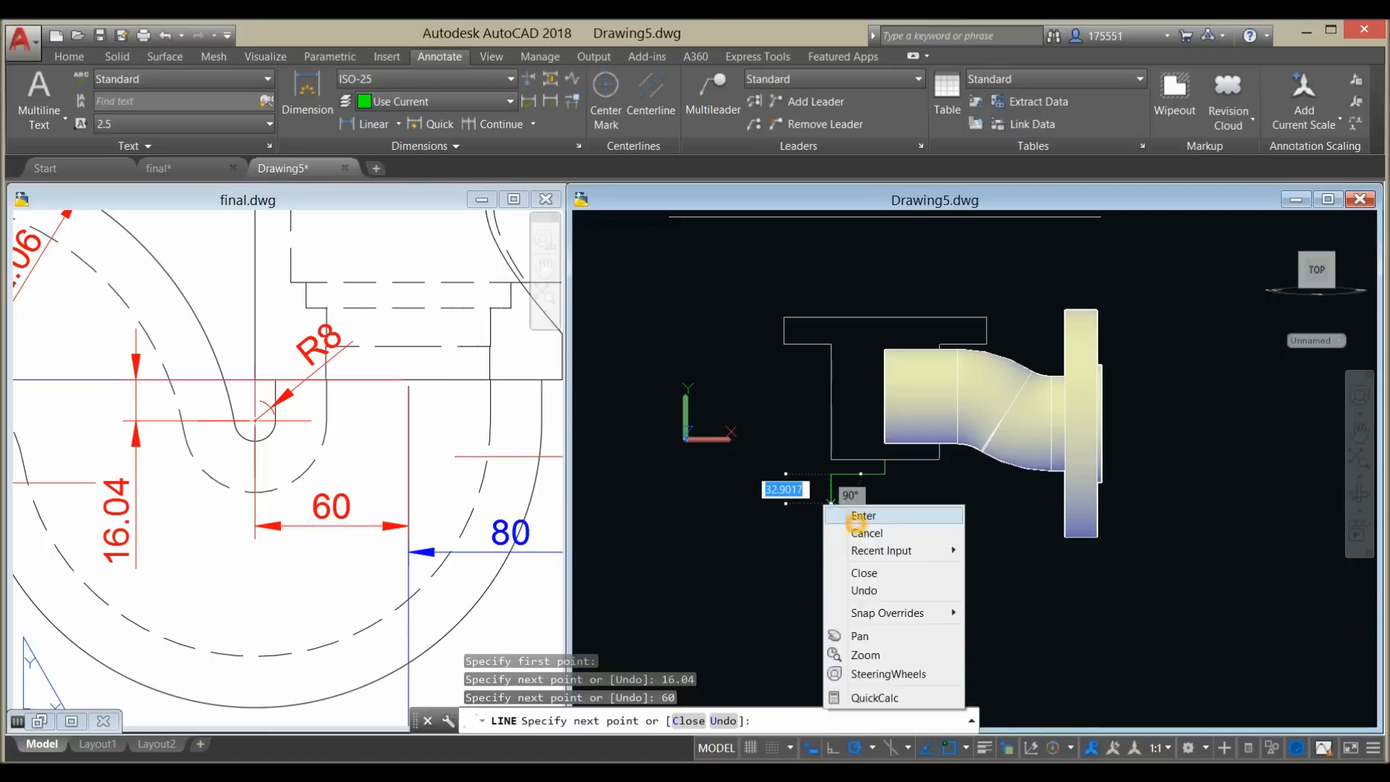
click(855, 515)
scroll(843, 485, up, 4)
middle_drag(846, 489, 837, 523)
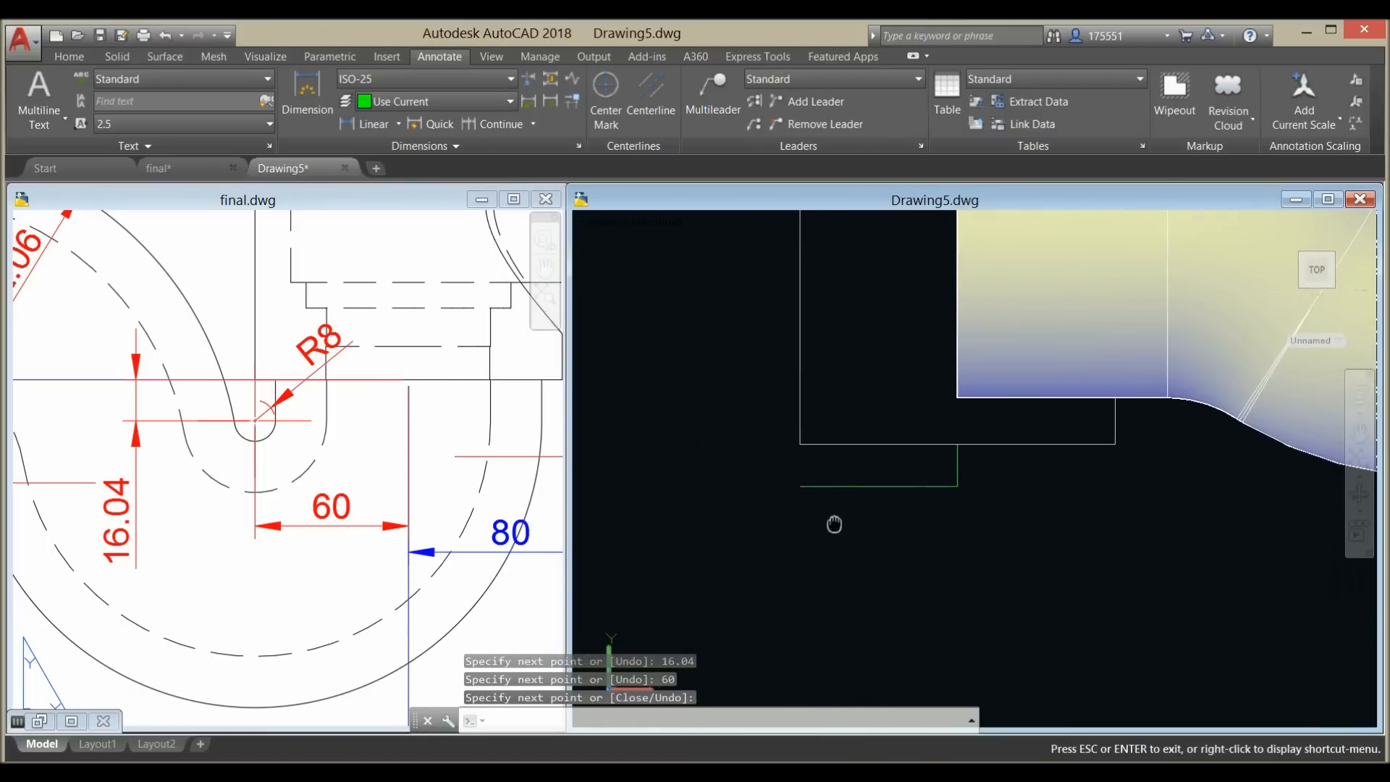
right_click(835, 521)
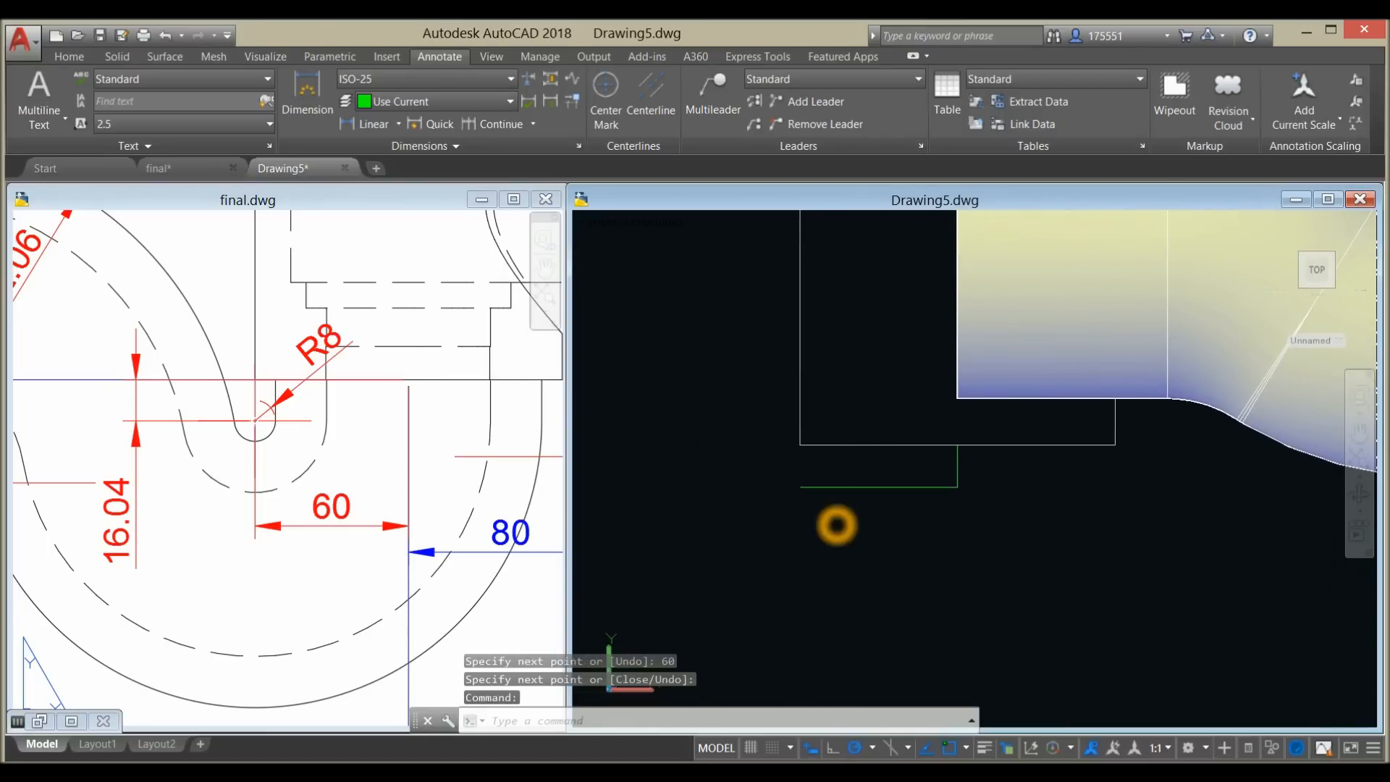
click(821, 485)
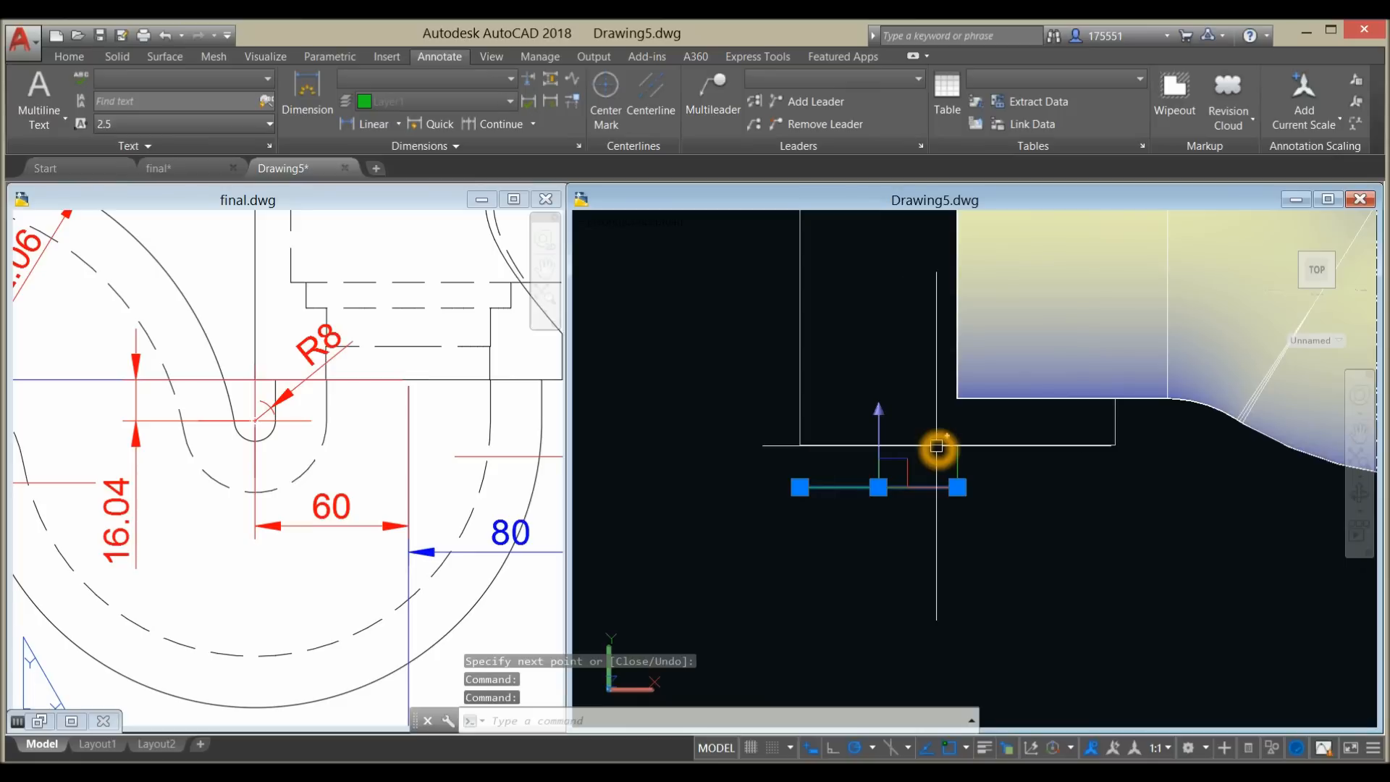
key(Escape)
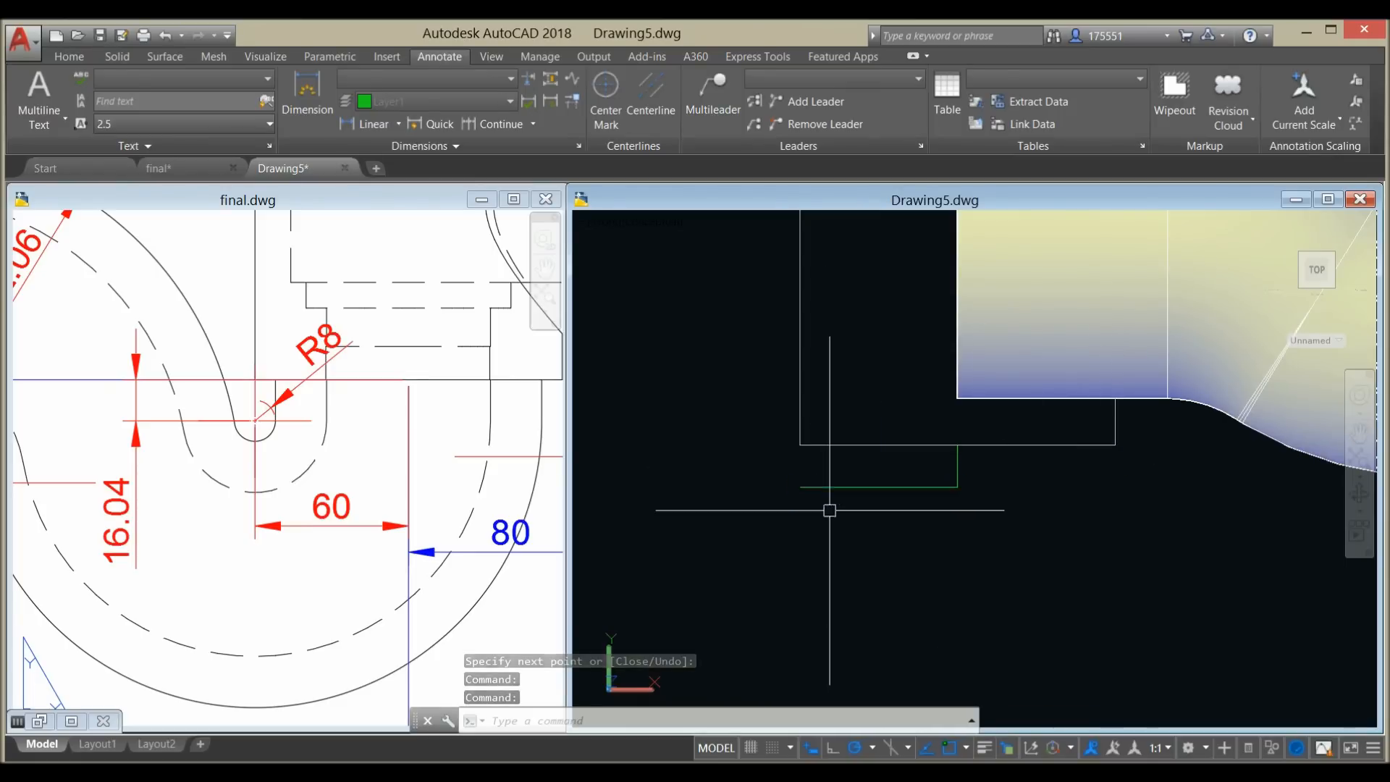
key(Escape)
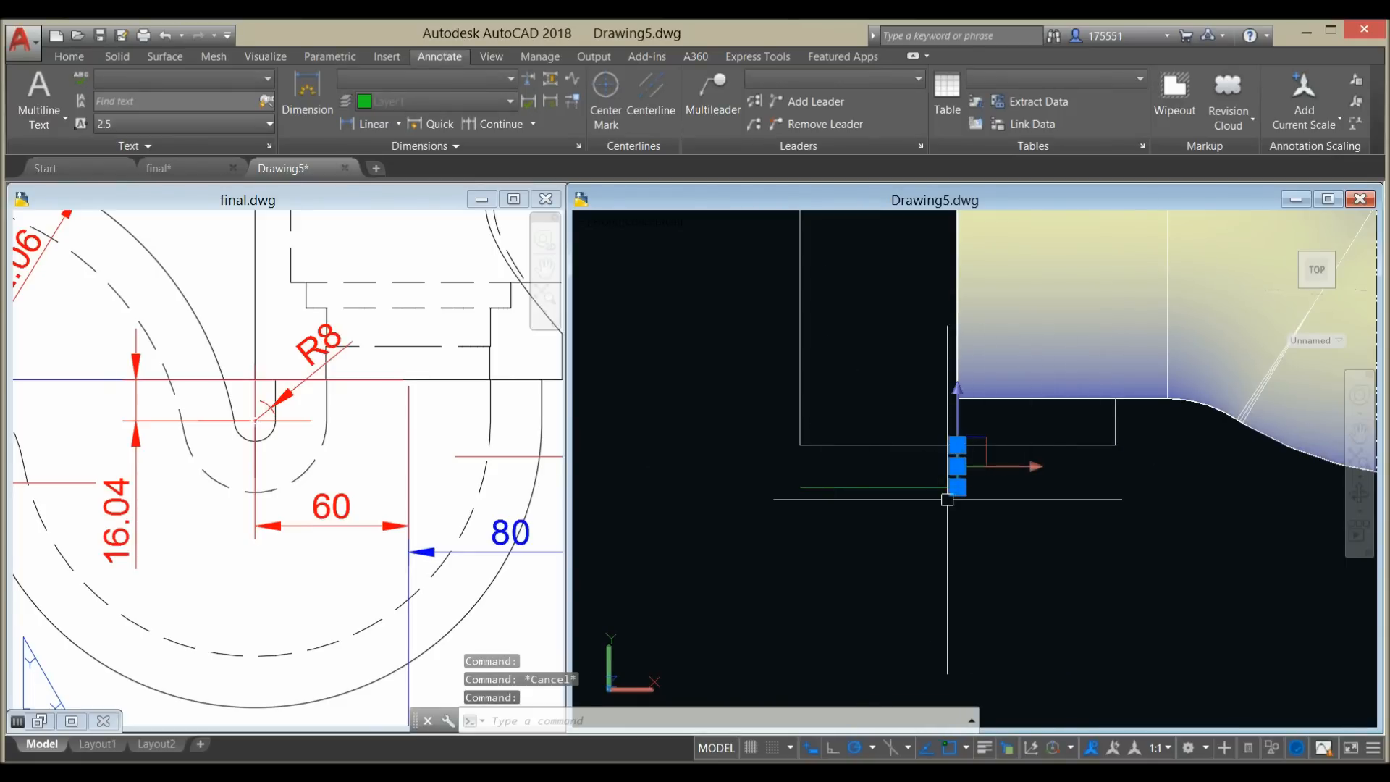
right_click(992, 512)
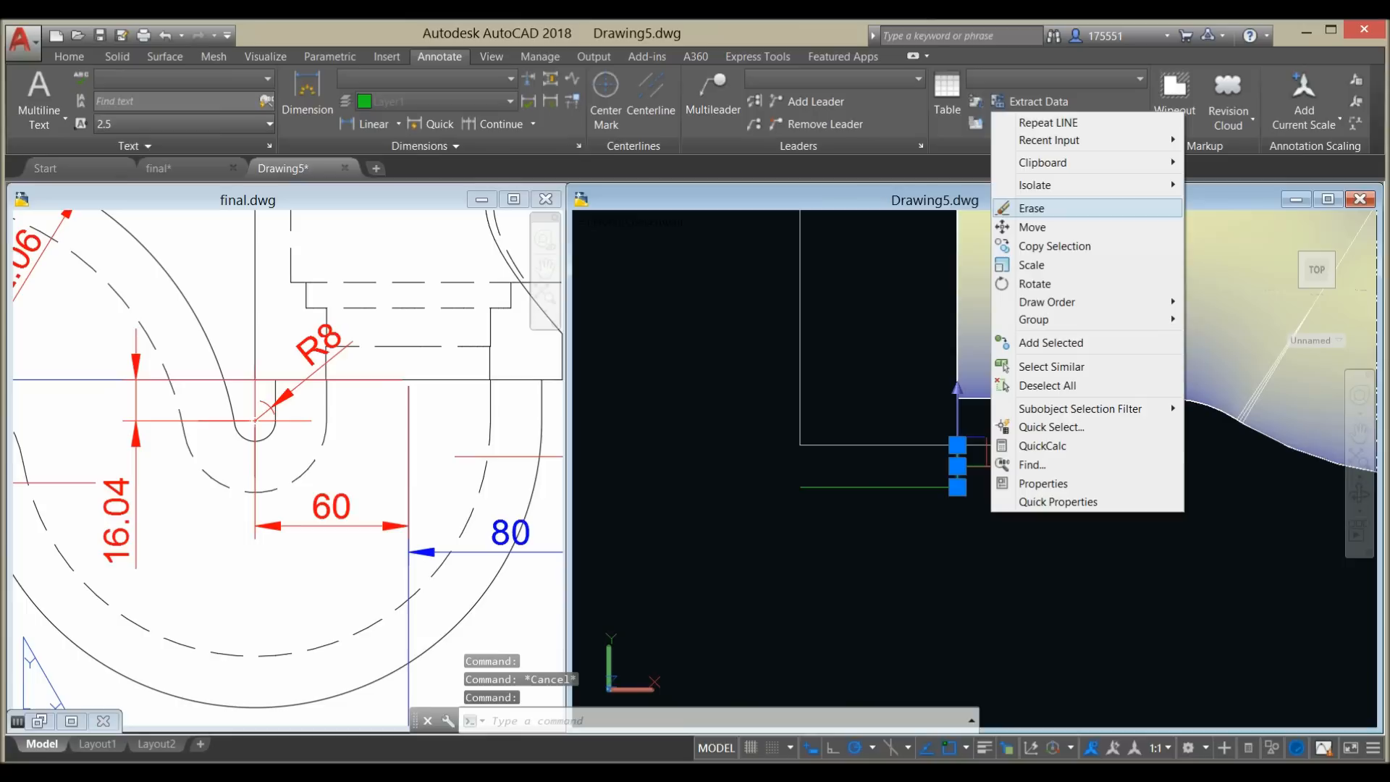
click(972, 546)
key(Escape)
key(Escape)
- Erase the two green construction lines below the T-profile's bottom edge
click(981, 525)
click(915, 472)
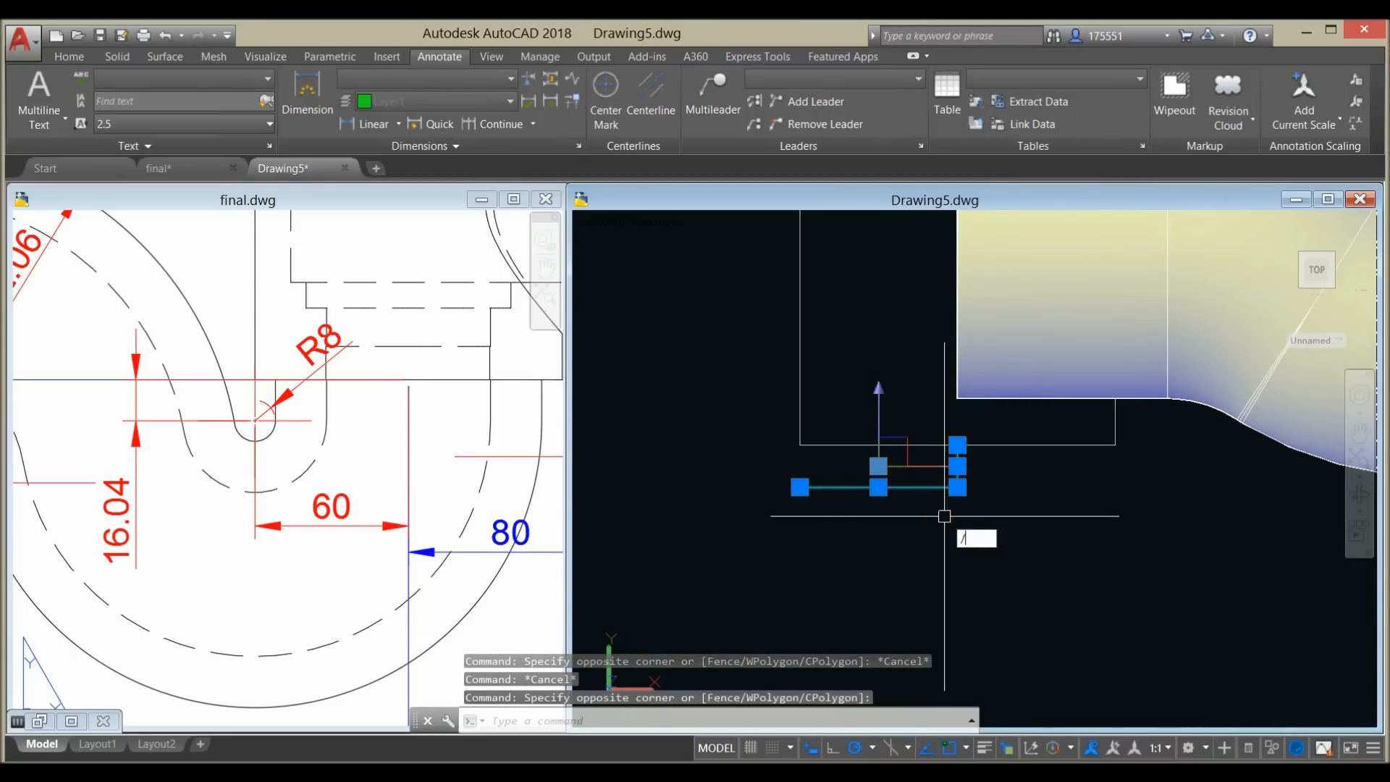
click(942, 525)
click(954, 537)
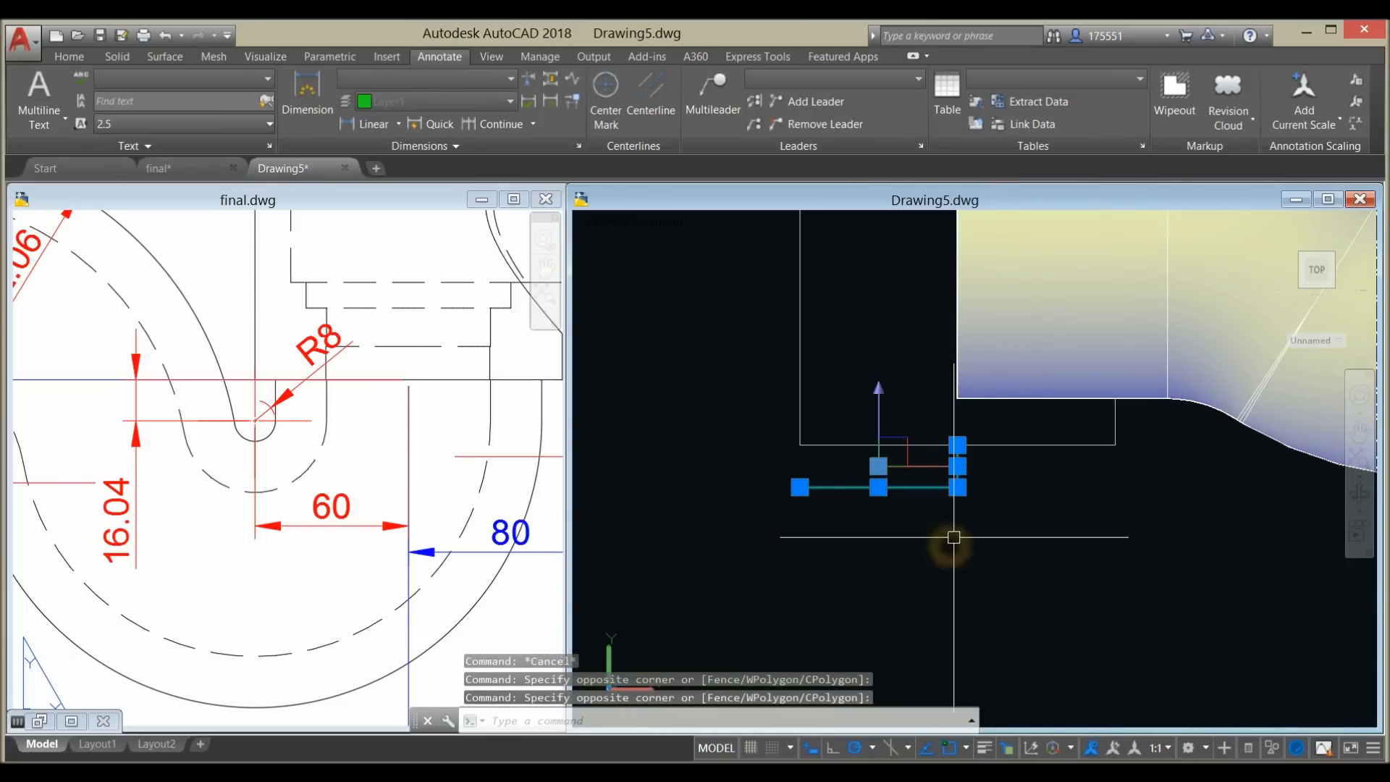
click(953, 539)
click(953, 540)
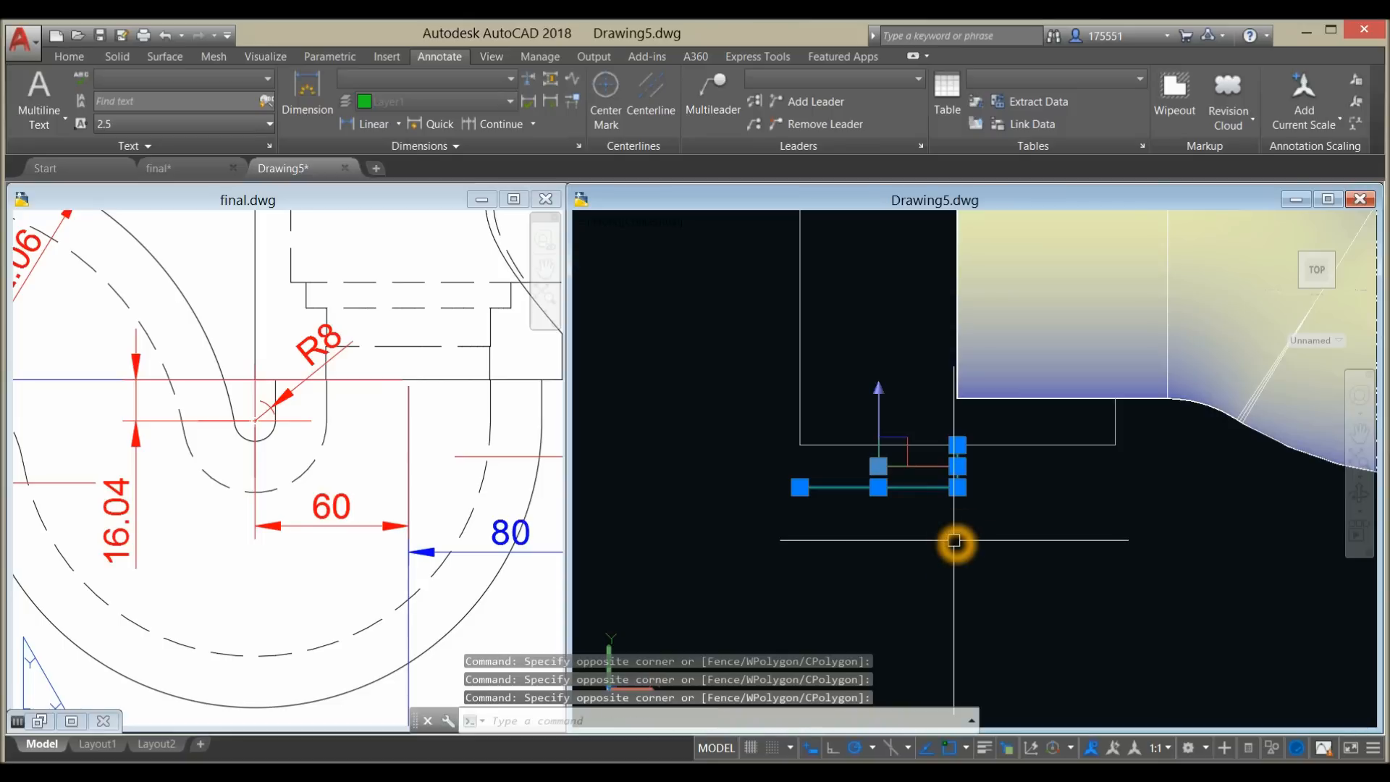
key(Delete)
- Draw a line 16.04 straight down from the lower-left corner of the T-profile
text(l)
key(Return)
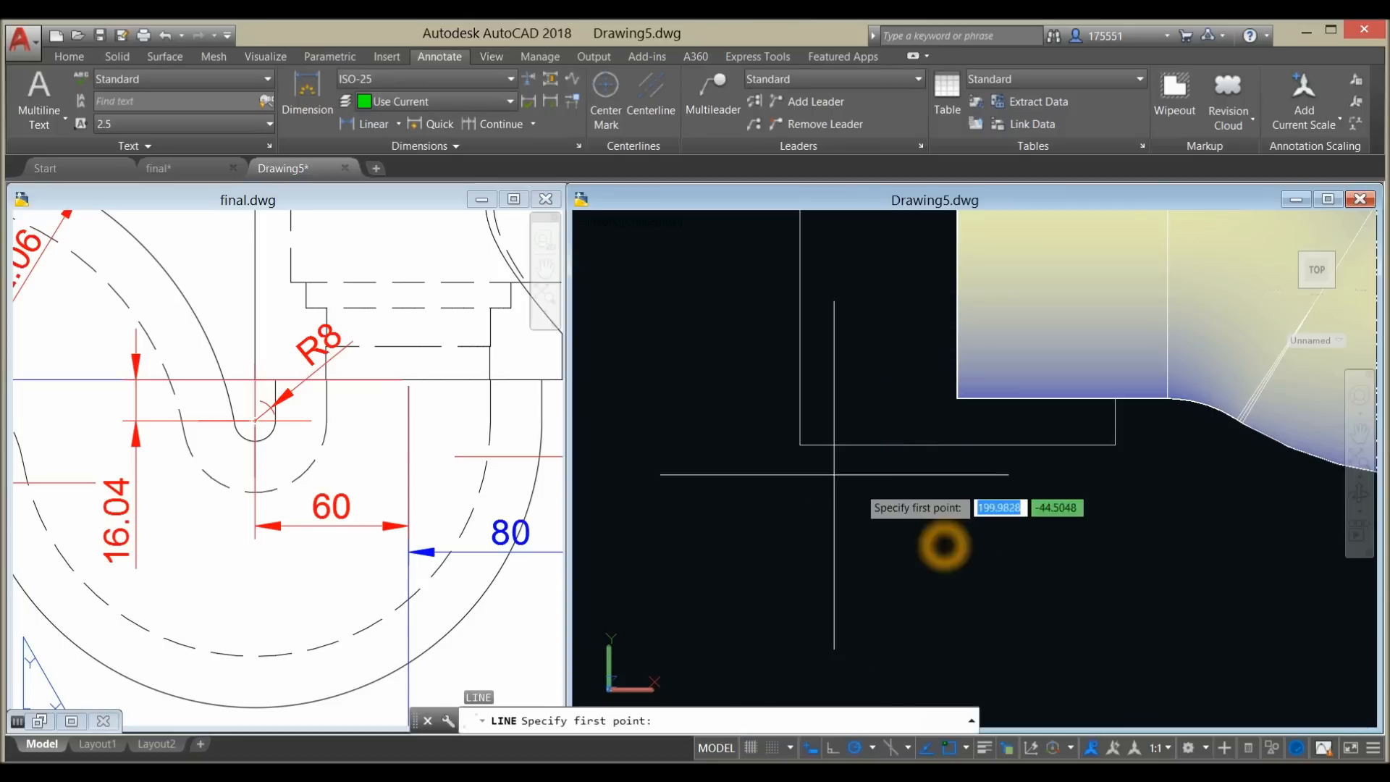
click(800, 445)
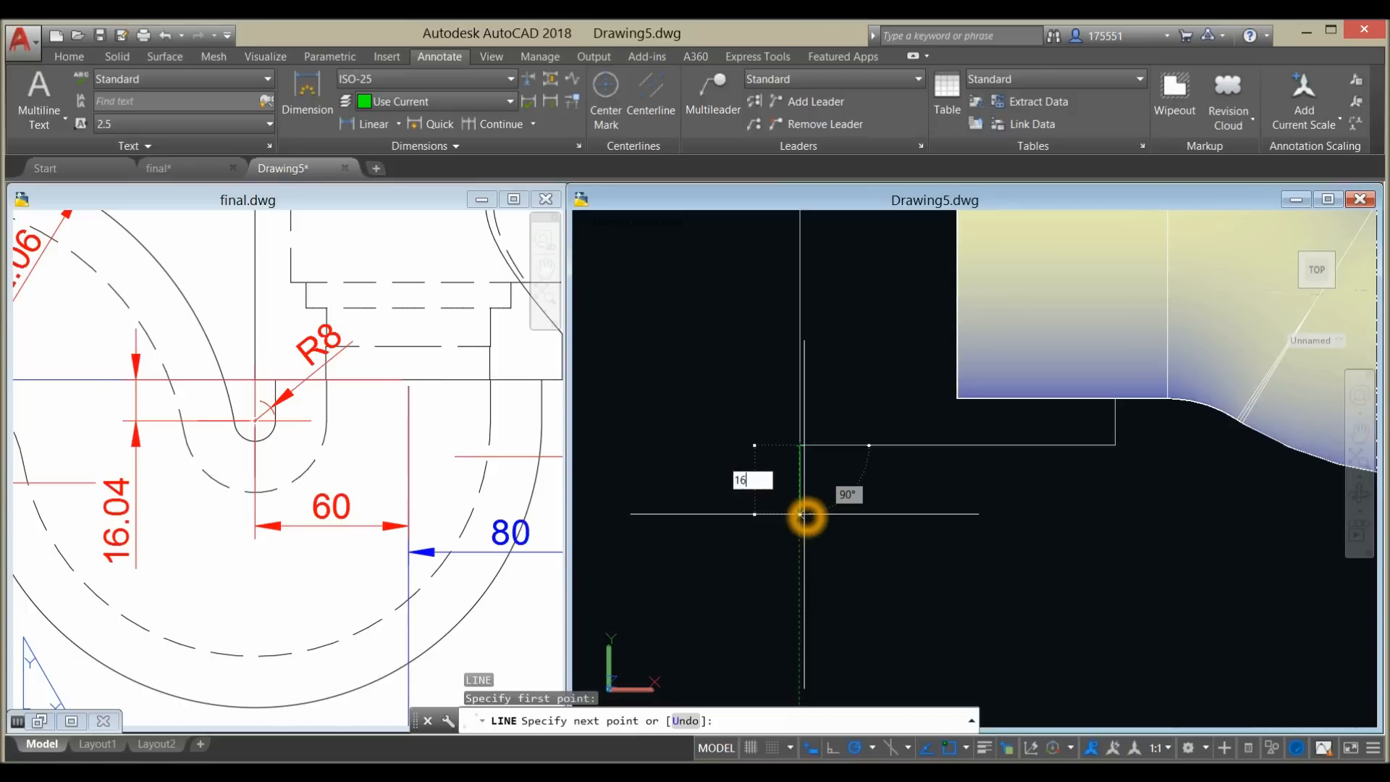
key(Return)
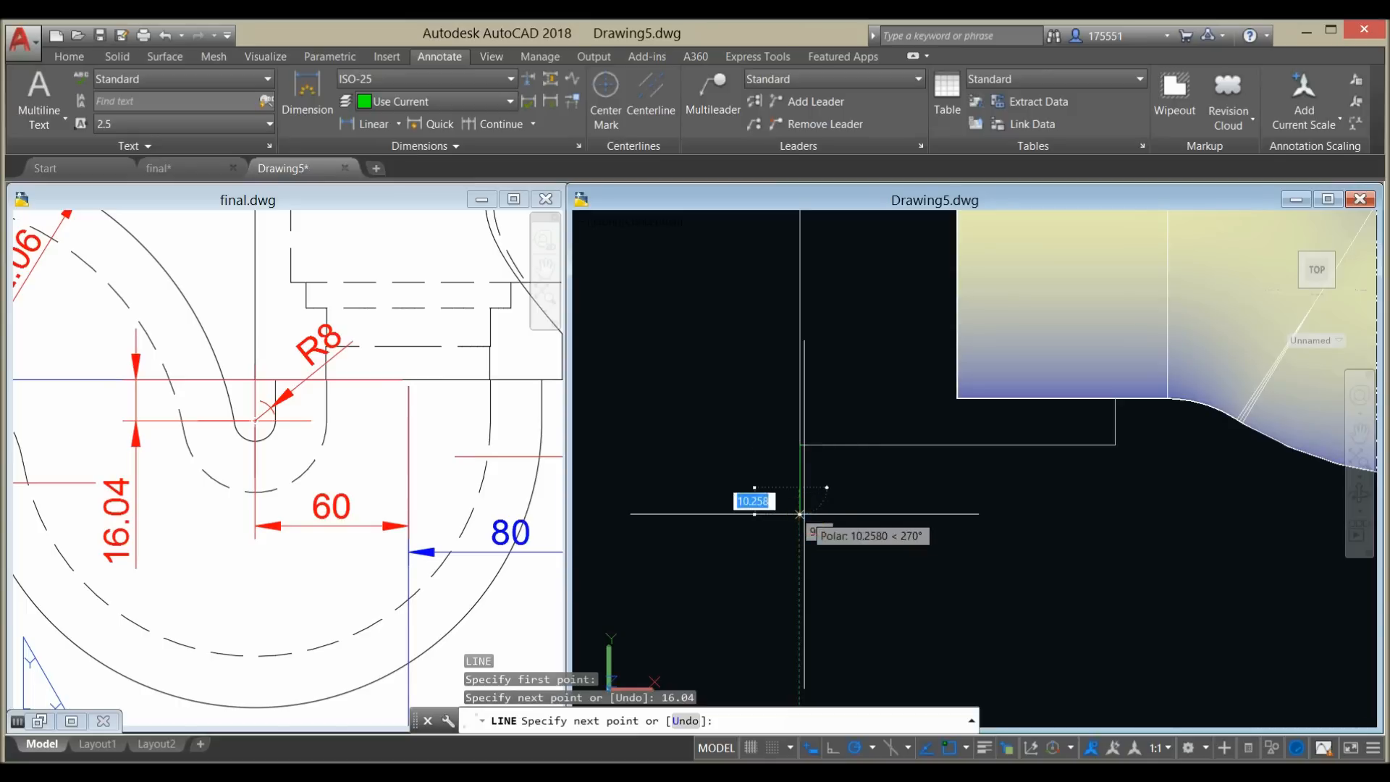
right_click(884, 514)
click(886, 515)
right_click(862, 513)
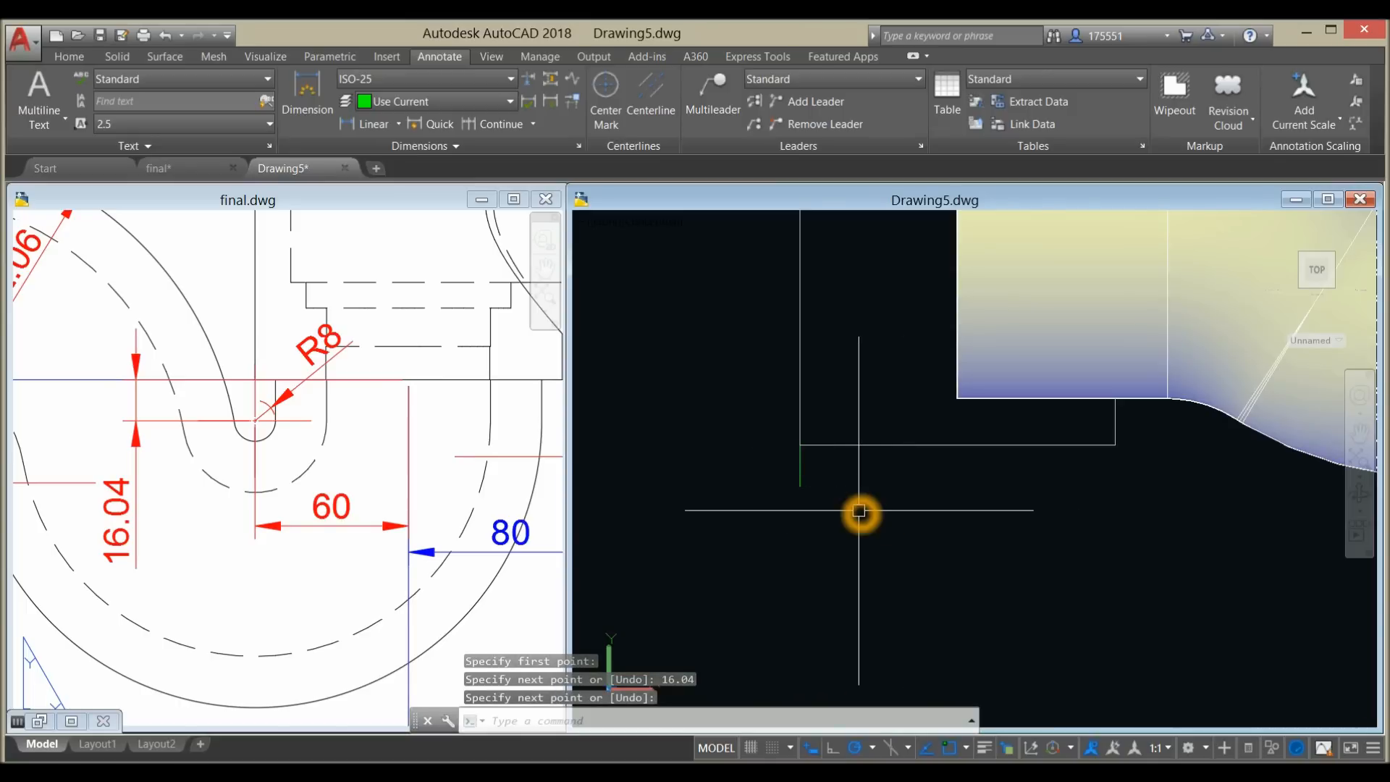
- Draw a circle of radius 8 centred on the lower end of the 16.04 line
text(c)
key(Return)
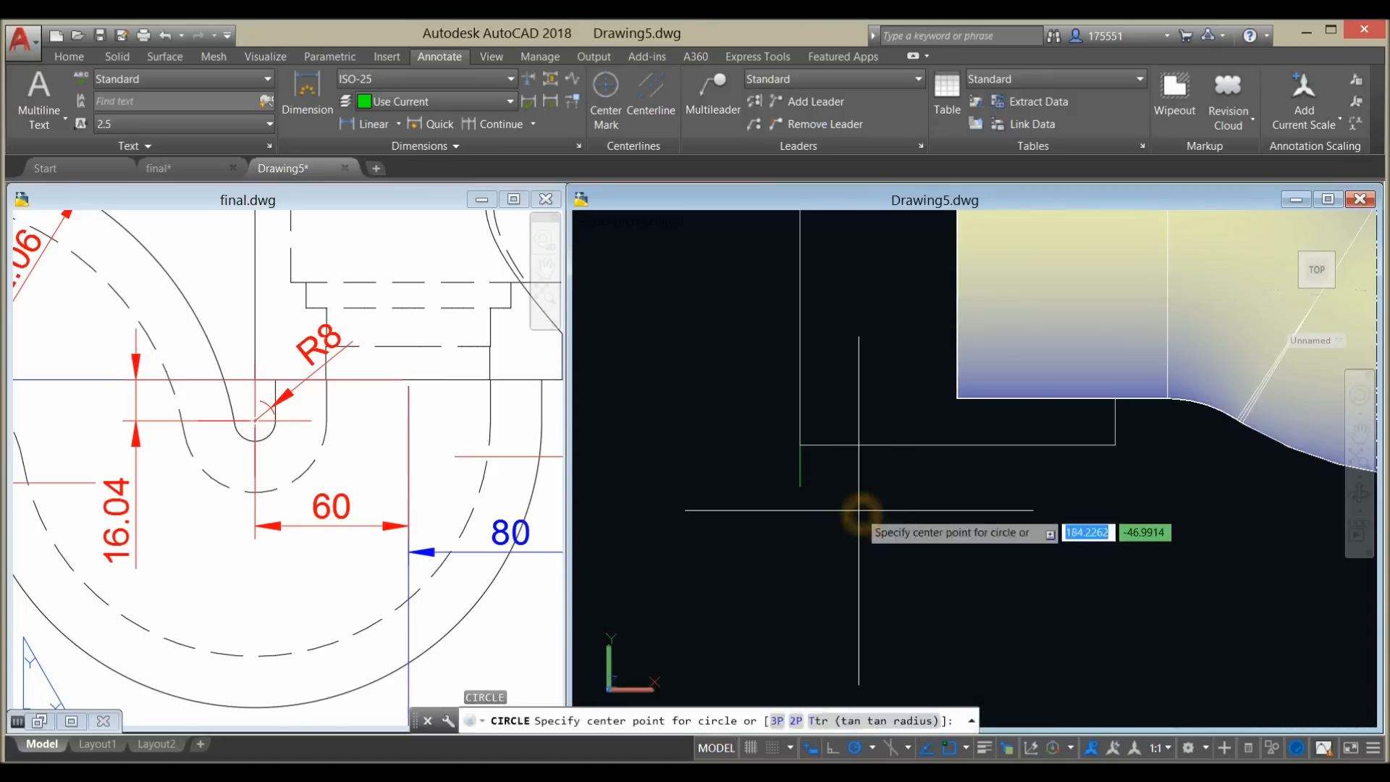
click(800, 487)
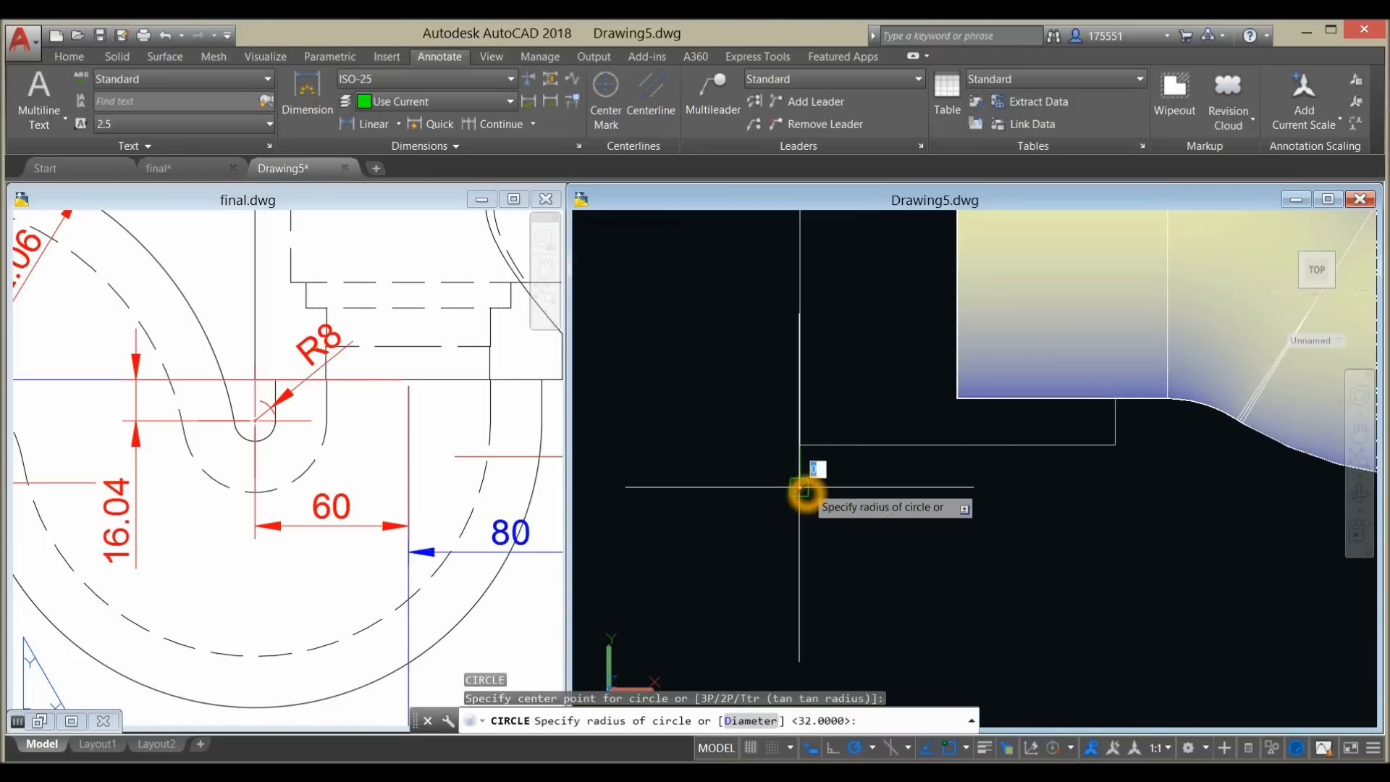
text(8)
right_click(820, 401)
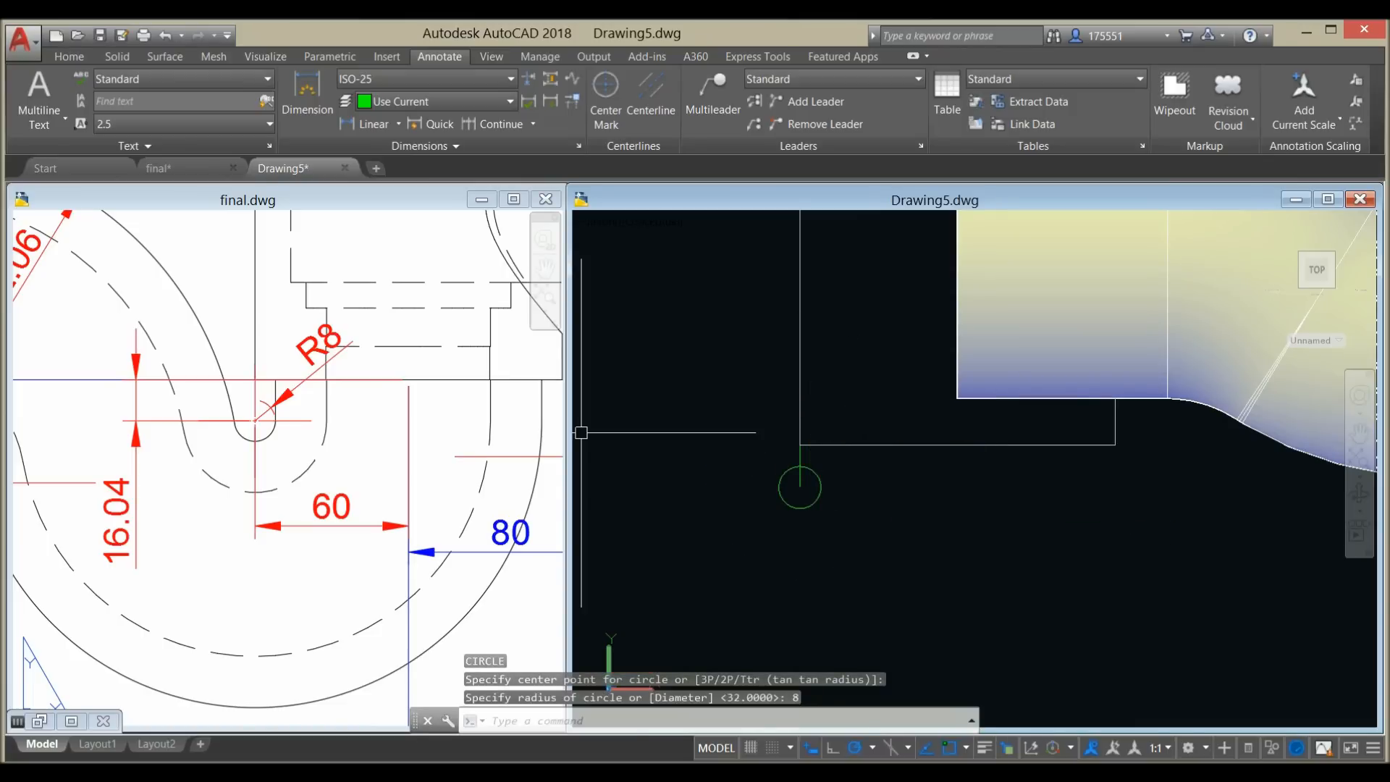
- Move the radius 8 circle to layer 0 and make layer 0 current
click(821, 488)
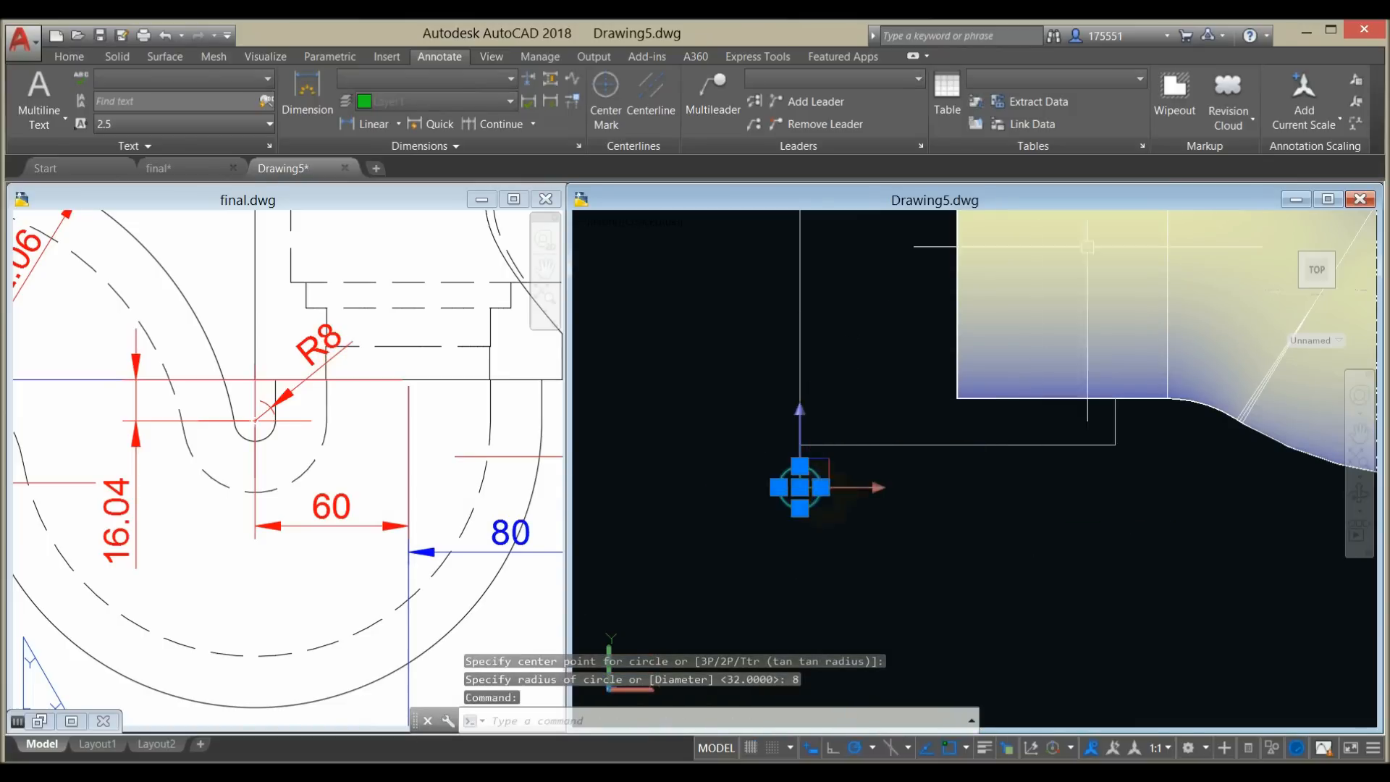
click(68, 57)
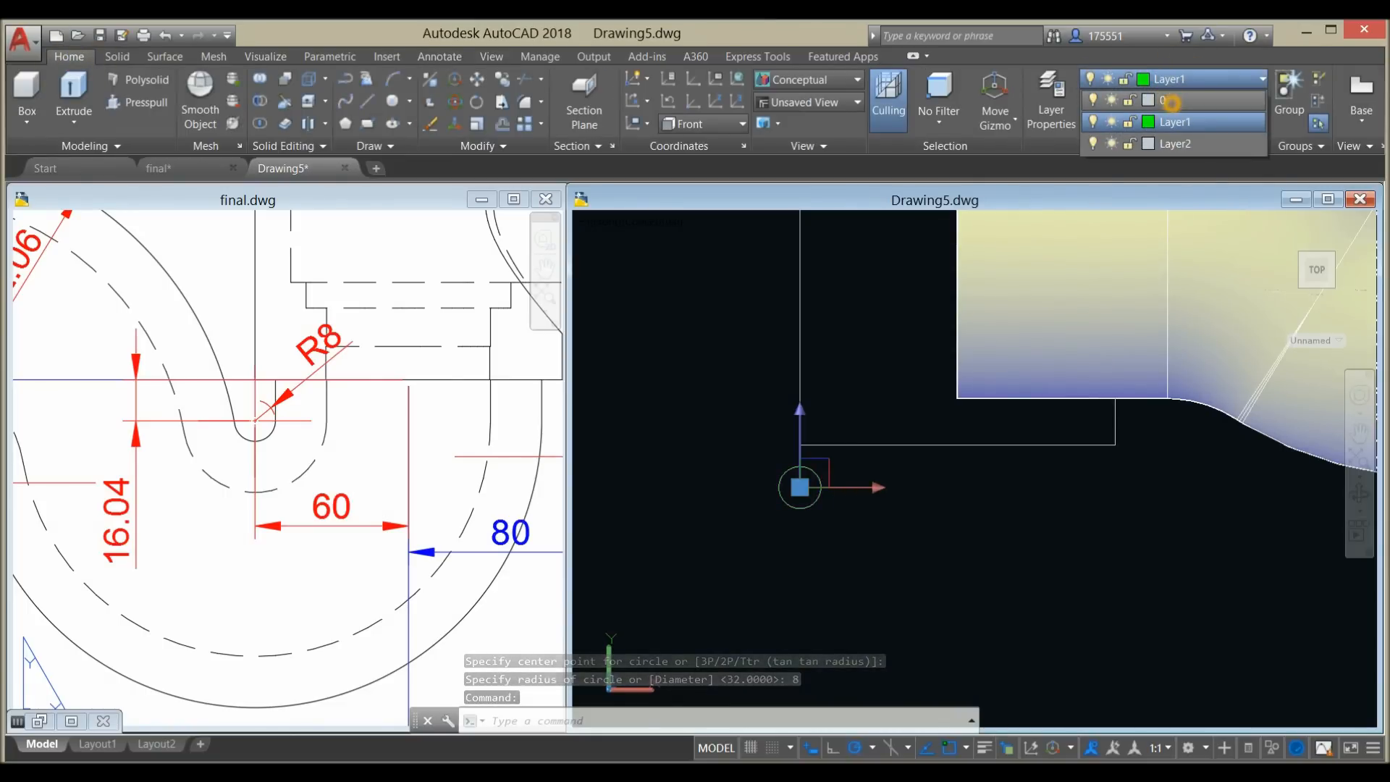
key(Escape)
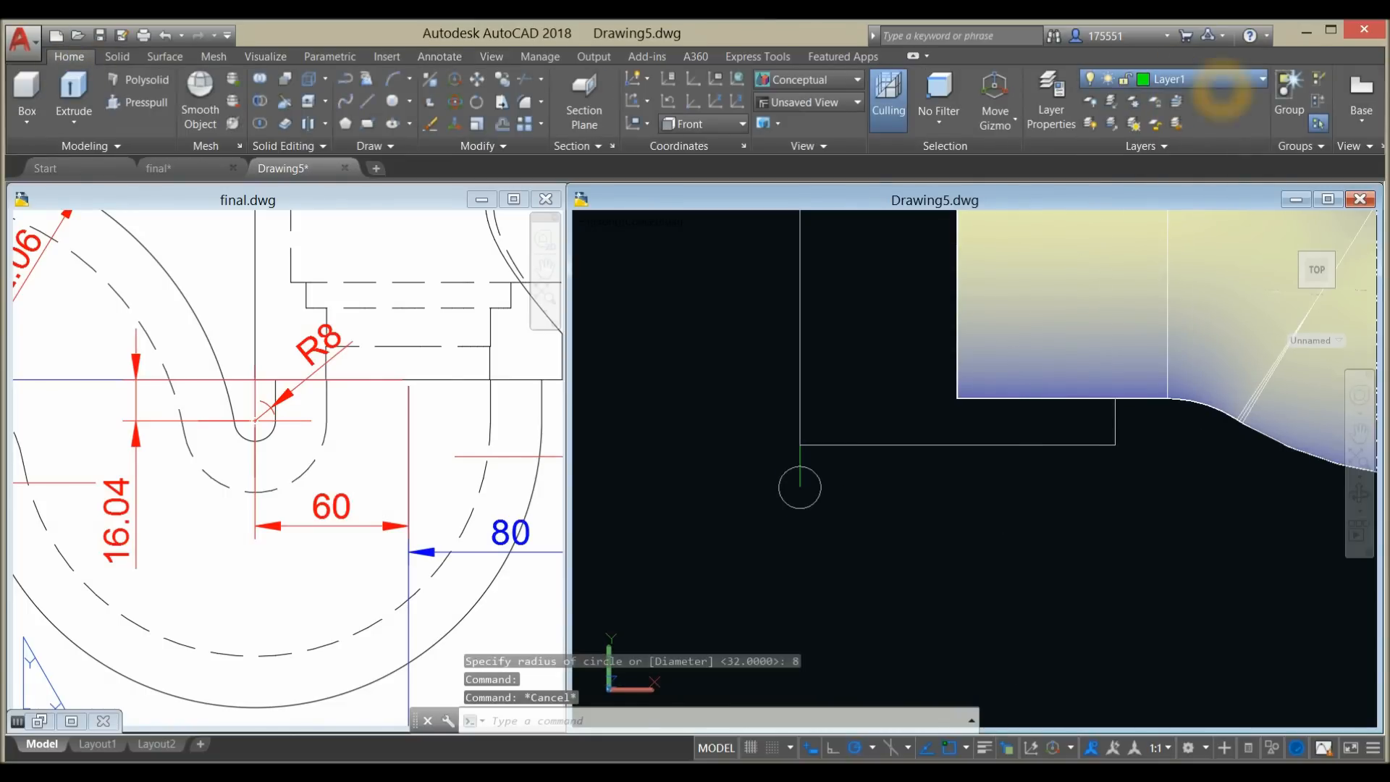
click(1222, 81)
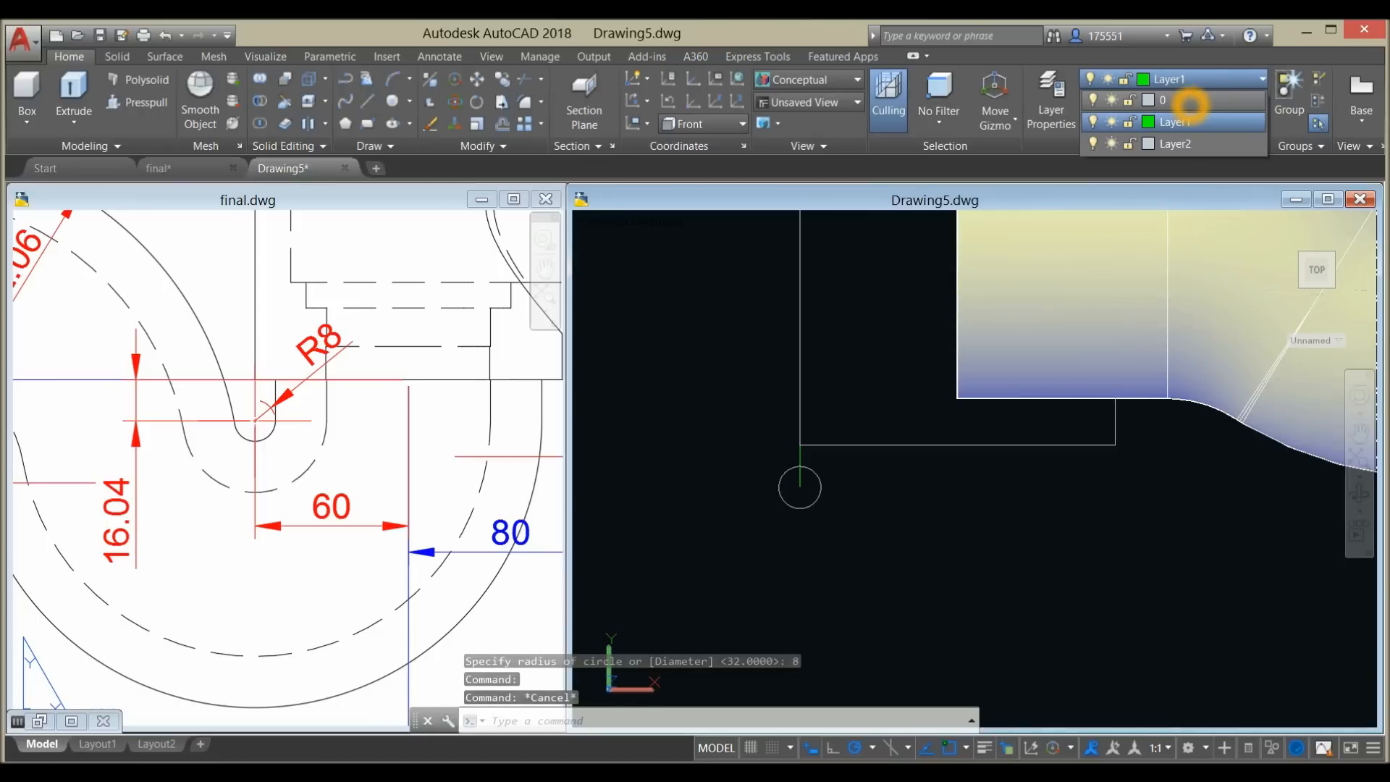
click(1191, 102)
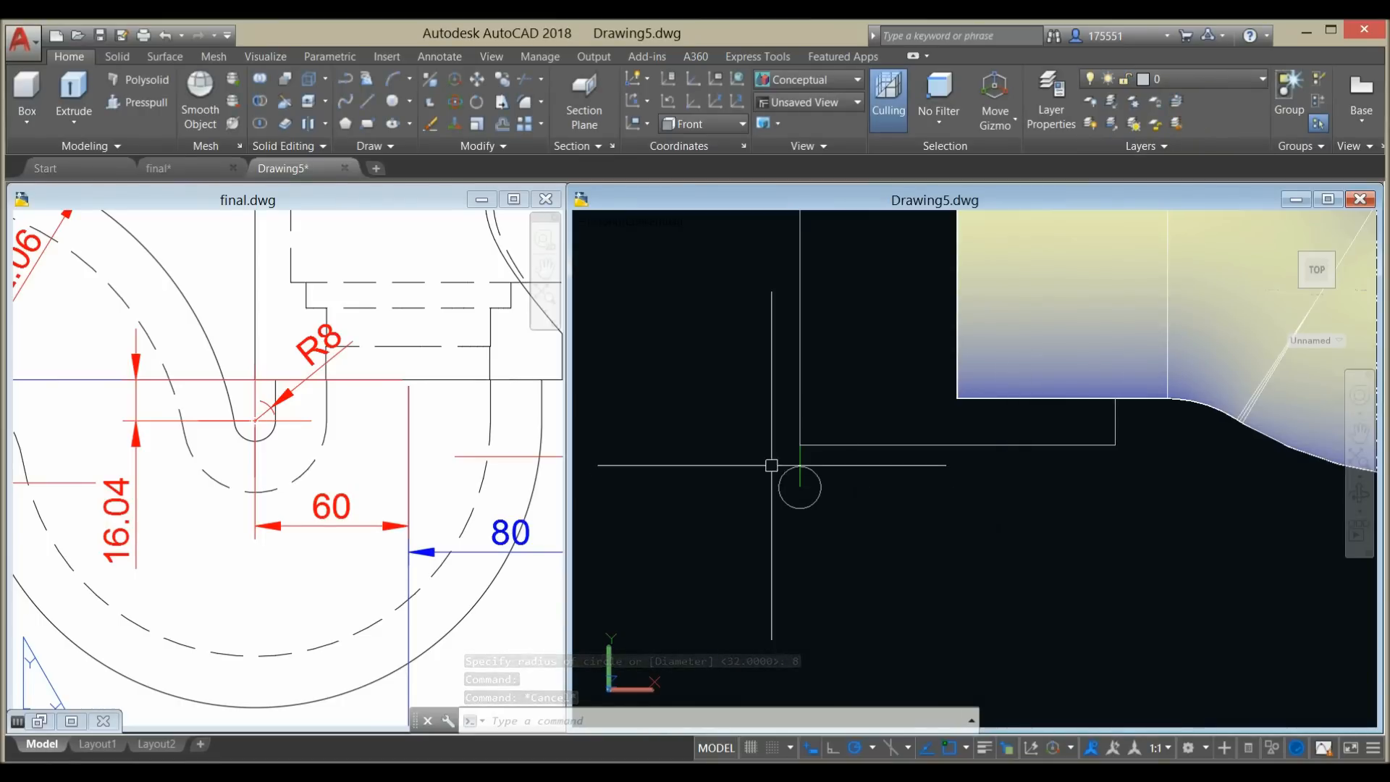
- Erase the vertical construction line between the T-profile's corner and the circle's centre
scroll(771, 465, up, 3)
click(813, 450)
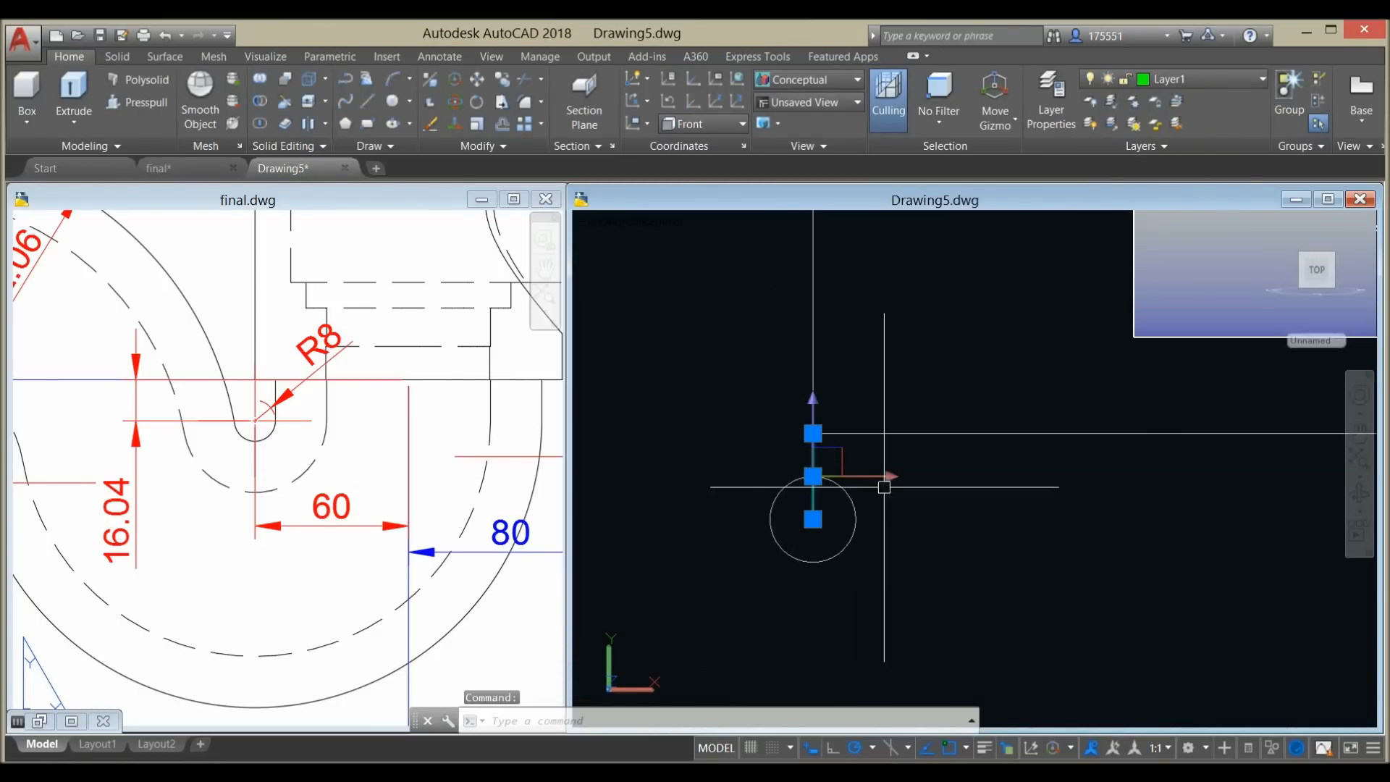
key(Delete)
scroll(883, 435, down, 3)
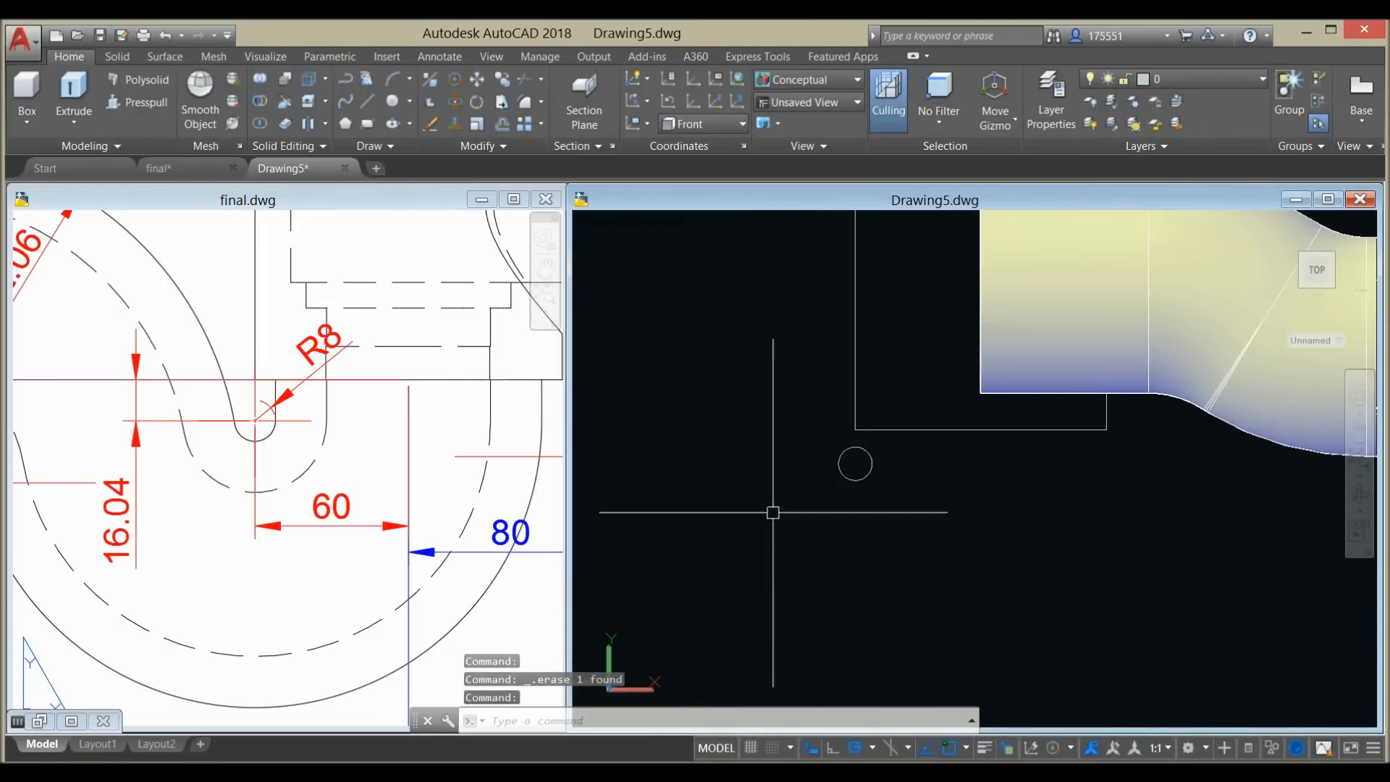
- Examine the R132.06 arc's centre location in final.dwg, including the 40.25 and 197.95 dimensions
click(242, 583)
scroll(270, 571, down, 4)
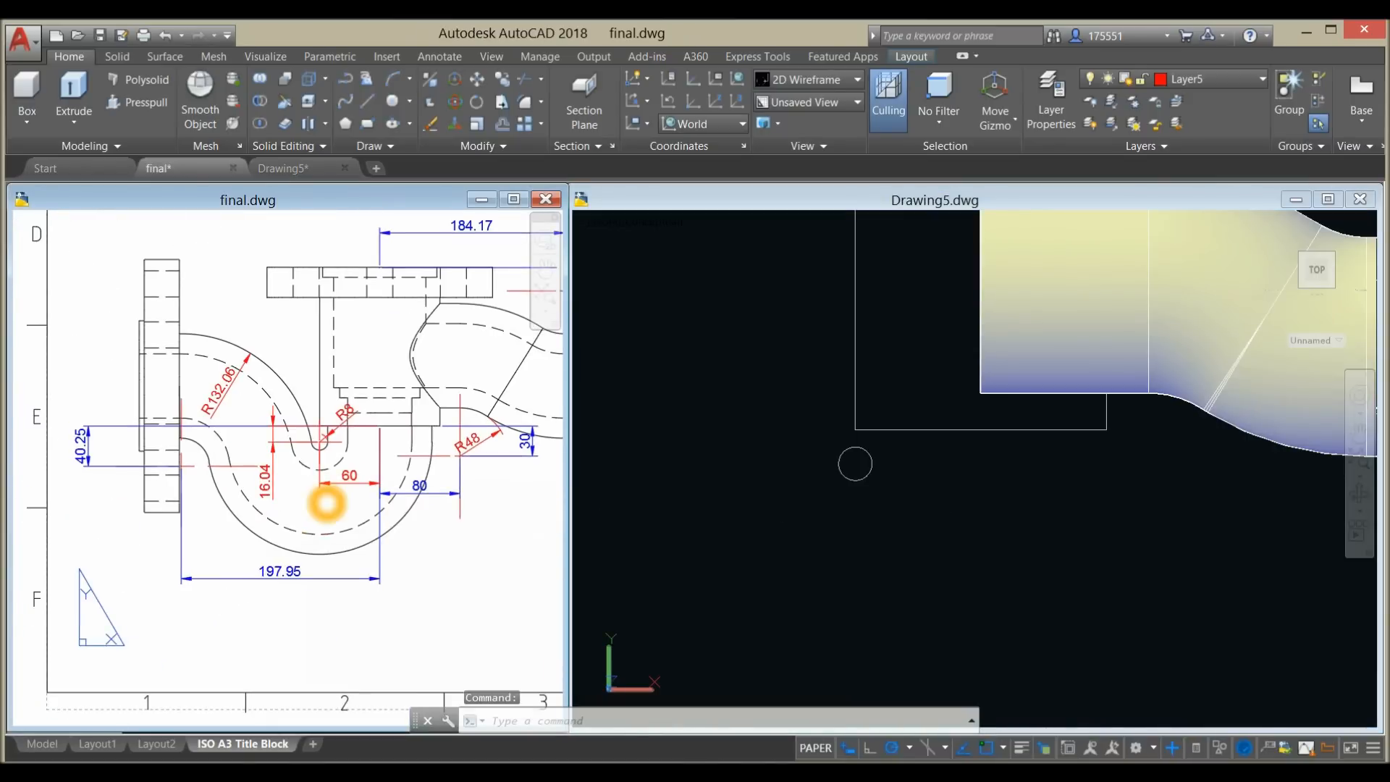
click(283, 384)
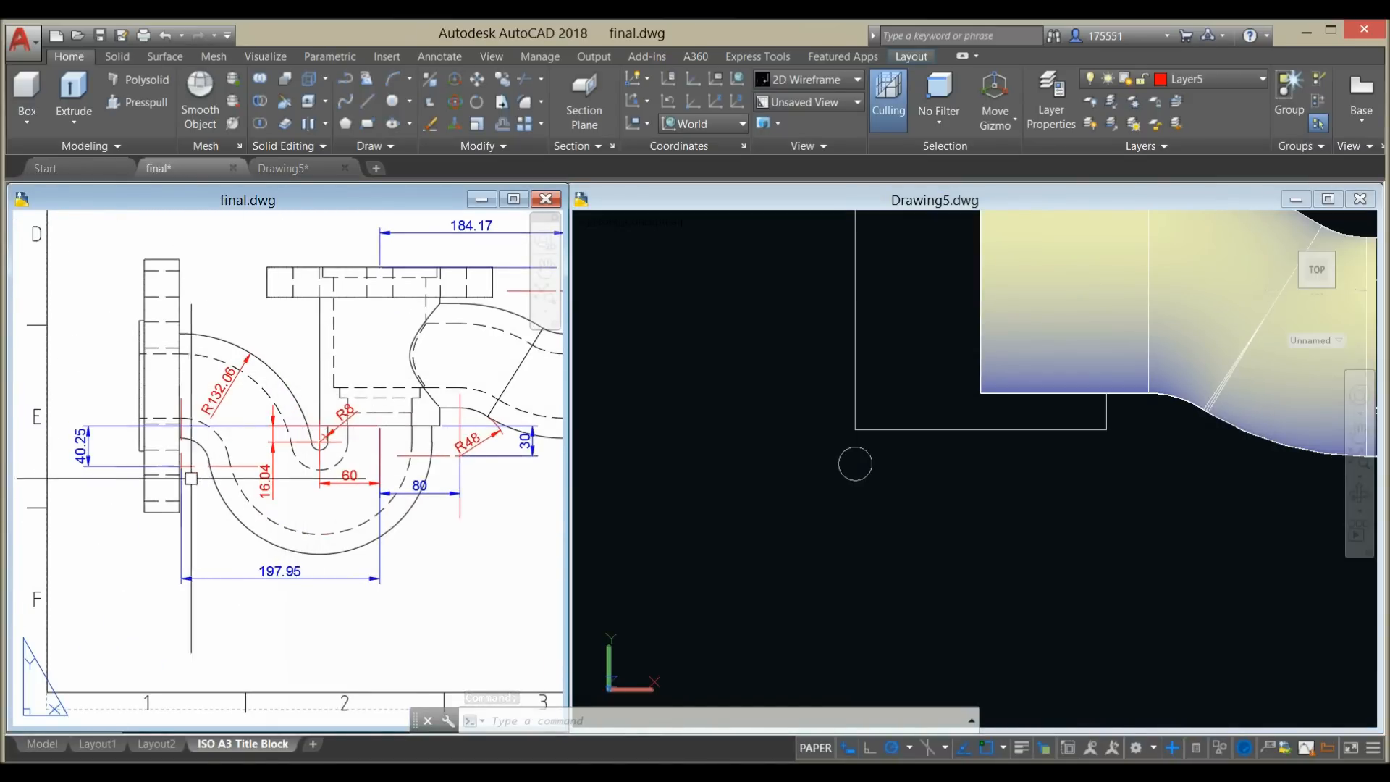
scroll(195, 451, up, 5)
click(194, 456)
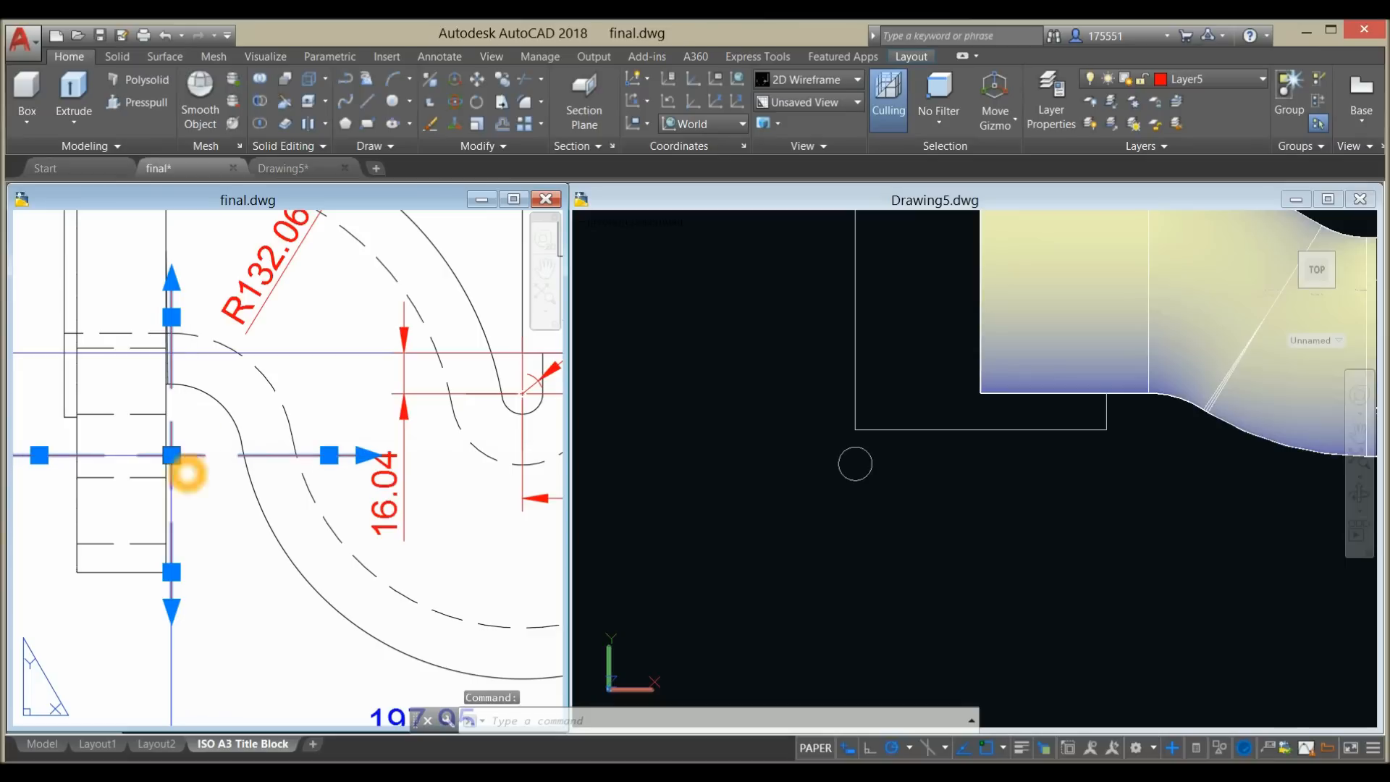
key(Escape)
scroll(181, 470, down, 3)
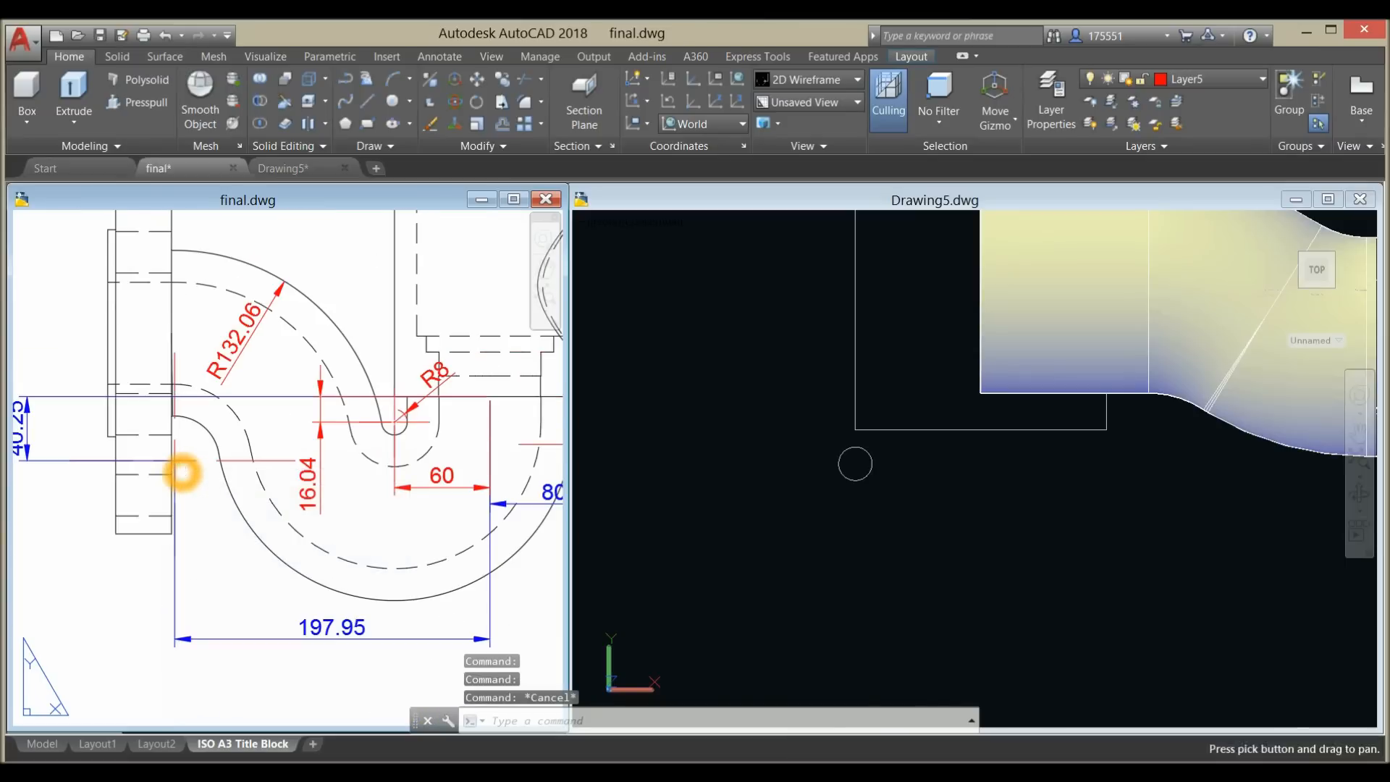
scroll(177, 466, down, 2)
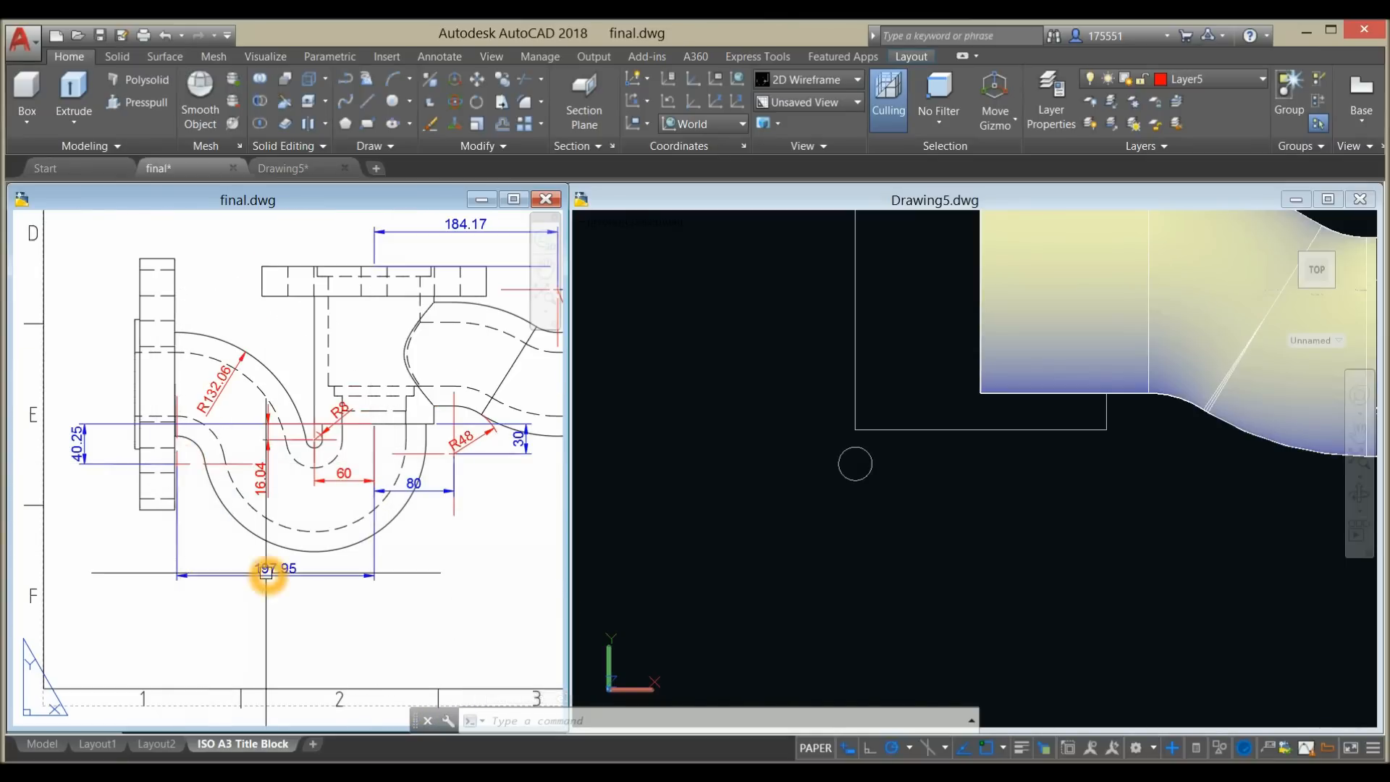
- In Drawing5, draw guide lines on Layer1 from the body outline's bottom-edge midpoint, 40.25 down and 197.95 to the left
click(846, 608)
click(1178, 84)
click(1175, 121)
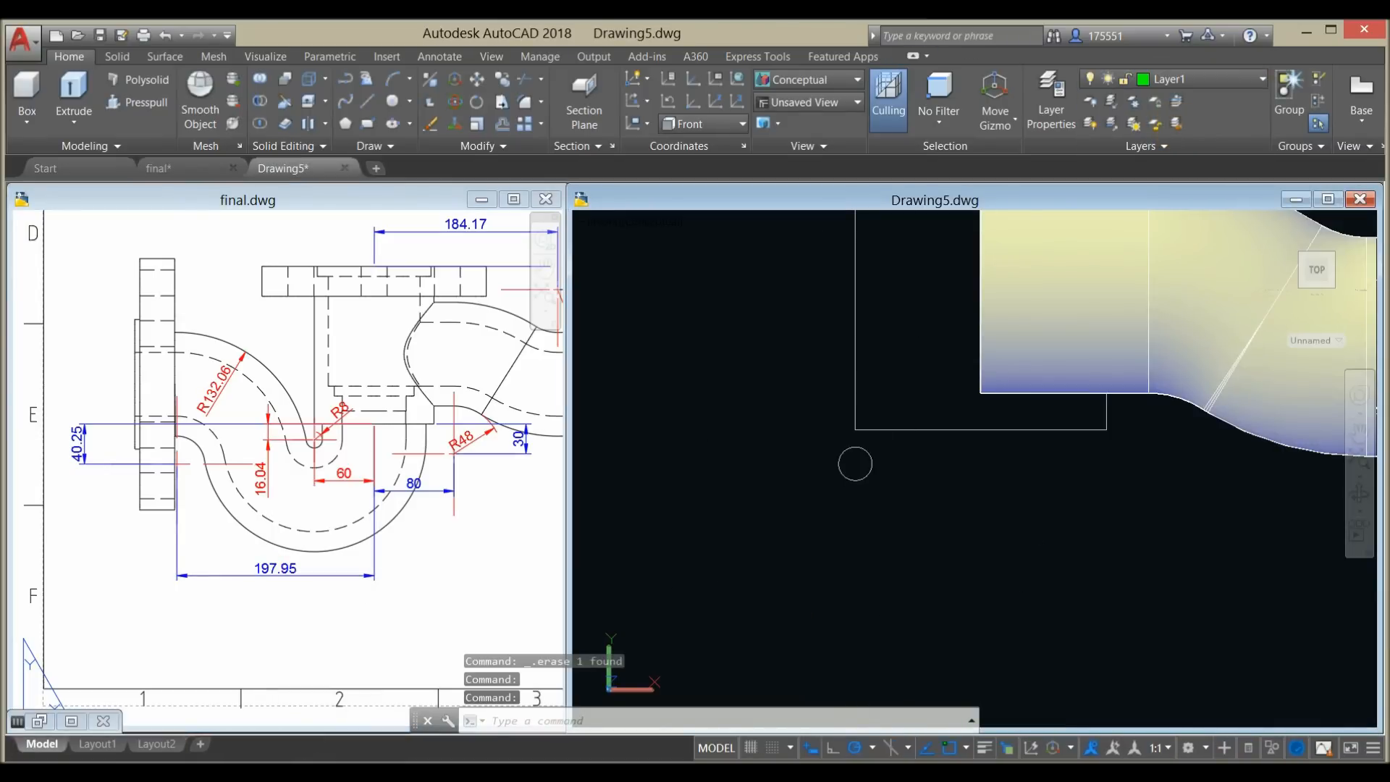
text(l)
key(Return)
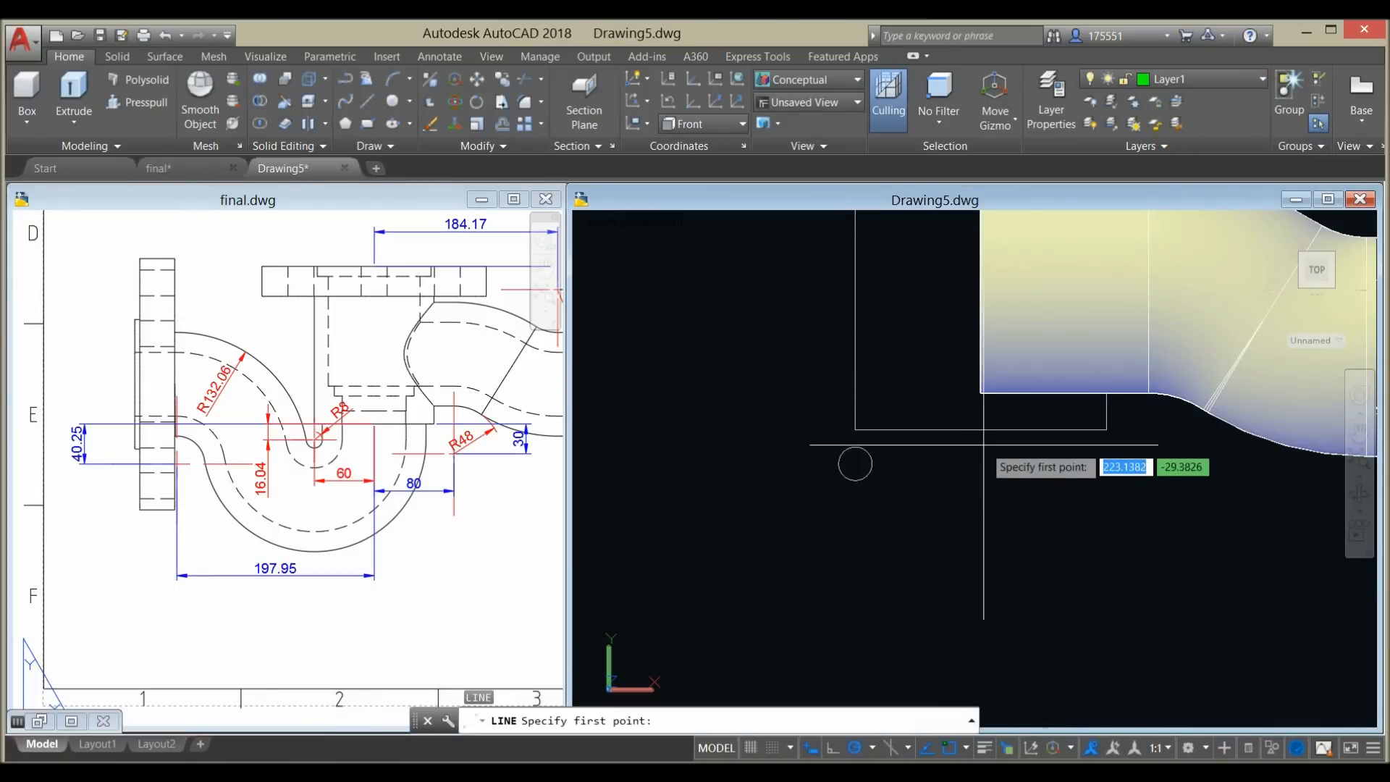
click(986, 433)
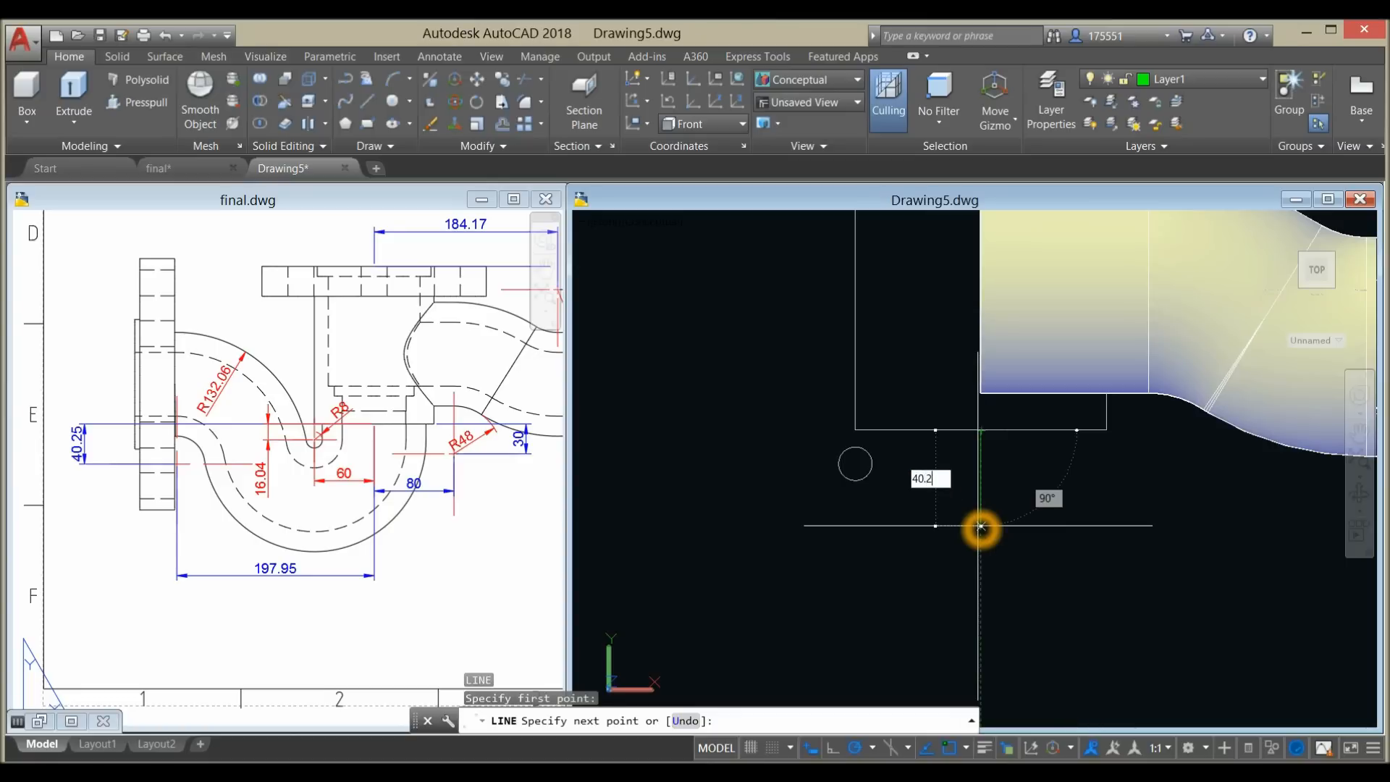
key(Return)
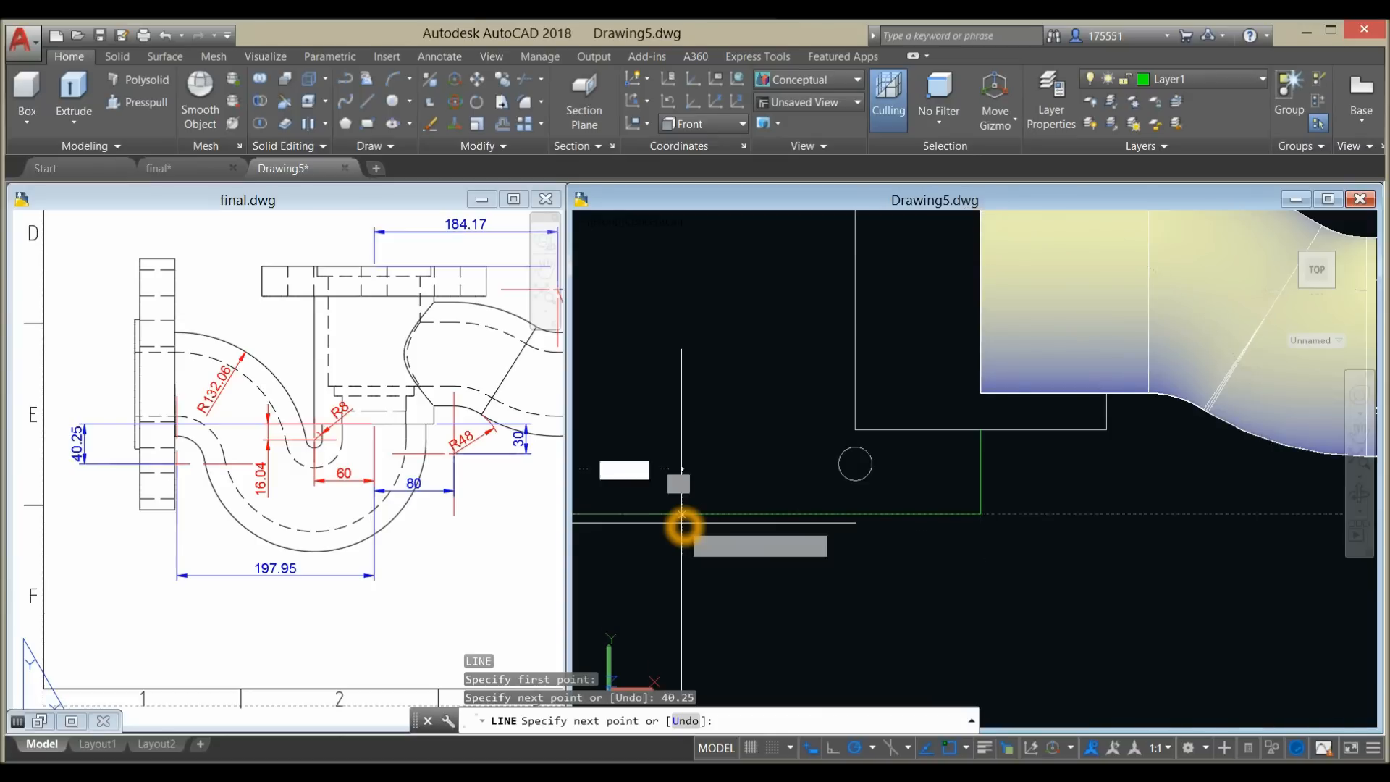
right_click(722, 454)
click(740, 465)
- Check the lengths of both guide lines against the 197.95 and 40.25 dimensions in the reference drawing
middle_drag(715, 491, 817, 506)
click(815, 516)
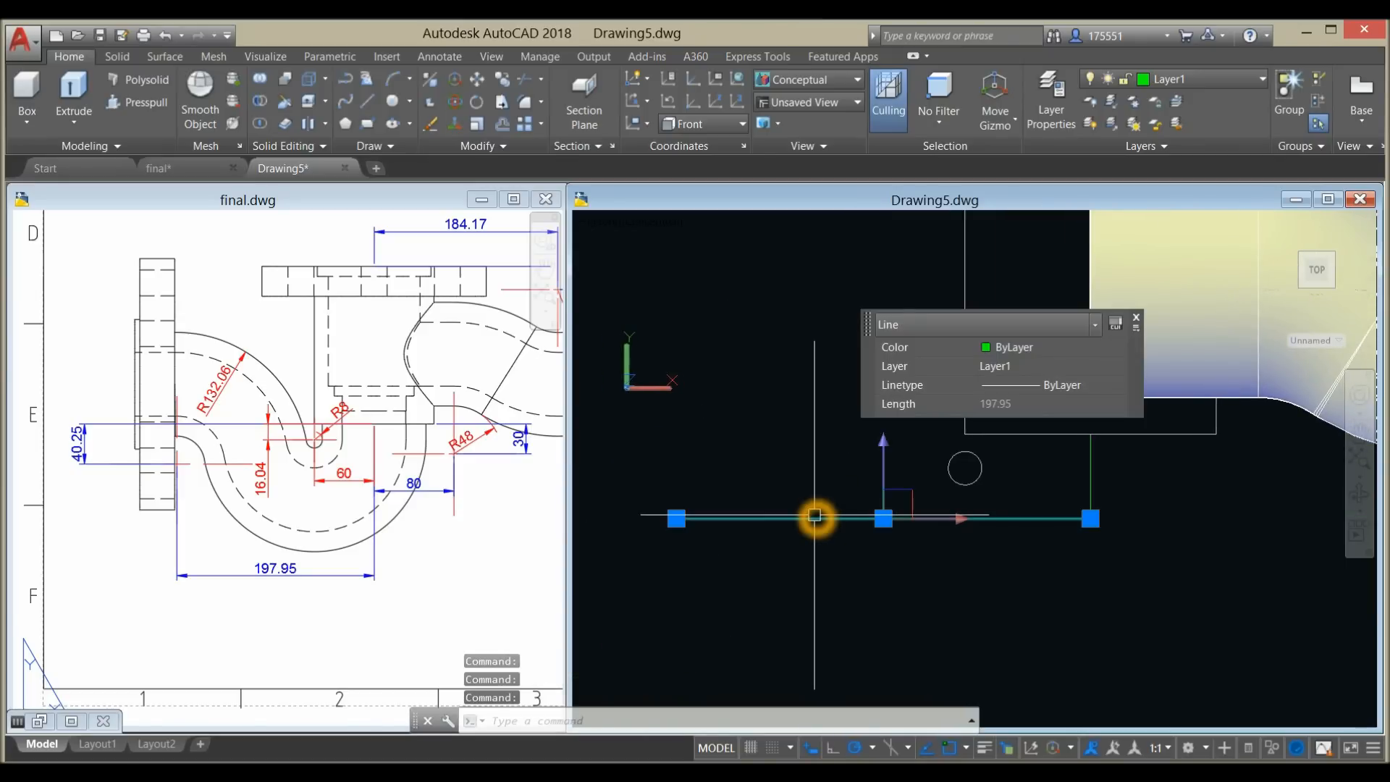
key(Escape)
click(1091, 482)
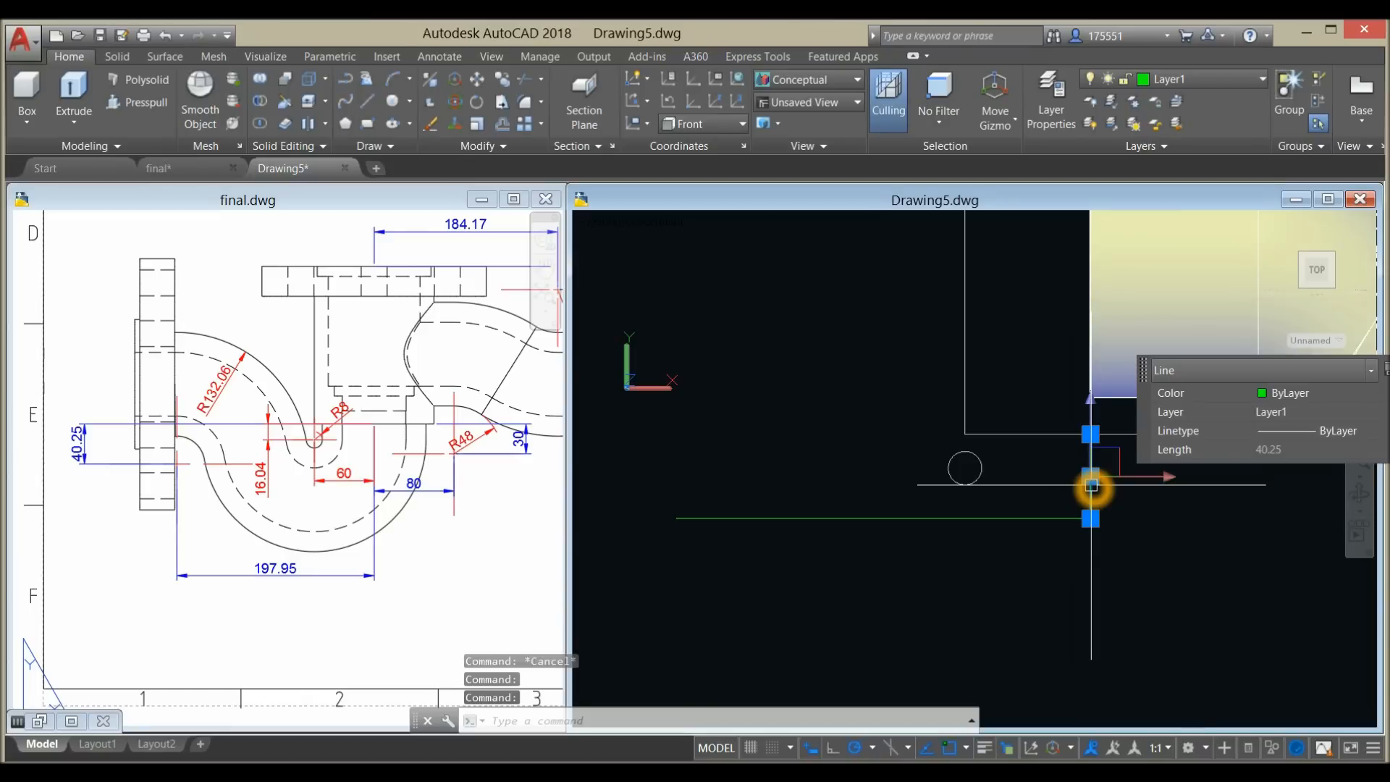
key(Escape)
click(138, 532)
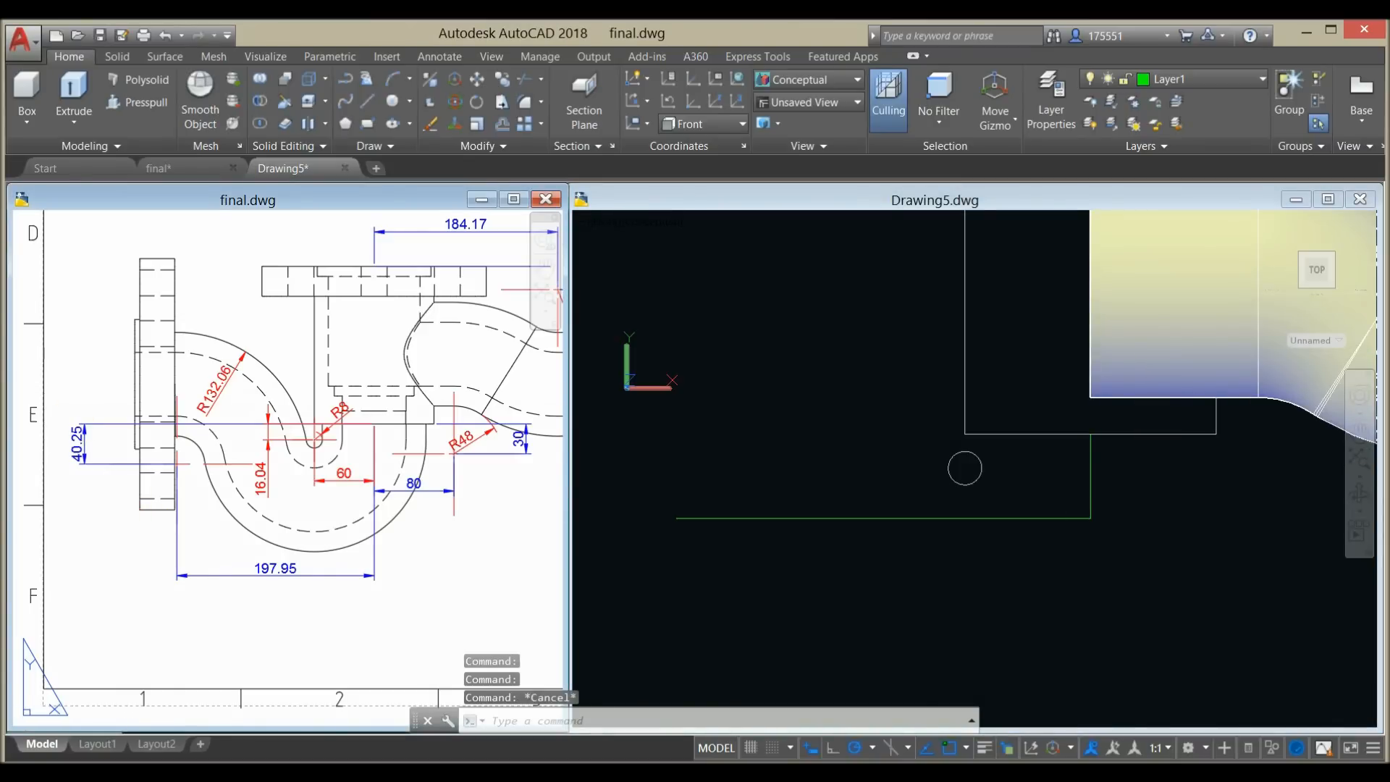
click(97, 542)
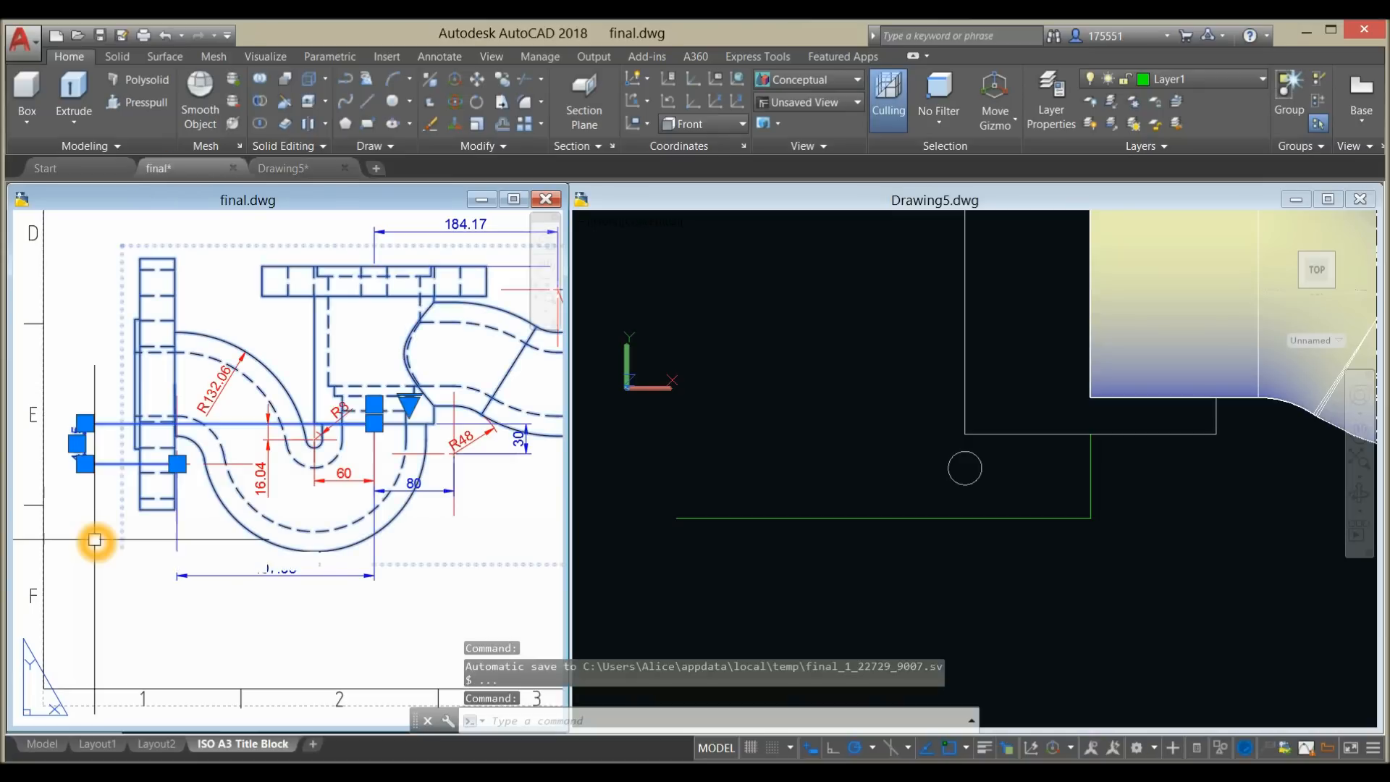
key(Escape)
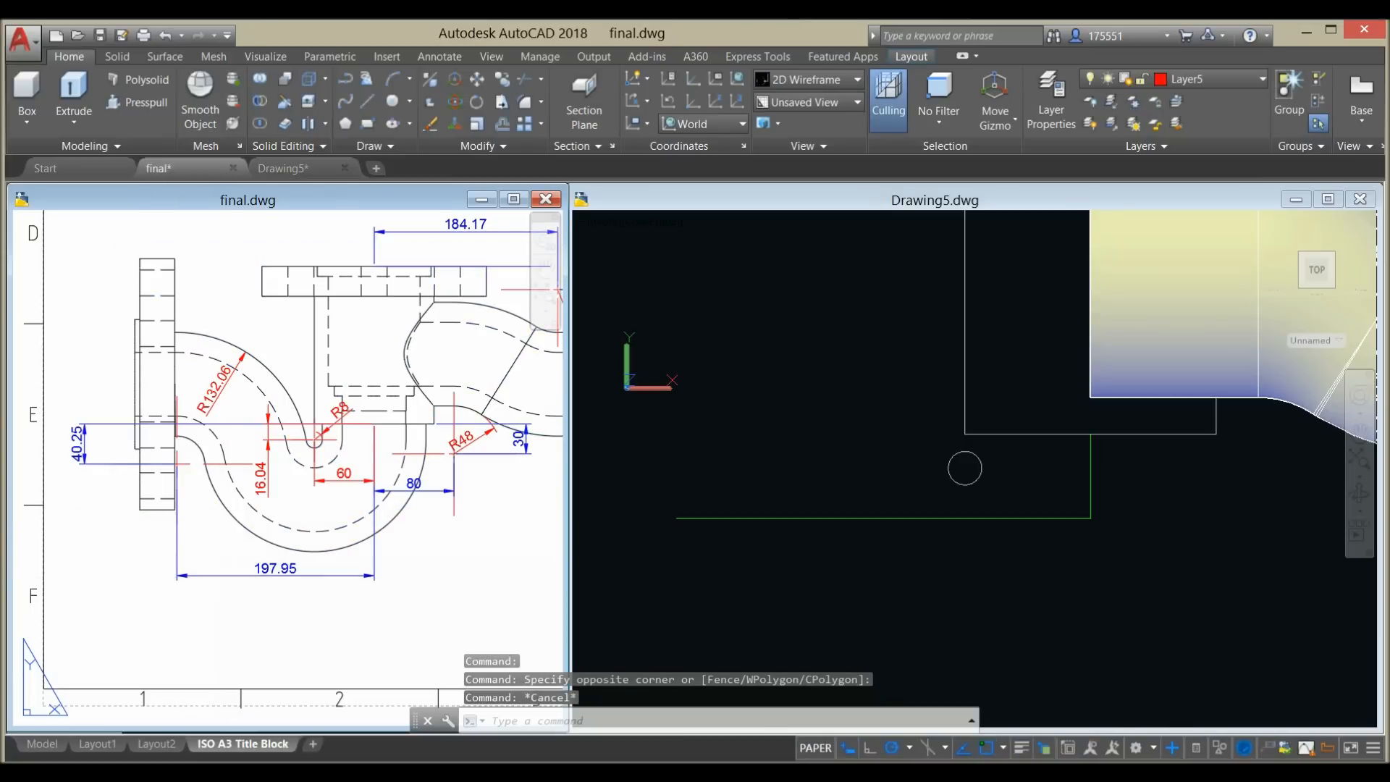
- Draw a circle of radius 132.06 centred on the left end of the horizontal guide line in Drawing5
click(737, 630)
click(715, 612)
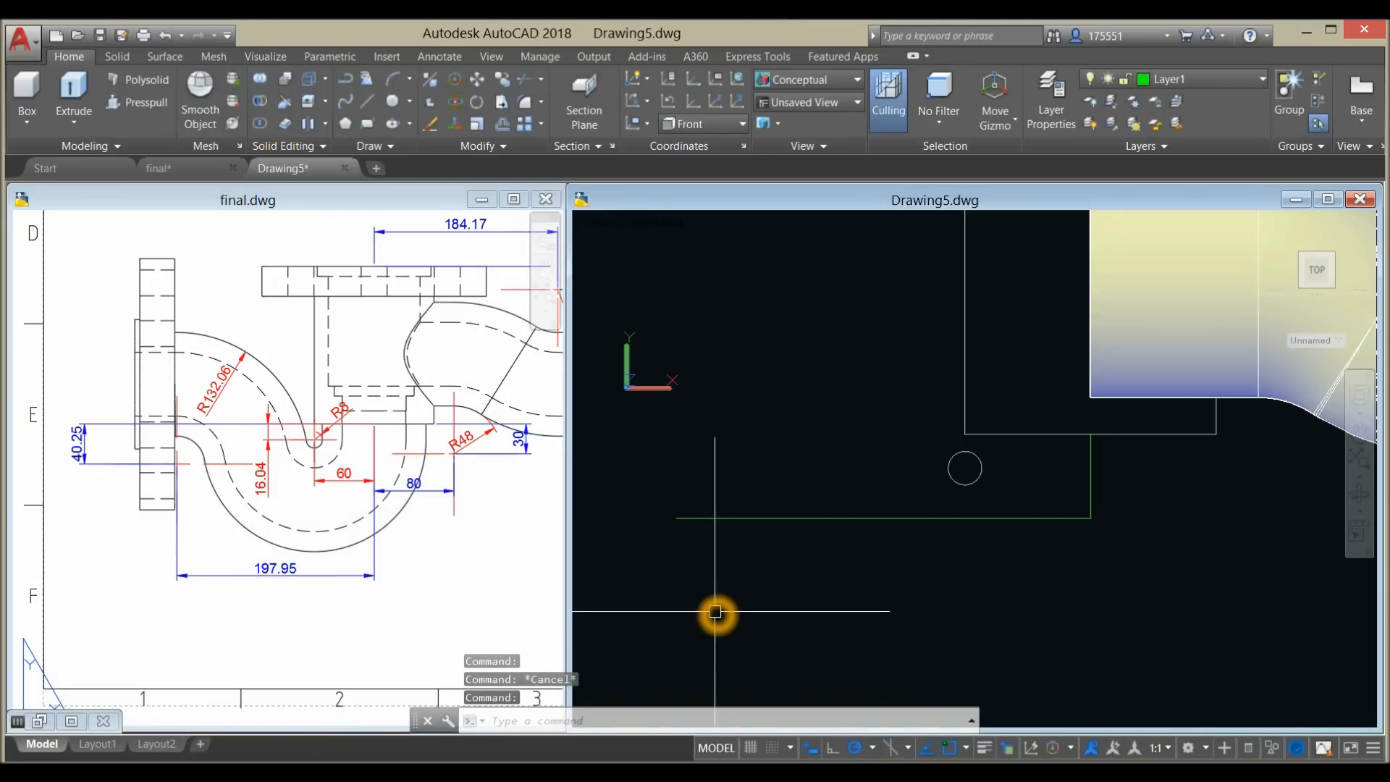
text(c)
key(Return)
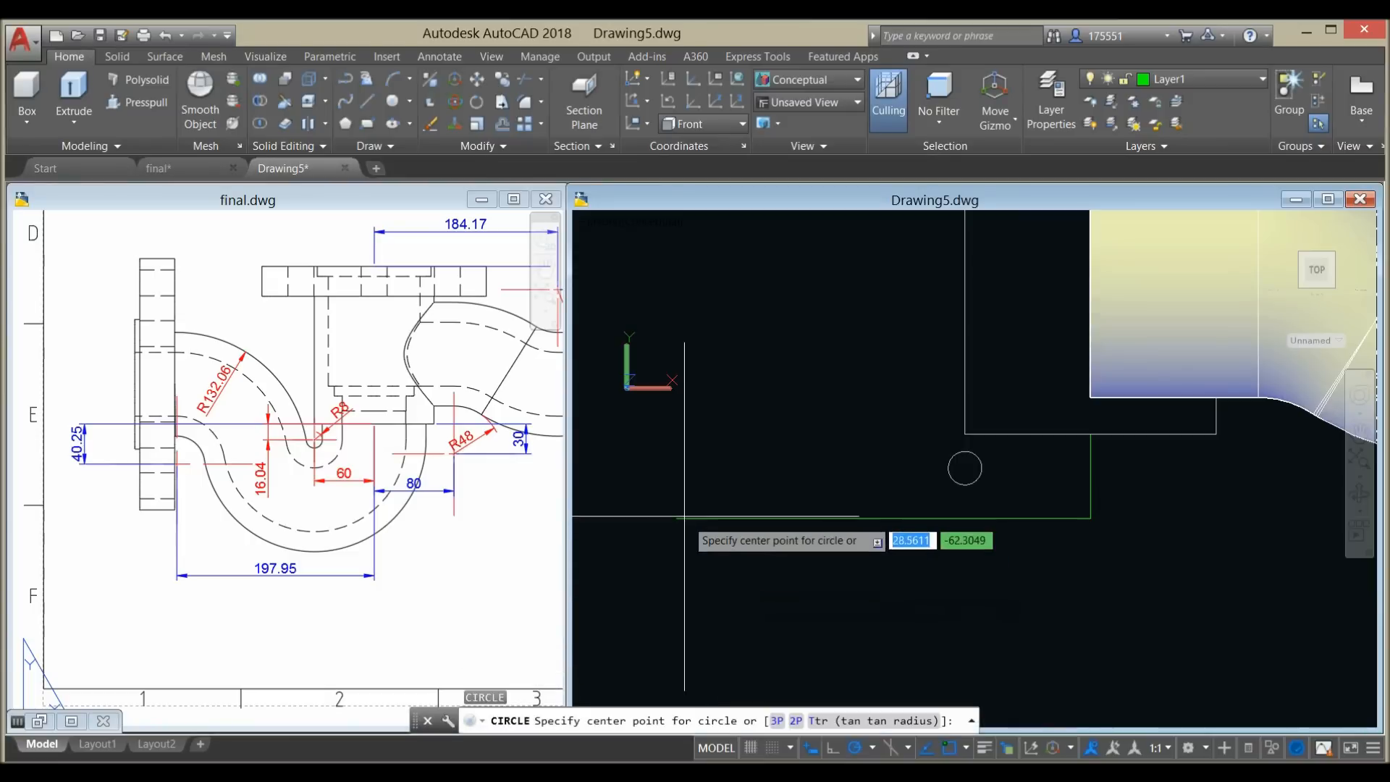
click(683, 514)
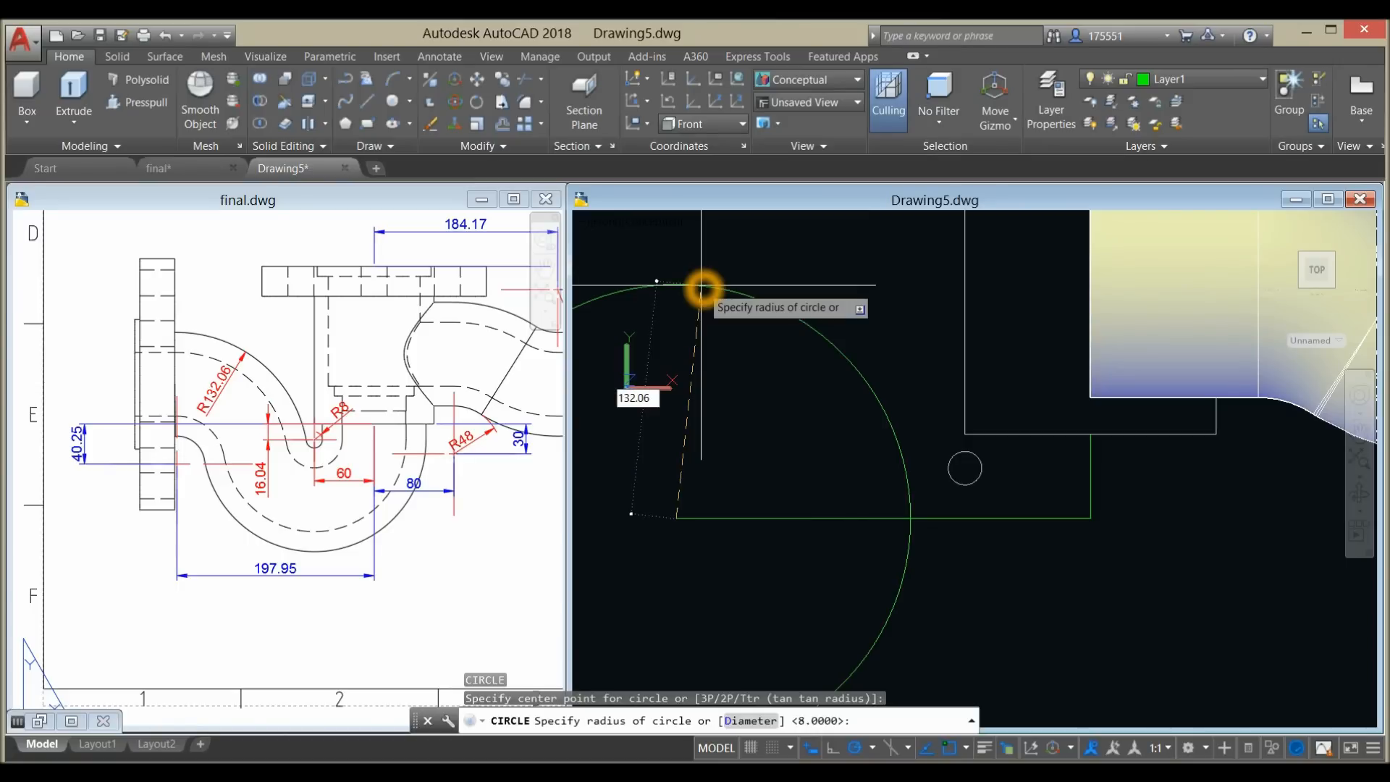
key(Return)
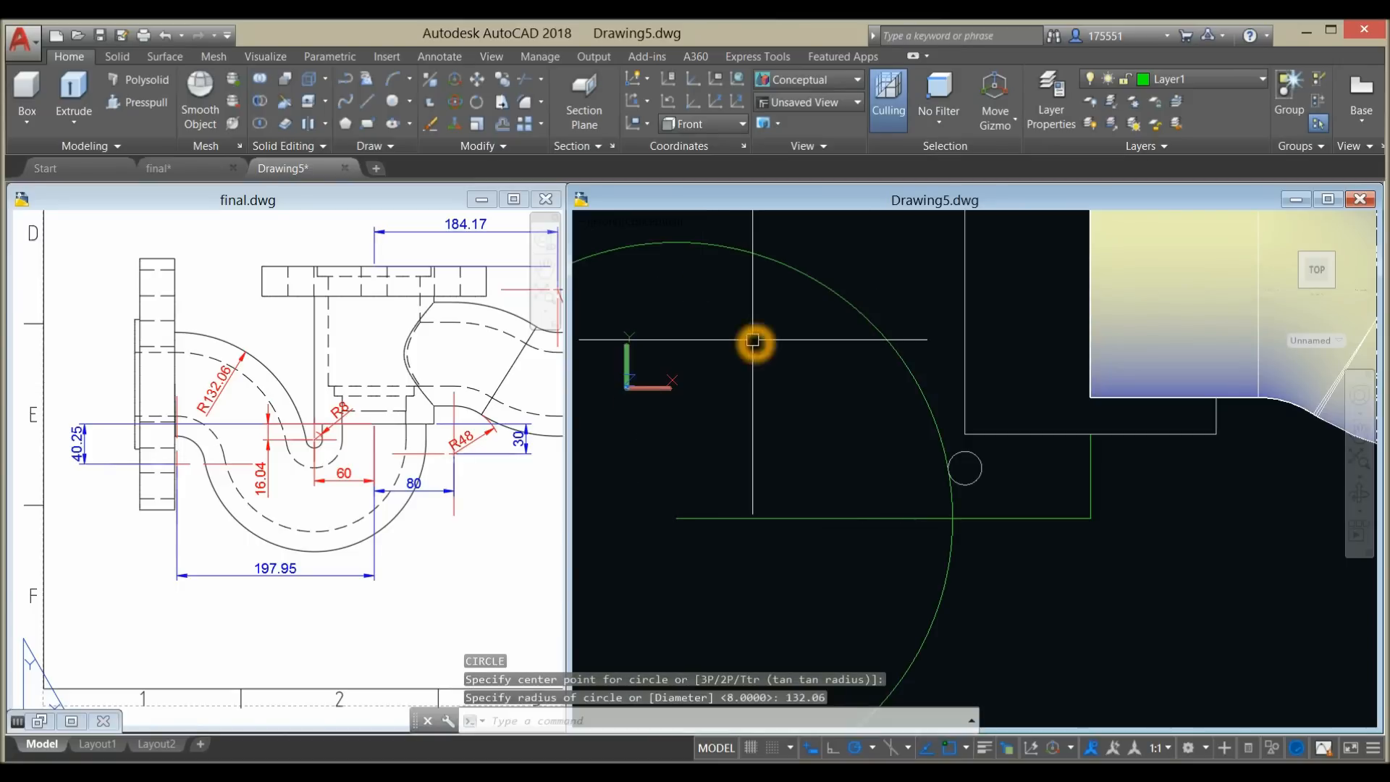
- Move the large circle to layer 0 and make layer 0 the current layer
scroll(753, 340, down, 3)
click(811, 339)
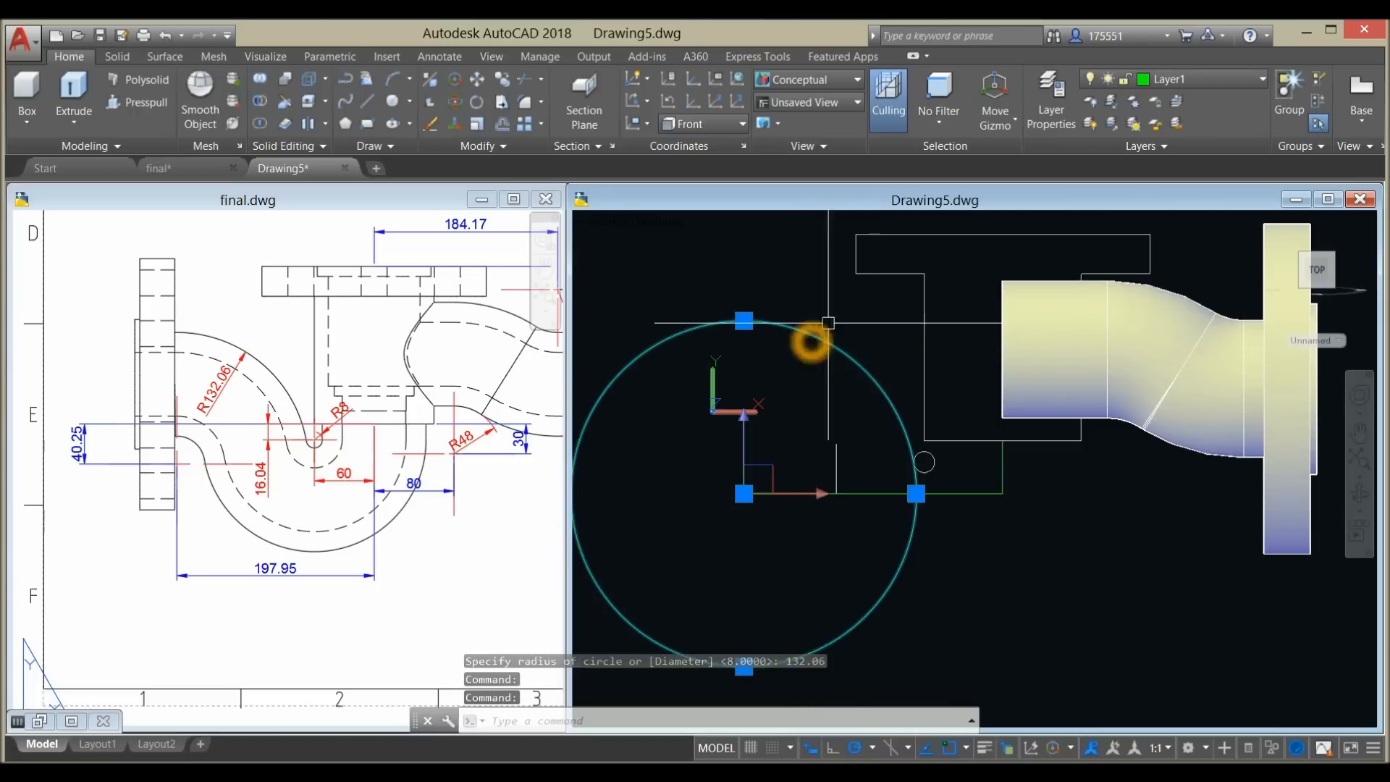
click(1173, 79)
click(1163, 100)
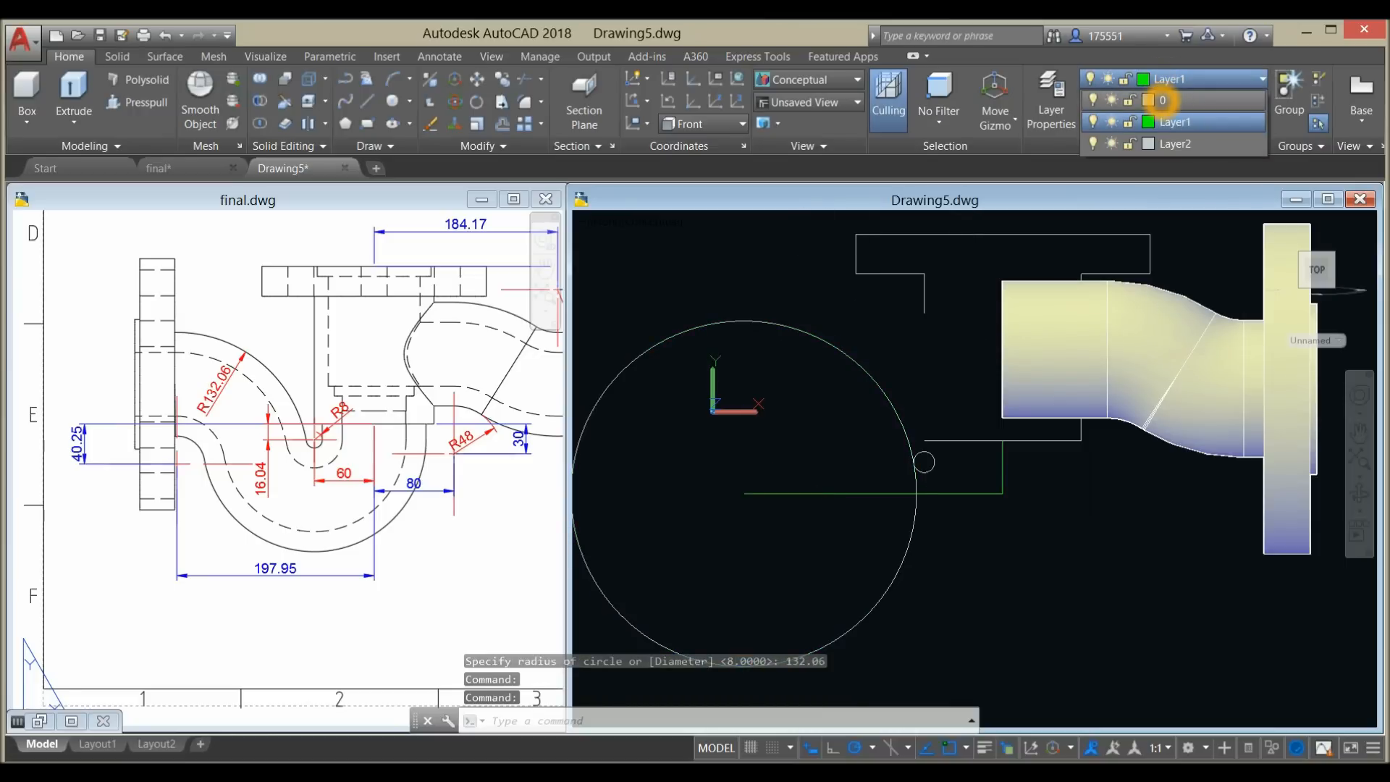
key(Escape)
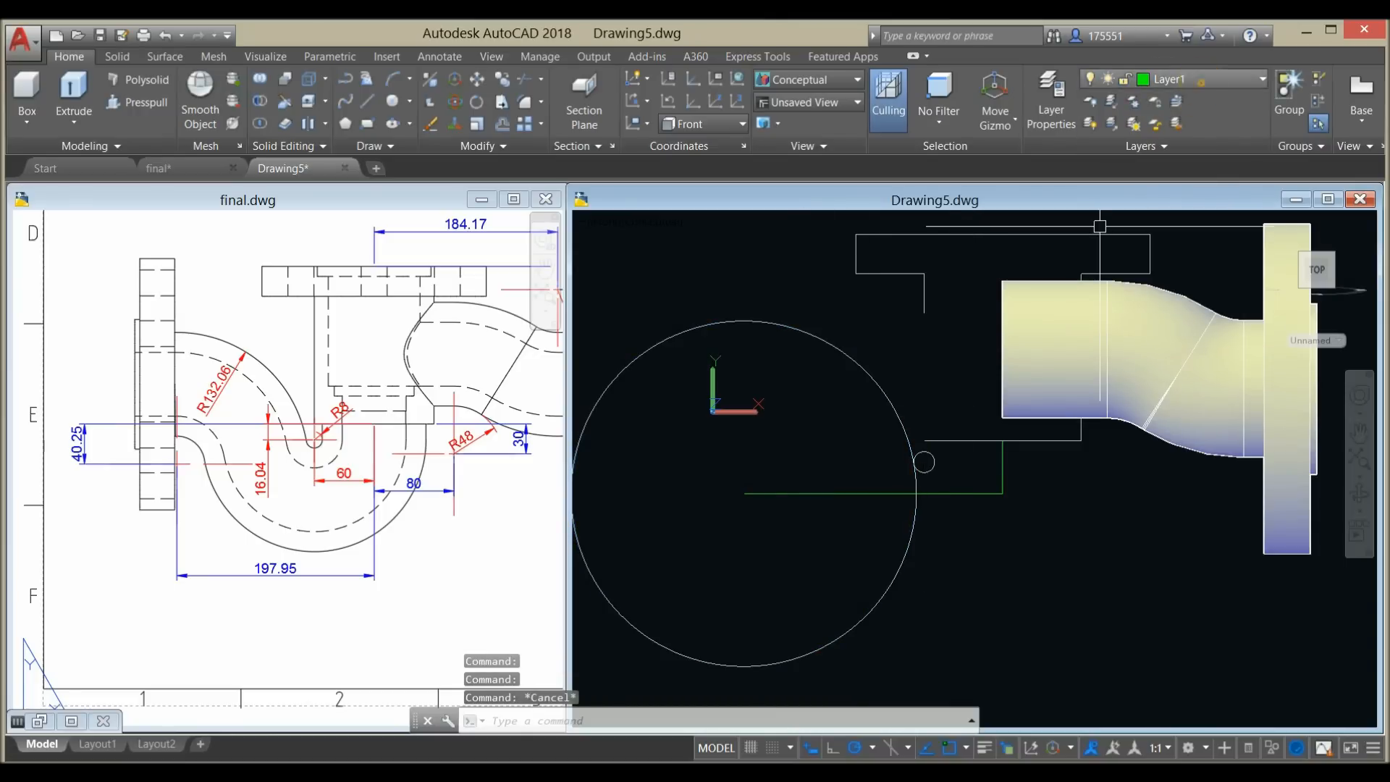
click(1201, 81)
click(1195, 100)
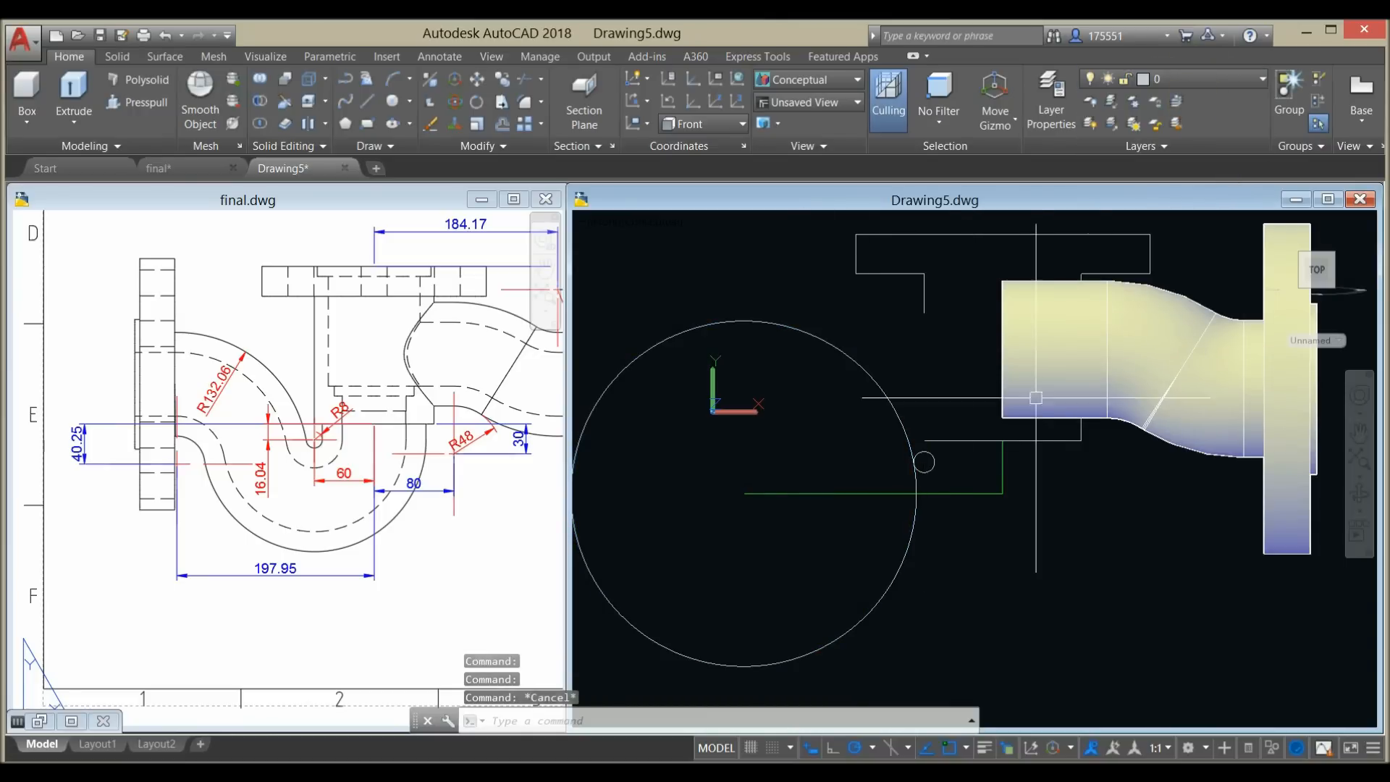
- Delete the horizontal and vertical green guide lines
middle_drag(963, 565, 892, 529)
click(958, 487)
click(929, 444)
click(969, 506)
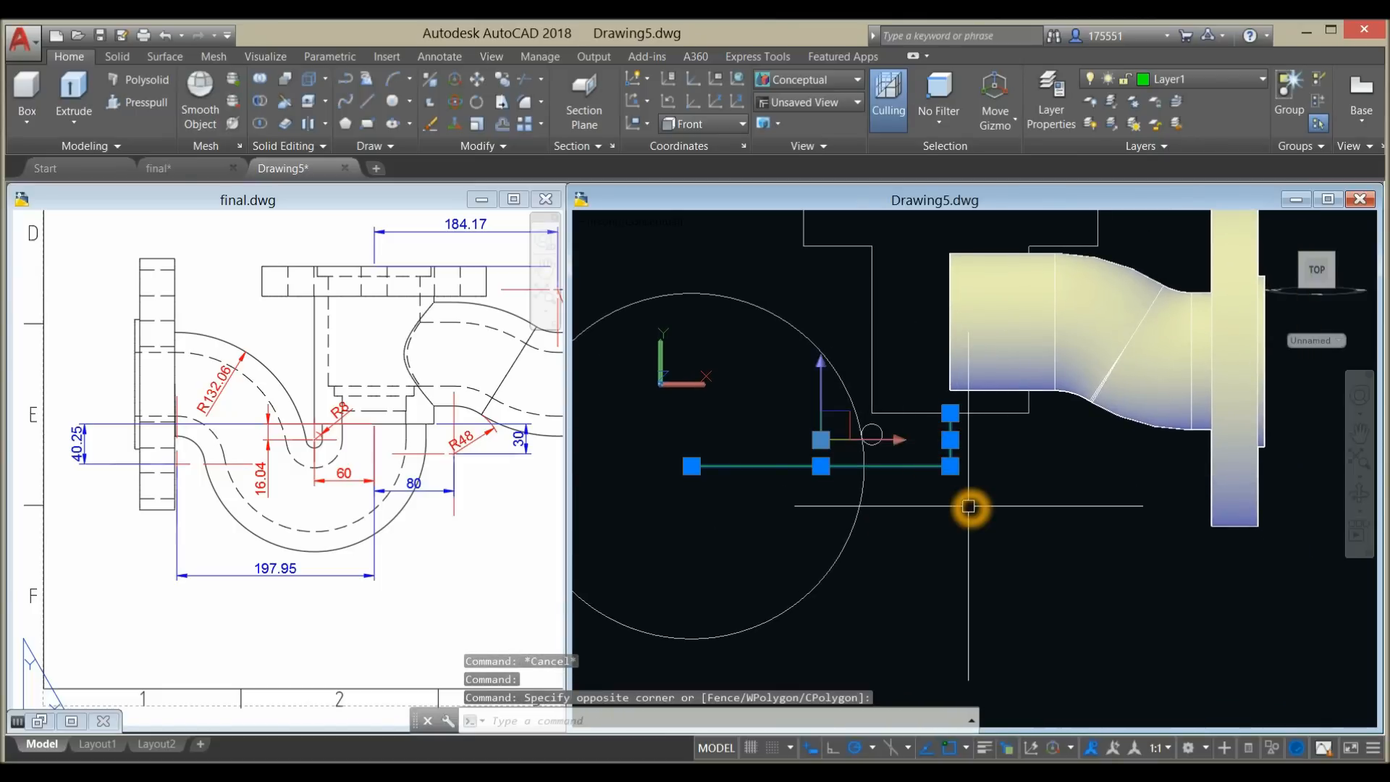
key(Delete)
middle_drag(953, 512, 949, 527)
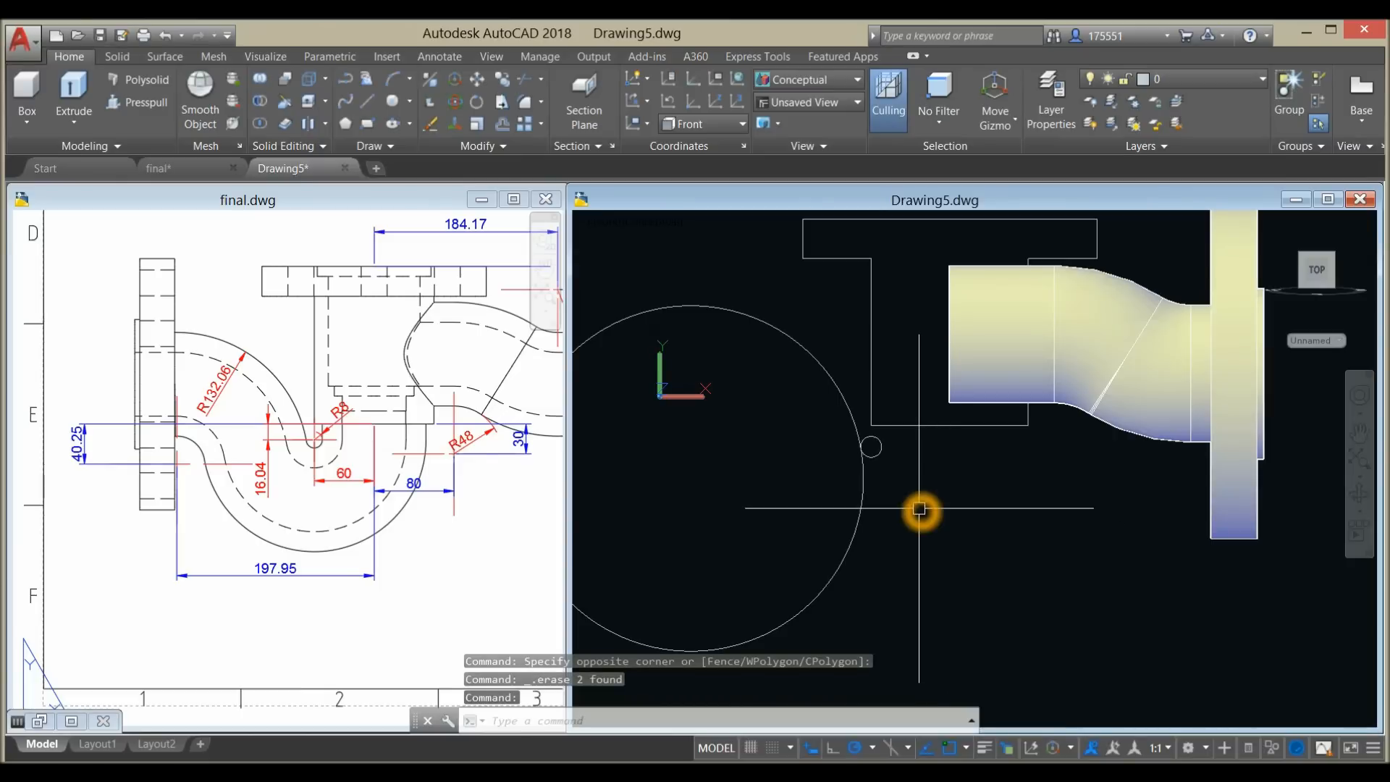
- Draw a vertical line from the small circle's right quadrant up to the bottom edge of the body outline
text(l)
key(Return)
scroll(905, 471, up, 4)
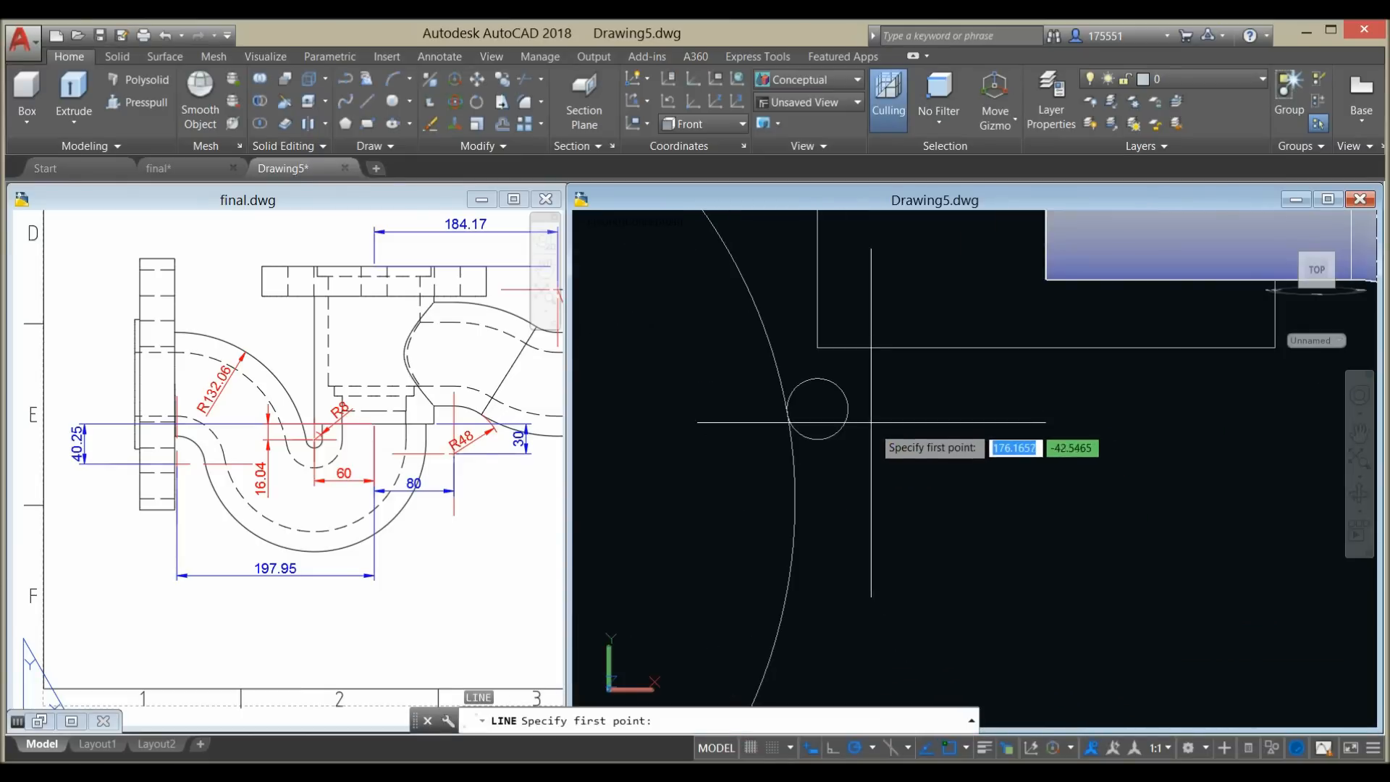
click(848, 410)
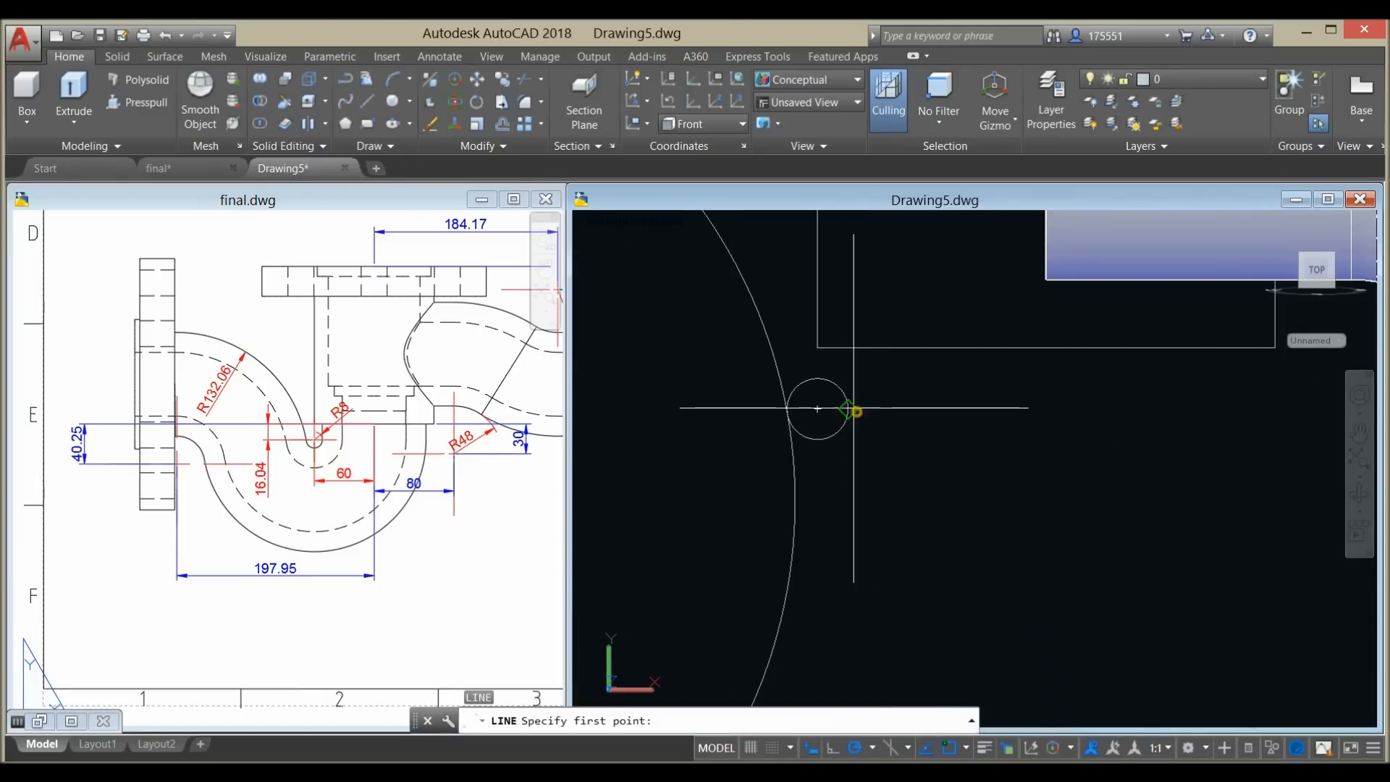
click(853, 354)
right_click(878, 310)
click(898, 319)
middle_drag(872, 411, 899, 436)
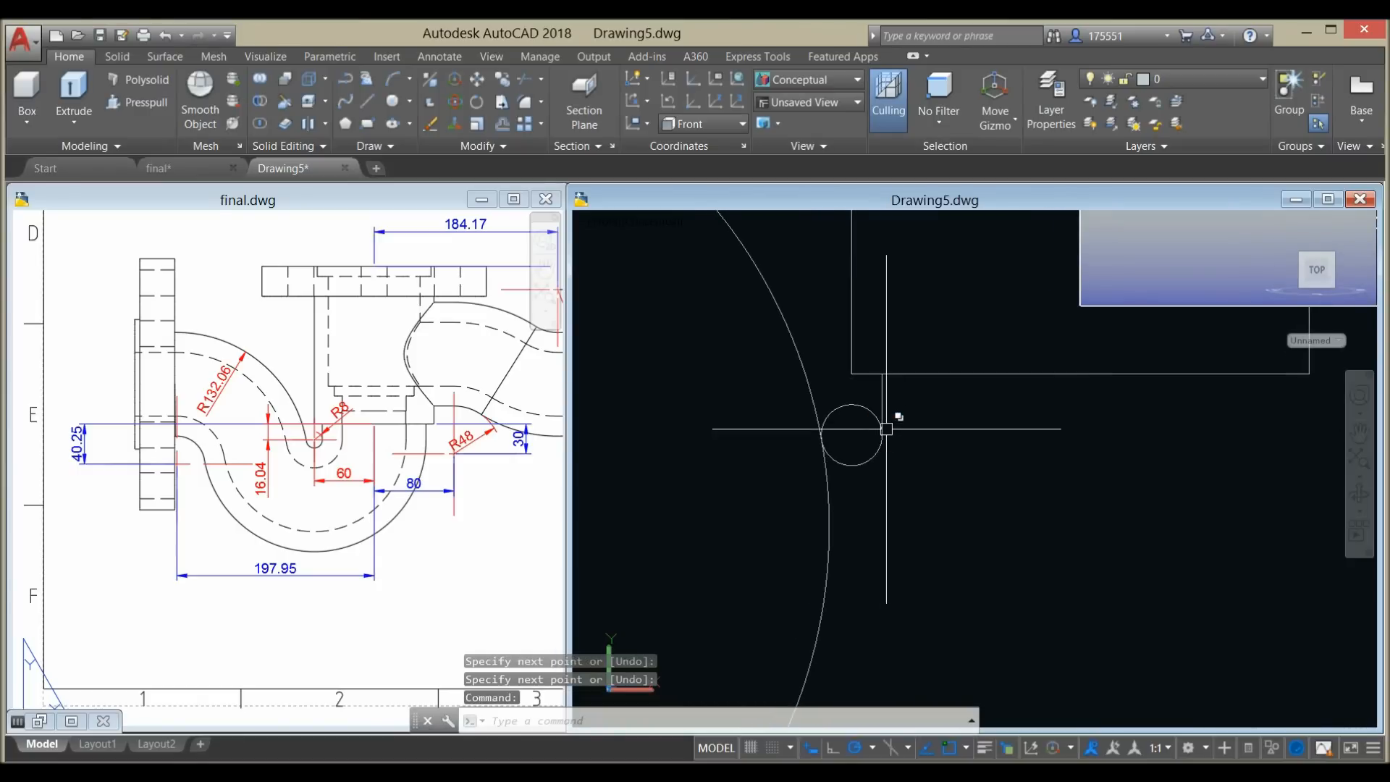
- Draw a horizontal line from the large circle's top quadrant leftward, ending in line with the left end of the long line above
scroll(794, 384, down, 2)
middle_drag(794, 389, 952, 466)
scroll(852, 449, down, 5)
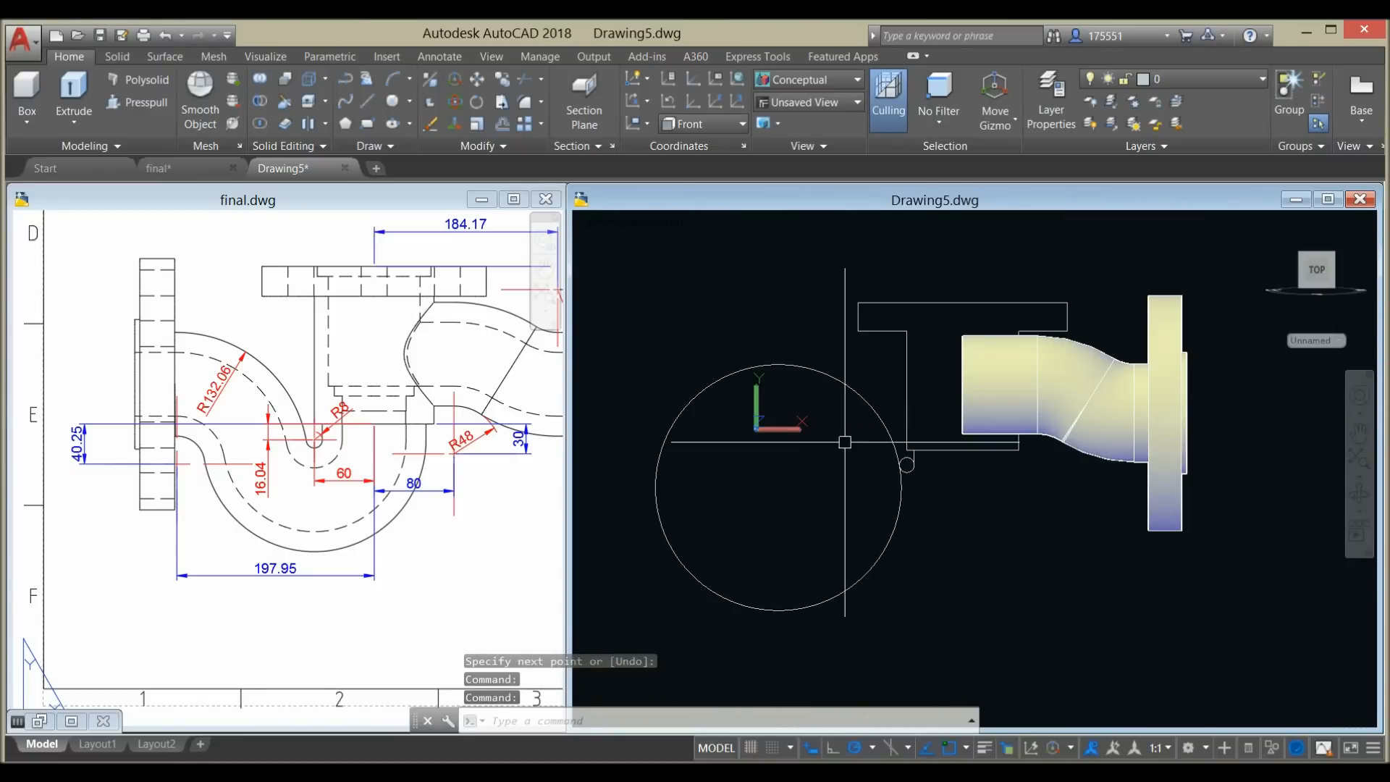
scroll(847, 440, down, 4)
scroll(837, 445, up, 3)
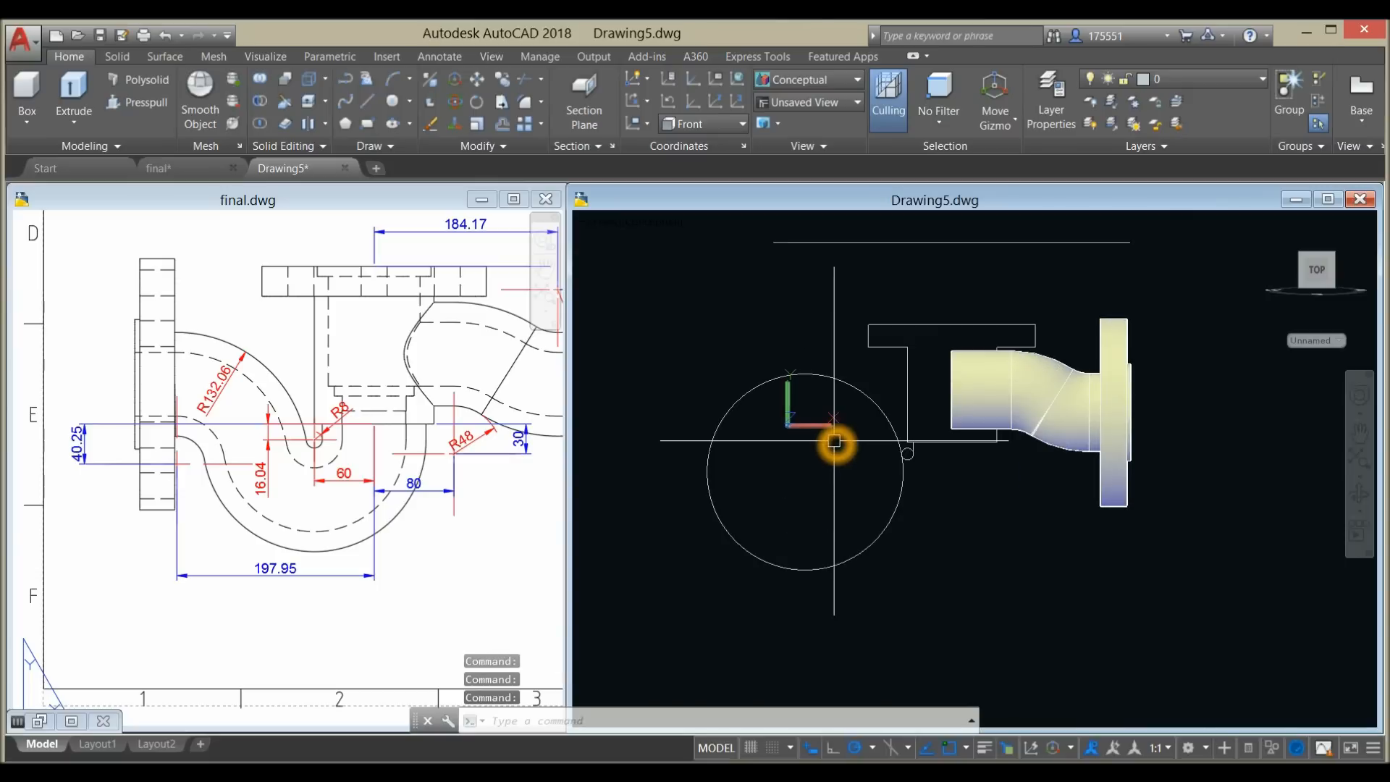
key(Return)
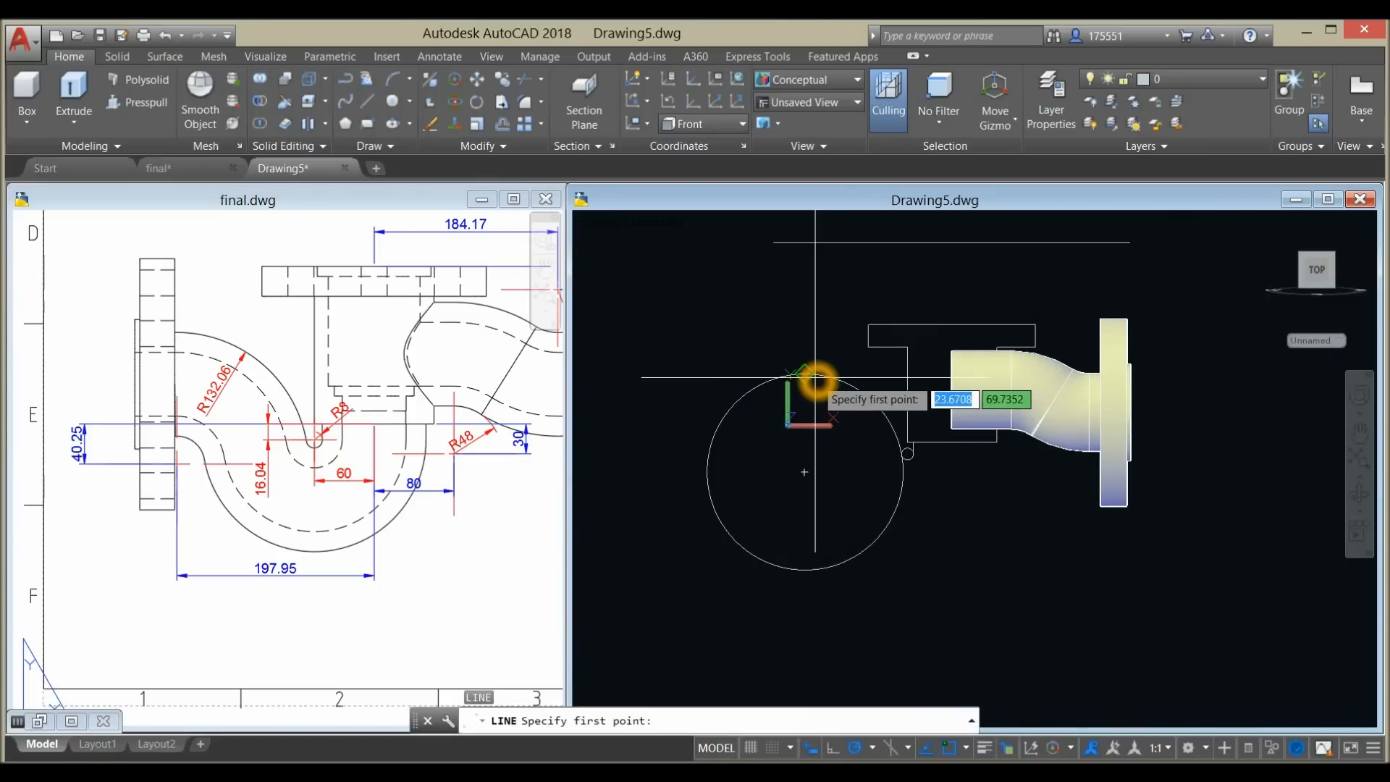
click(805, 374)
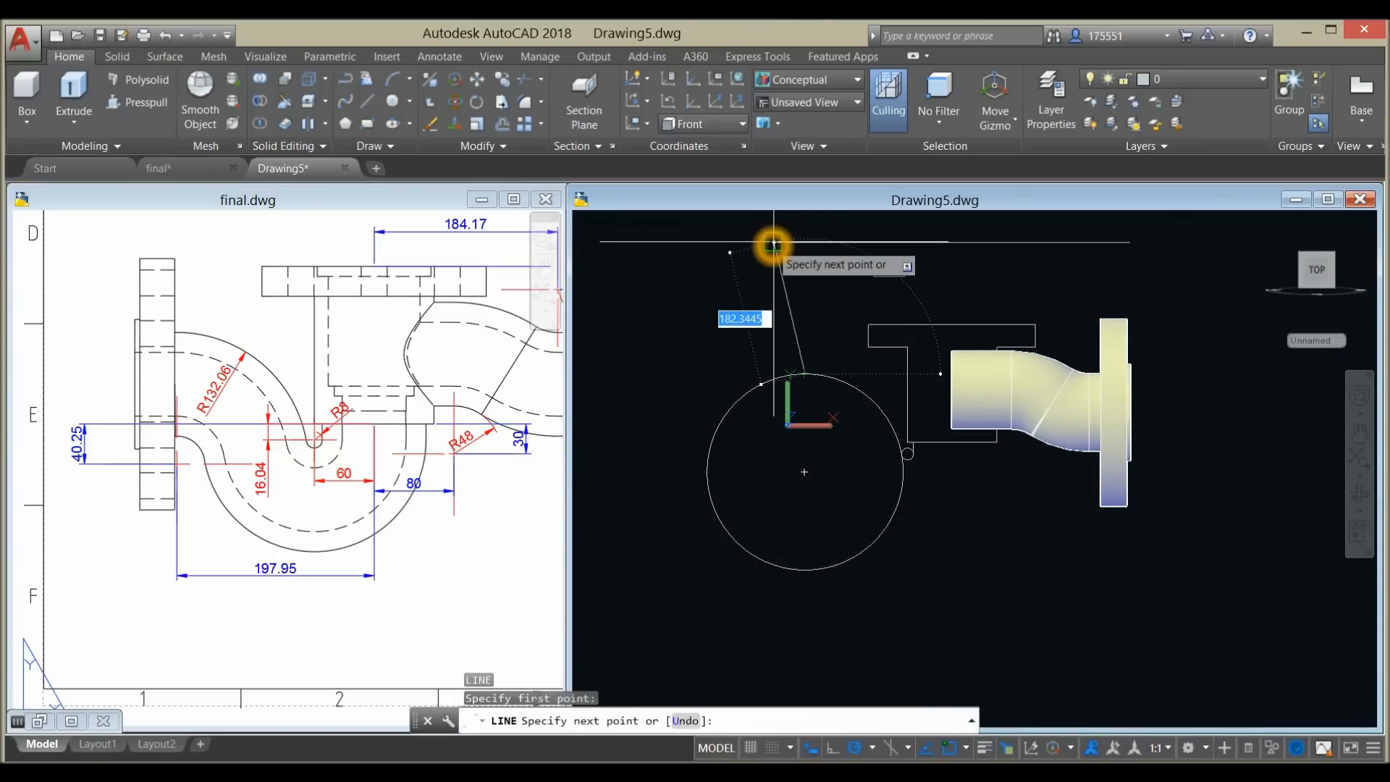
right_click(796, 323)
click(833, 334)
- Trim both circles, leaving the large circle's upper-right arc running into the small circle's lower arc
scroll(792, 441, up, 2)
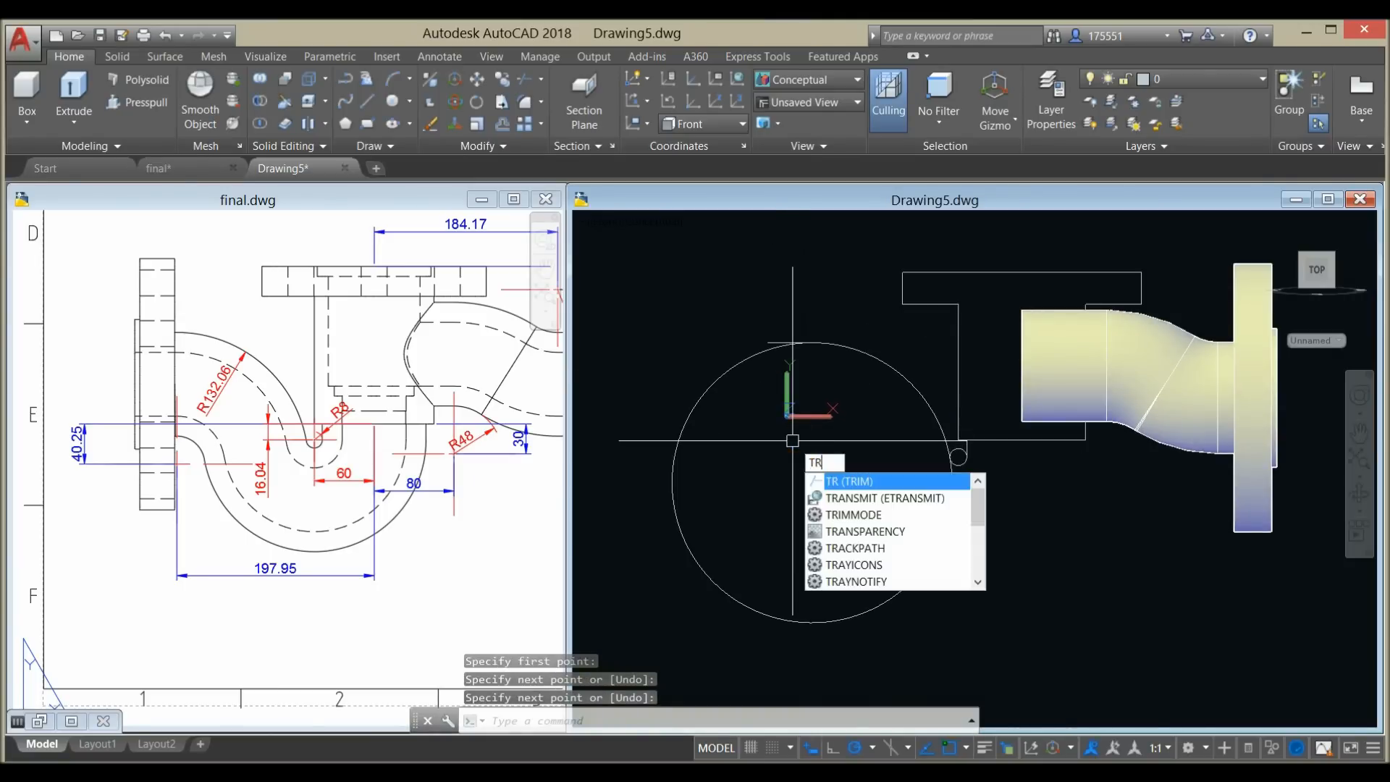
key(Return)
key(Return)
click(739, 360)
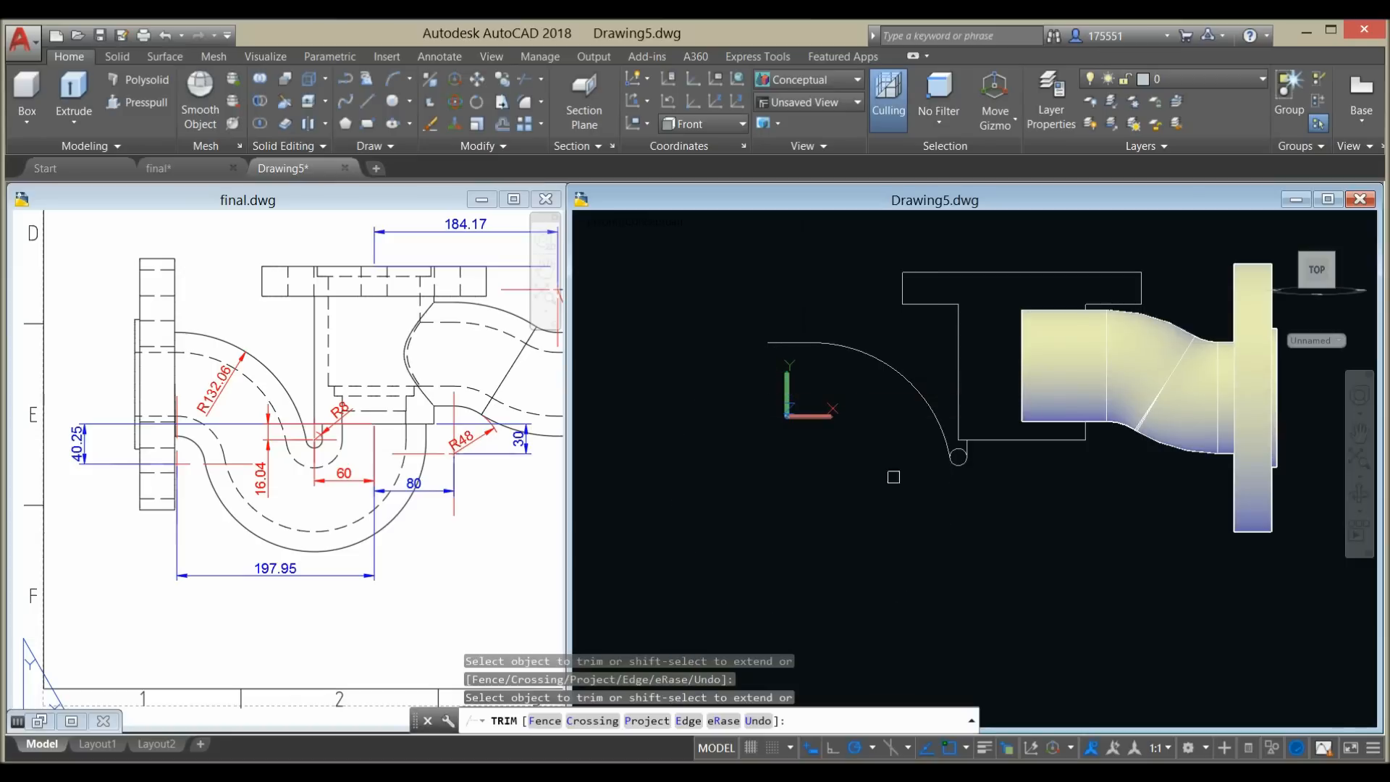
scroll(970, 452, up, 3)
click(942, 442)
right_click(981, 455)
click(1017, 463)
scroll(918, 480, down, 3)
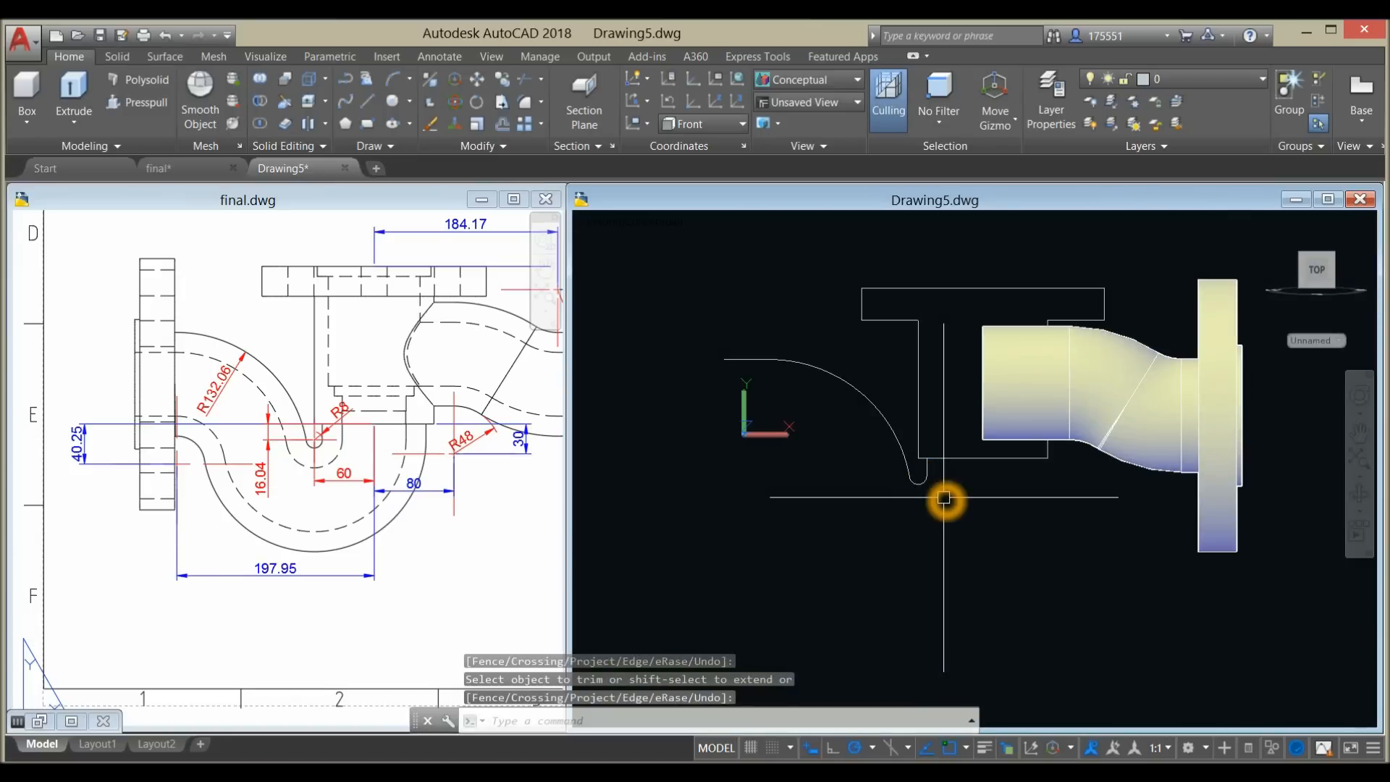
- Join the short horizontal line, the large arc, the small arc and the short vertical line of the inlet profile into polylines
text(join)
key(Return)
scroll(937, 503, up, 3)
click(939, 495)
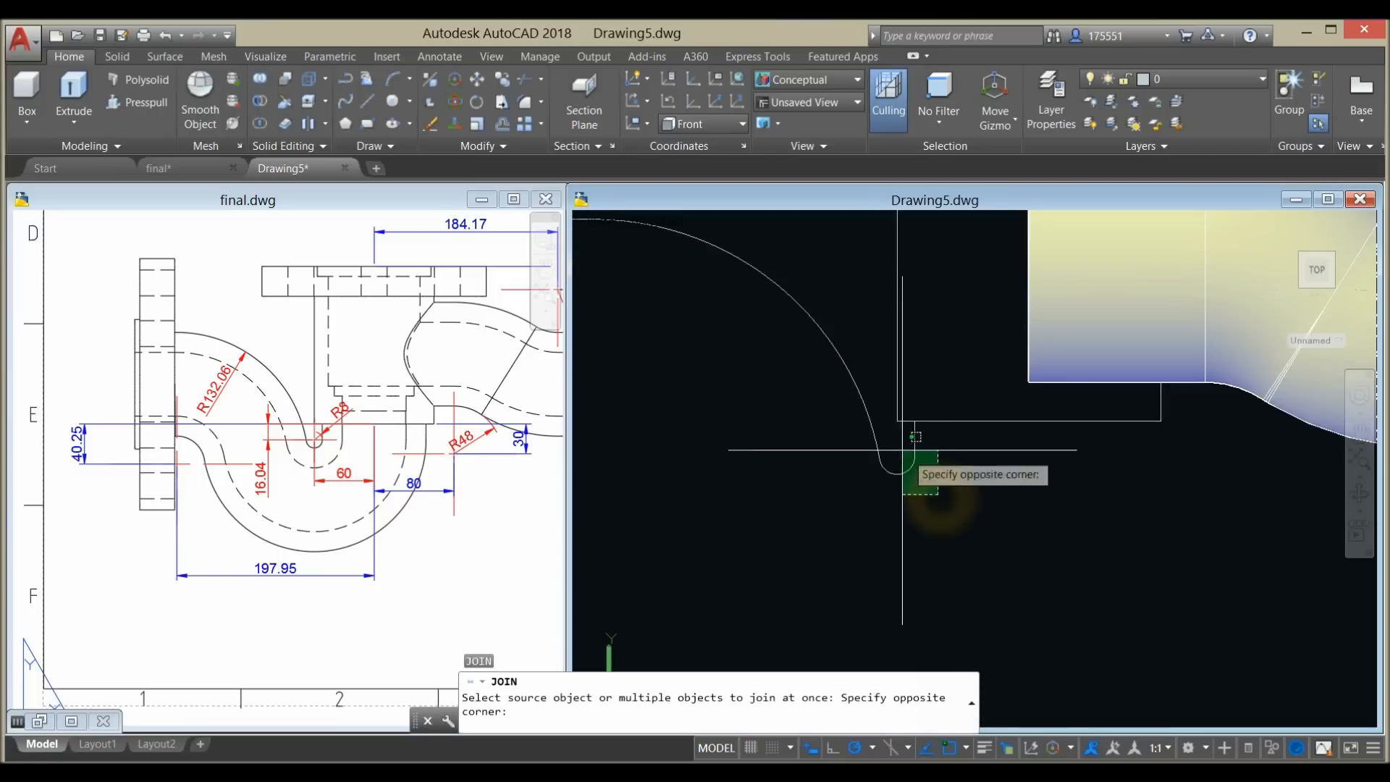
click(872, 440)
middle_drag(827, 482, 990, 553)
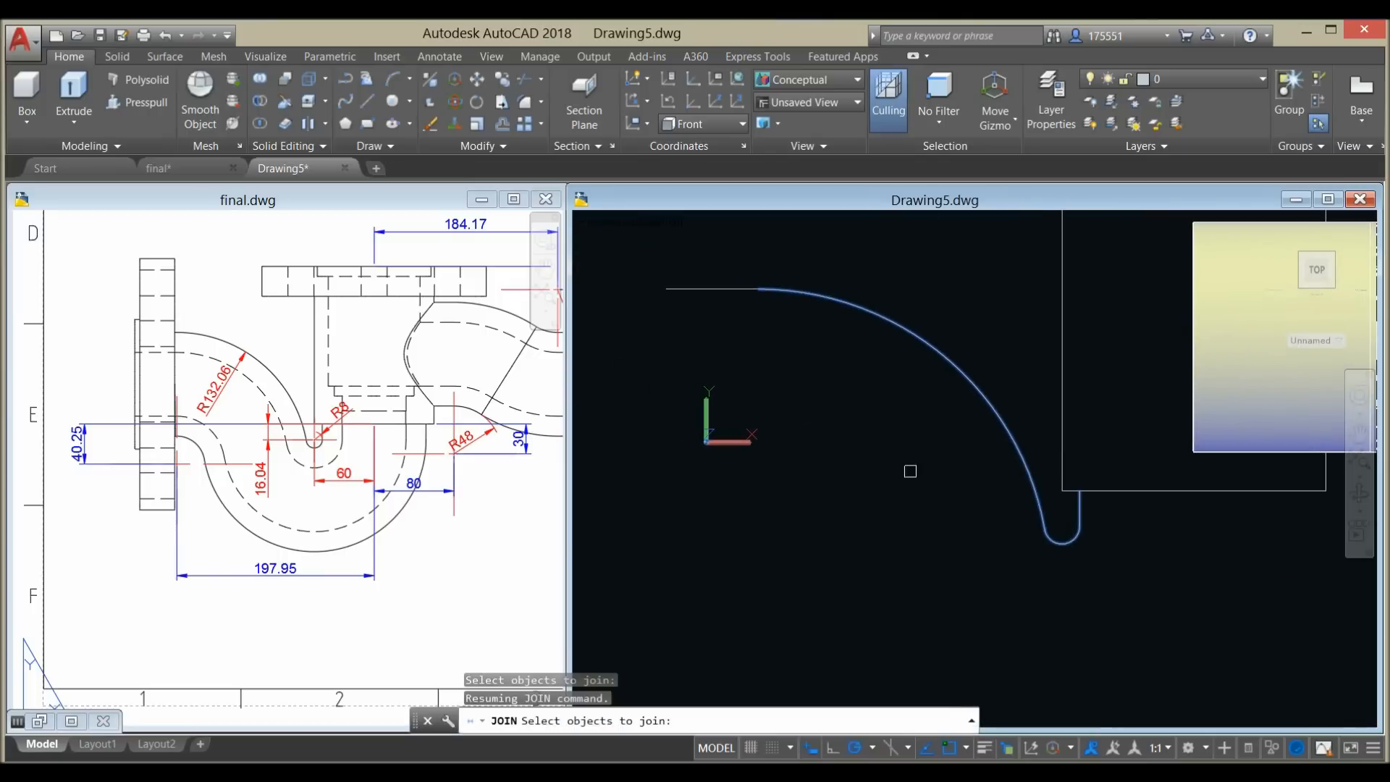
click(738, 289)
right_click(775, 335)
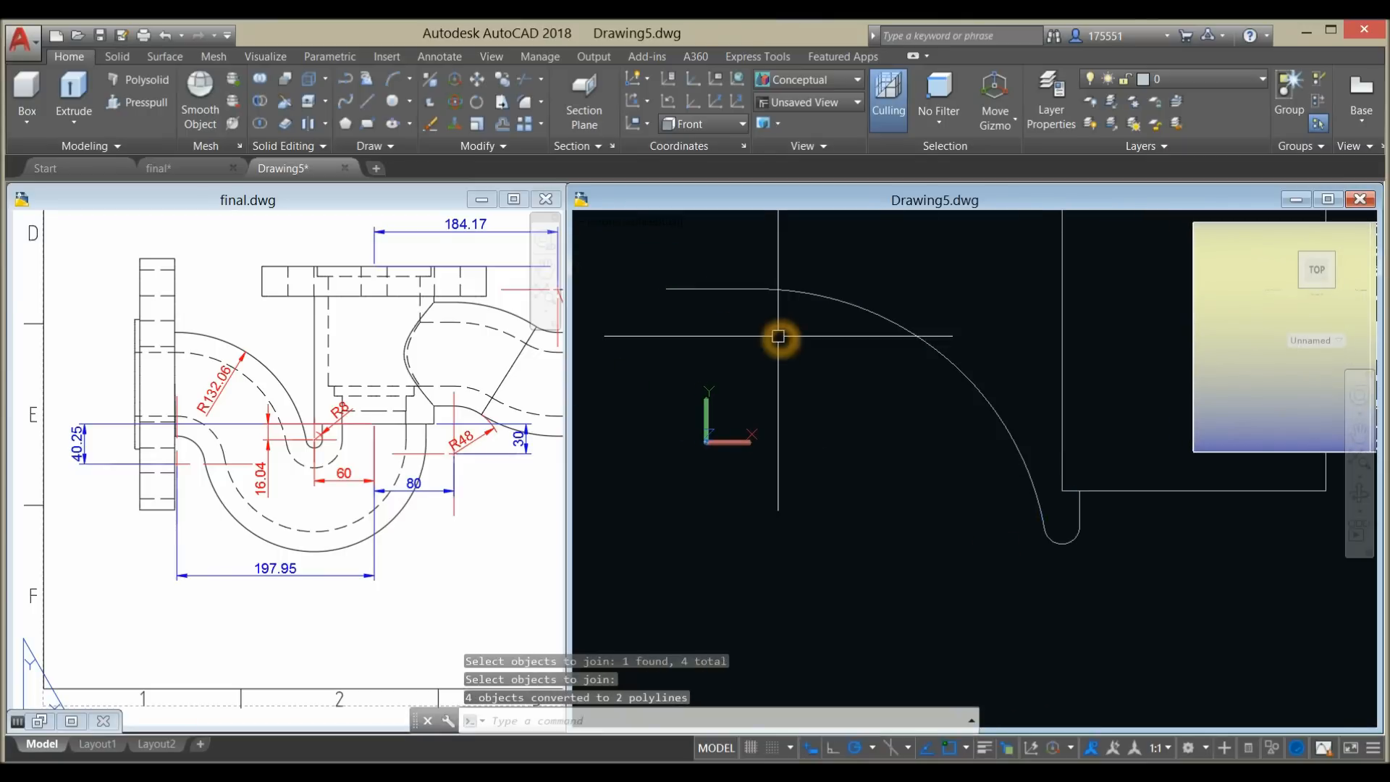
click(754, 292)
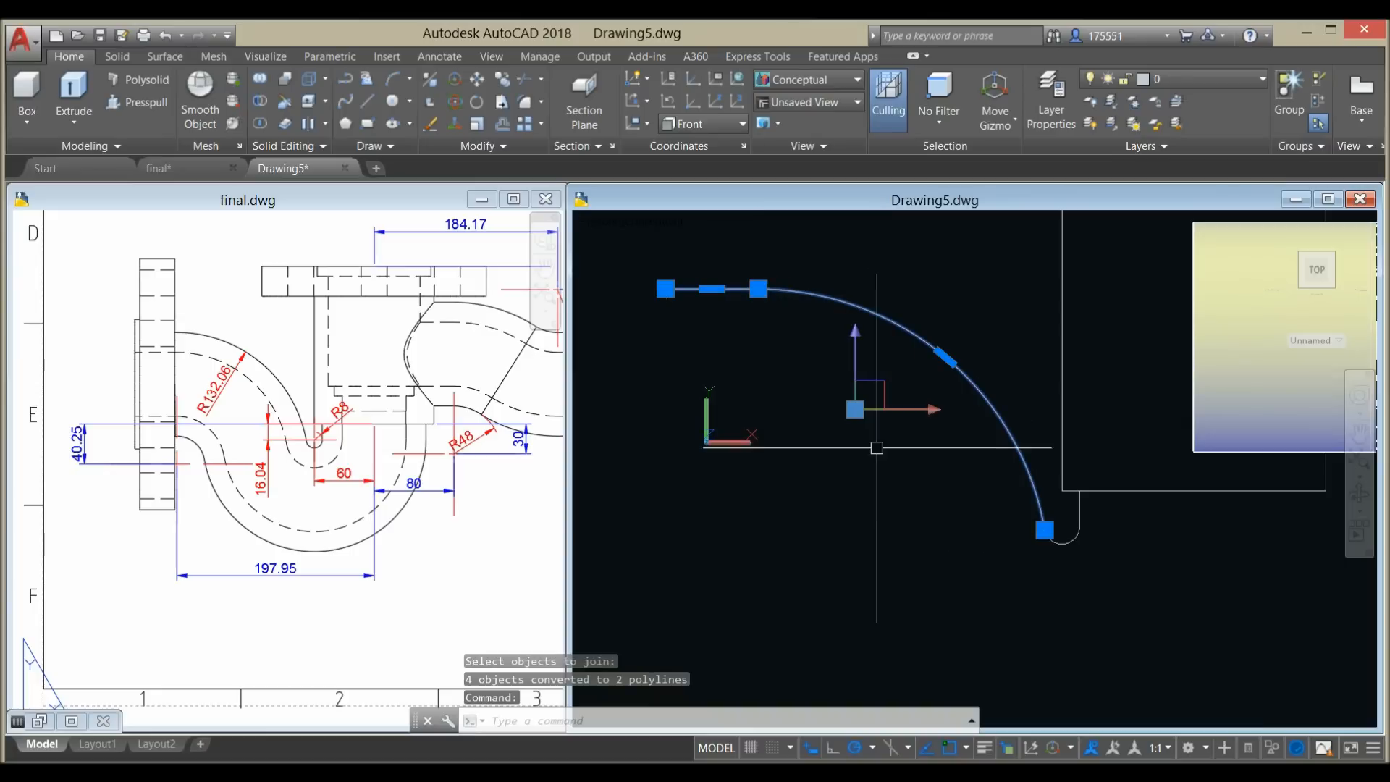
key(Escape)
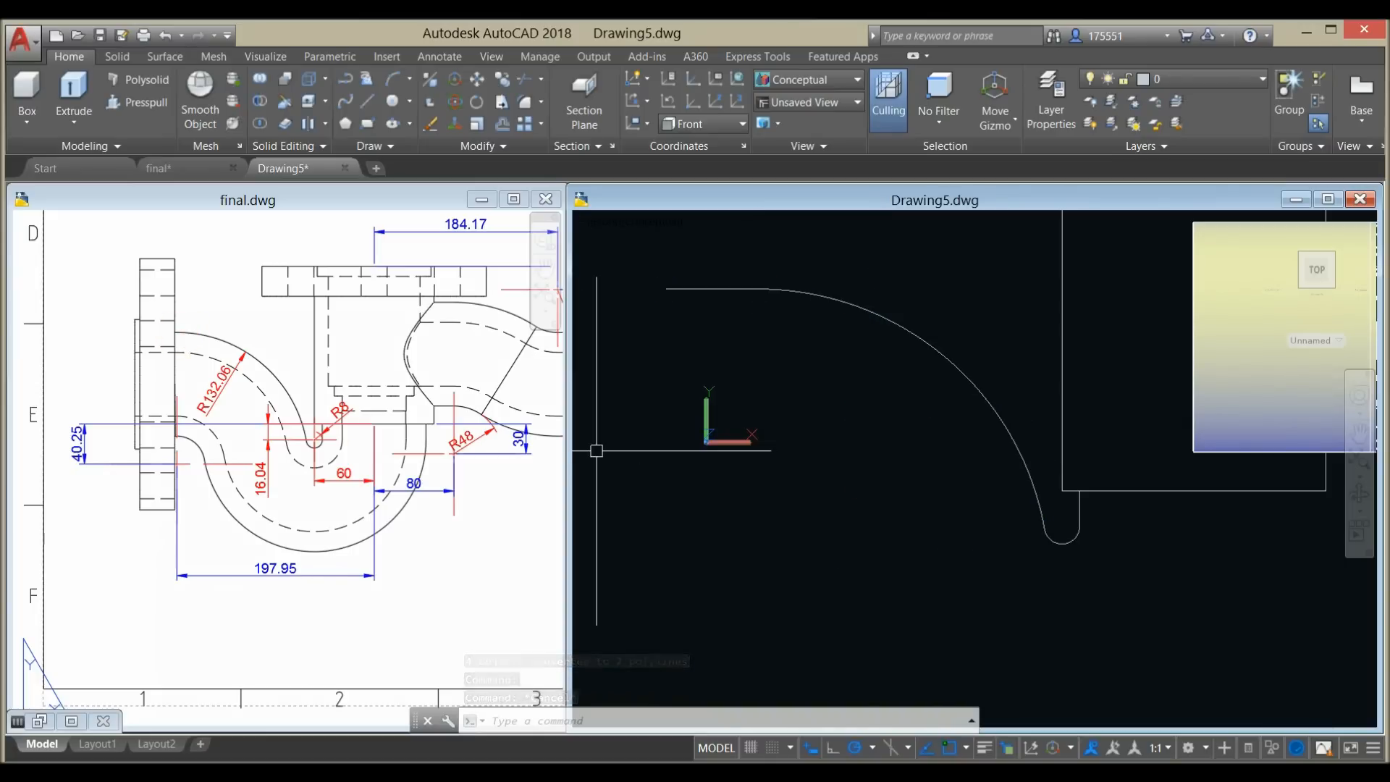
- Try to offset the large arc's polyline 20 to its inner side, and delete the offset copy
click(826, 562)
scroll(828, 518, down, 2)
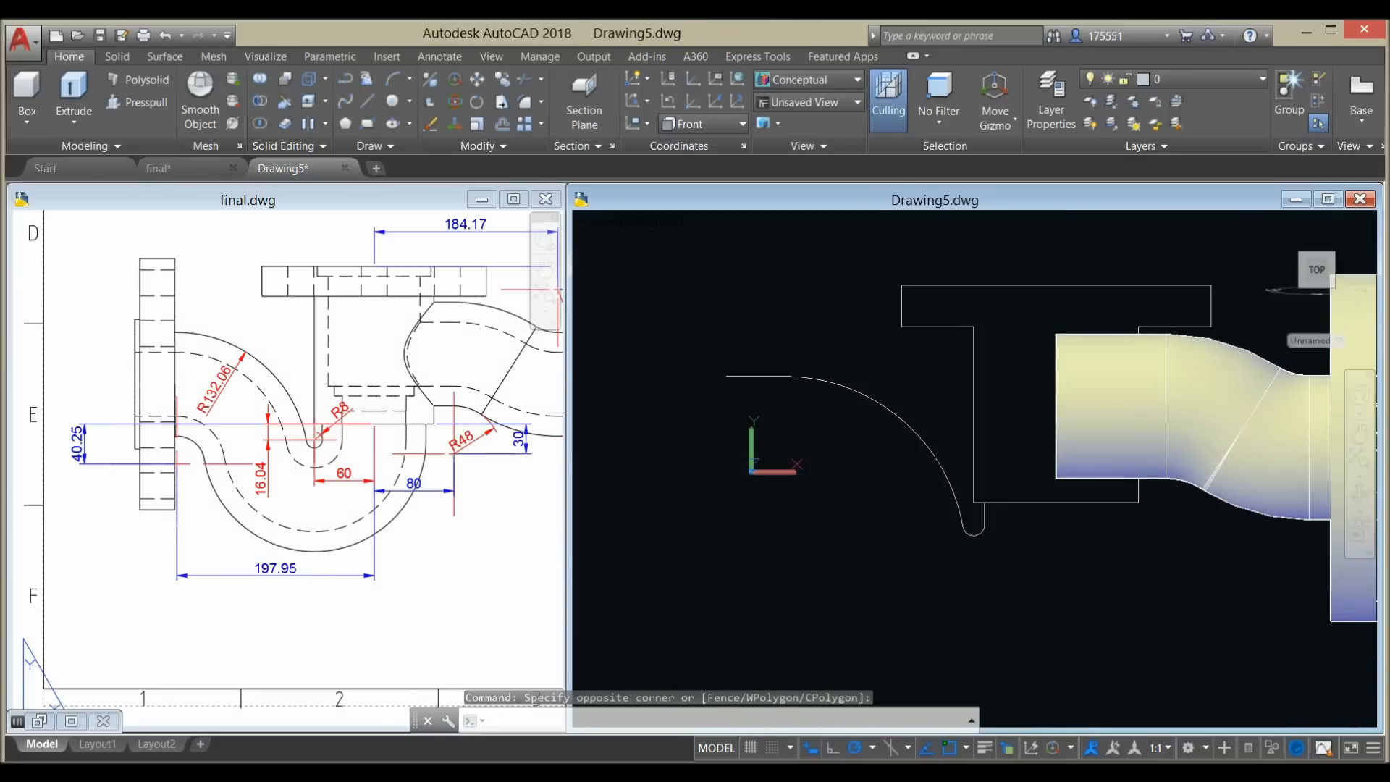
middle_drag(825, 522, 734, 453)
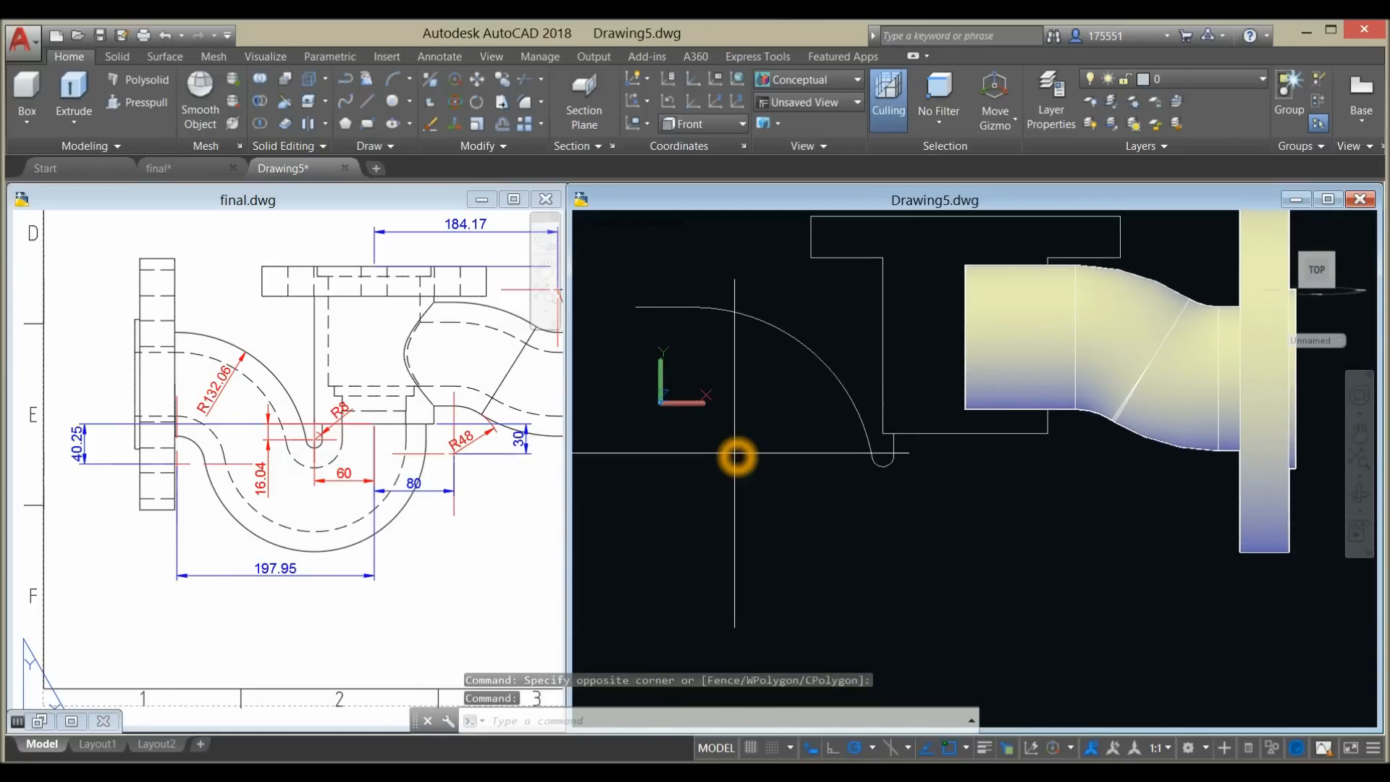
text(o)
key(Return)
key(Return)
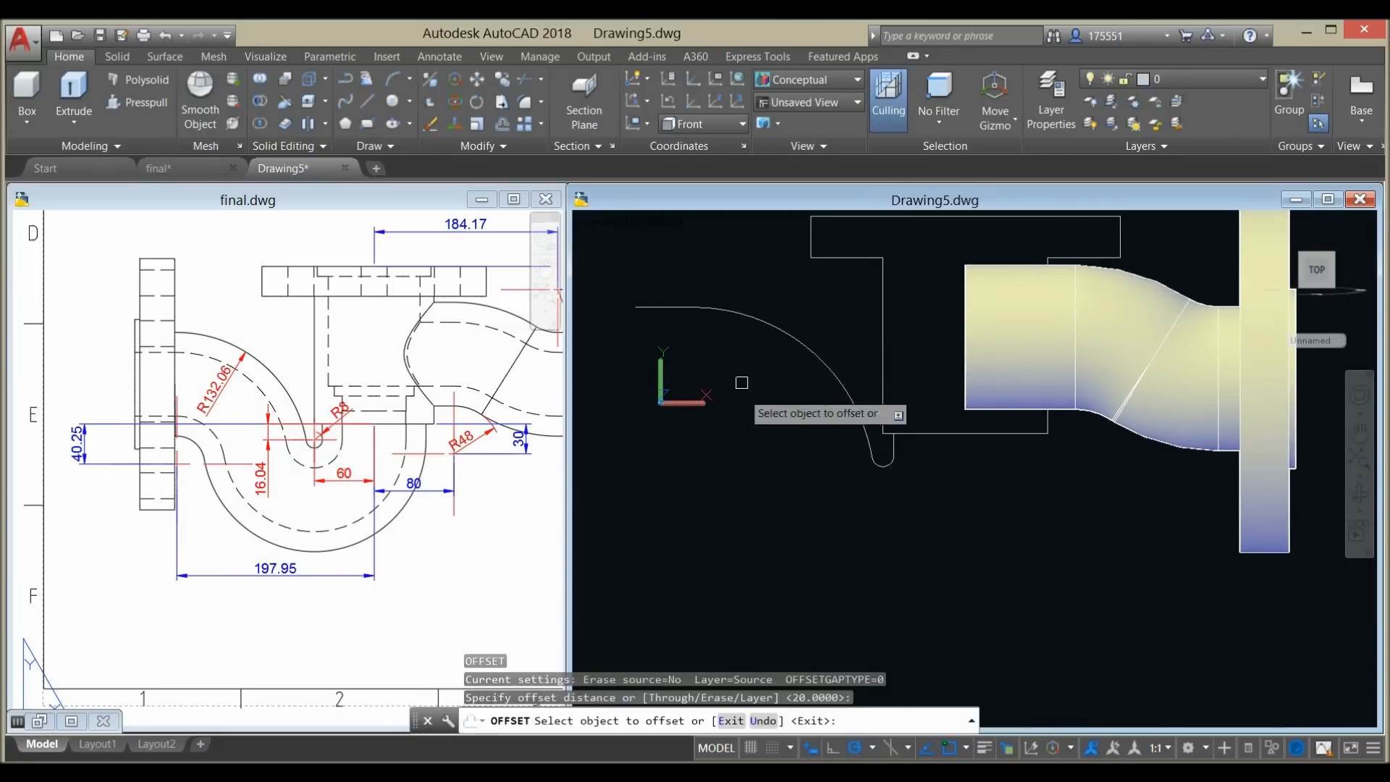
click(767, 323)
click(749, 375)
key(Escape)
click(838, 419)
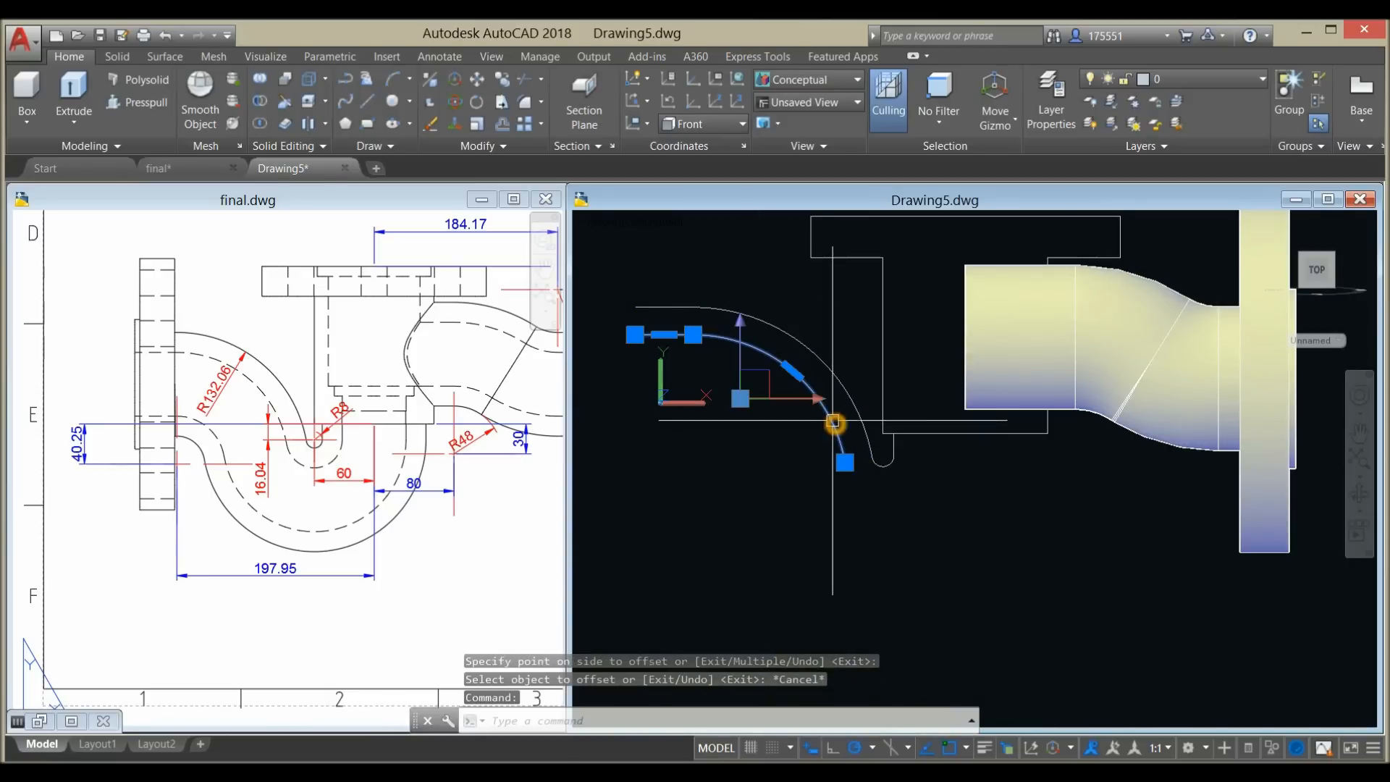
key(Delete)
- Examine the junction of the large arc's polyline and the small arc's polyline for overlapping or unconnected ends
scroll(844, 515, up, 5)
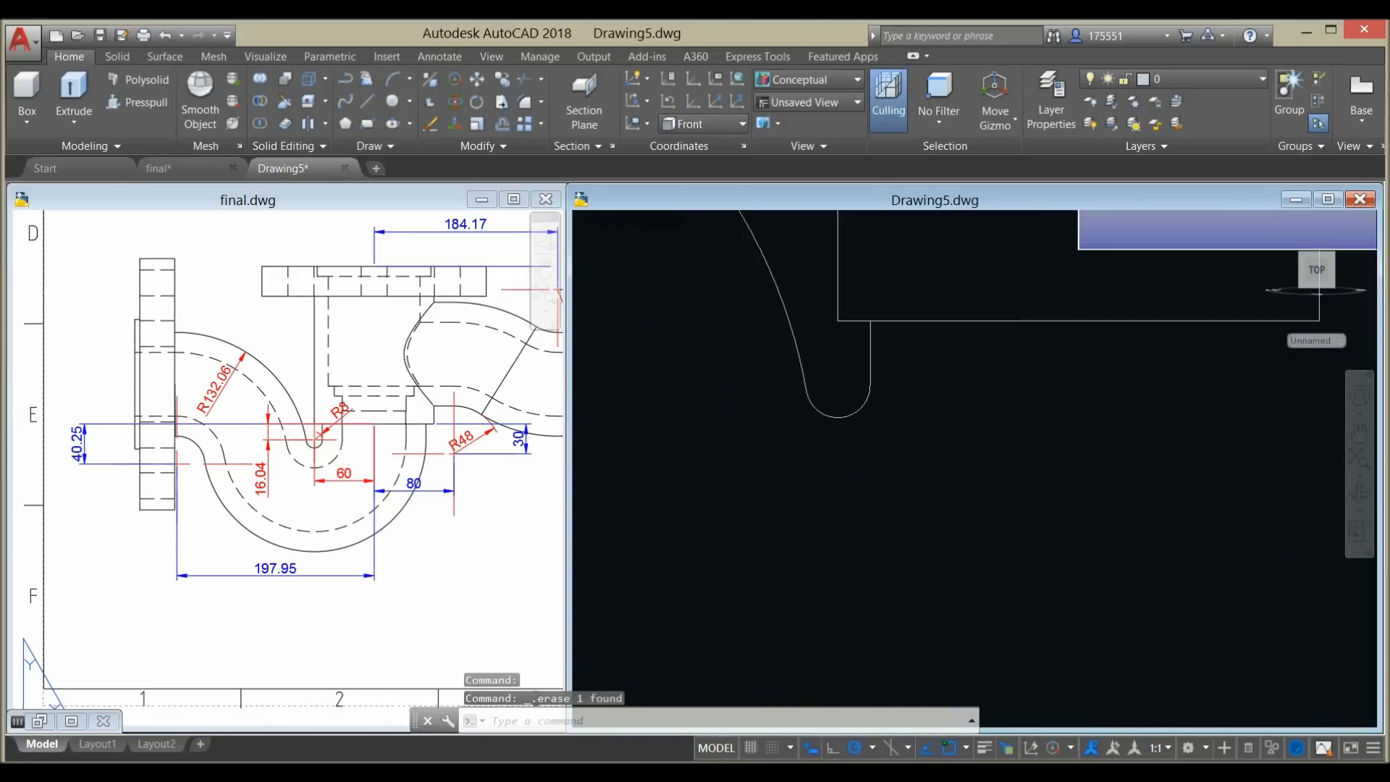
click(833, 418)
click(816, 469)
key(Escape)
scroll(797, 427, up, 8)
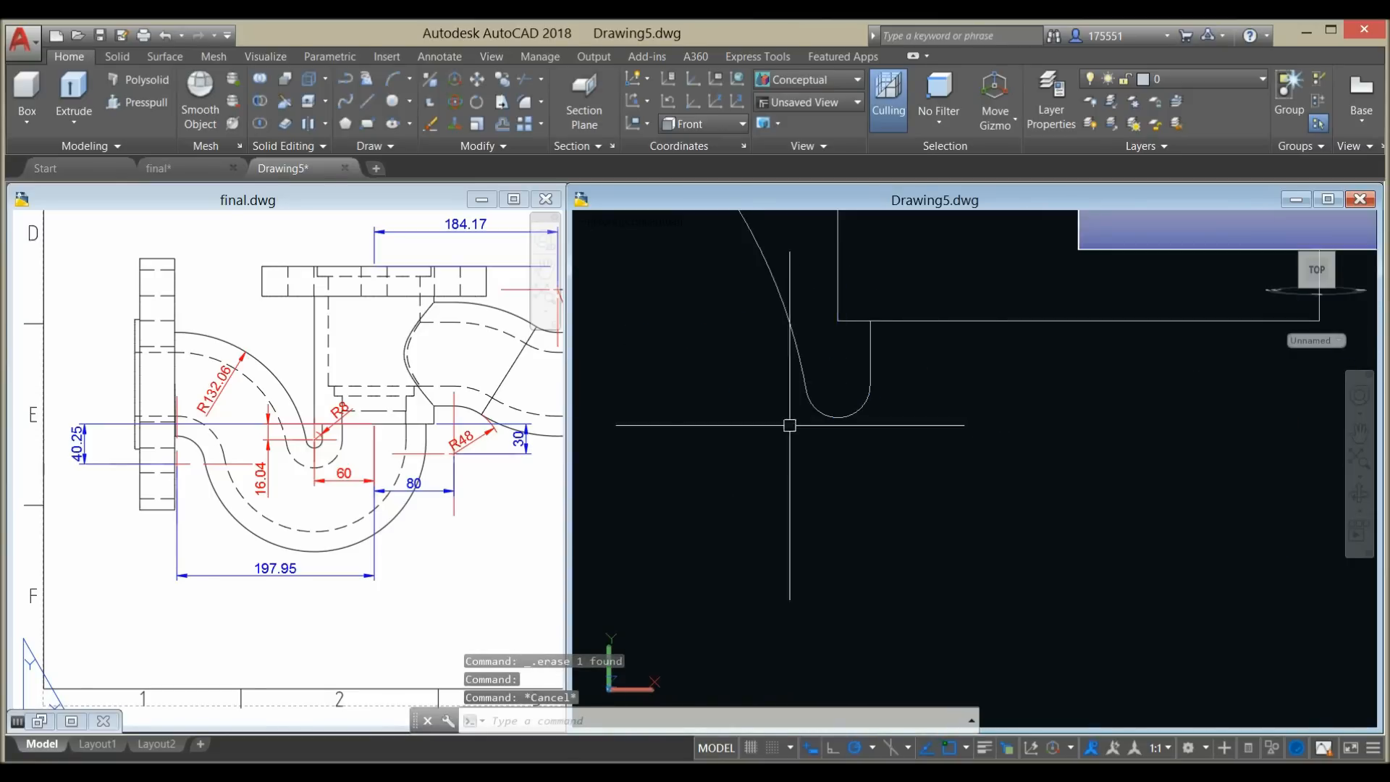
click(857, 556)
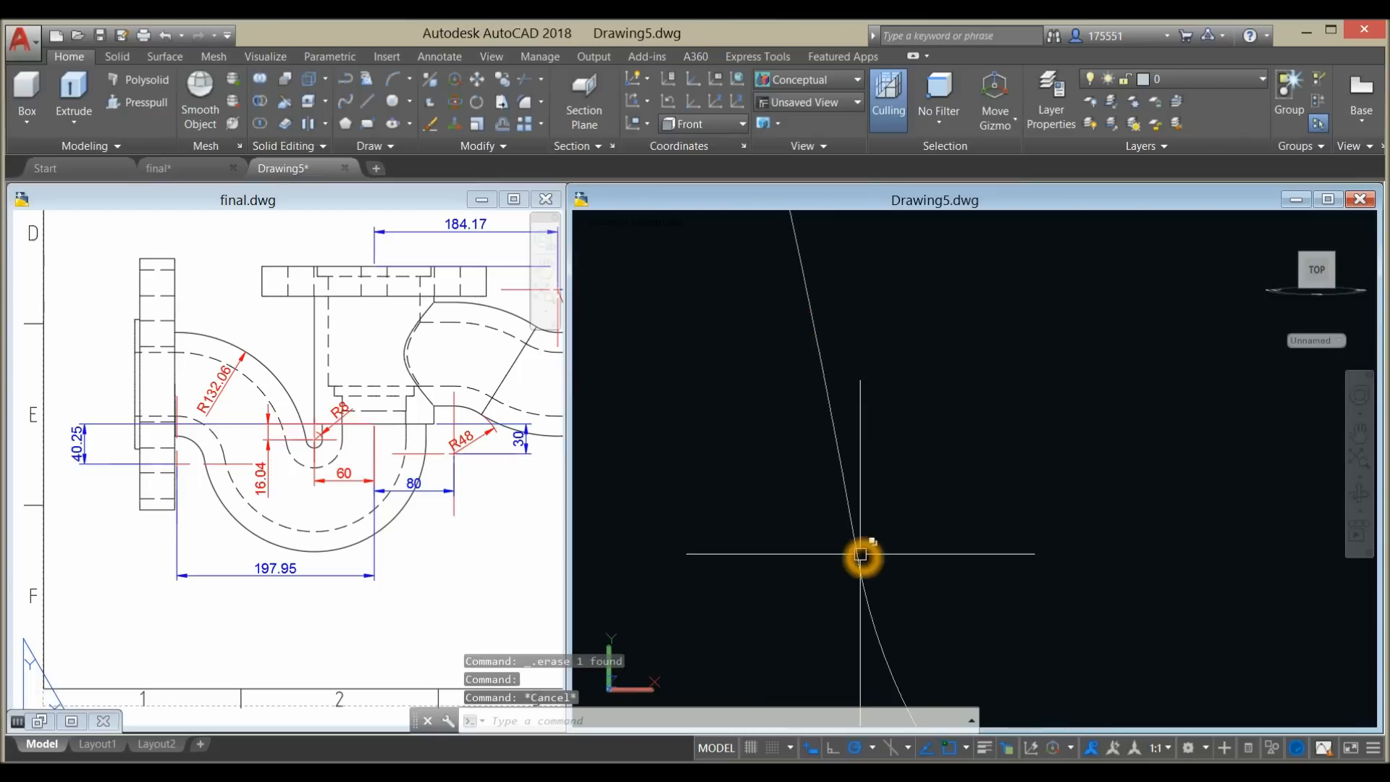
click(854, 515)
middle_drag(854, 515, 795, 432)
click(804, 395)
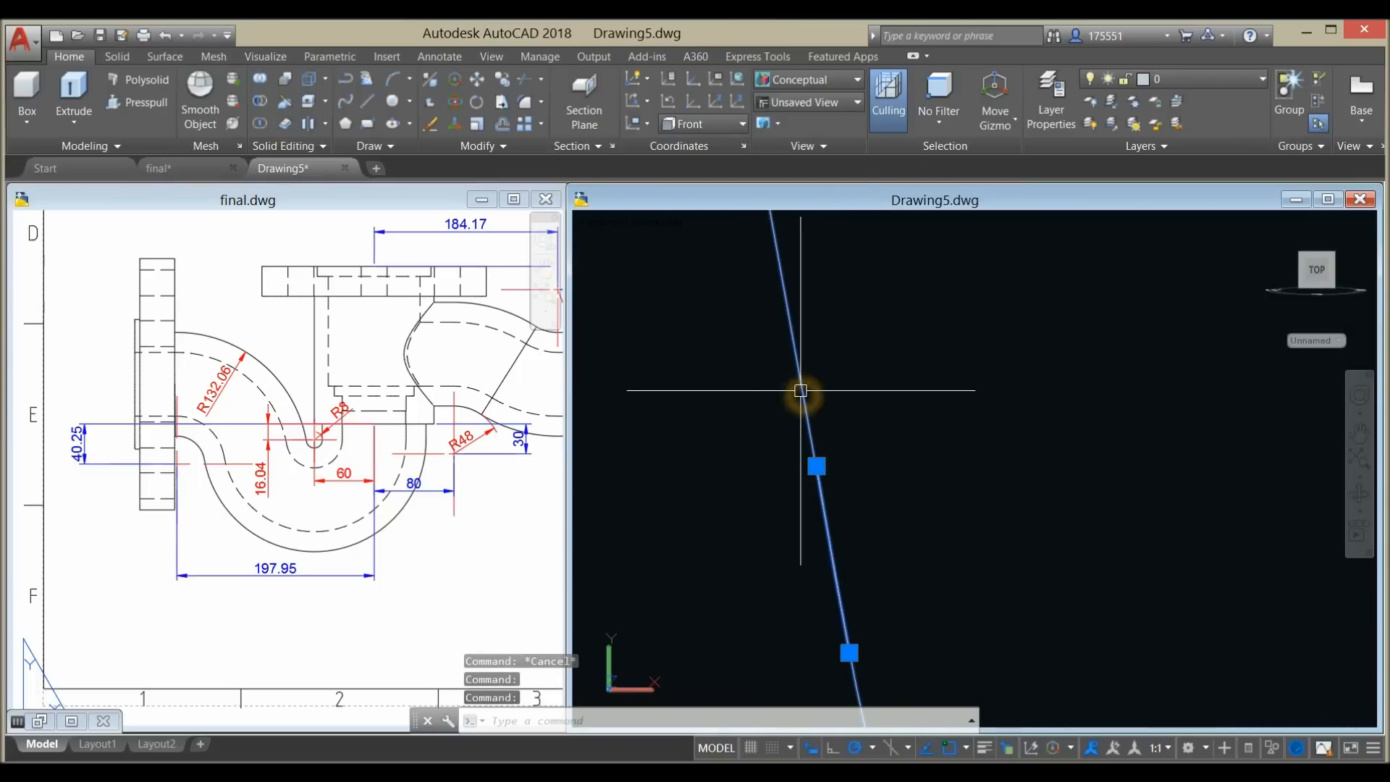
key(Escape)
middle_drag(832, 522, 795, 364)
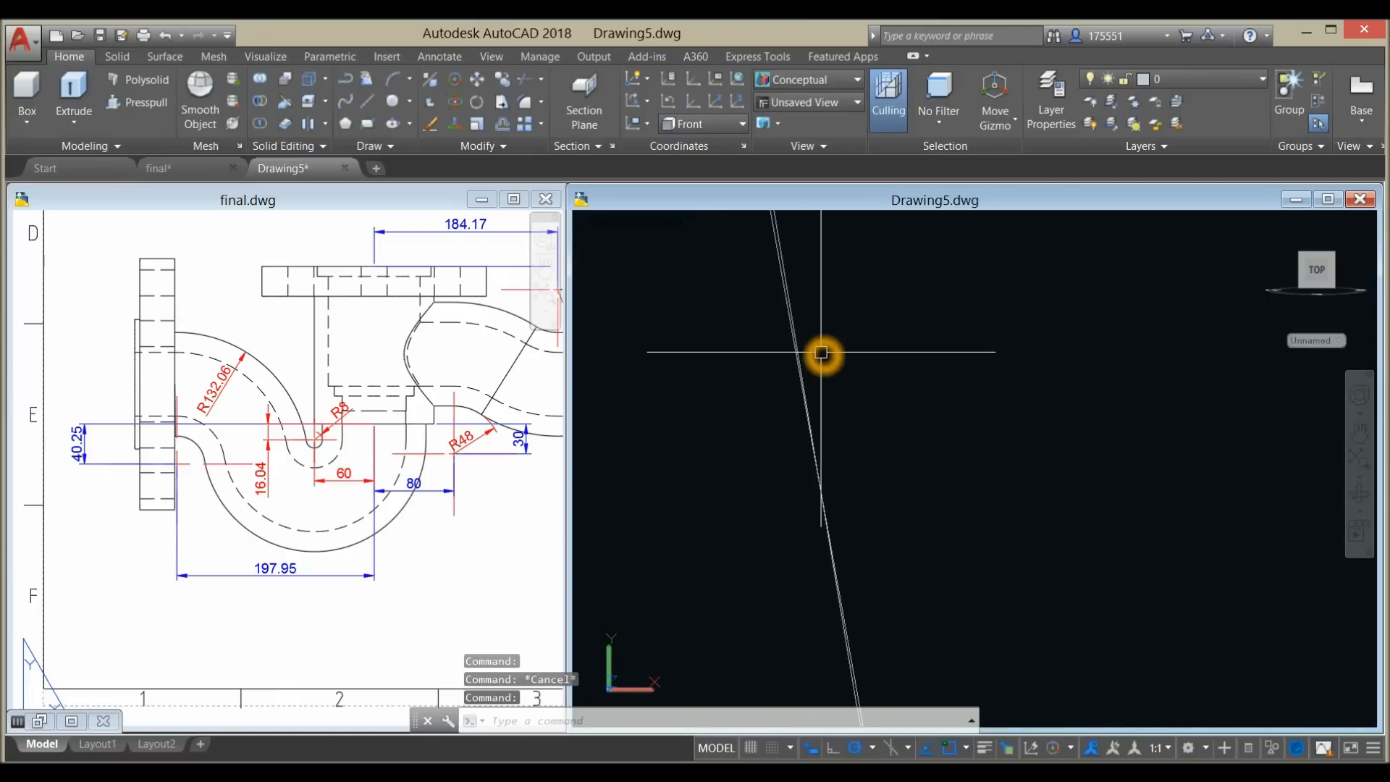
- Trim the overlapping ends where the large arc and the small arc meet
text(tr)
key(Return)
key(Return)
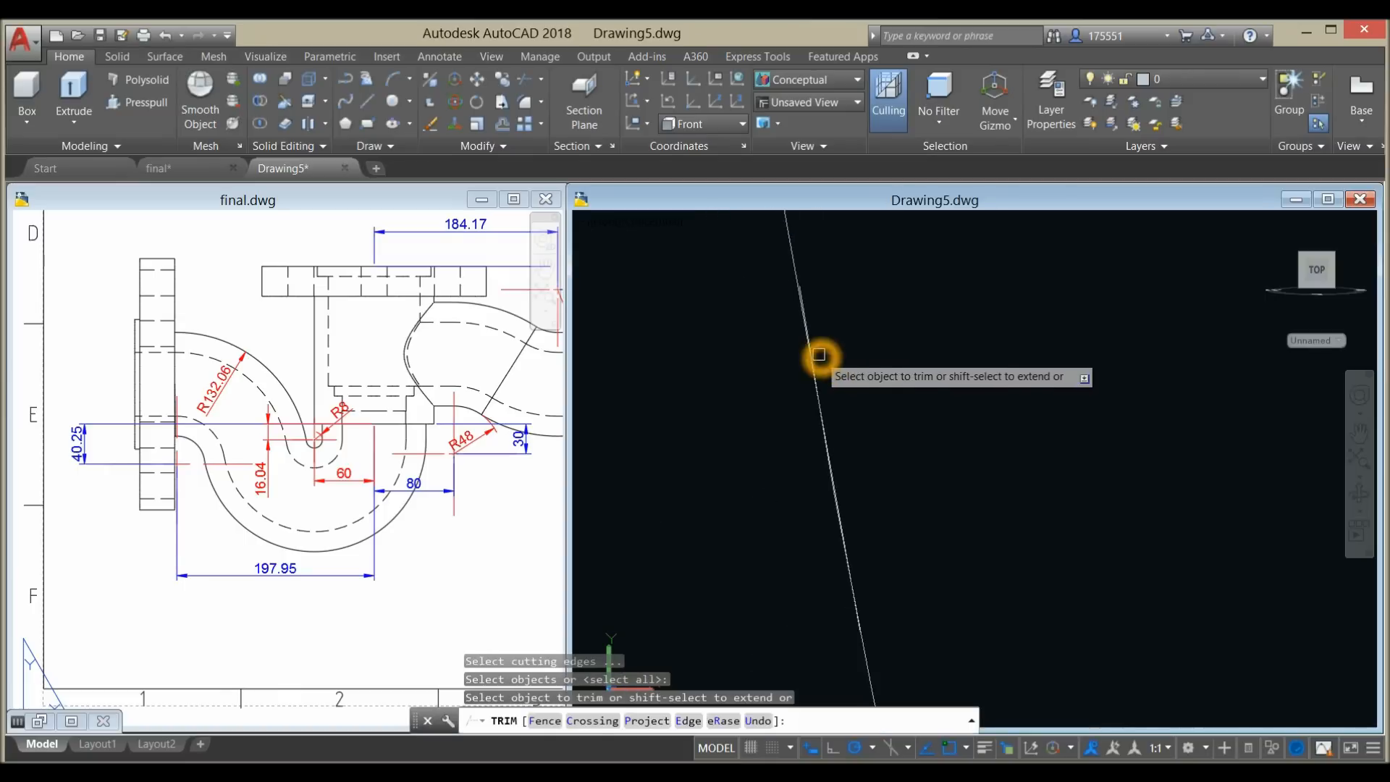
right_click(830, 315)
click(845, 327)
scroll(845, 329, down, 3)
click(832, 372)
scroll(934, 459, down, 3)
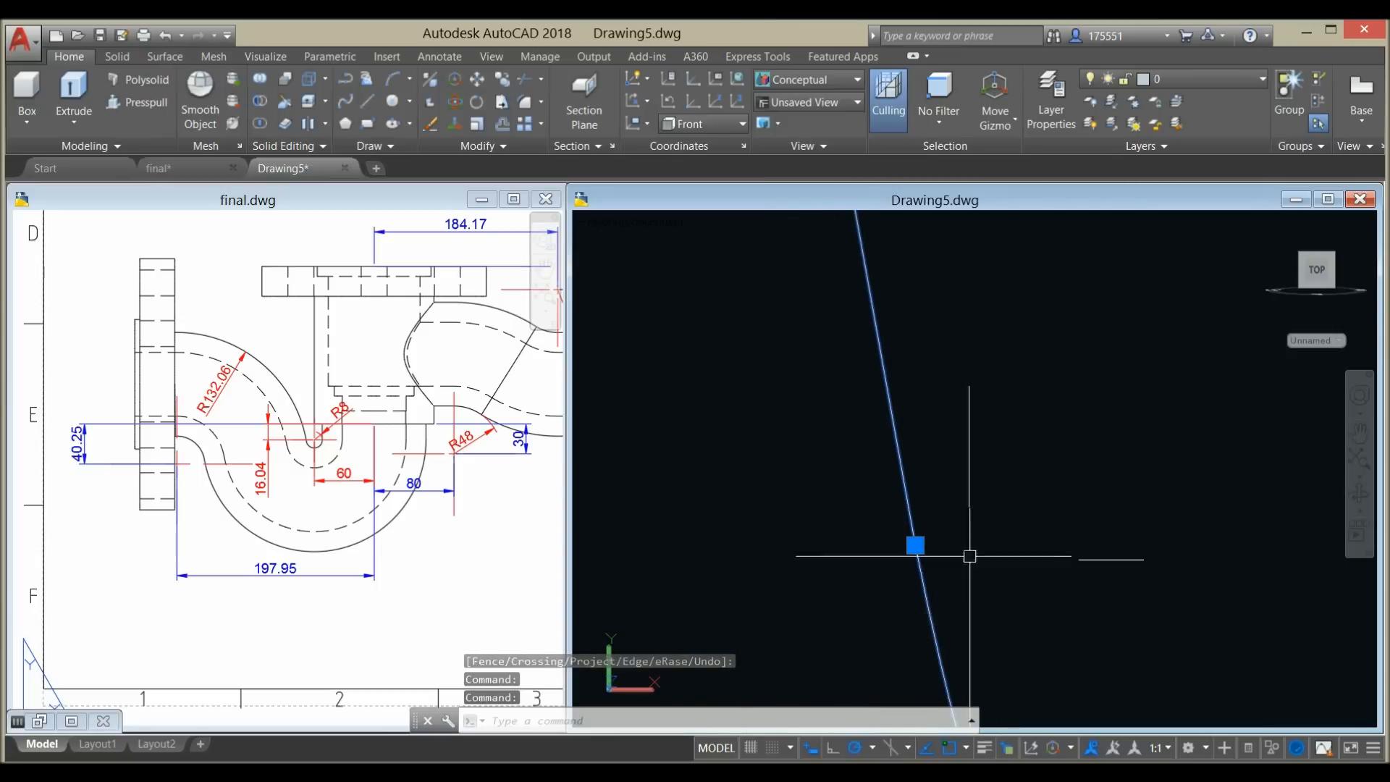
- Join the large arc's polyline and the small arc's polyline at their junction into one continuous curve
key(Escape)
key(Return)
click(924, 568)
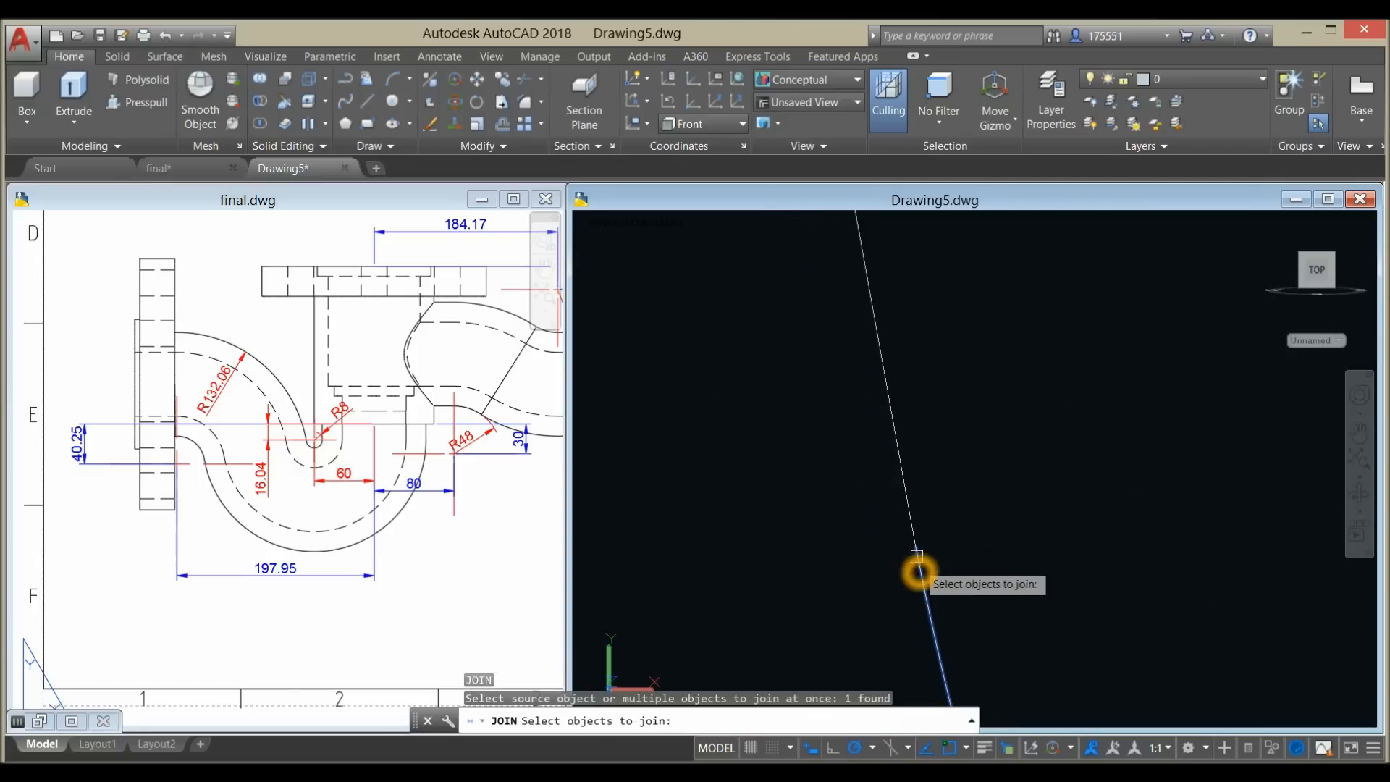
click(893, 453)
key(Return)
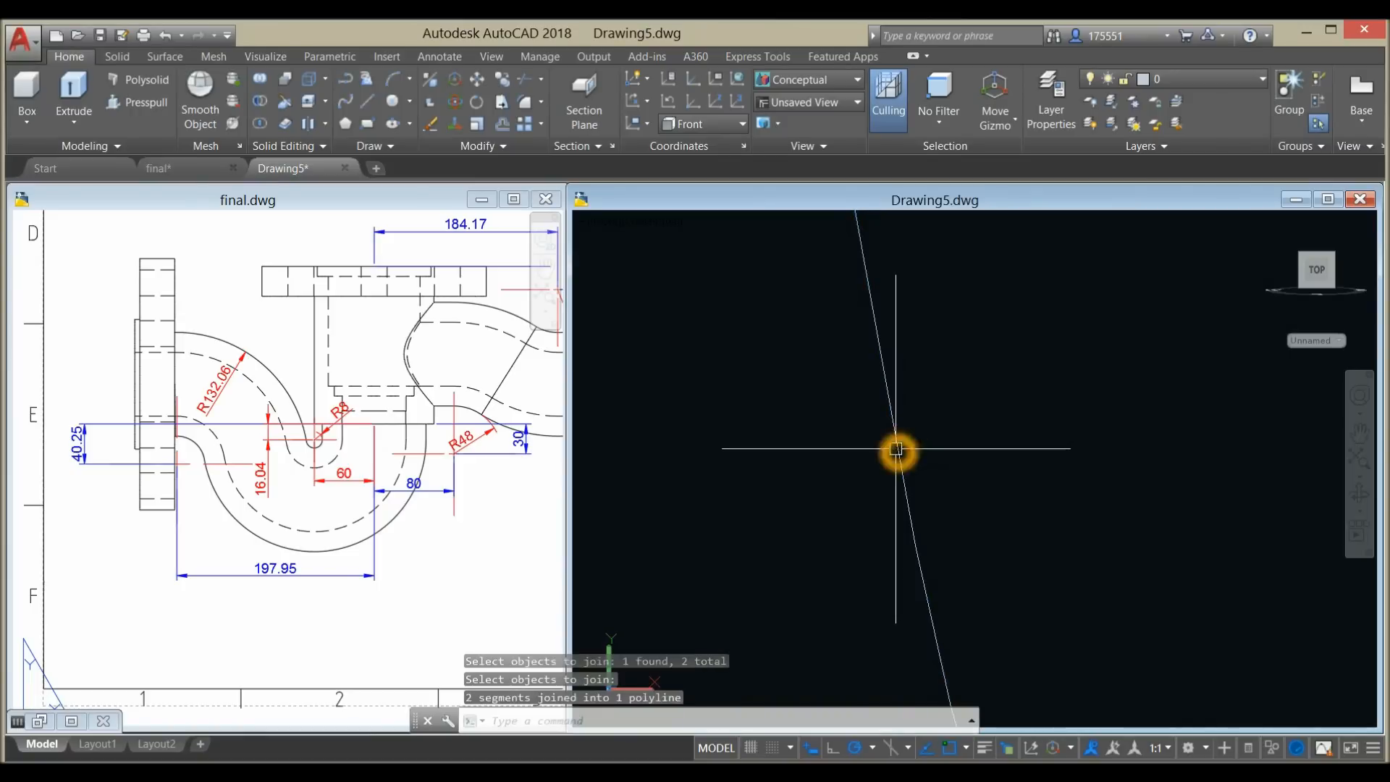
click(895, 451)
scroll(920, 424, down, 4)
scroll(920, 425, down, 10)
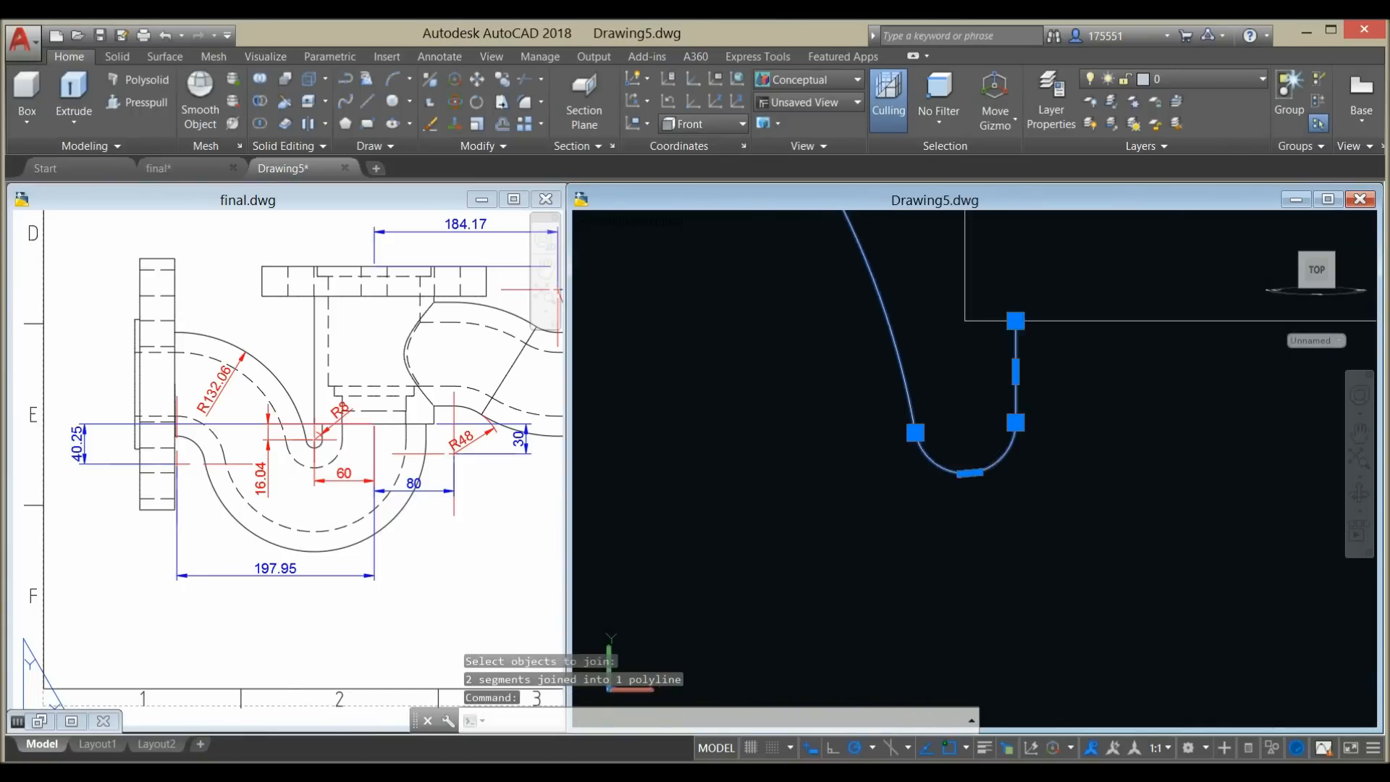
middle_drag(916, 430, 884, 569)
key(Escape)
- Offset the joined inlet curve 20 toward its lower-left side to form the wall's inner line
scroll(808, 540, down, 2)
scroll(810, 537, down, 5)
middle_drag(810, 536, 837, 481)
key(Return)
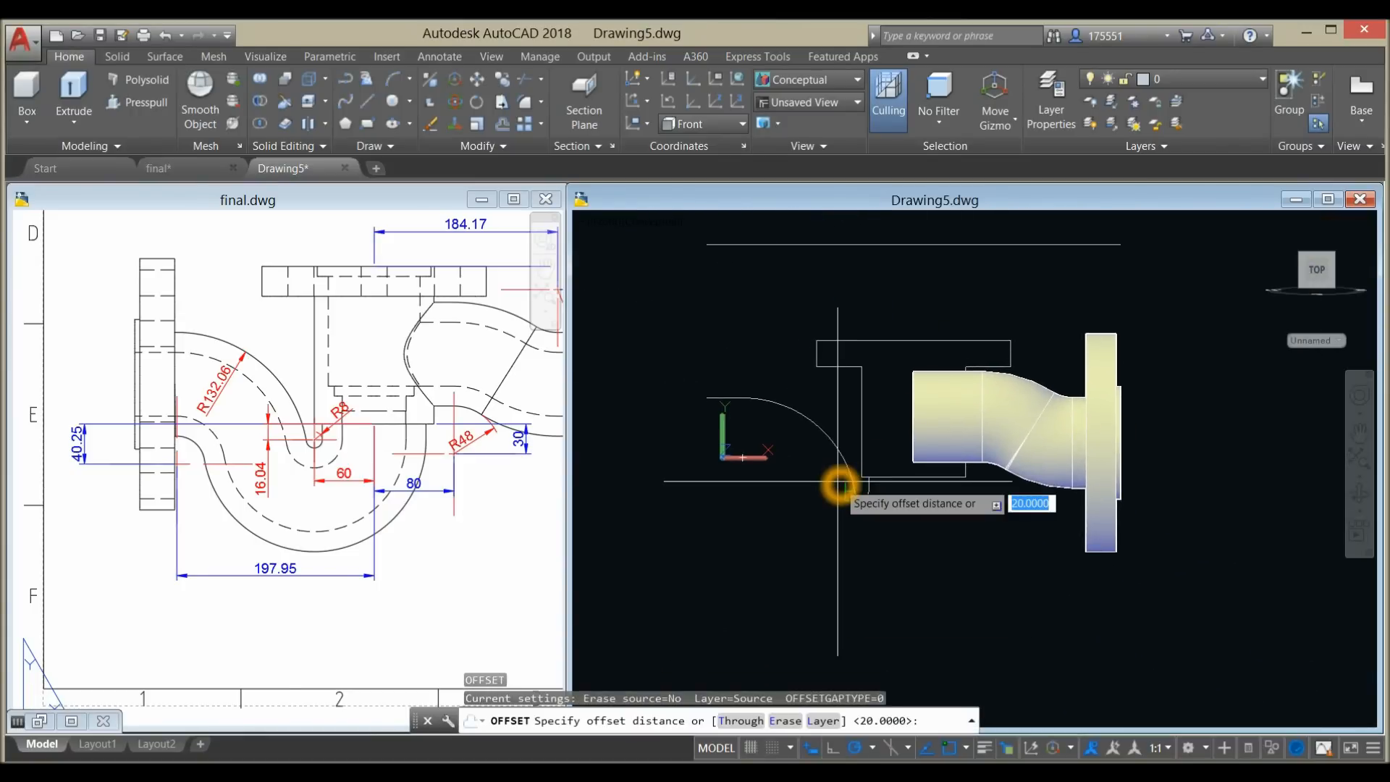
key(Return)
click(836, 444)
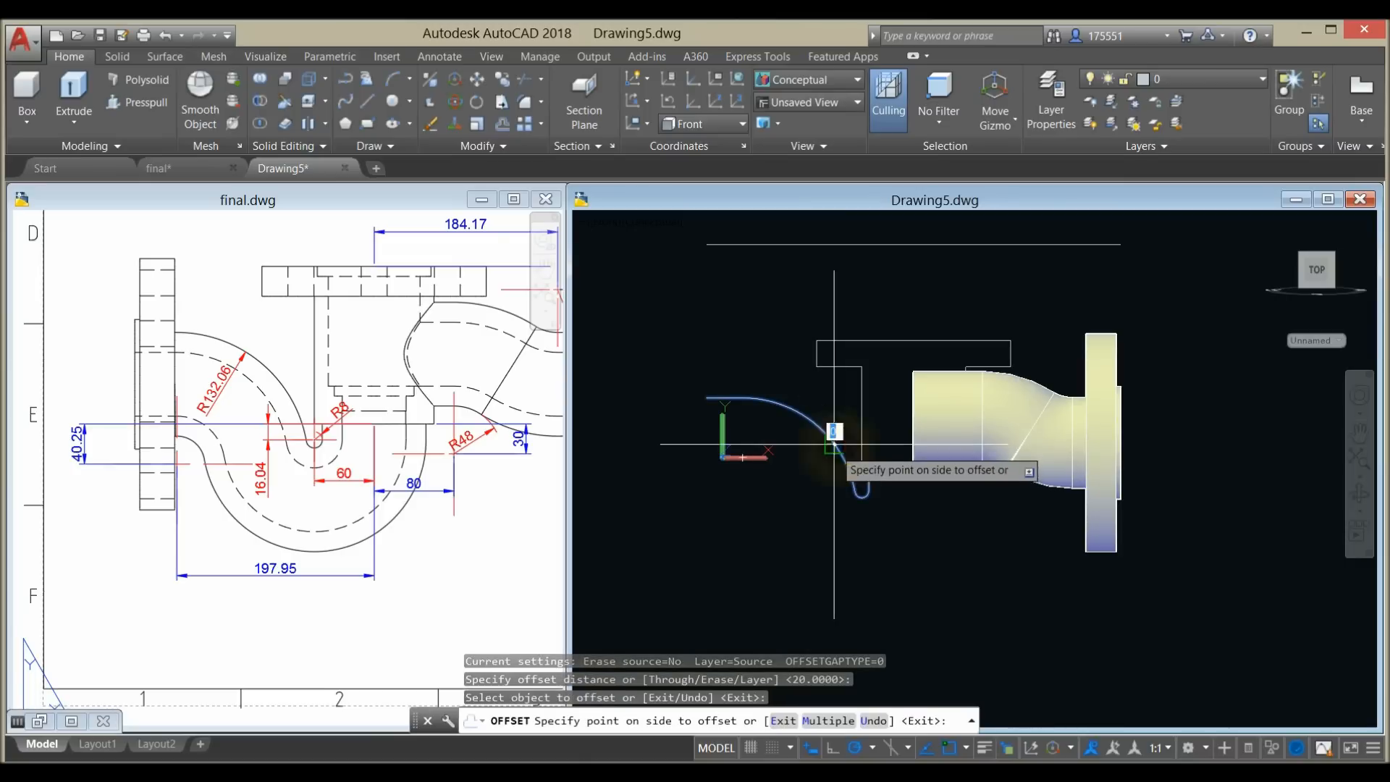
click(815, 489)
middle_drag(819, 524, 829, 456)
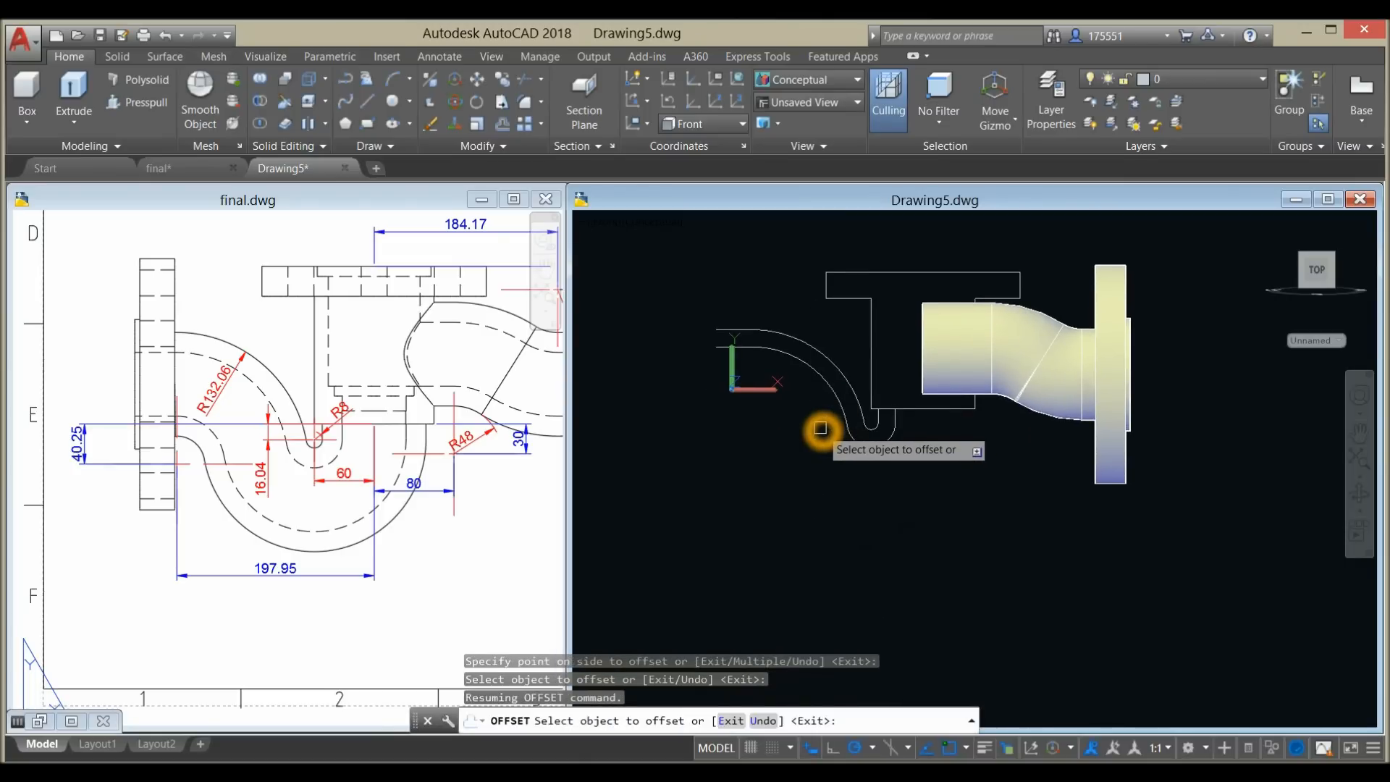
right_click(821, 429)
click(840, 441)
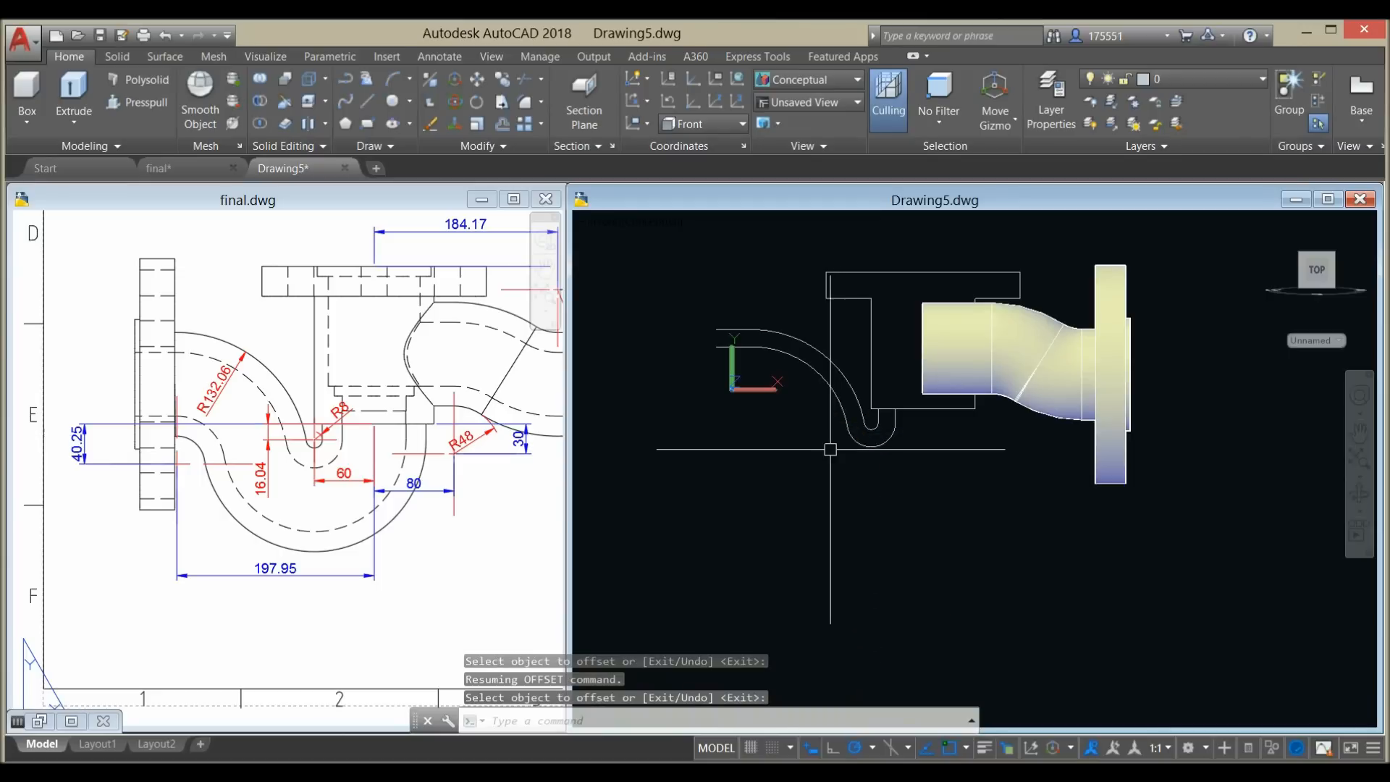
- Offset the inner wall curve 32 to the lower left as the bent pipe's centerline
key(Return)
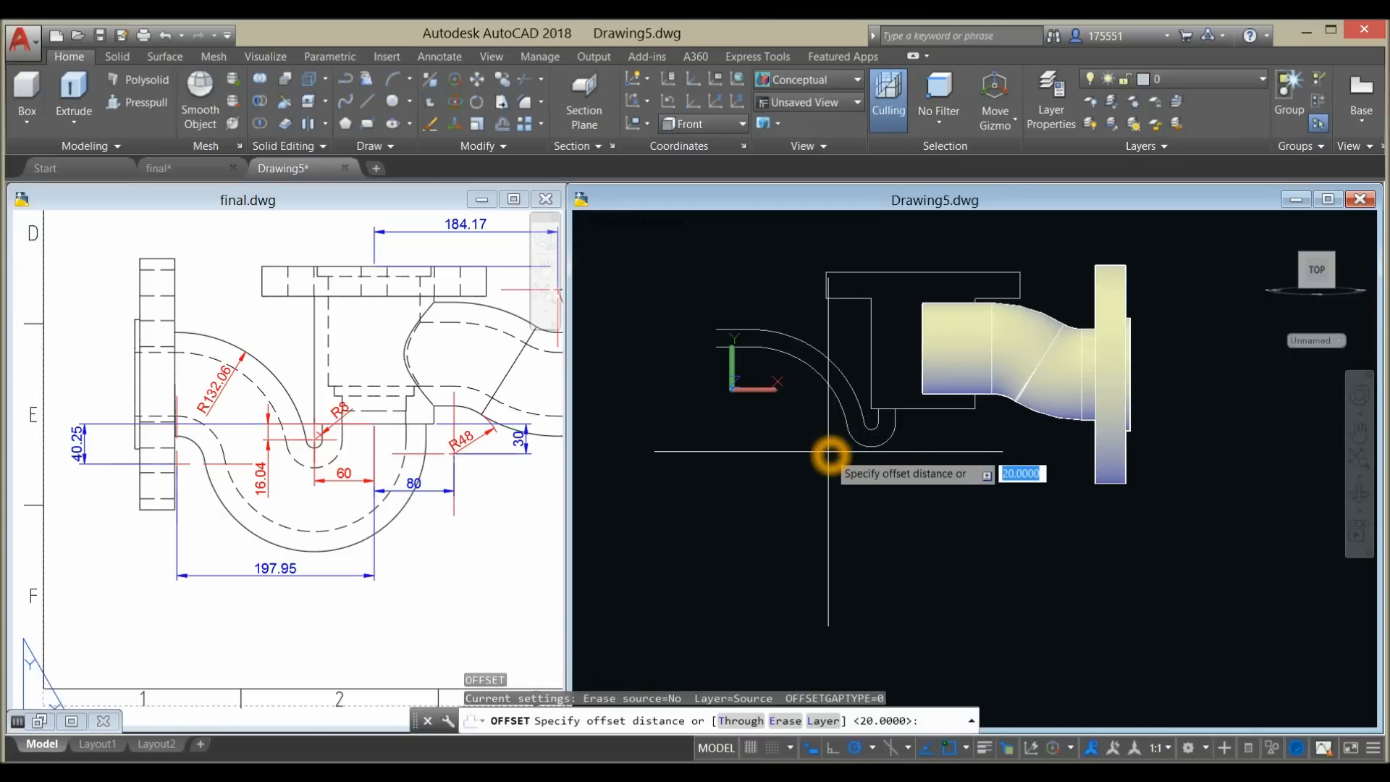
key(Return)
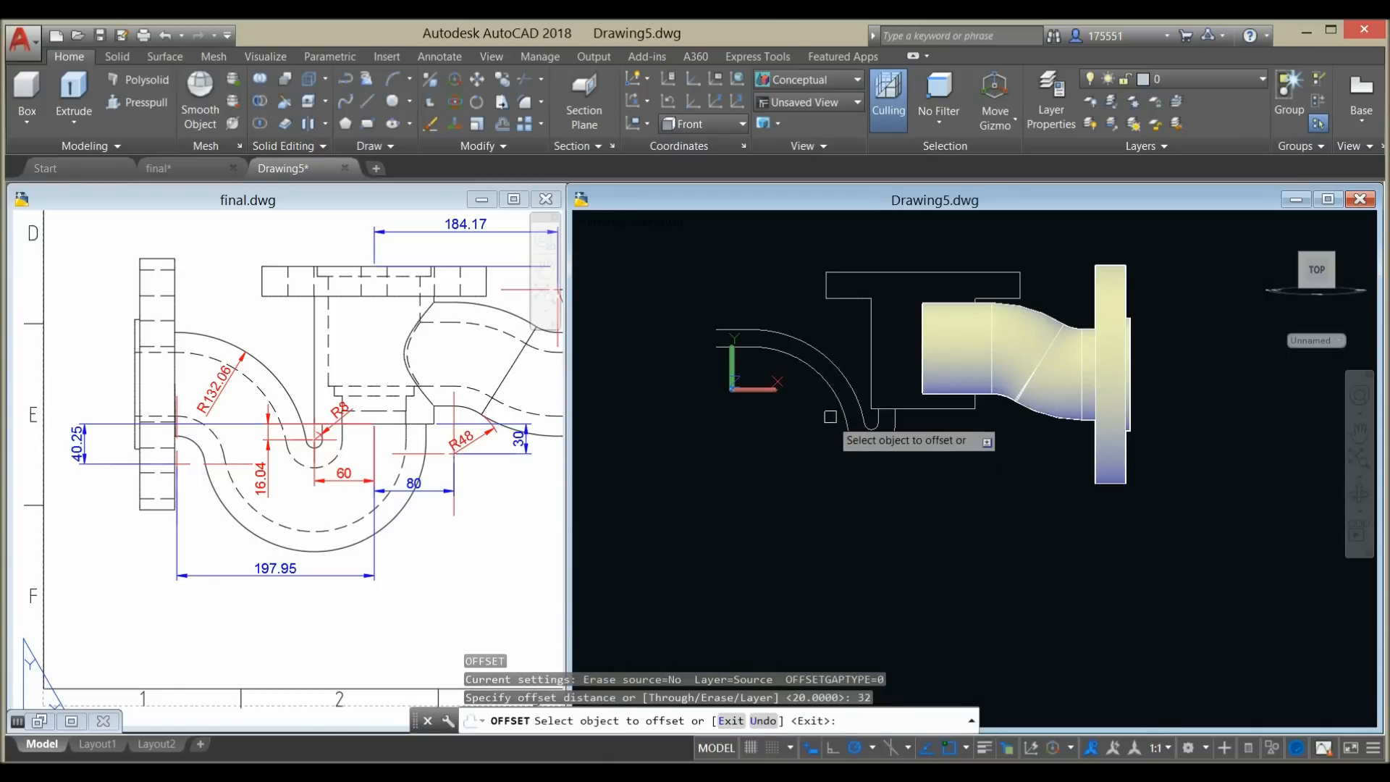
click(834, 398)
click(811, 470)
right_click(813, 472)
click(840, 483)
click(850, 469)
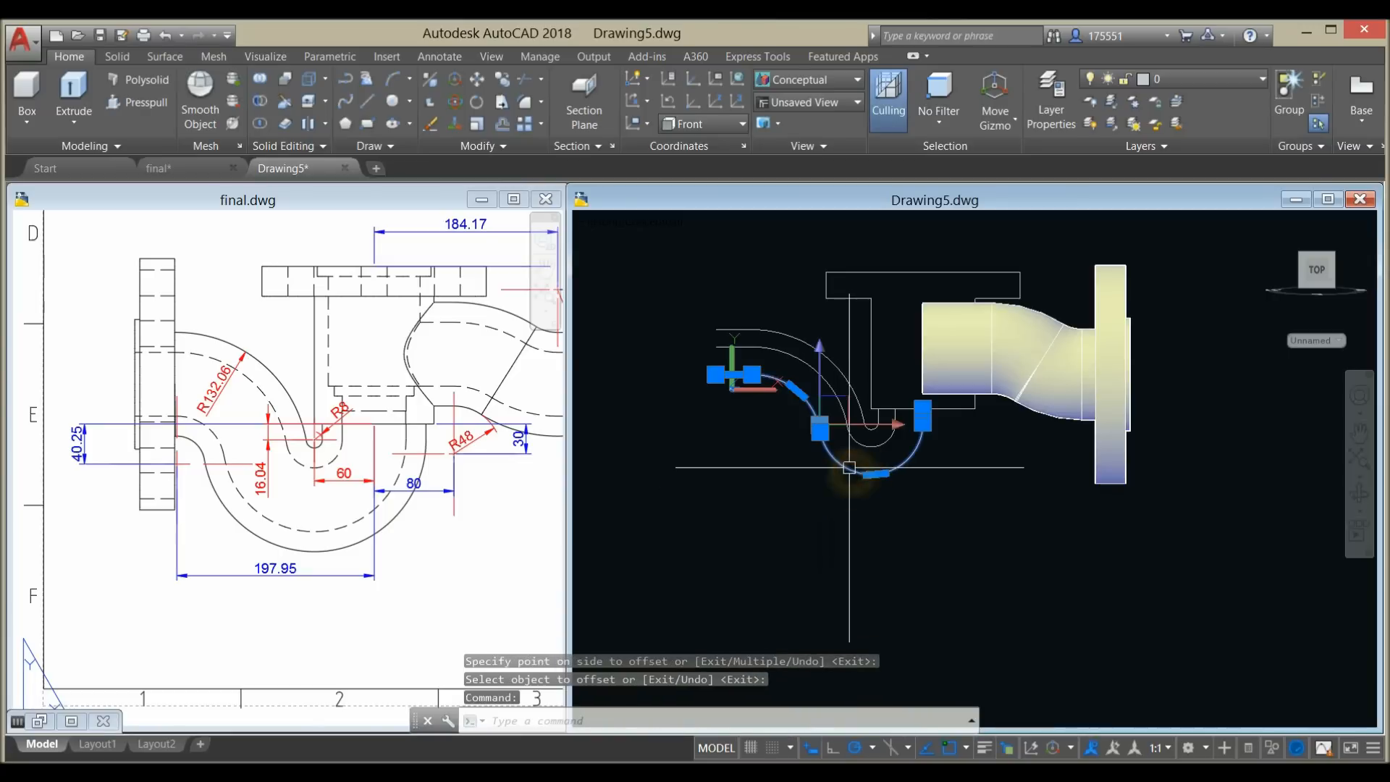
key(Escape)
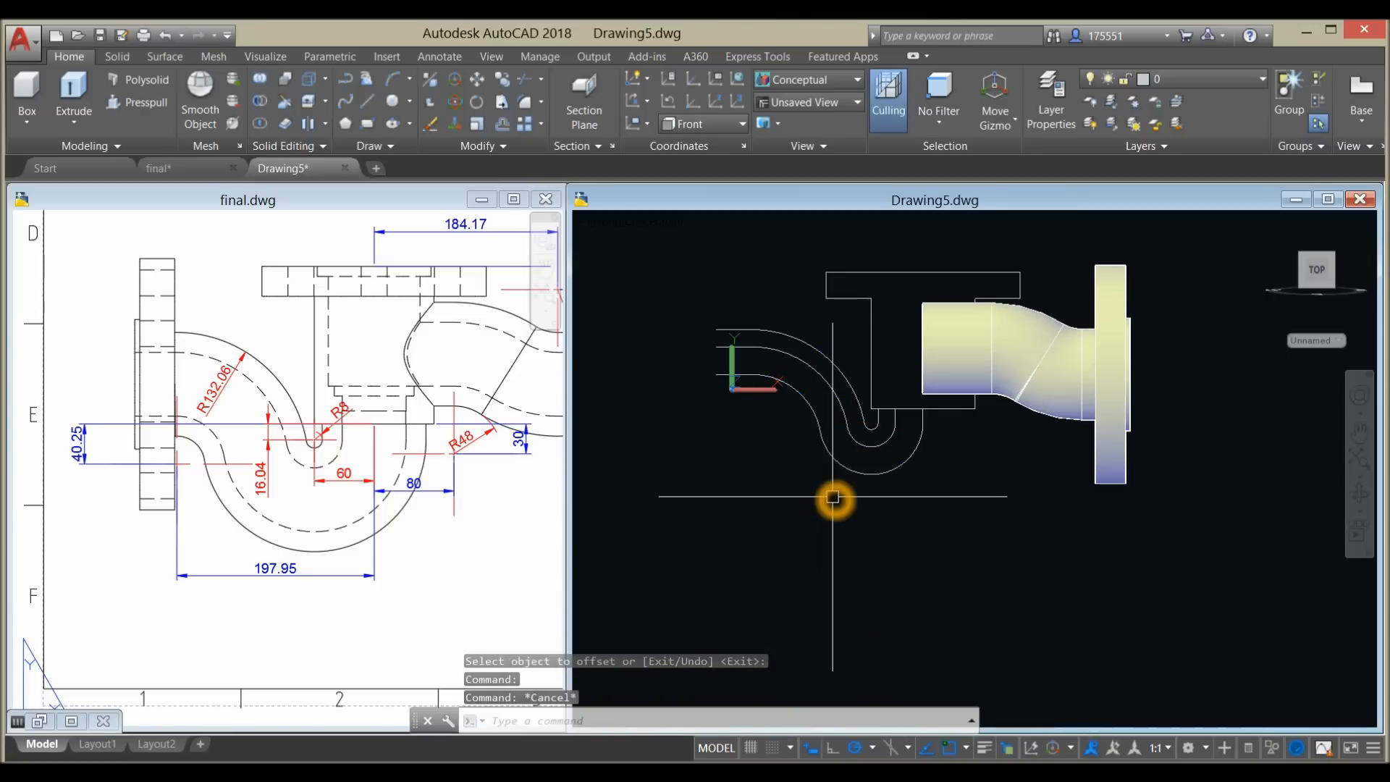
- Offset the pipe's center curve 32 to the lower left, and offset that new curve 20 further outward as the outer wall
key(Return)
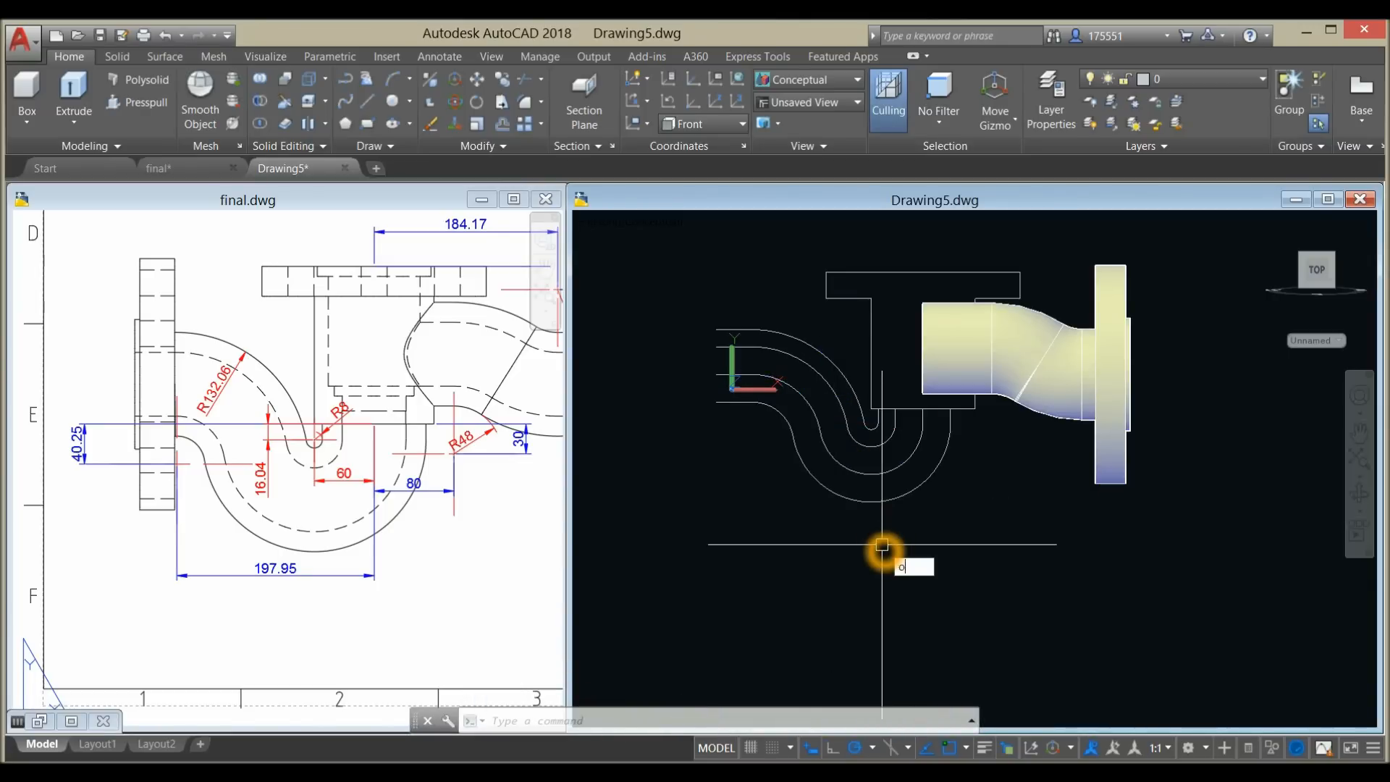
text(o)
key(Return)
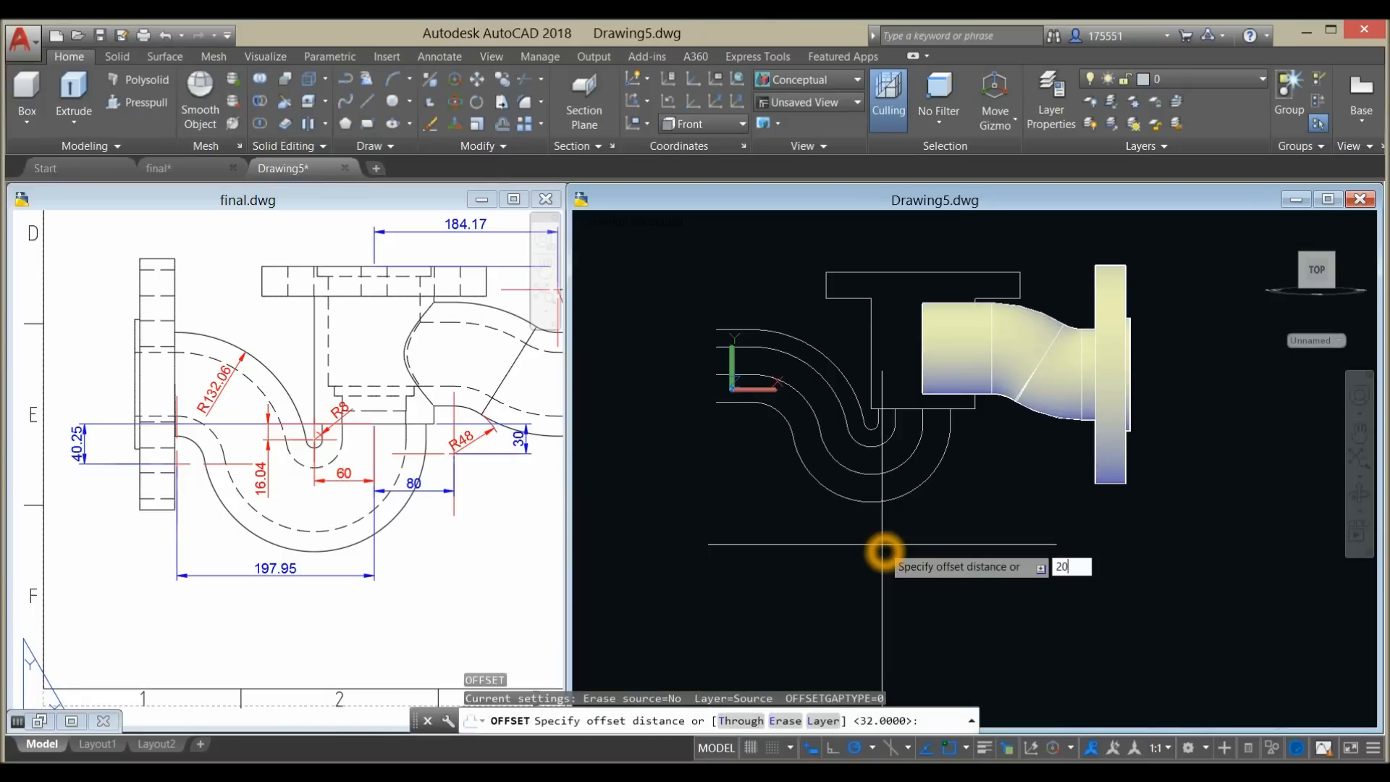
key(Return)
click(865, 501)
click(873, 529)
right_click(881, 531)
click(918, 541)
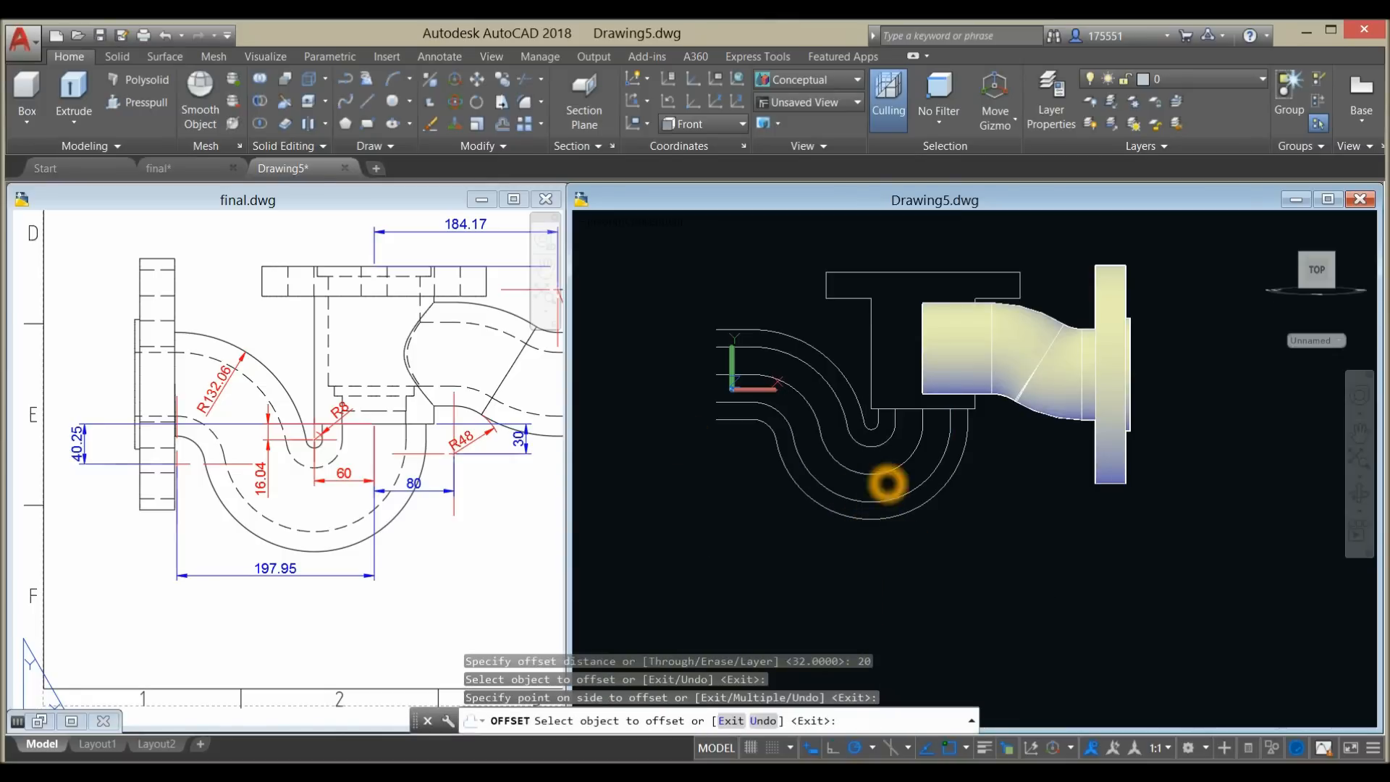
key(Escape)
key(Escape)
- Draw a circle of radius 52 centered on the center curve's left end, reaching the outer wall curve's end
text(c)
key(Return)
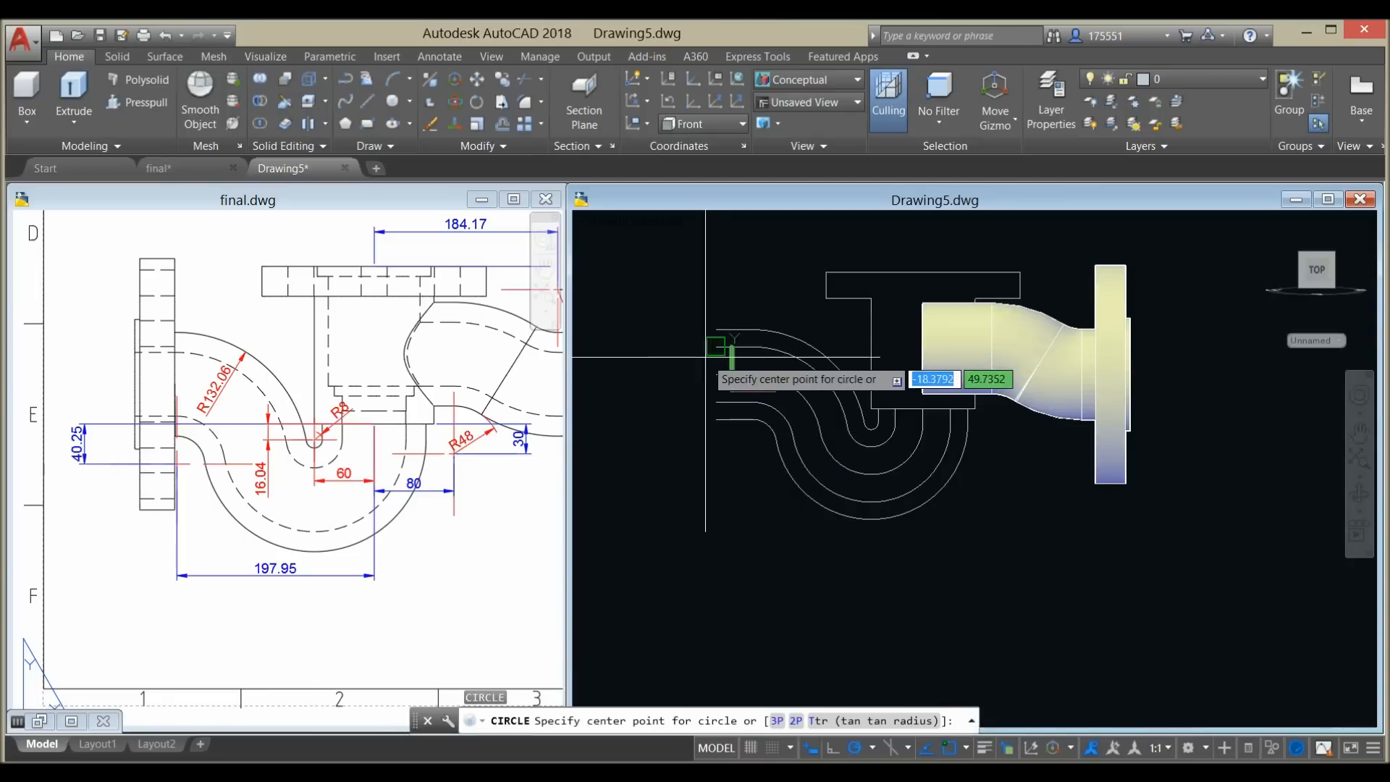
click(717, 374)
click(716, 329)
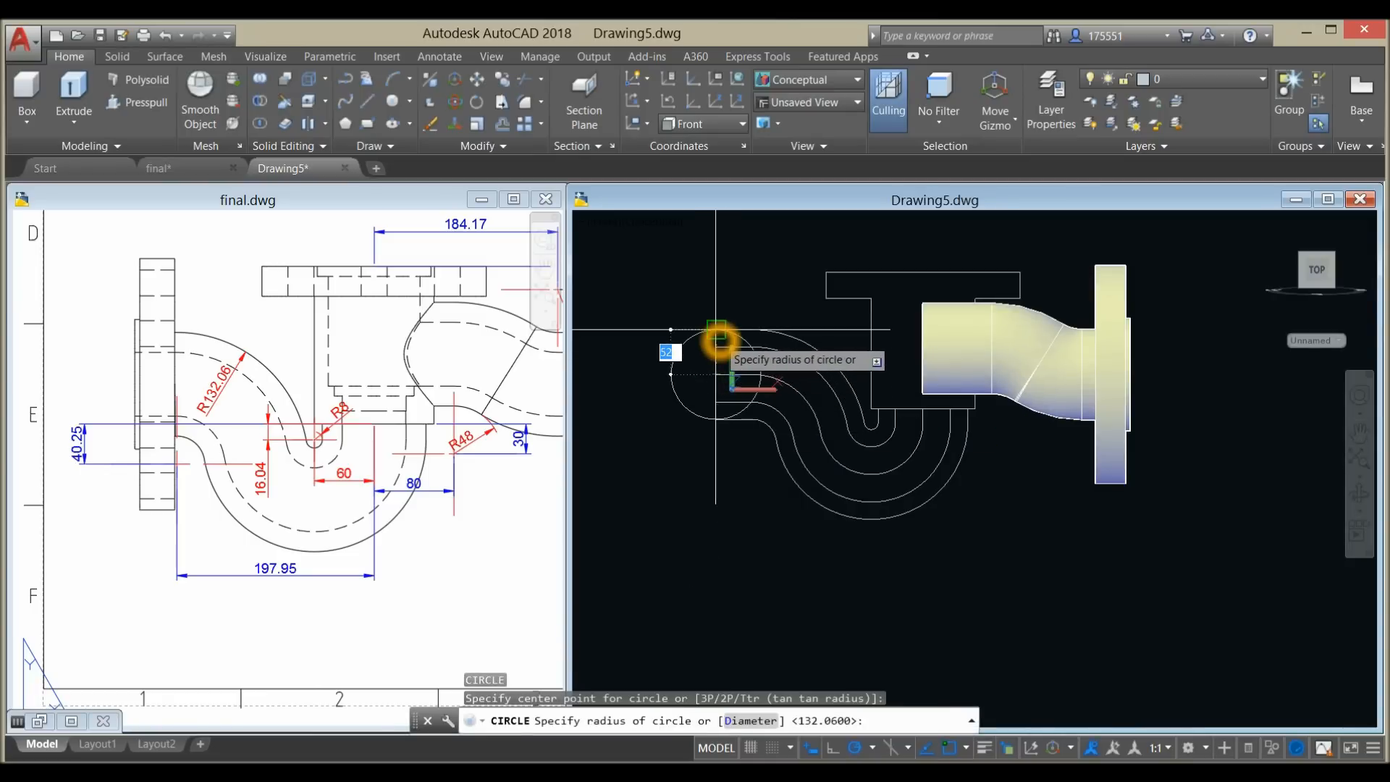
click(680, 353)
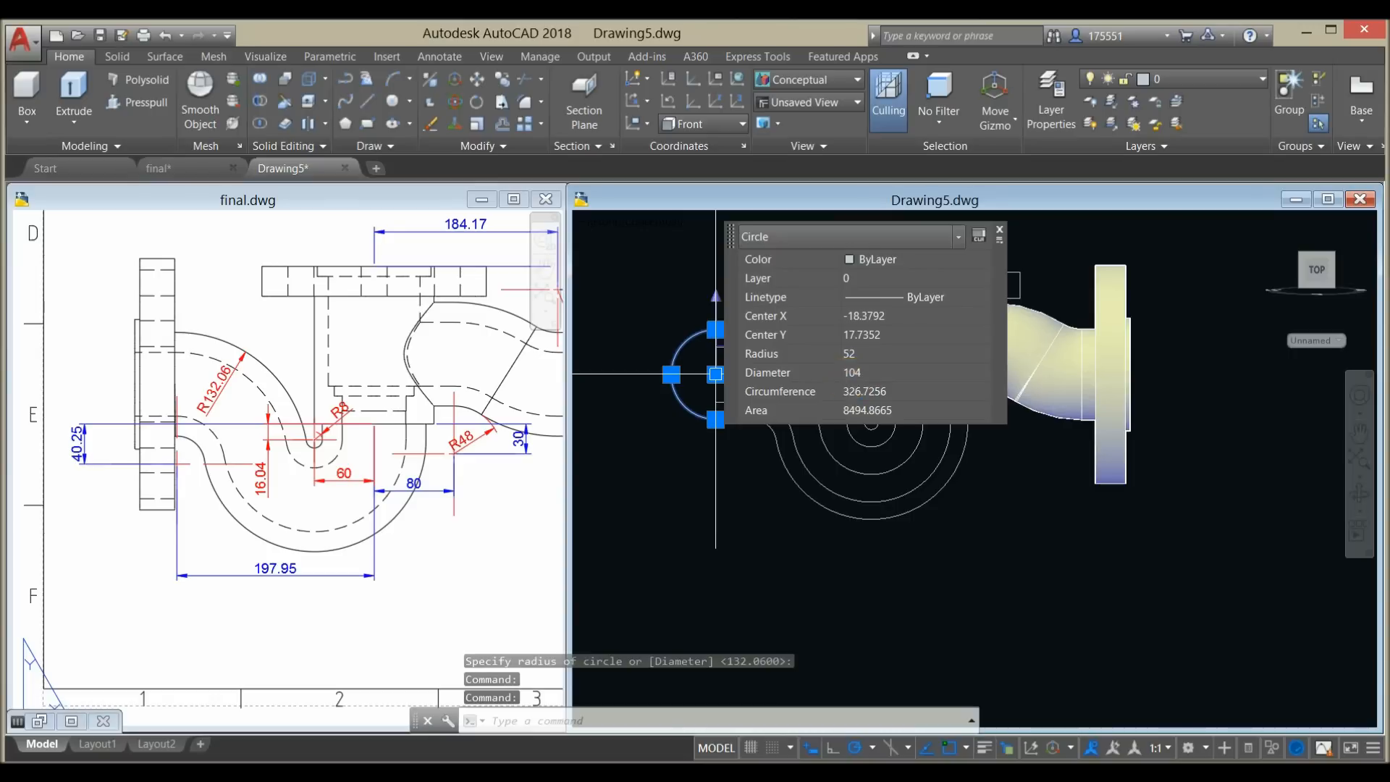
key(Escape)
- Switch to final.dwg and check the pipe's outer diameter dimension beside the right flange in the section view
click(307, 534)
scroll(314, 515, down, 2)
middle_drag(314, 515, 243, 501)
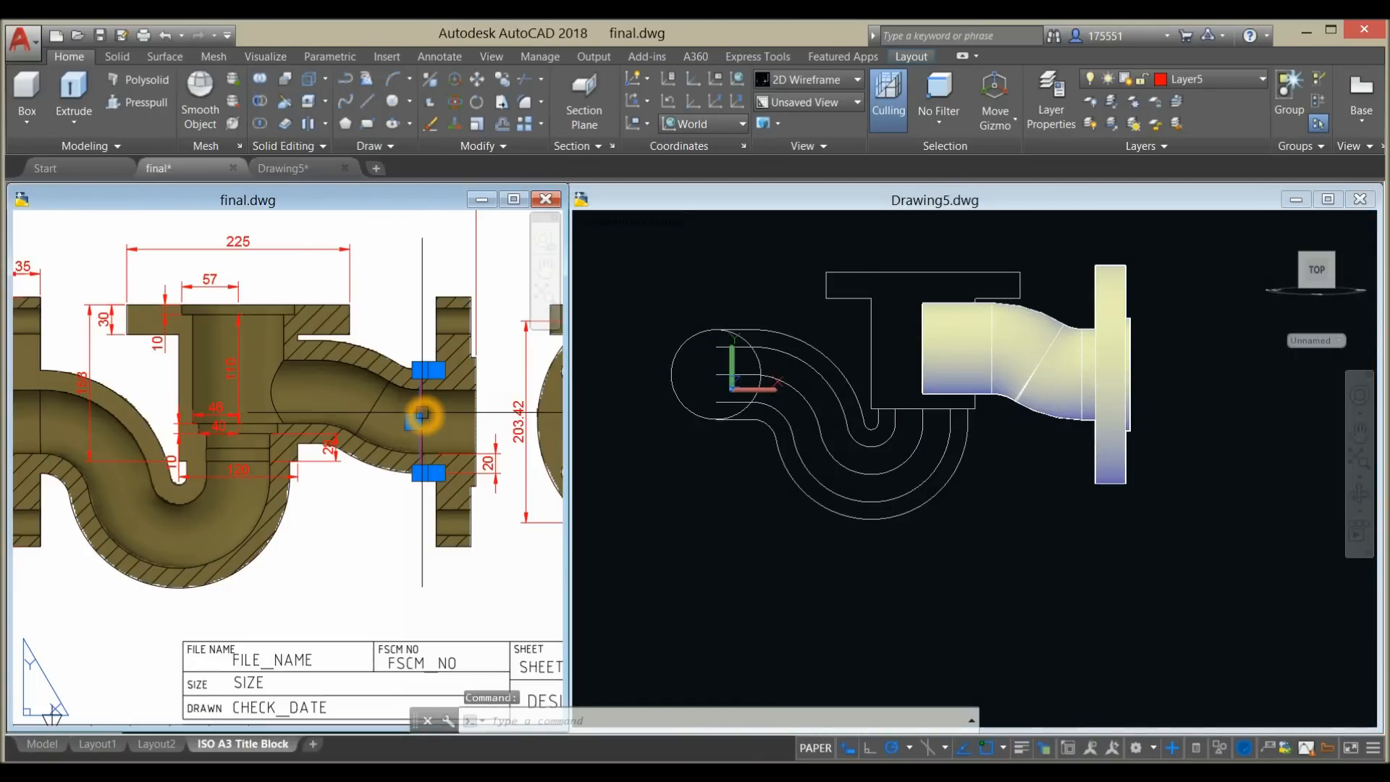
key(Escape)
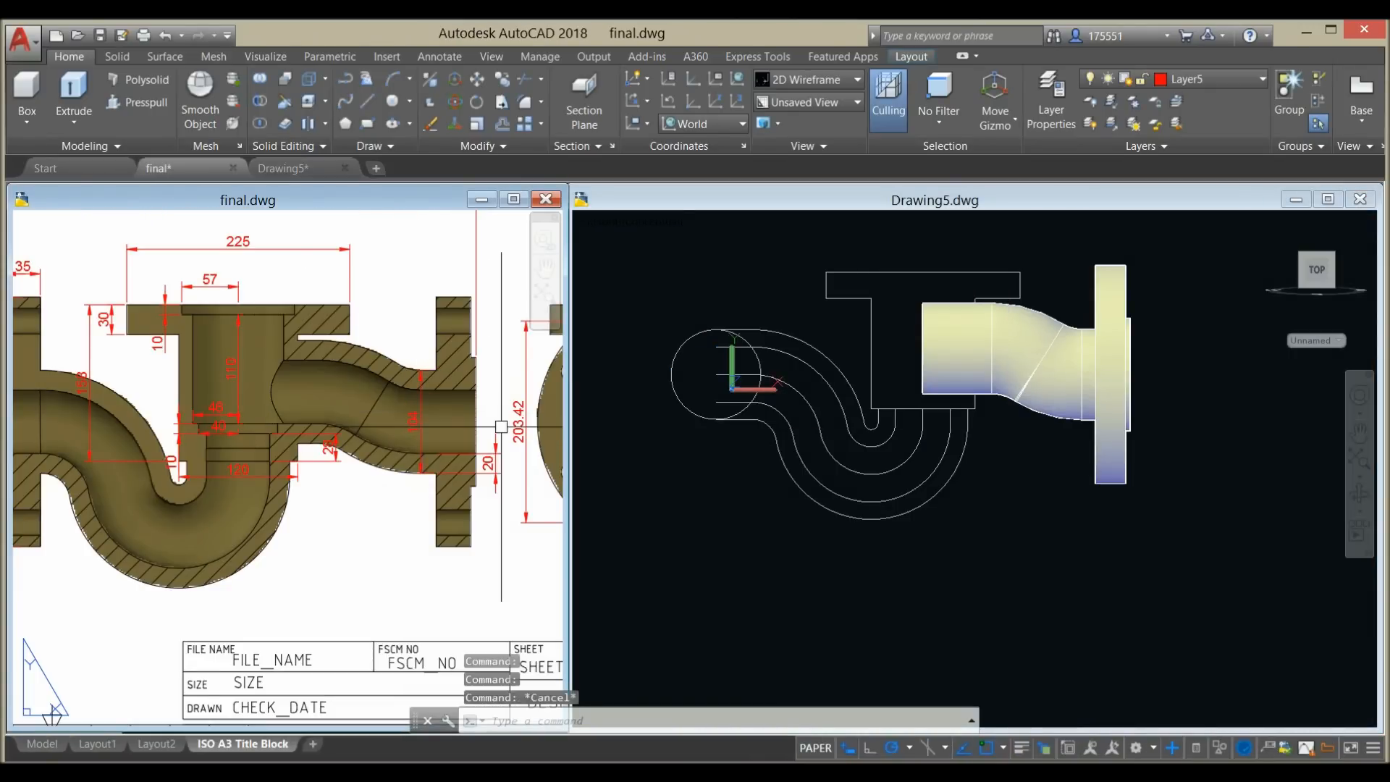
- Check the left pipe's bore diameter in final.dwg, and draw a circle of radius 32 at the center curve's left end in Drawing5
click(769, 505)
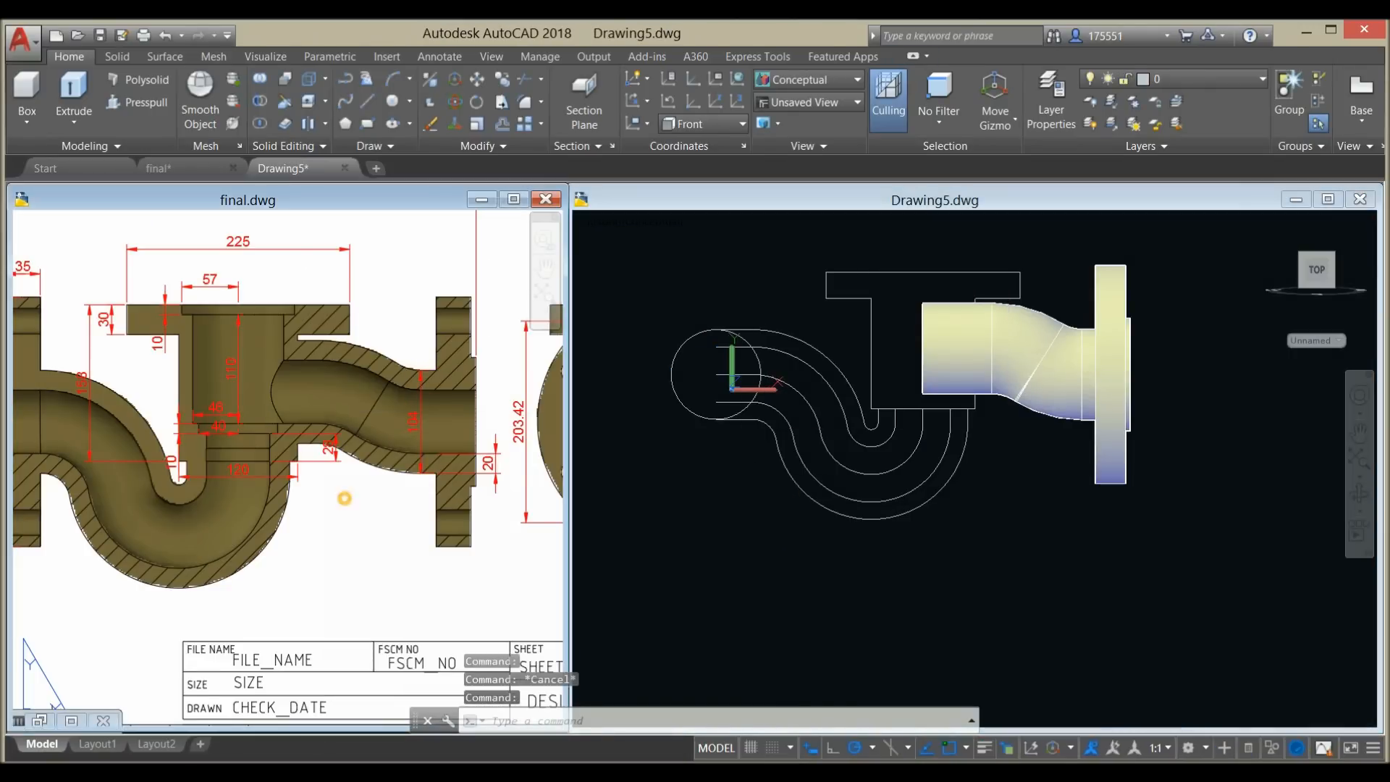
click(344, 491)
scroll(377, 484, down, 4)
scroll(412, 478, up, 2)
scroll(412, 477, up, 5)
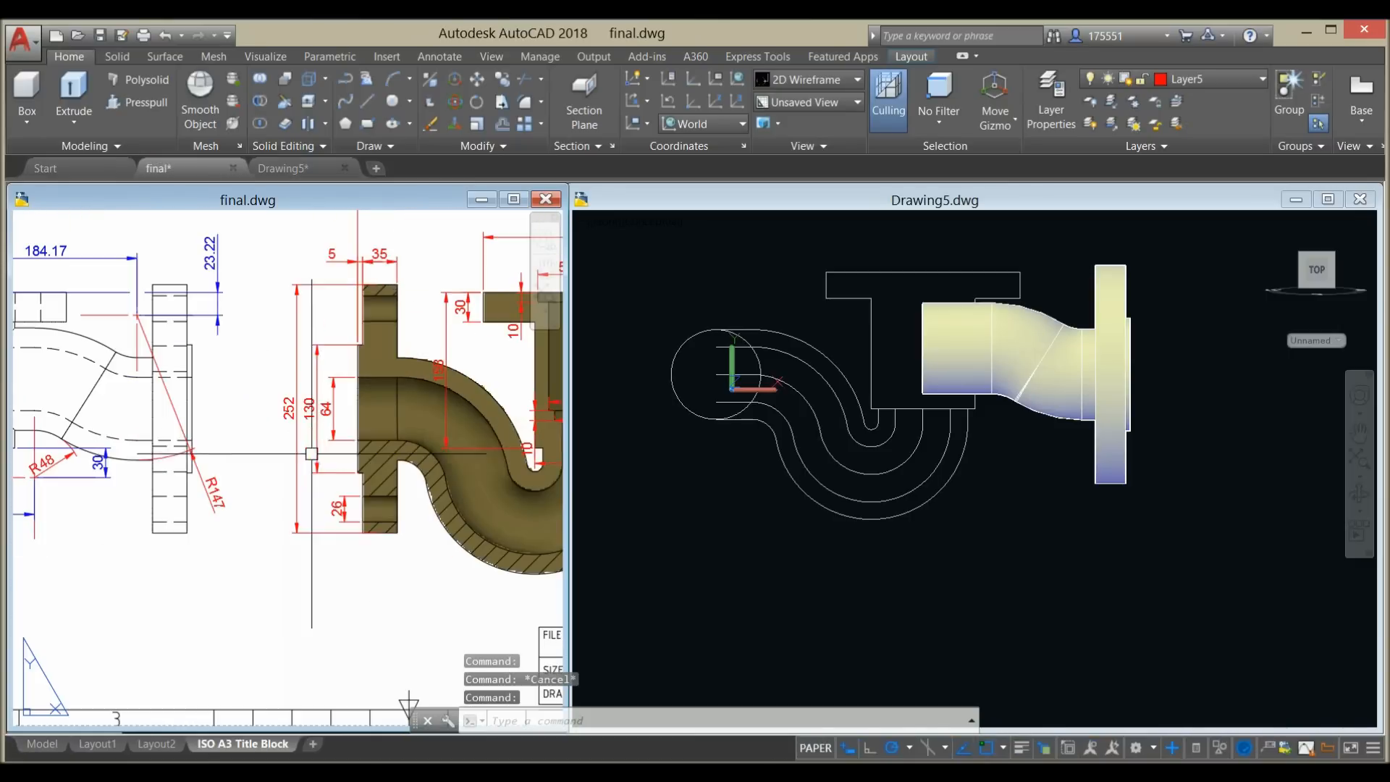
click(336, 427)
click(775, 491)
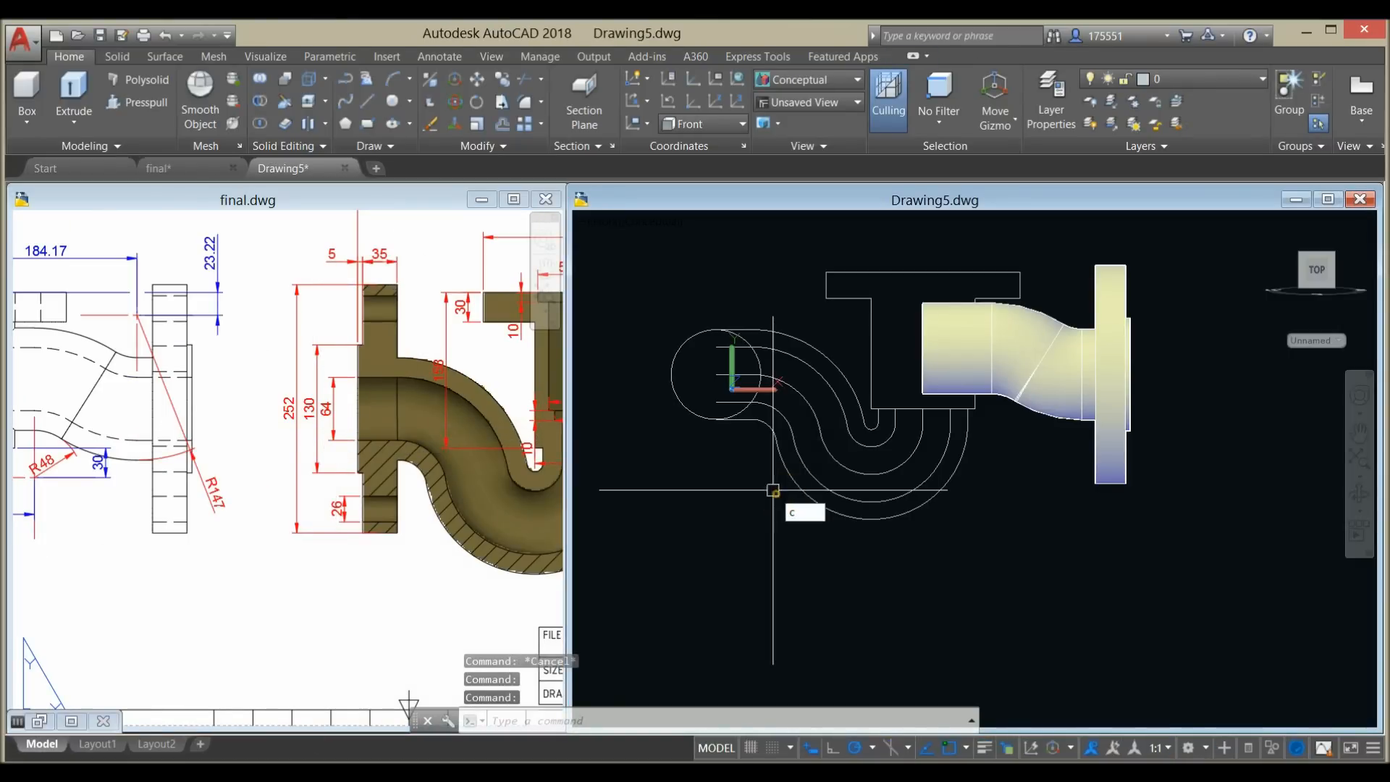
key(Return)
click(717, 375)
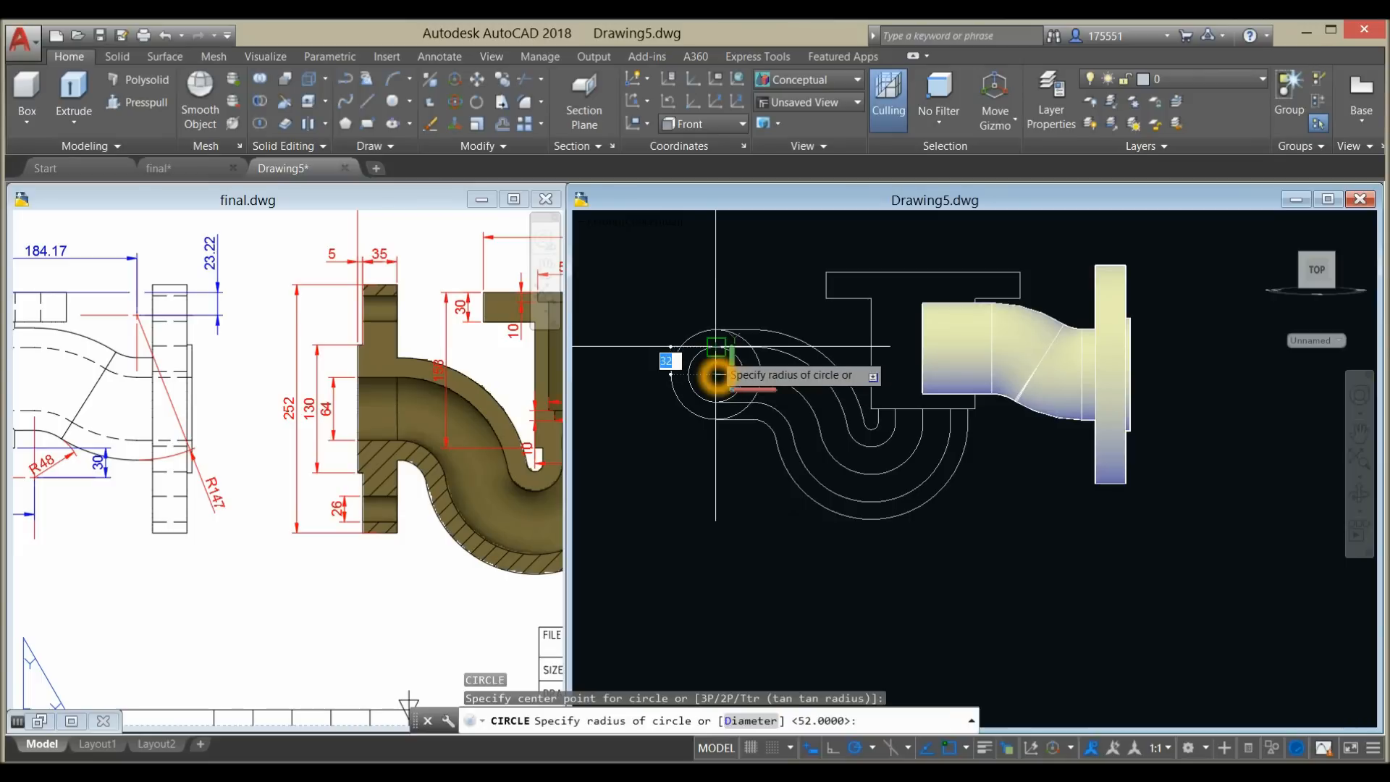
click(715, 348)
click(693, 366)
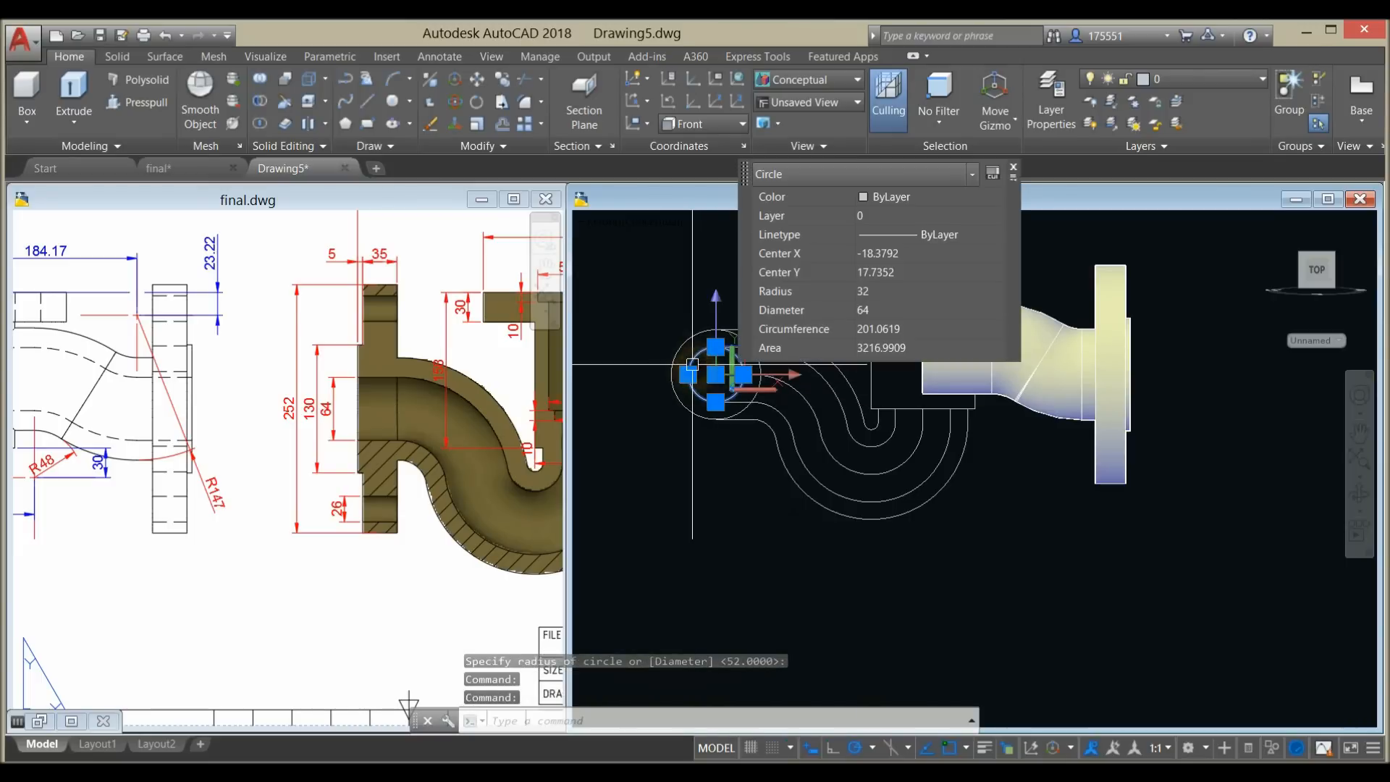
key(Escape)
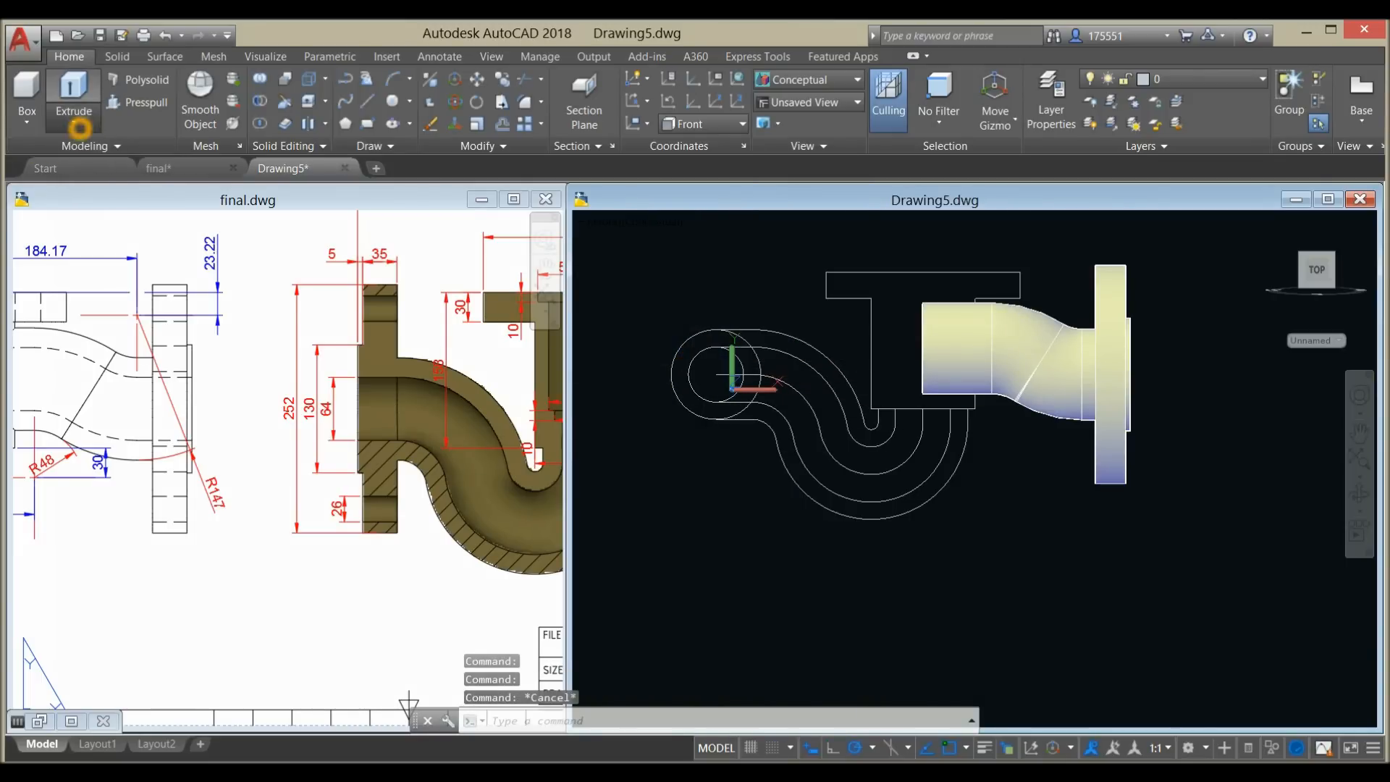
- Sweep both concentric circles along the bent pipe's center curve as solids
click(80, 128)
click(72, 224)
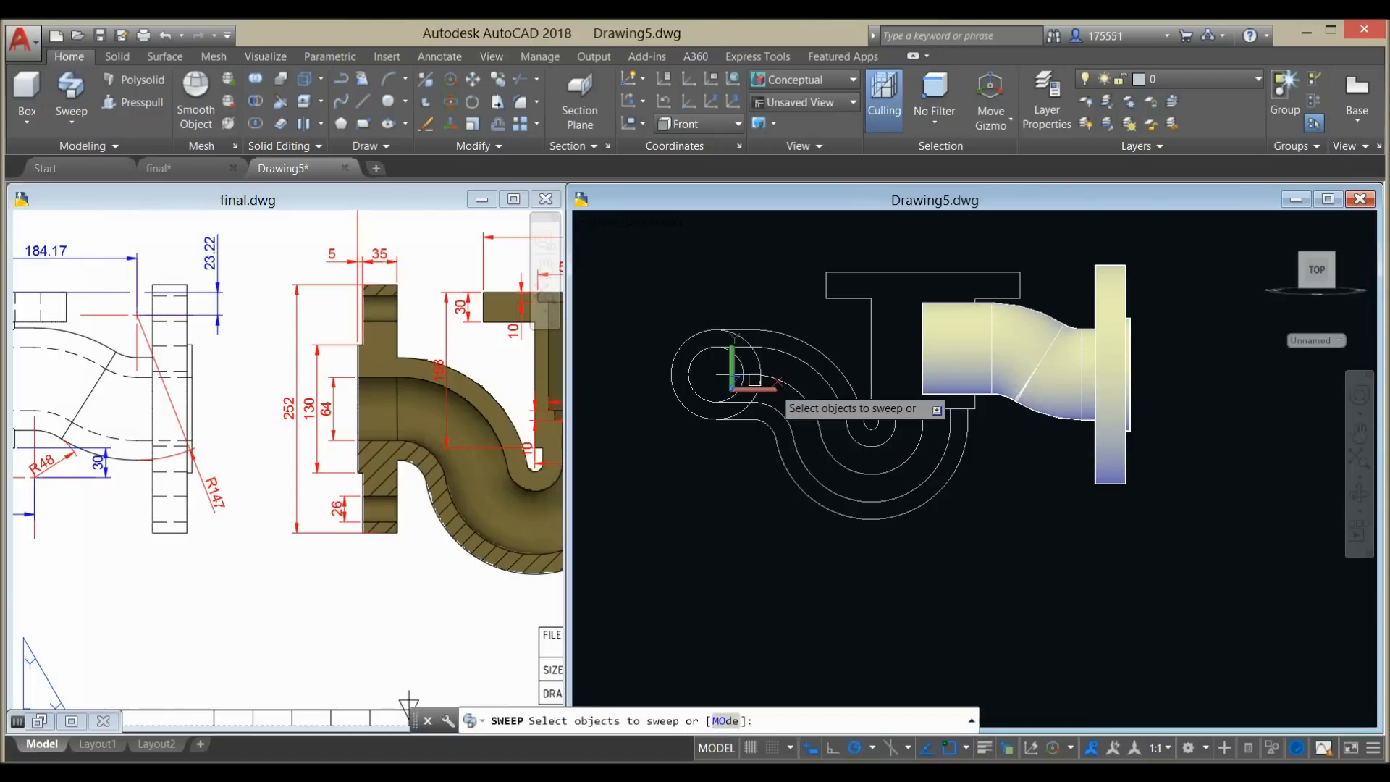
click(708, 362)
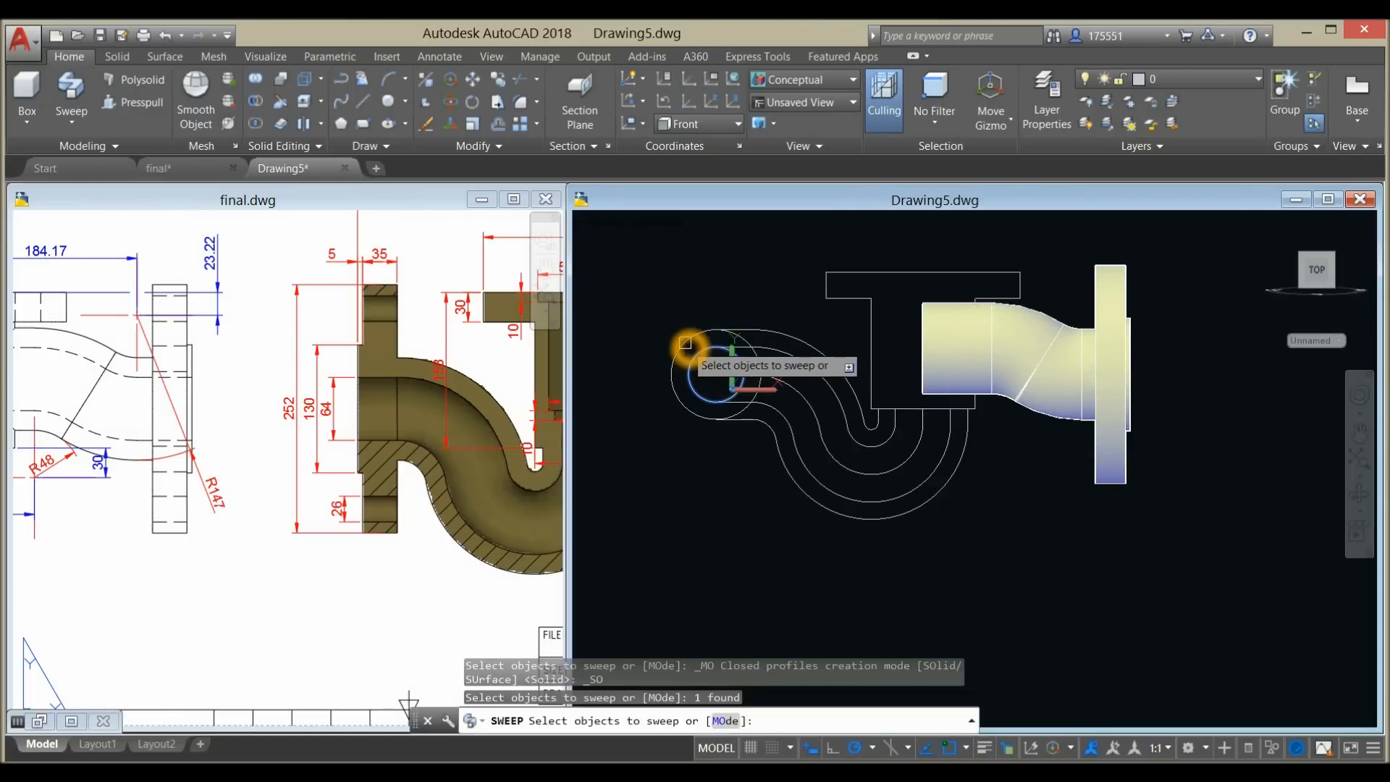
click(685, 343)
right_click(659, 297)
click(706, 304)
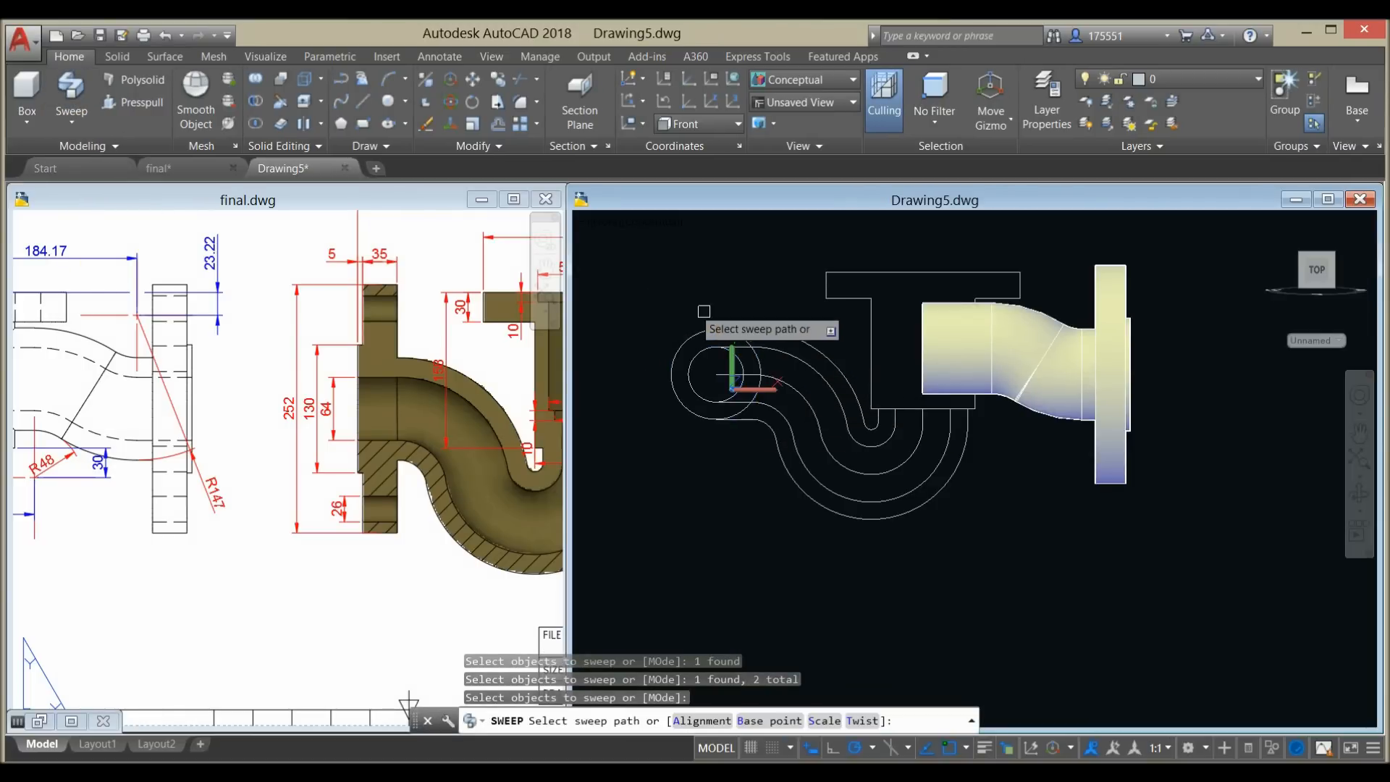
click(801, 393)
mouse_move(789, 438)
middle_down()
mouse_move(692, 450)
mouse_move(767, 470)
mouse_move(707, 466)
middle_up()
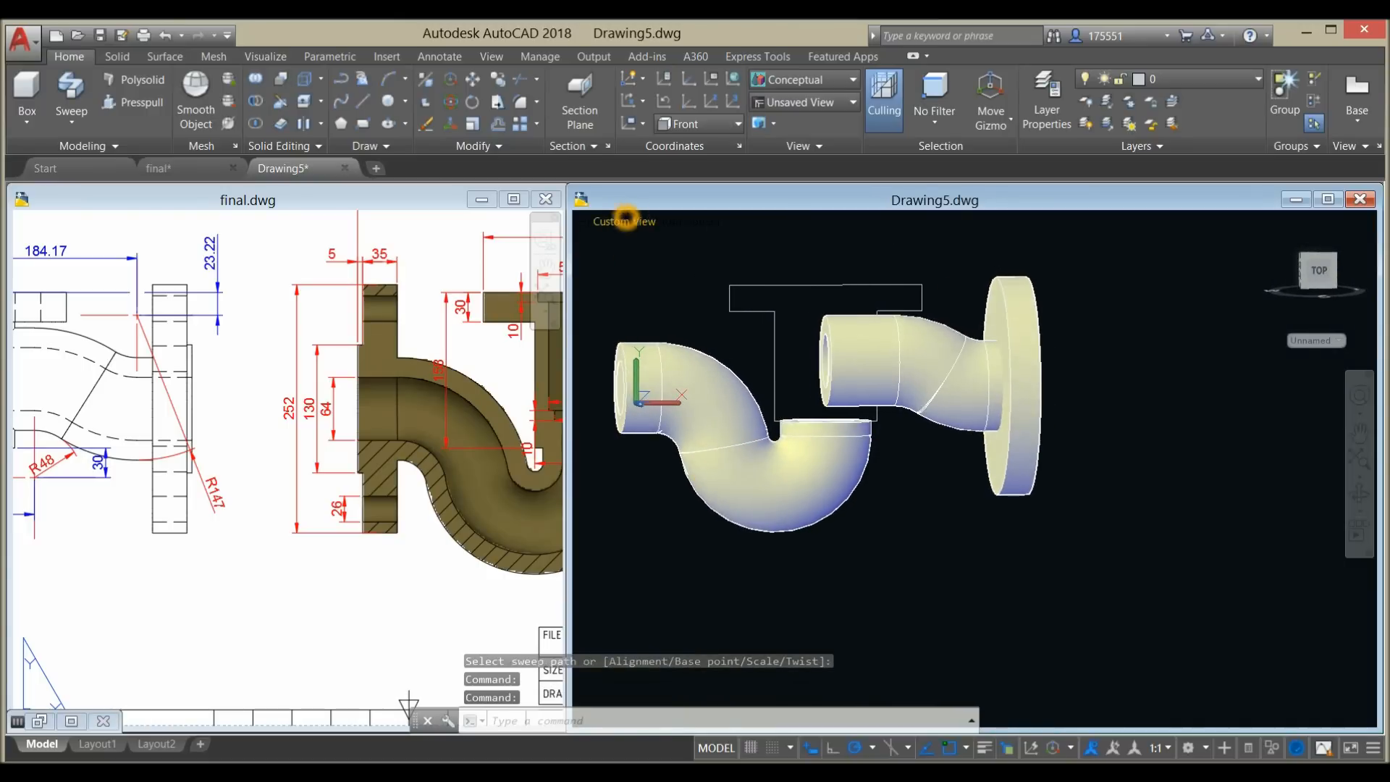
- In Front view, mirror the right flange about a vertical line through the midpoint of the T-shaped outline's upper edge, keeping the source object
click(625, 220)
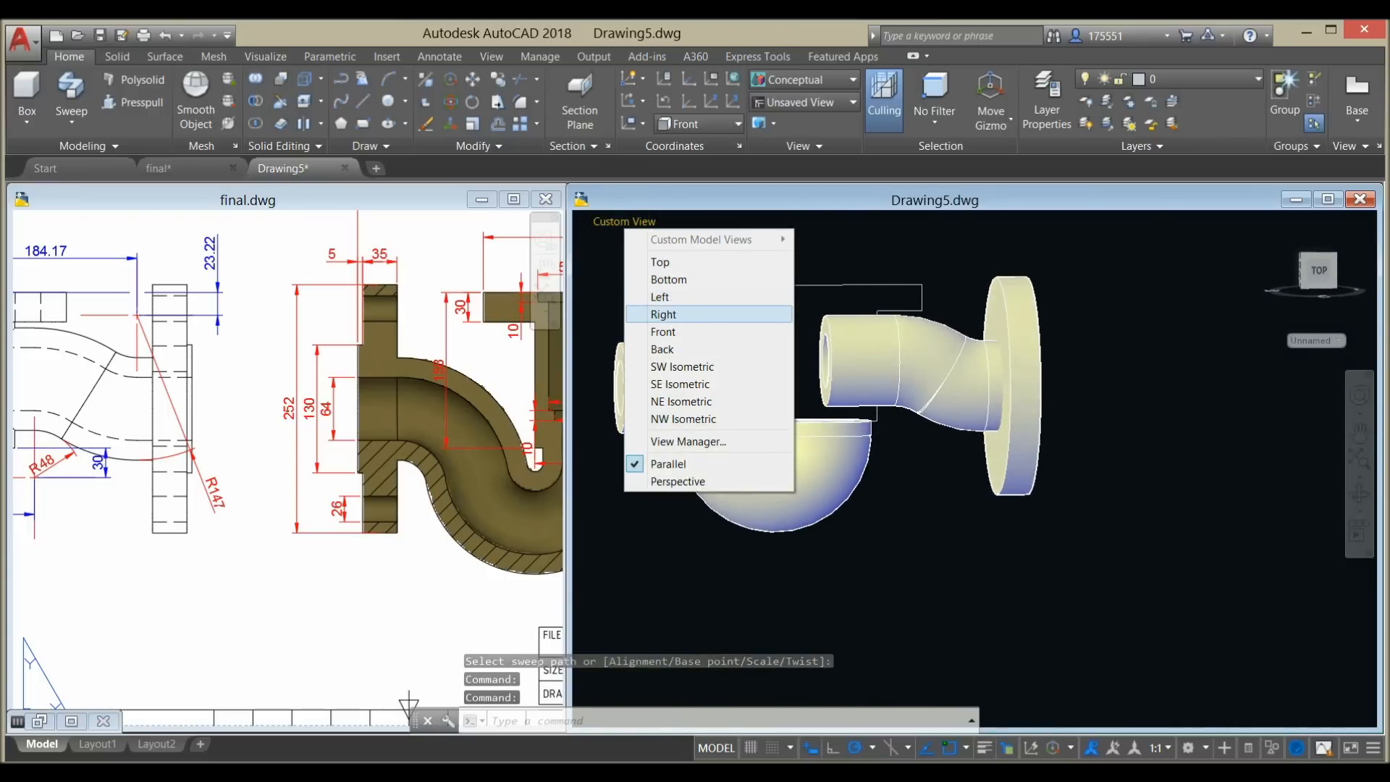
click(664, 332)
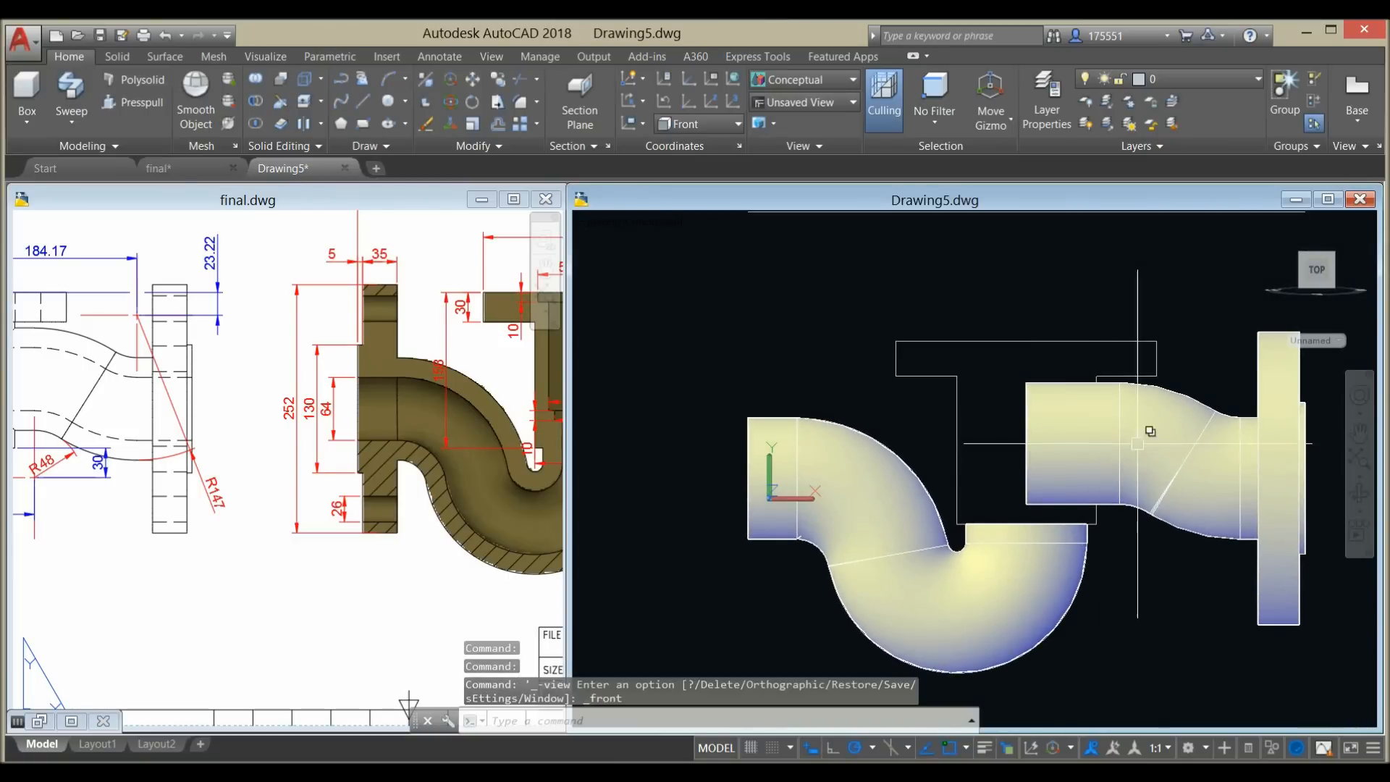
click(934, 474)
key(Escape)
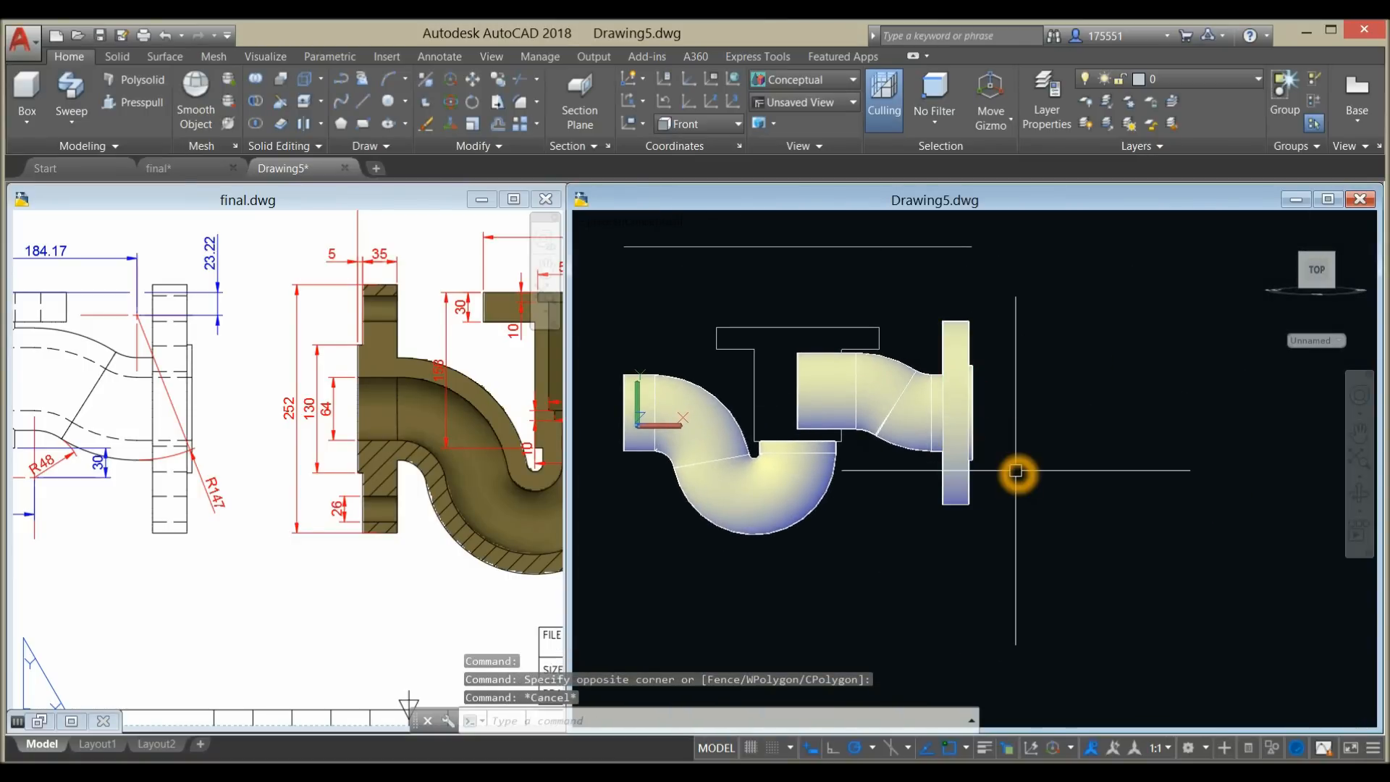
text(mi)
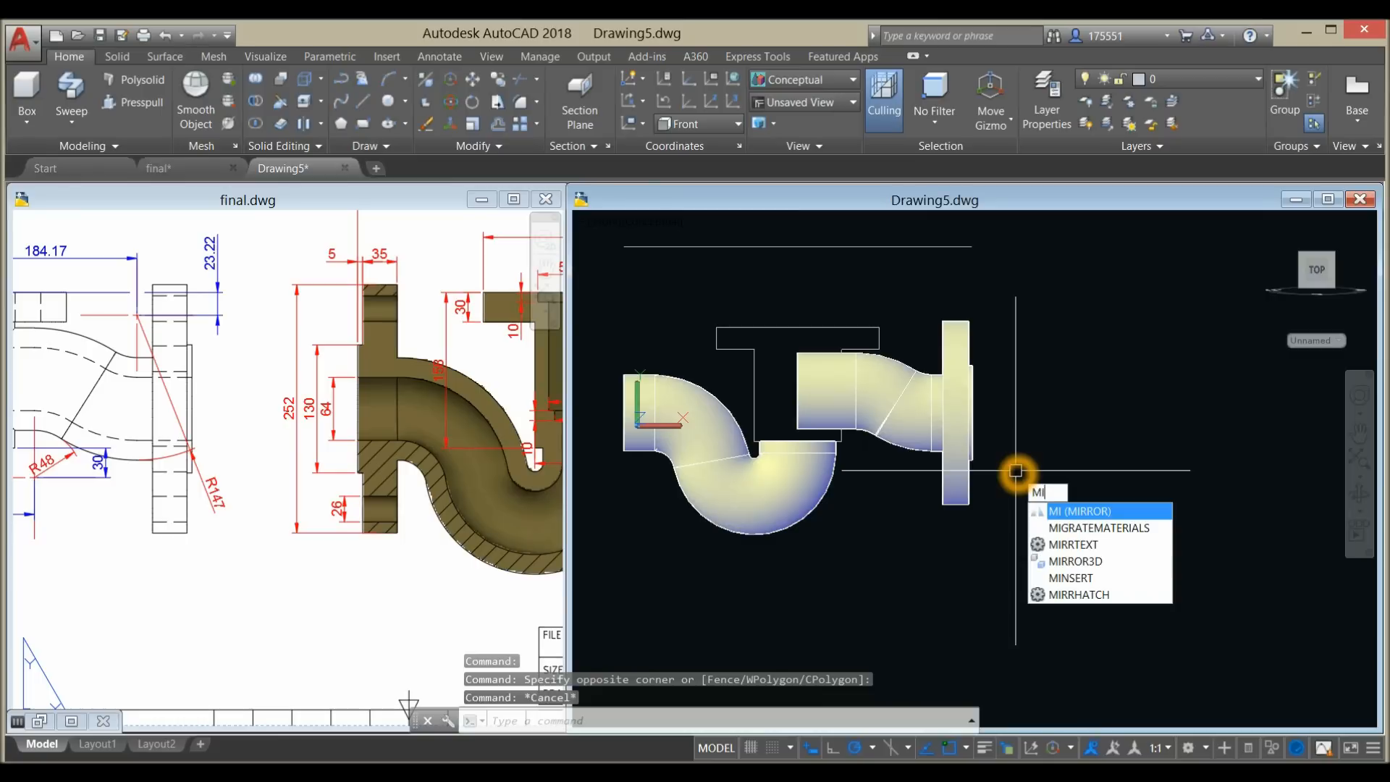
key(Return)
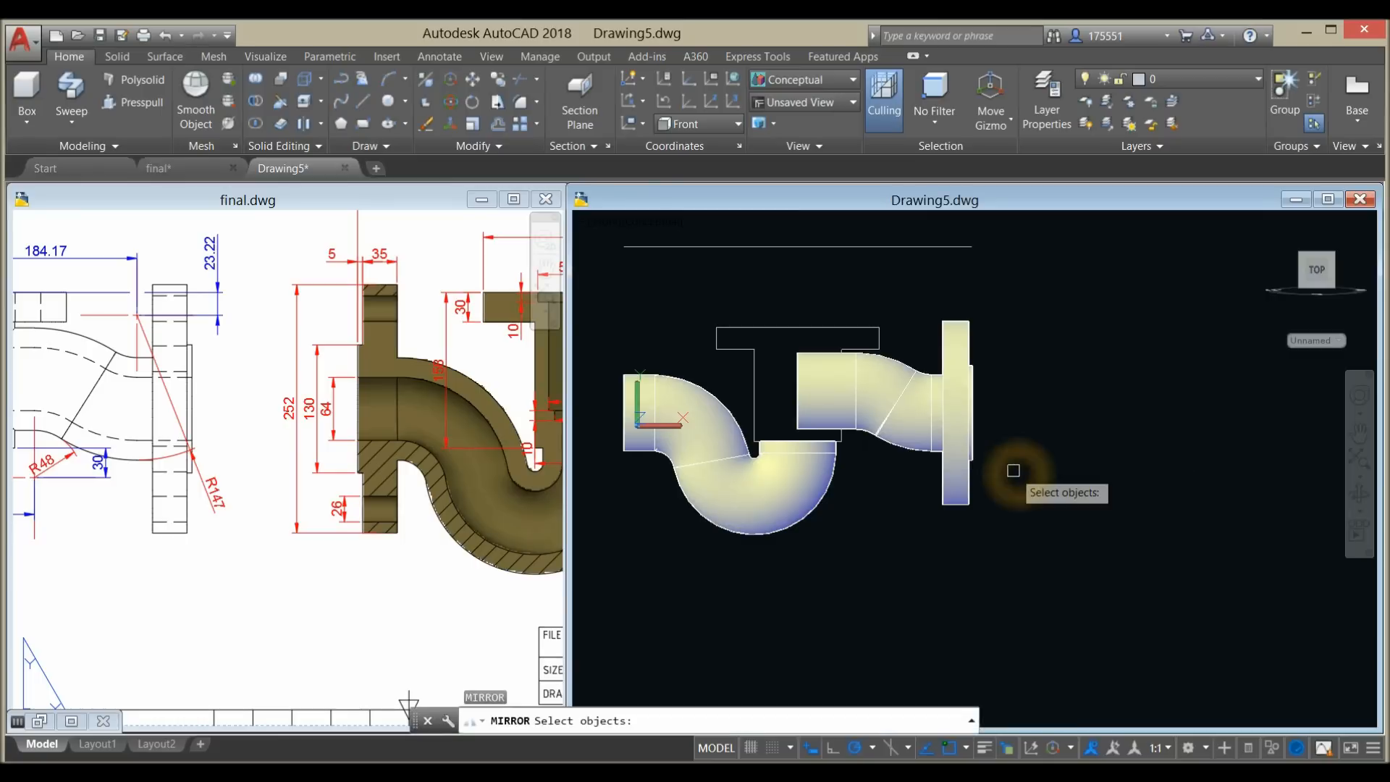
click(971, 488)
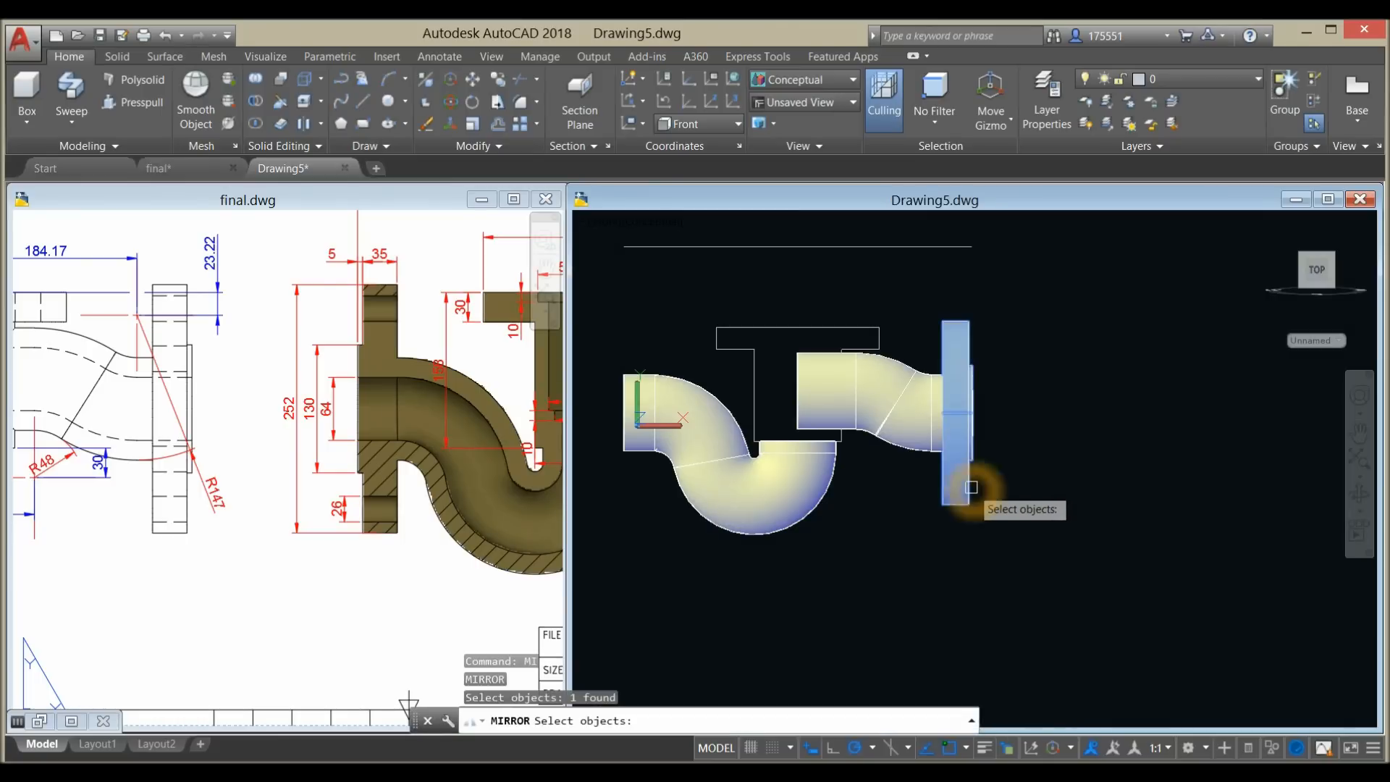
right_click(1017, 434)
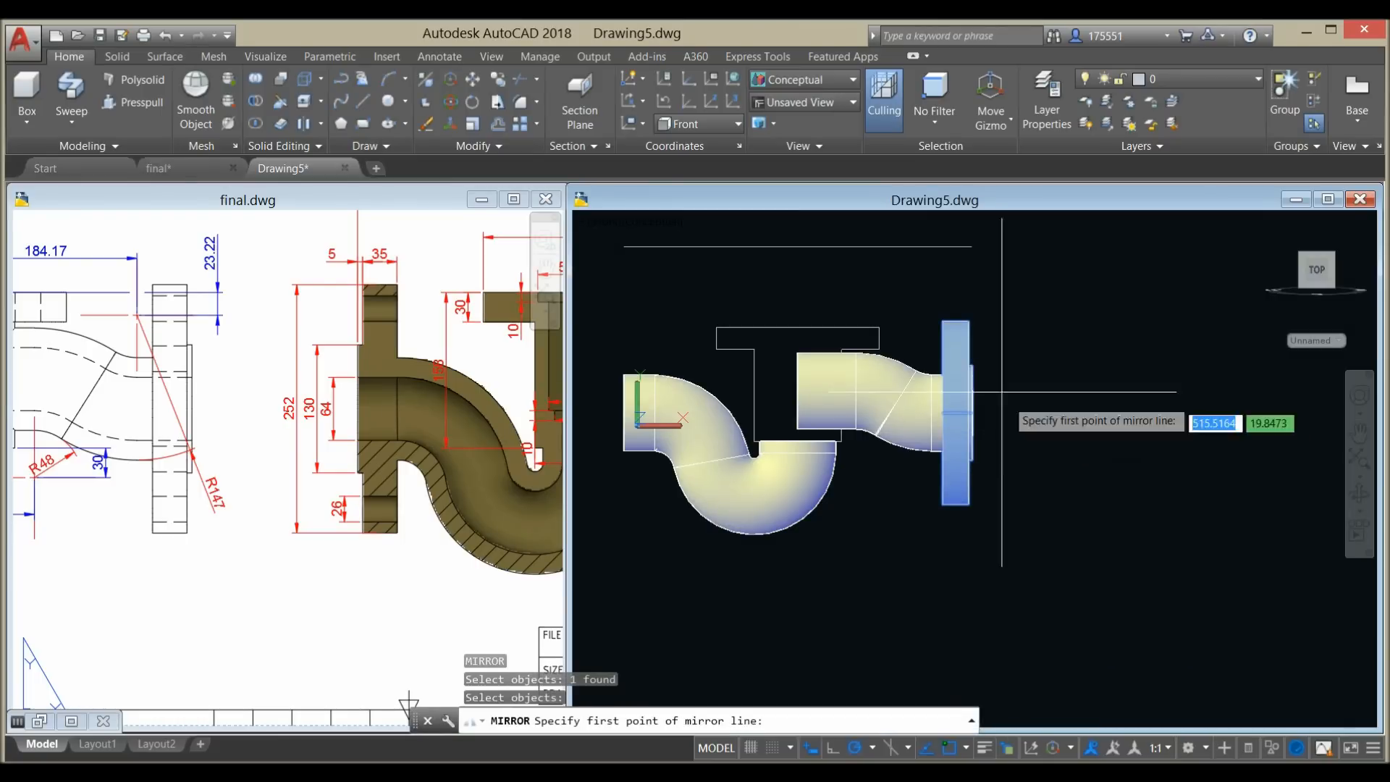
click(801, 330)
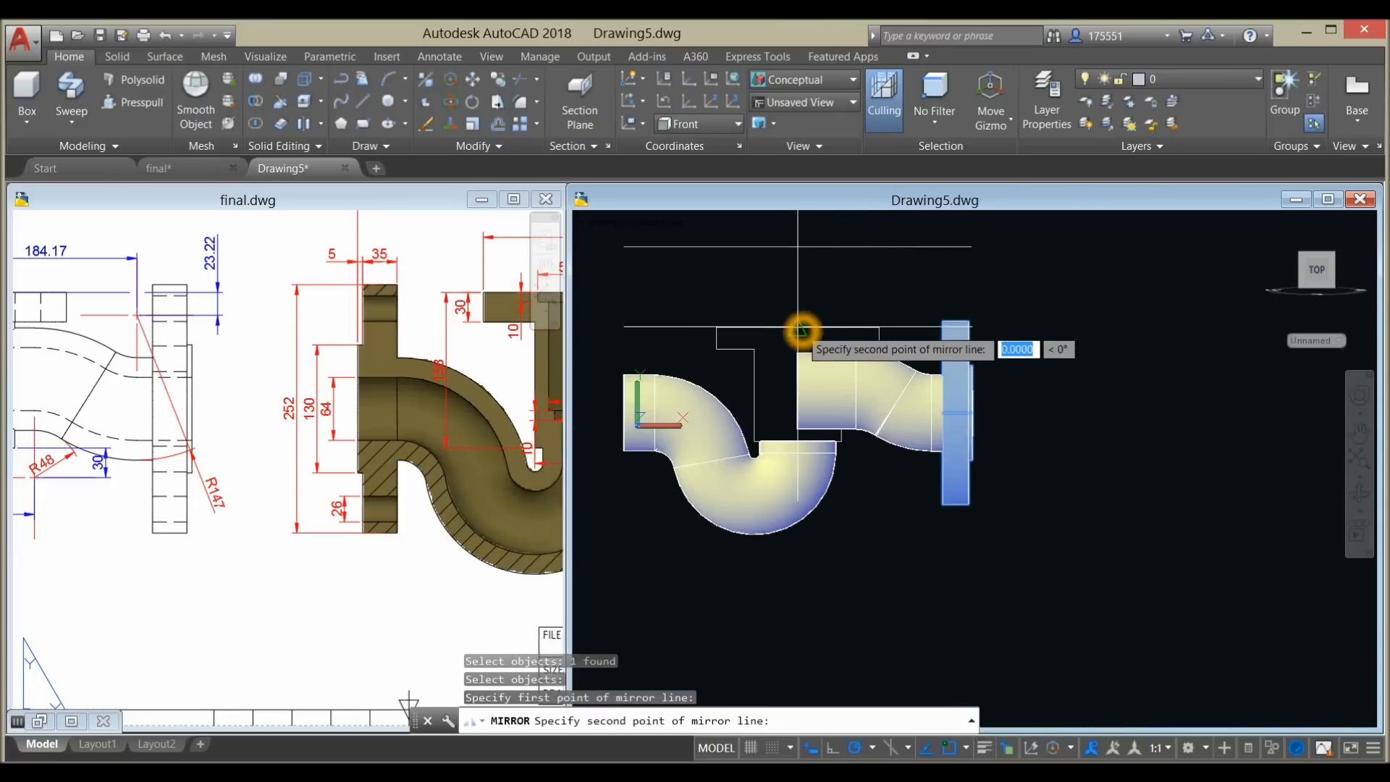
click(798, 252)
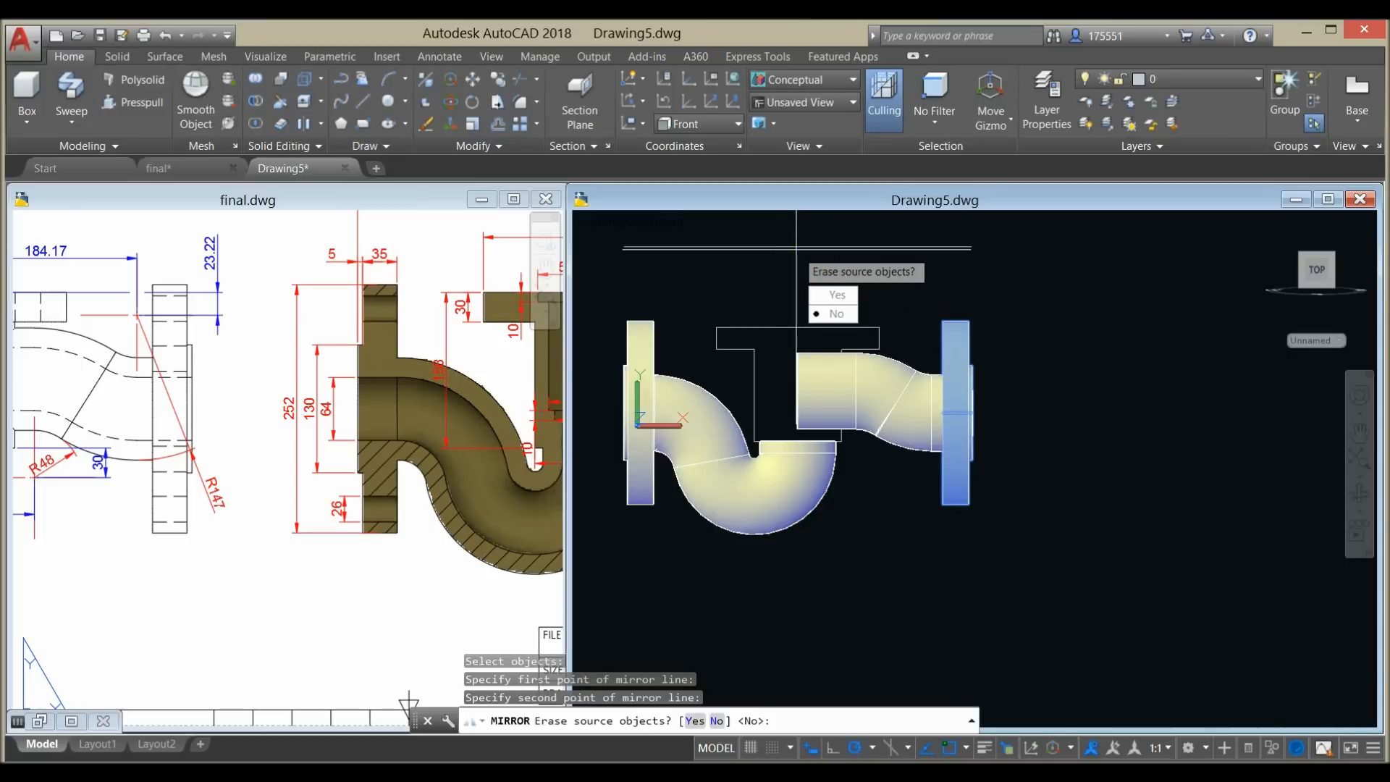
click(838, 313)
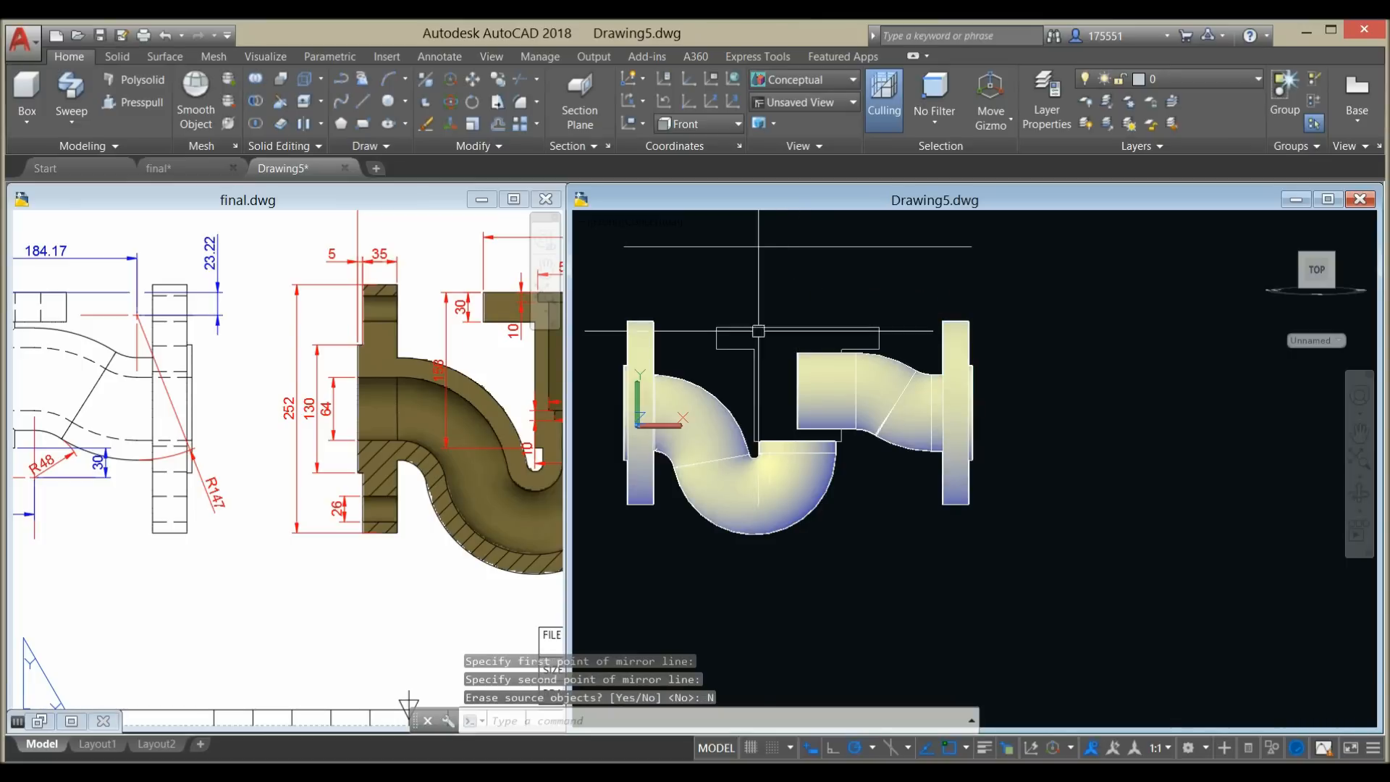
- Assign the inner swept solid of the bent pipe to Layer1
shift+middle_drag(727, 357, 763, 396)
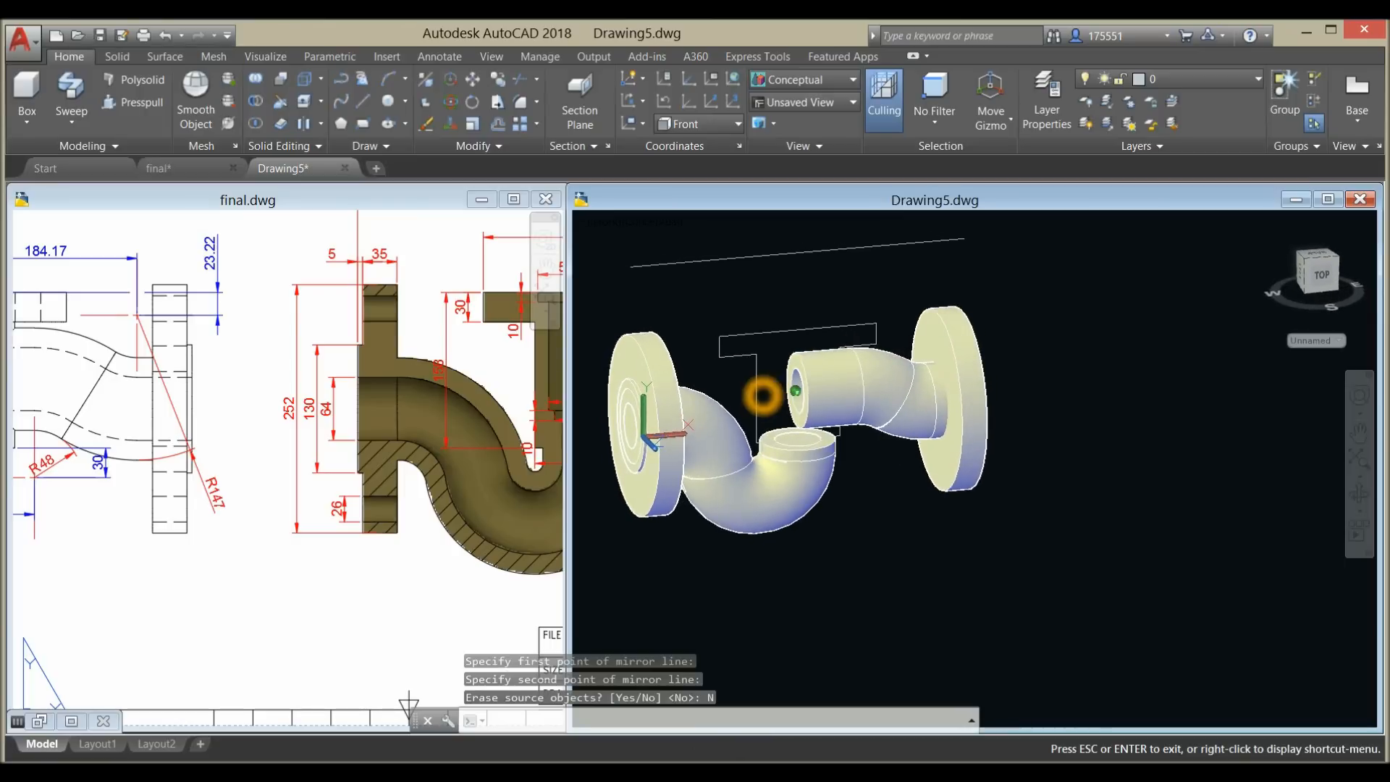
scroll(796, 441, up, 6)
click(796, 426)
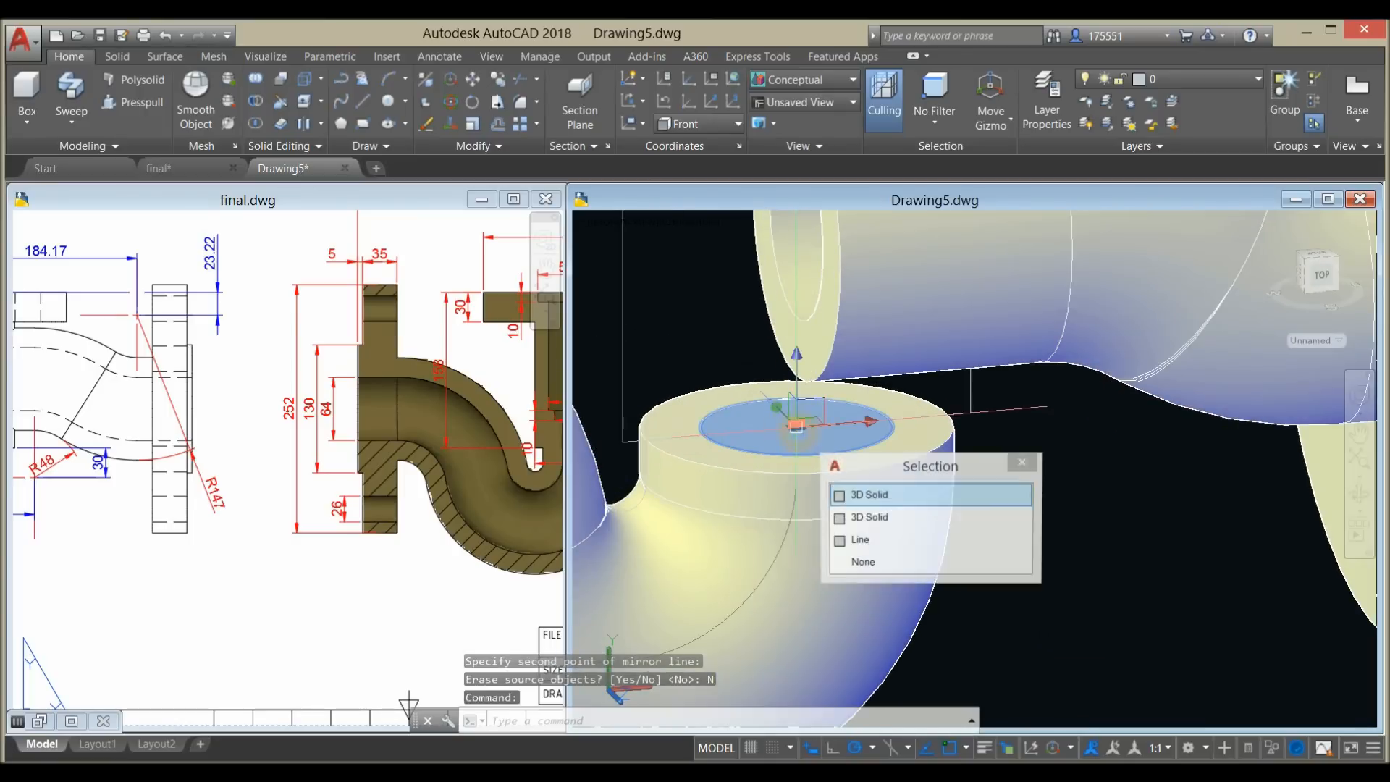
click(1192, 79)
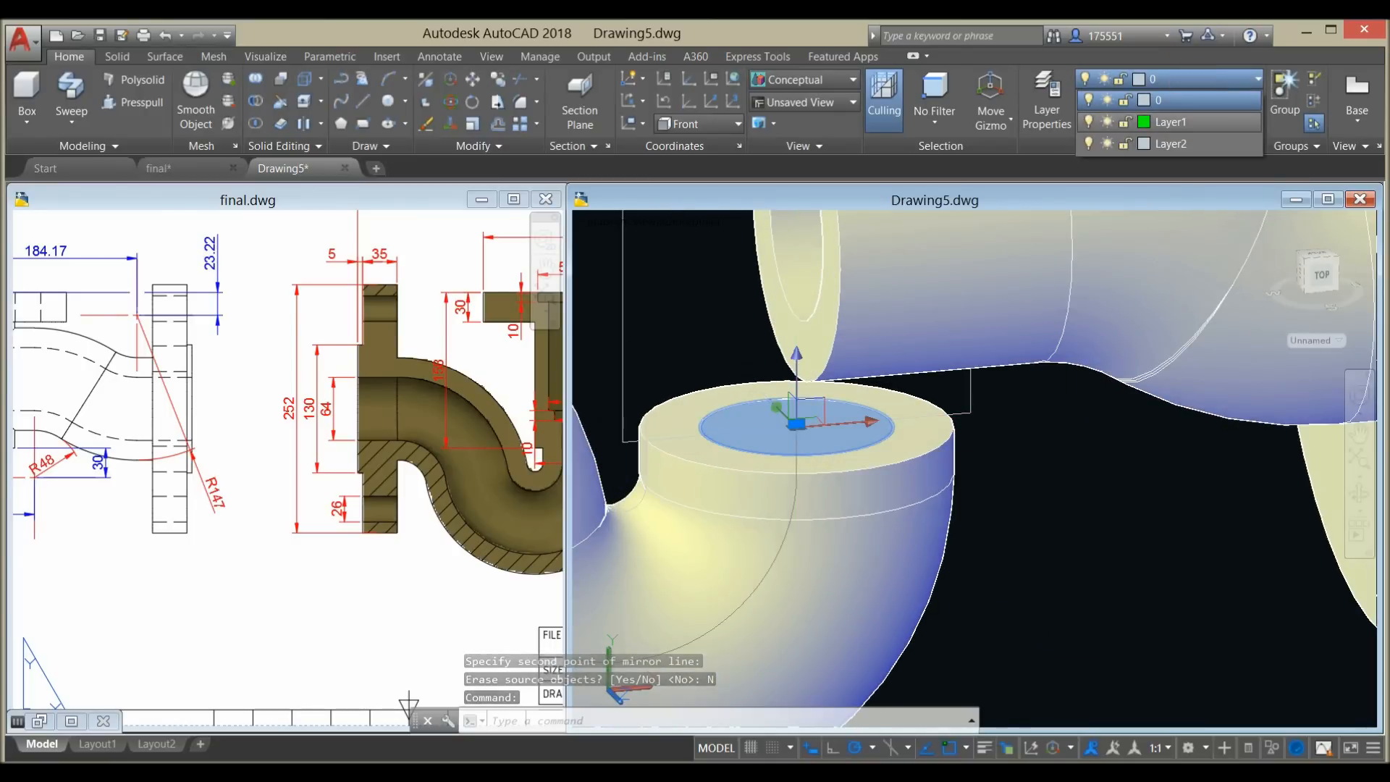
click(1162, 123)
key(Escape)
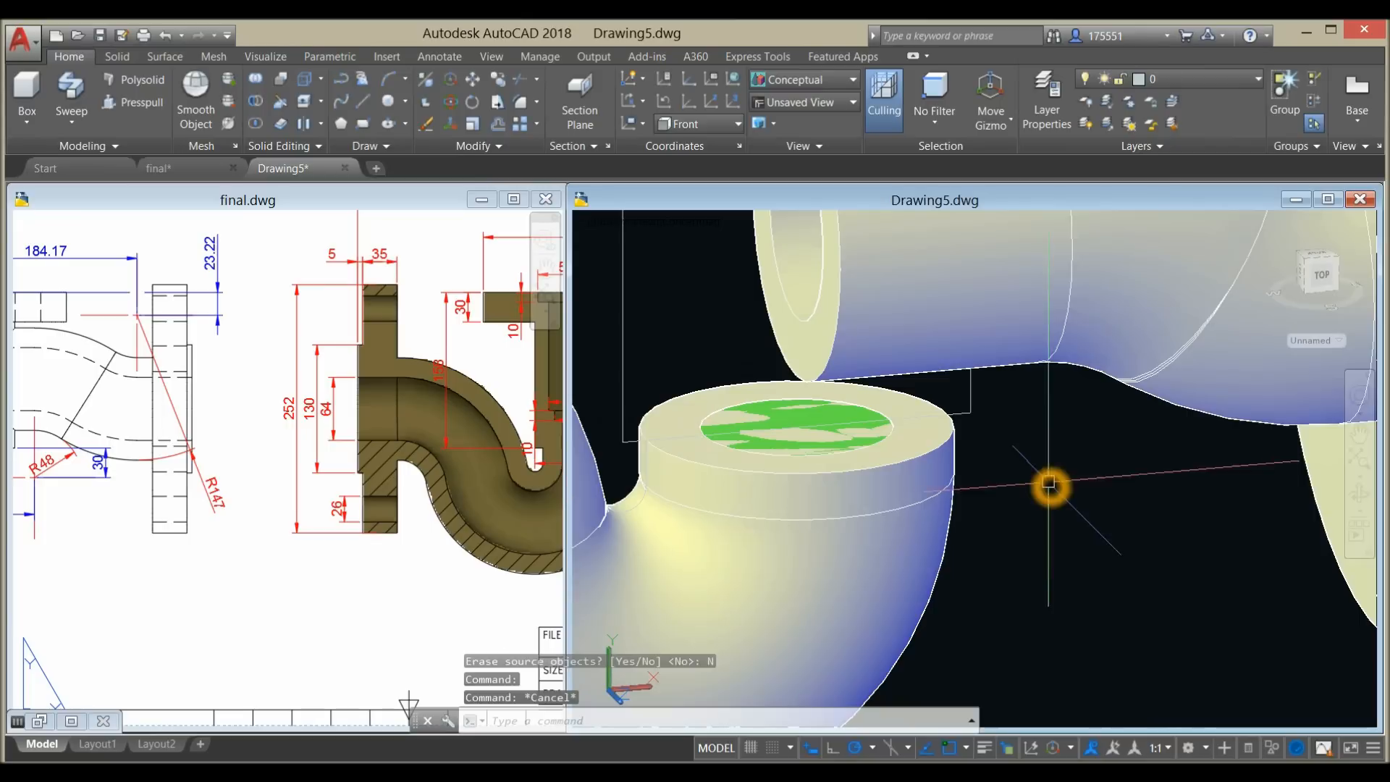
click(787, 428)
key(Escape)
ctrl+click(754, 413)
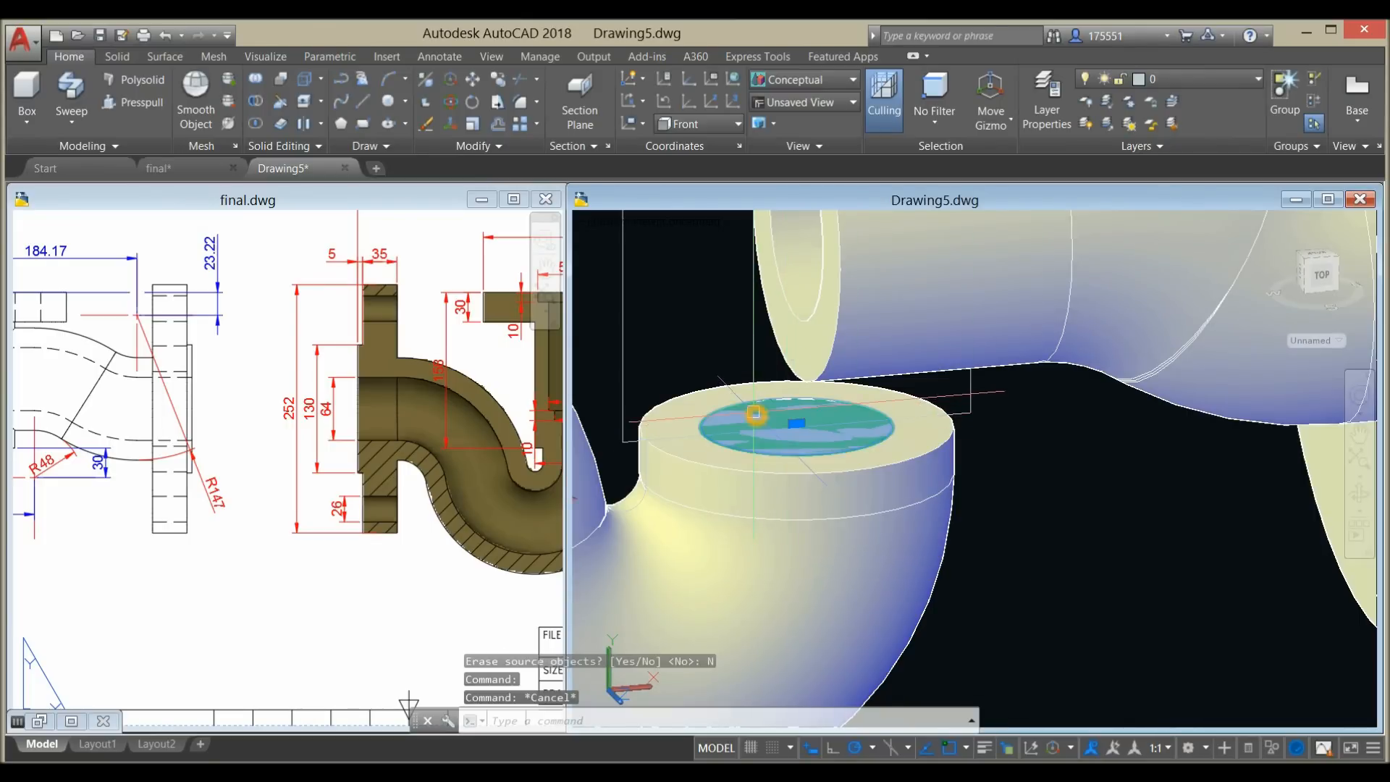
click(978, 439)
click(934, 548)
key(Escape)
- Subtract the inner swept solid from the outer bent pipe to hollow it out
scroll(975, 512, down, 2)
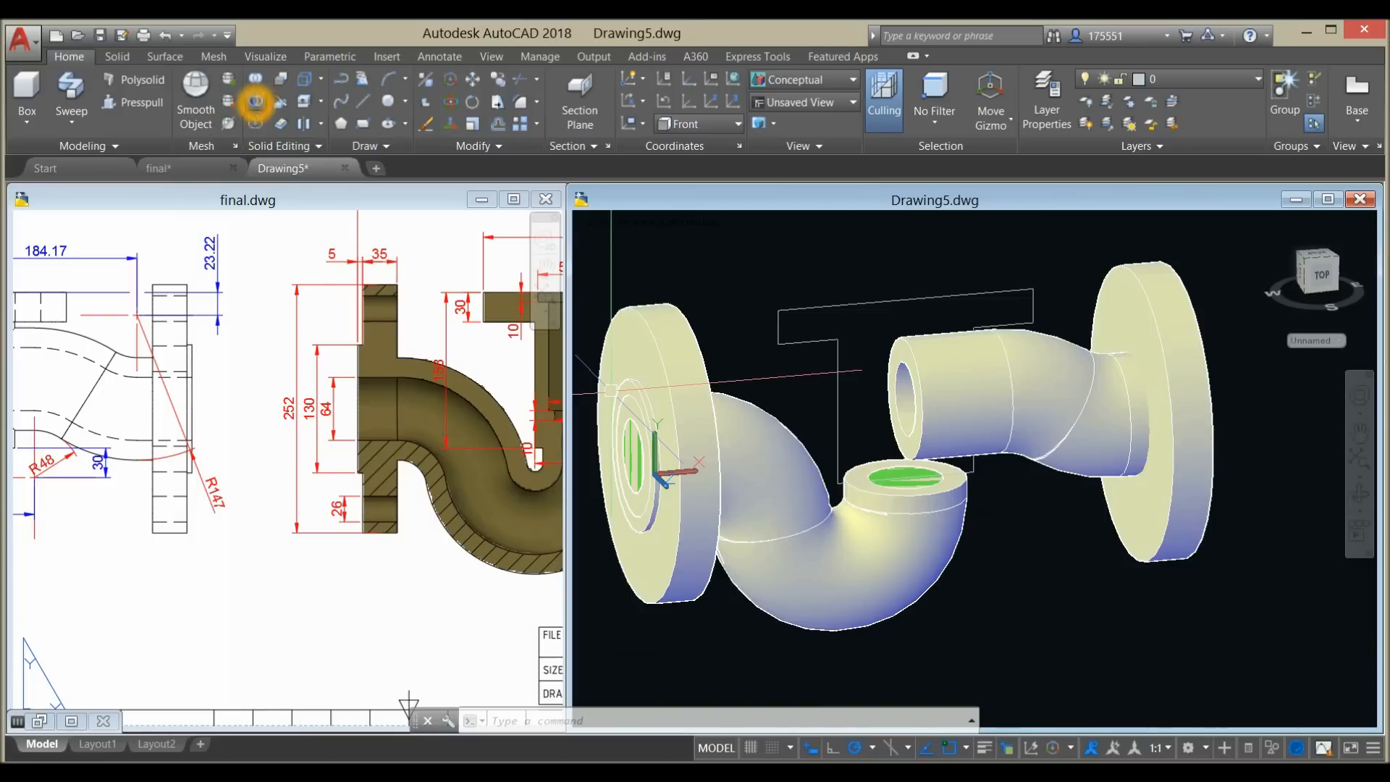
click(256, 102)
click(790, 417)
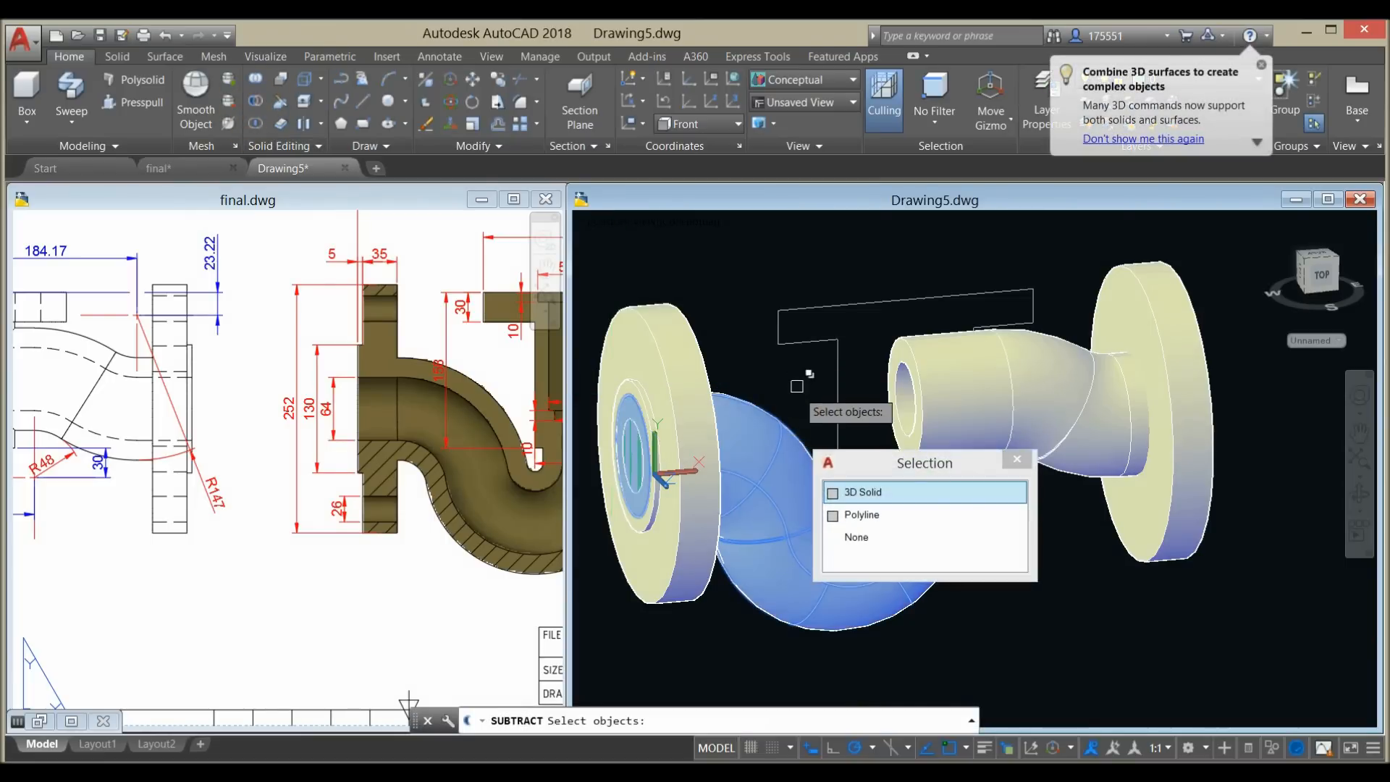
right_click(797, 376)
right_click(797, 376)
scroll(933, 471, up, 5)
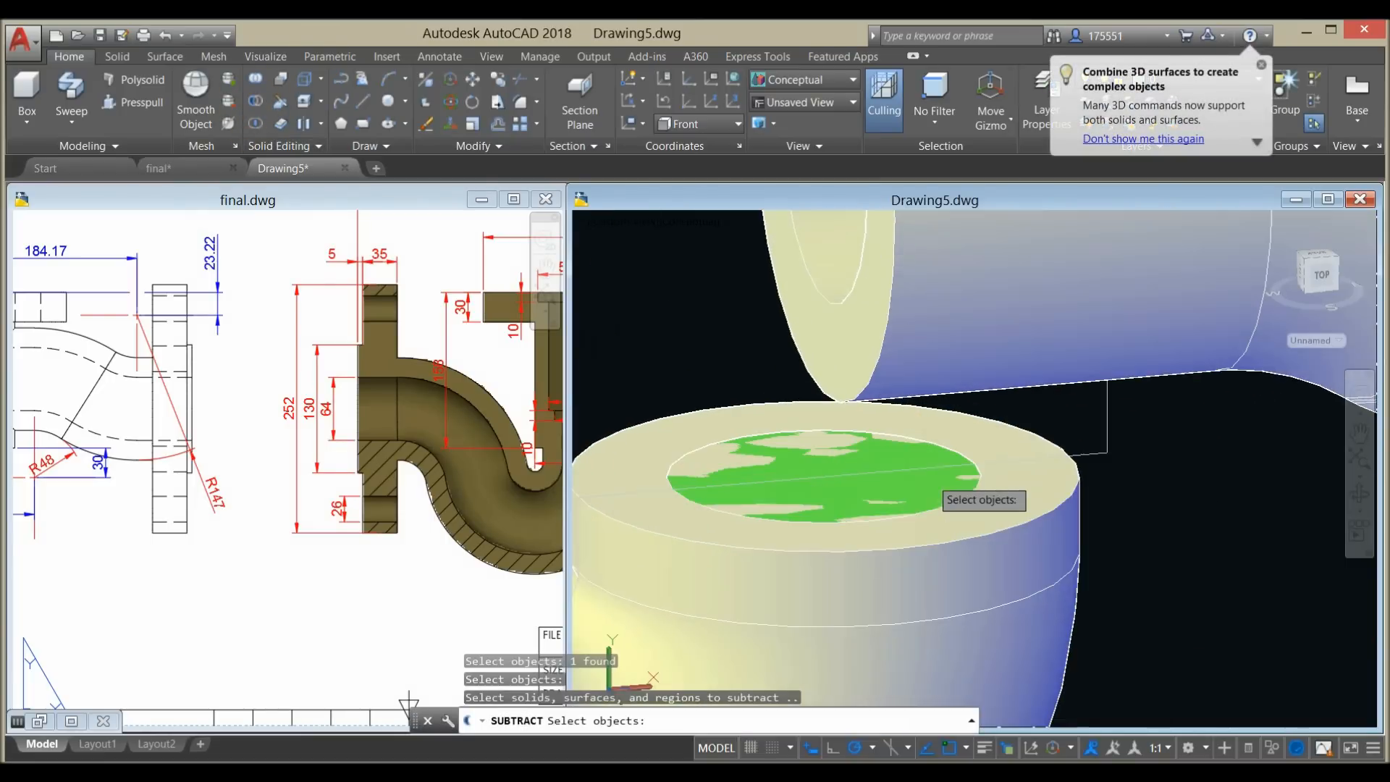
click(866, 452)
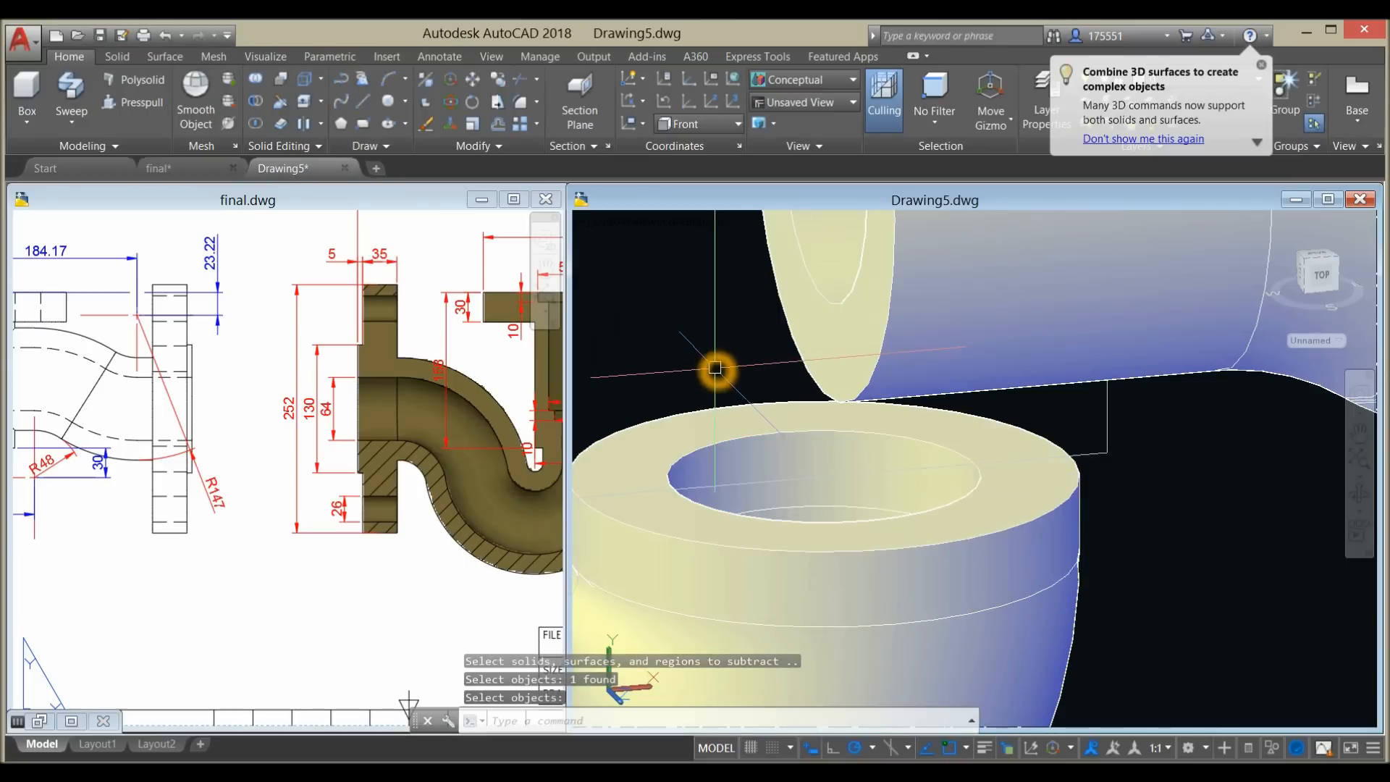
scroll(716, 368, down, 5)
shift+middle_drag(715, 367, 899, 433)
key(Return)
- Review the complete section view in final.dwg, and return Drawing5 to the Front view framed on the T-shaped outline
click(488, 574)
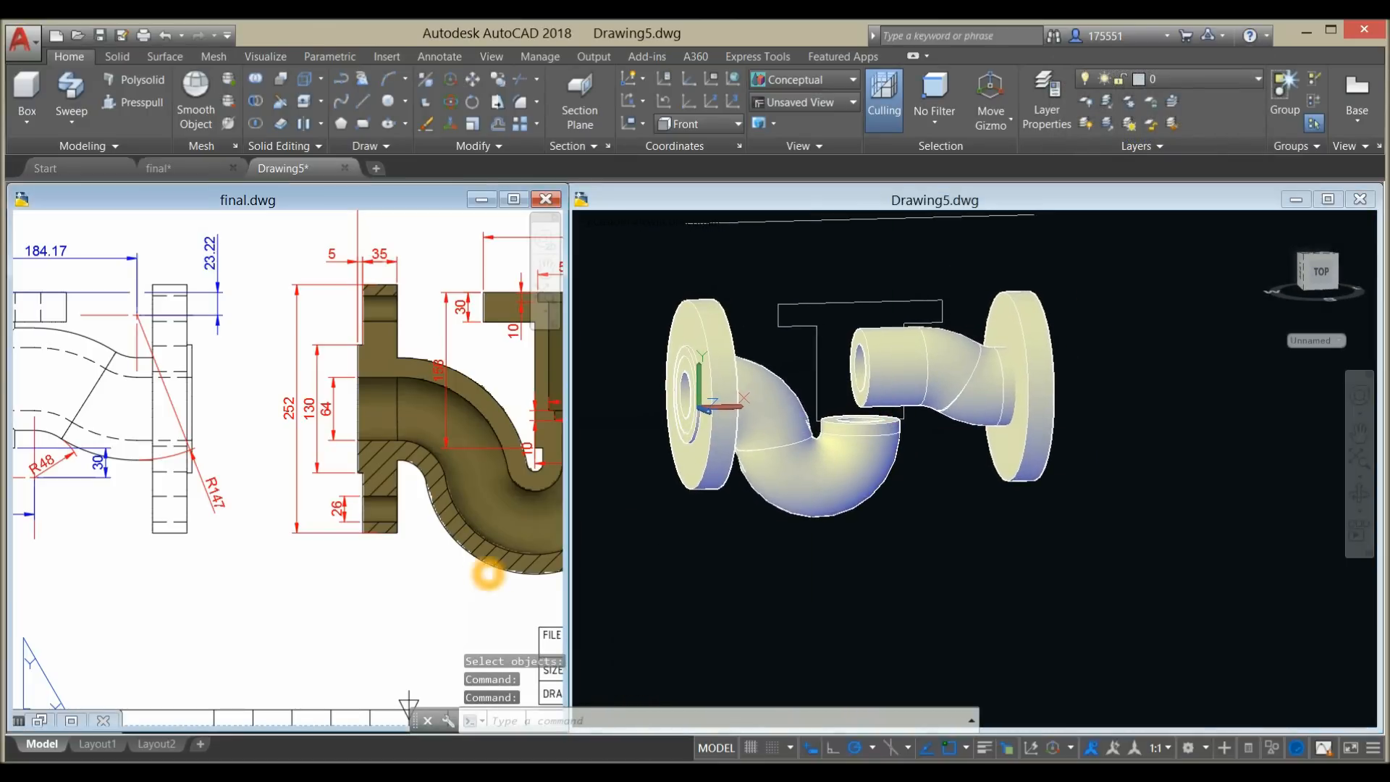
scroll(481, 558, down, 5)
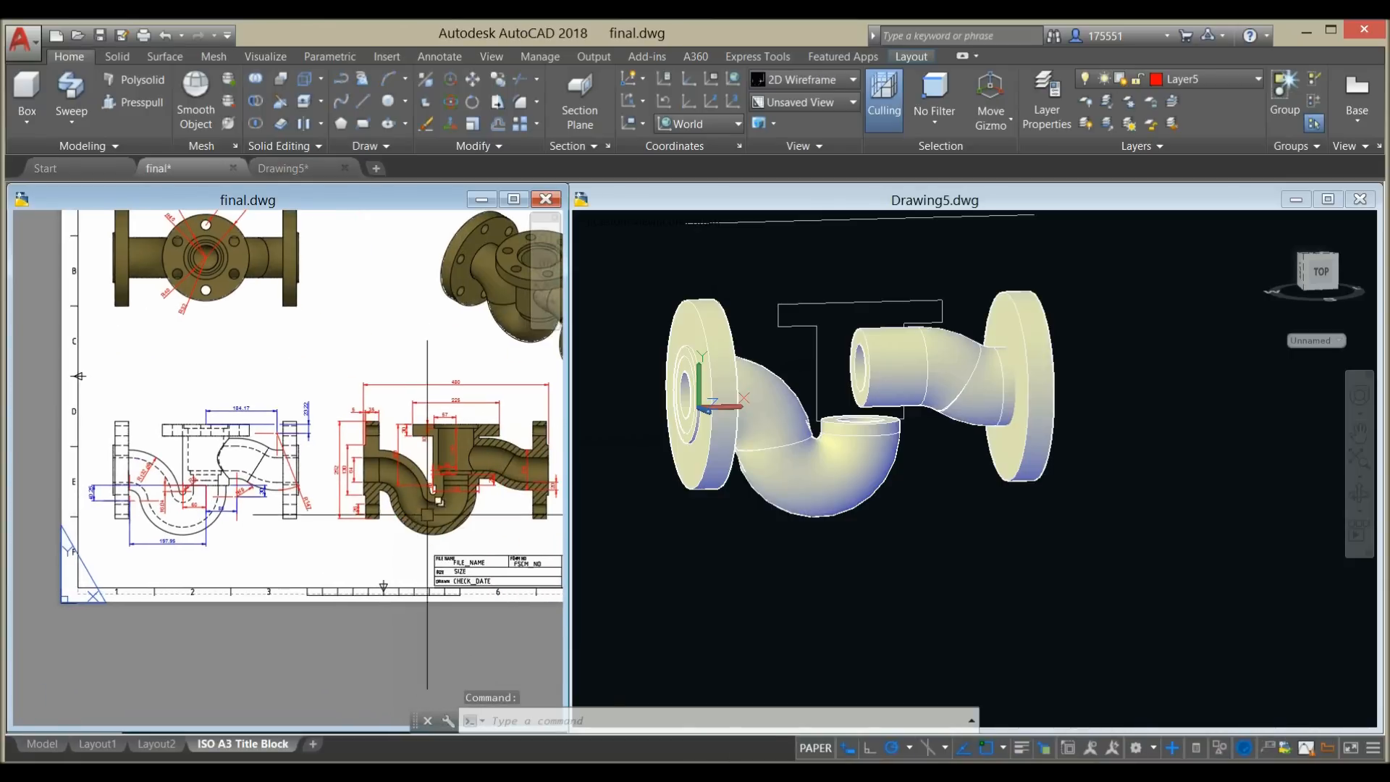
click(823, 332)
click(803, 304)
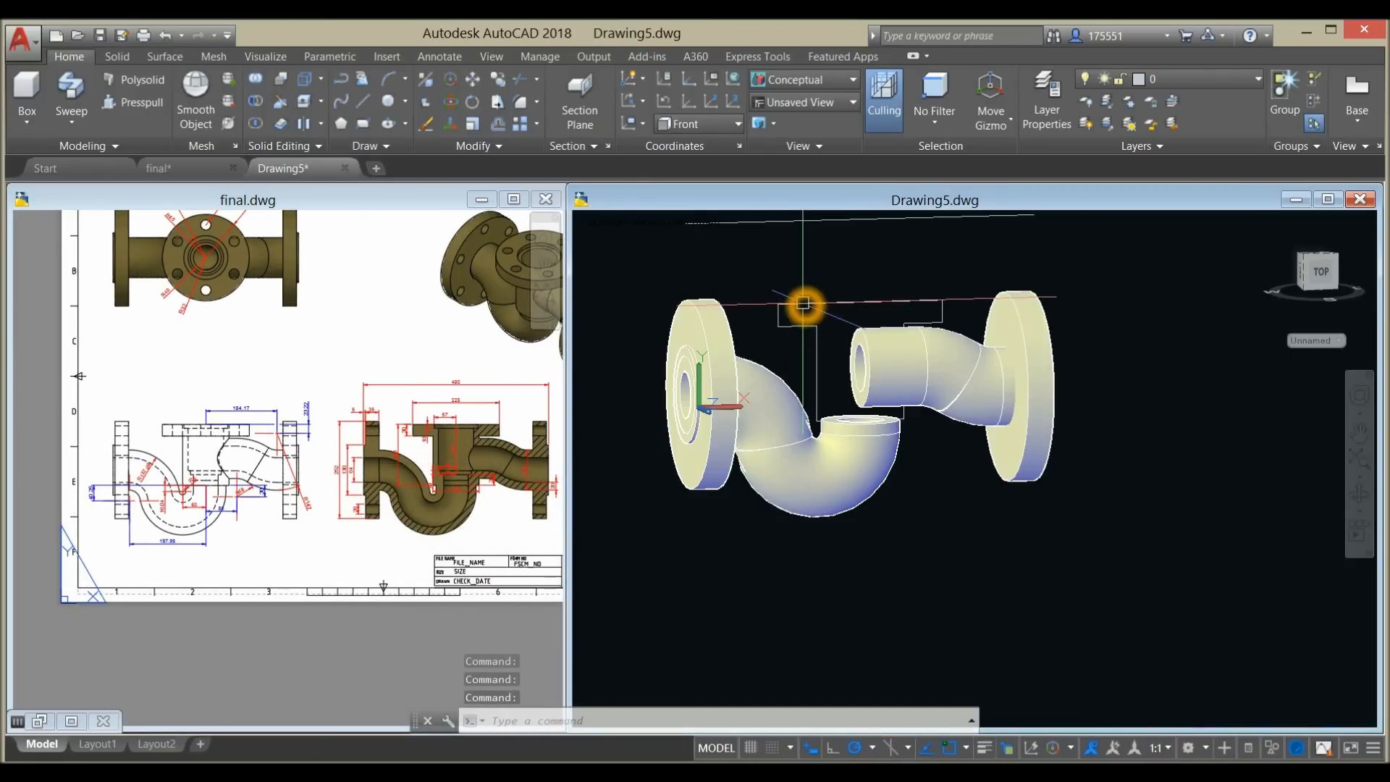
key(Escape)
shift+middle_drag(777, 317, 724, 316)
click(627, 226)
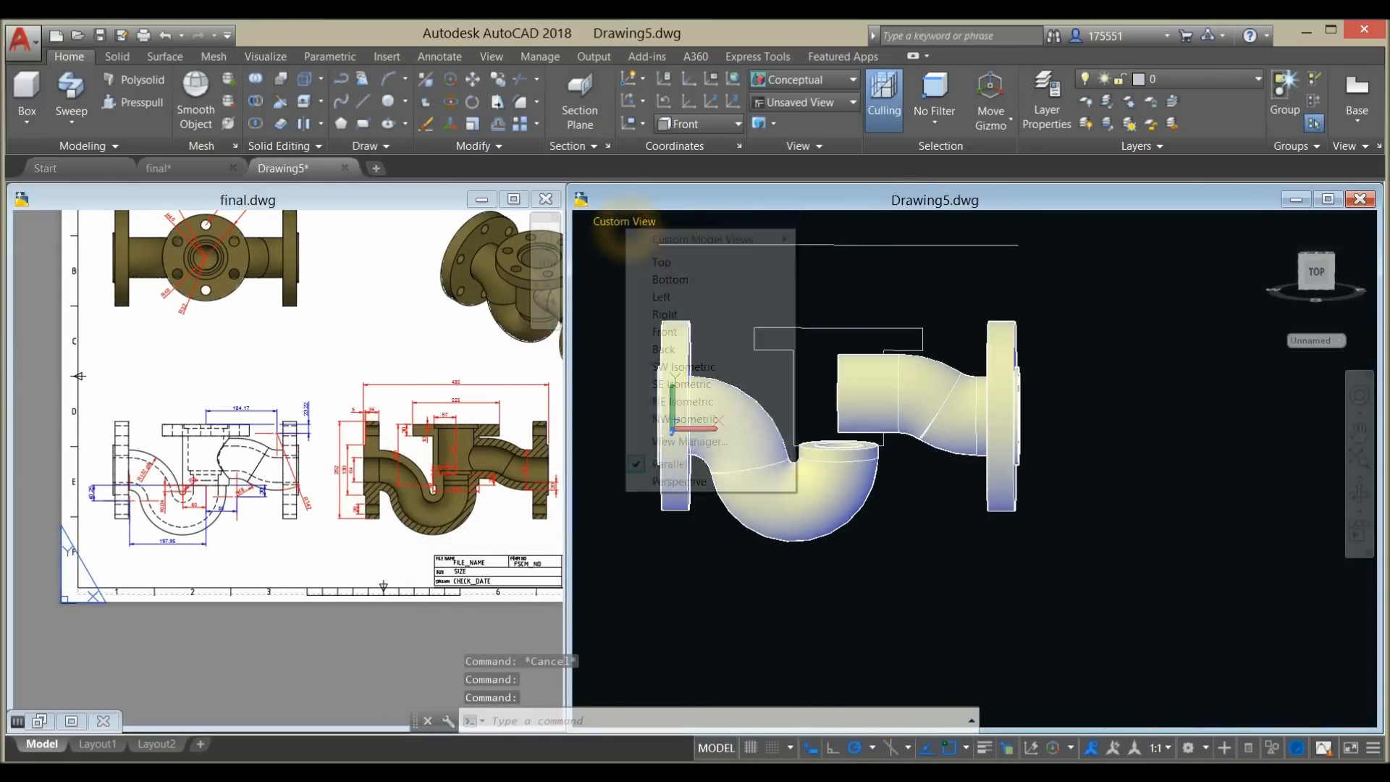
click(664, 332)
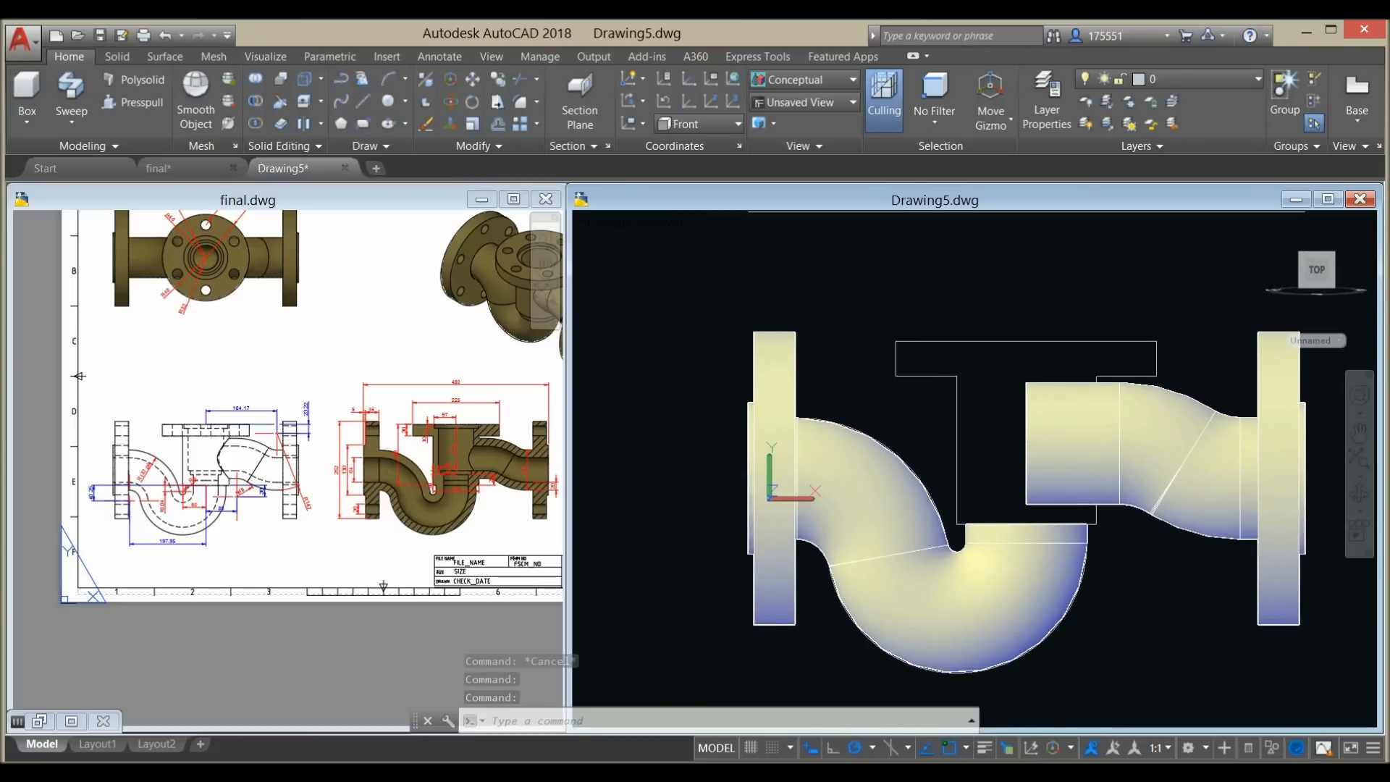
middle_drag(900, 323, 766, 337)
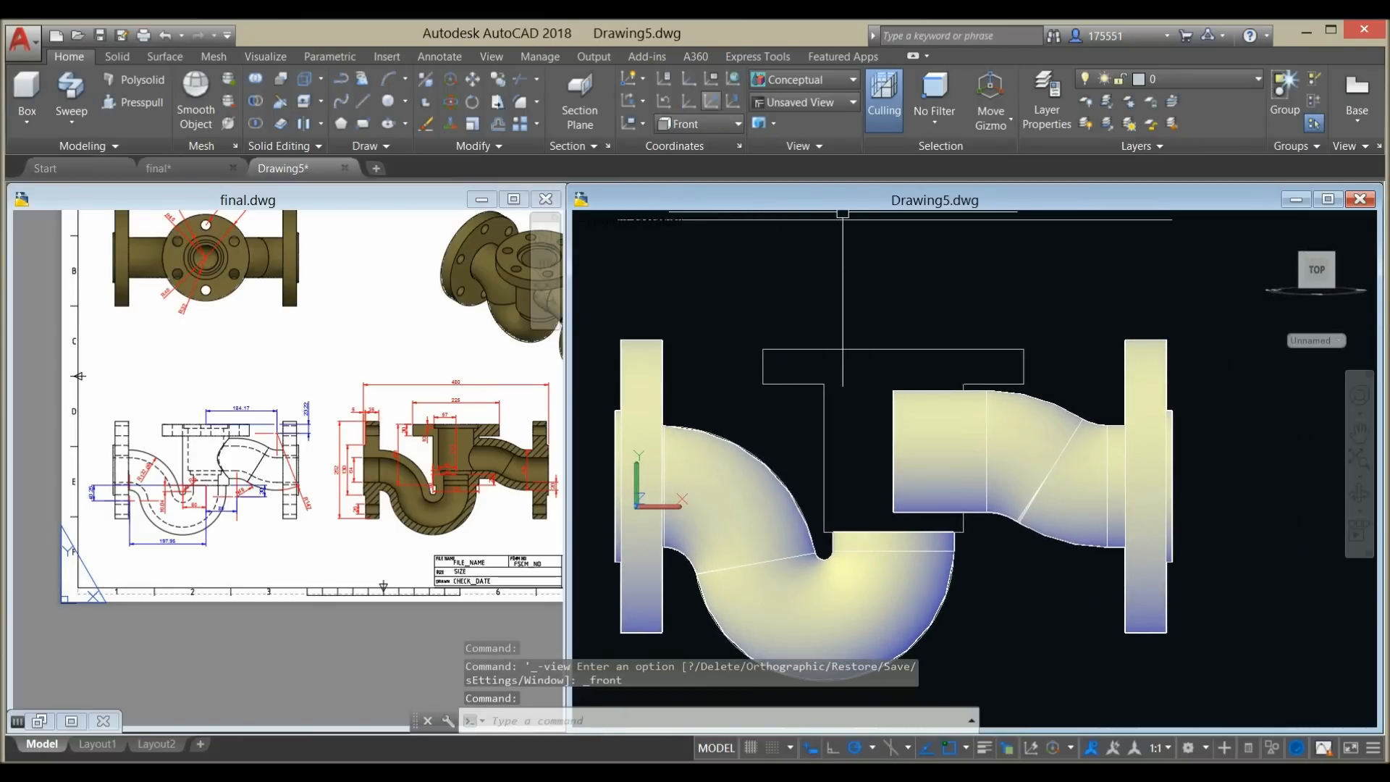
- Redefine the UCS by origin and Z-axis point, placing it beside the fitting with Z pointing vertically upward
click(711, 103)
scroll(687, 300, down, 1)
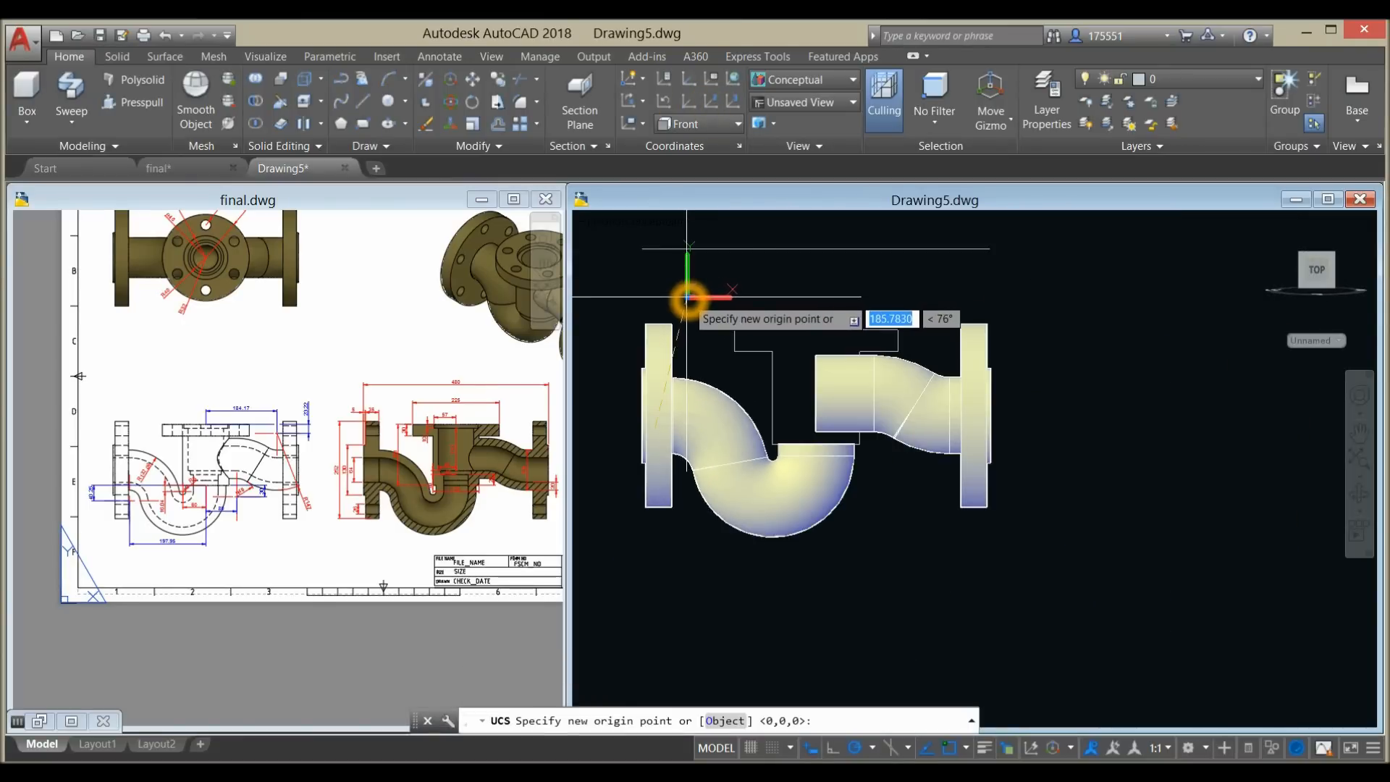
click(1071, 350)
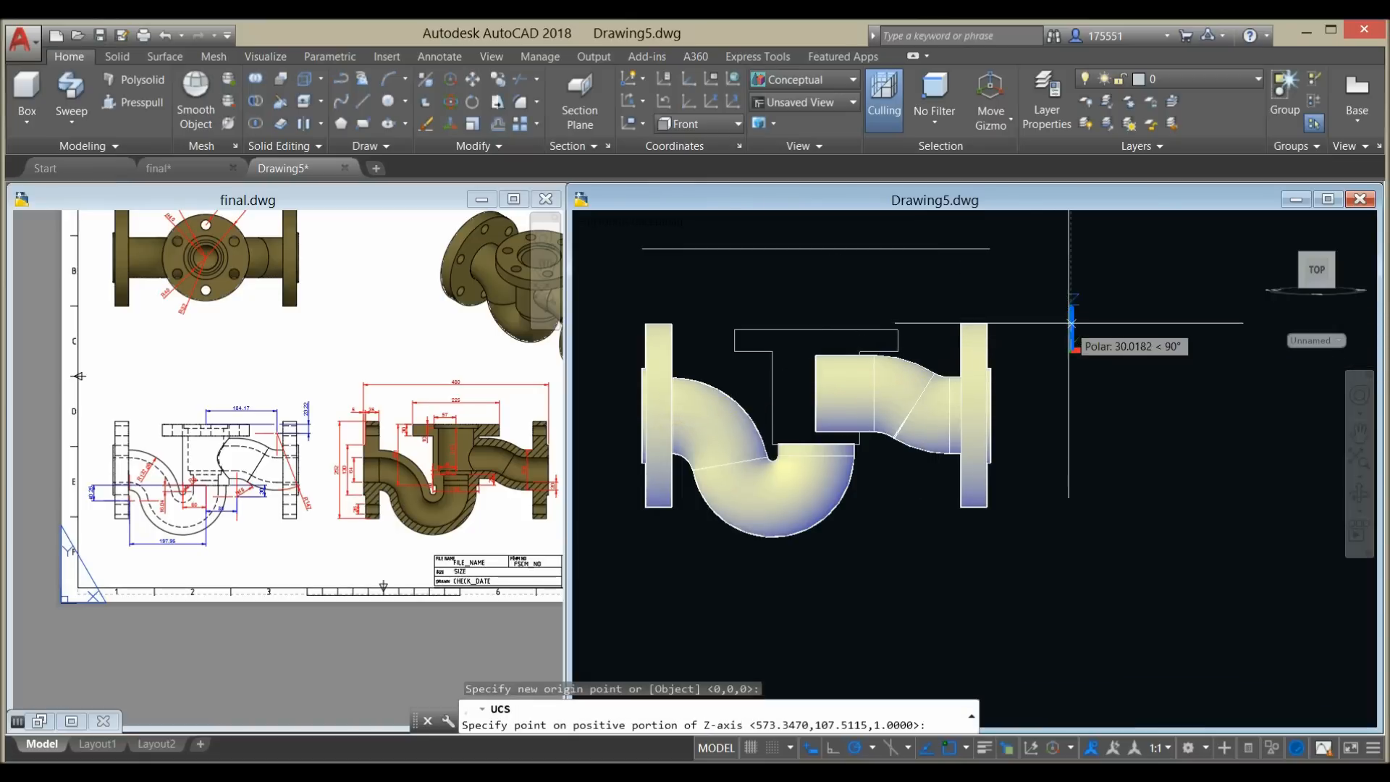
click(1071, 258)
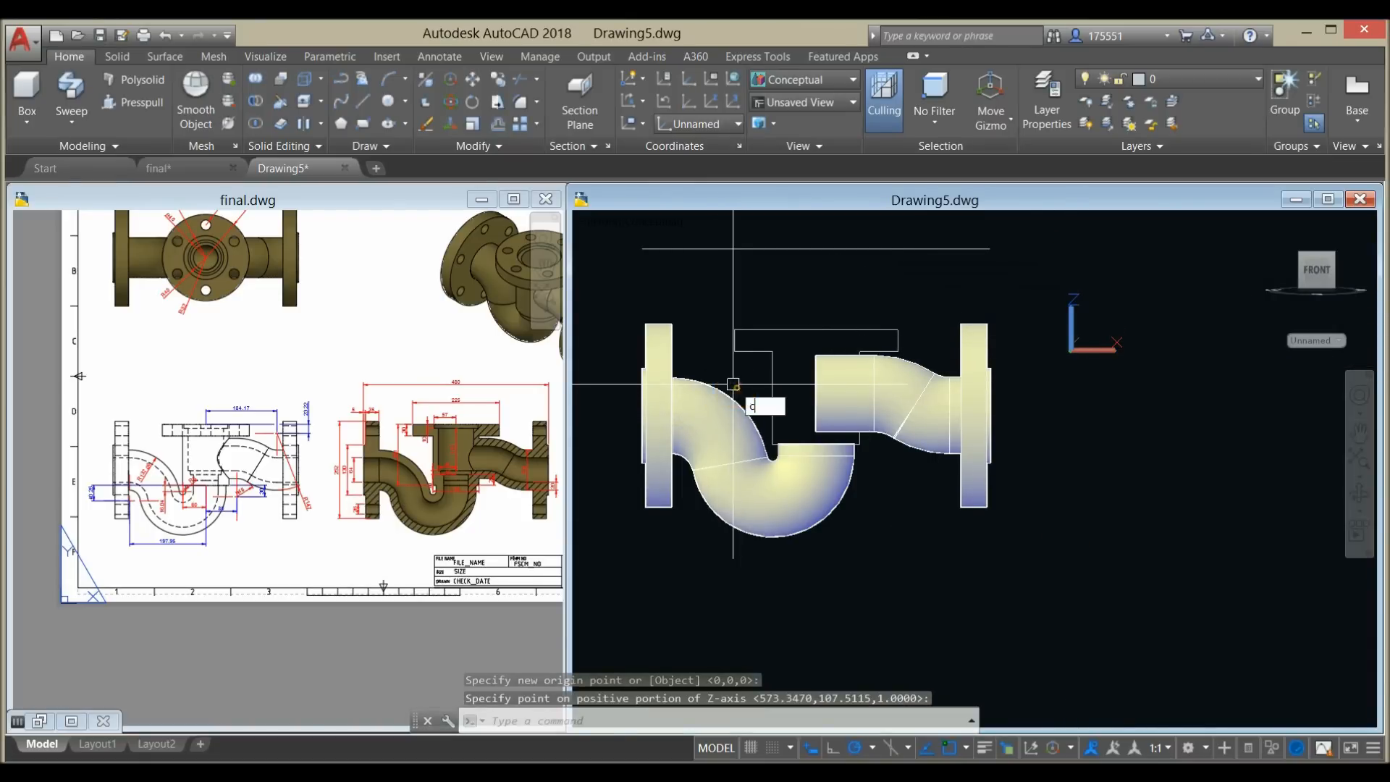
- Draw a circle centred on the midpoint of the T-shaped outline's upper edge, with its radius reaching that edge's end
text(c)
key(Return)
click(824, 334)
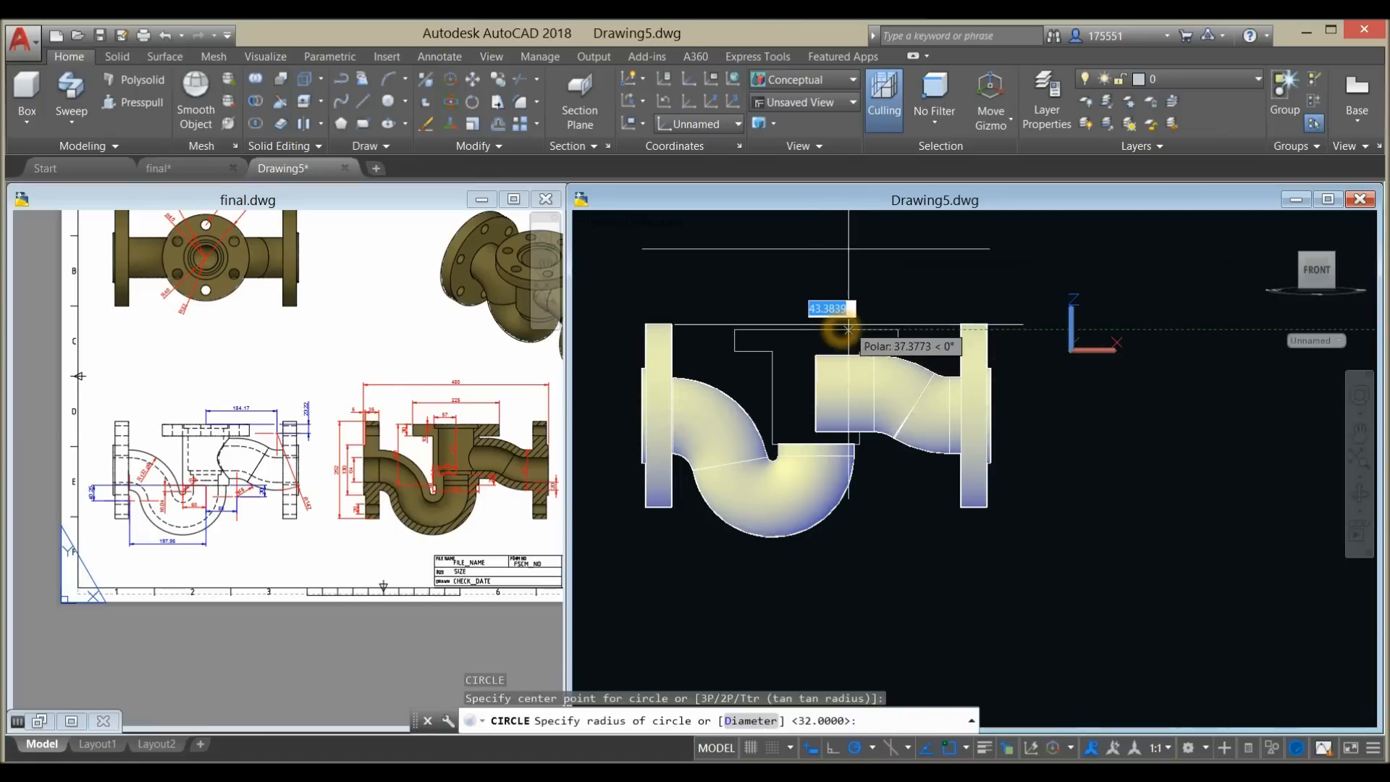
click(898, 331)
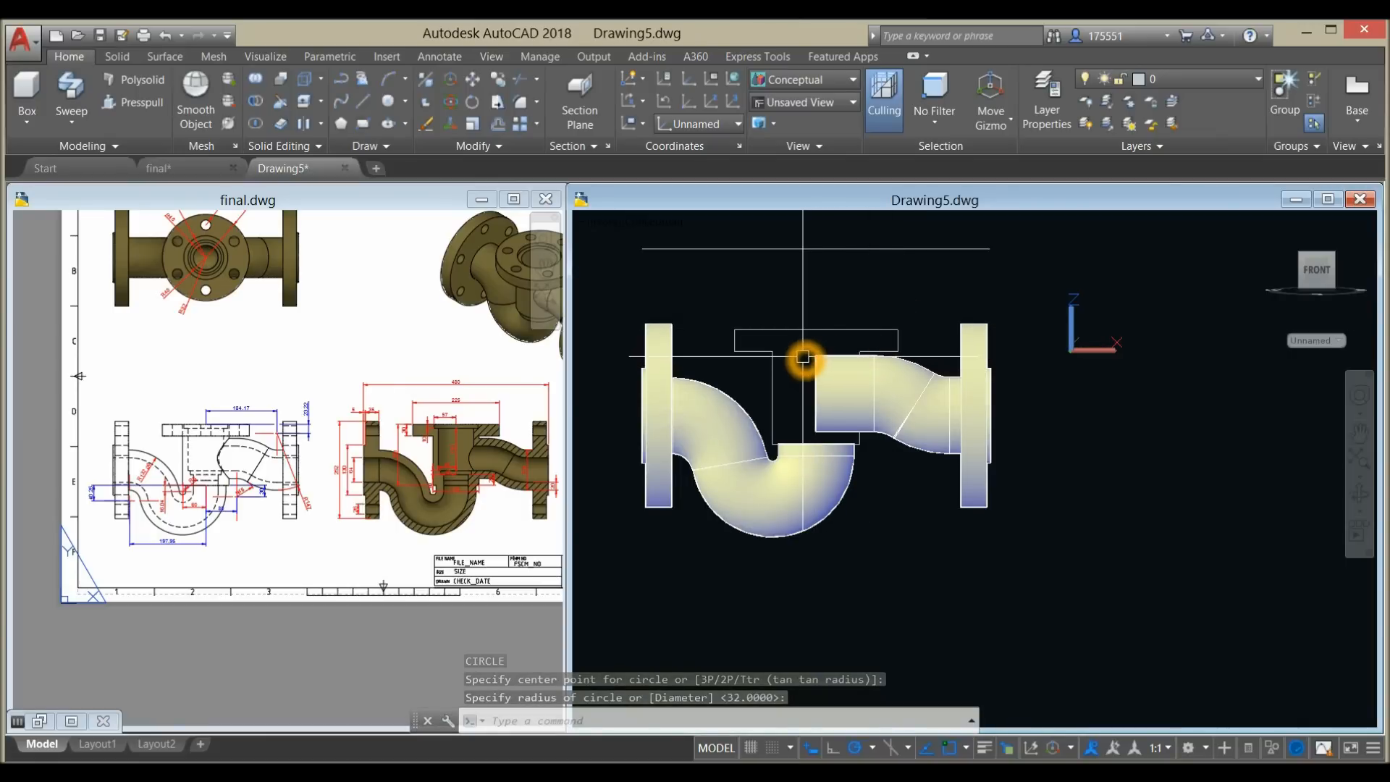
- Extrude the upper circle 30 mm downward to the lower corner of the T-shaped outline's wide part
shift+middle_drag(803, 357, 848, 393)
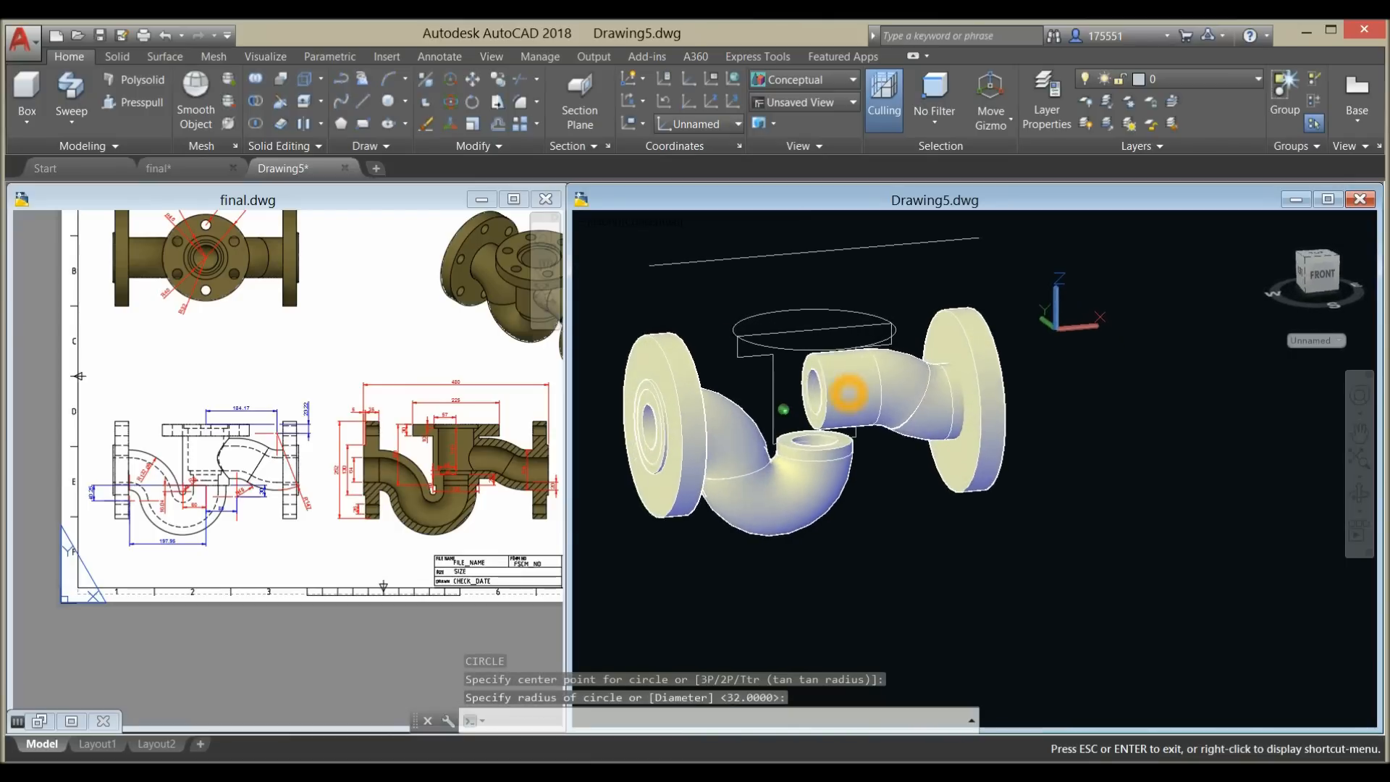
click(799, 346)
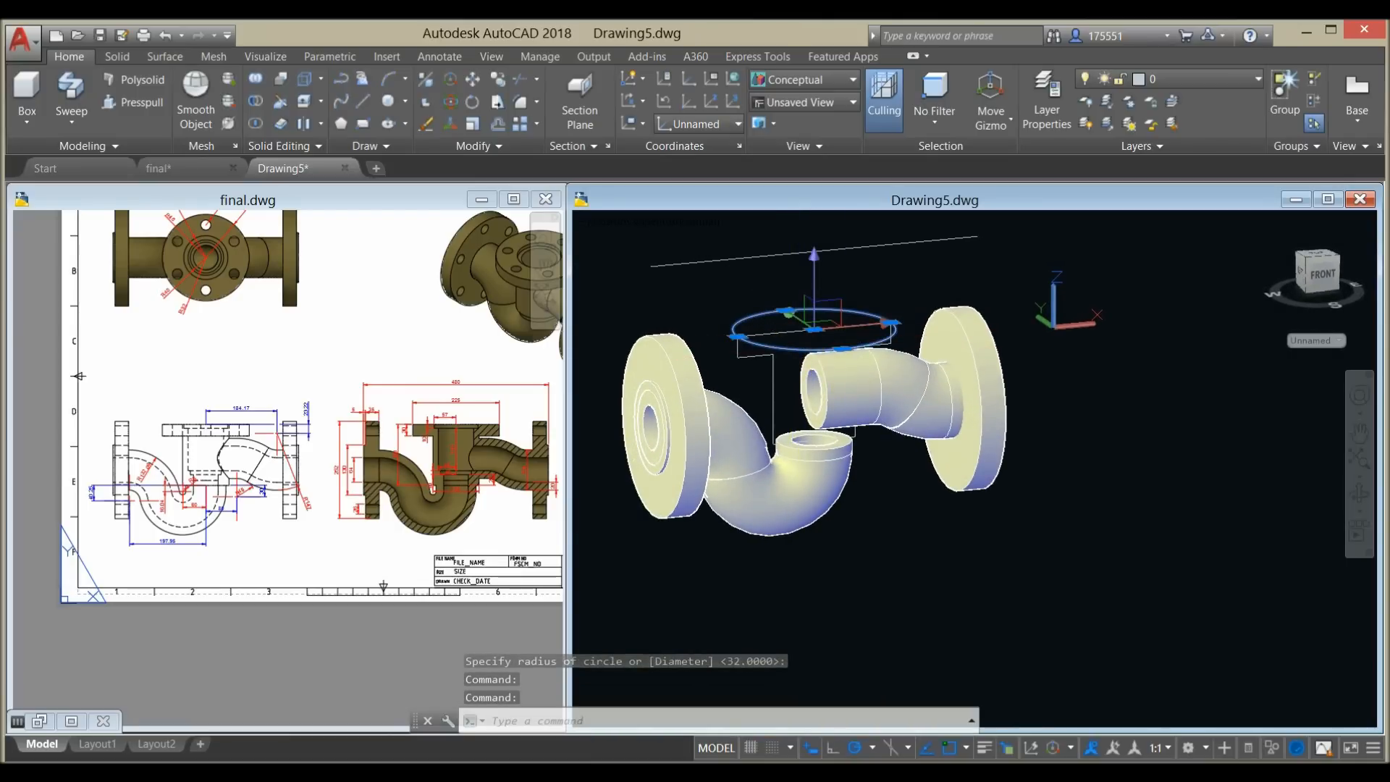
click(71, 123)
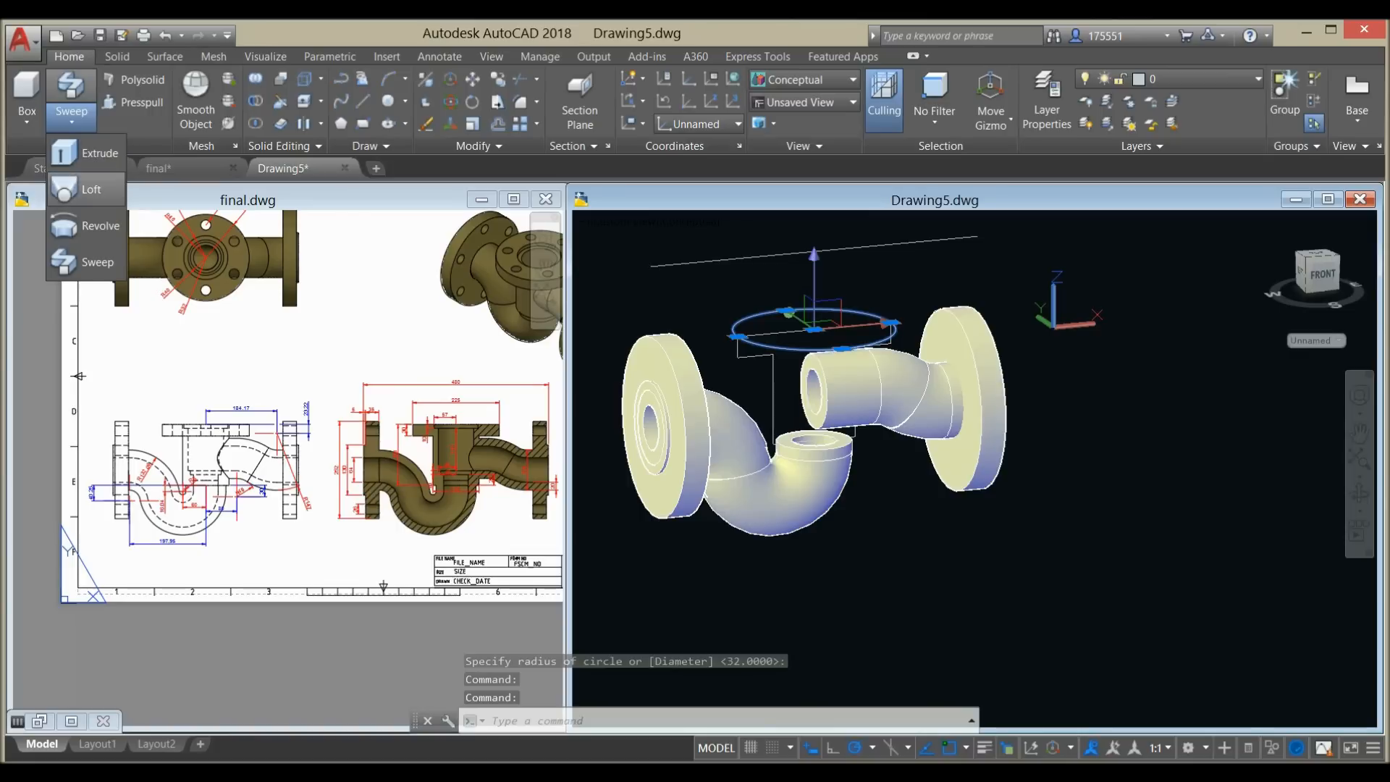
click(89, 153)
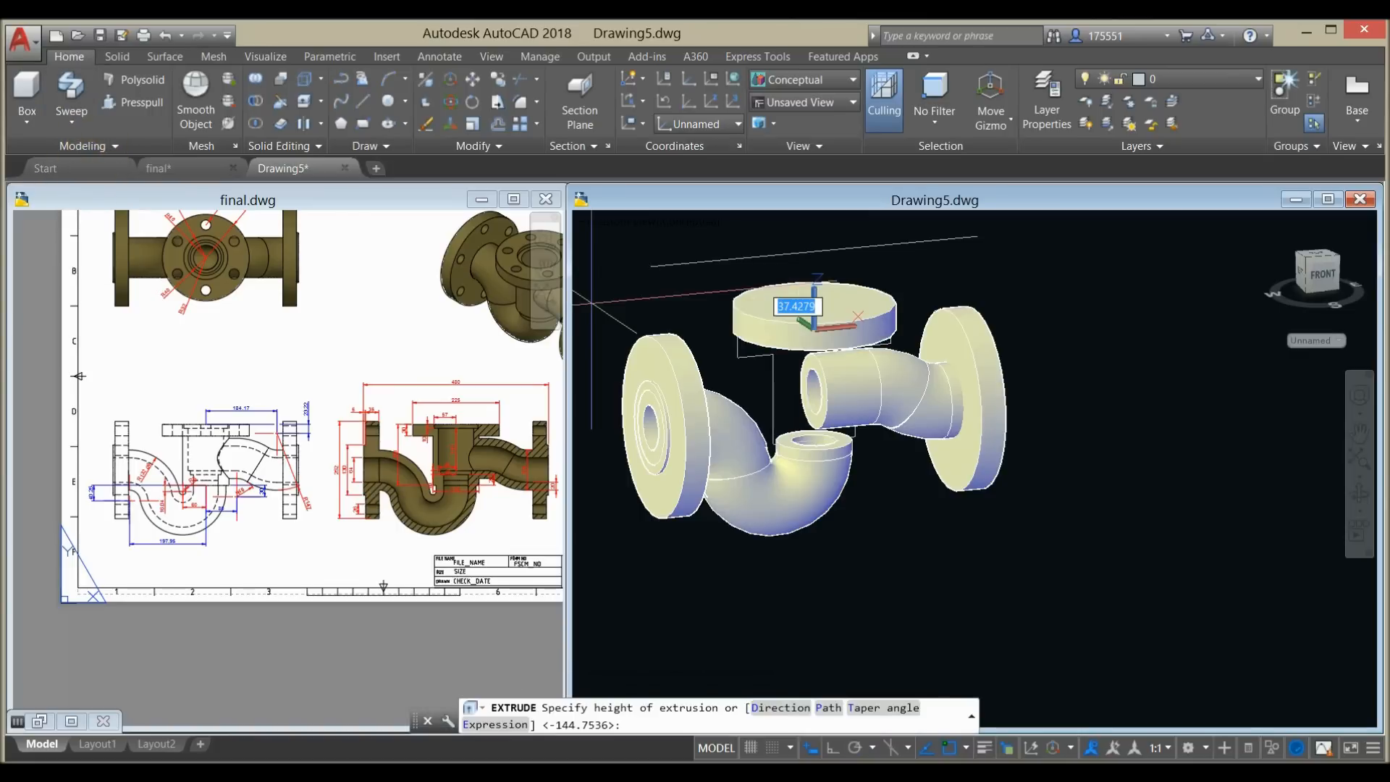
click(737, 358)
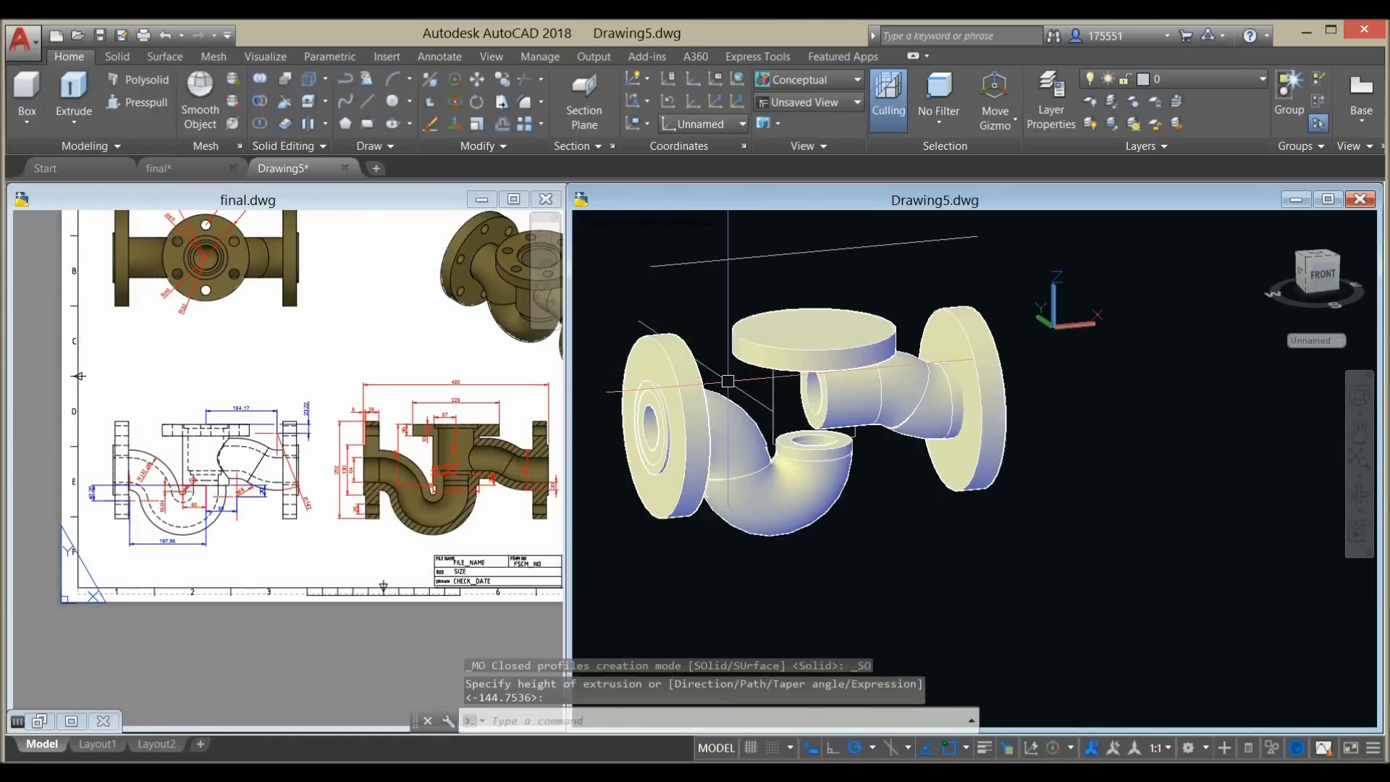
- Check the central body dimensions in final.dwg, and draw a circle in Drawing5 from the midpoint of the T-shaped outline's lower edge to its end
click(213, 197)
scroll(411, 417, up, 5)
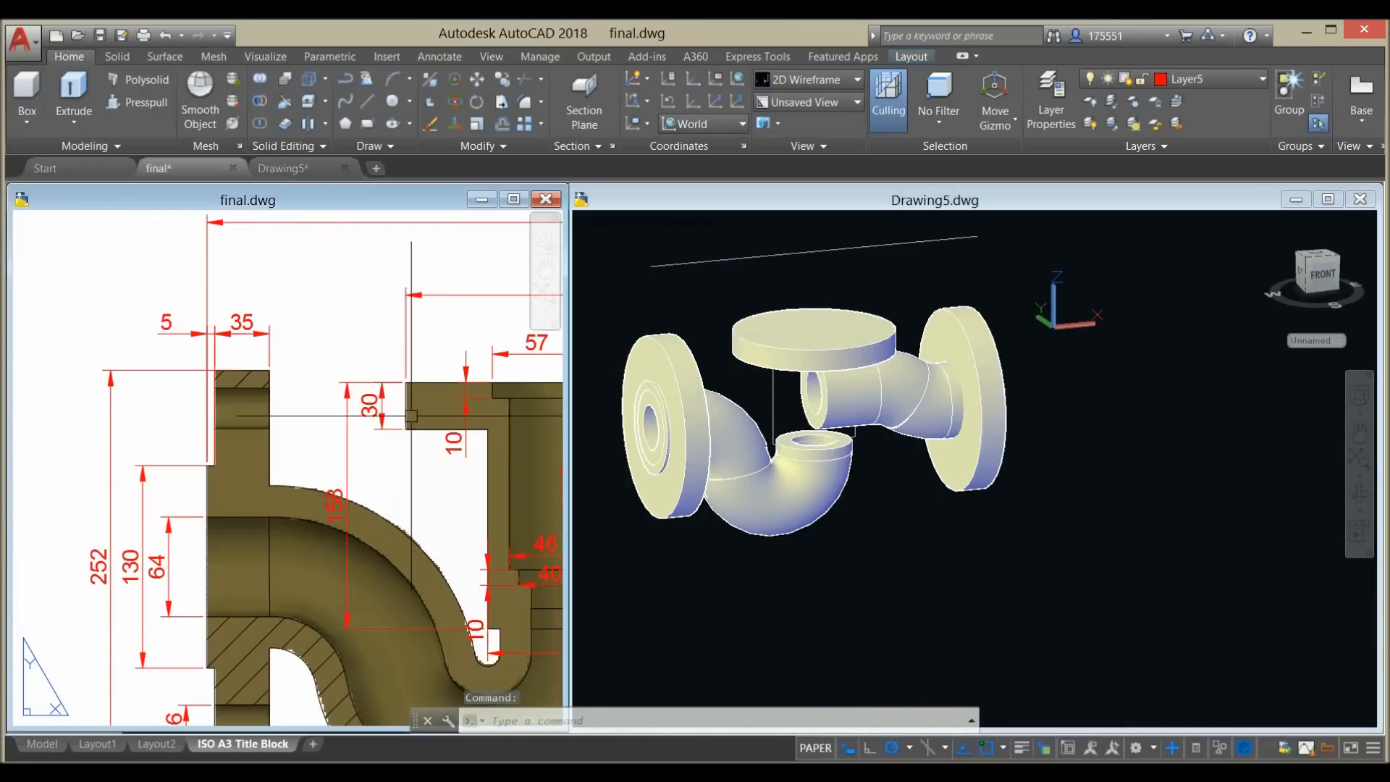
middle_drag(383, 401, 110, 398)
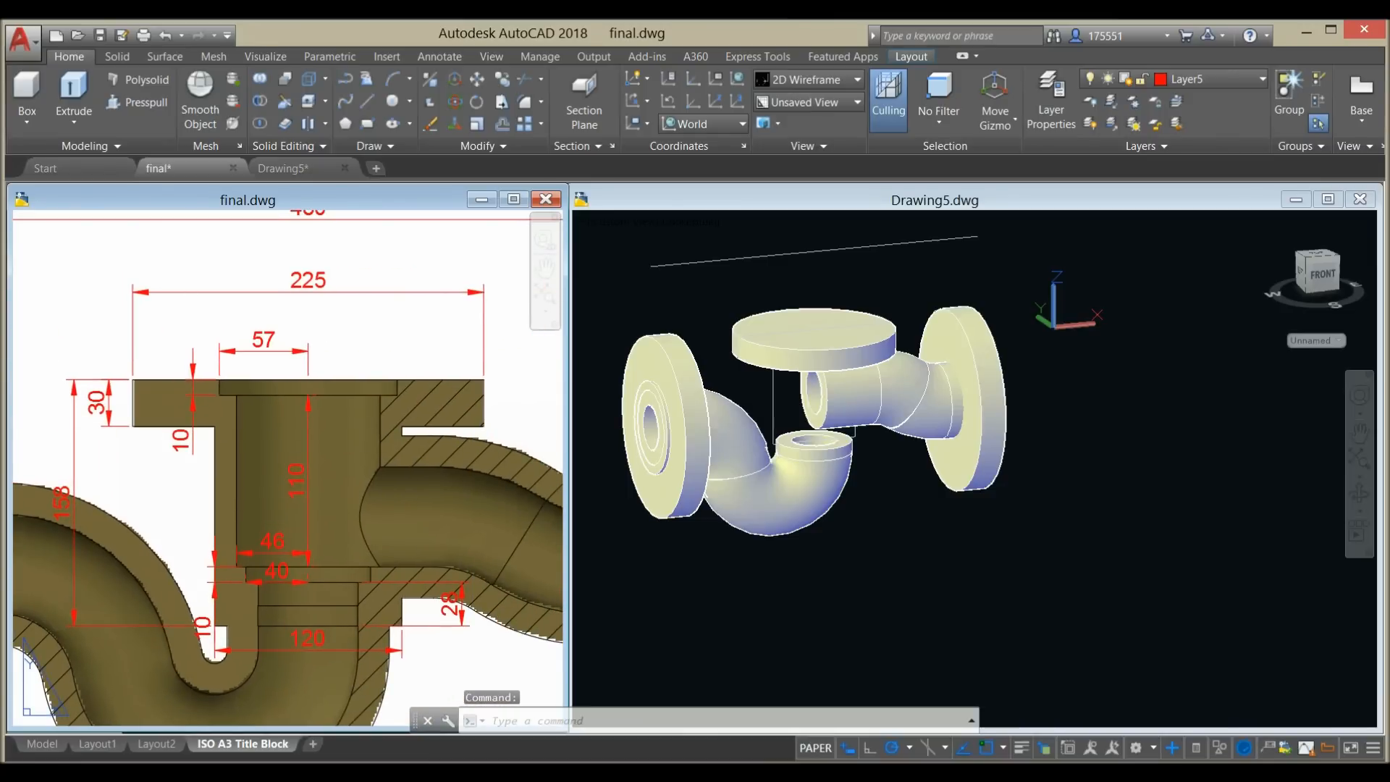
click(878, 534)
text(c)
key(Return)
scroll(853, 487, up, 4)
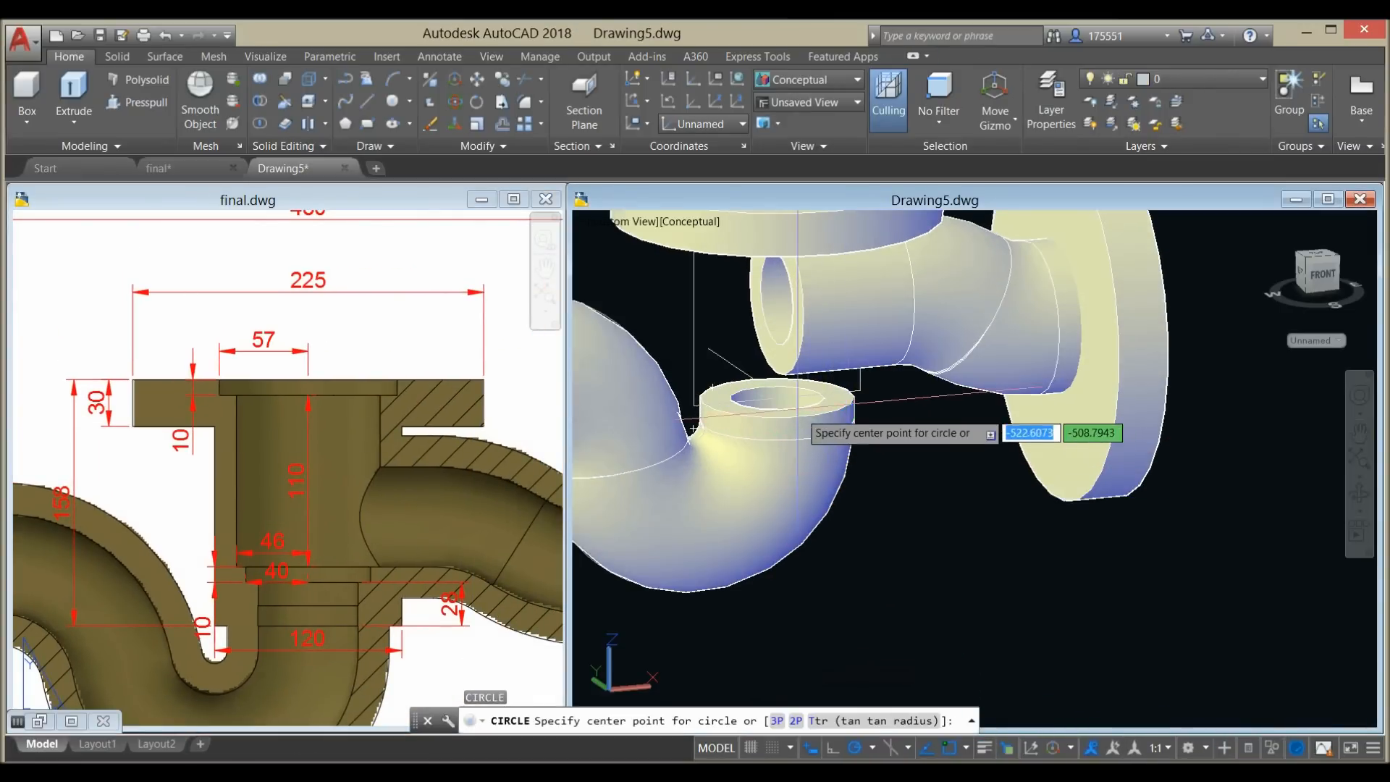
shift+right_click(779, 399)
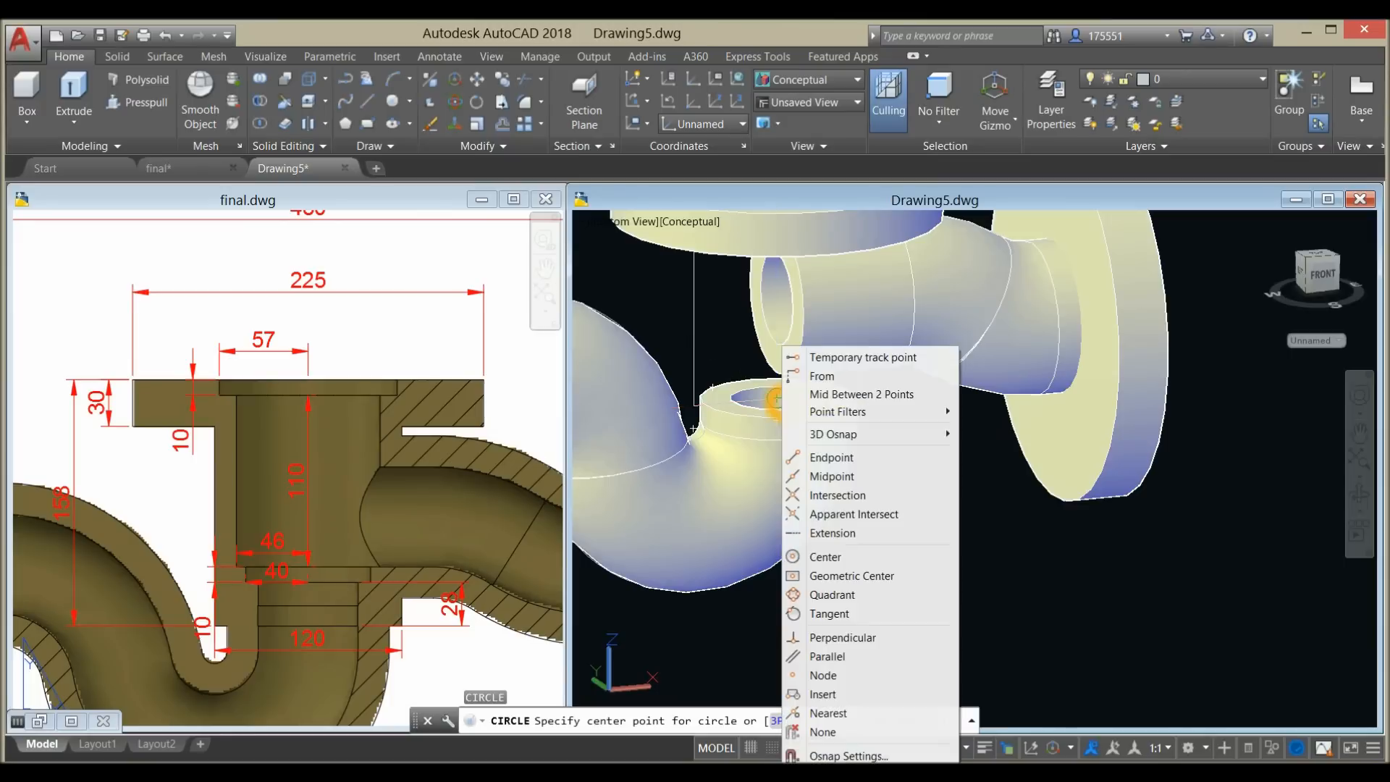
click(831, 476)
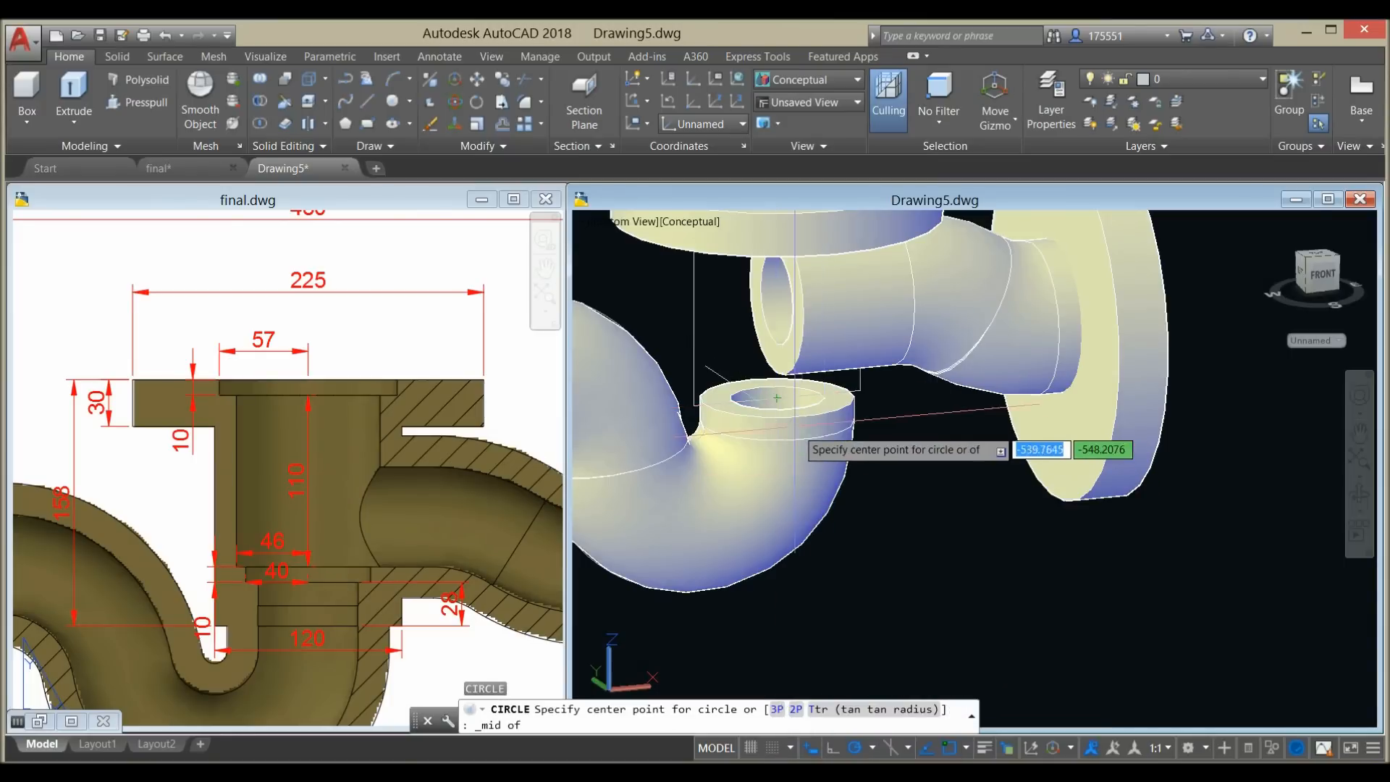
click(777, 399)
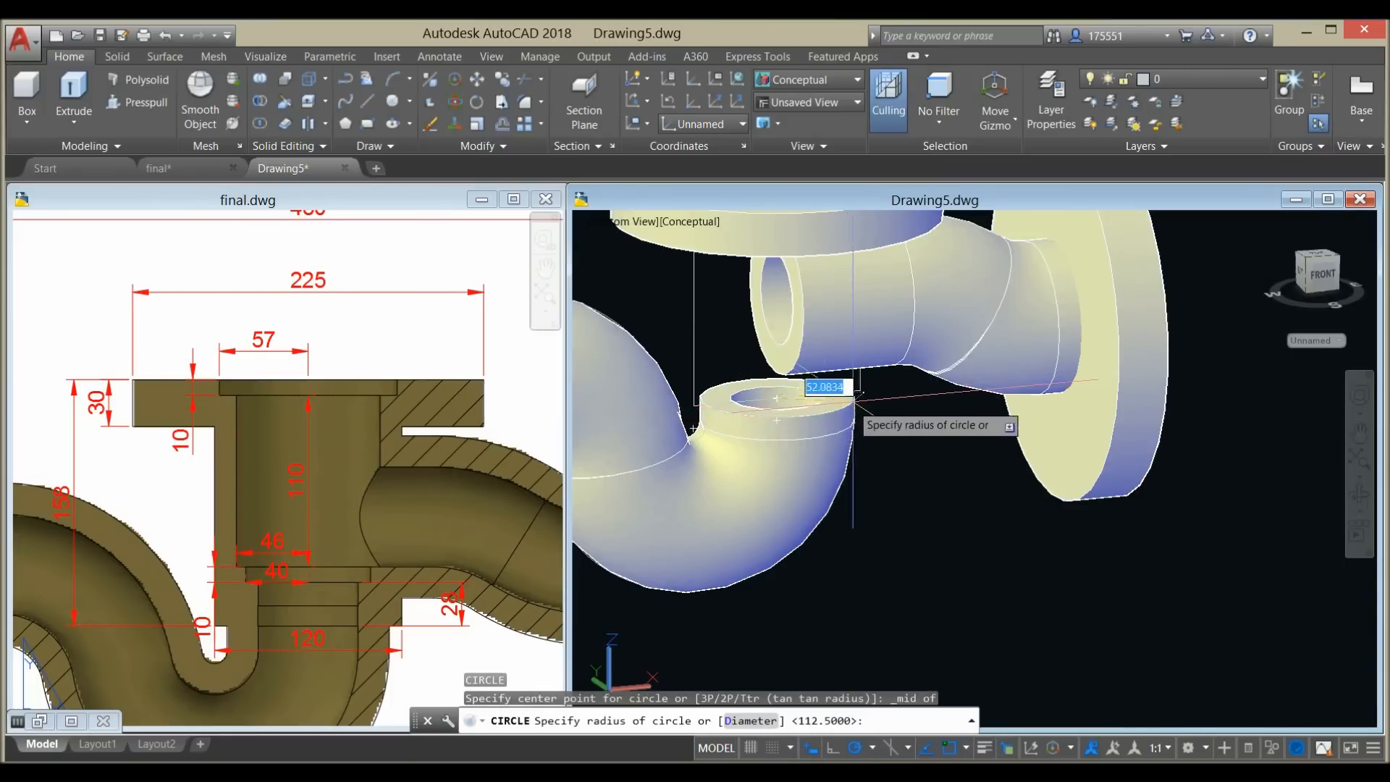
click(863, 396)
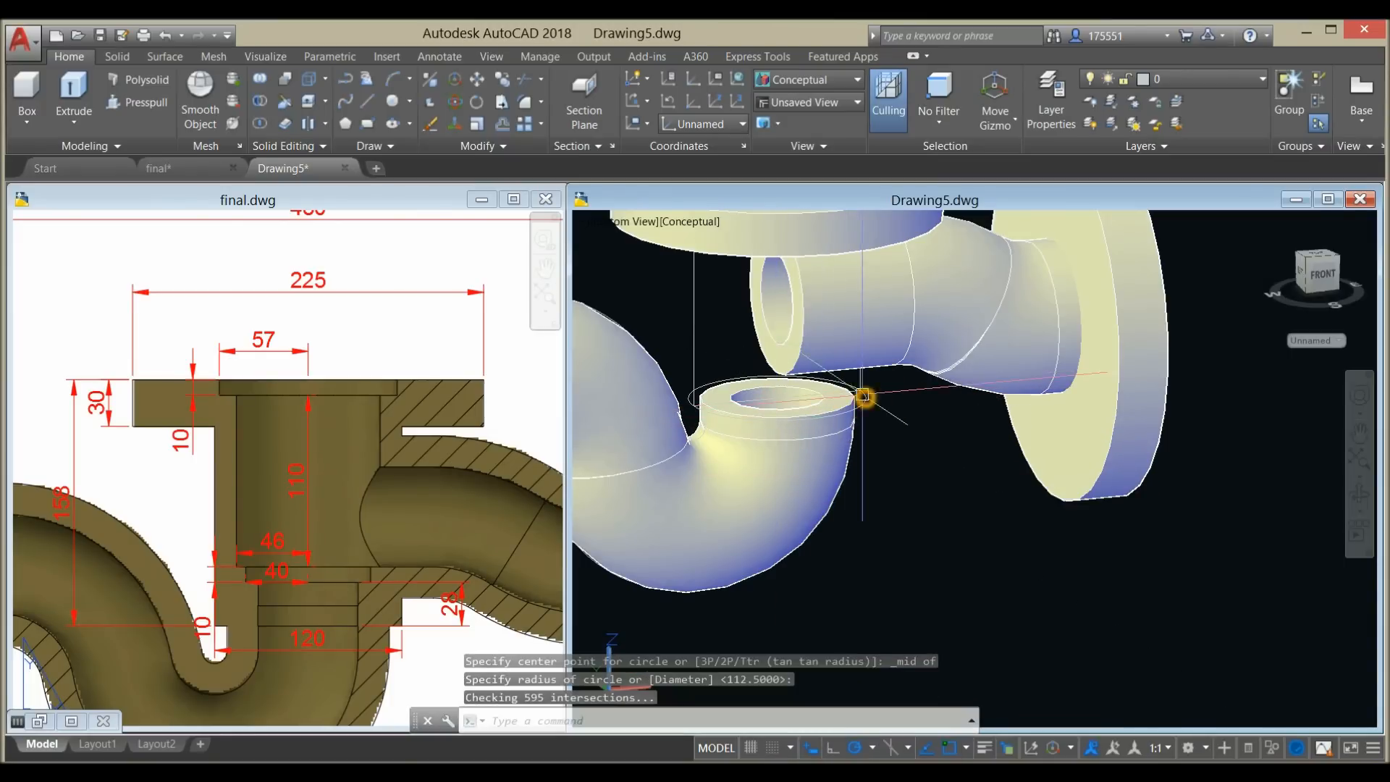
- Extrude the lower circle upward to the underside of the top disc to form the central cylinder
click(714, 380)
click(684, 397)
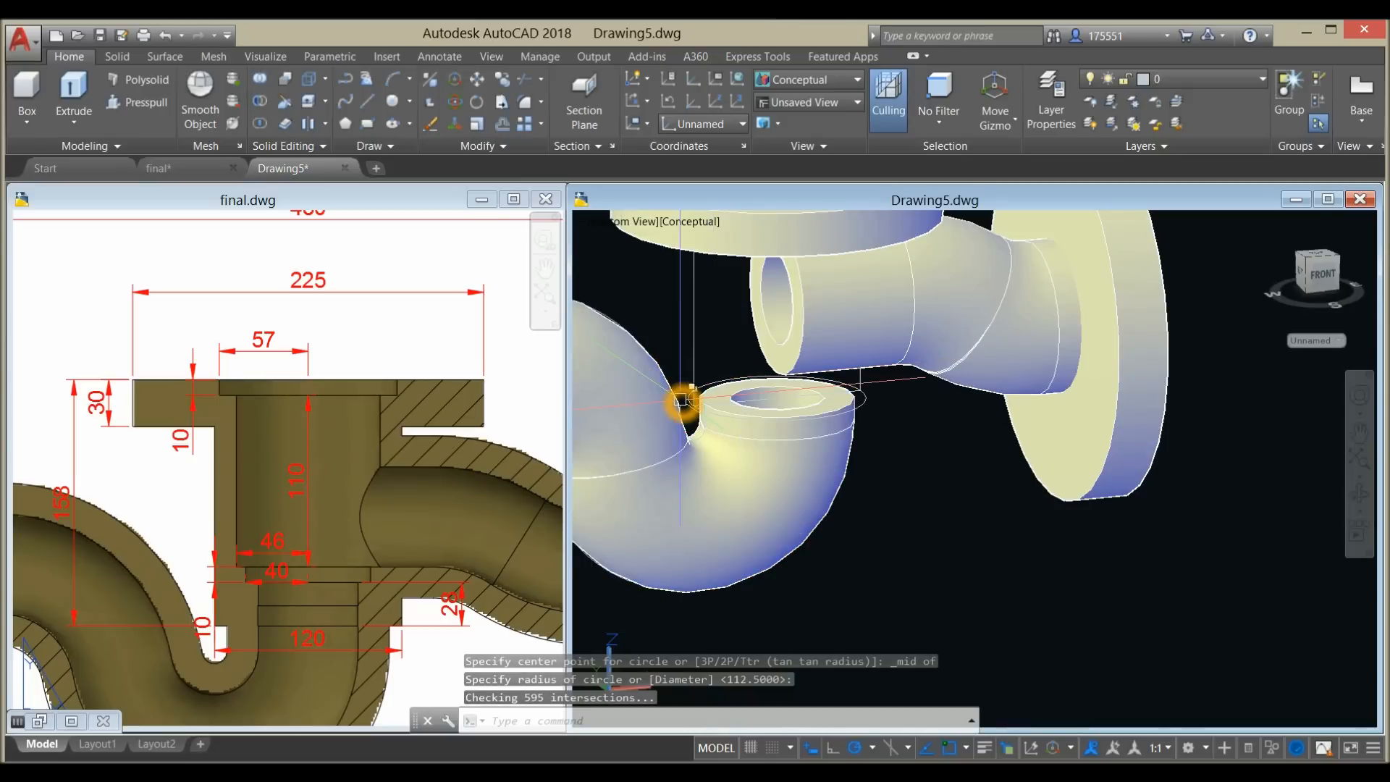
scroll(691, 399, up, 1)
click(694, 400)
key(Escape)
scroll(687, 397, up, 3)
click(701, 398)
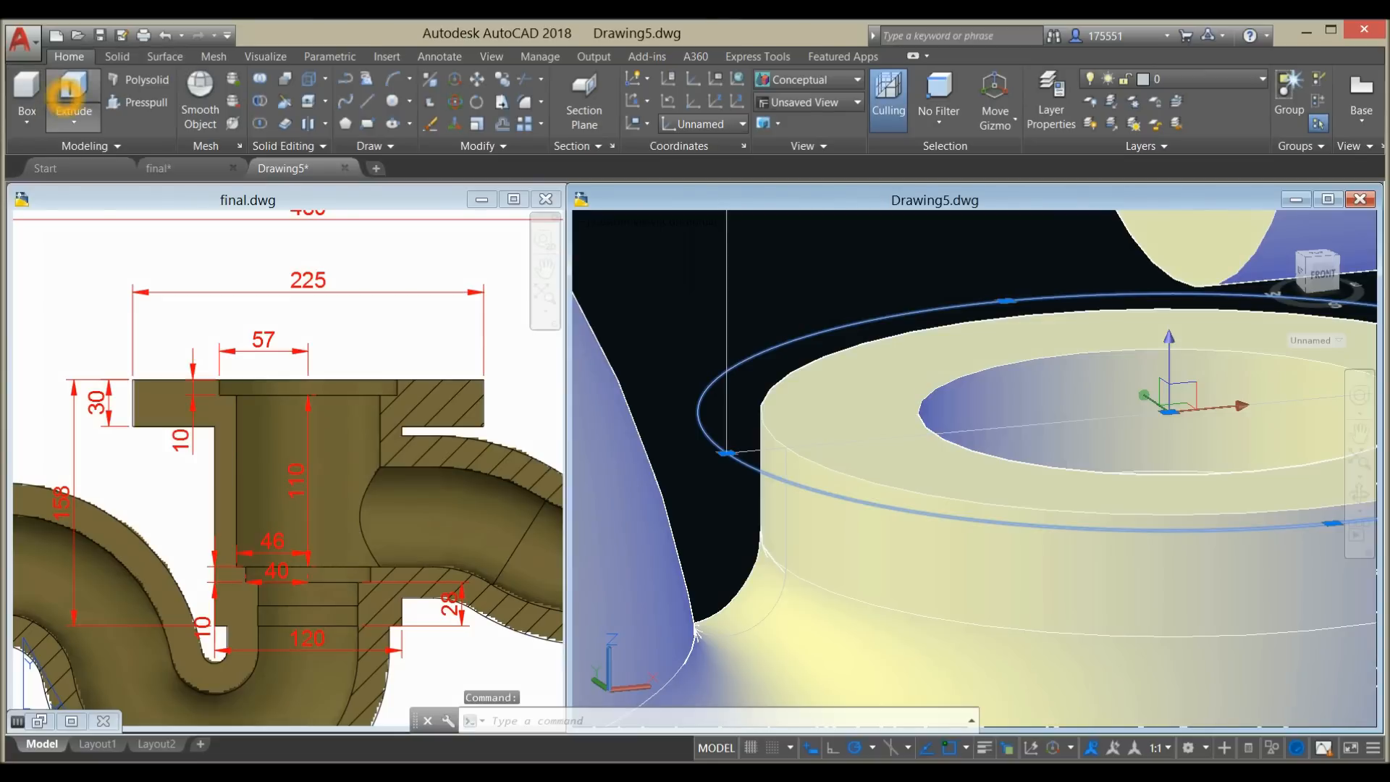
click(67, 92)
scroll(739, 394, down, 5)
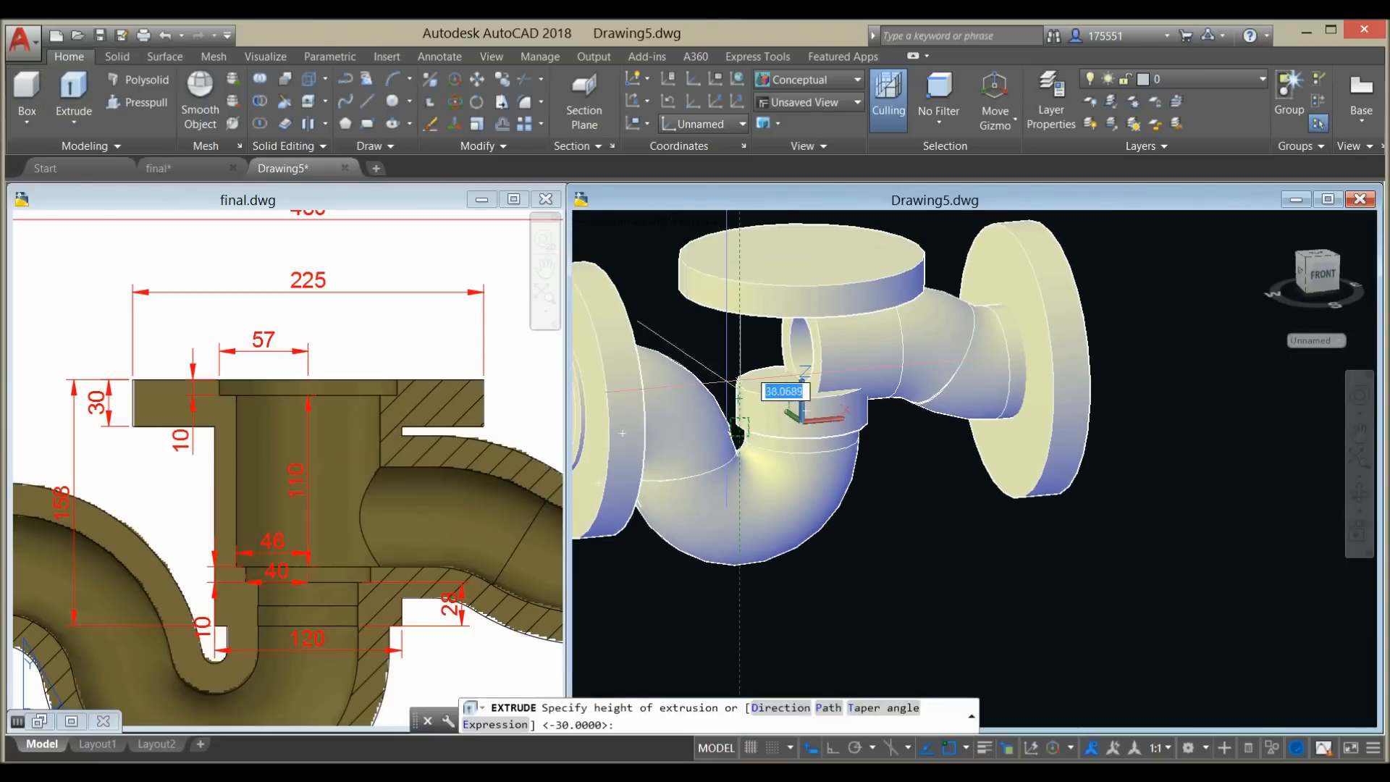
shift+middle_drag(714, 347, 844, 323)
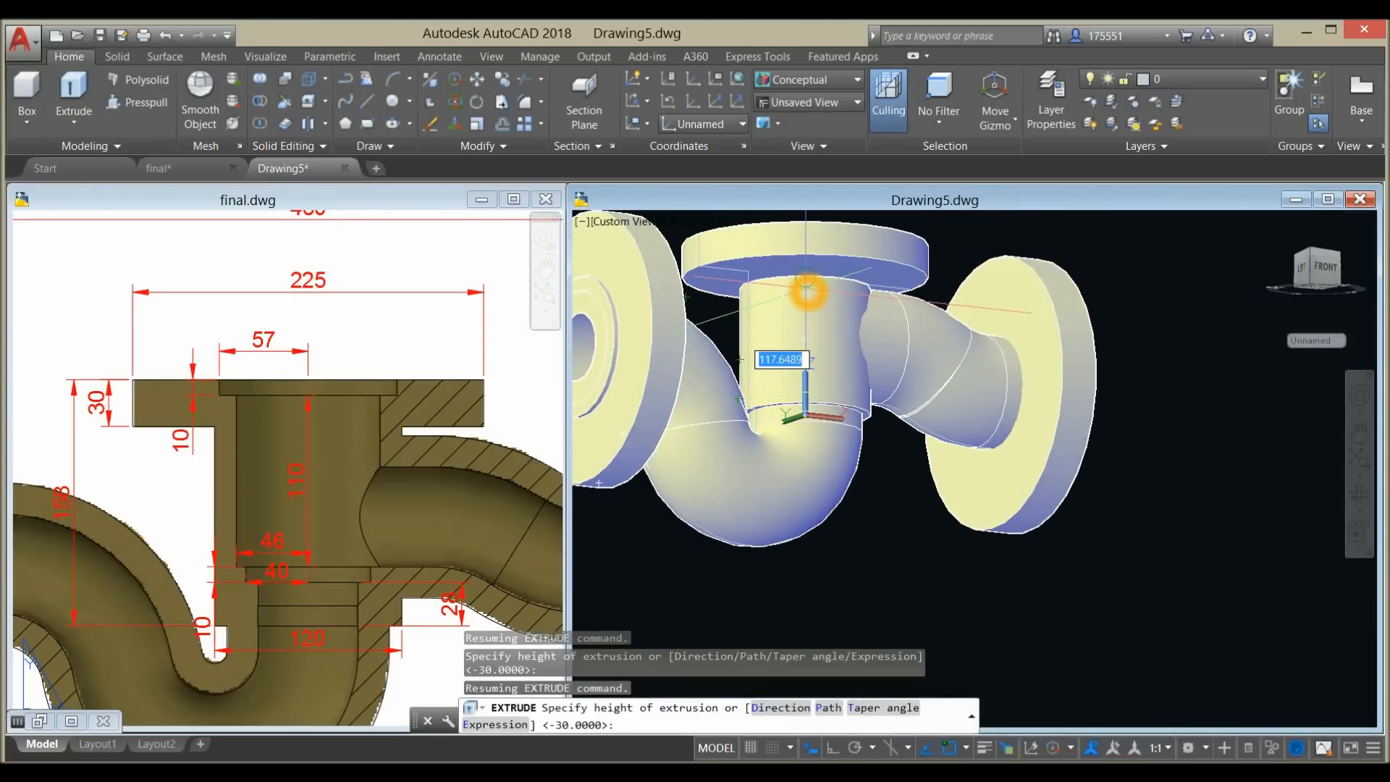
click(808, 292)
mouse_move(901, 442)
shift+middle_down()
mouse_move(789, 485)
mouse_move(837, 499)
shift+middle_up()
- Hide both bent pipes and their end flanges, leaving the top disc and central cylinder displayed
click(398, 540)
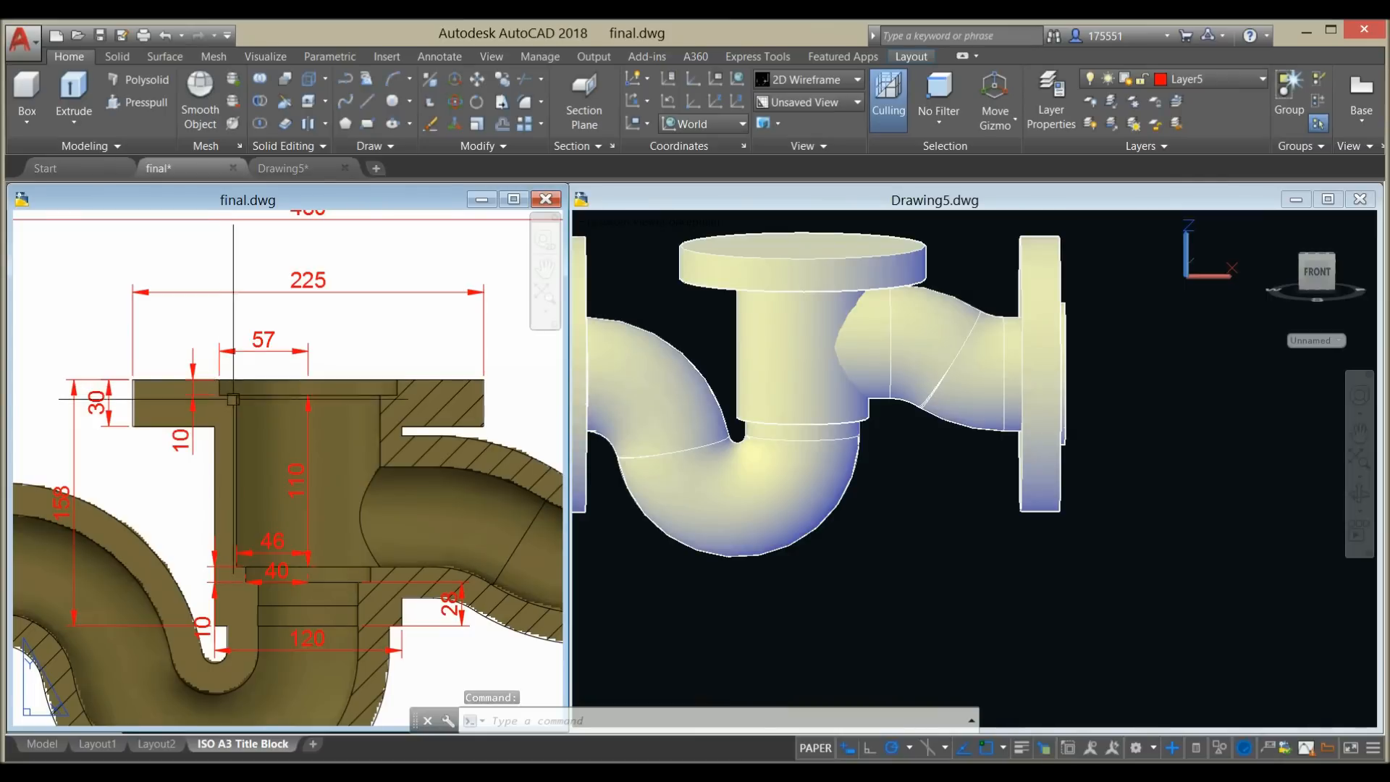
click(956, 522)
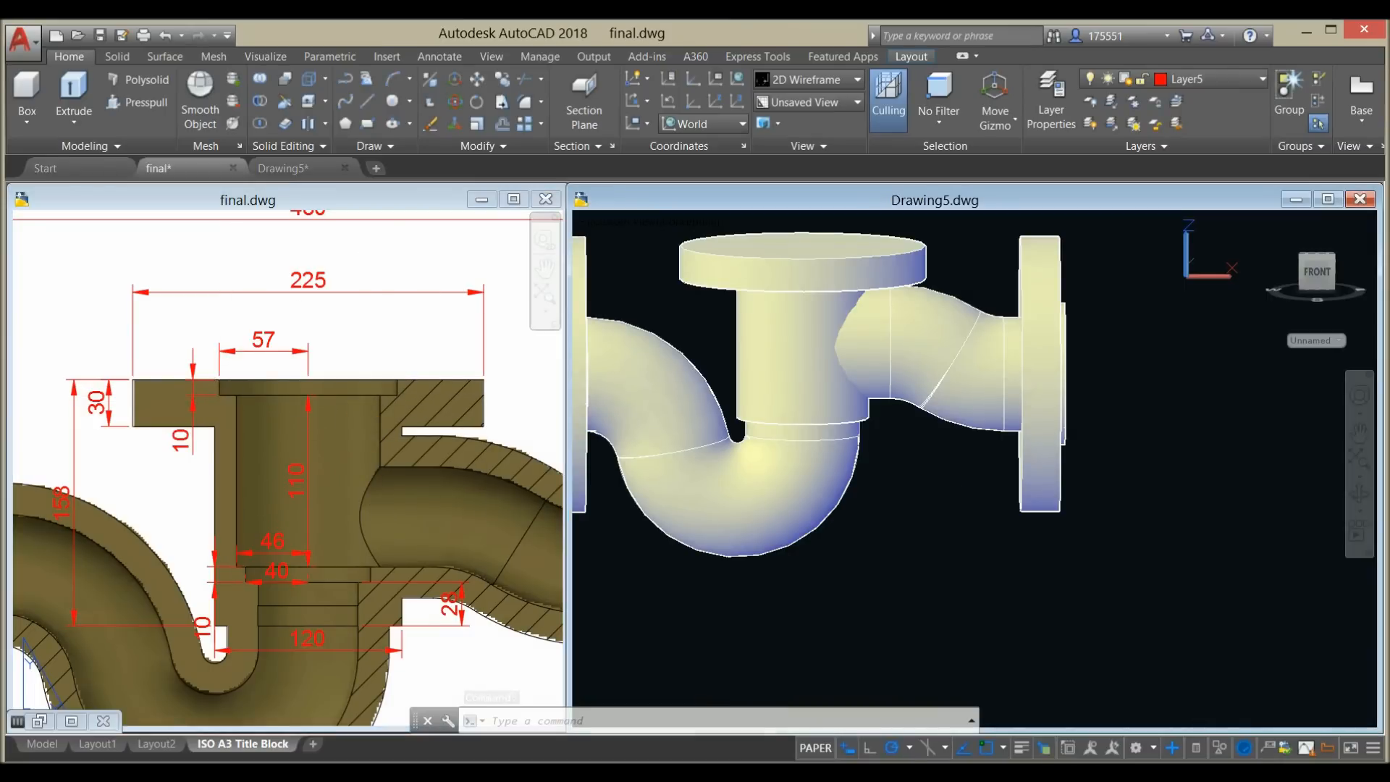
scroll(835, 499, down, 4)
scroll(836, 500, up, 3)
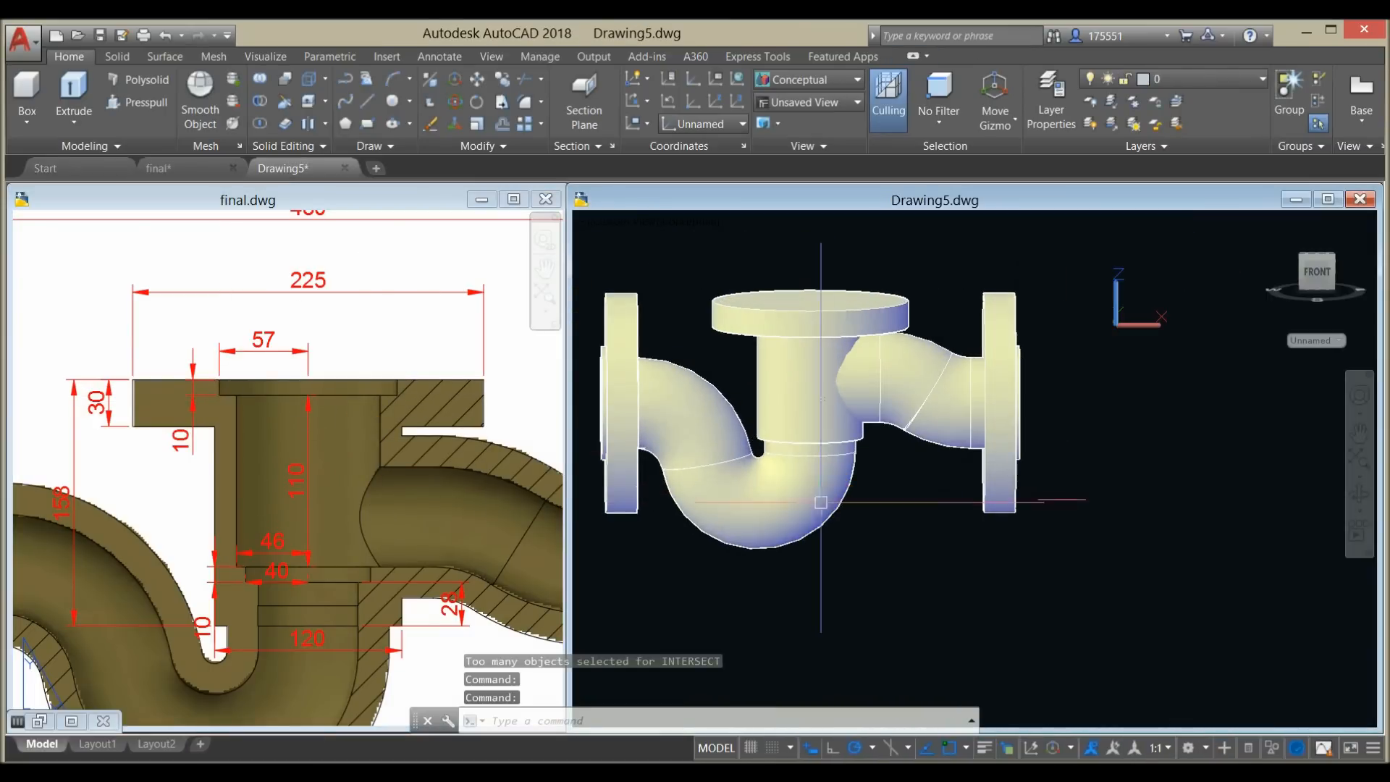
click(670, 556)
click(614, 377)
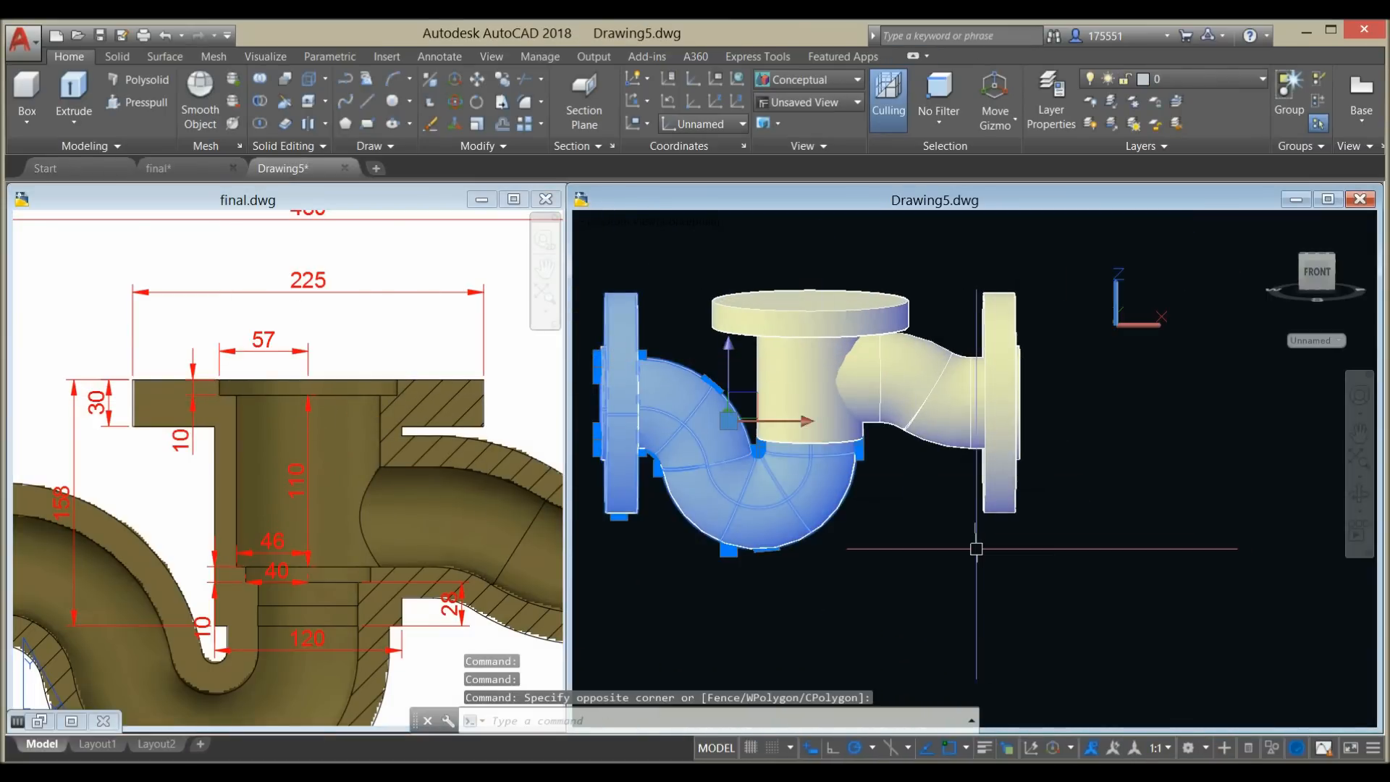
click(1086, 569)
click(945, 427)
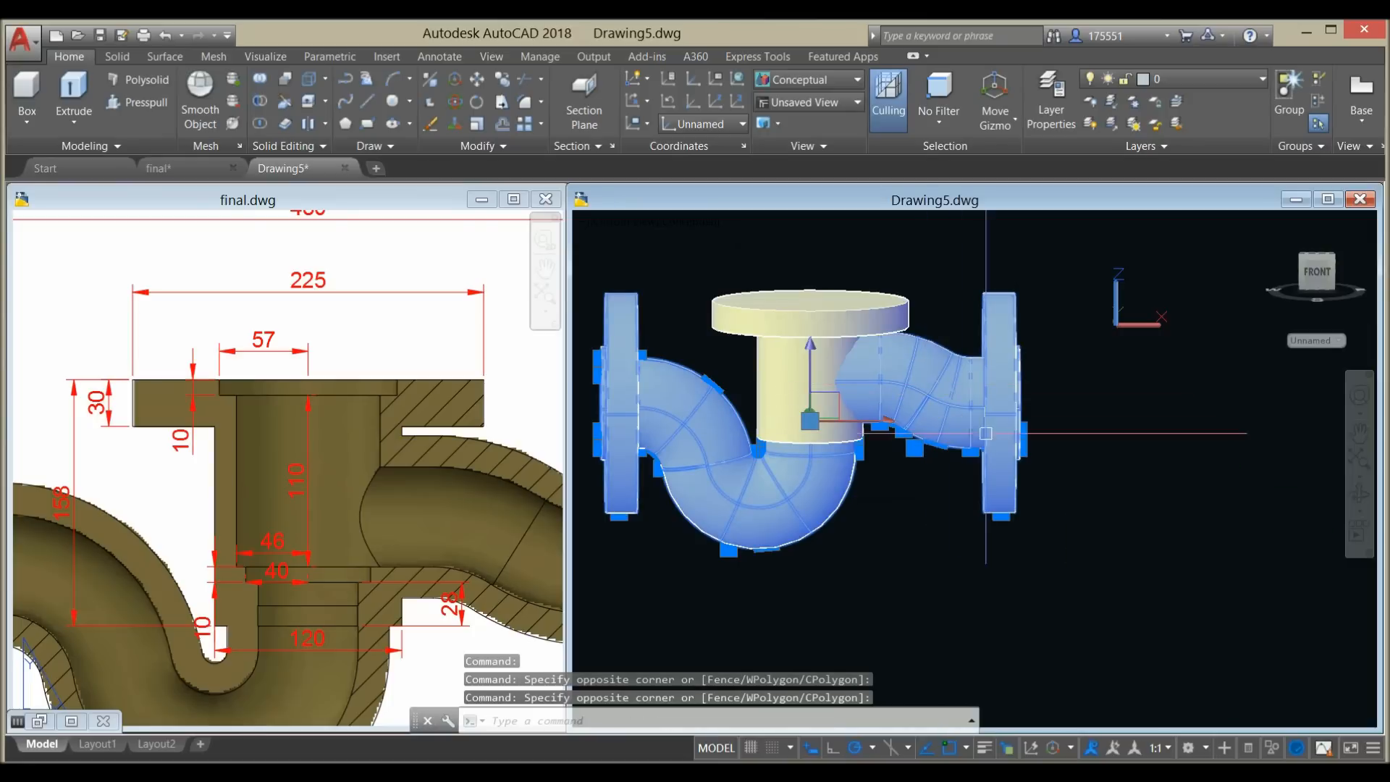
right_click(938, 257)
mouse_move(1013, 330)
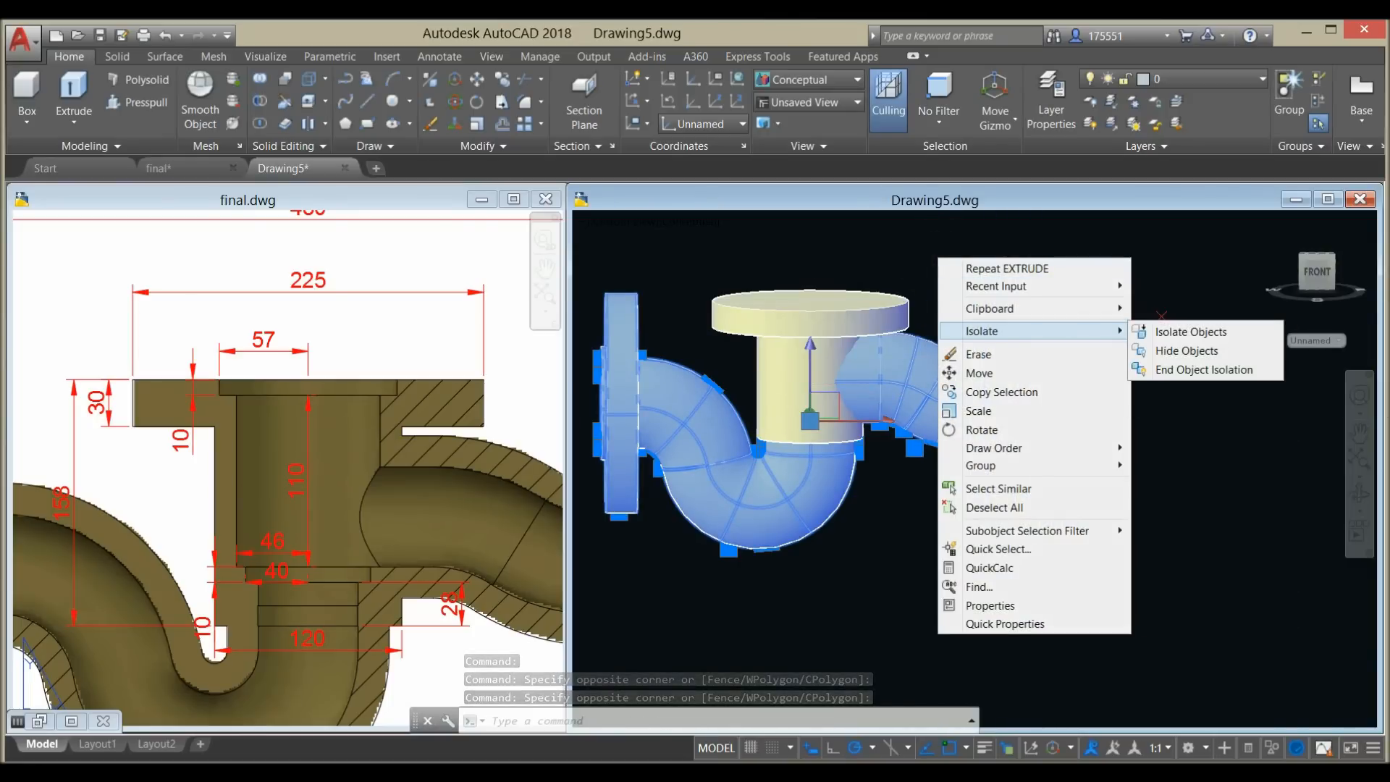
click(1186, 351)
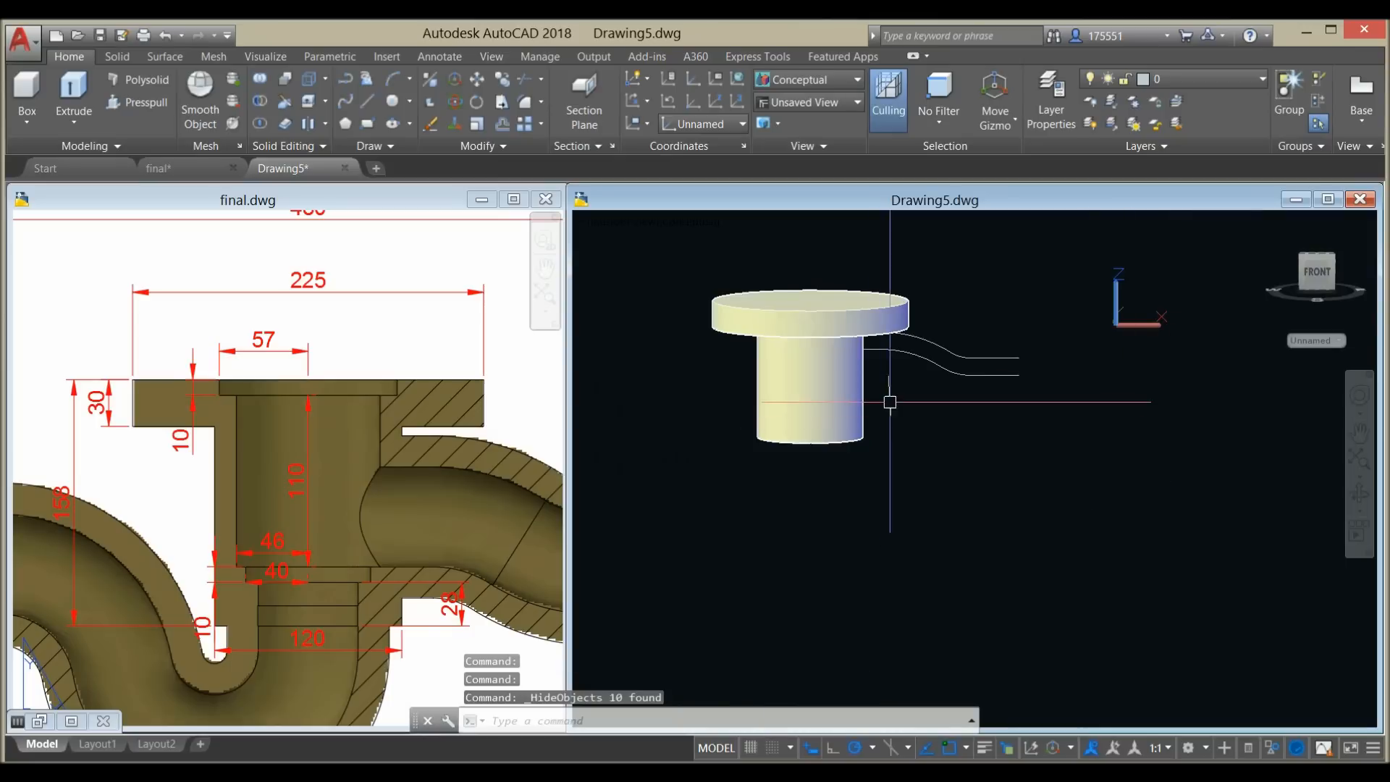
- Erase the two leftover path curves beside the central cylinder
click(1013, 394)
click(934, 339)
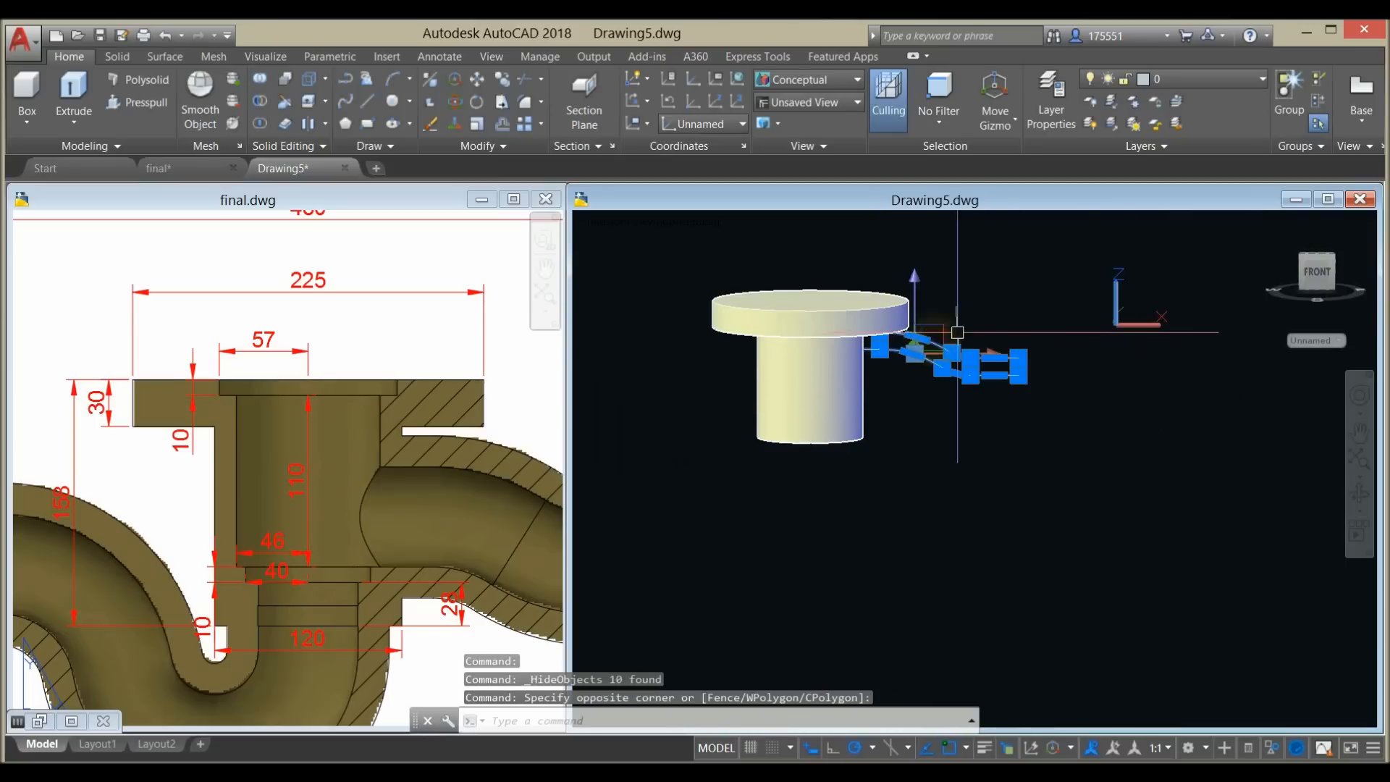
key(Delete)
- Hide the top disc and central cylinder, and show the remaining T-shaped outline in Front view
shift+middle_drag(877, 393, 906, 403)
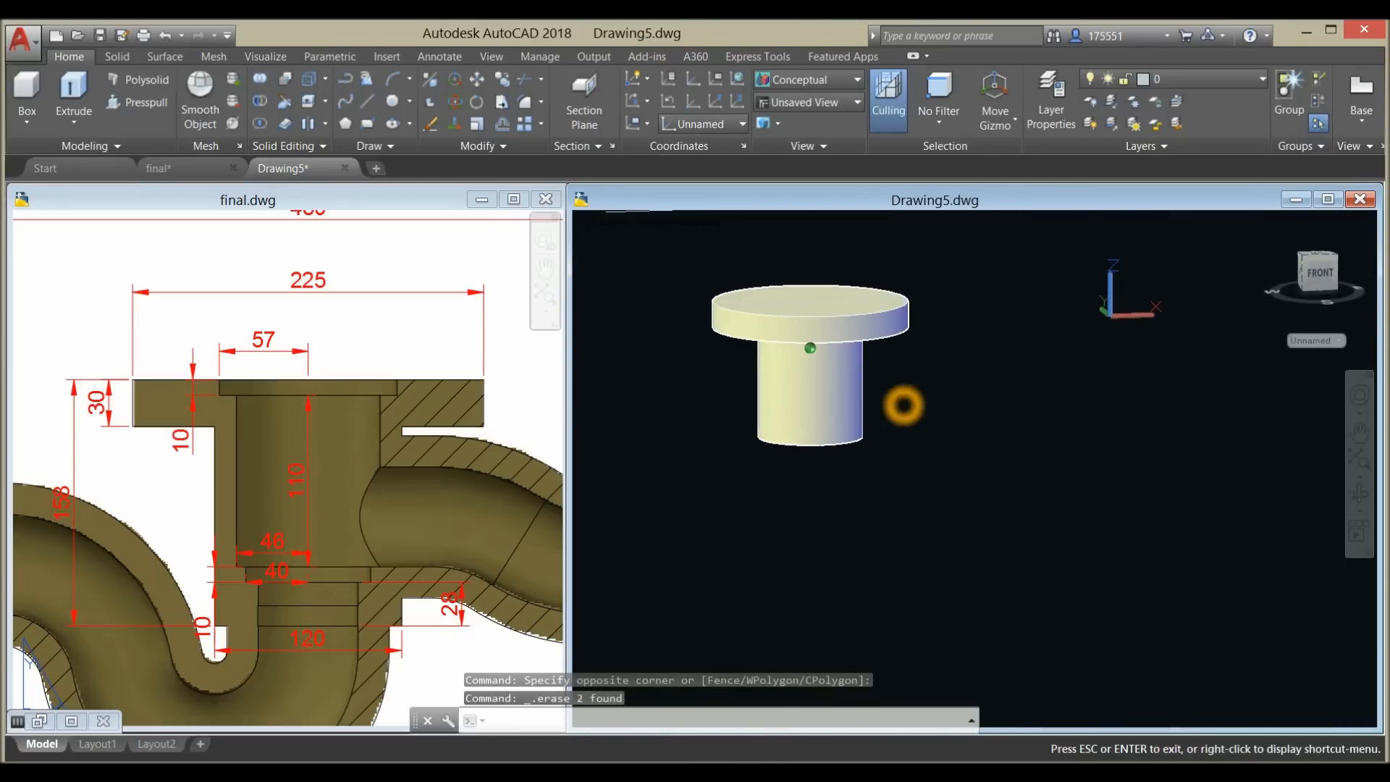
click(848, 380)
click(907, 315)
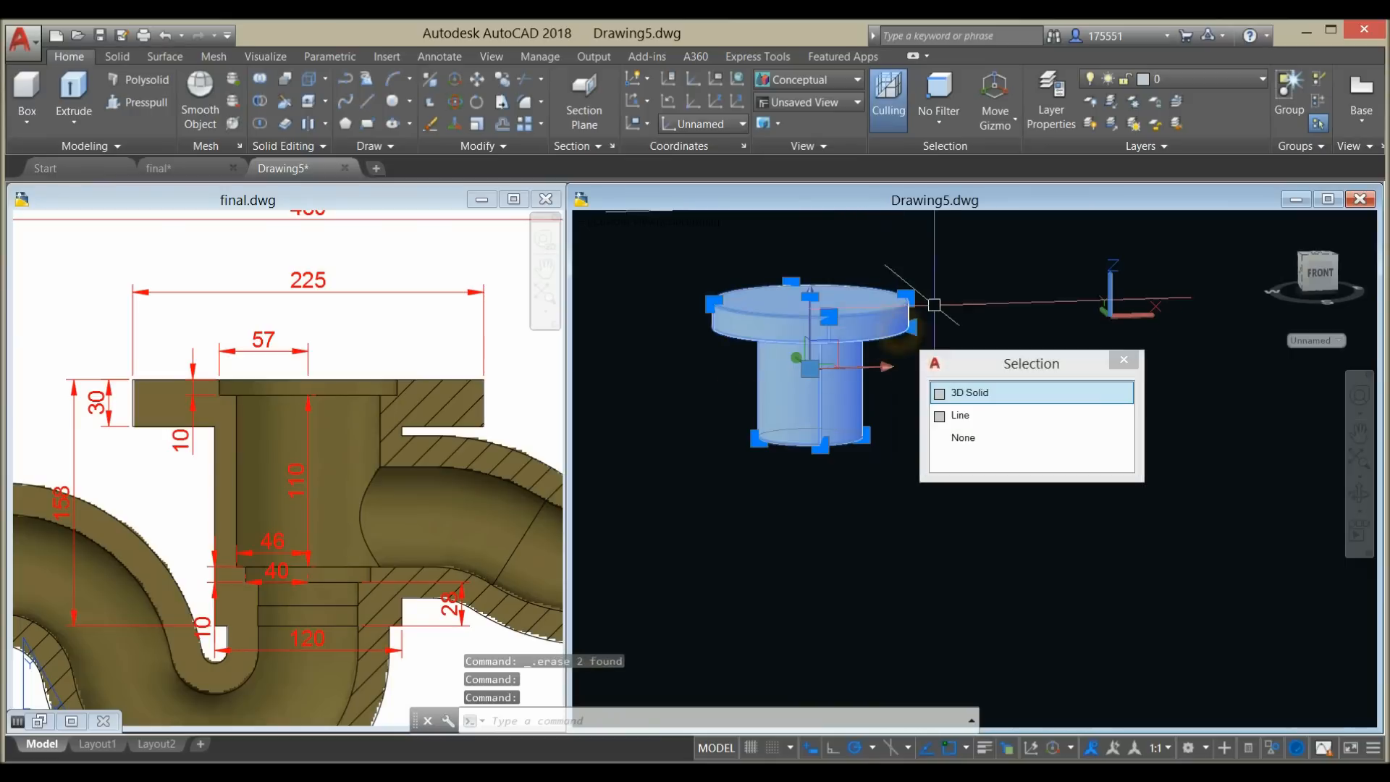
right_click(950, 261)
mouse_move(1028, 335)
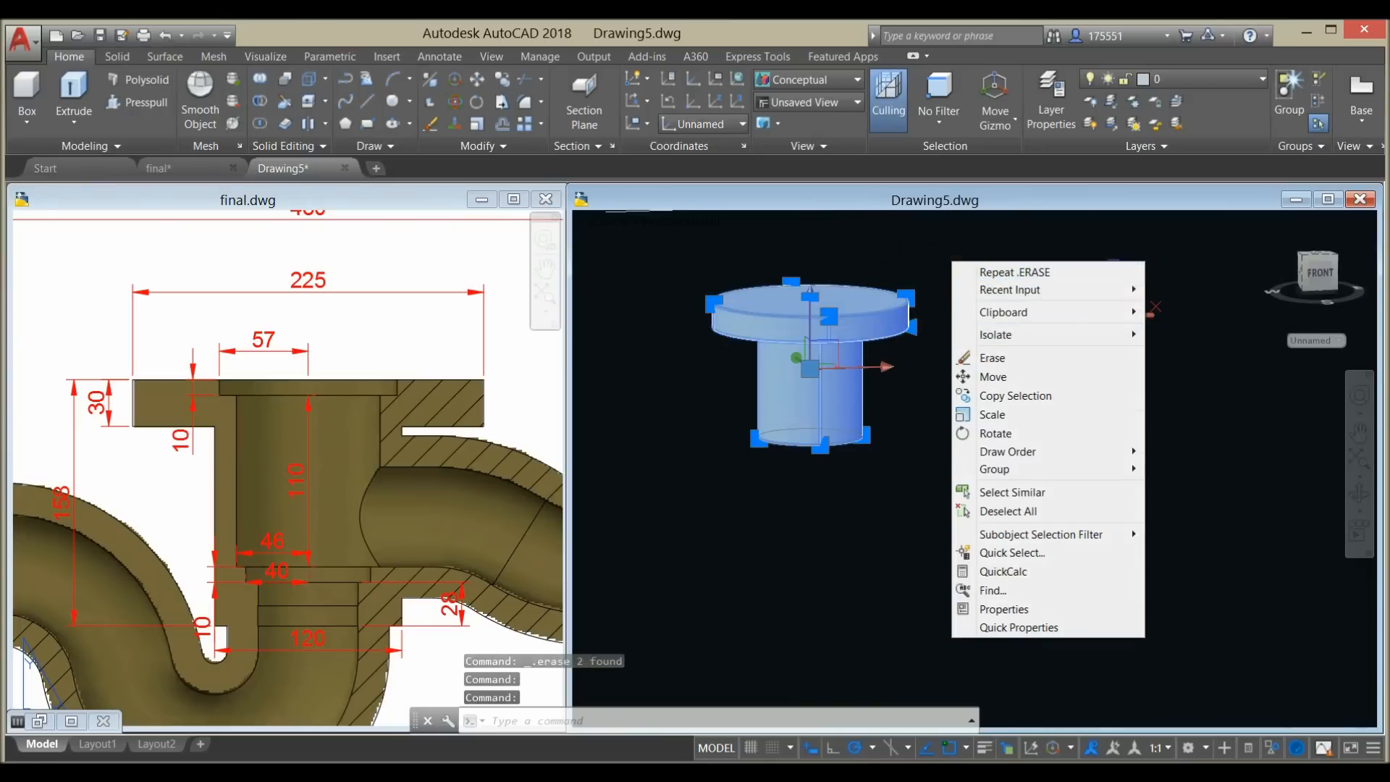
click(1200, 354)
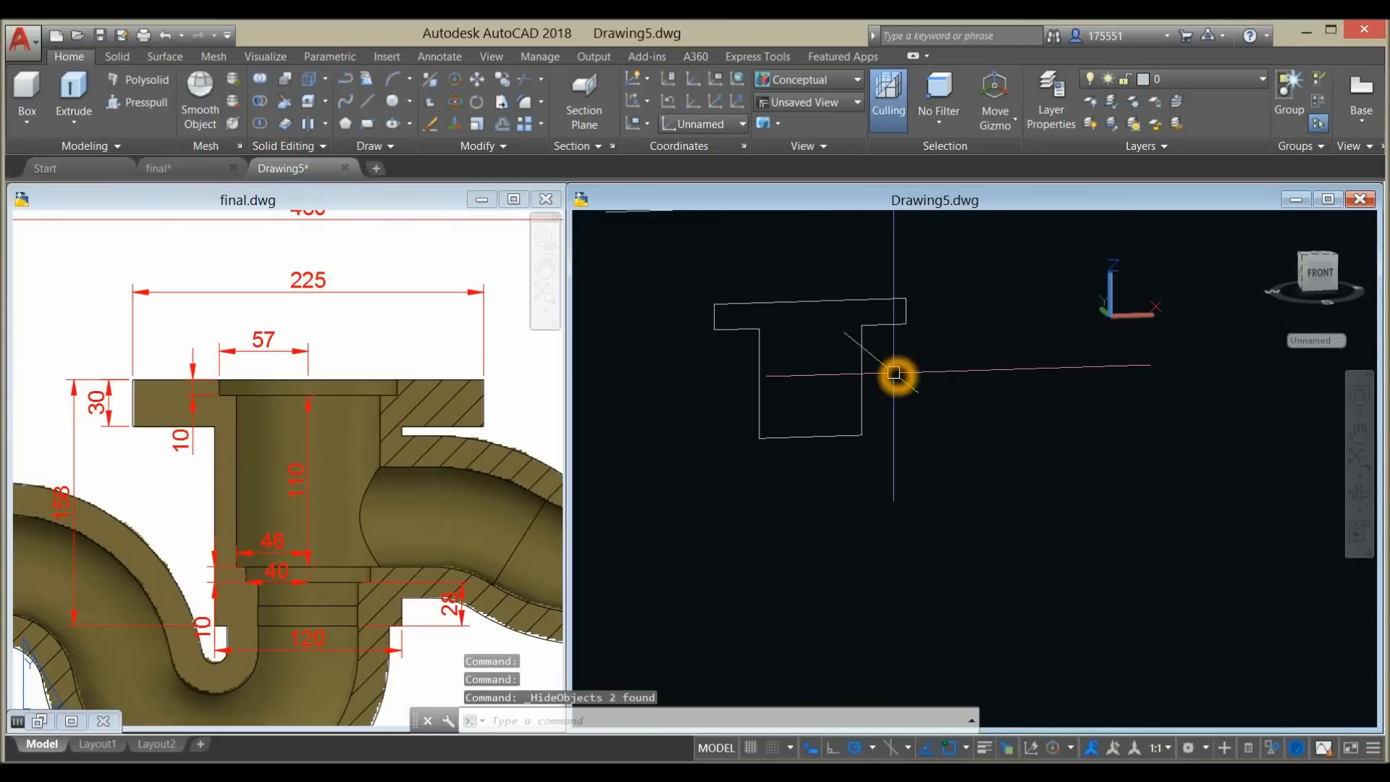
click(615, 223)
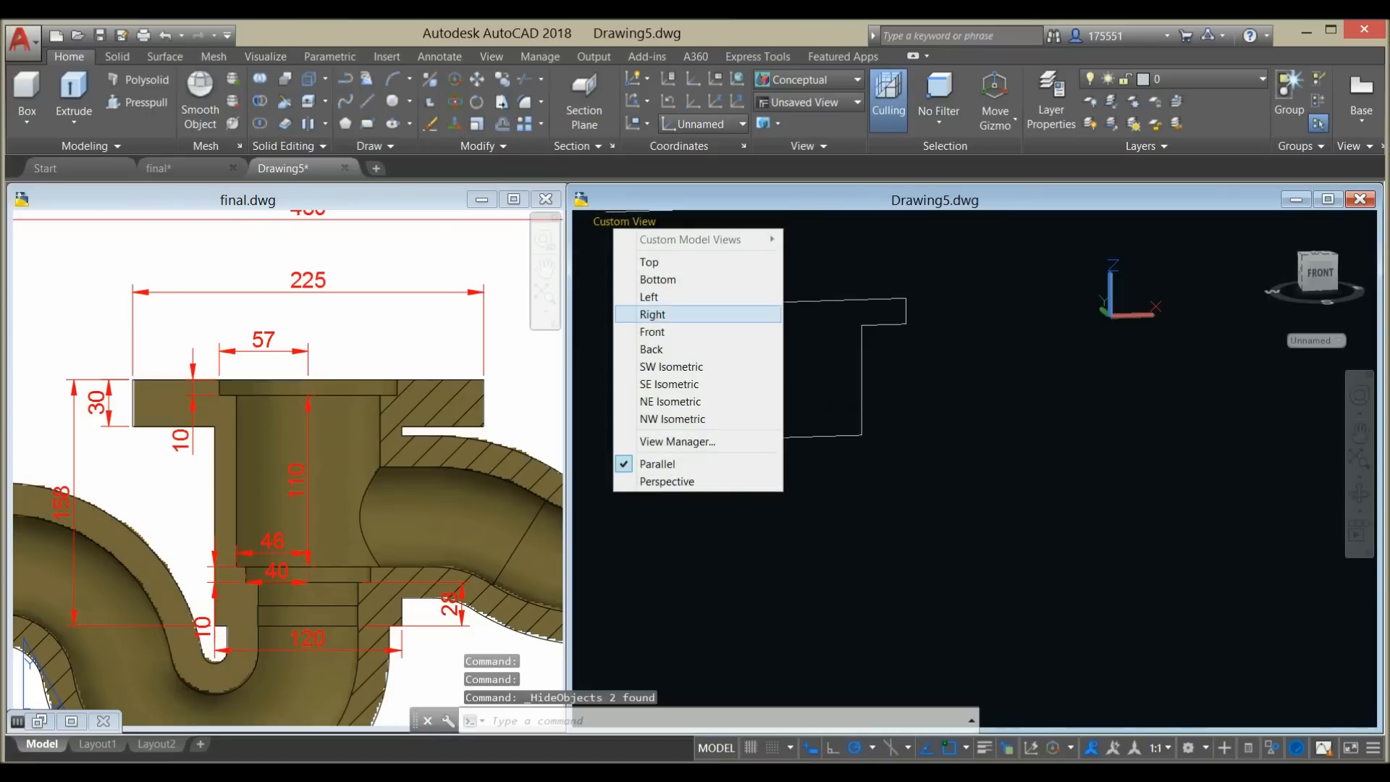
click(643, 330)
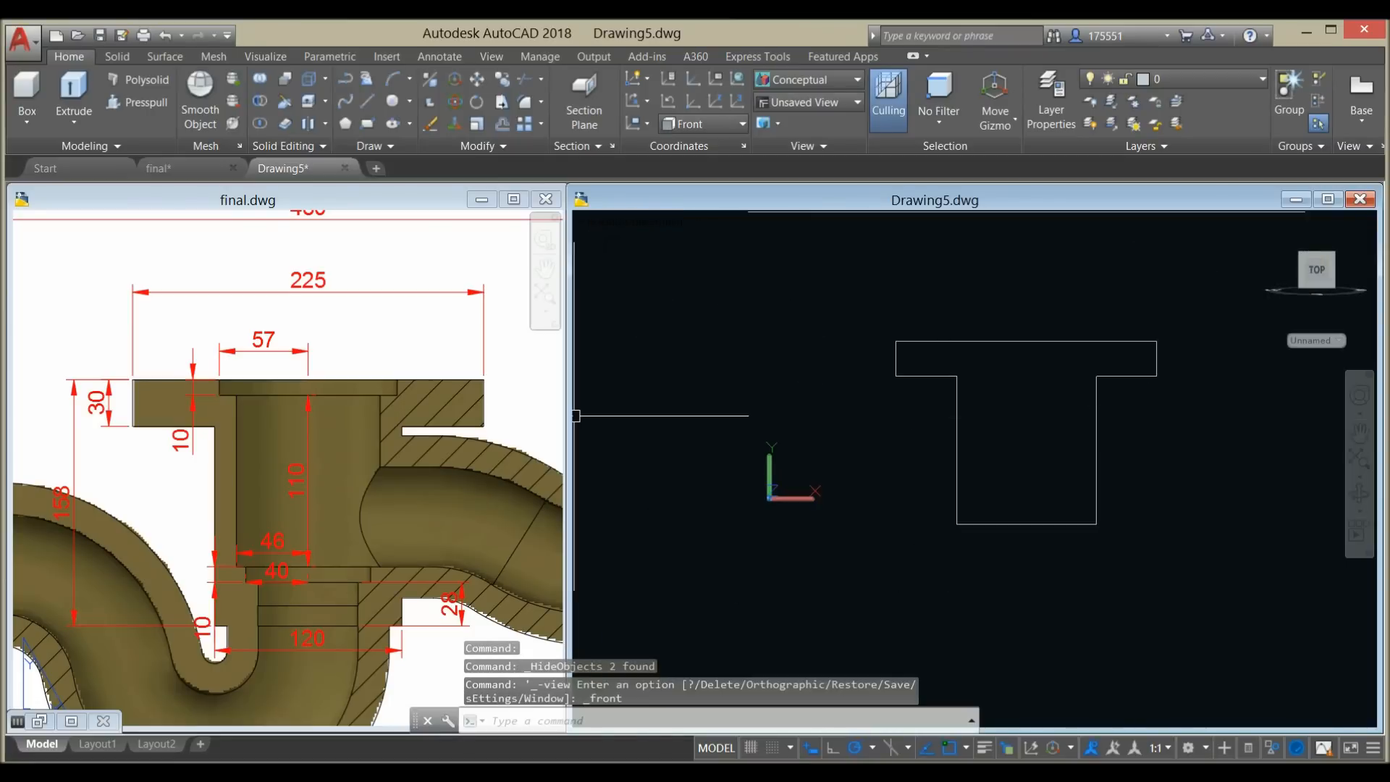
middle_drag(1015, 447, 875, 428)
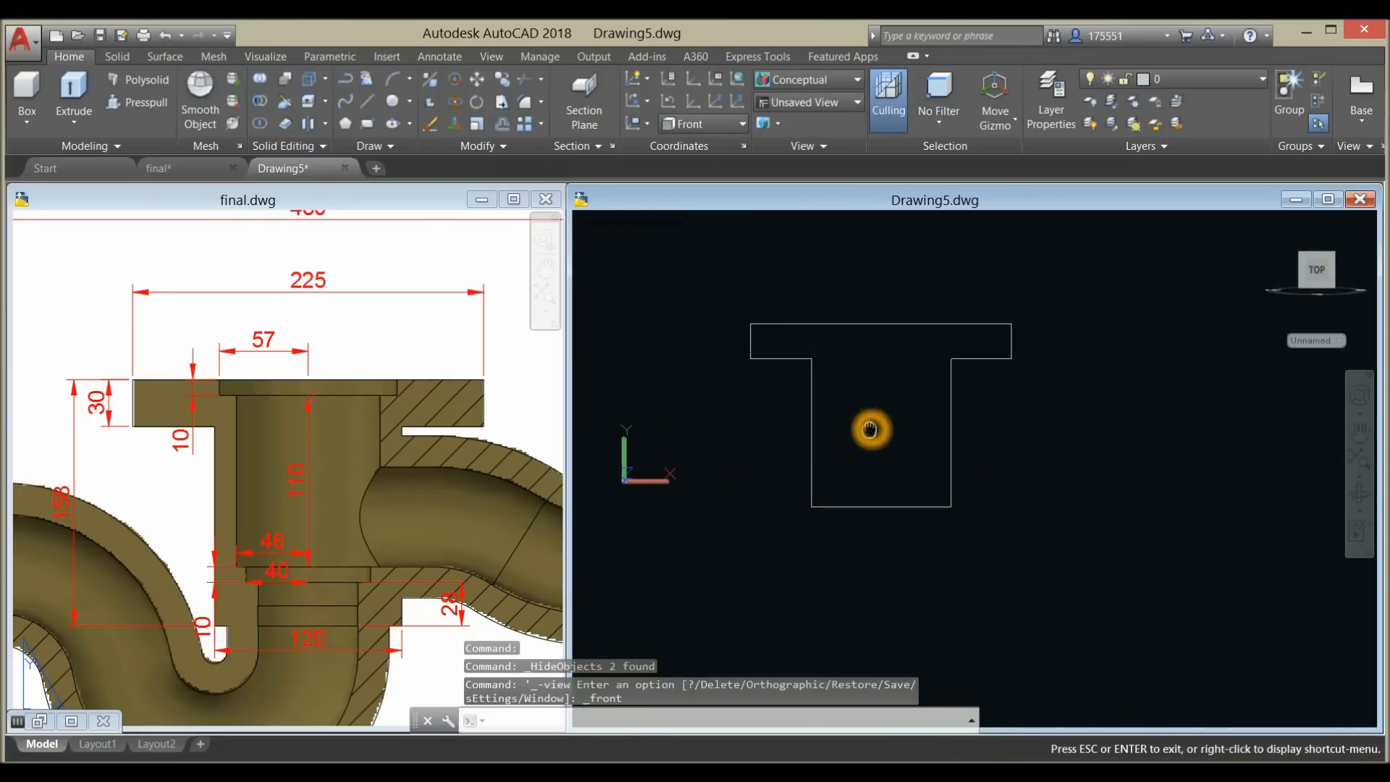
click(292, 434)
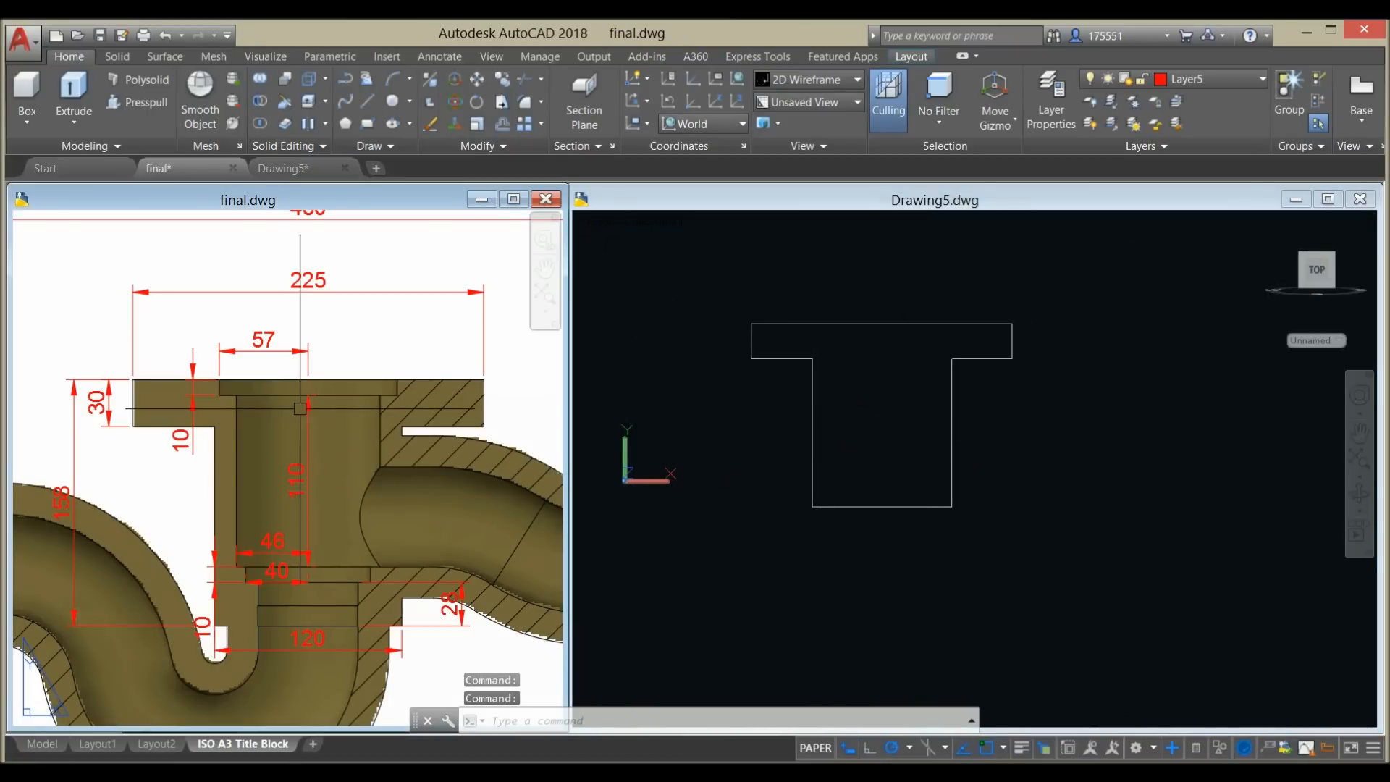
click(313, 375)
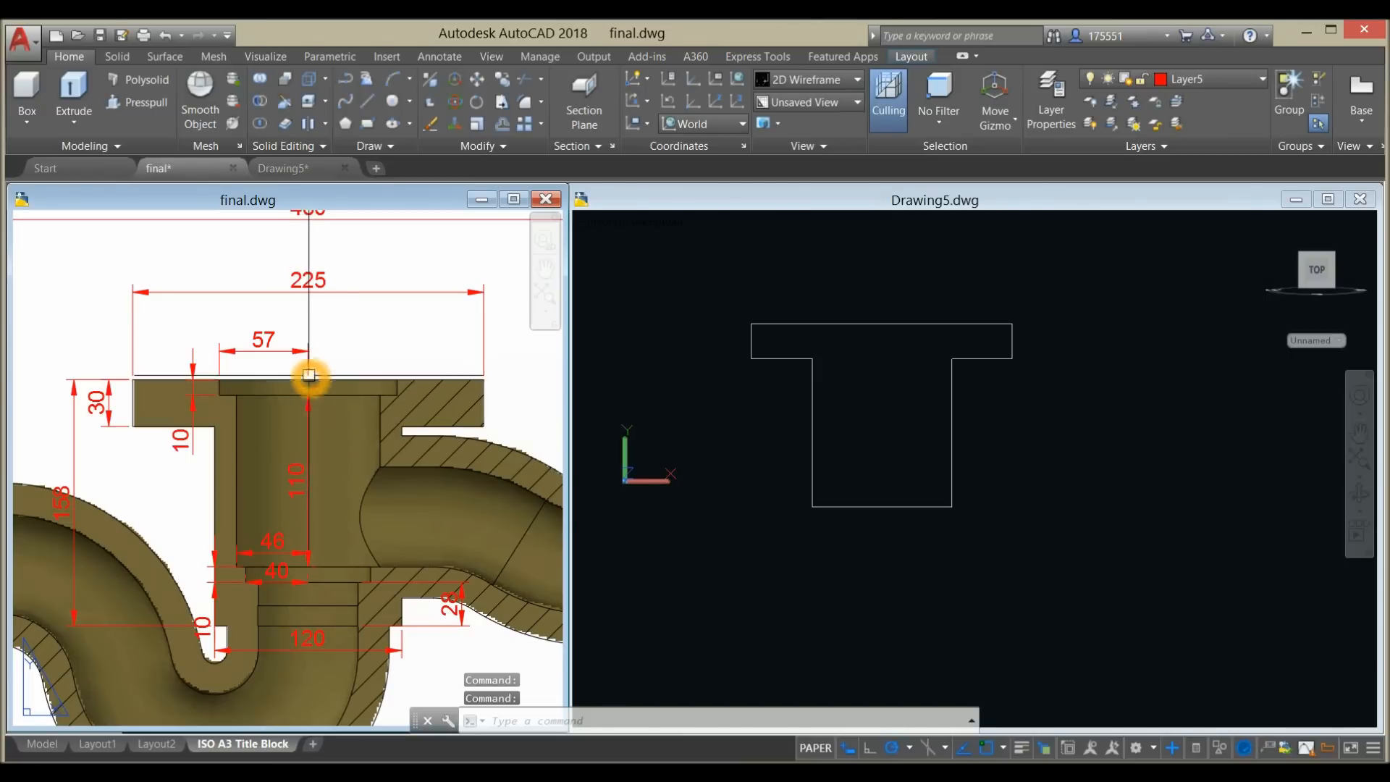
click(880, 407)
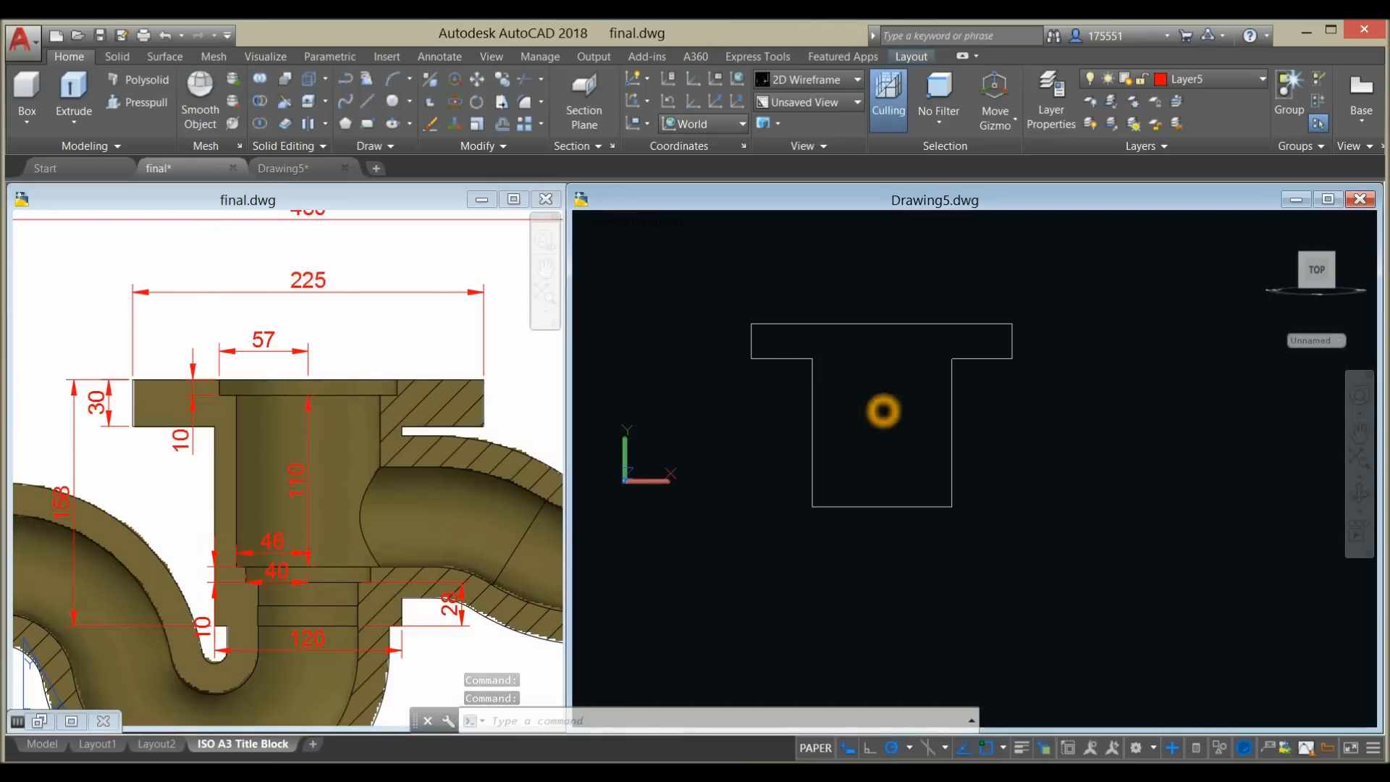
text(l)
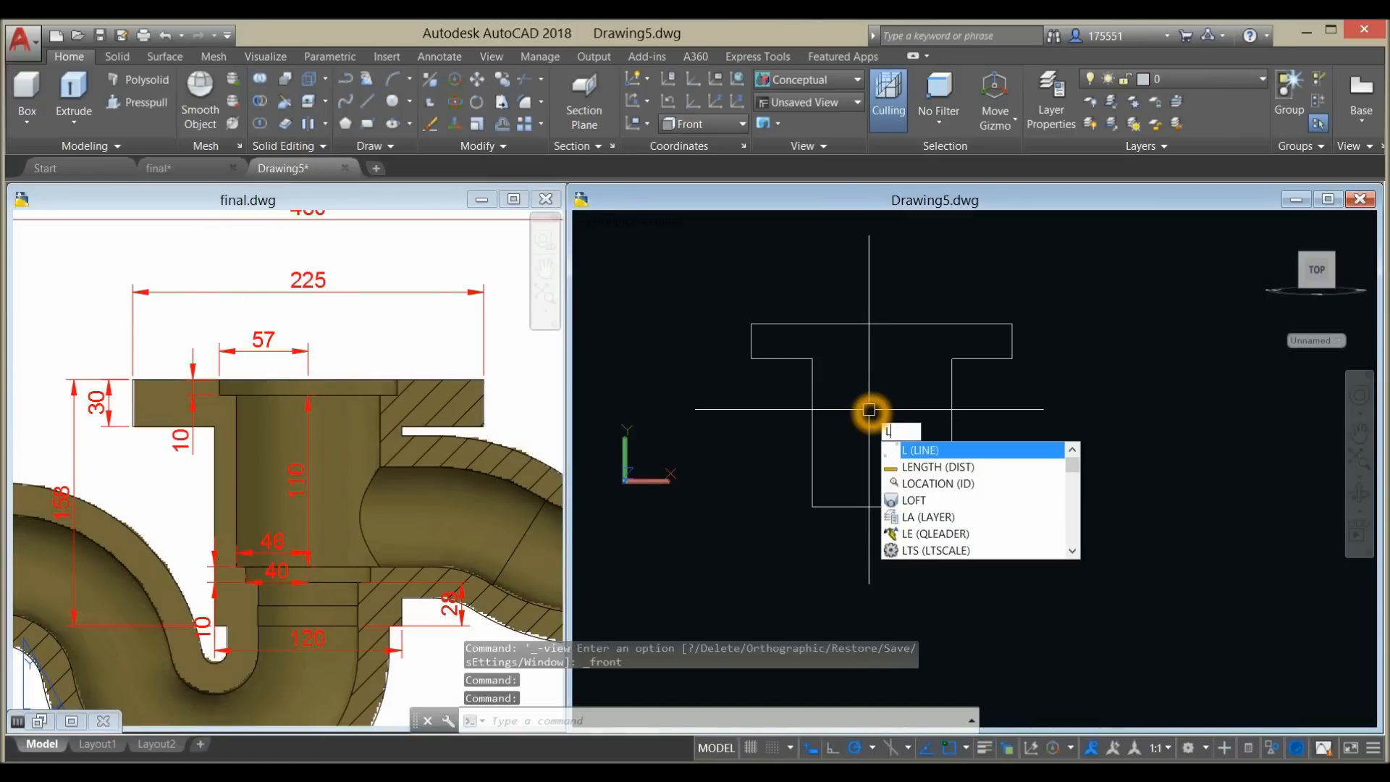
key(Return)
click(882, 326)
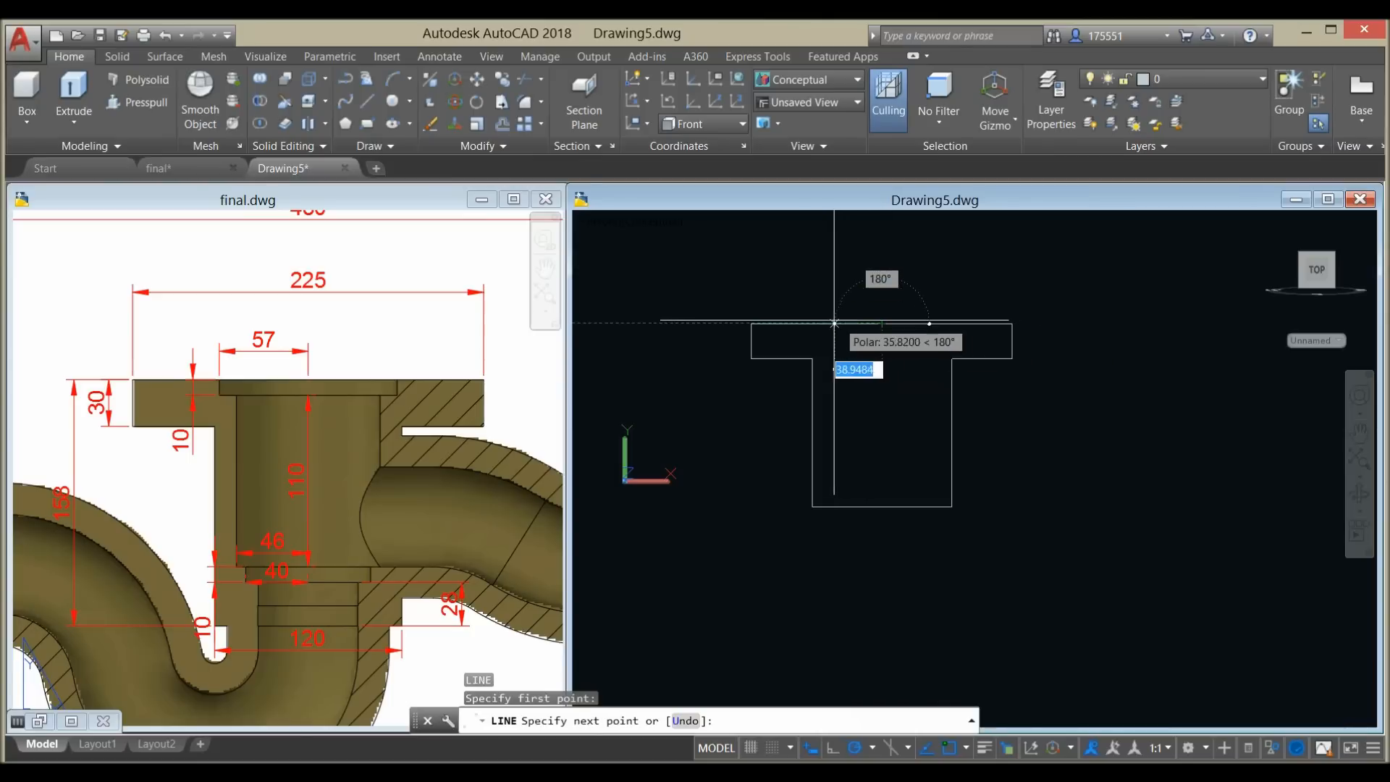
key(Escape)
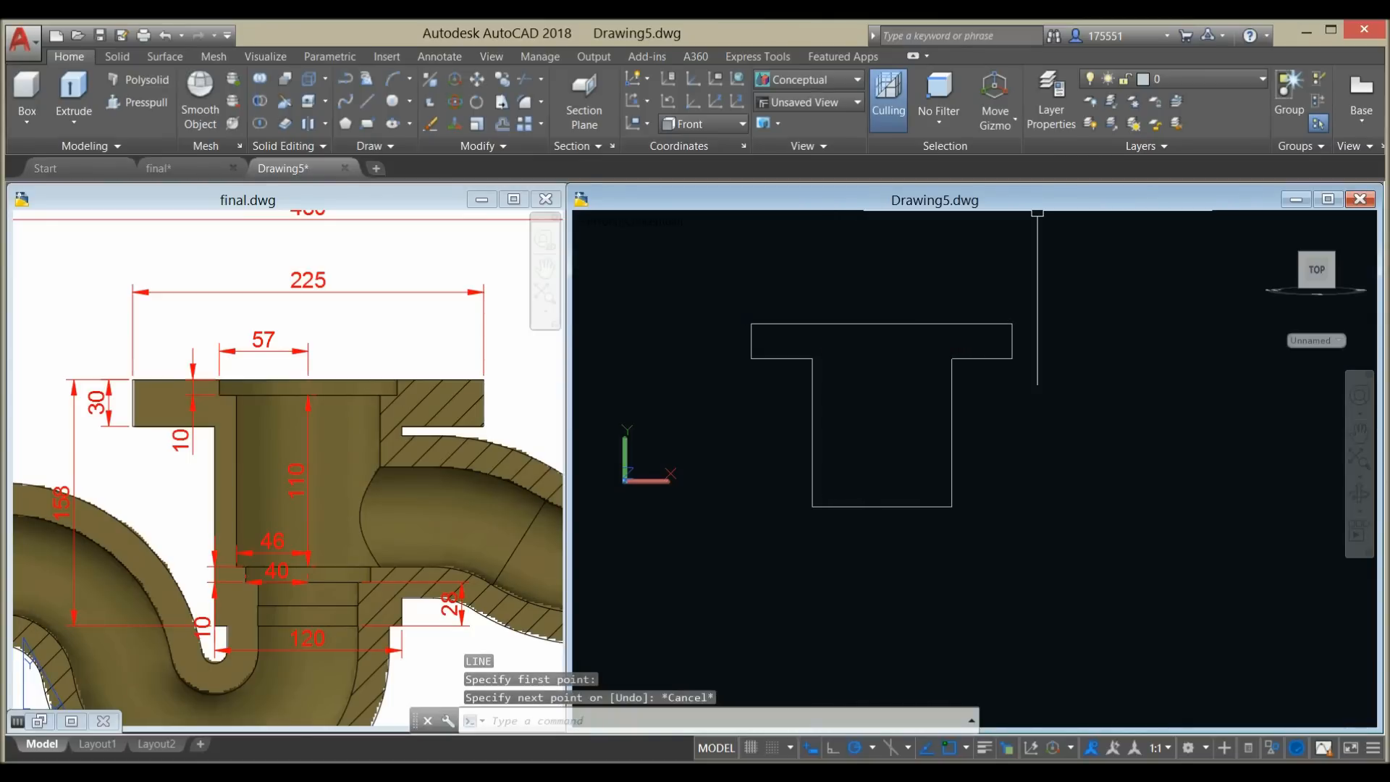
- Make Layer1 current and draw connected lines from the midpoint of the T outline's upper edge, 57 to the left and 10 downward
click(1215, 79)
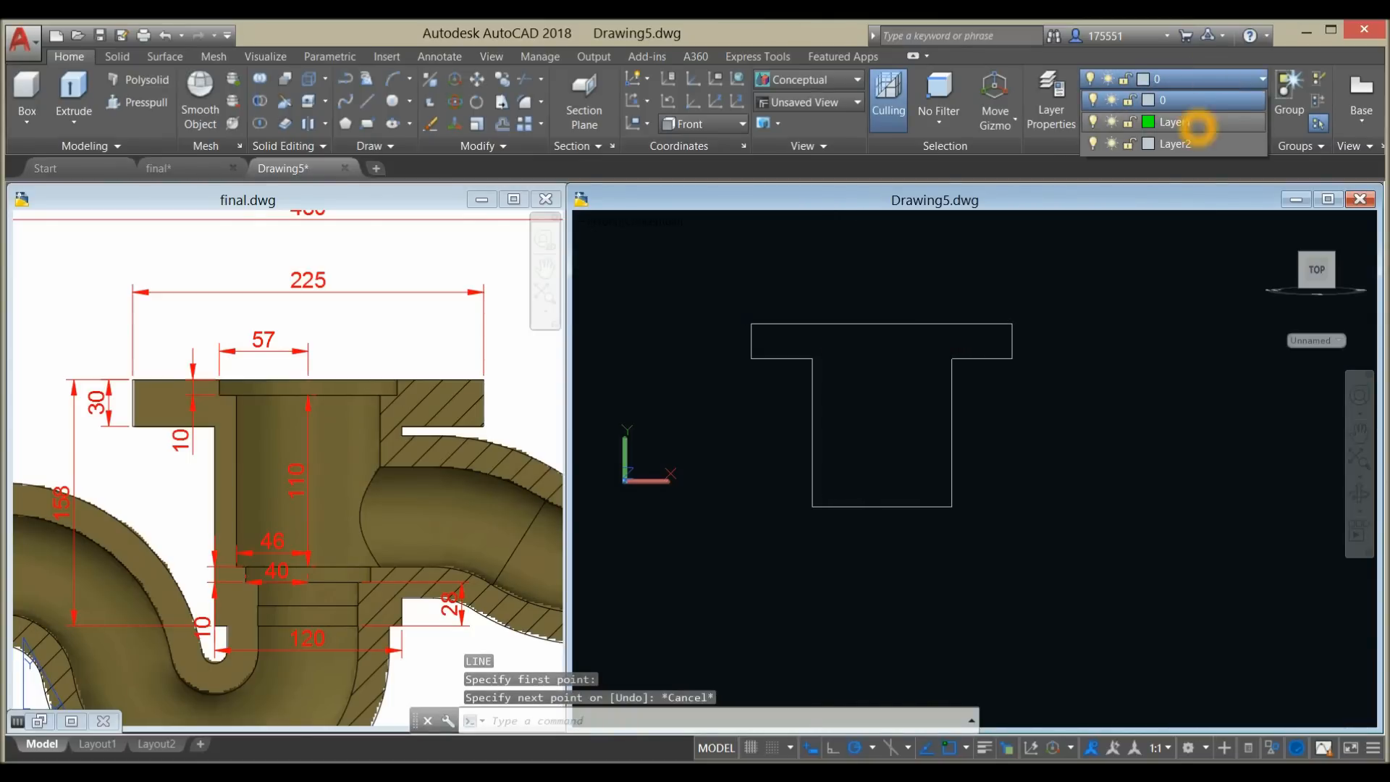
click(1199, 123)
text(l)
key(Return)
click(891, 323)
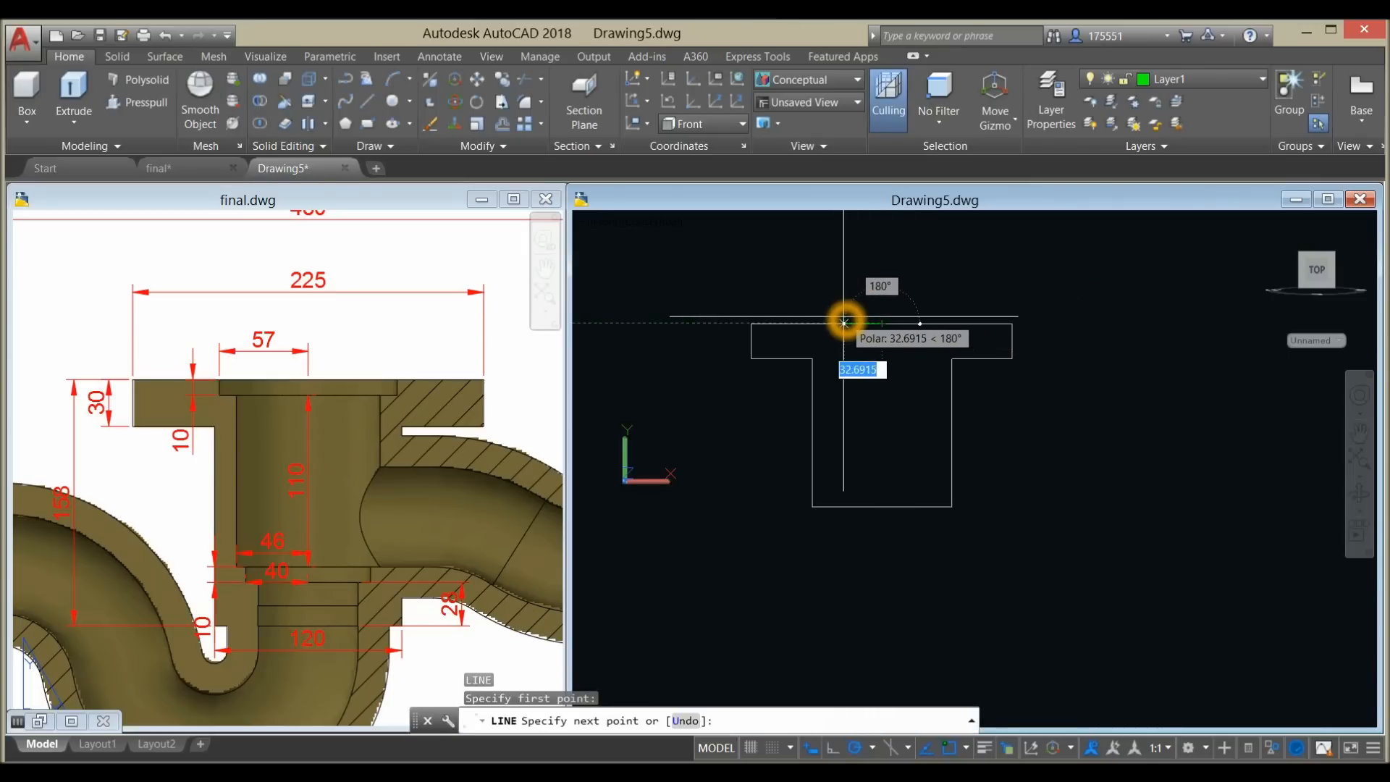
text(57)
key(Return)
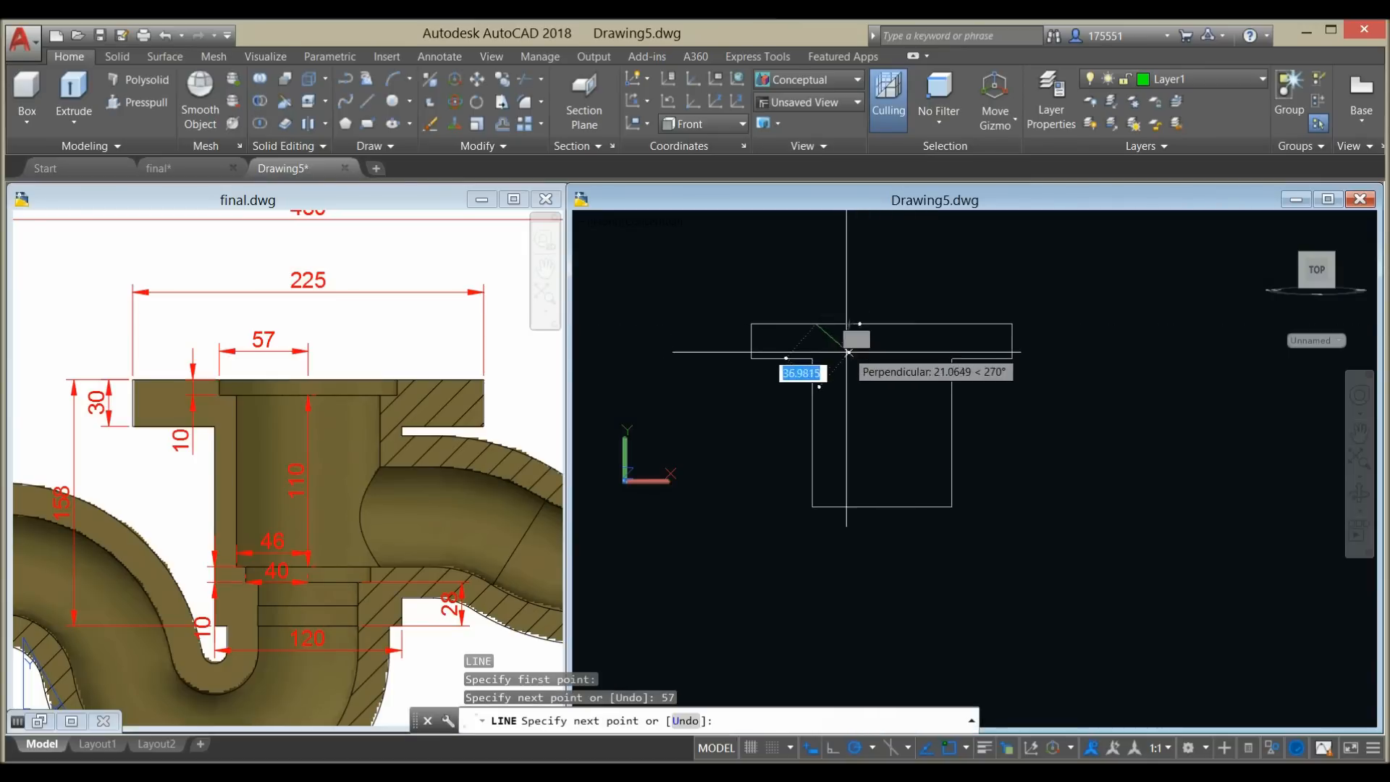
scroll(826, 357, up, 3)
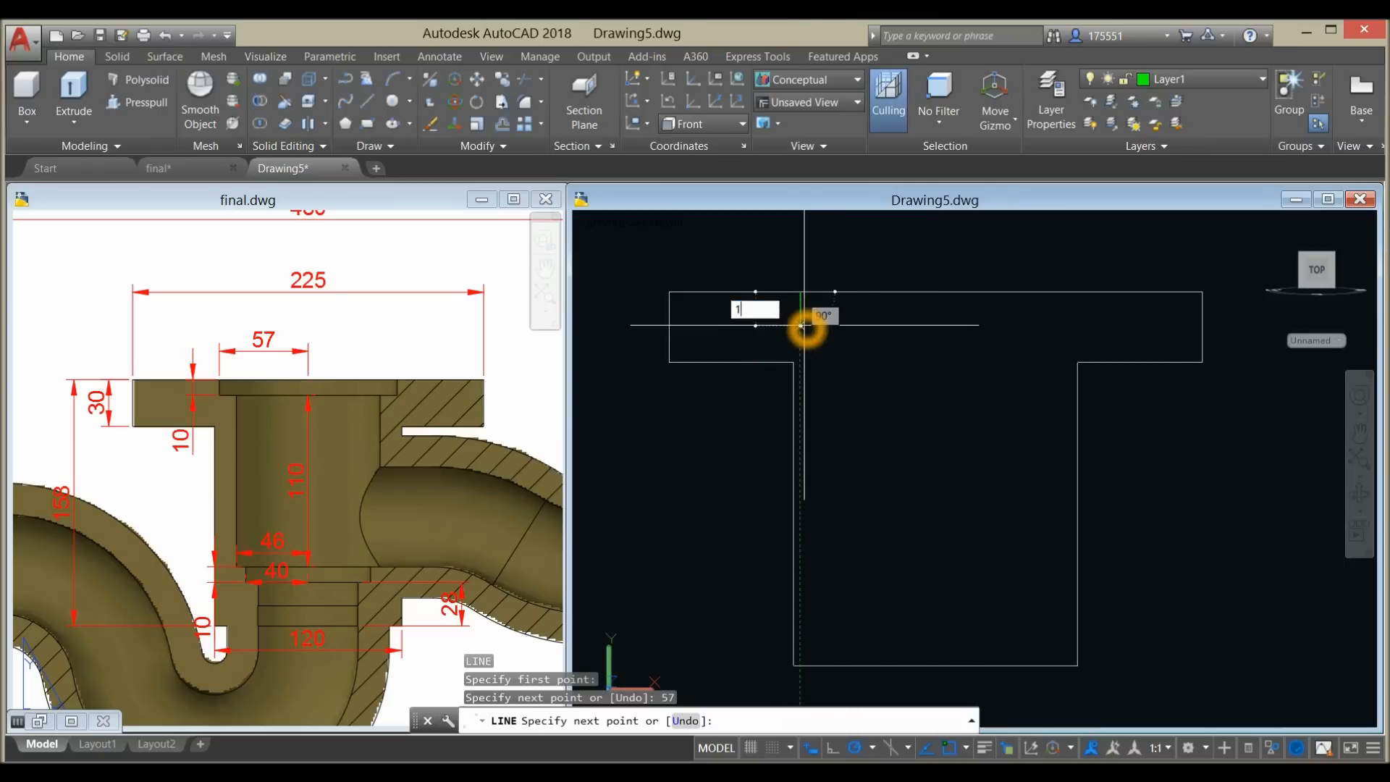
text(10)
key(Return)
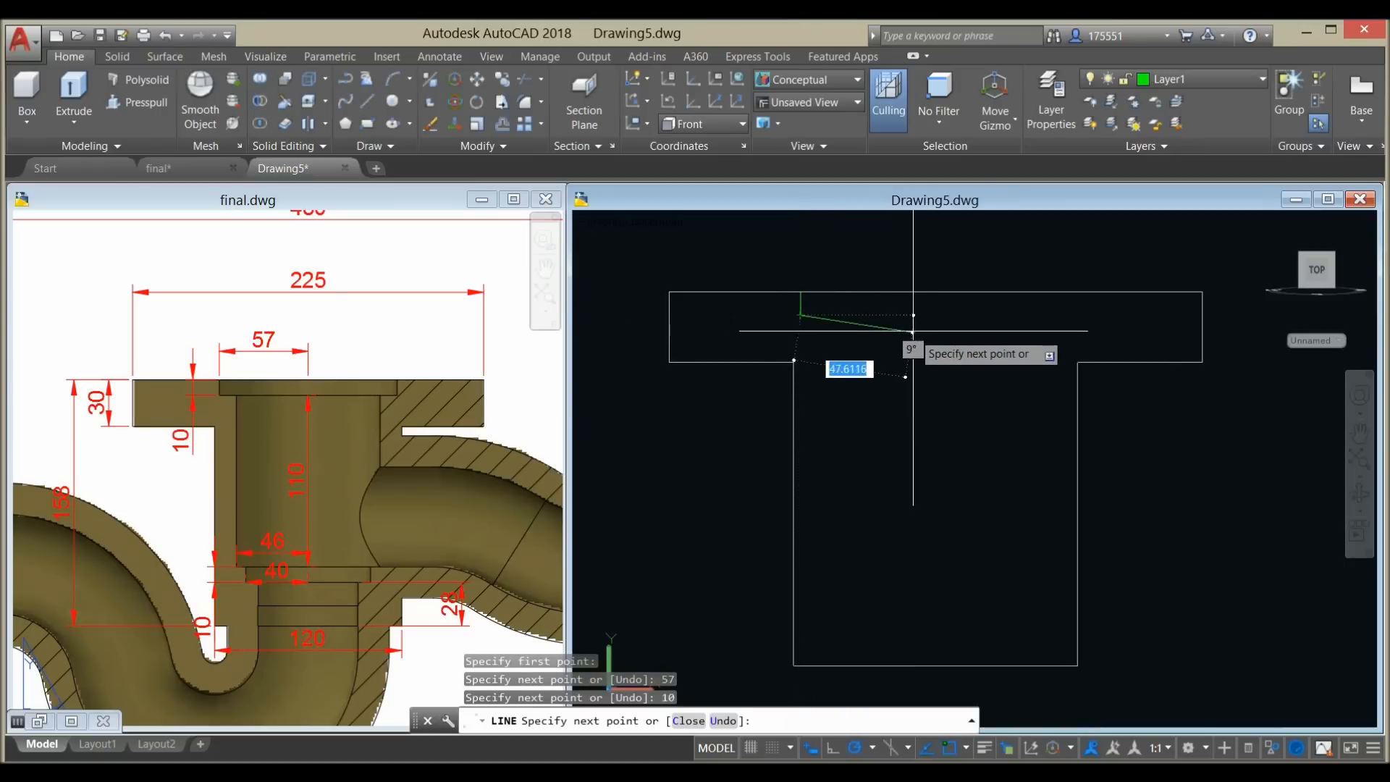
mouse_move(919, 316)
middle_down()
mouse_move(940, 322)
mouse_move(914, 330)
middle_up()
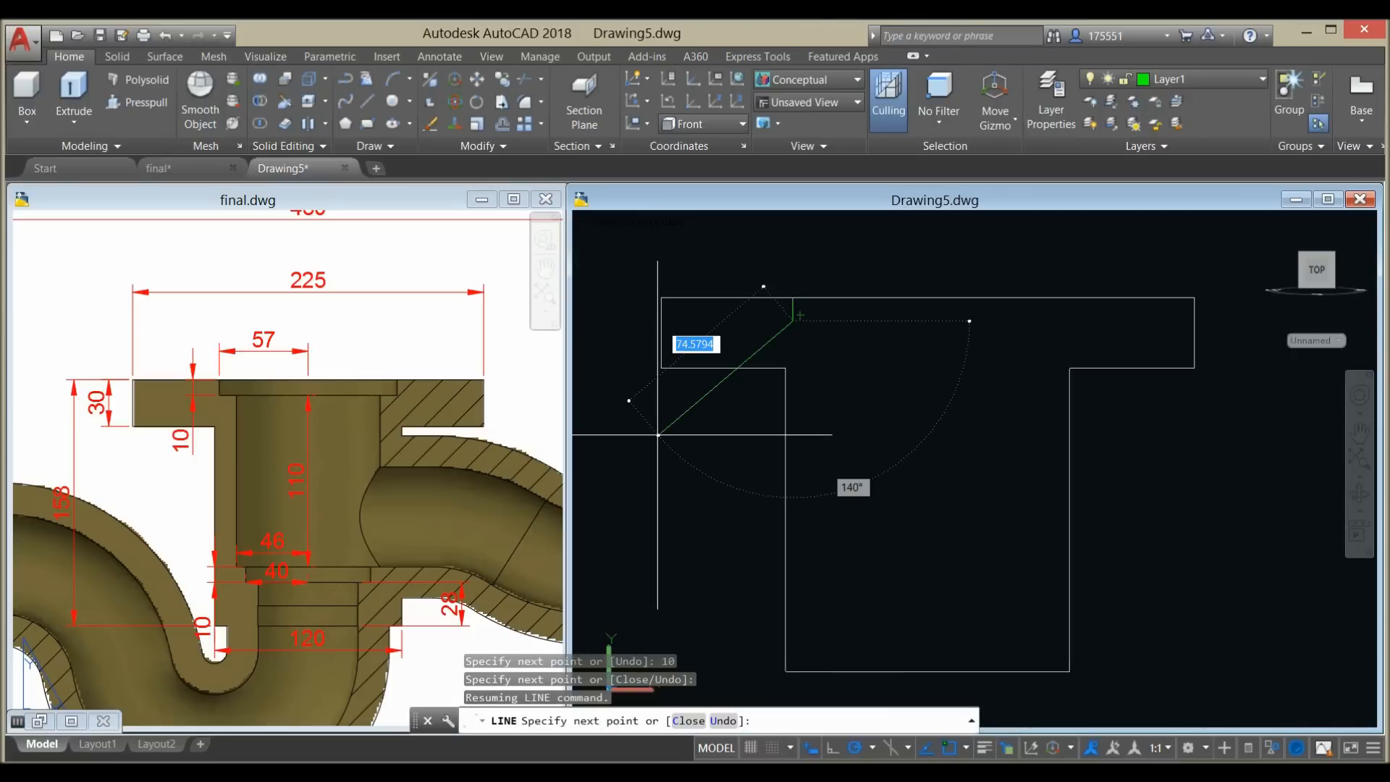
key(Escape)
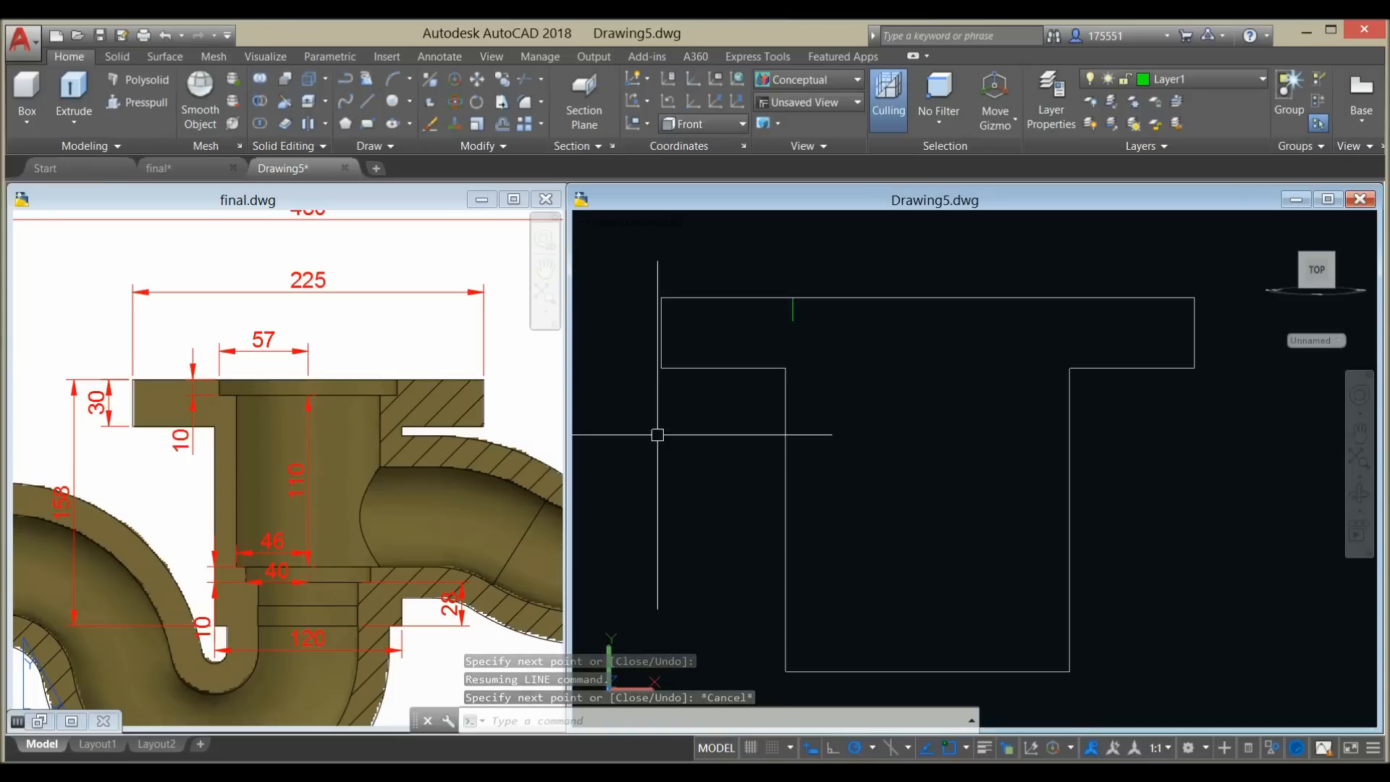
- Continue the bore profile from the short line's lower end with lines 6 toward the centre and 110 straight down
click(279, 579)
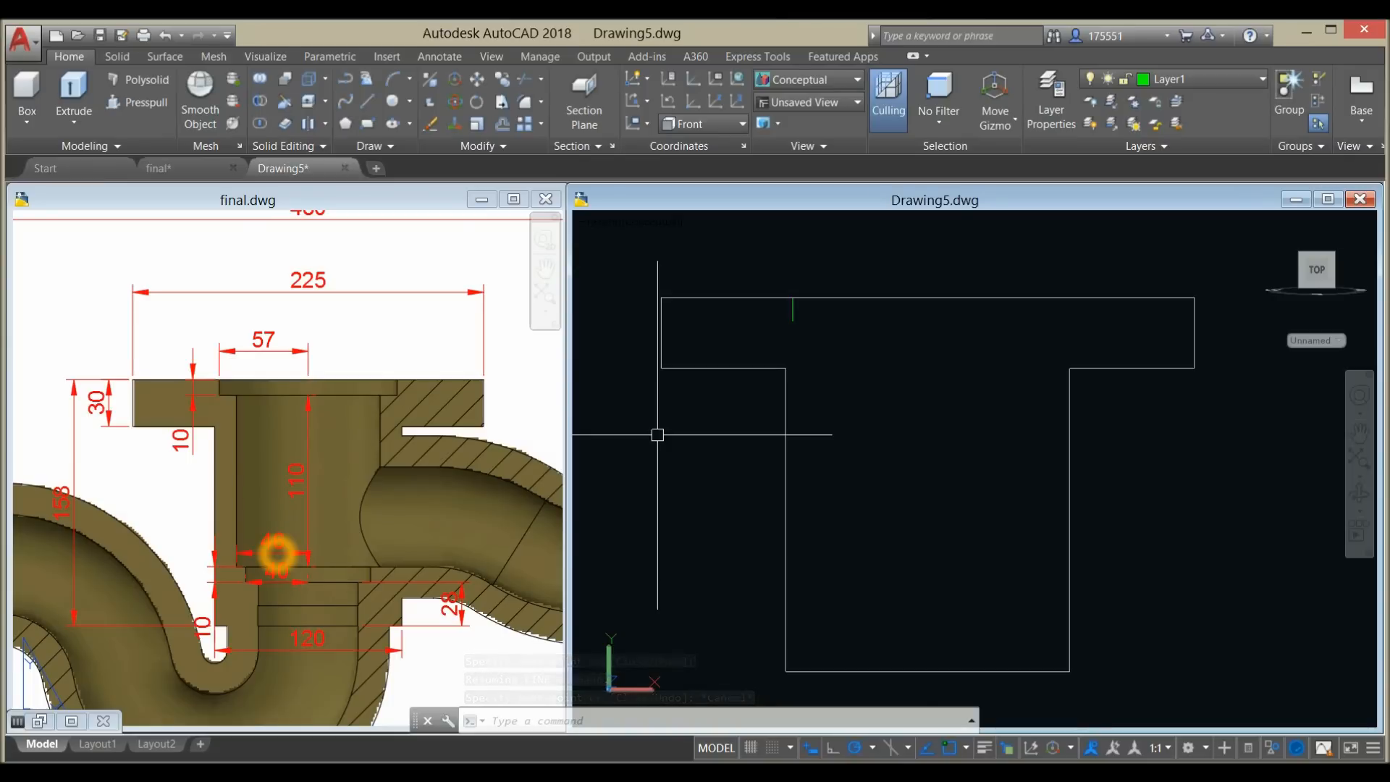
key(Return)
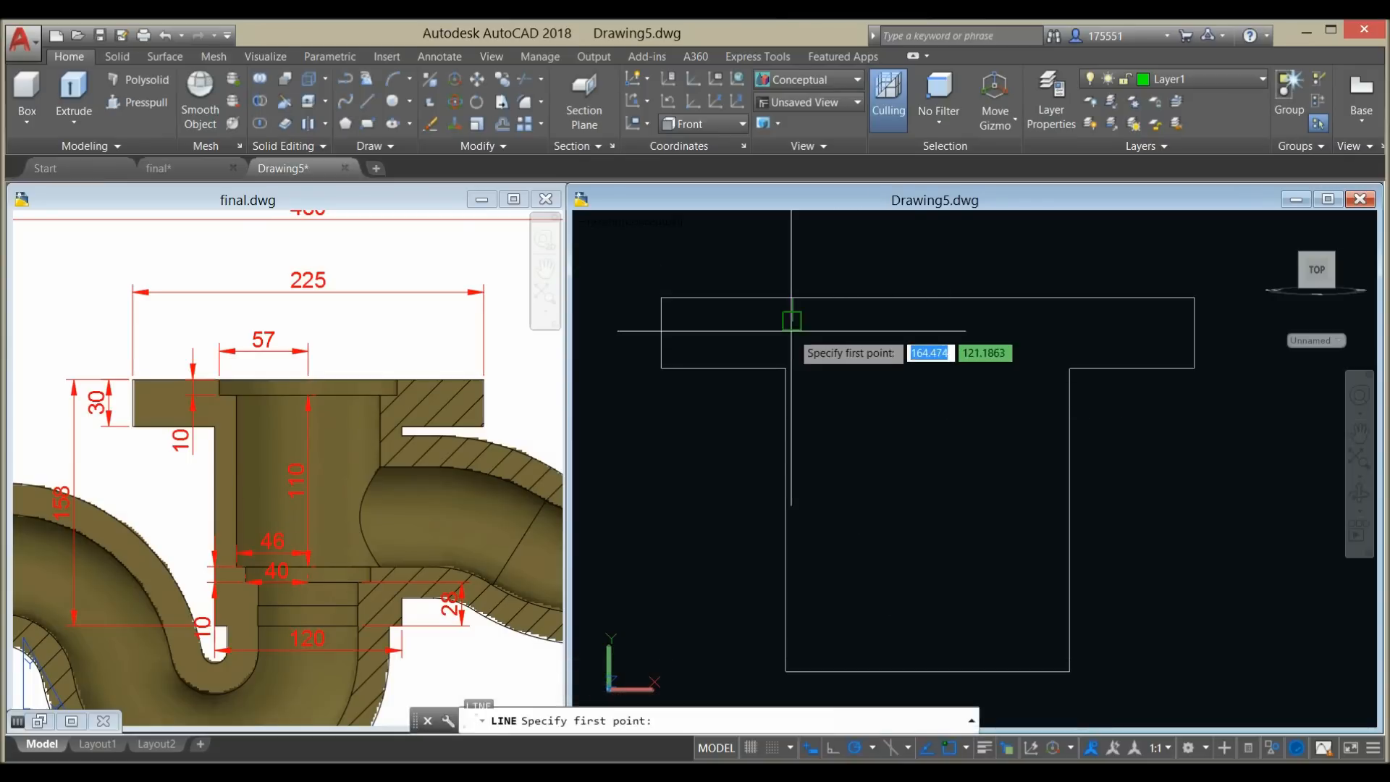
click(793, 322)
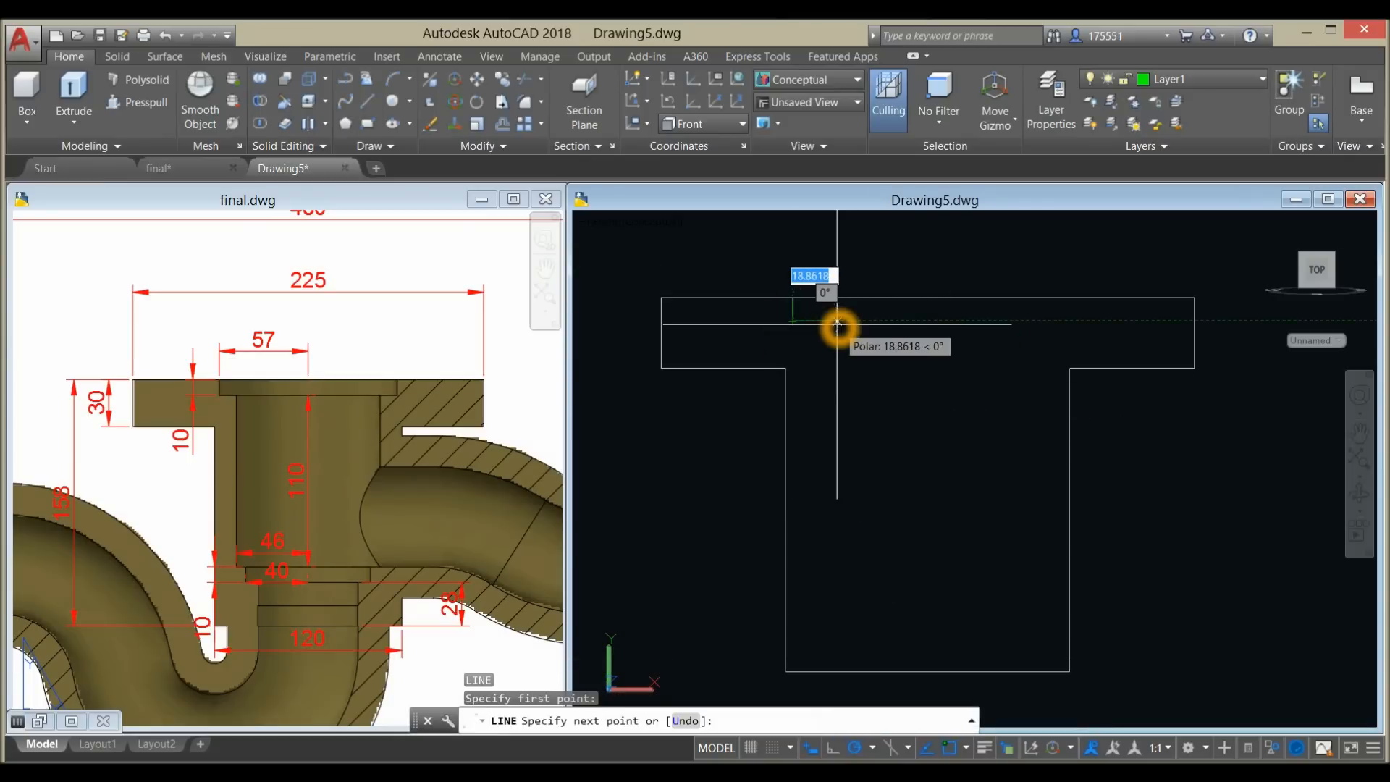
text(6)
key(Return)
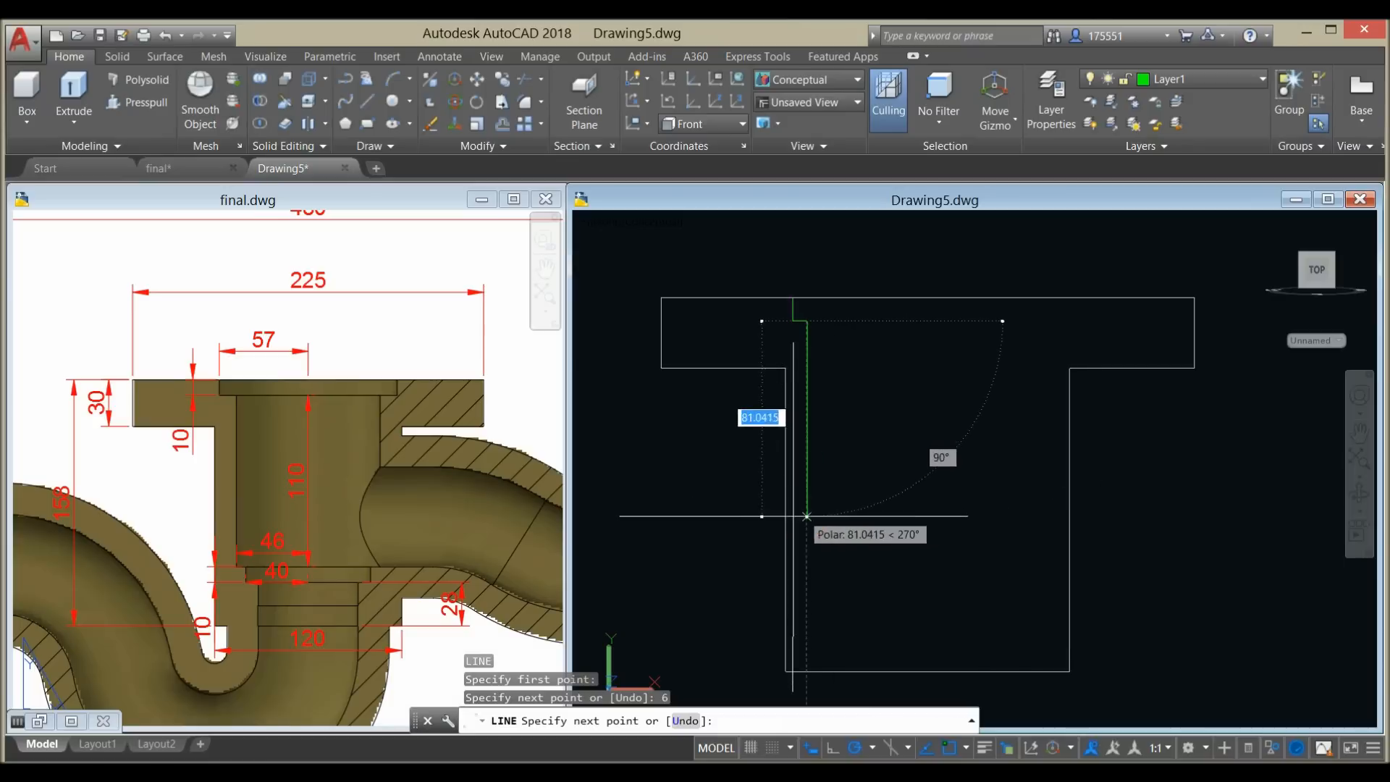
click(807, 514)
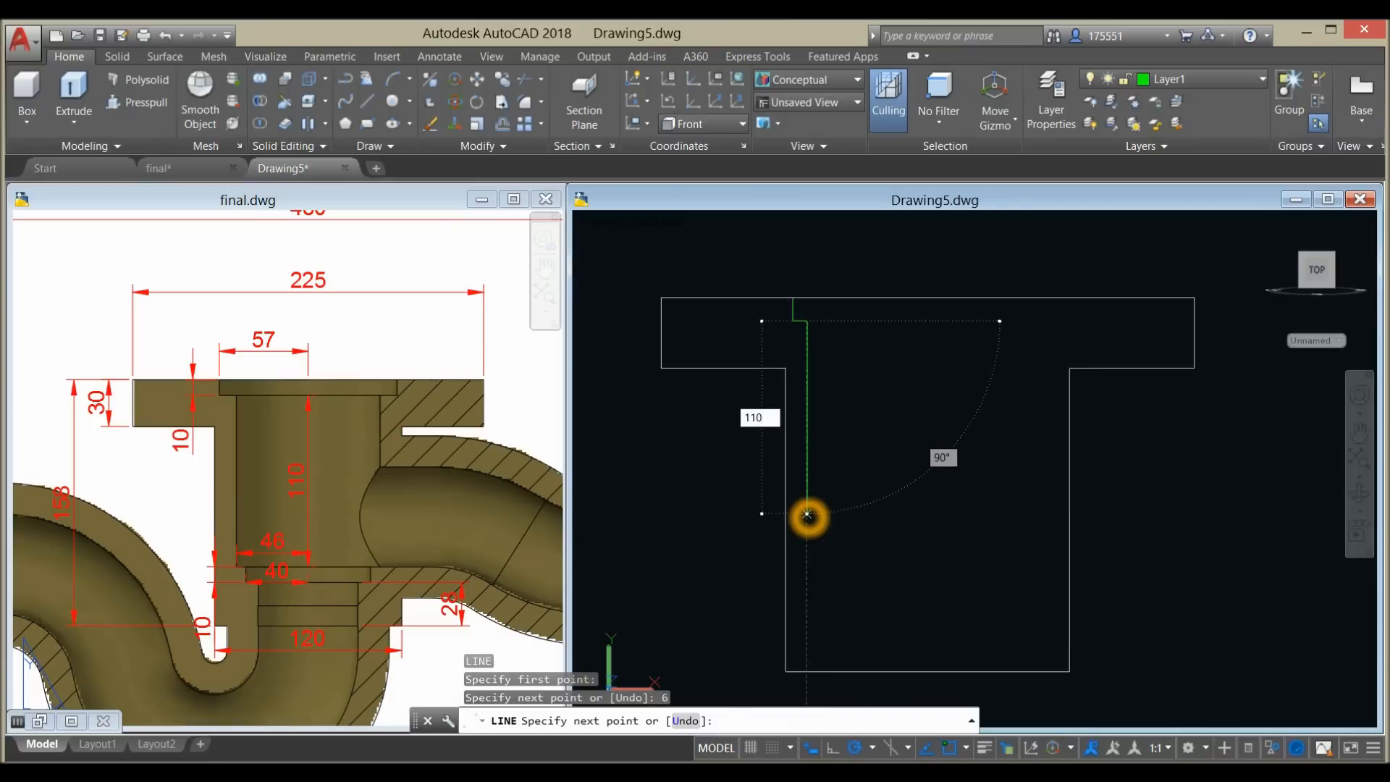
text(110)
key(Return)
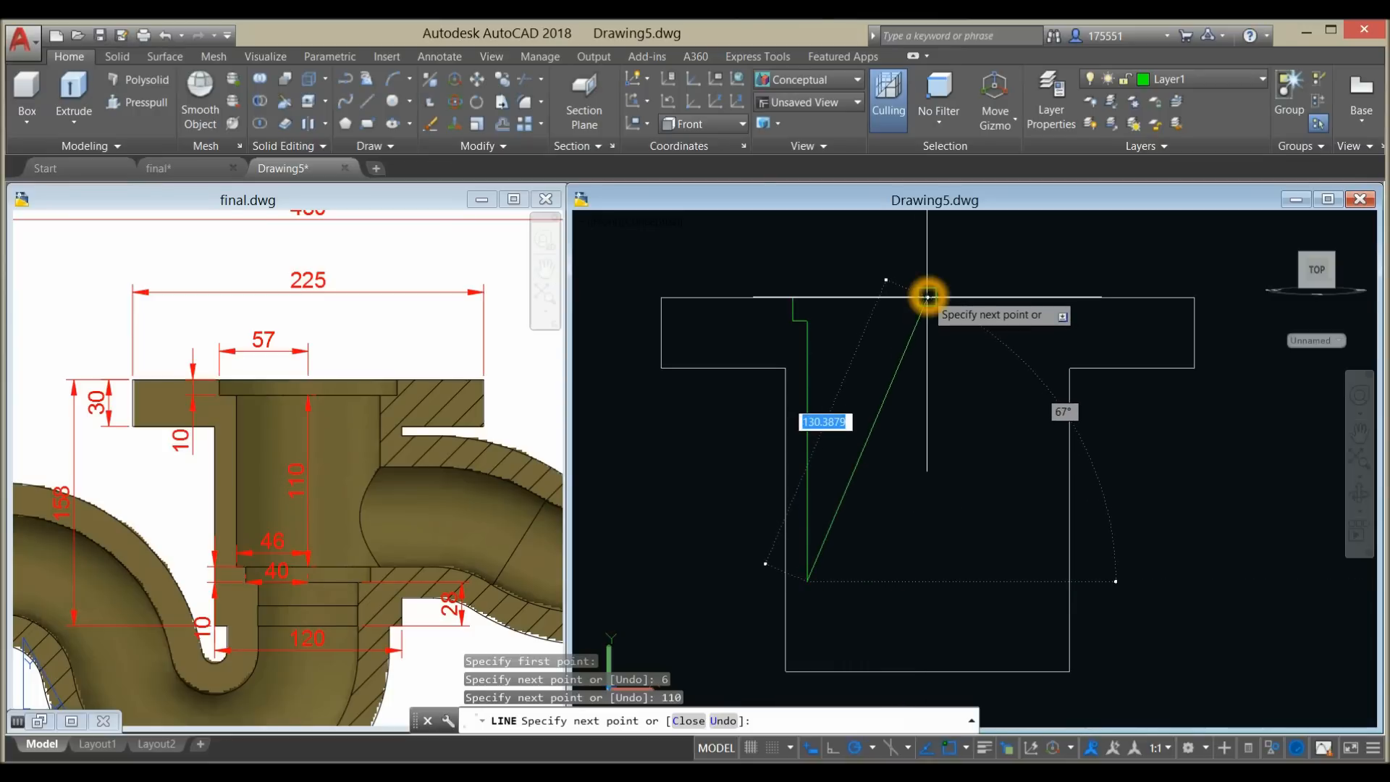
- Draw the bore profile's lower horizontal line to the vertical axis of the T outline and end the line
click(929, 582)
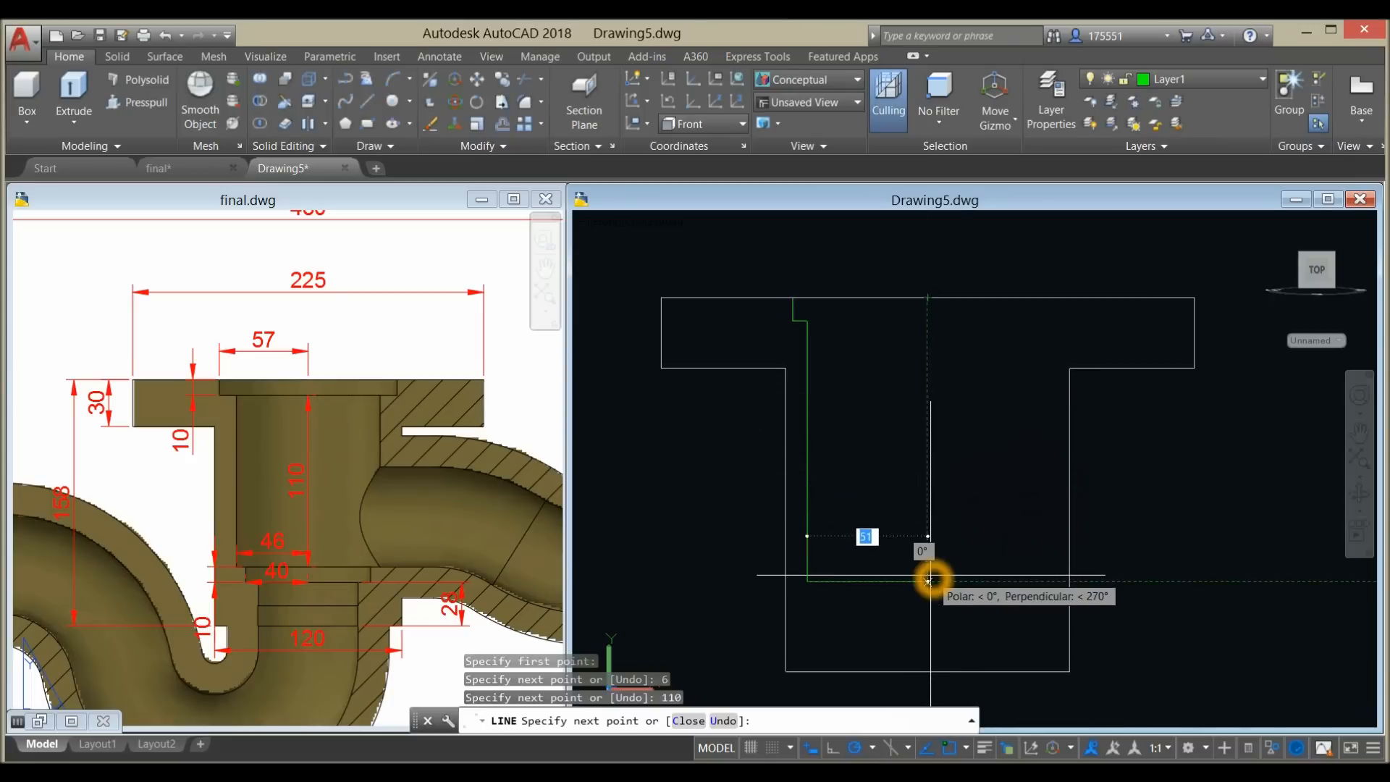
click(953, 474)
right_click(951, 468)
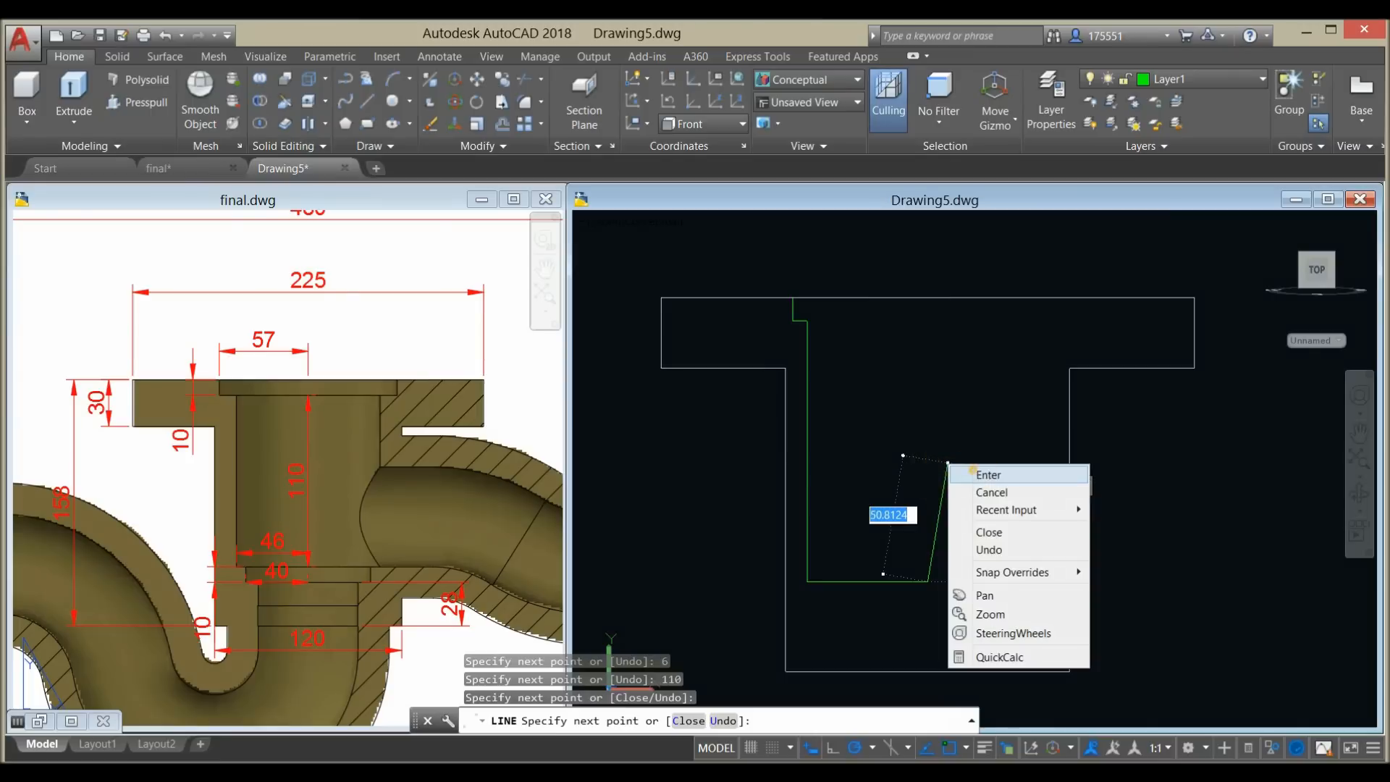
click(970, 470)
- Draw the vertical axis line from the bore profile's lower inner corner up to the midpoint of the T outline's upper edge
click(326, 607)
middle_drag(326, 594, 332, 515)
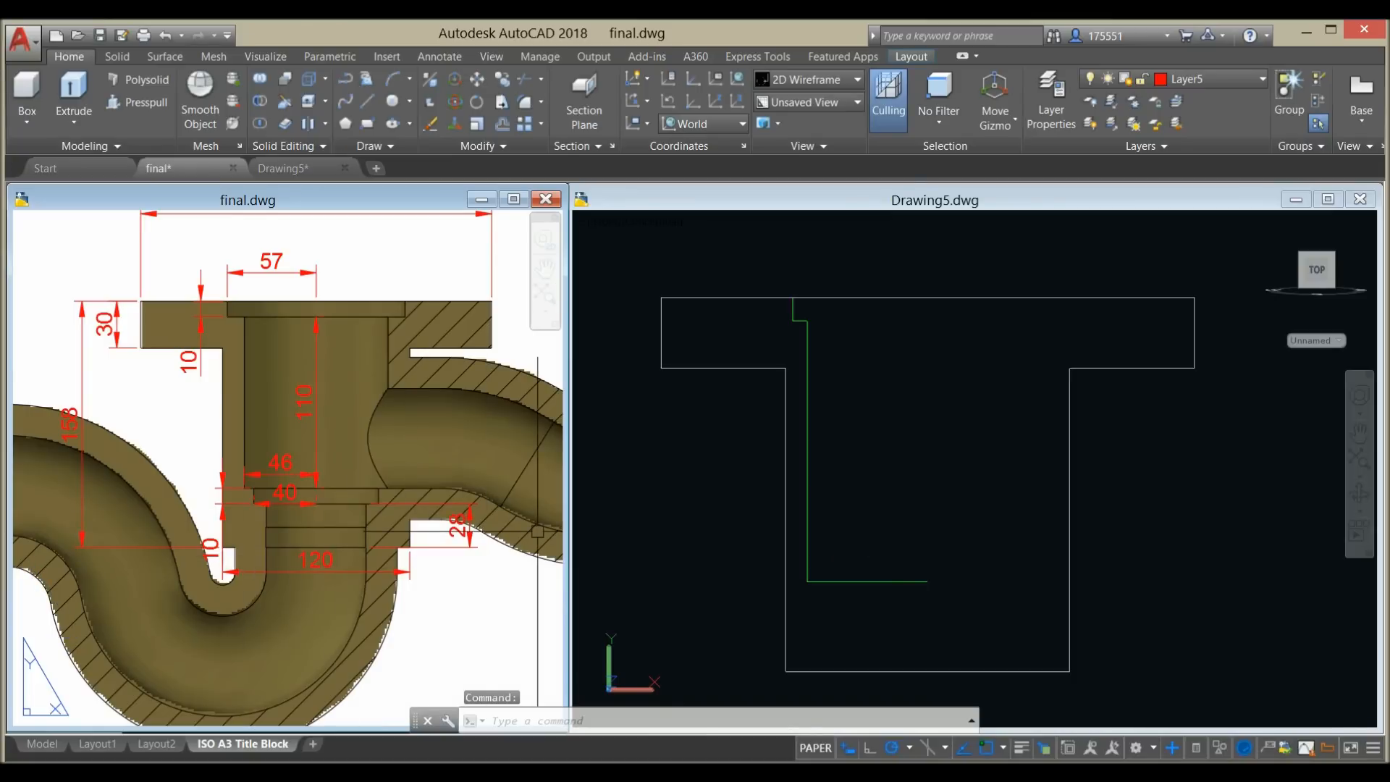
click(890, 435)
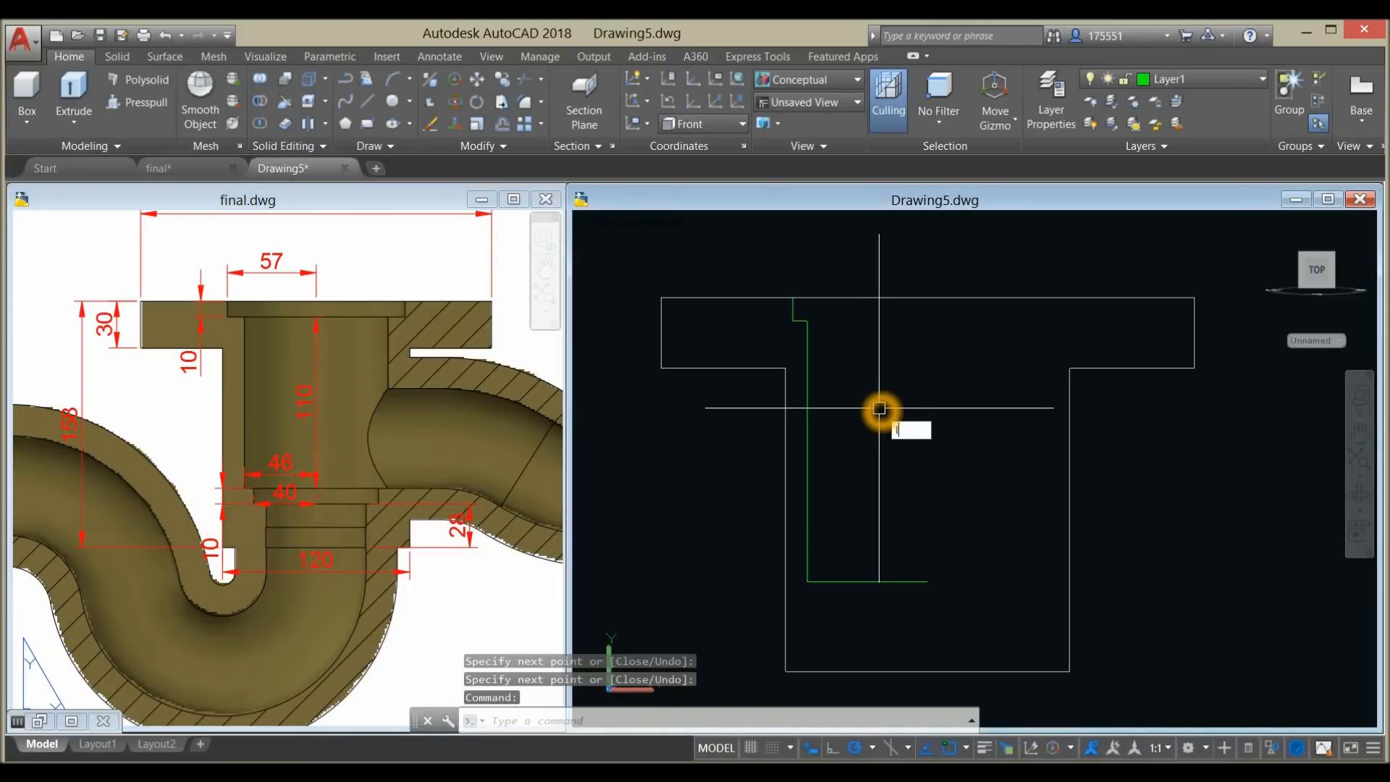
text(l)
key(Return)
click(927, 580)
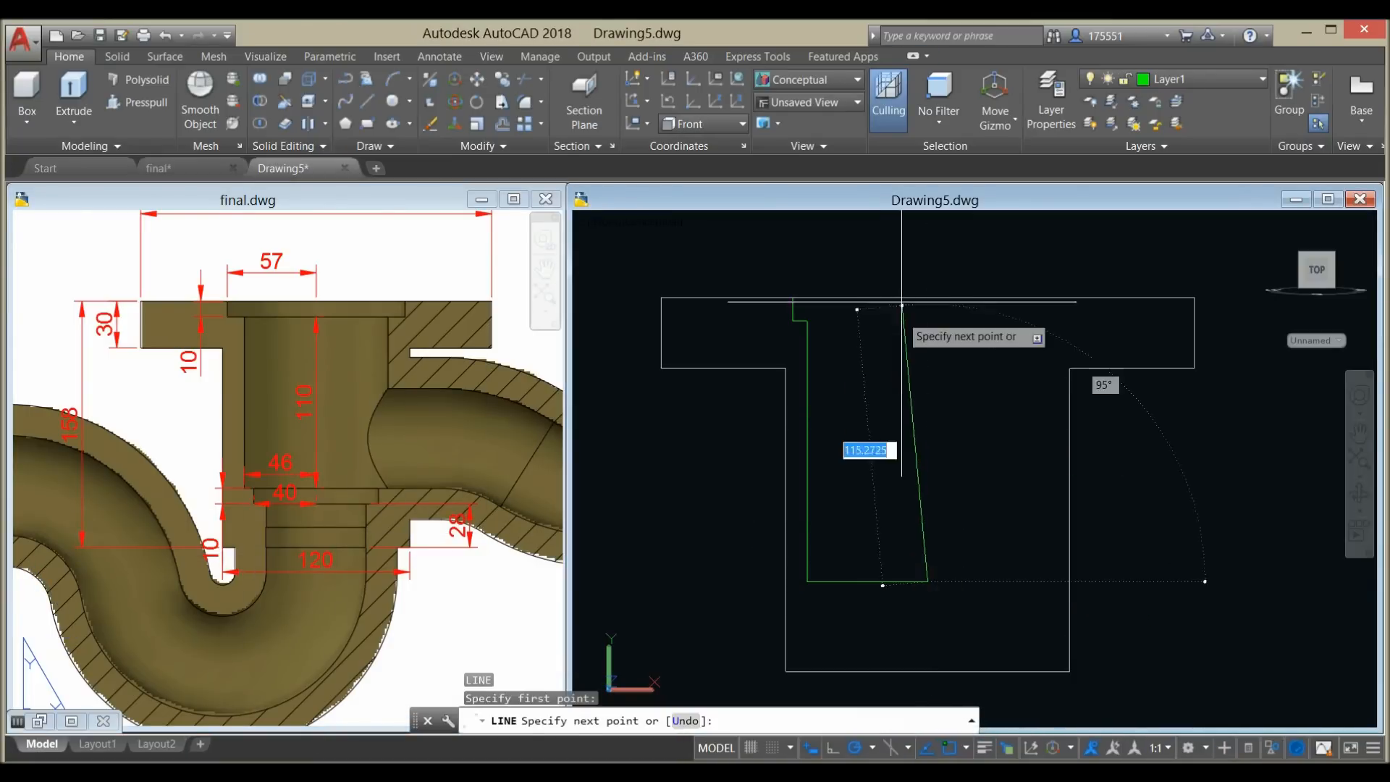
click(928, 297)
right_click(956, 329)
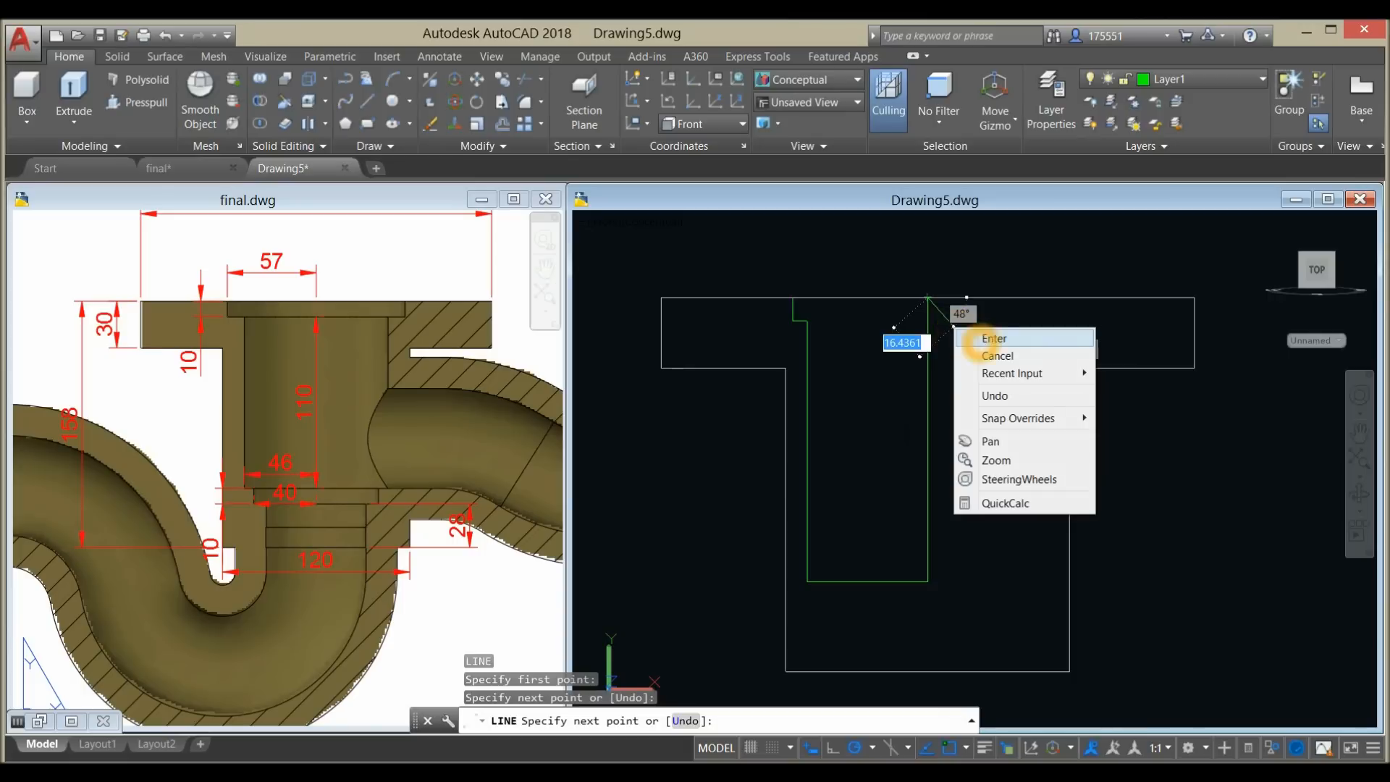
click(993, 338)
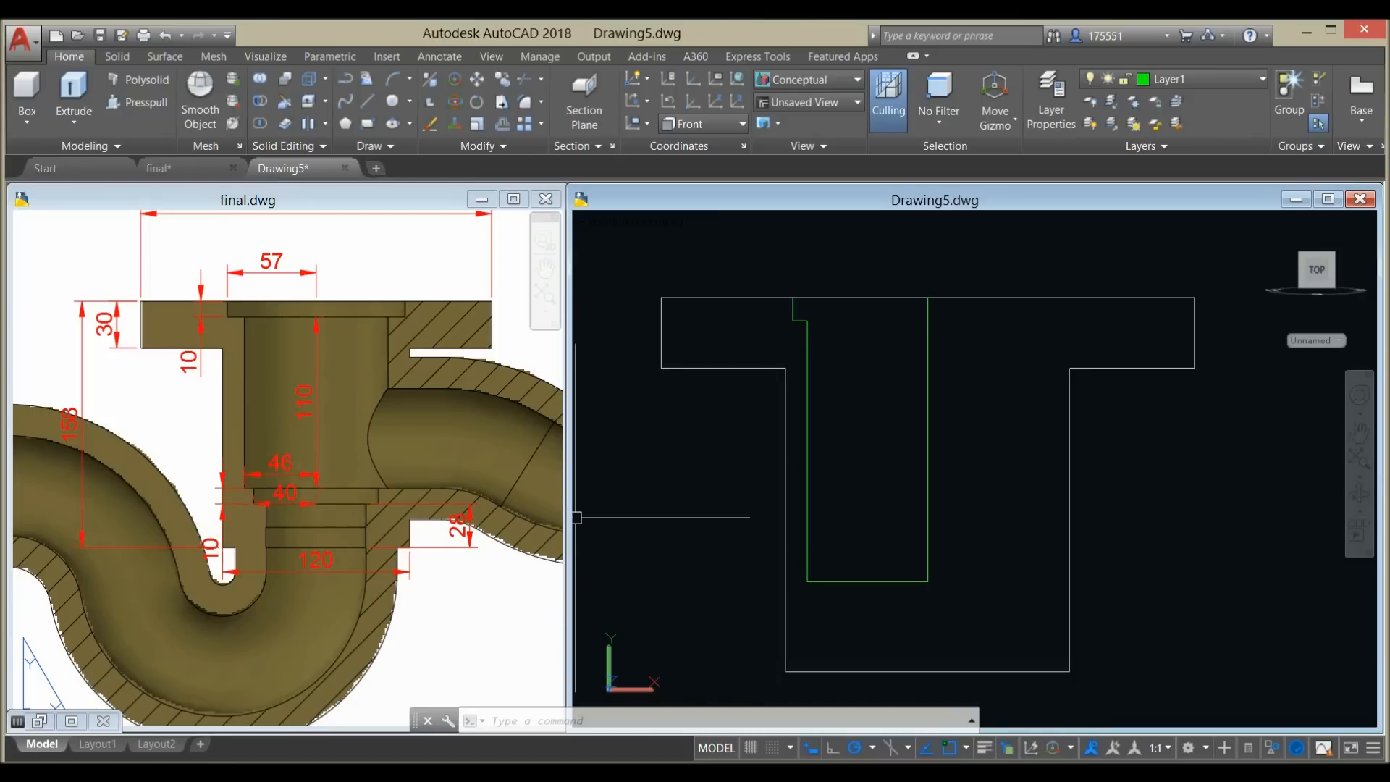
click(858, 427)
click(864, 410)
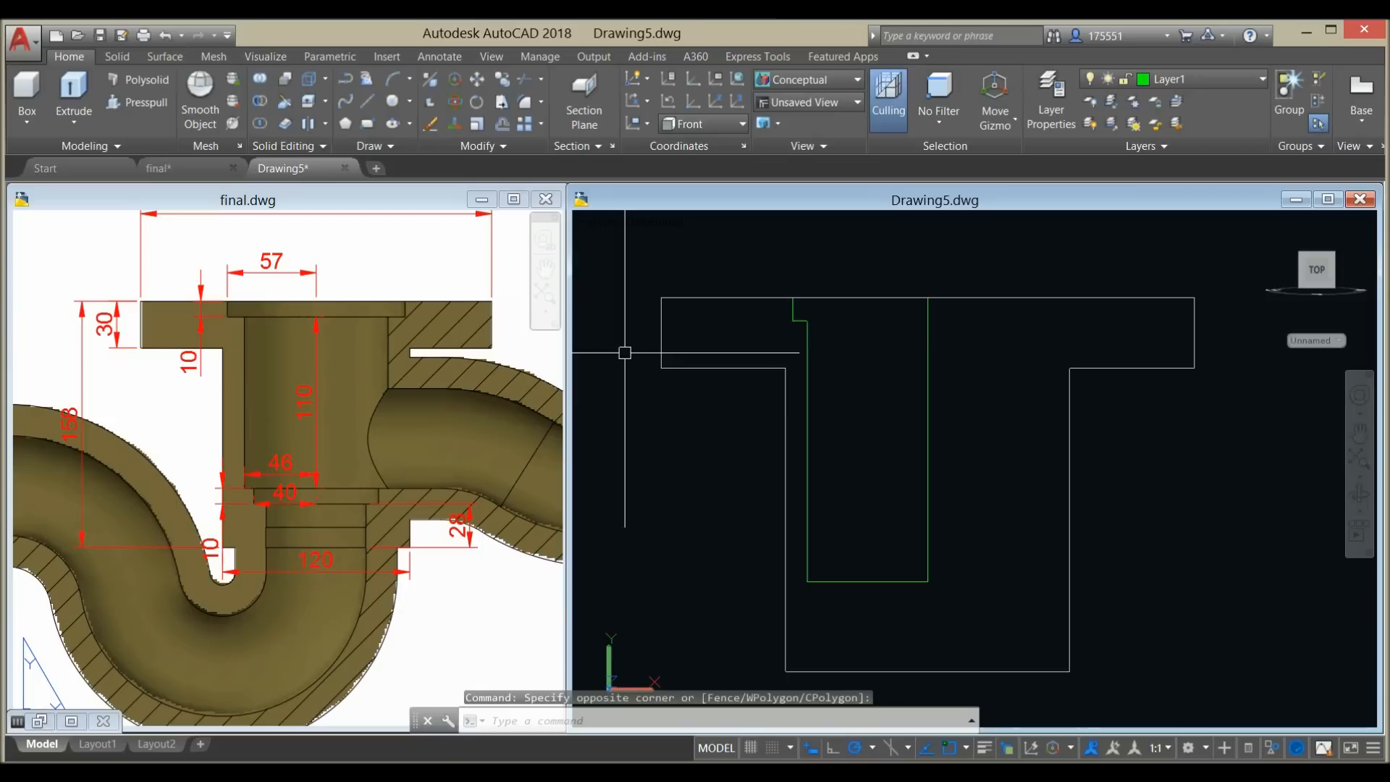
- Add a horizontal linear dimension in final.dwg across the bore step between the upper recess wall and the main bore wall, and select it
click(439, 56)
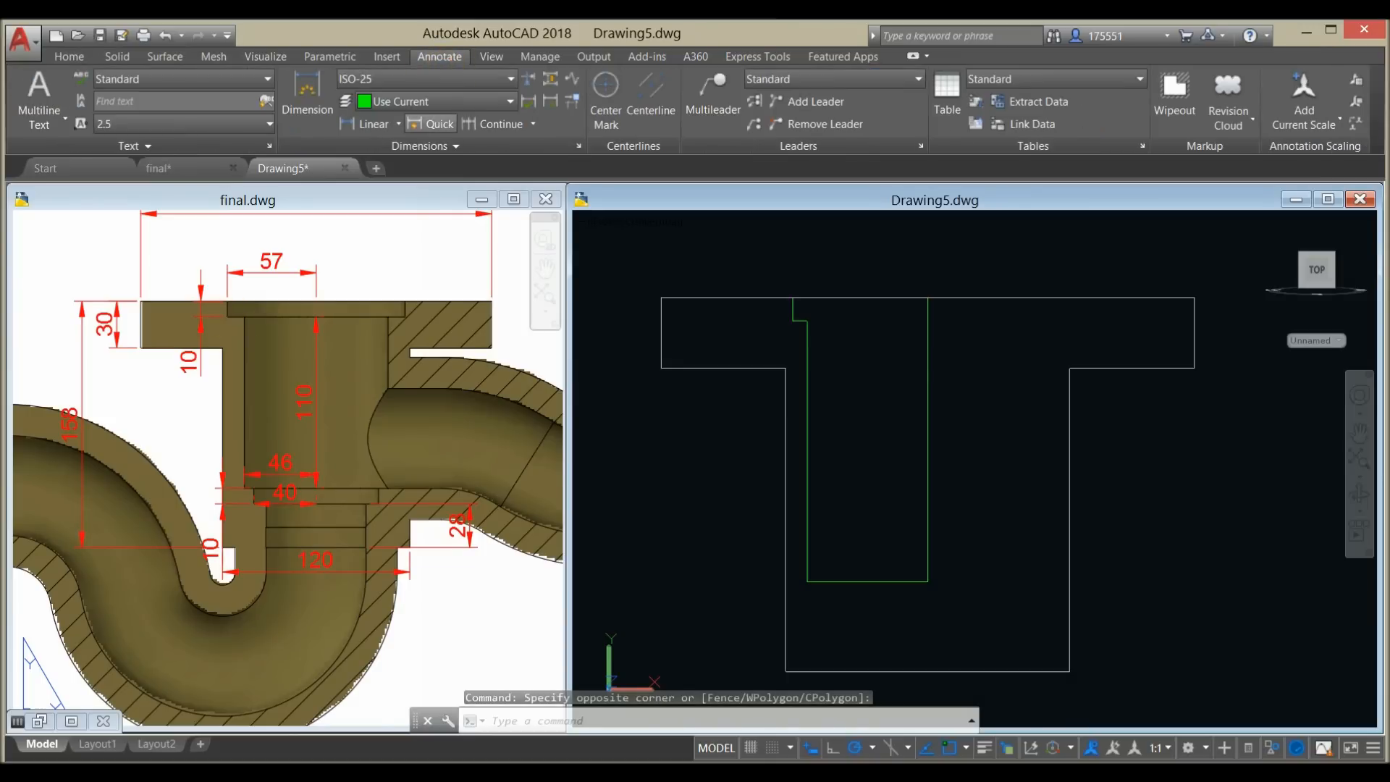
click(367, 124)
click(367, 248)
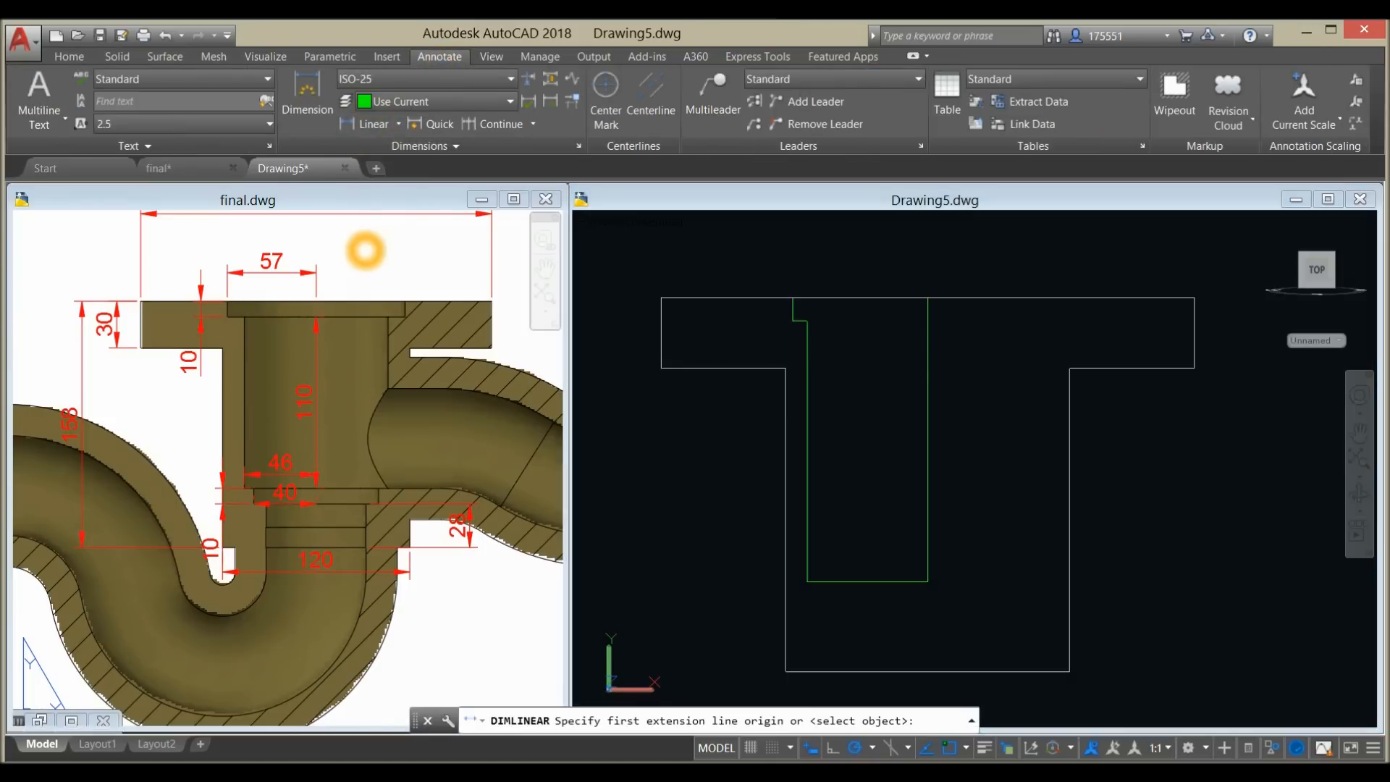
click(367, 124)
scroll(208, 326, up, 6)
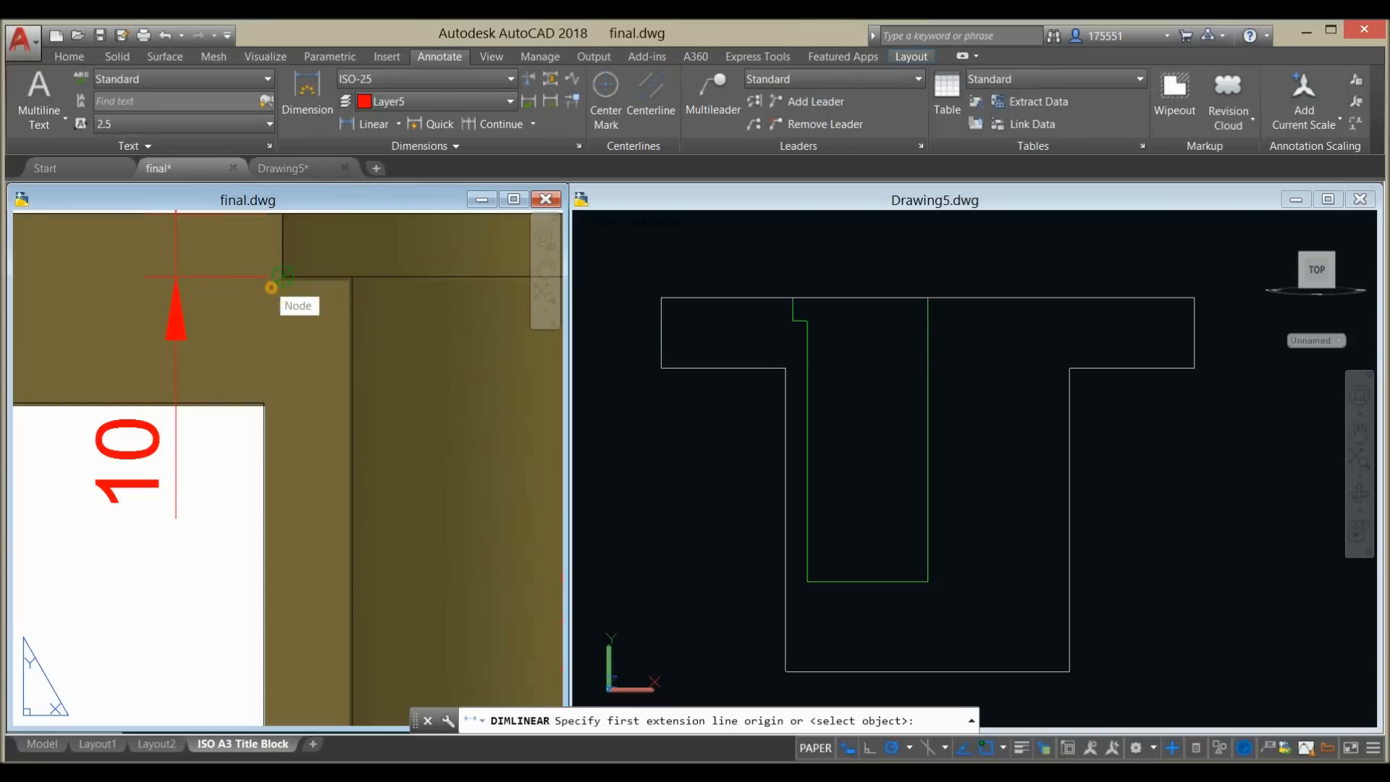
shift+right_click(269, 286)
click(304, 397)
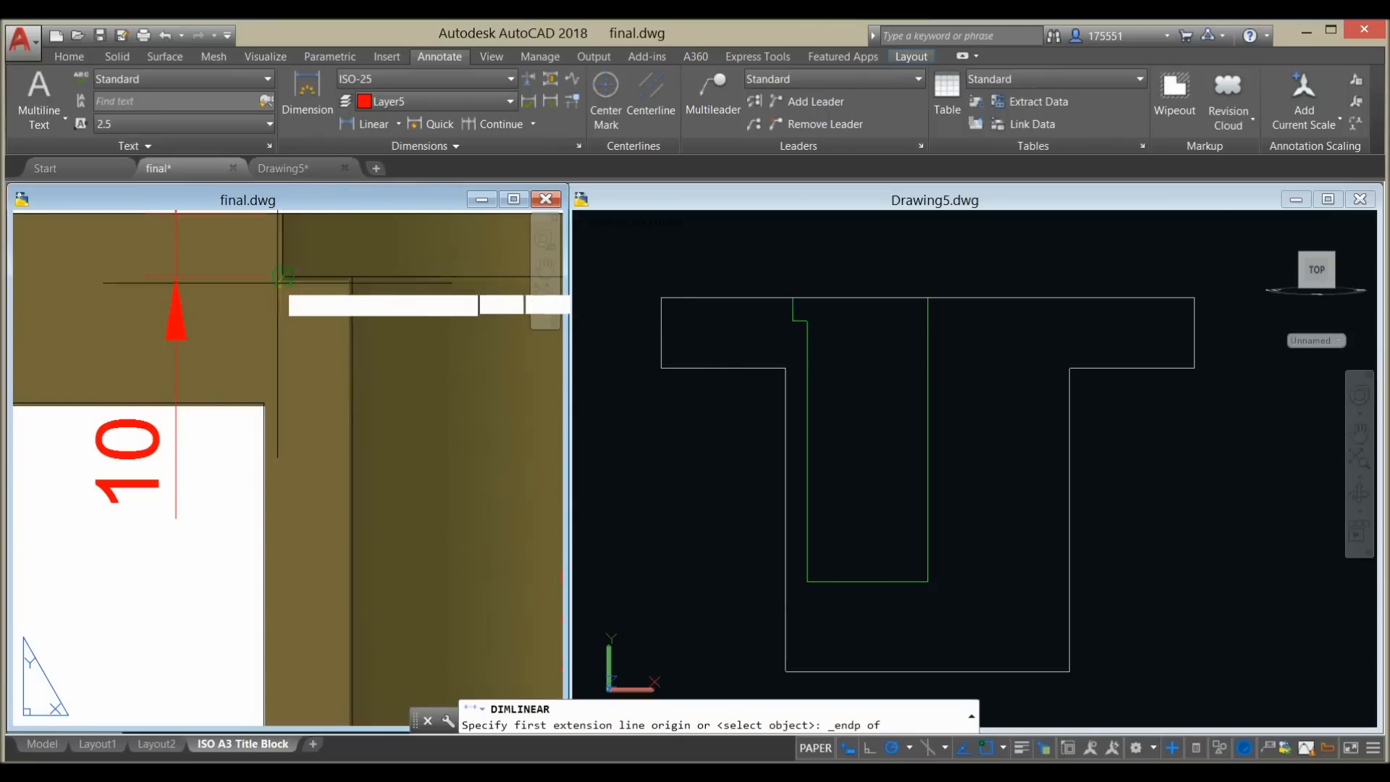
click(349, 288)
click(352, 389)
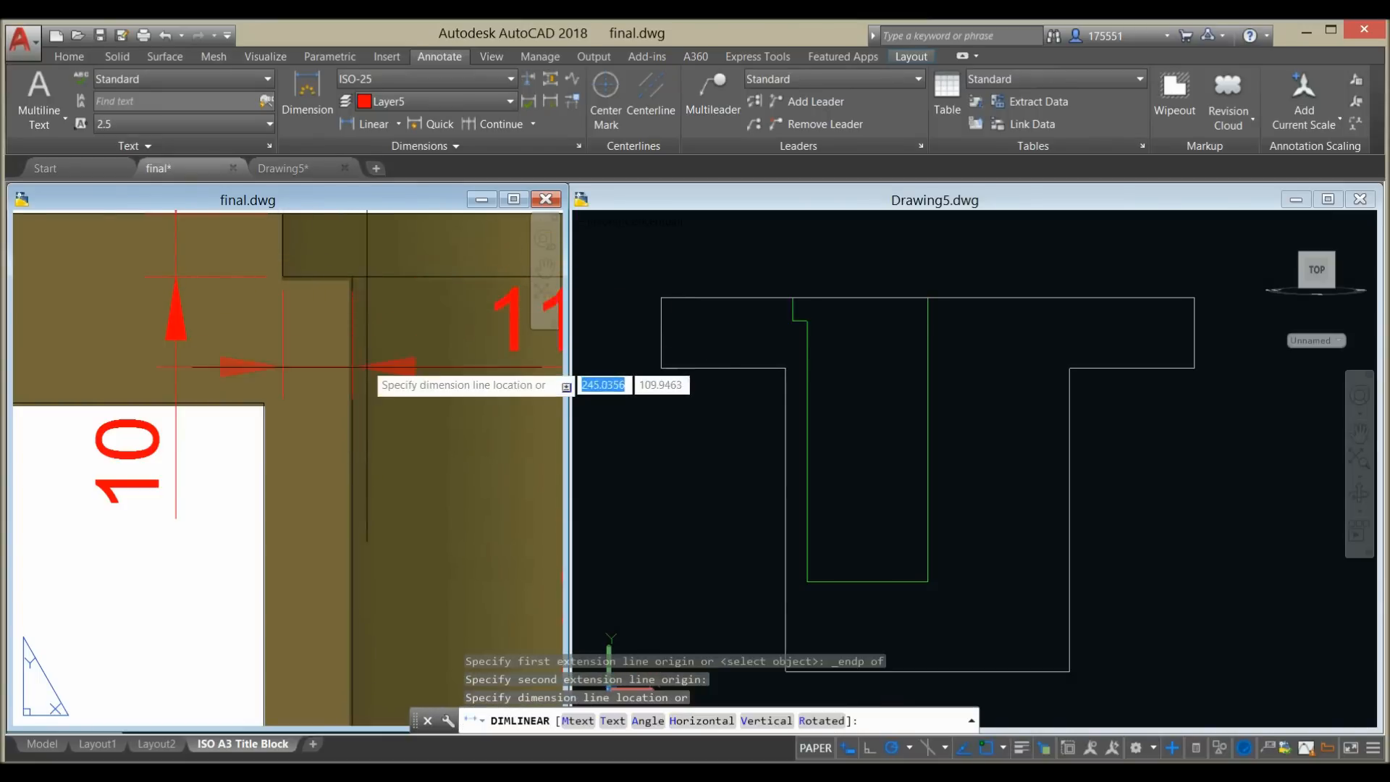
scroll(363, 388, down, 4)
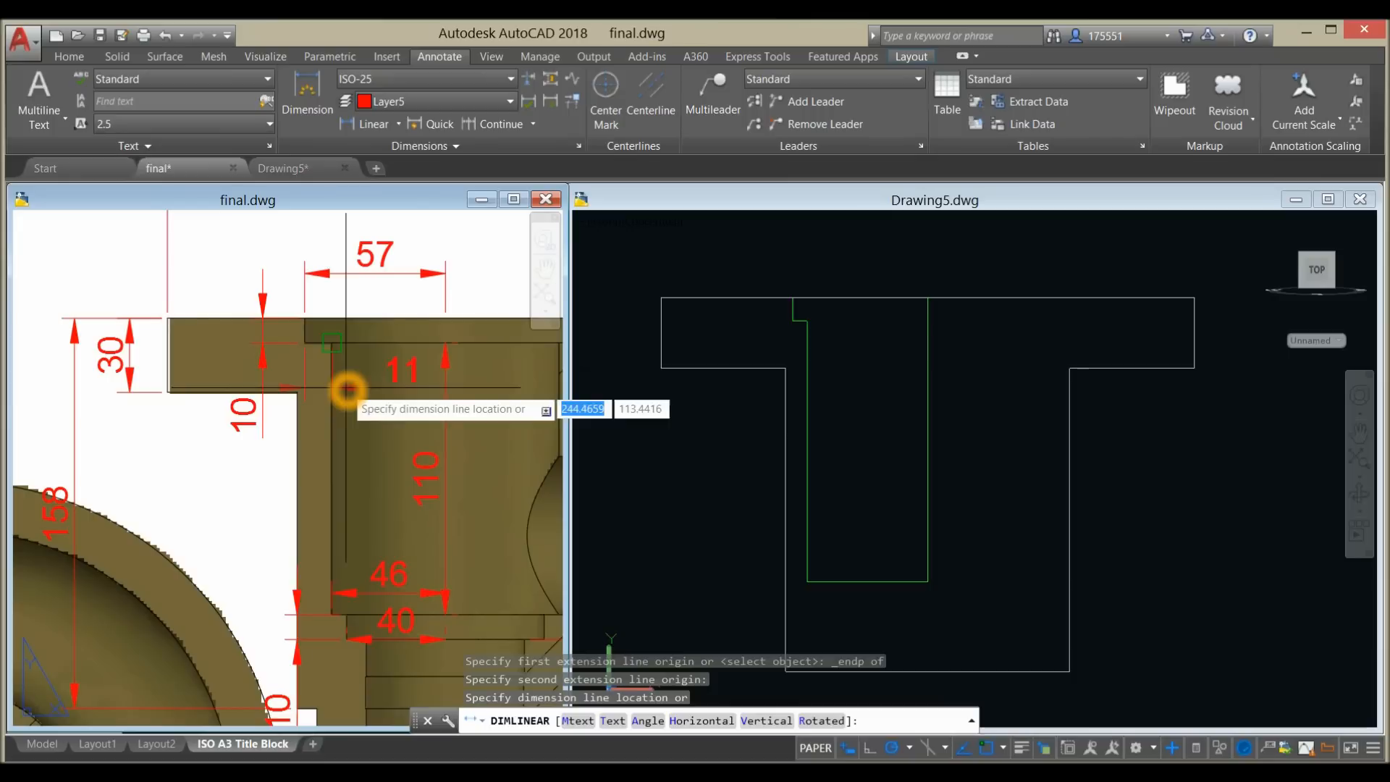
click(347, 390)
scroll(407, 323, up, 4)
click(423, 312)
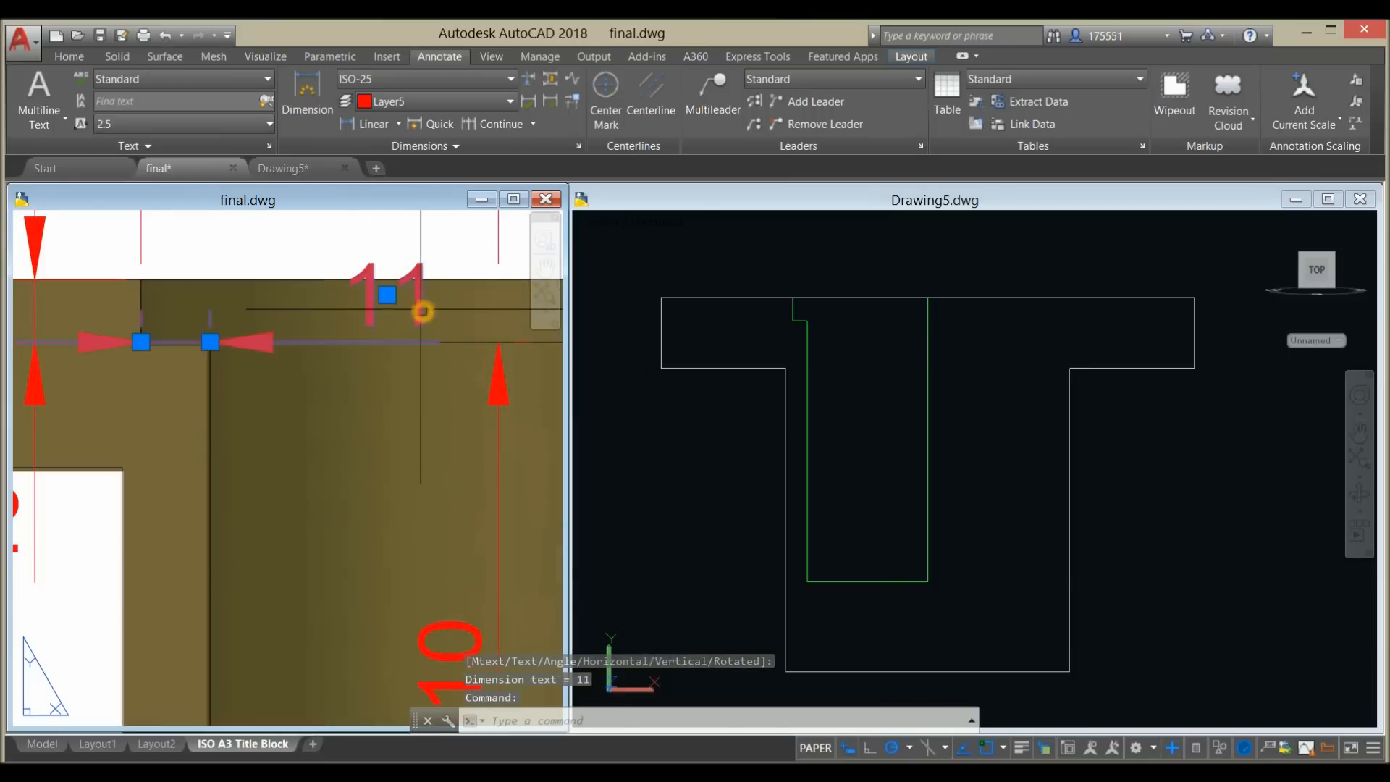
- Move the 11 dimension in final.dwg down below the bore step
click(387, 295)
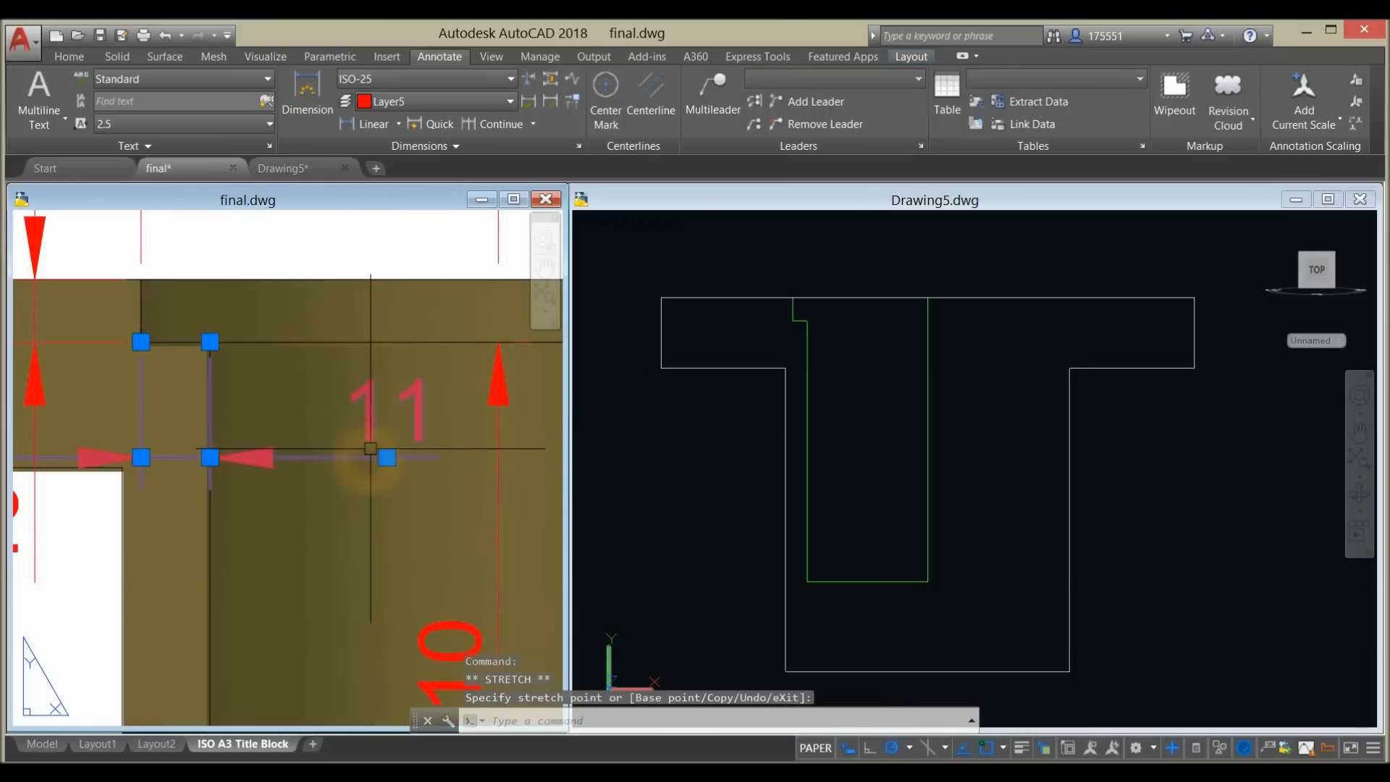
click(370, 448)
- In Drawing5, erase the bore profile's long vertical wall line and the short horizontal step line
click(900, 427)
scroll(790, 347, up, 2)
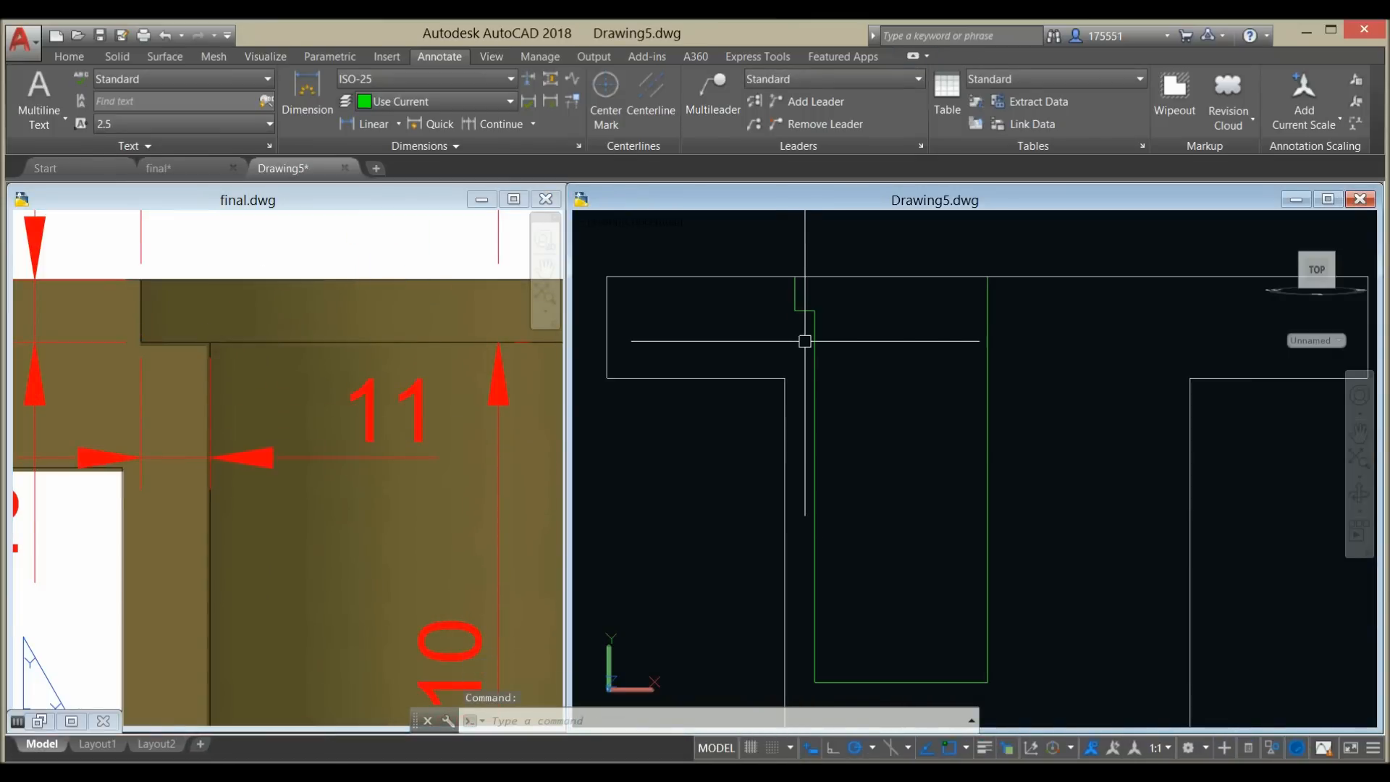
click(816, 341)
key(Delete)
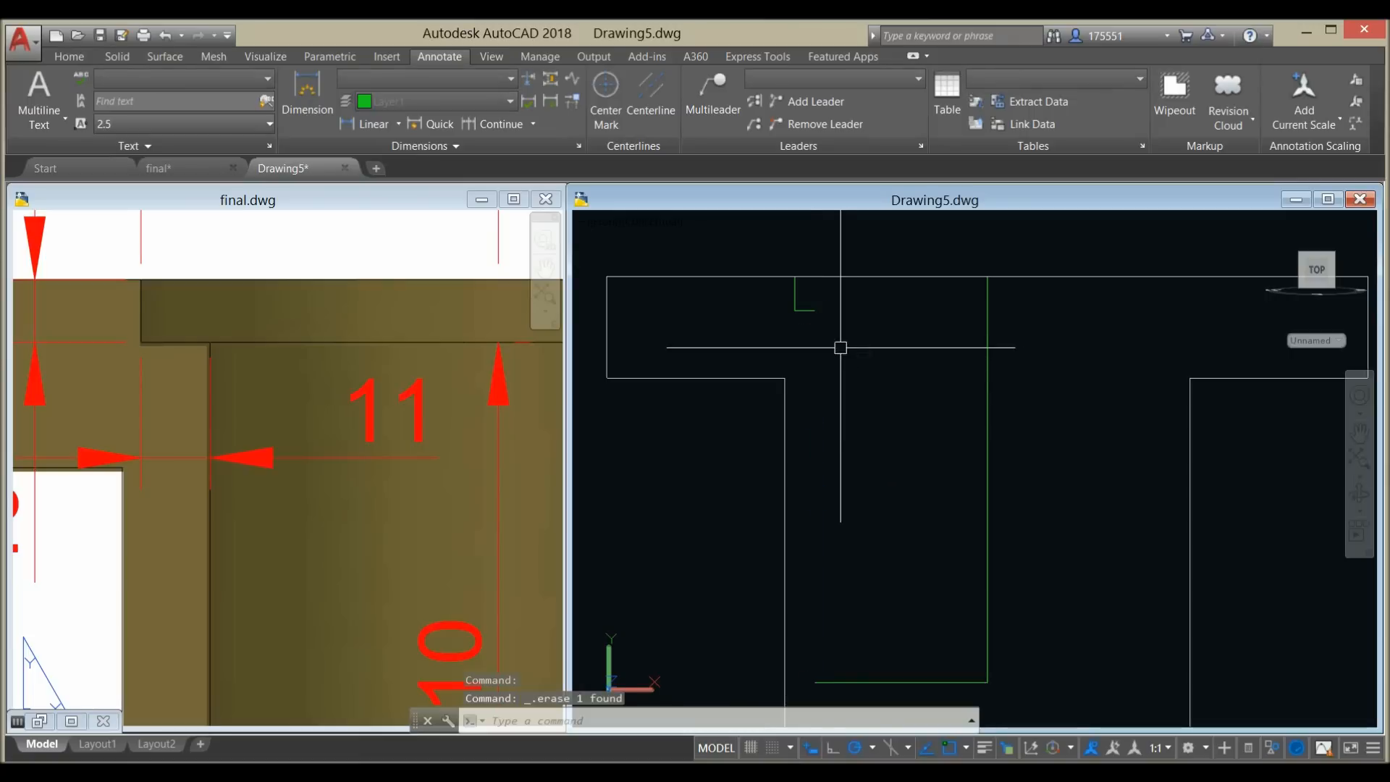
click(811, 310)
key(Delete)
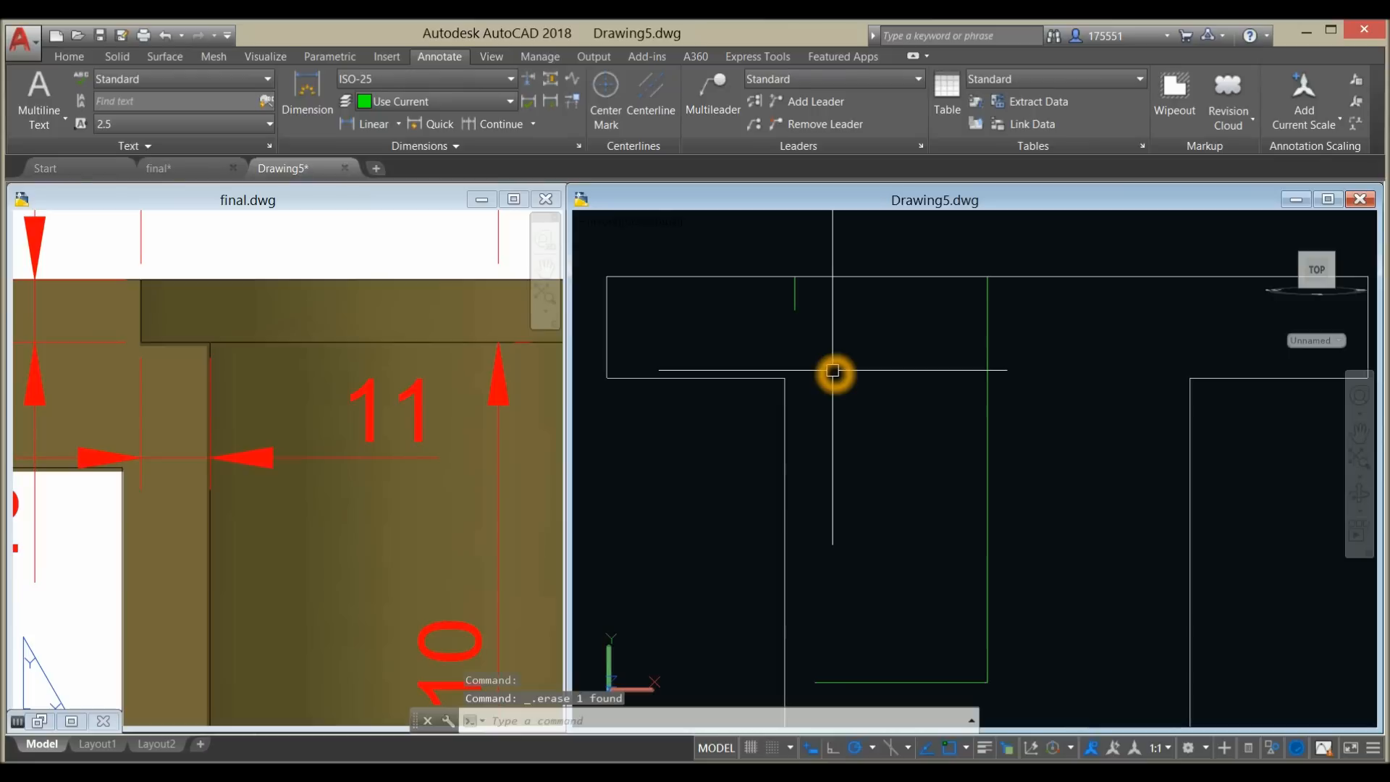
- Redraw the bore step with an 11 line toward the centre and a vertical line down to the lower horizontal line
key(Return)
click(794, 311)
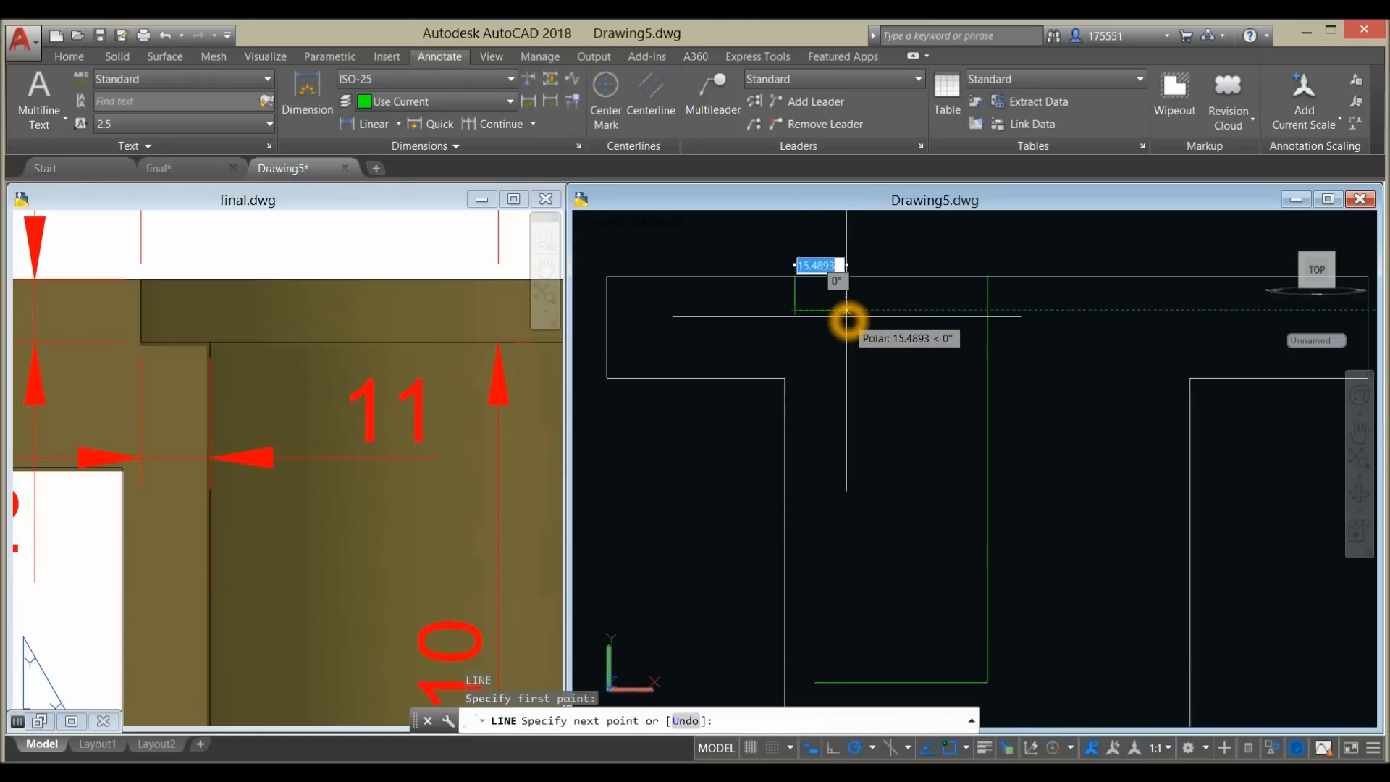
text(11)
key(Return)
middle_drag(866, 487, 823, 347)
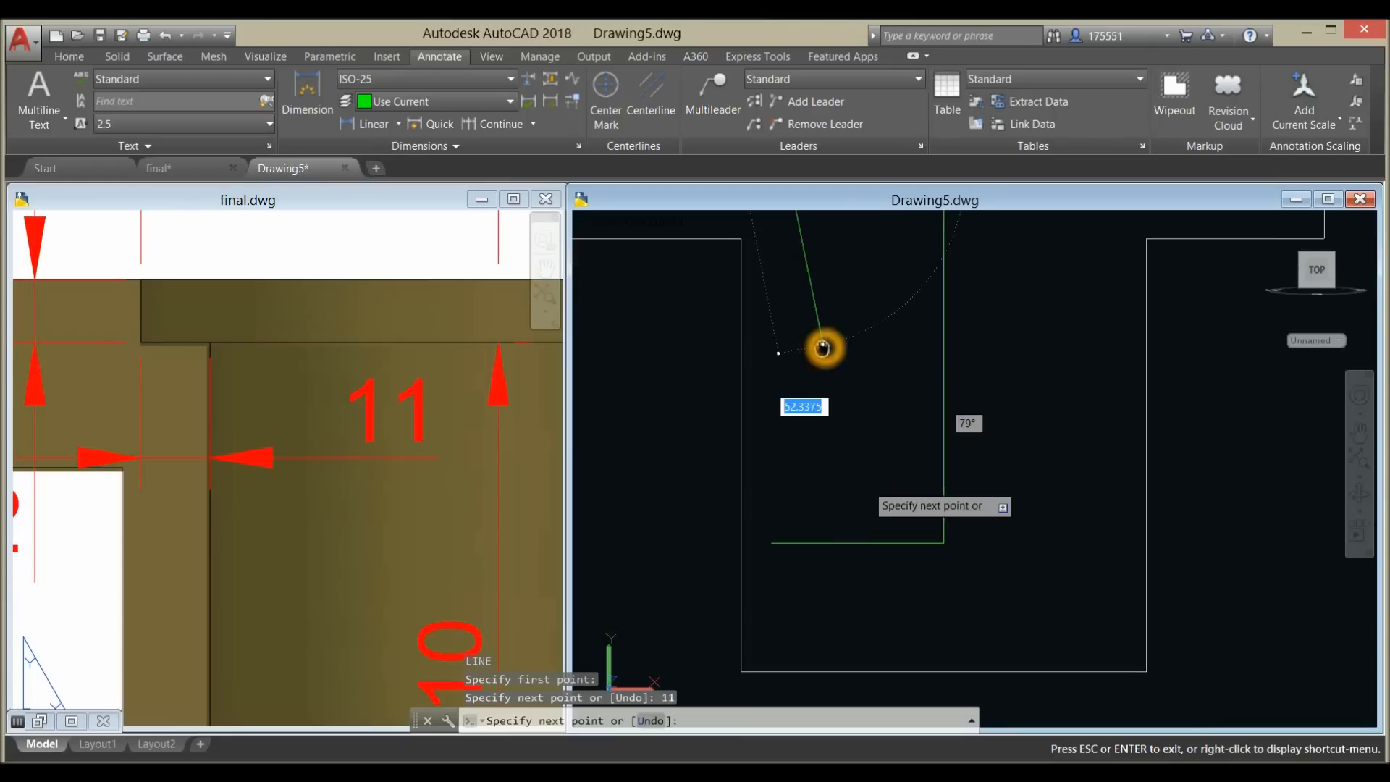
click(787, 543)
right_click(818, 494)
click(833, 502)
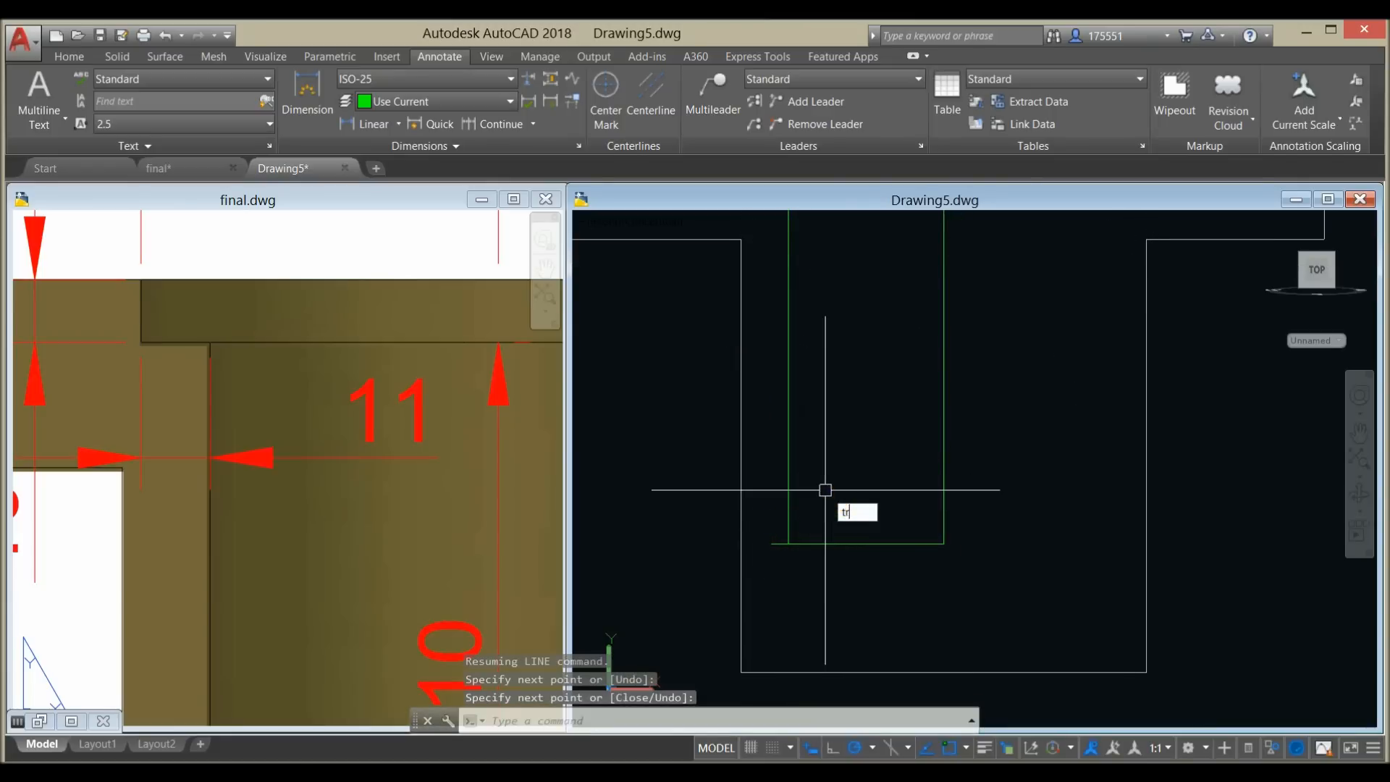
- Trim the end of the bore's lower horizontal line that overhangs outside the new vertical wall
text(tr)
key(Return)
key(Return)
click(776, 543)
right_click(812, 483)
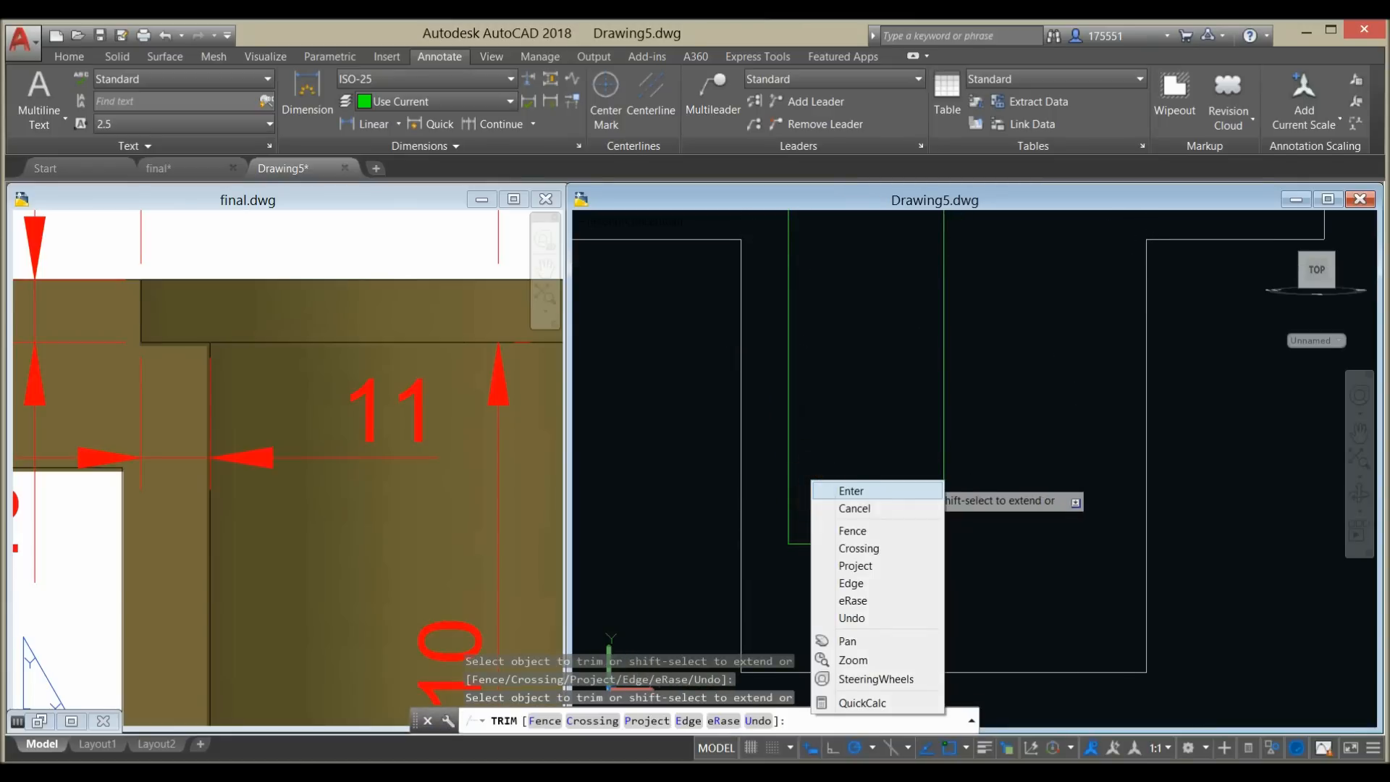
click(833, 491)
- Using final.dwg as reference, start a line in Drawing5 on the bore's lower edge, 6 inward from its outer corner
click(467, 516)
scroll(464, 506, down, 5)
middle_drag(460, 505, 436, 365)
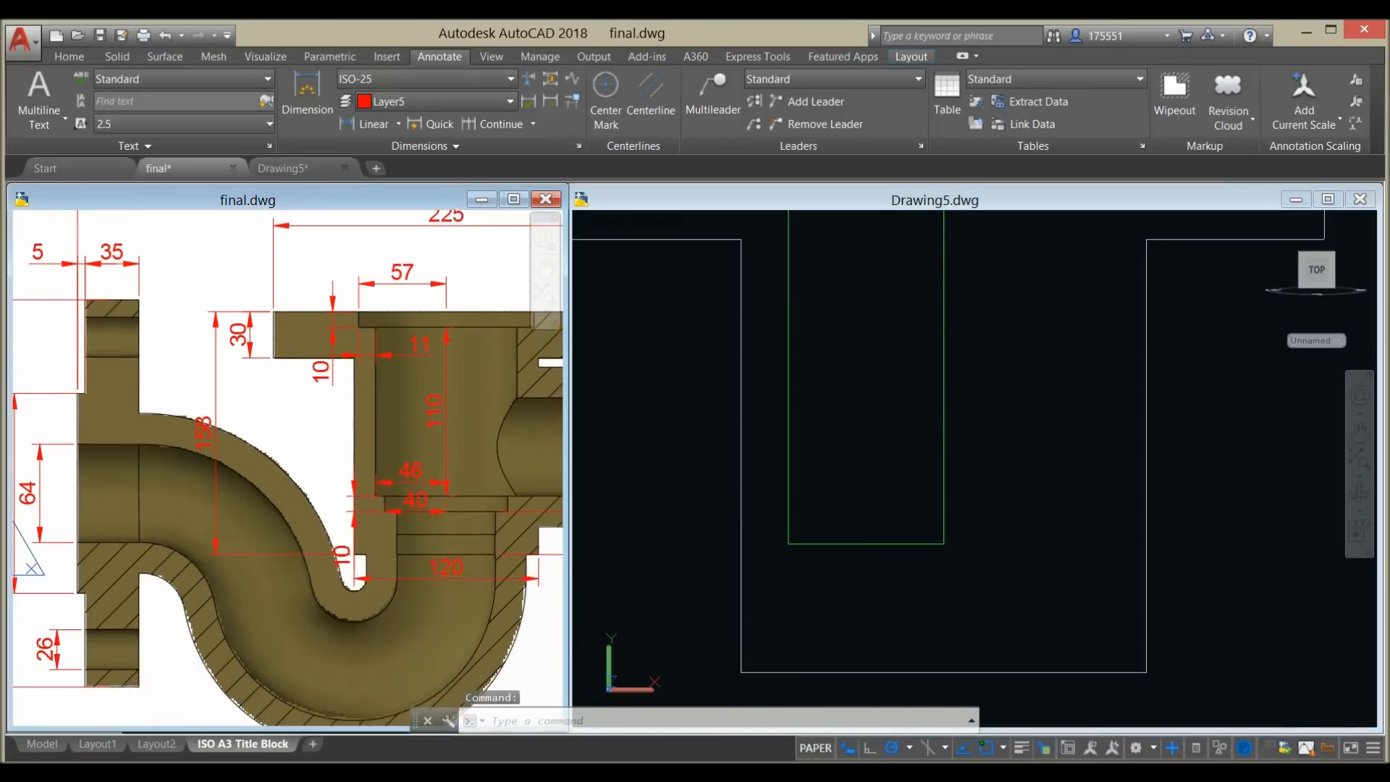
scroll(380, 474, up, 4)
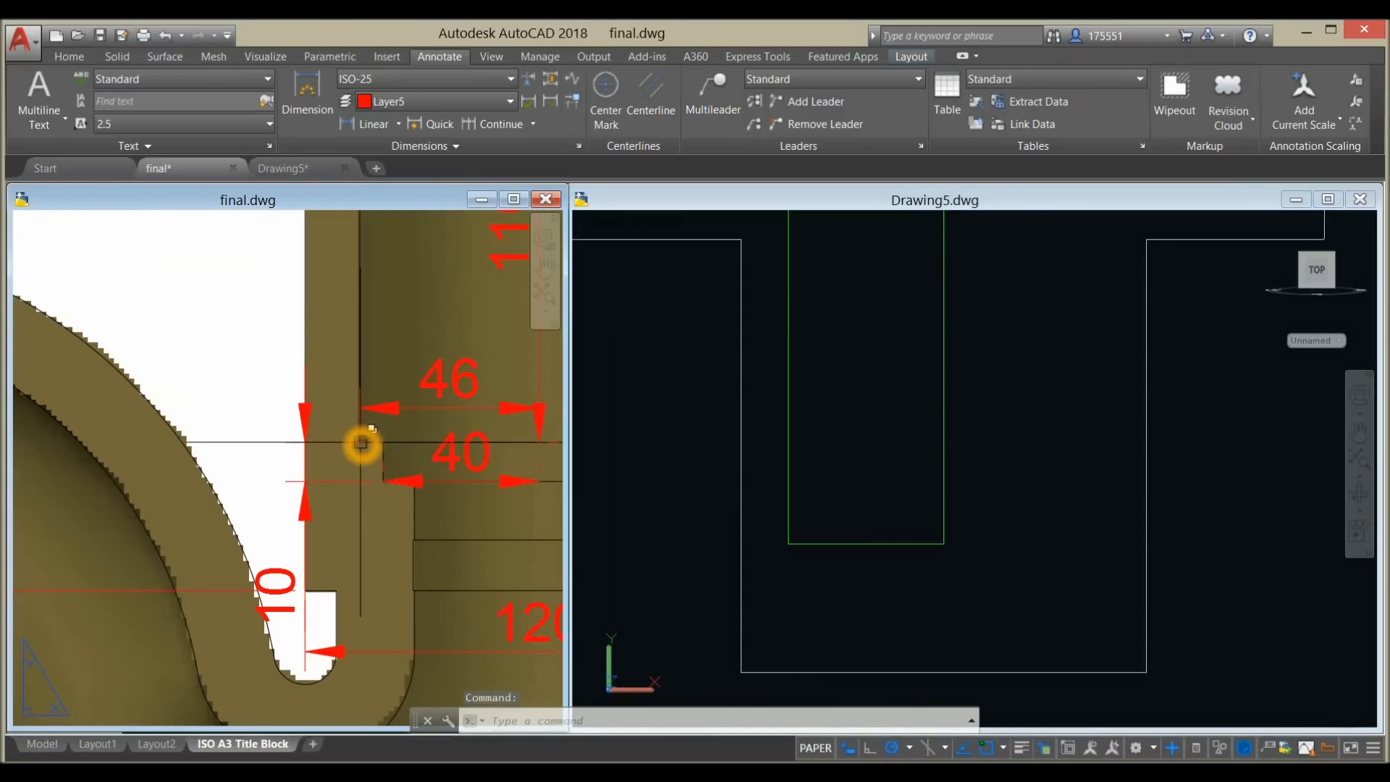
click(871, 516)
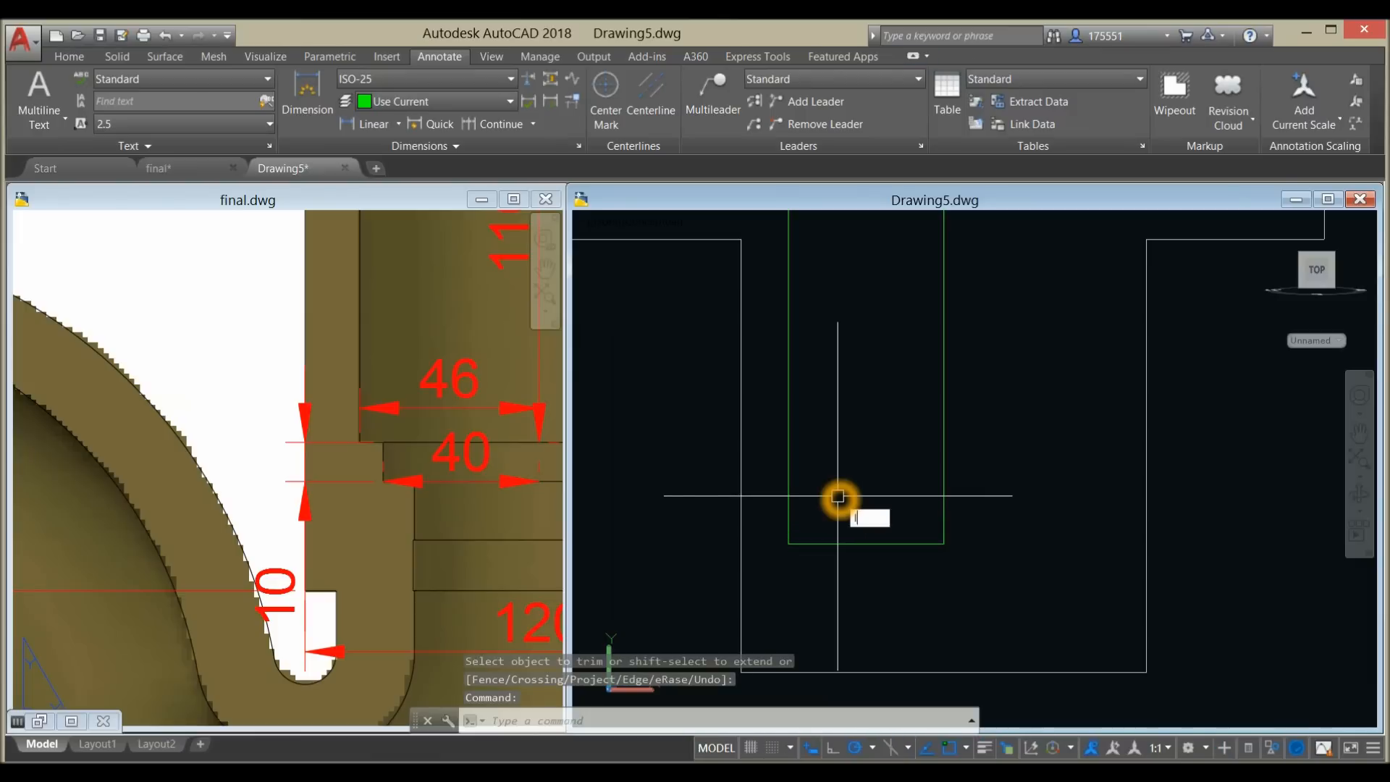
text(l)
key(Return)
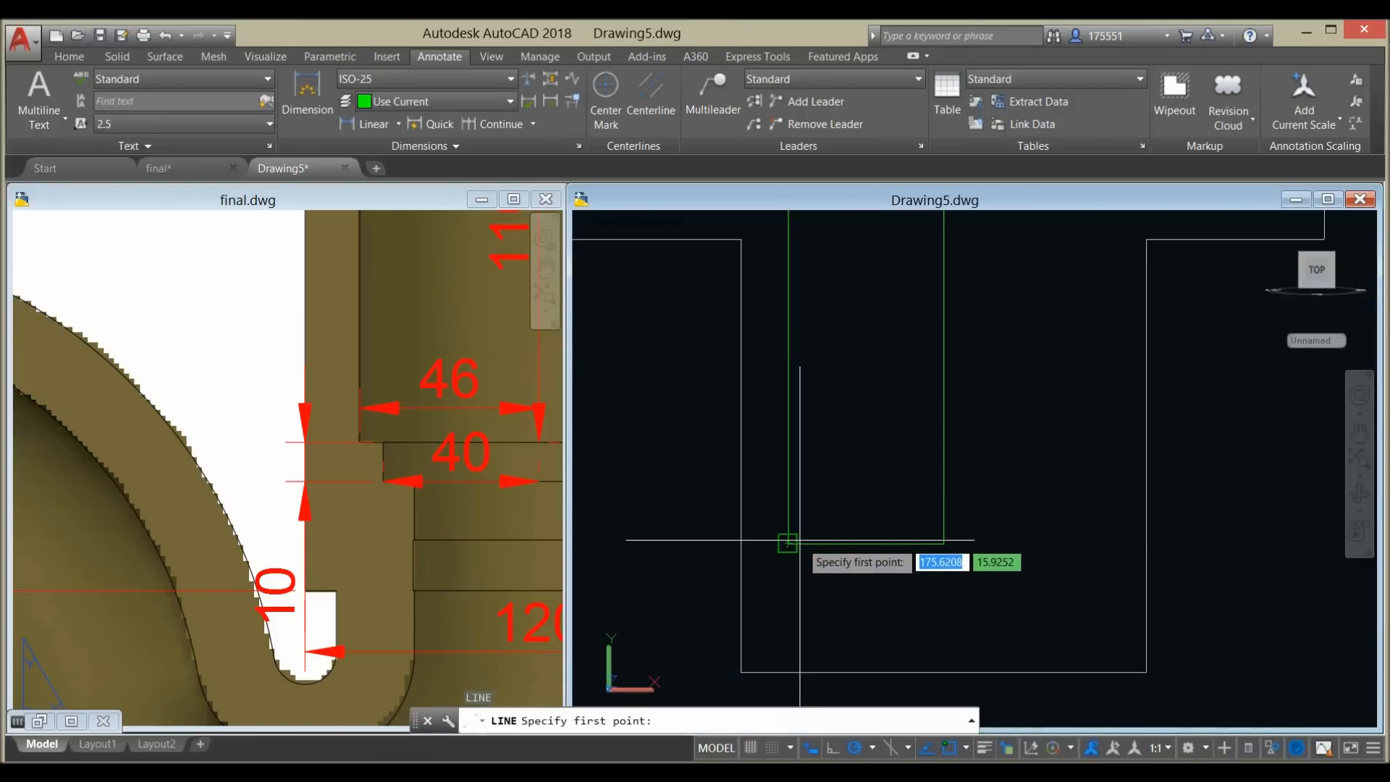
click(983, 544)
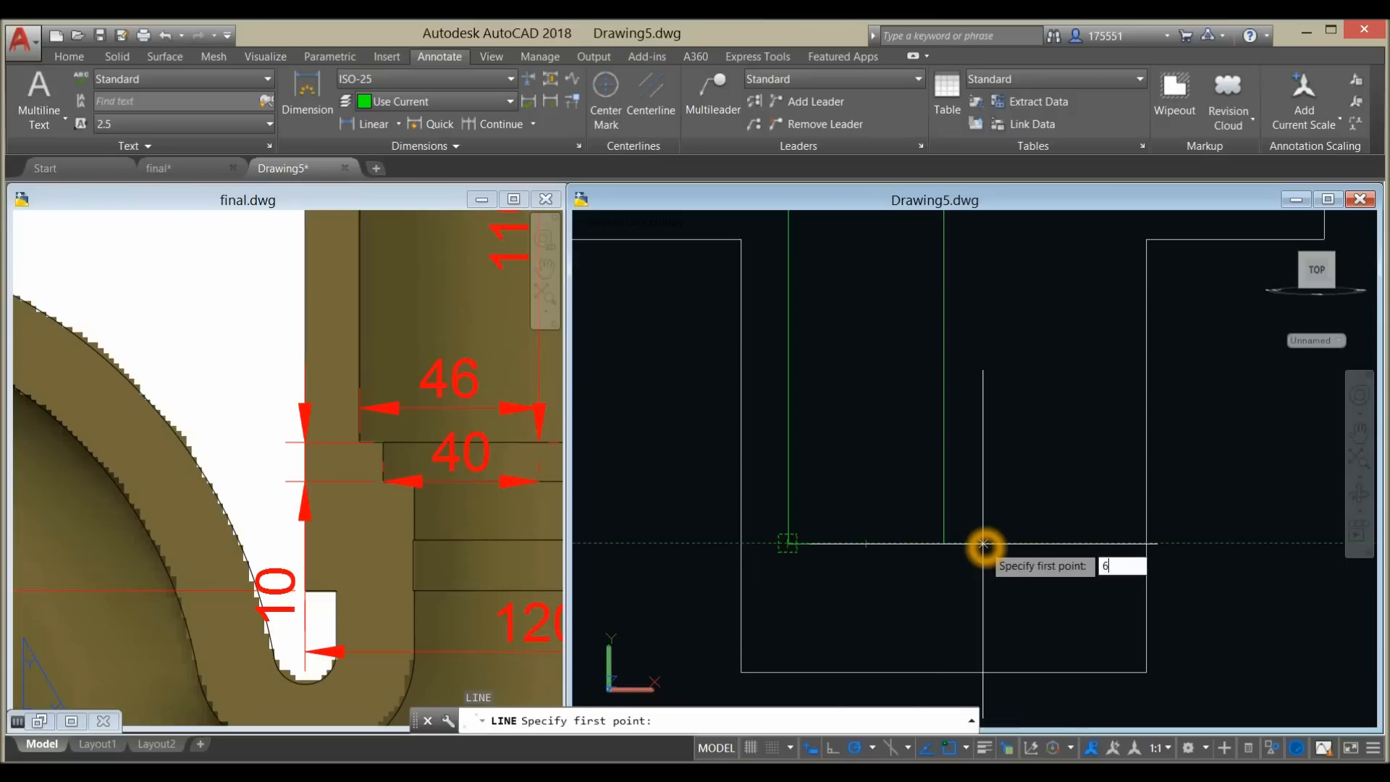
text(6)
key(Return)
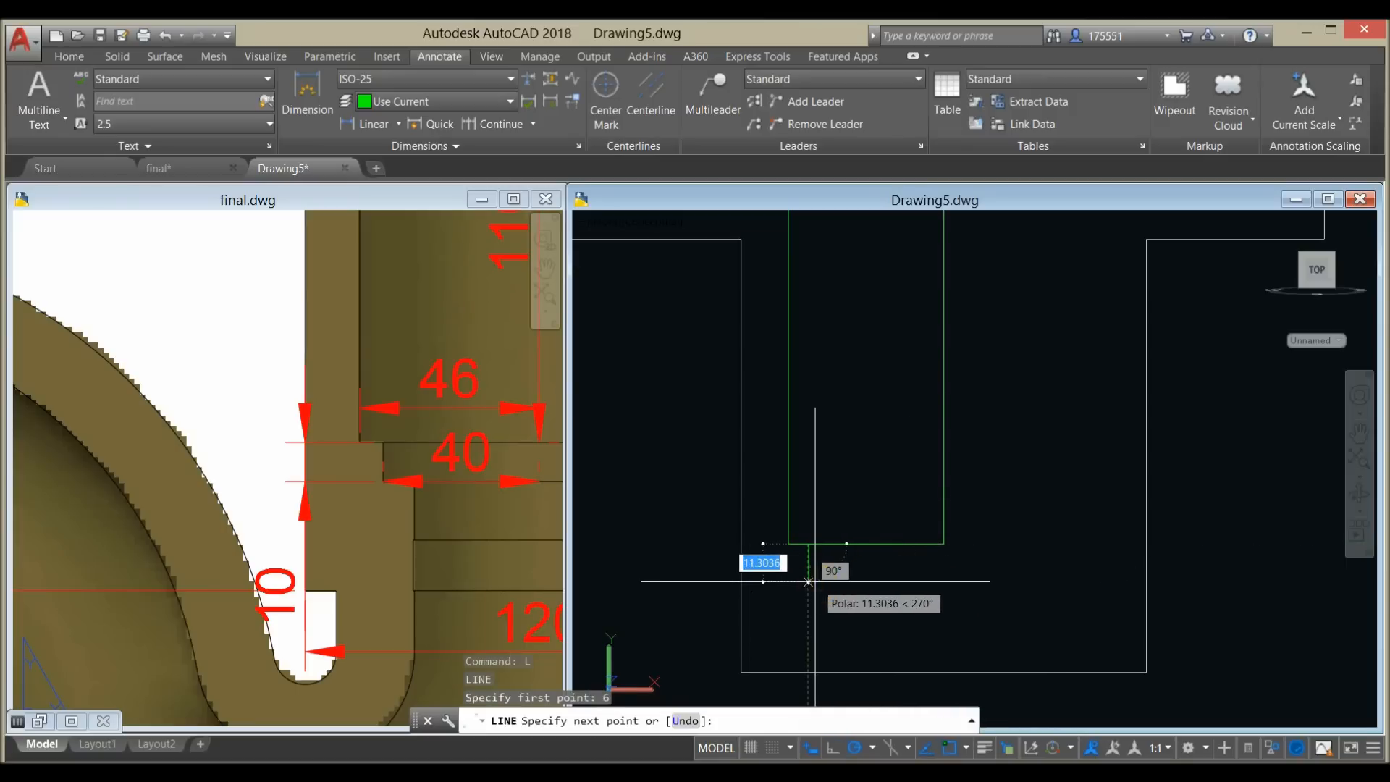
text(0)
key(Return)
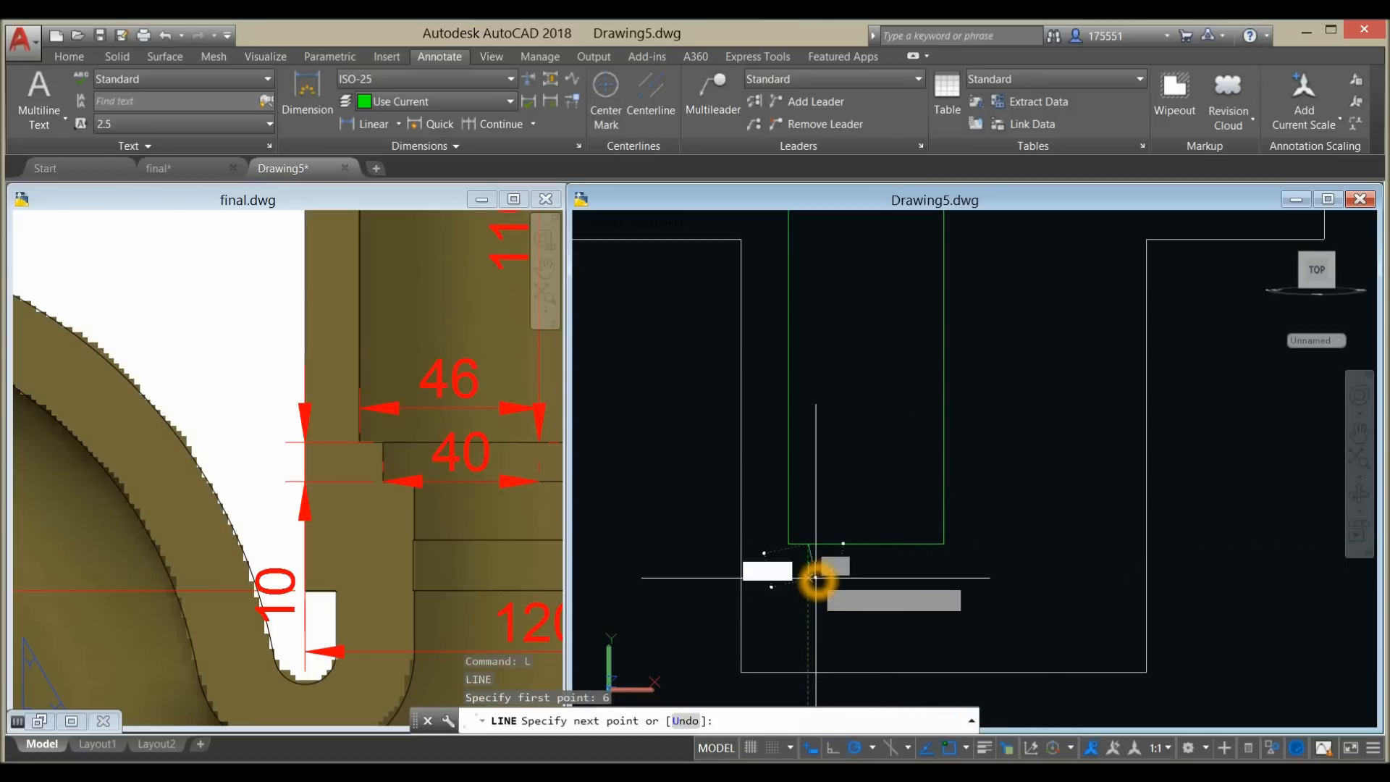
right_click(860, 574)
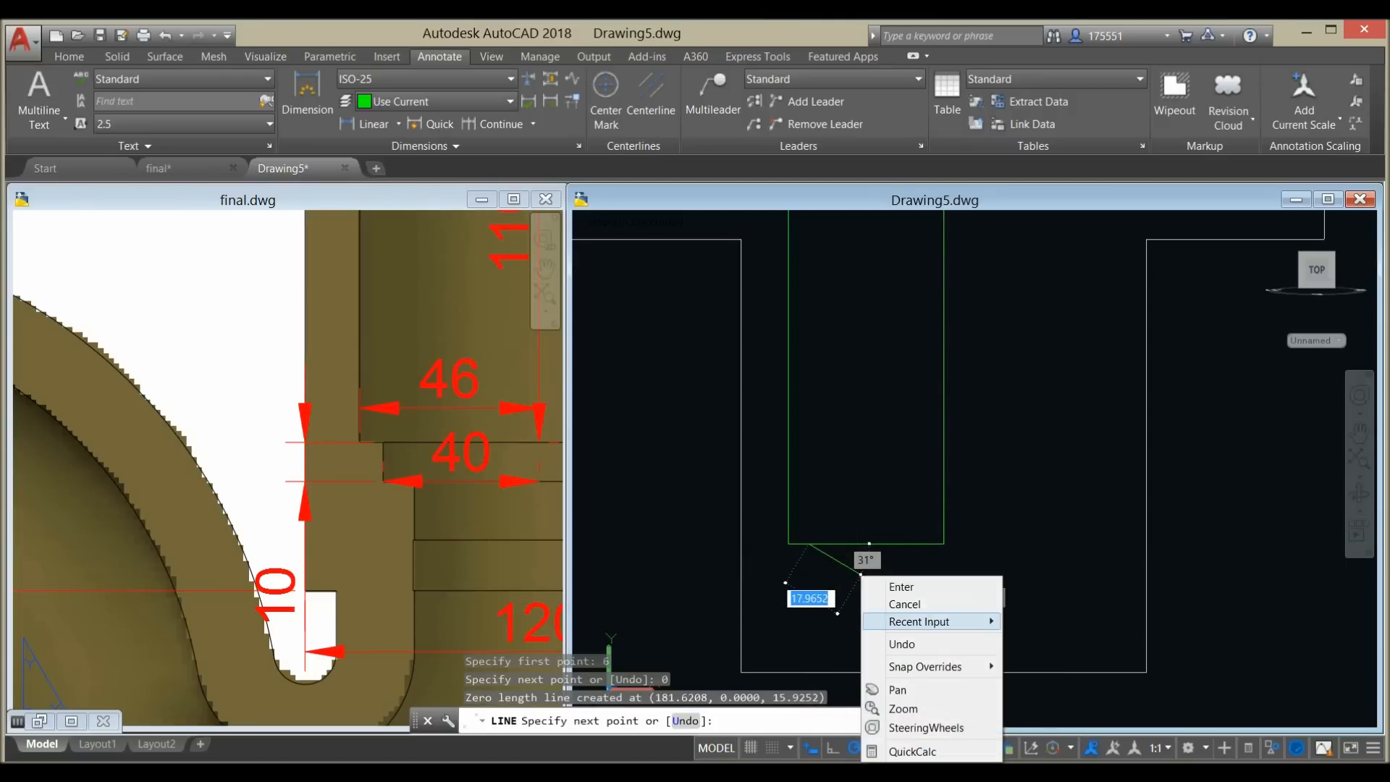
click(910, 644)
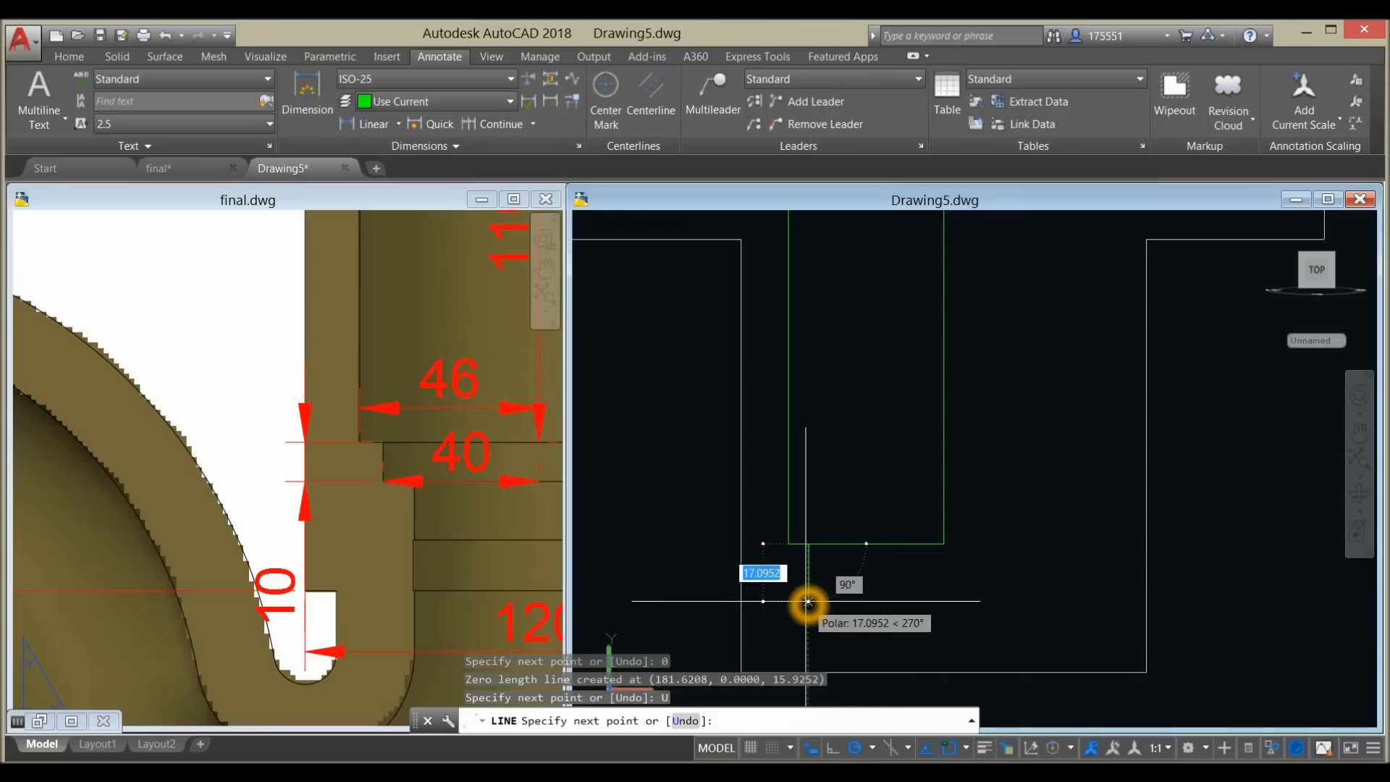
- Draw the lower step with a line 10 straight down, a horizontal line to the axis, and a line up to the bore's inner corner
text(10)
key(Return)
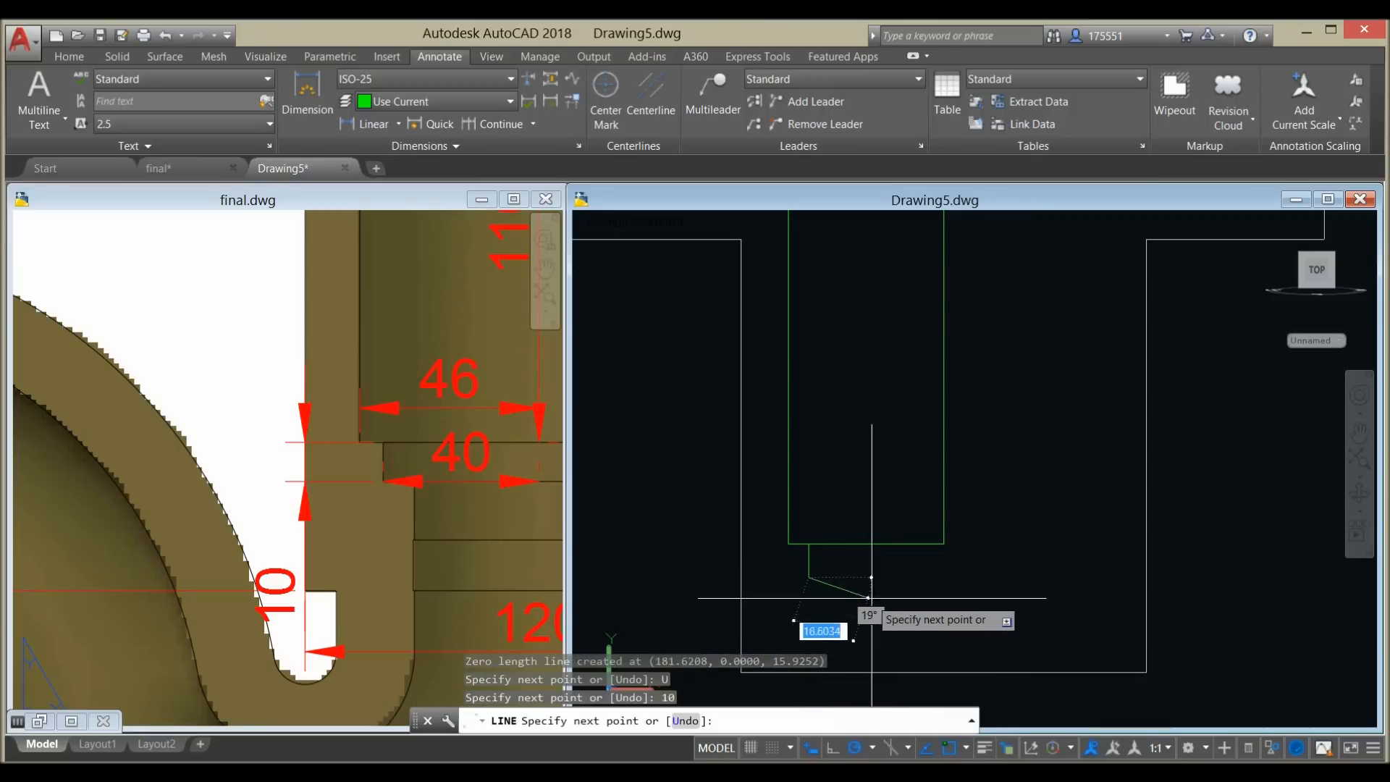
click(945, 577)
click(941, 546)
right_click(959, 525)
click(985, 534)
click(507, 525)
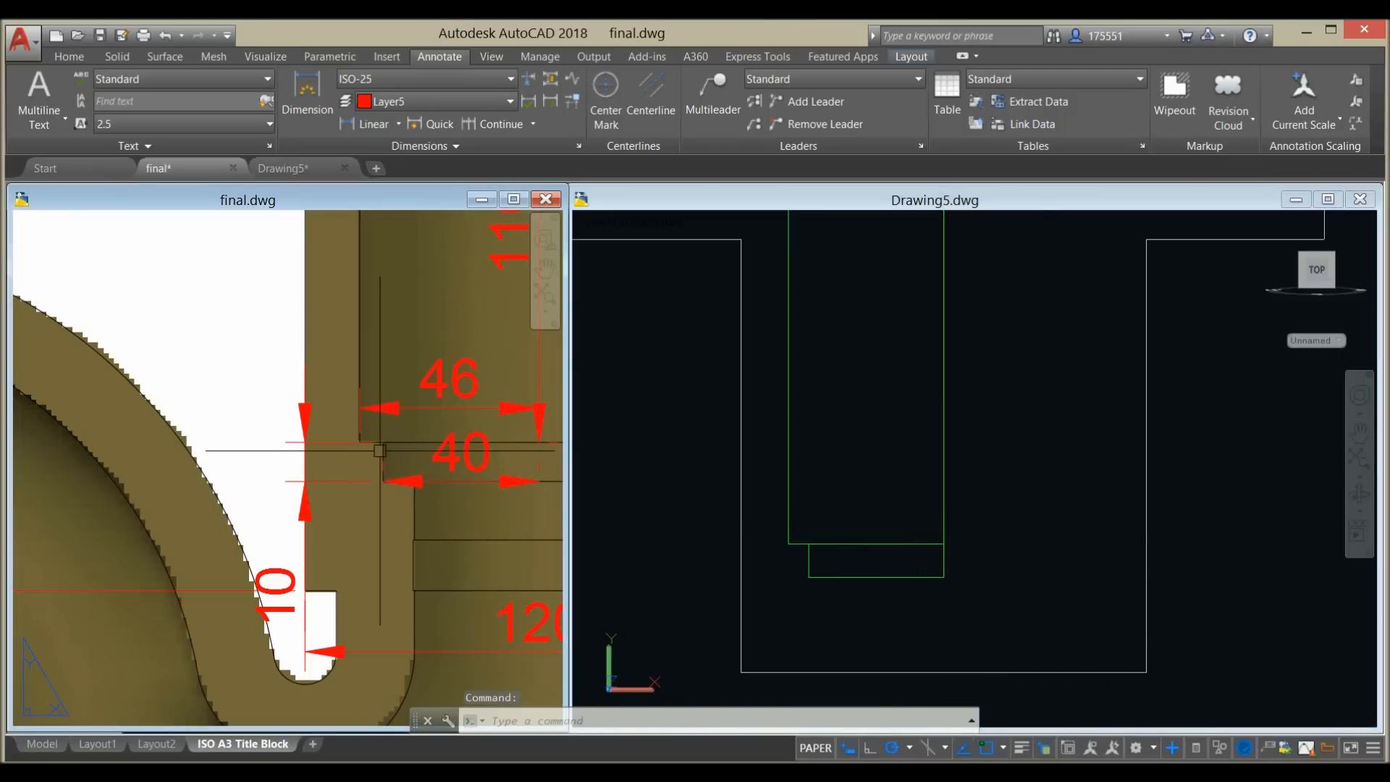
middle_drag(389, 454, 319, 435)
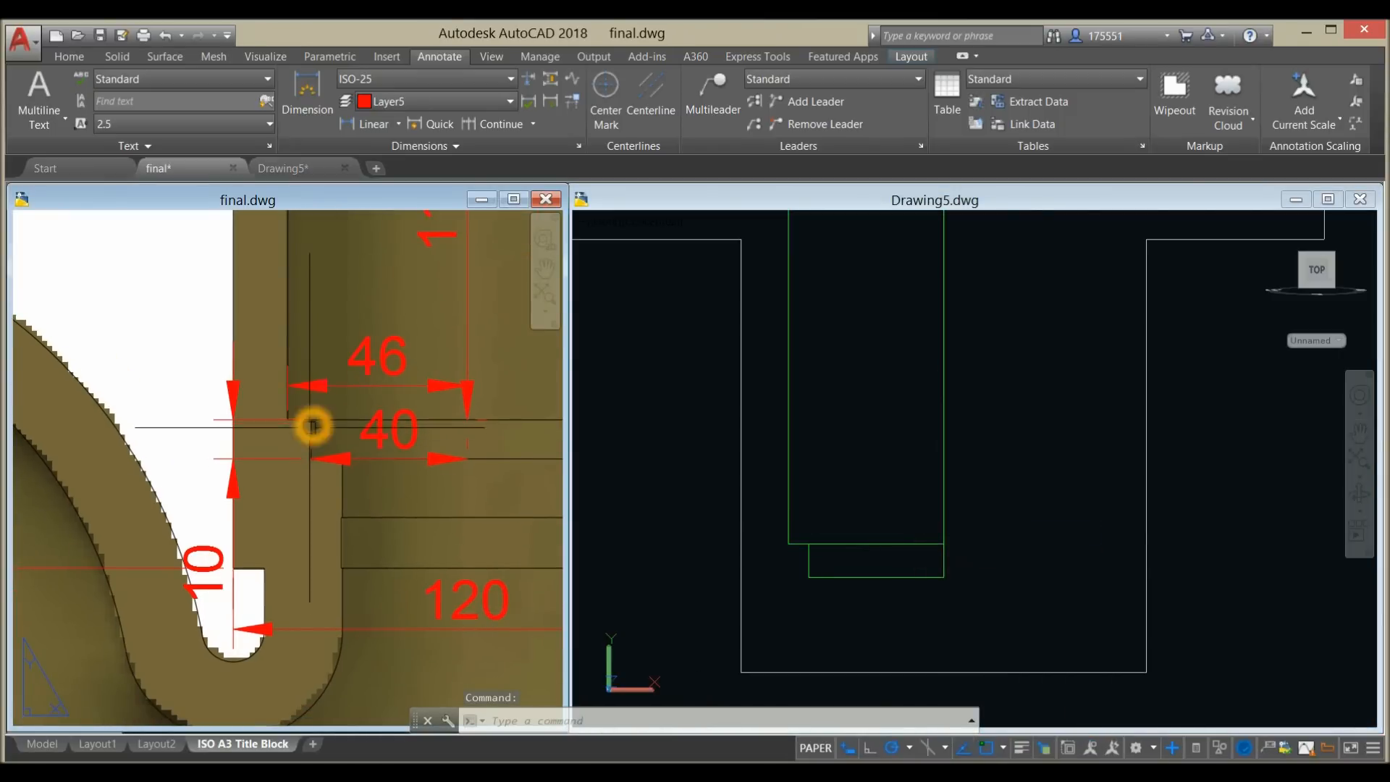
click(232, 579)
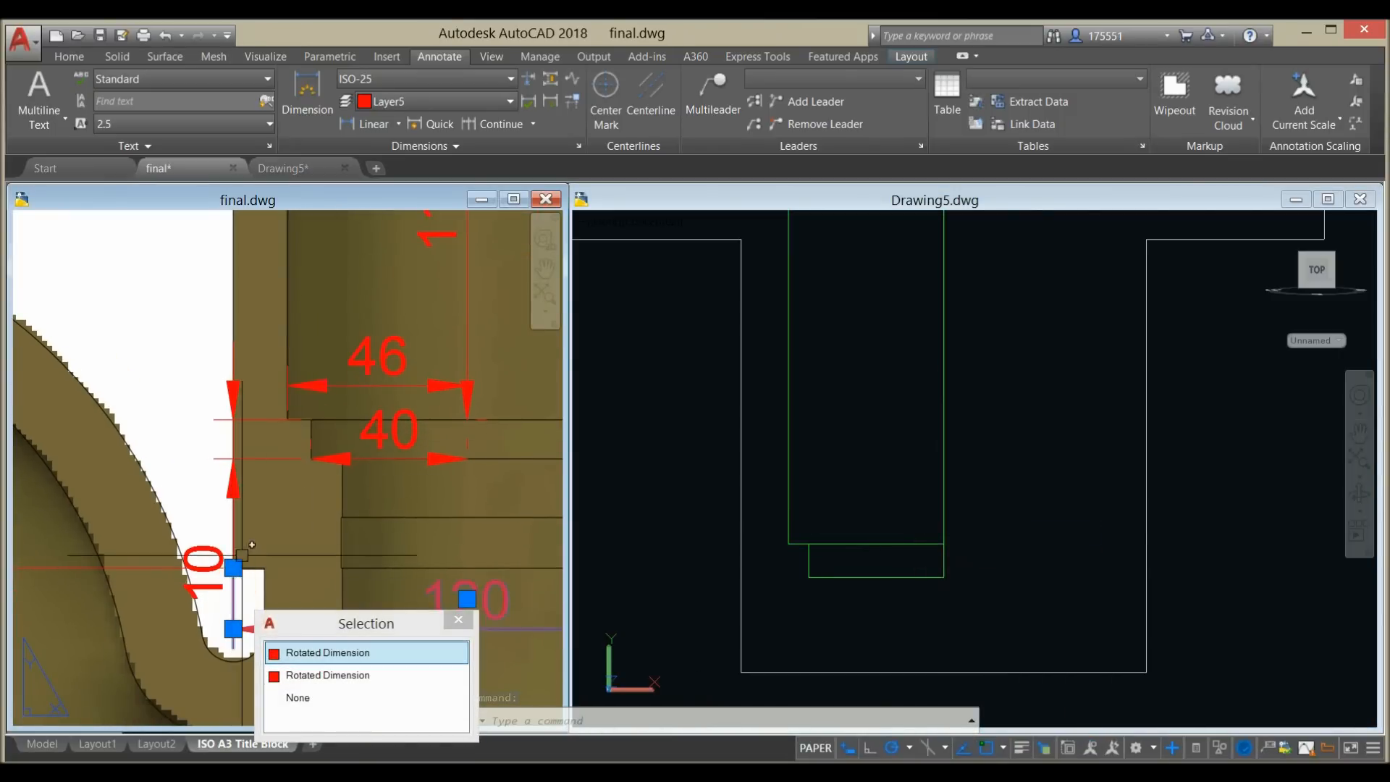
click(207, 557)
key(Escape)
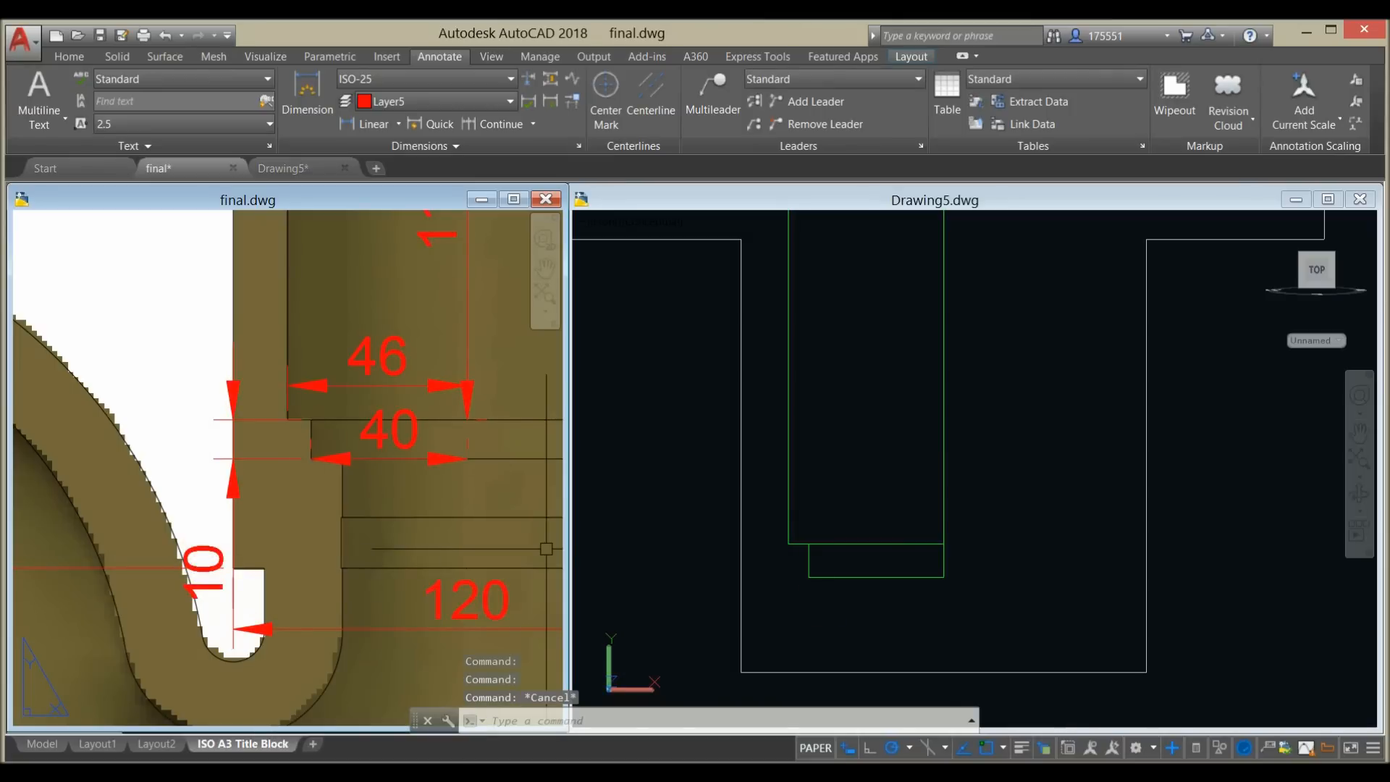
- Trim the horizontal line between the main bore and the lower step from the step's outer wall to the axis
click(823, 598)
text(ts or)
key(Return)
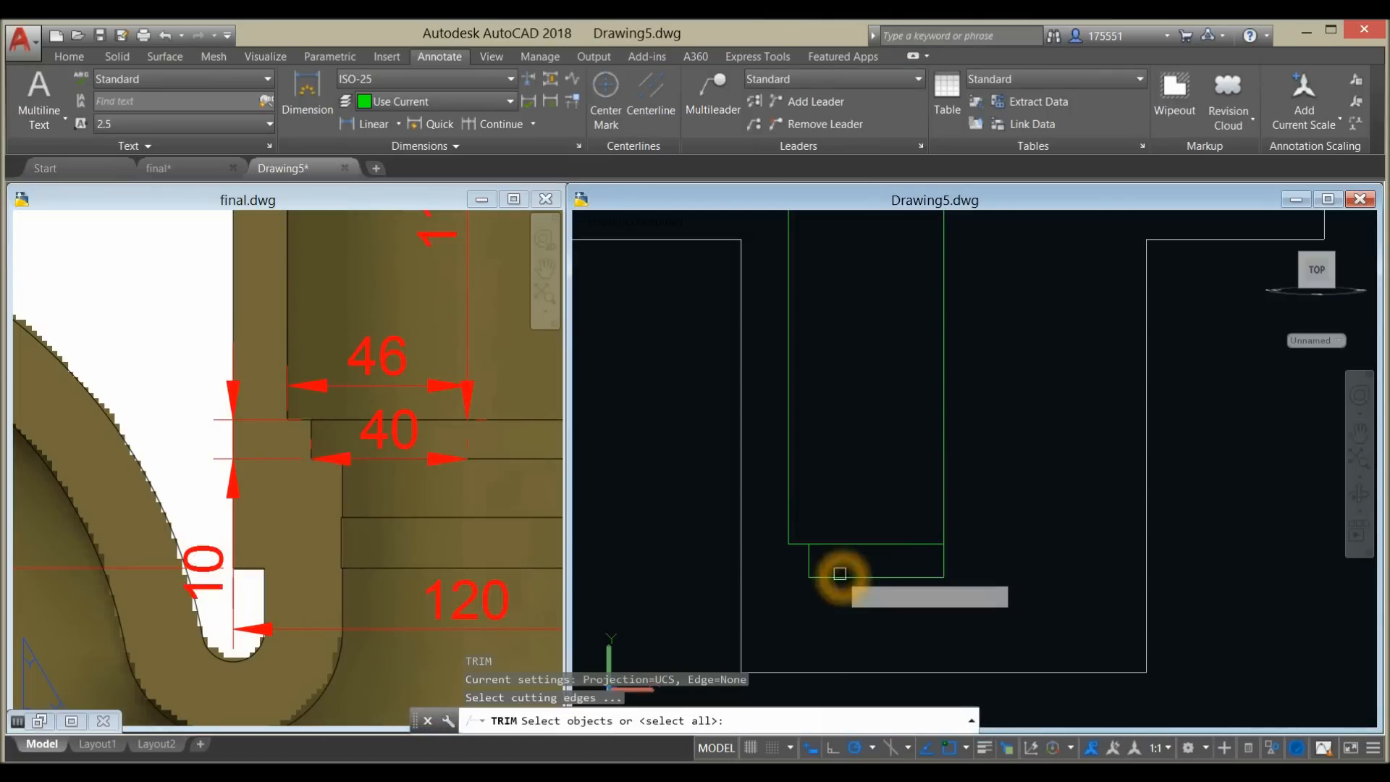
key(Return)
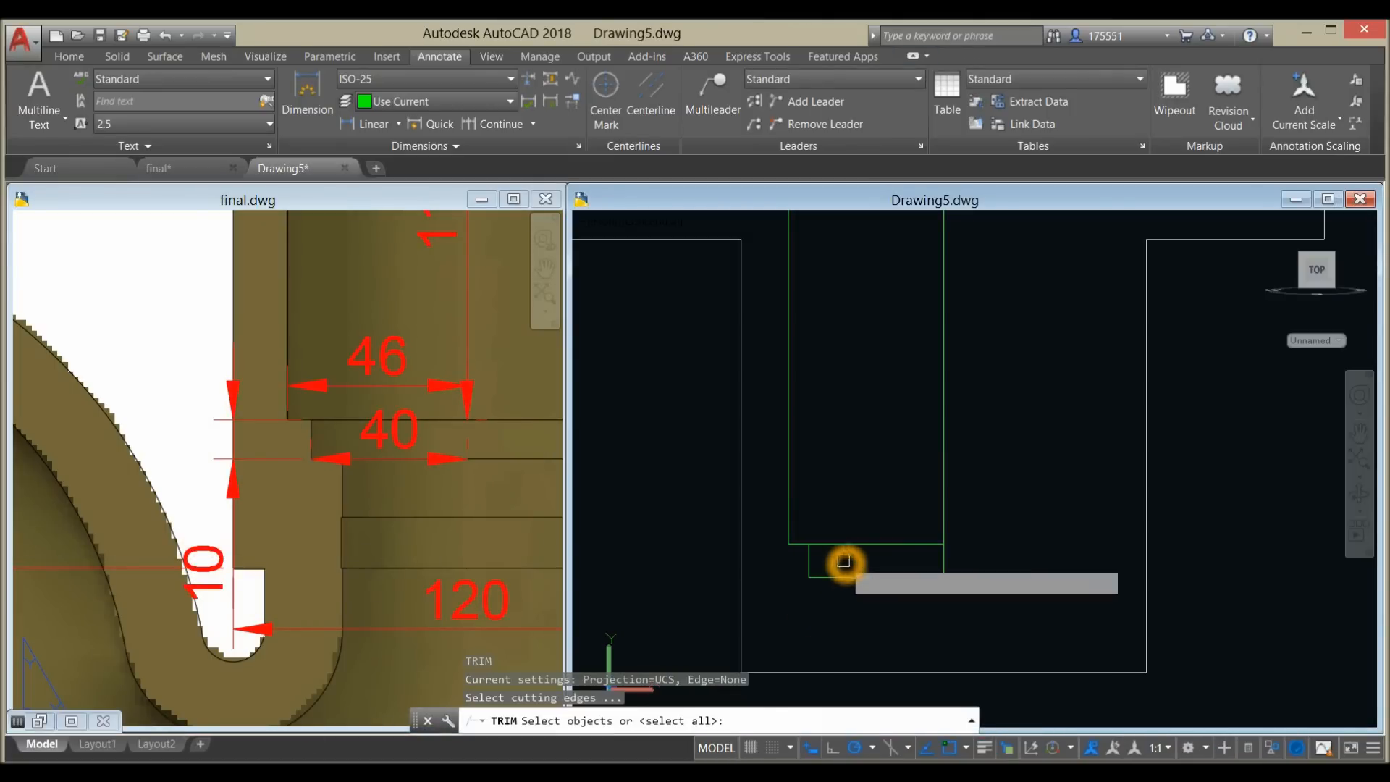
scroll(849, 540, down, 3)
right_click(858, 449)
click(877, 464)
- Join all the green bore profile lines into a single polyline
text(j)
key(Return)
click(799, 350)
click(925, 578)
key(Return)
click(893, 475)
key(Escape)
- Revolve the joined bore profile into a solid about its vertical centre edge, entering 0 as the angle of revolution
click(923, 511)
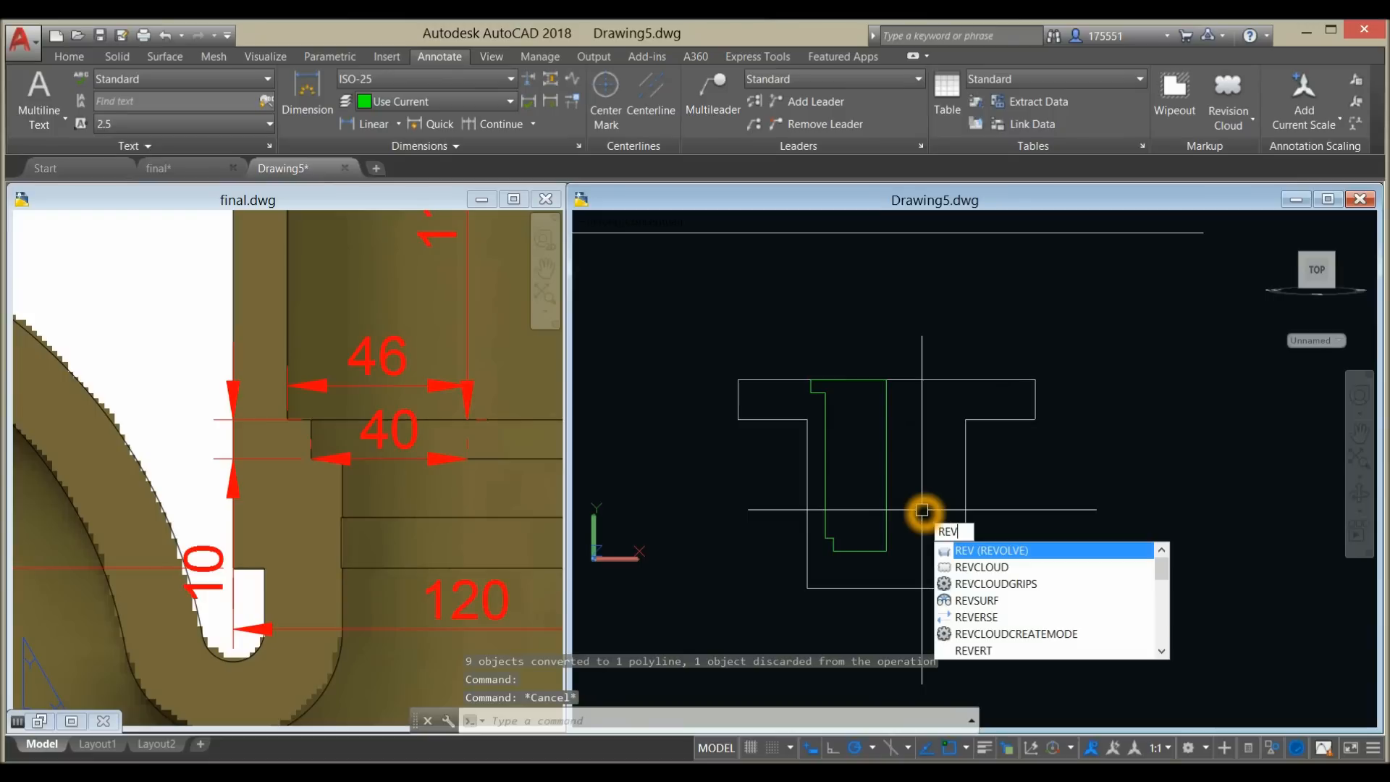
key(Escape)
click(69, 56)
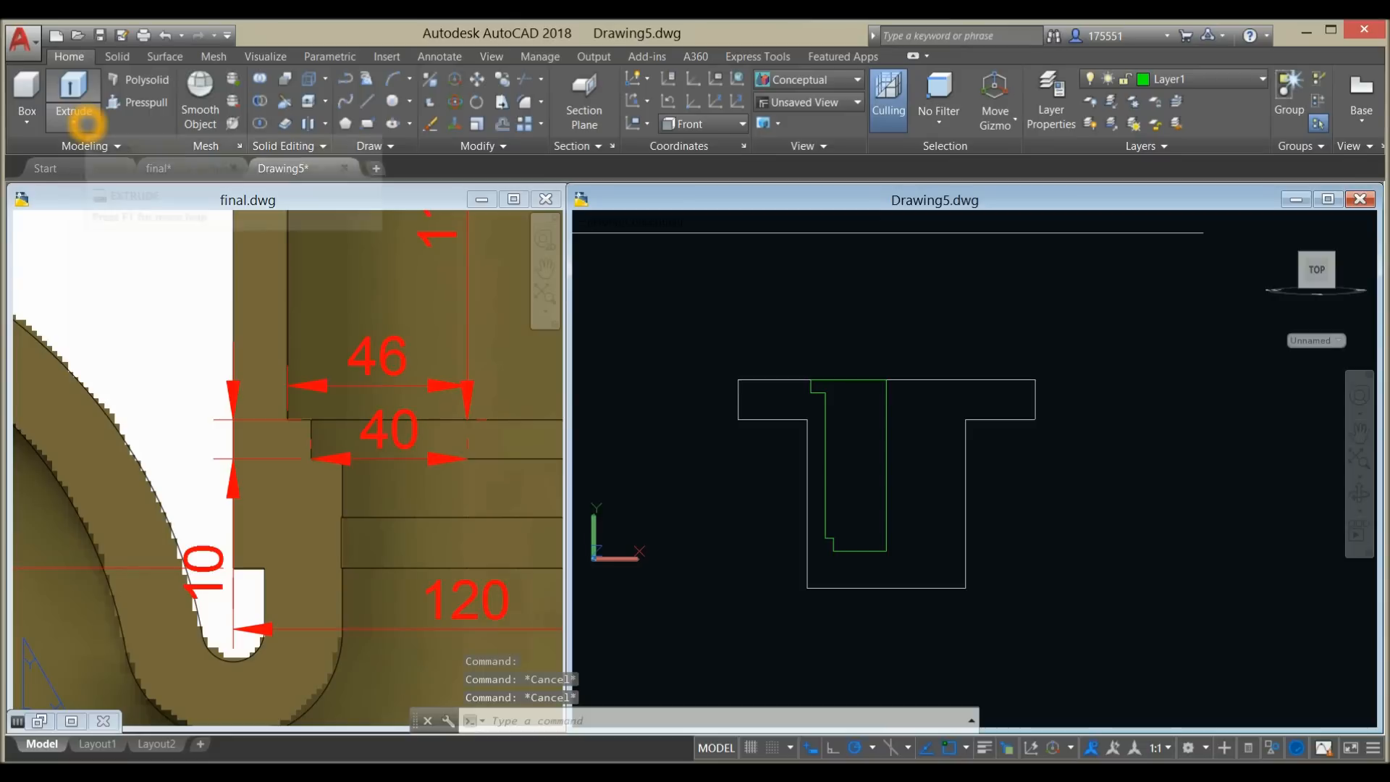
click(75, 122)
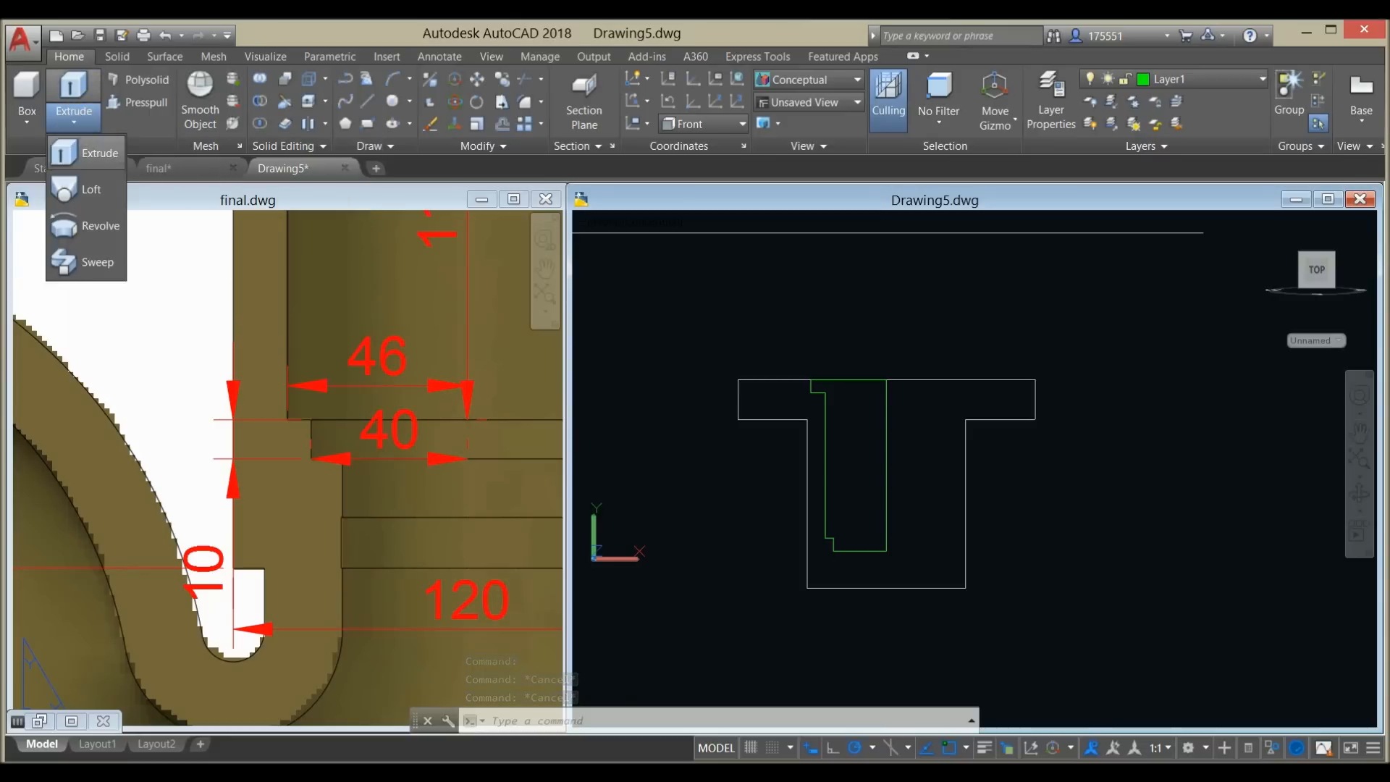
click(112, 225)
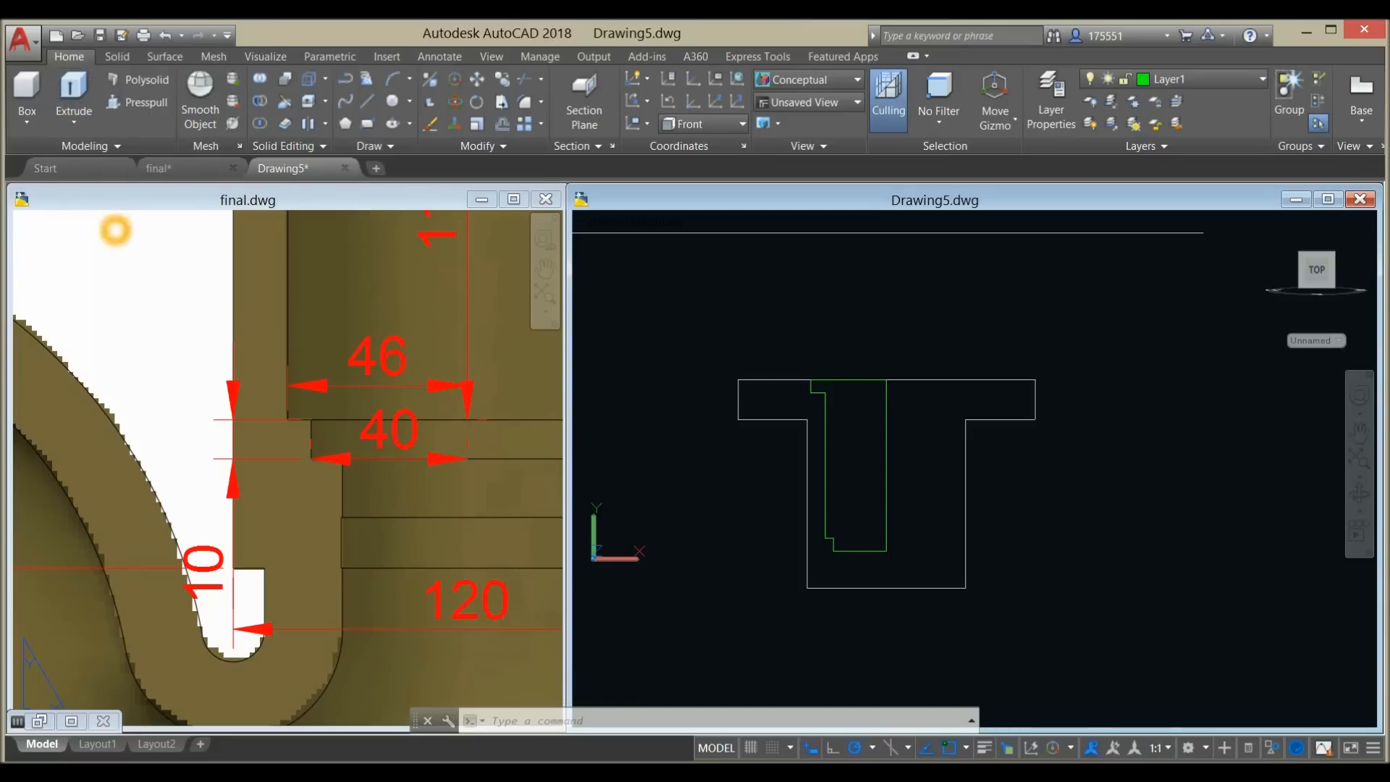
click(893, 512)
right_click(911, 485)
click(931, 496)
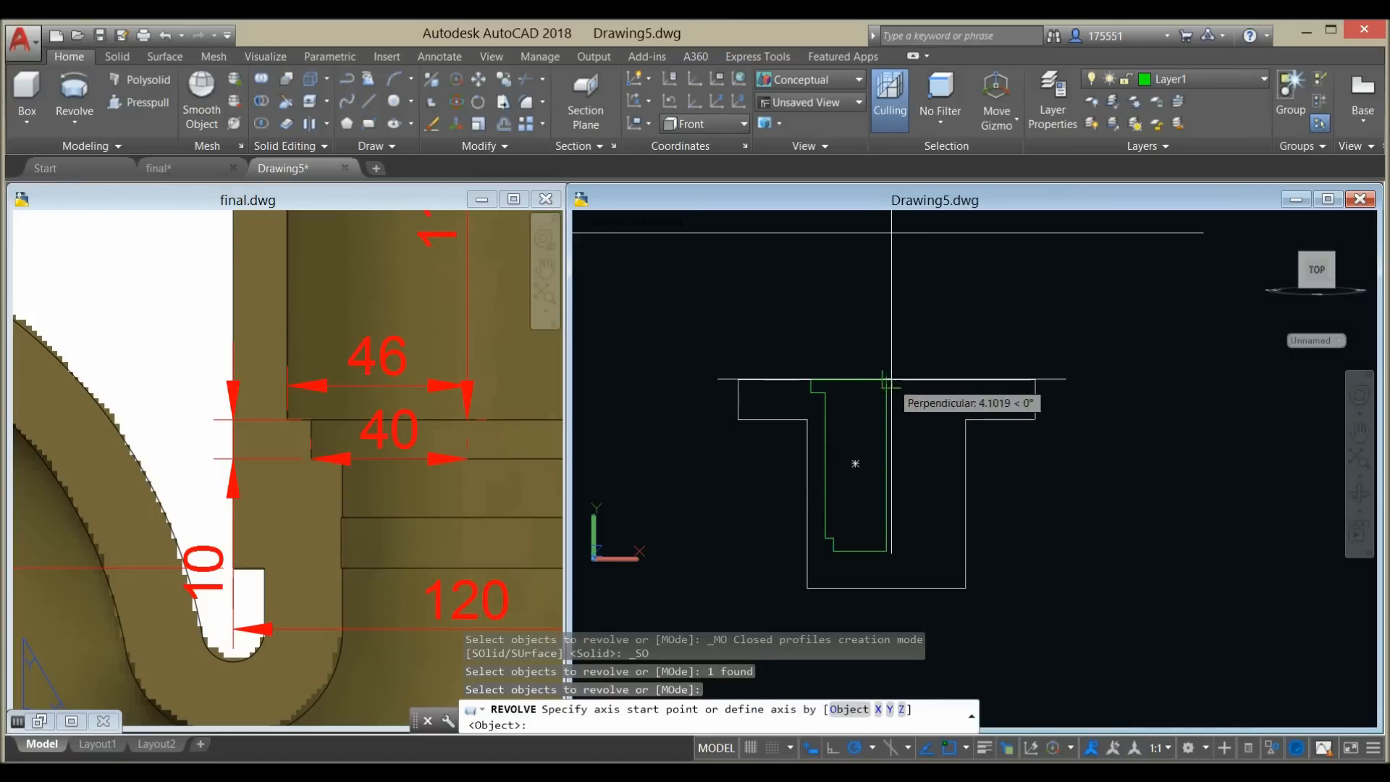
click(880, 378)
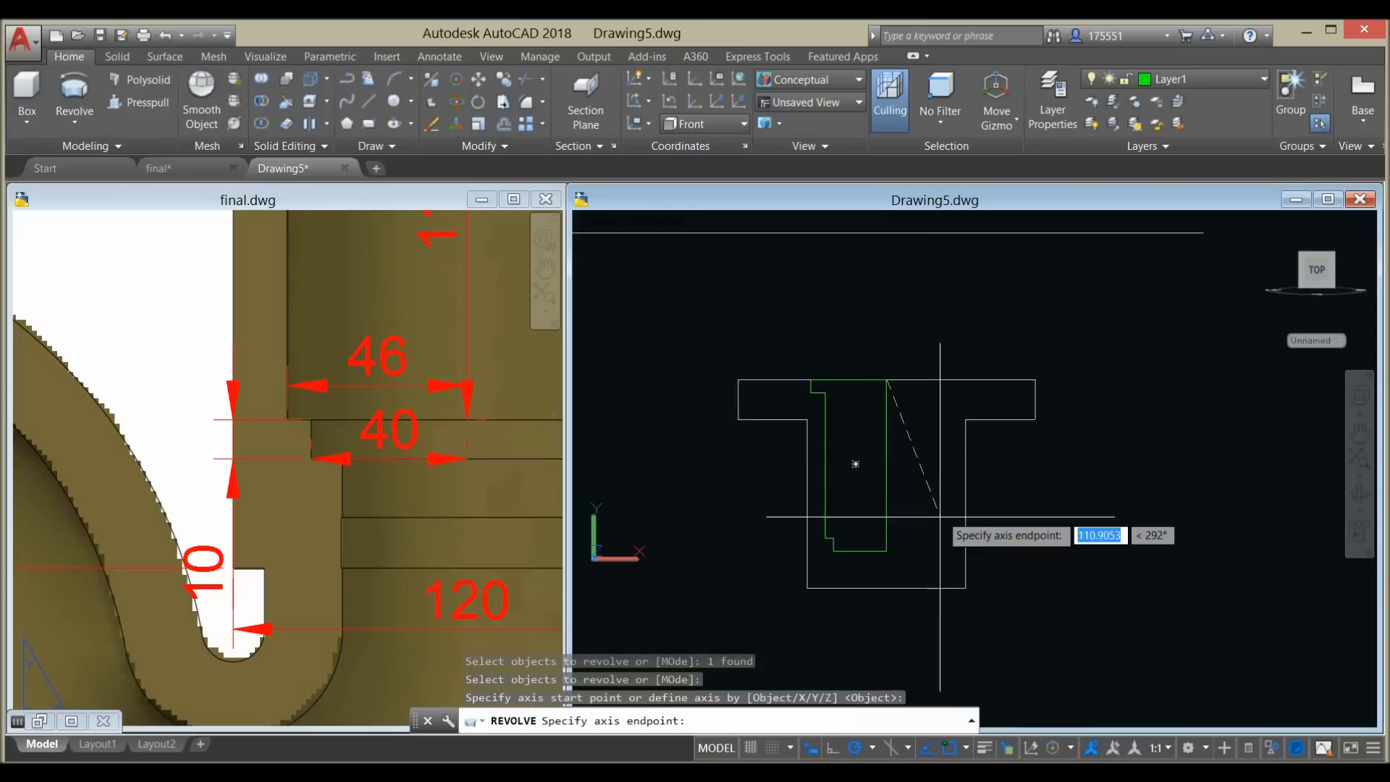
click(889, 556)
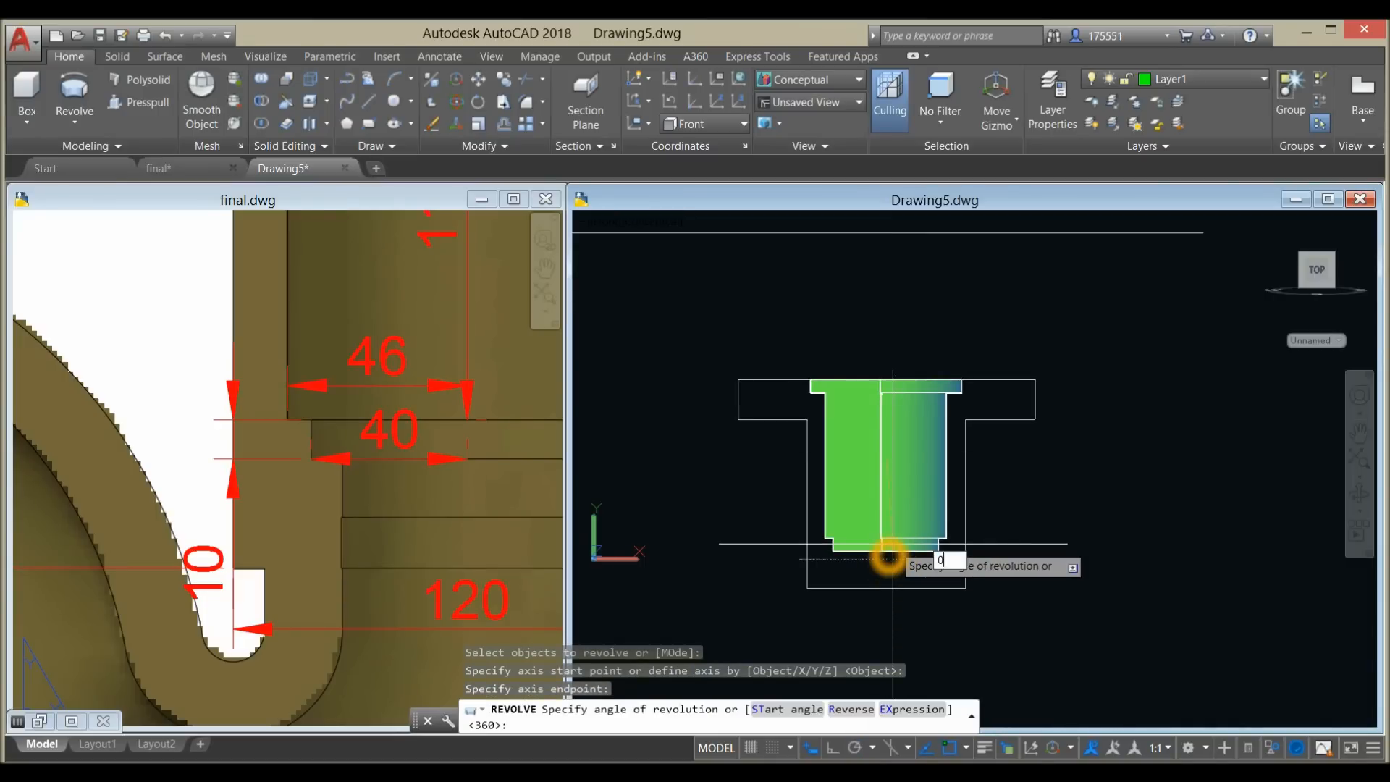
text(0)
key(Return)
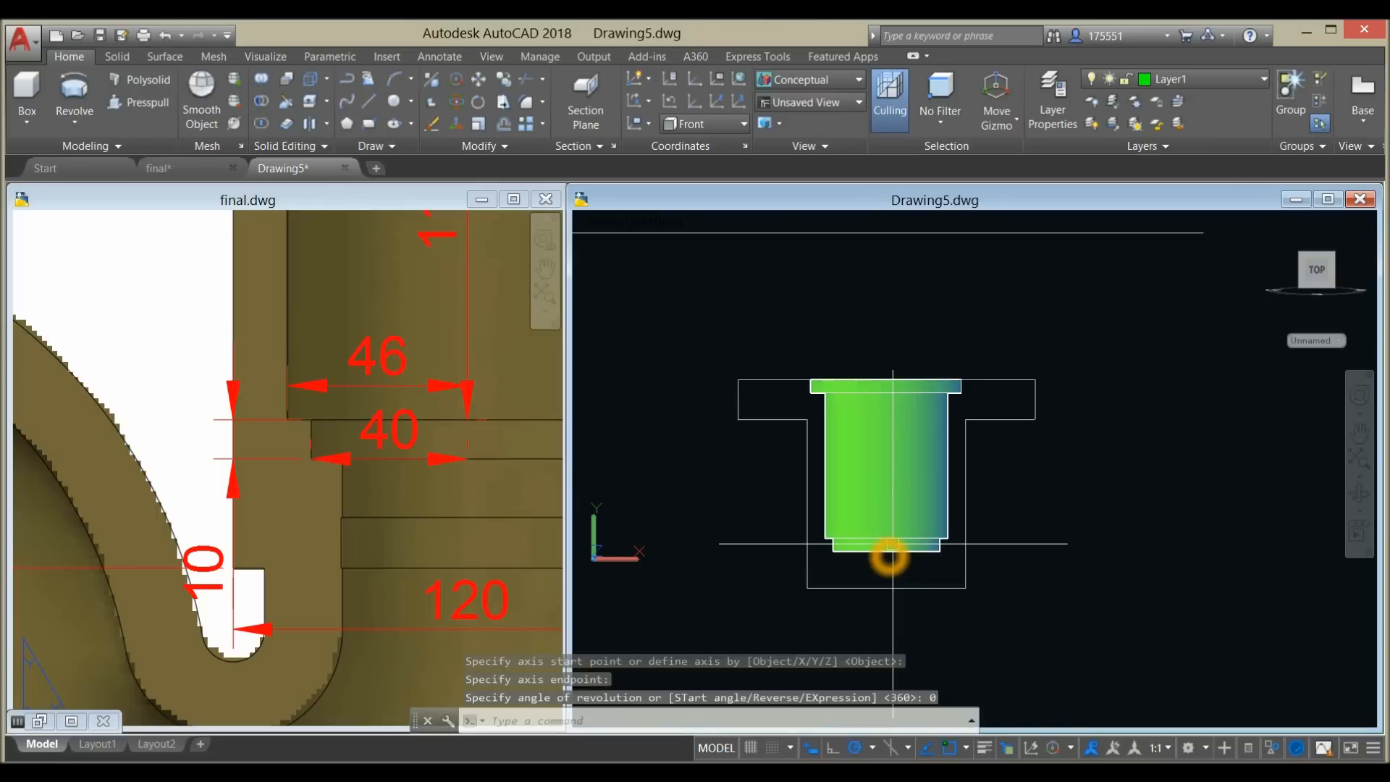
shift+middle_drag(895, 480, 888, 412)
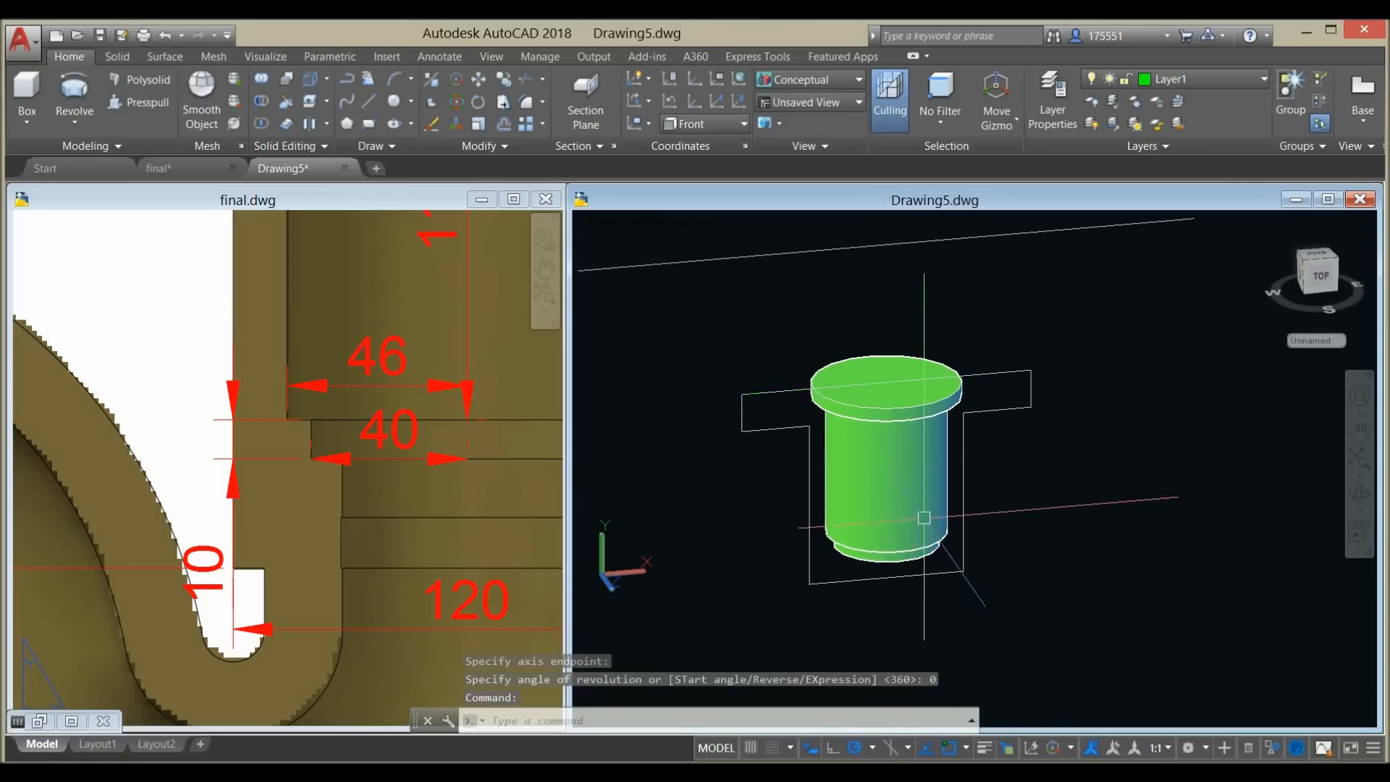
click(892, 414)
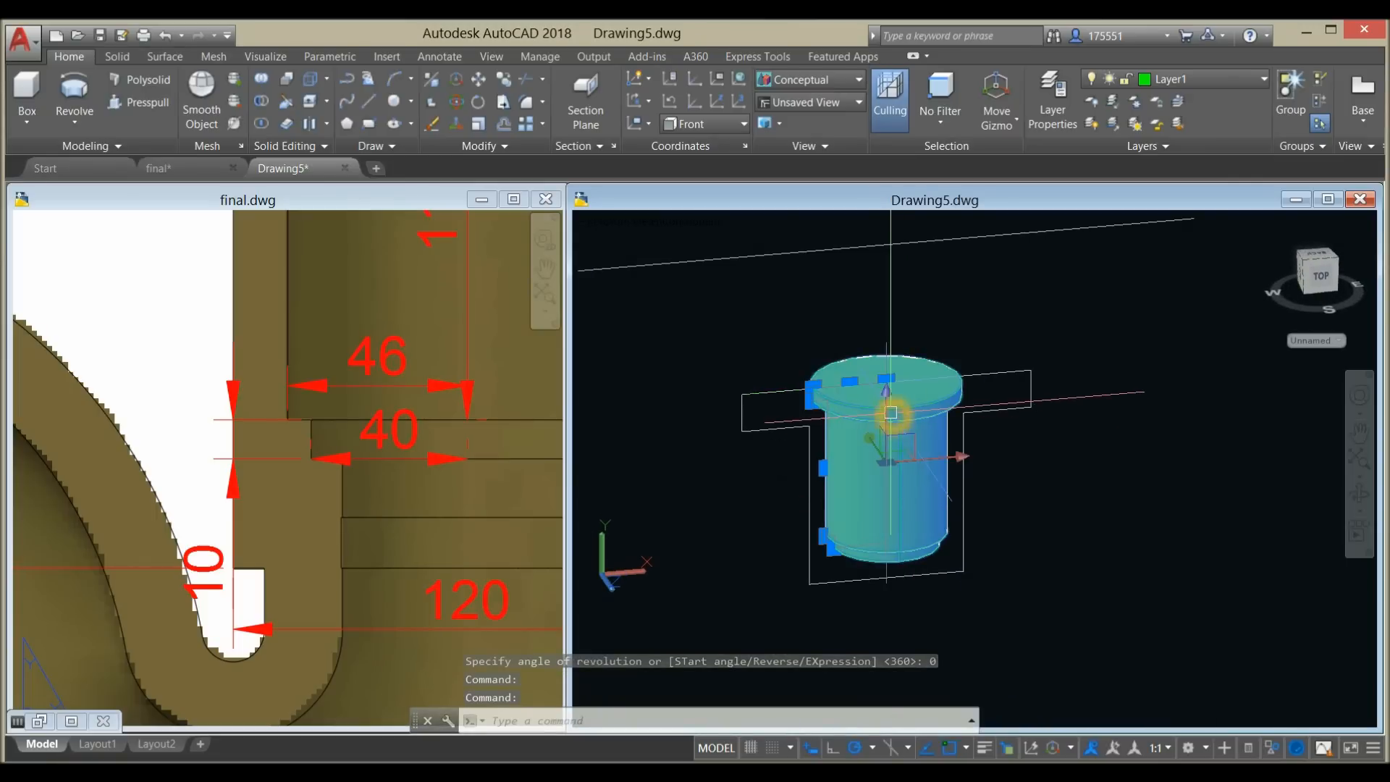
key(Escape)
click(777, 388)
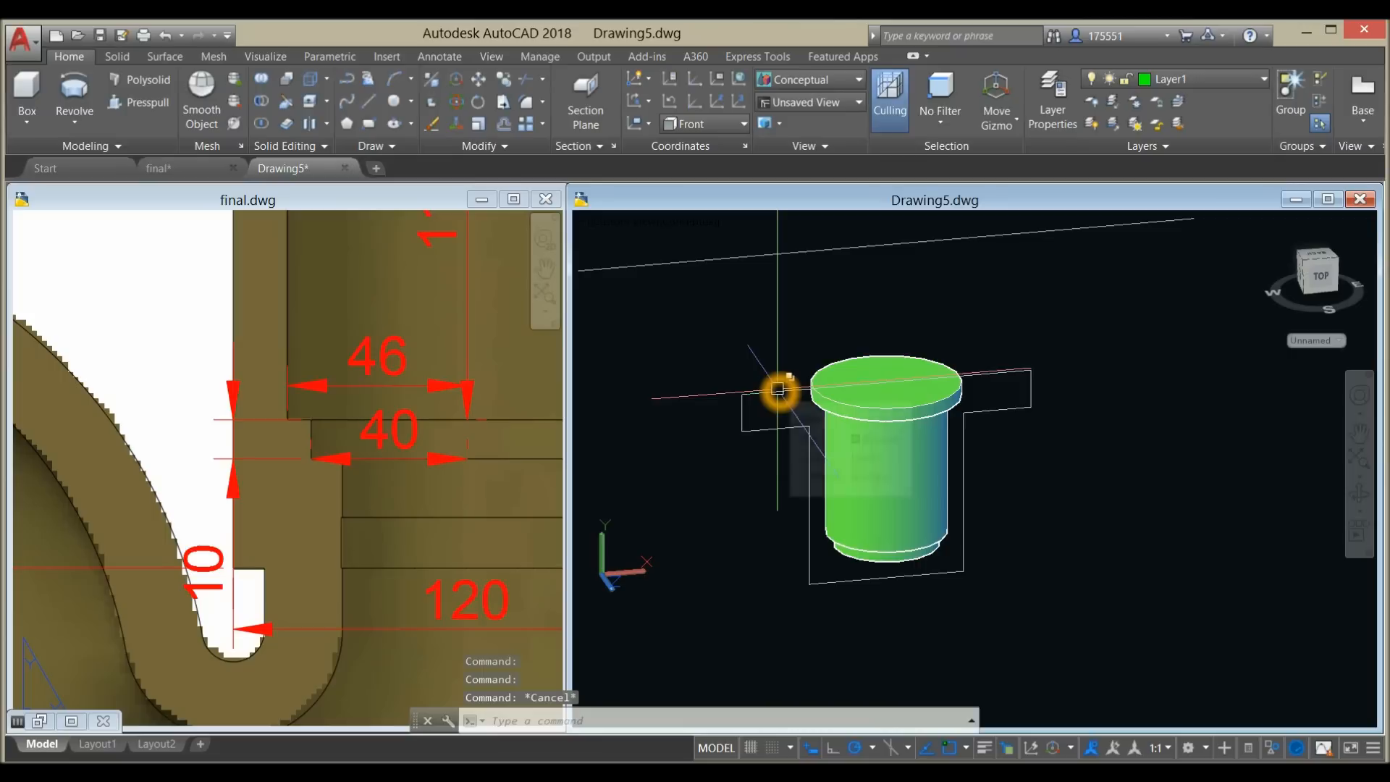
click(841, 478)
right_click(824, 320)
mouse_move(876, 371)
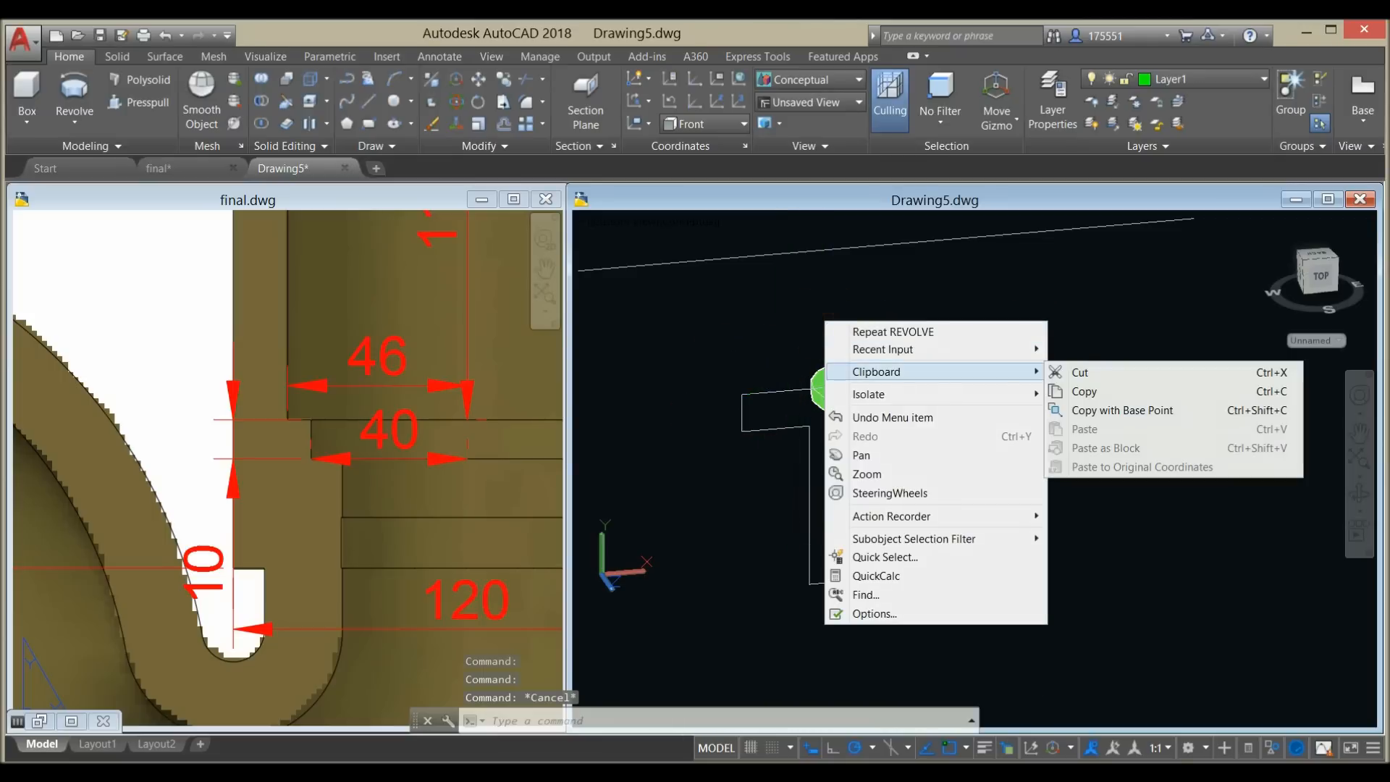
mouse_move(911, 394)
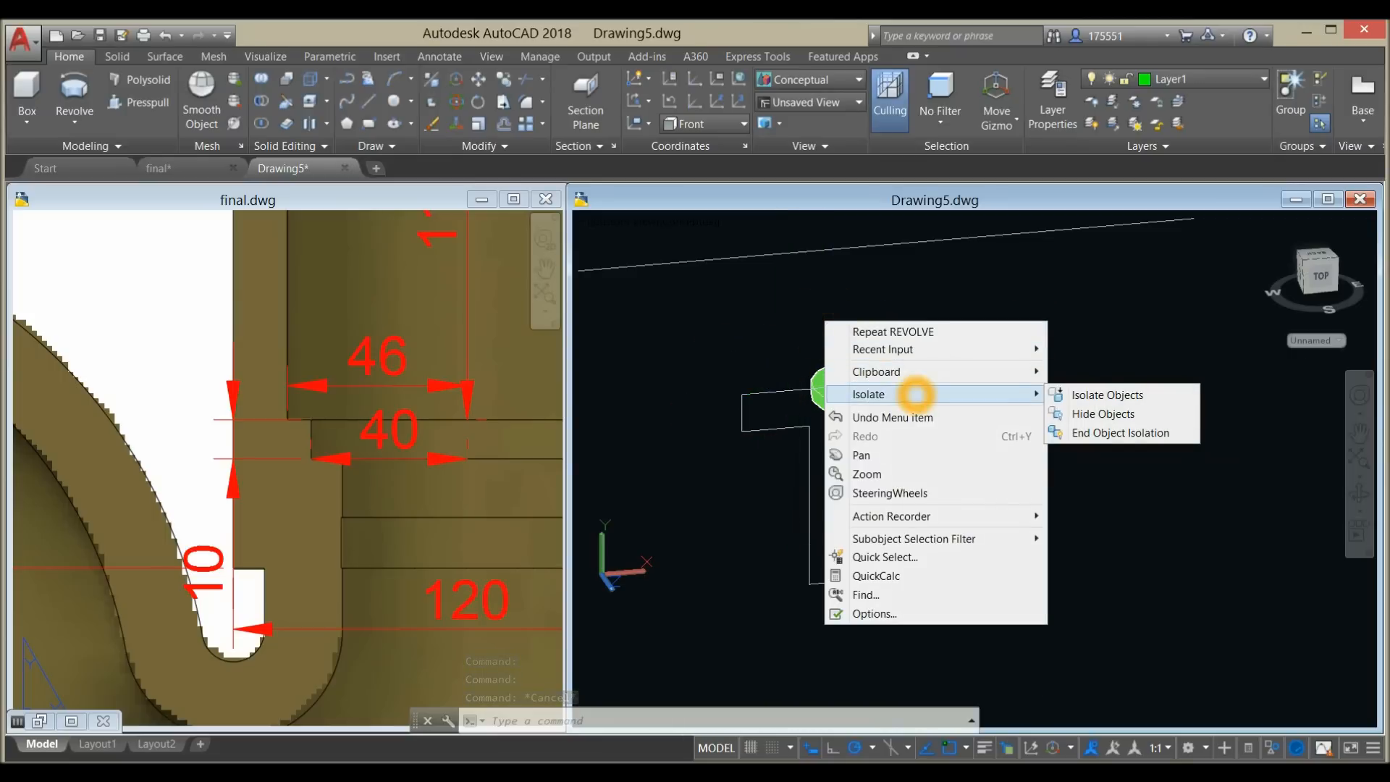
click(994, 301)
click(1031, 281)
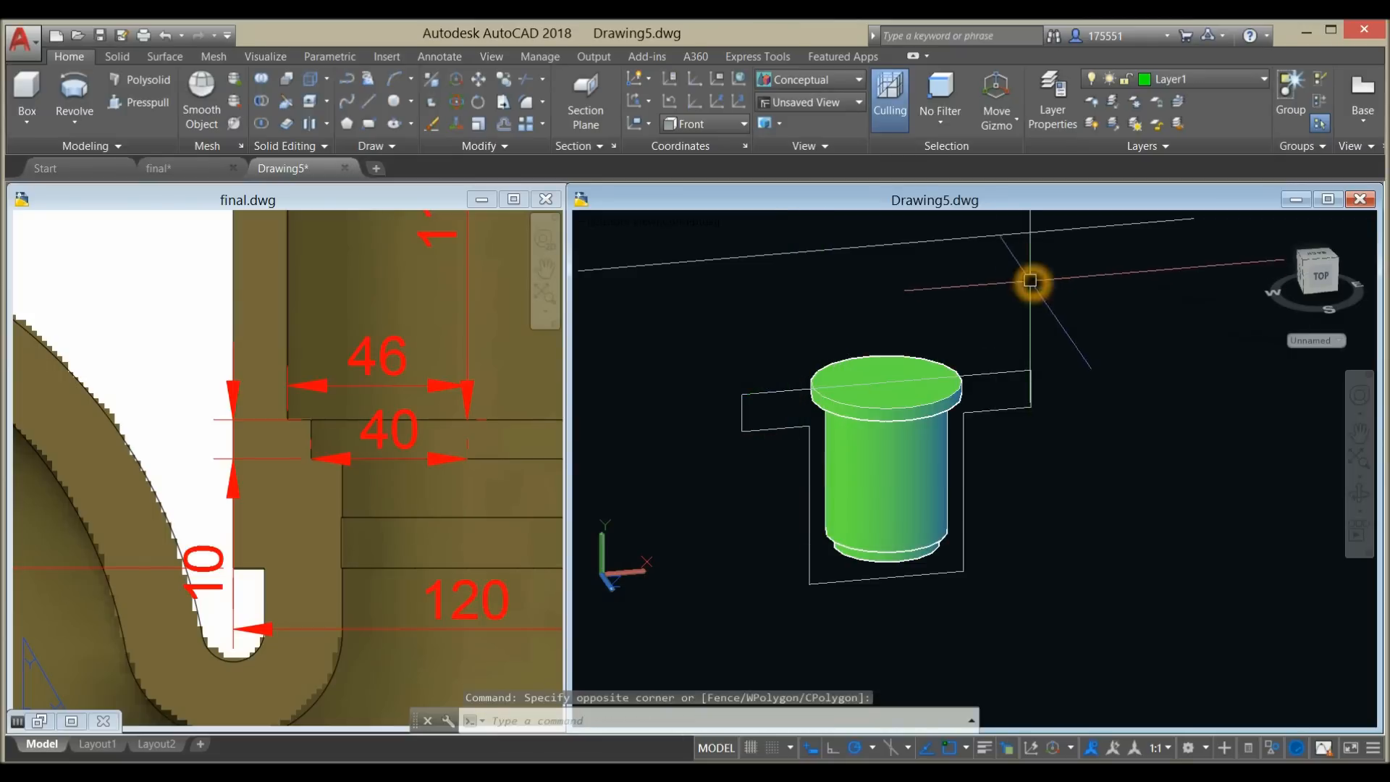
- End the object isolation to bring back all hidden parts of the fitting
right_click(1032, 283)
mouse_move(1071, 355)
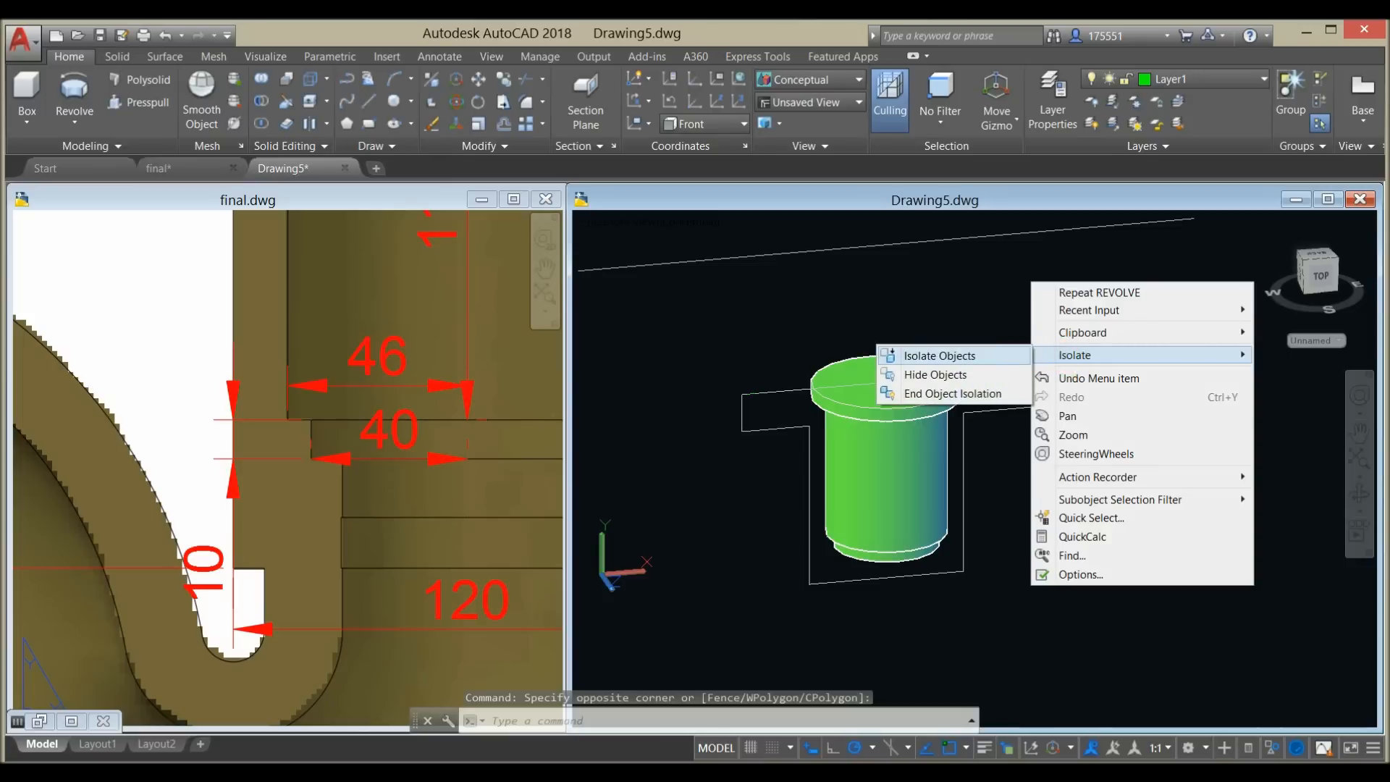
click(997, 393)
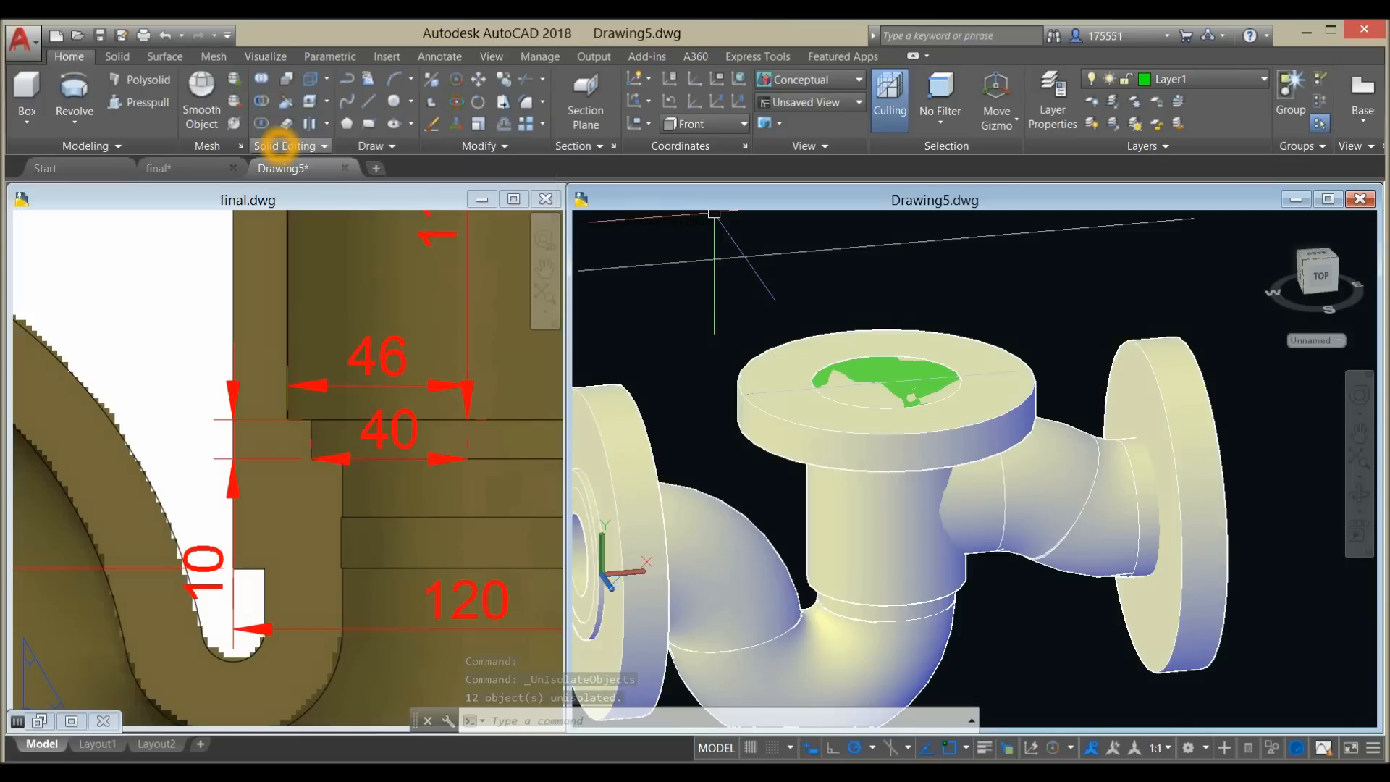
- Subtract the green revolved bore solid from the central flanged body
click(261, 101)
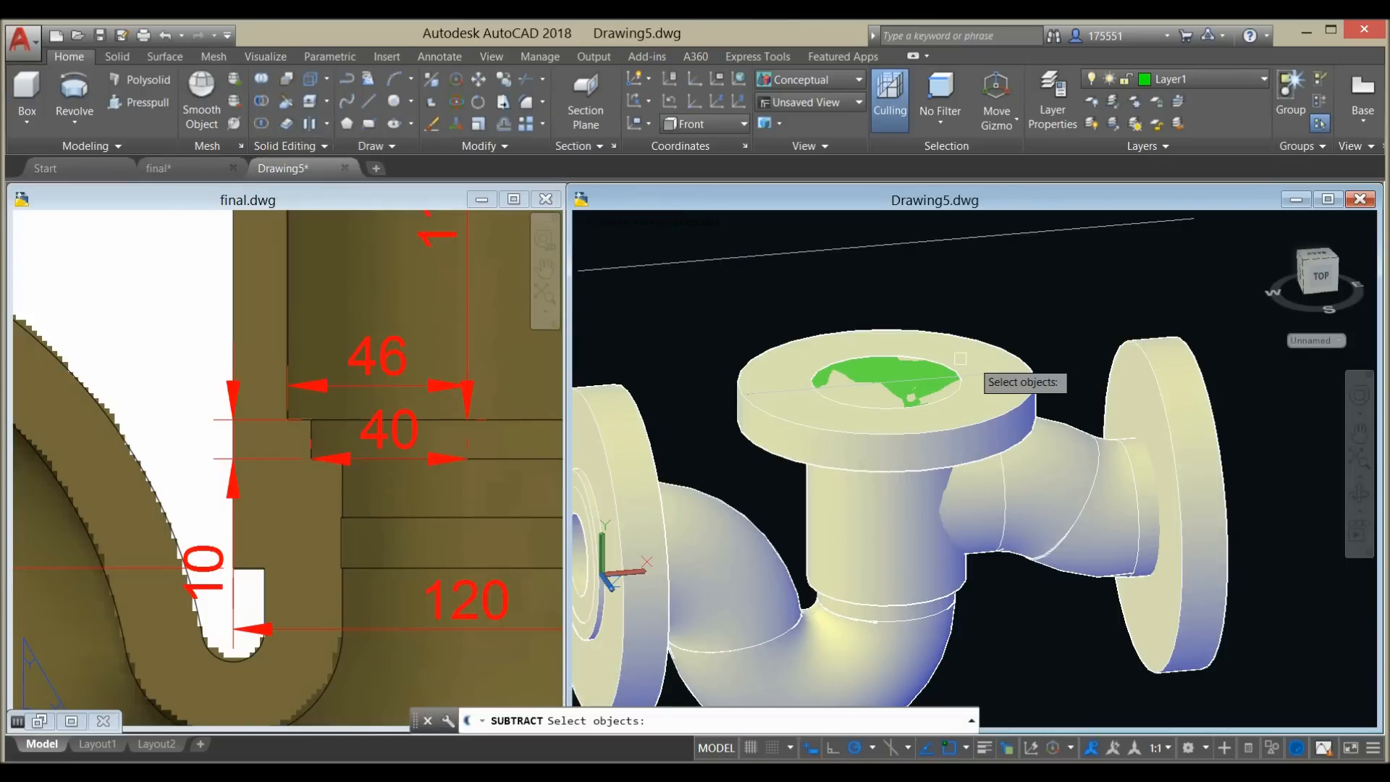
click(970, 366)
right_click(992, 310)
click(910, 370)
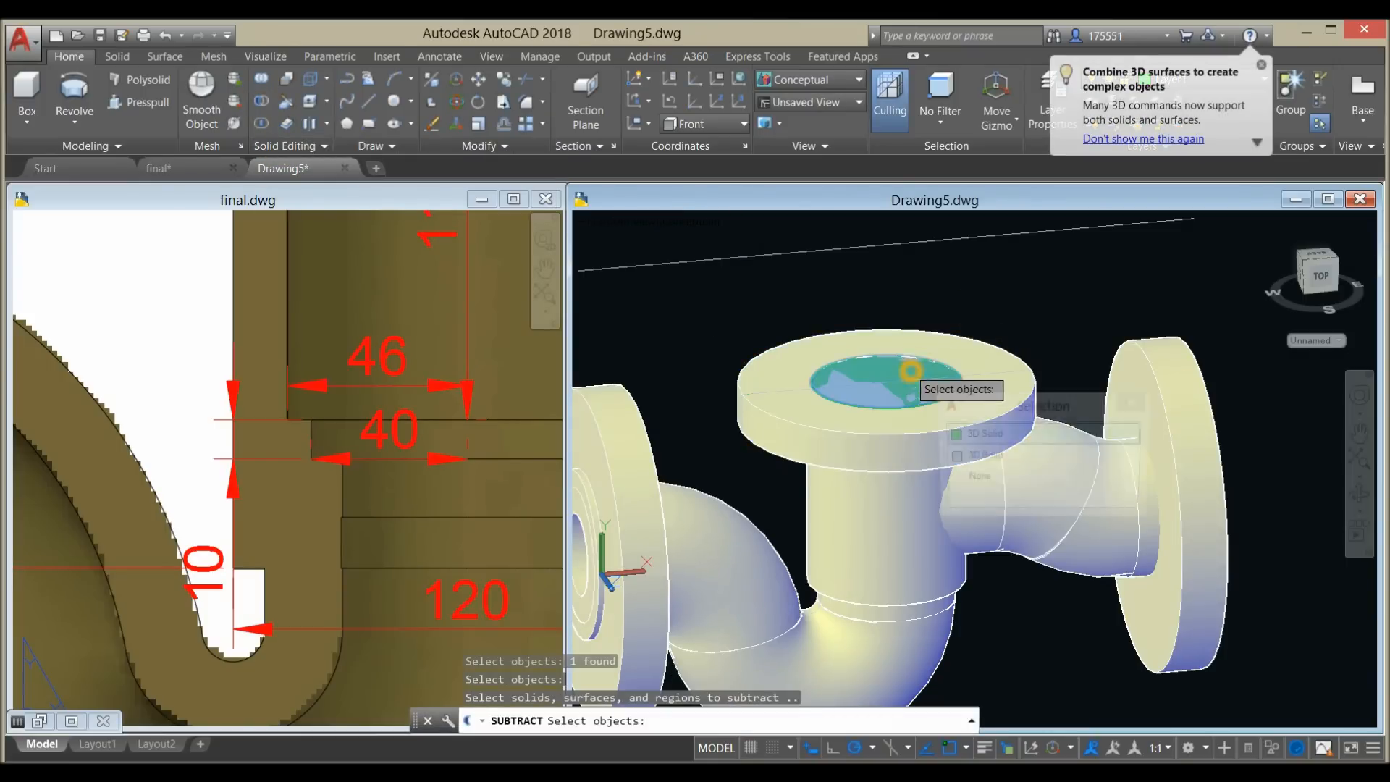
right_click(993, 302)
mouse_move(995, 325)
shift+middle_down()
mouse_move(1036, 358)
mouse_move(996, 388)
mouse_move(973, 341)
shift+middle_up()
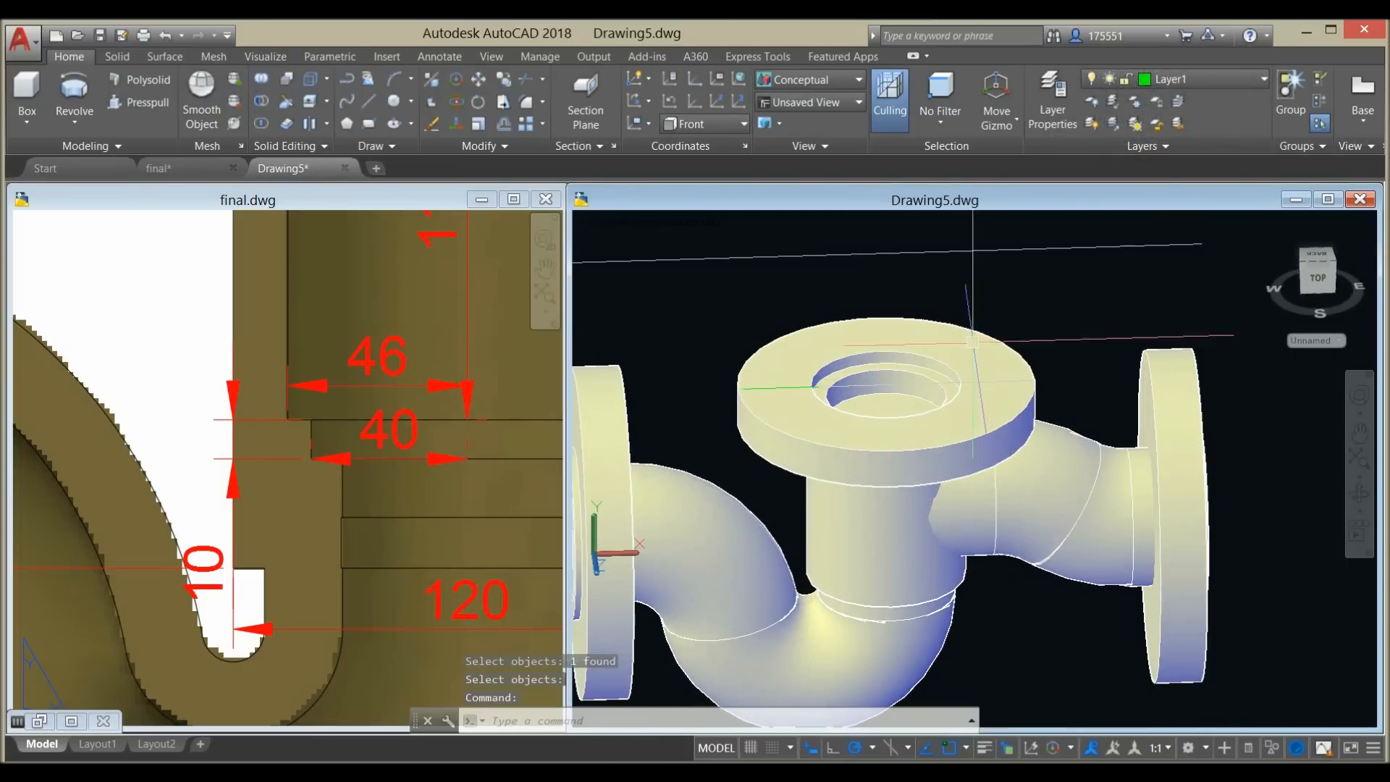
- Undo the bore subtraction from the central body
key(ctrl+x)
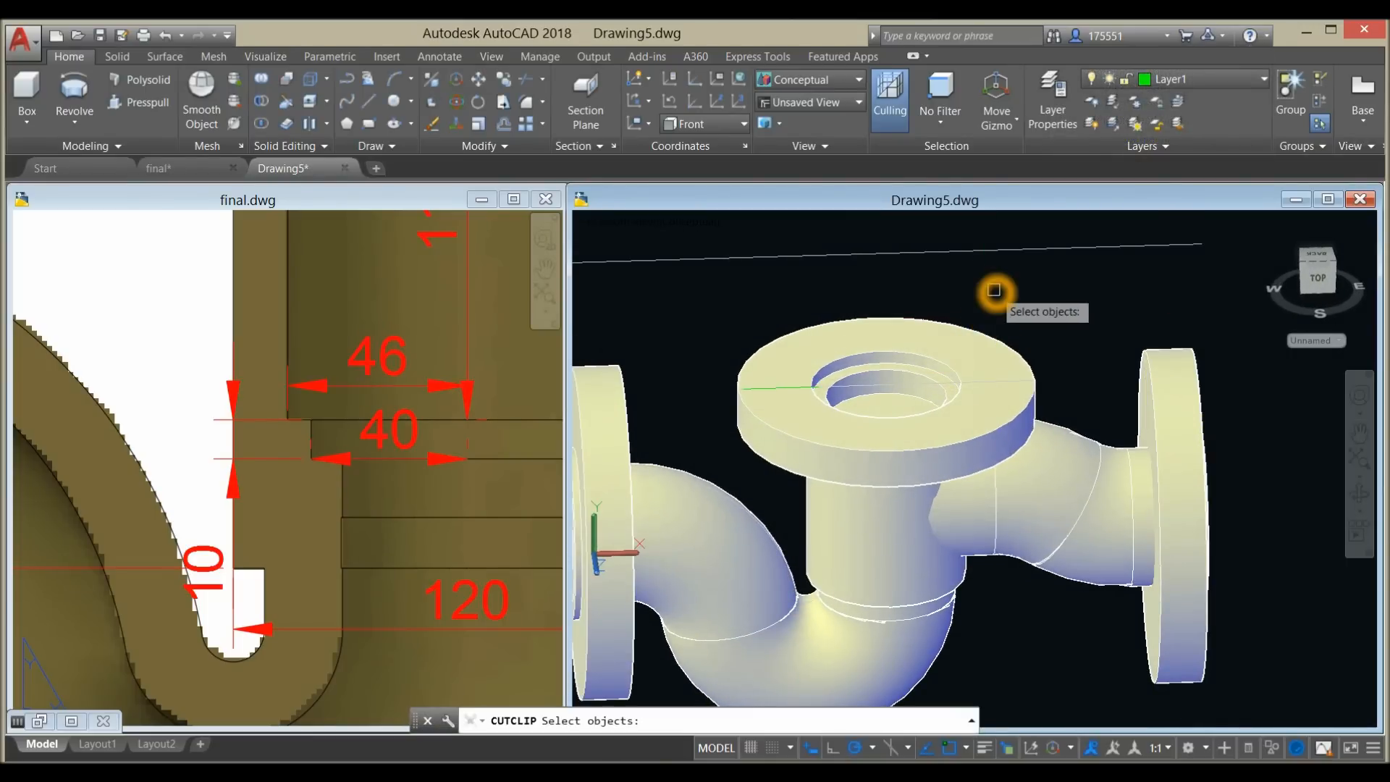
key(Escape)
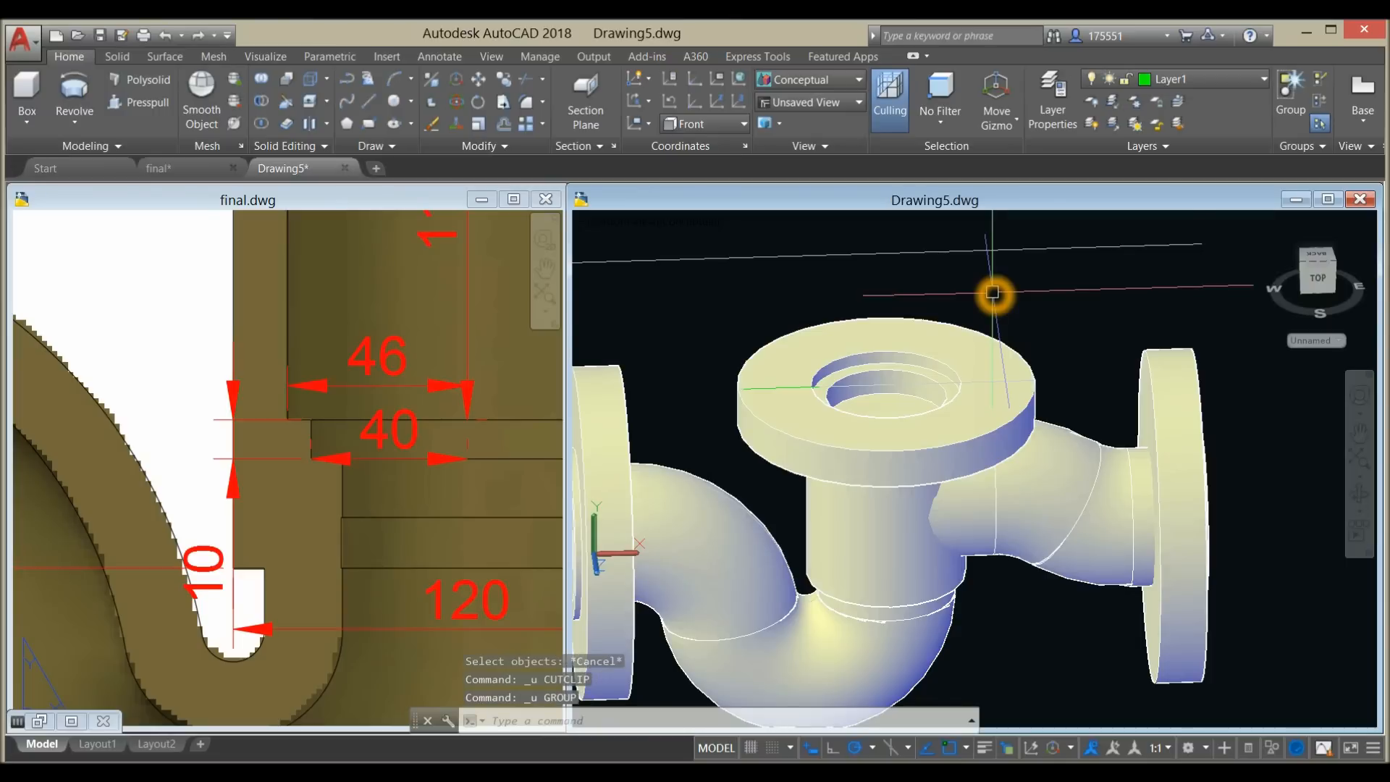
key(ctrl+z)
key(ctrl+z)
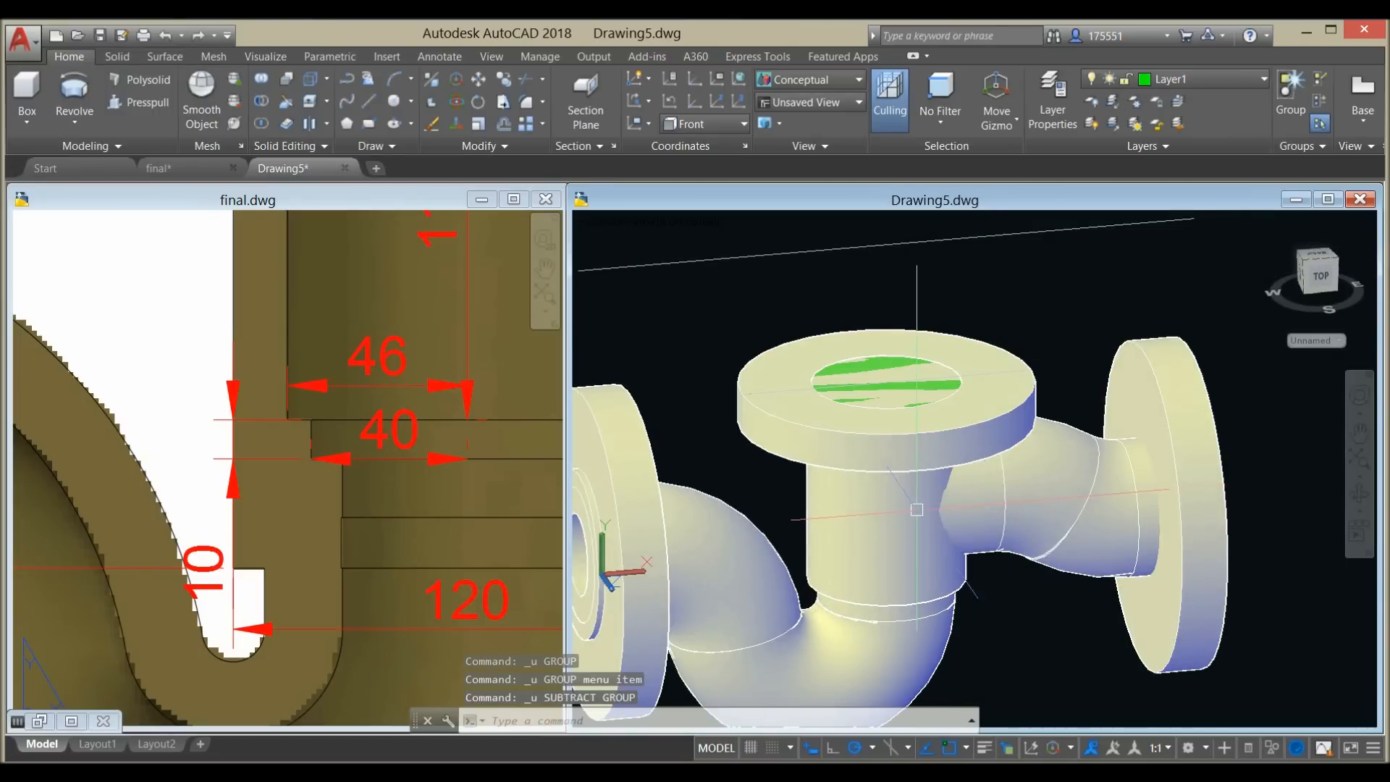
- Union the central flanged body, the bent pipes and both end flanges into one solid, leaving out the green bore
scroll(1013, 488, up, 2)
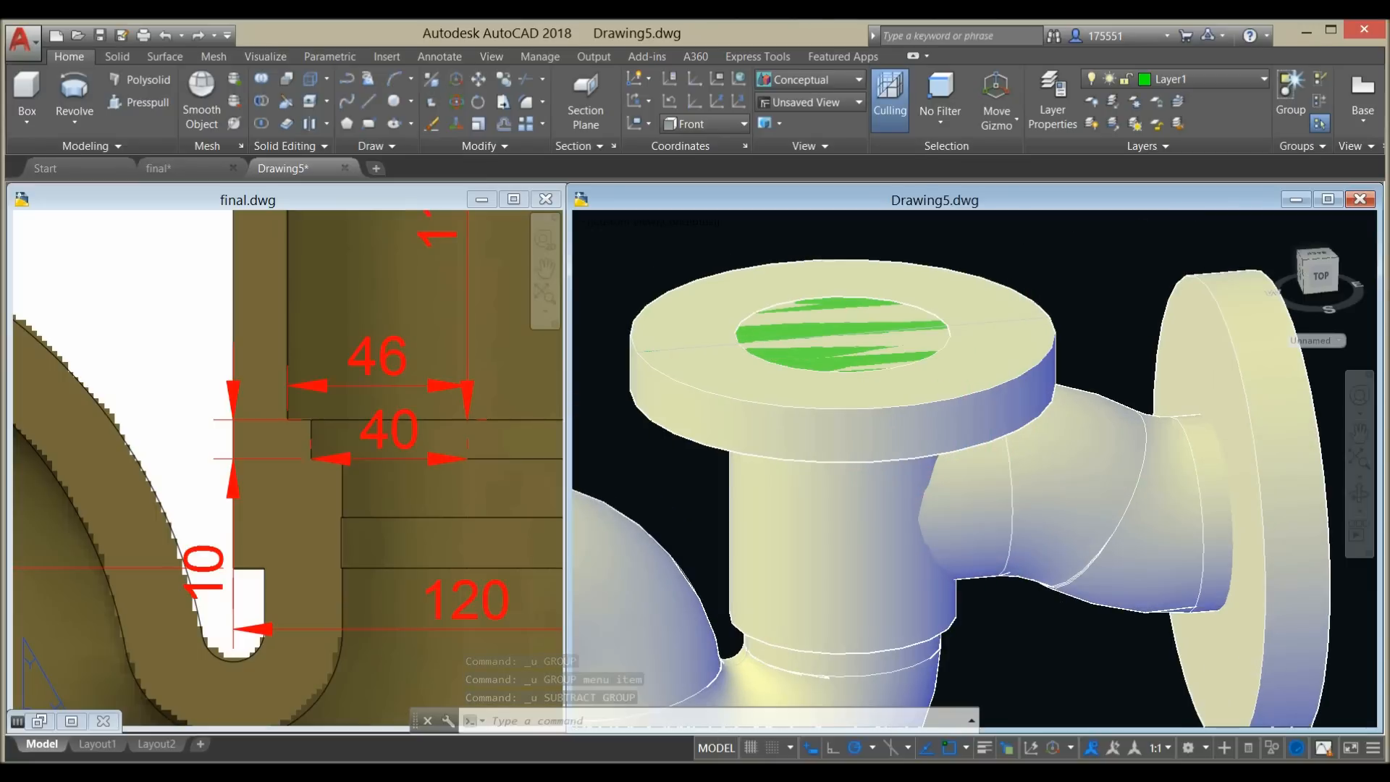
shift+middle_drag(977, 486, 1011, 481)
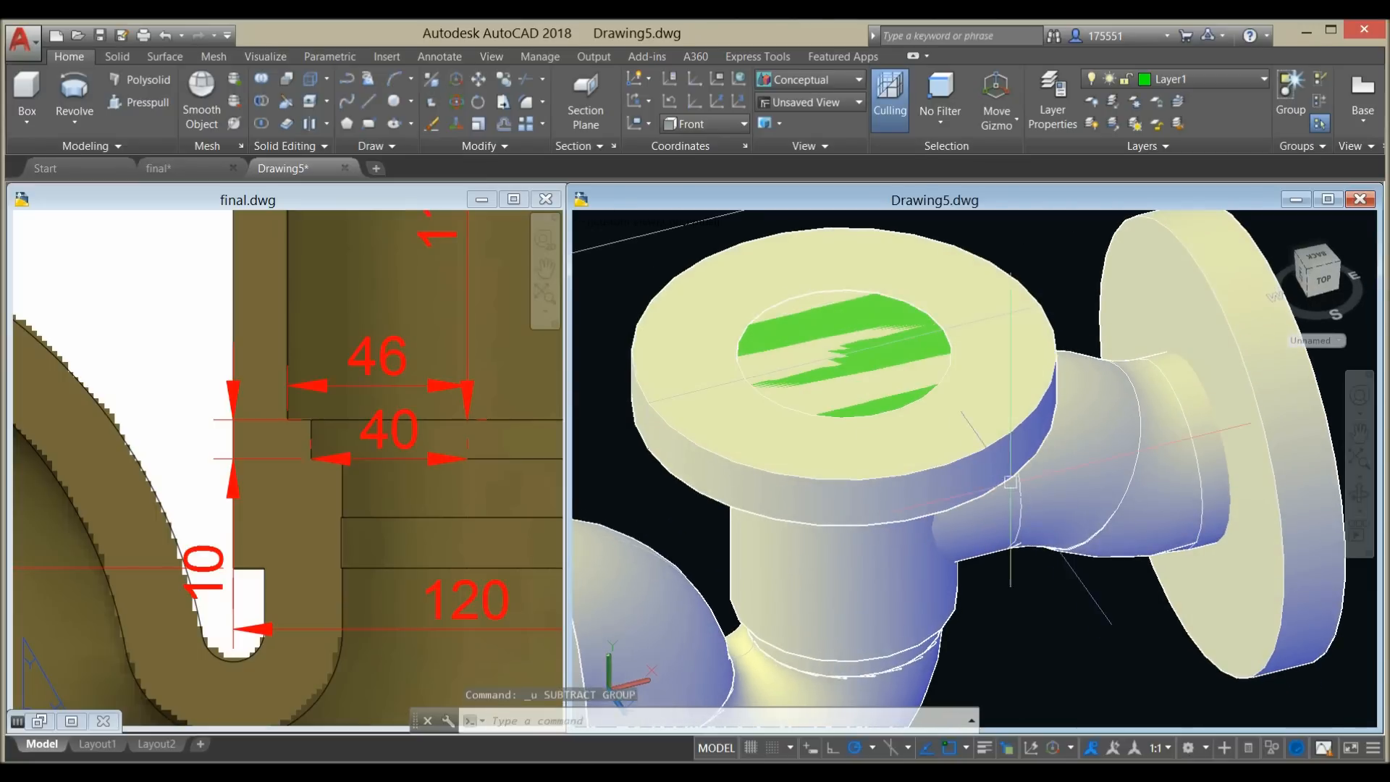
click(1052, 469)
key(Escape)
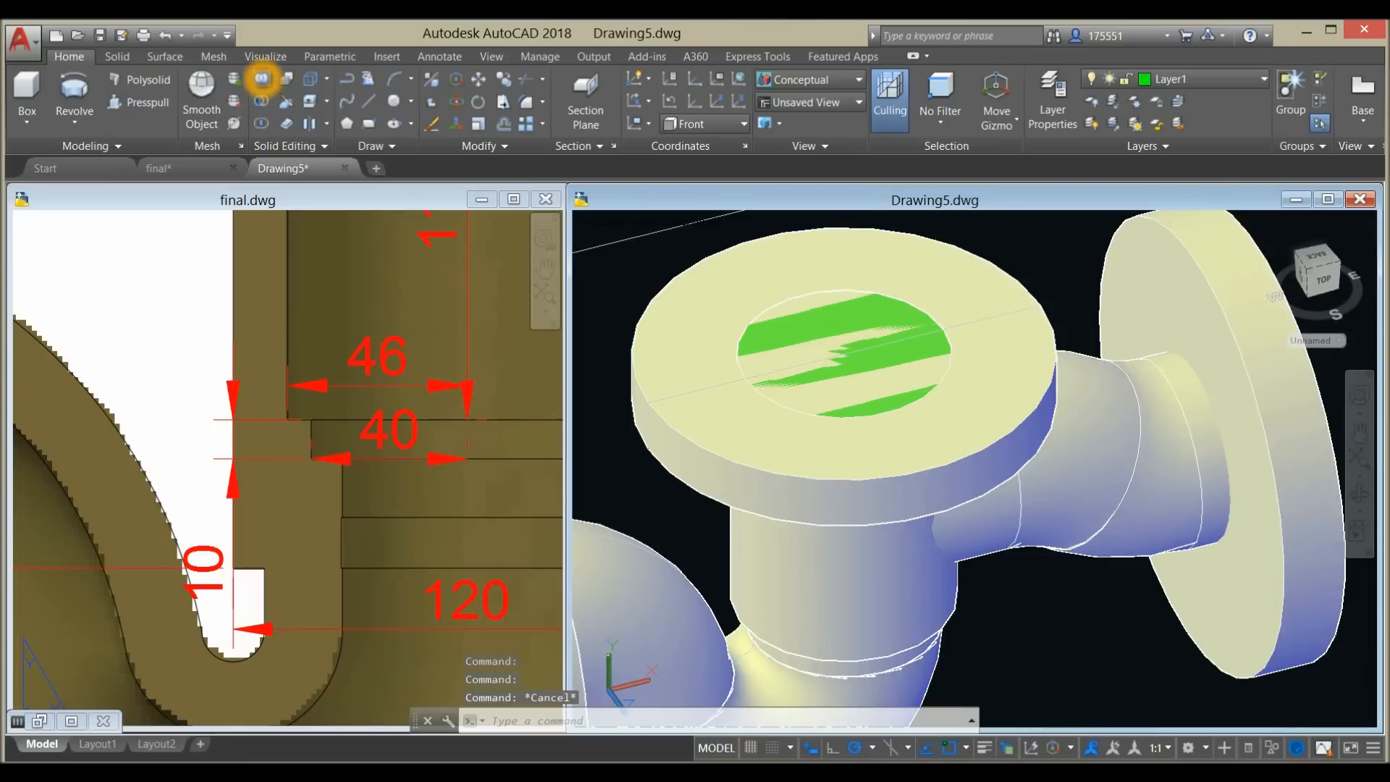
click(262, 78)
click(1024, 394)
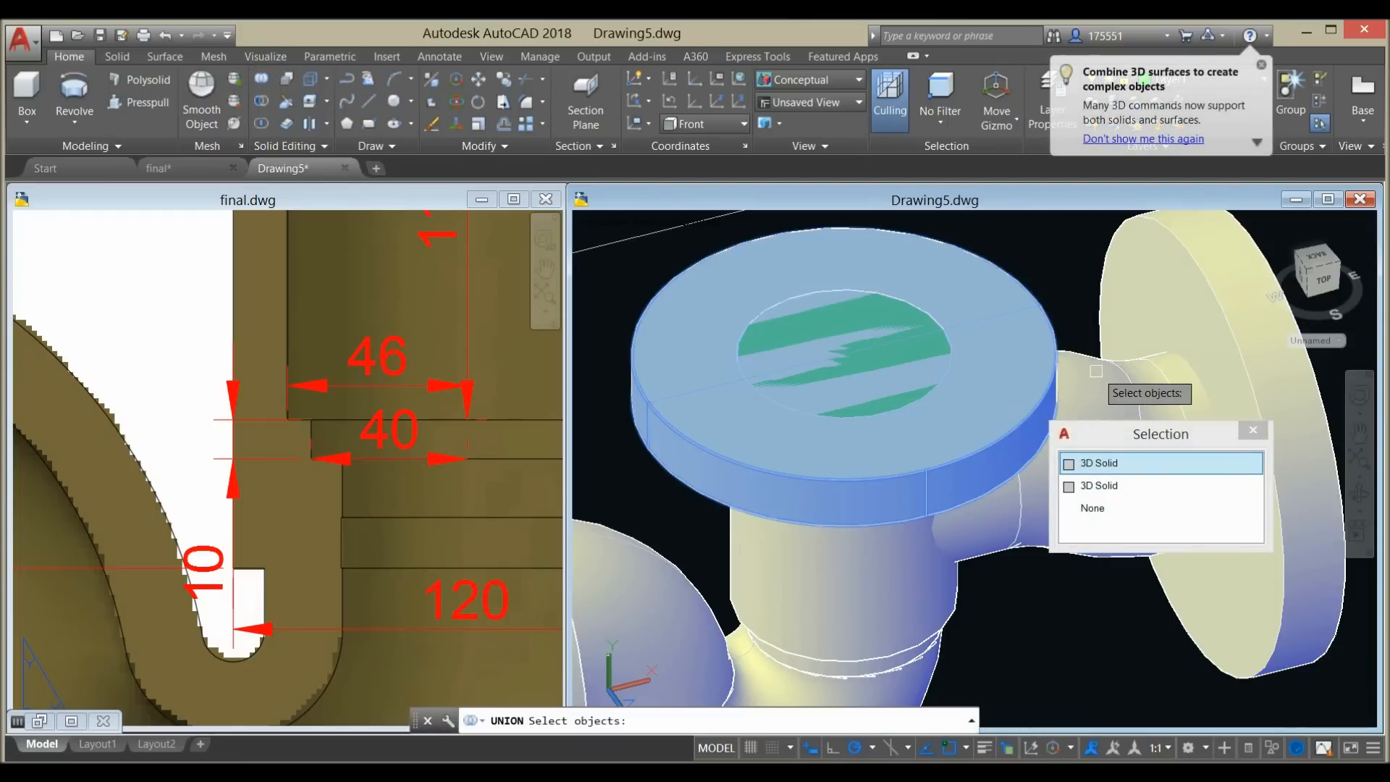
click(1097, 373)
click(1126, 324)
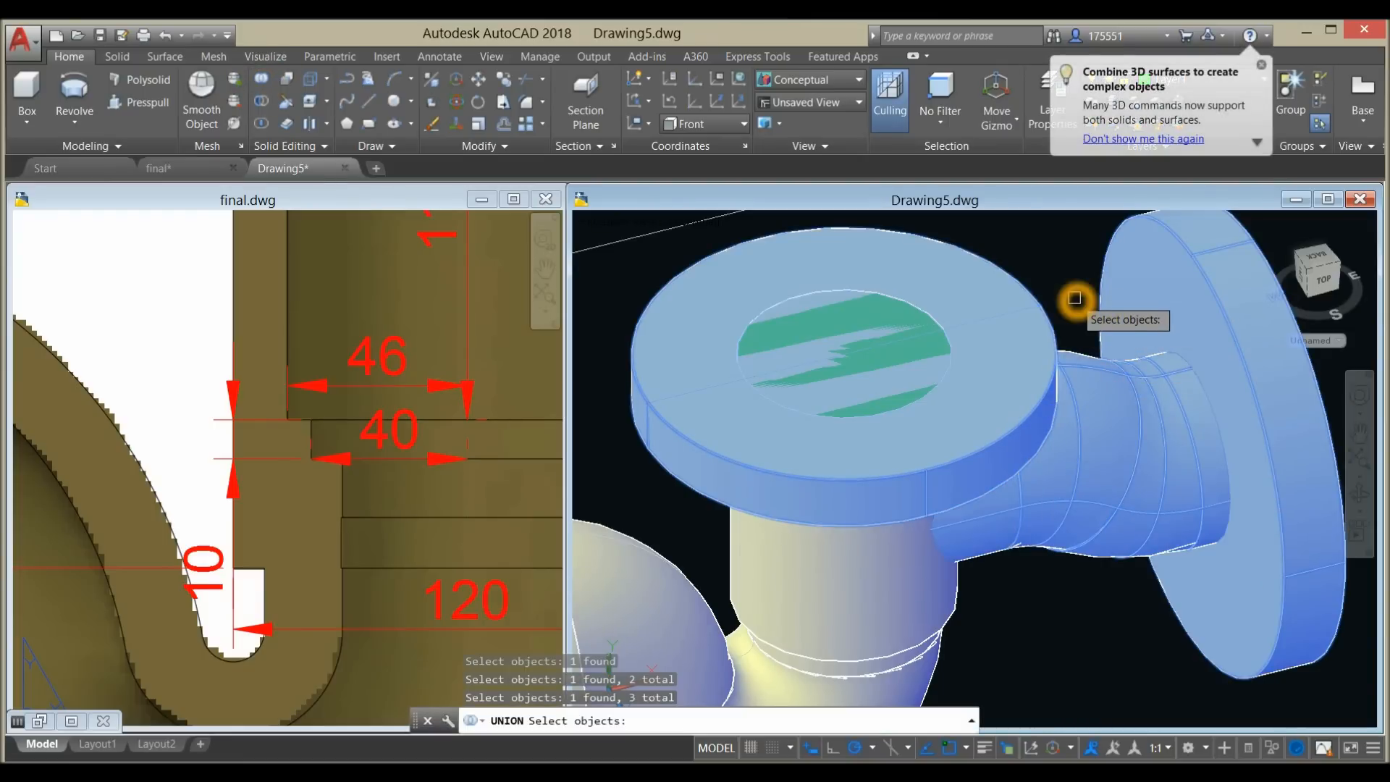
scroll(1052, 343, down, 4)
click(953, 505)
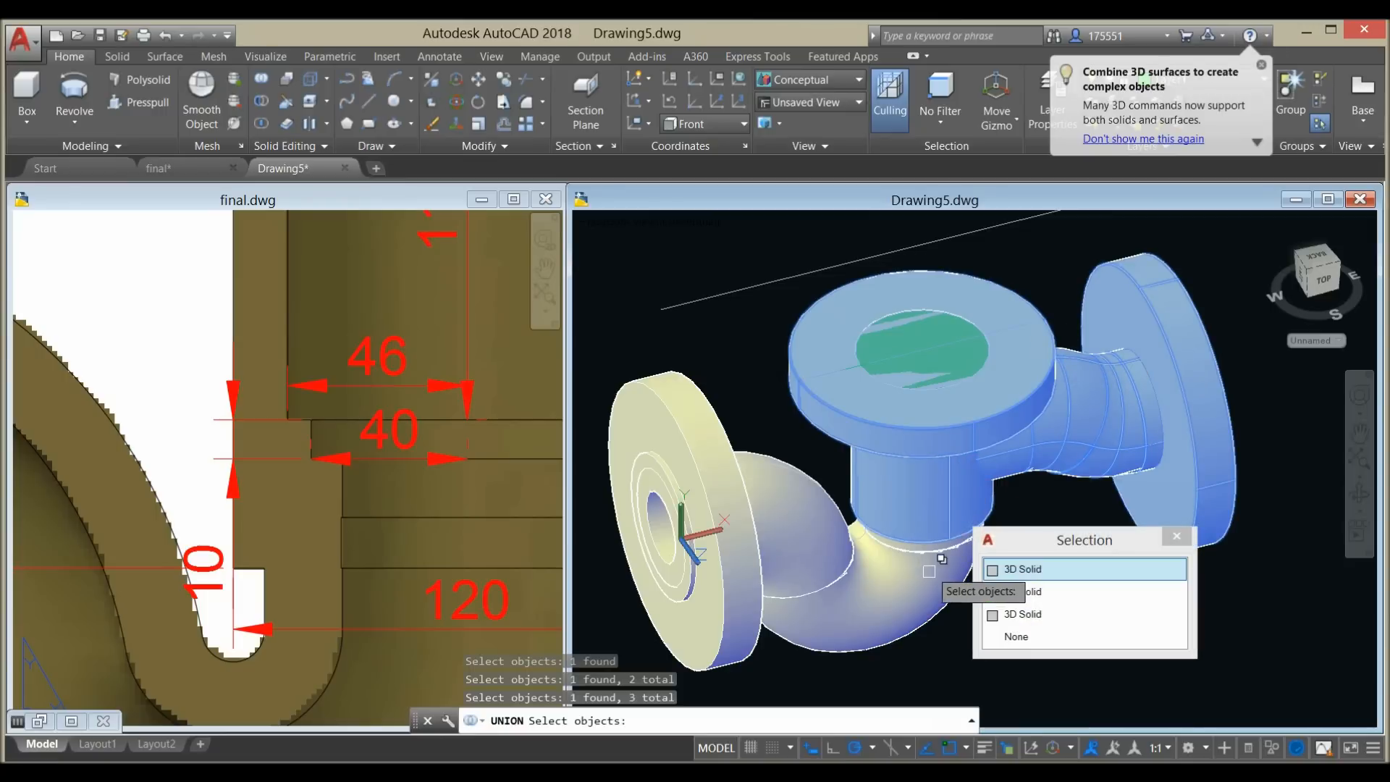
click(929, 576)
click(757, 467)
click(904, 418)
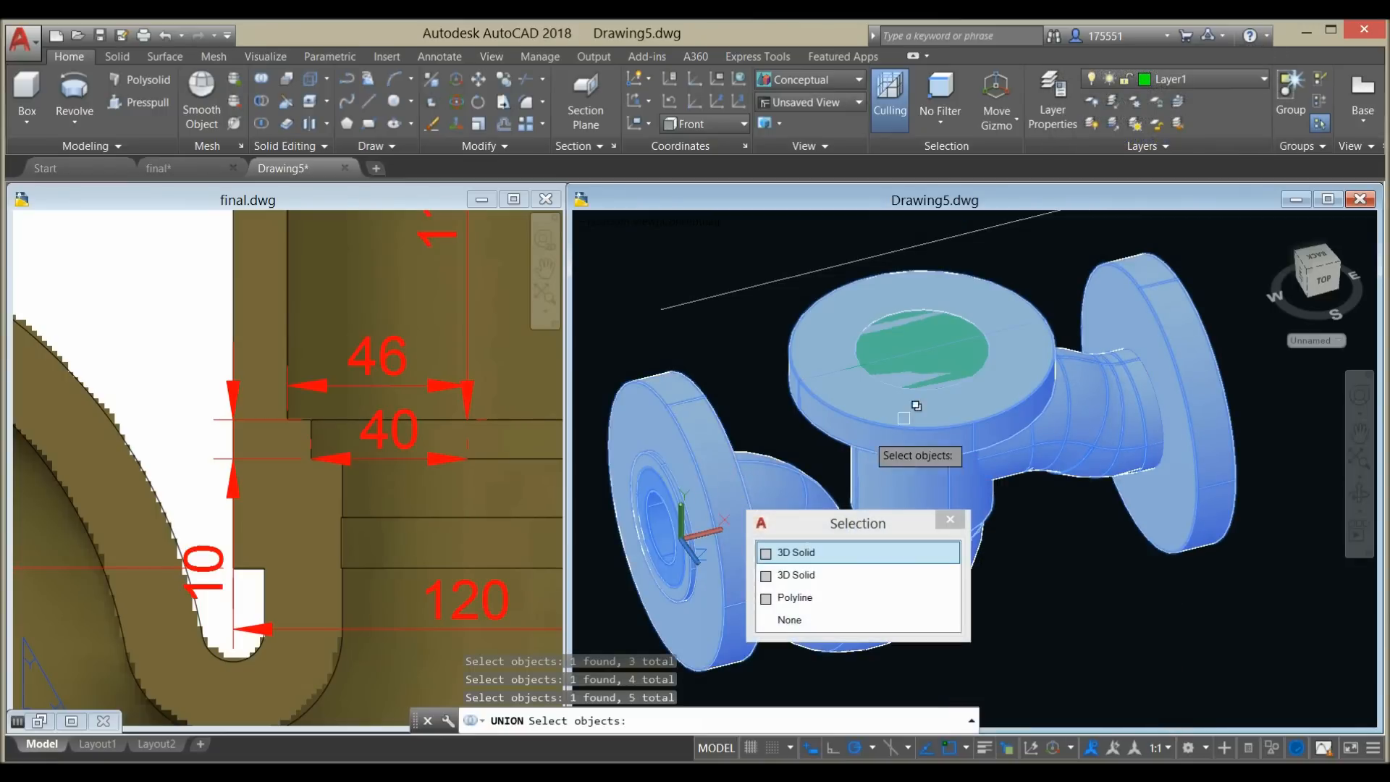
click(1034, 264)
key(Return)
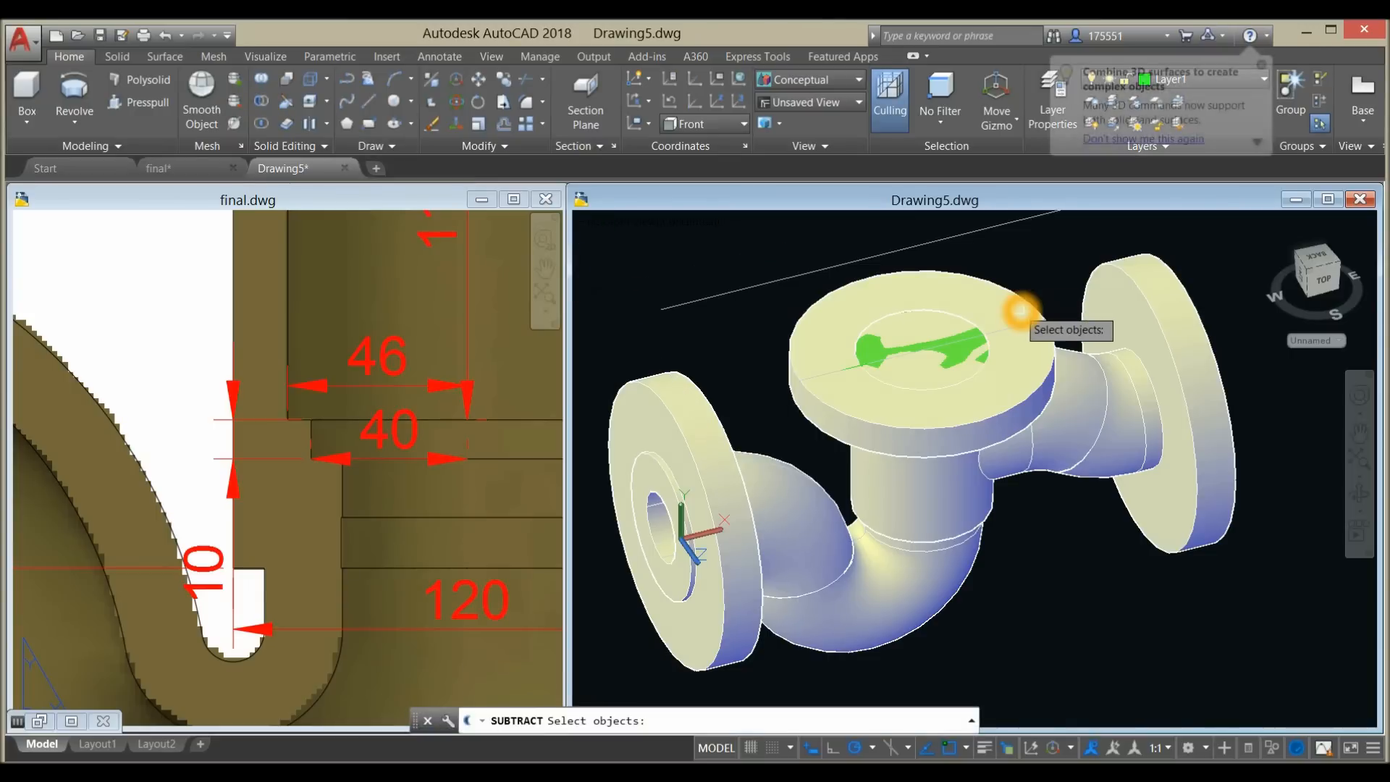
- Subtract the green revolved bore solid from the united pipe fitting
click(1020, 311)
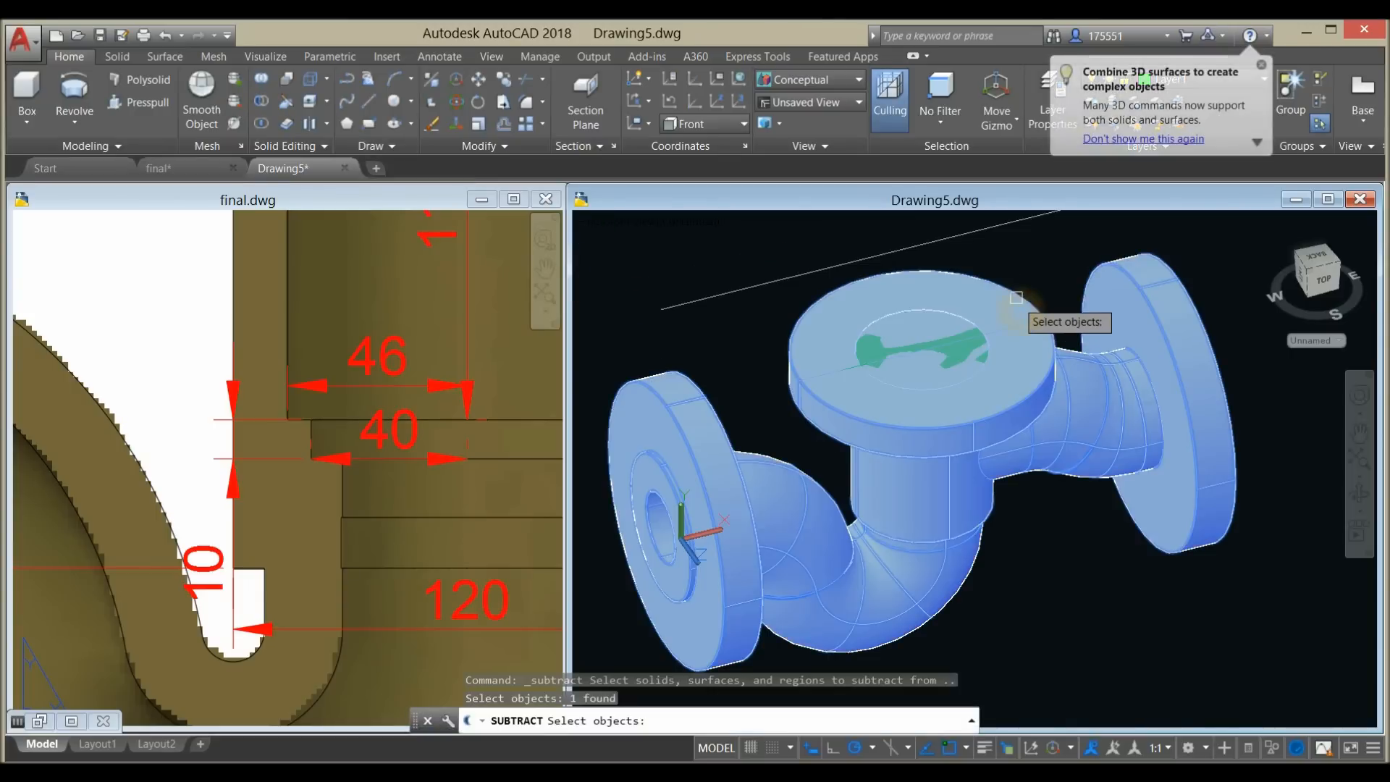
key(Return)
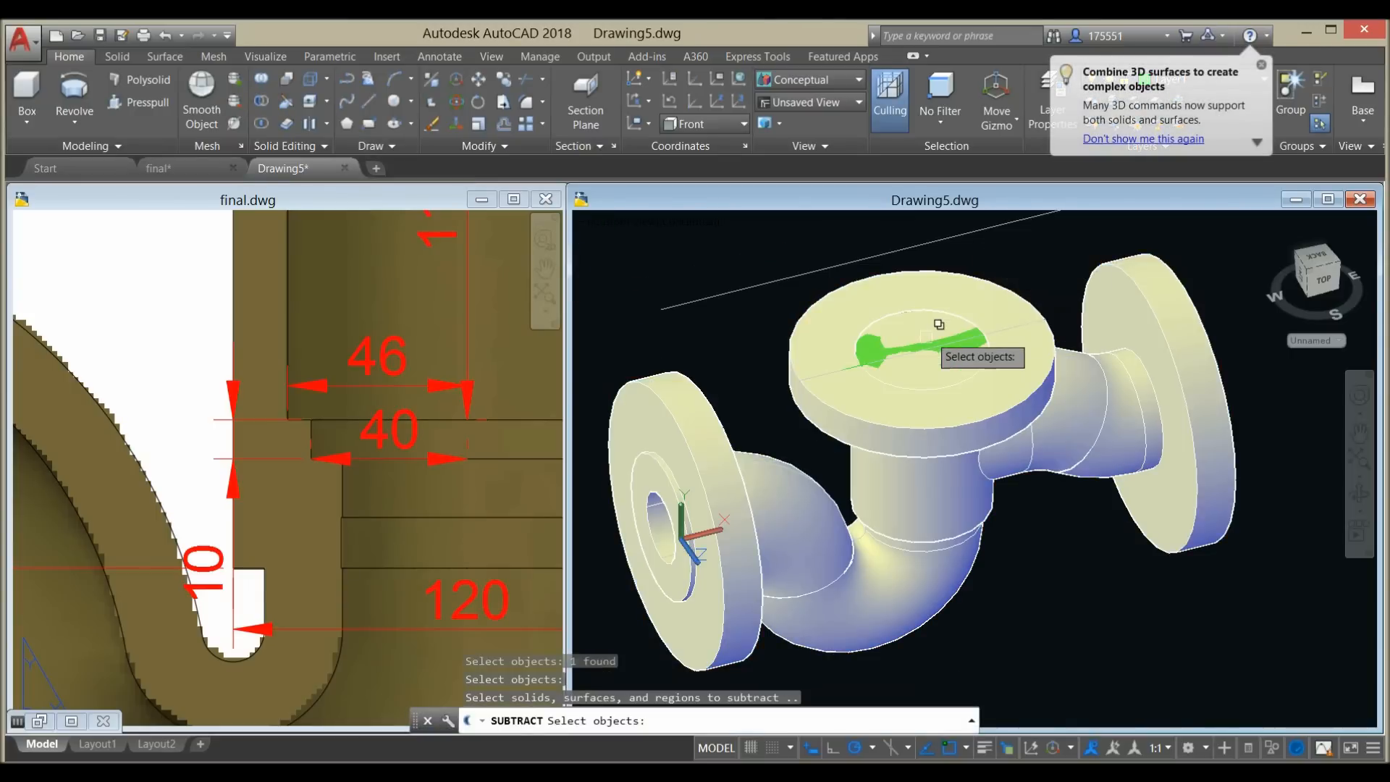
scroll(931, 339, up, 5)
click(920, 332)
key(Return)
key(Return)
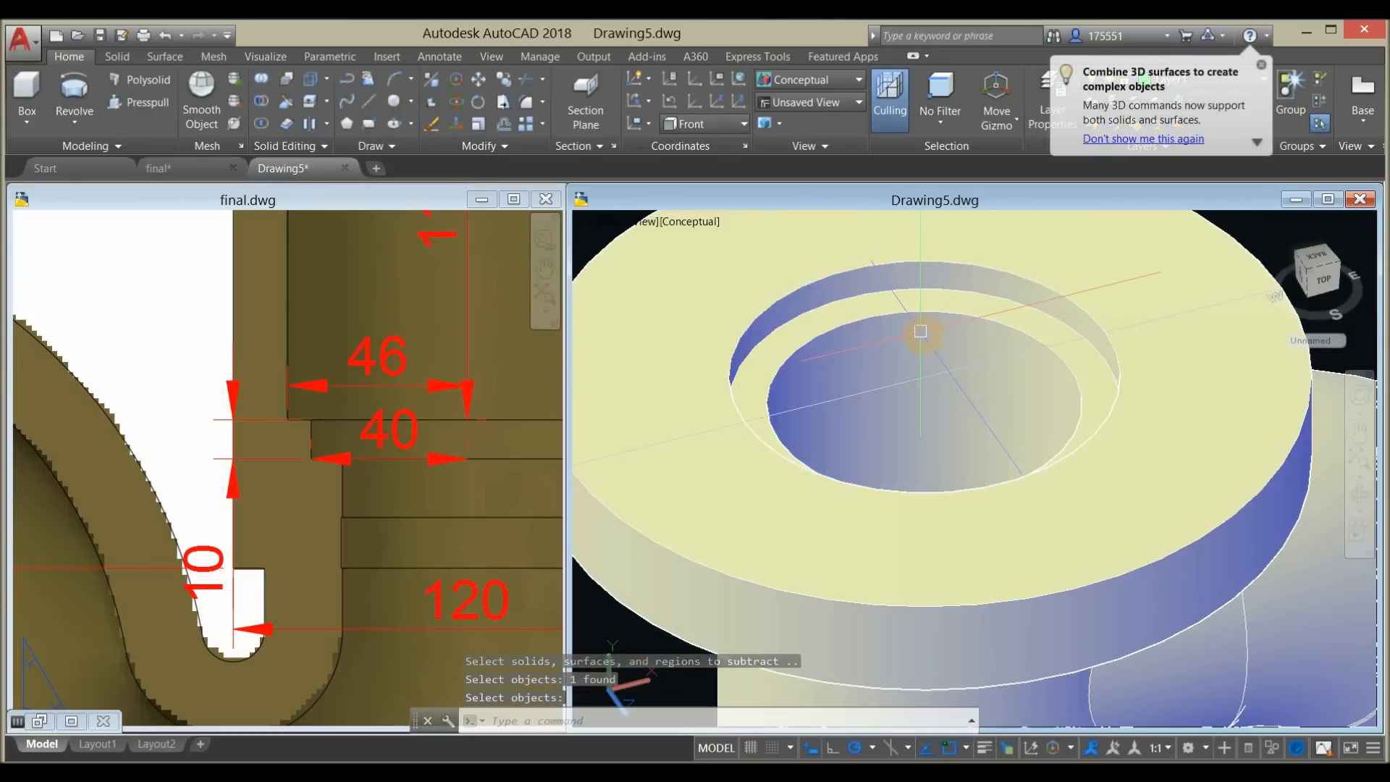
- Minimize the final.dwg drawing window and maximize Drawing5.dwg
scroll(921, 333, down, 4)
shift+middle_drag(923, 334, 840, 297)
shift+middle_drag(891, 431, 913, 335)
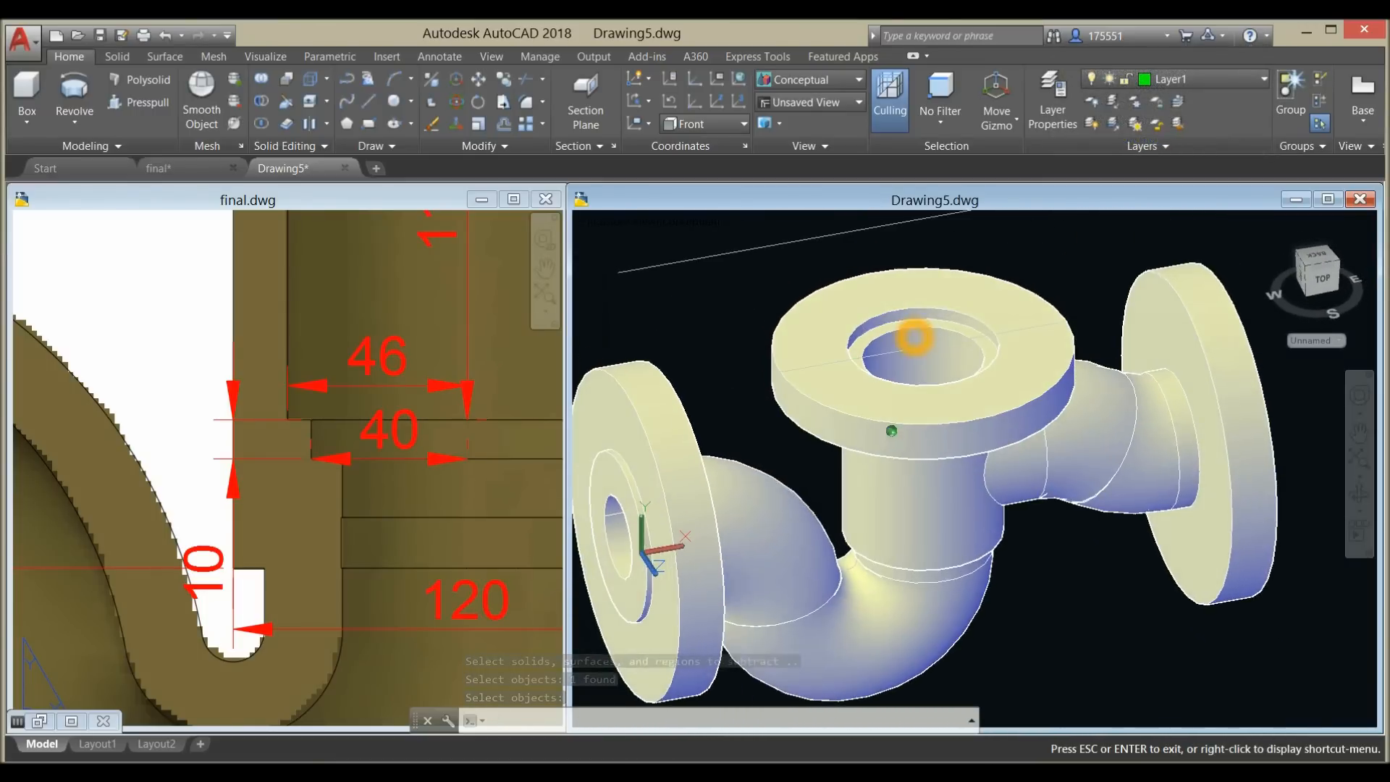
shift+middle_drag(959, 540, 1115, 550)
shift+middle_drag(1116, 464, 980, 478)
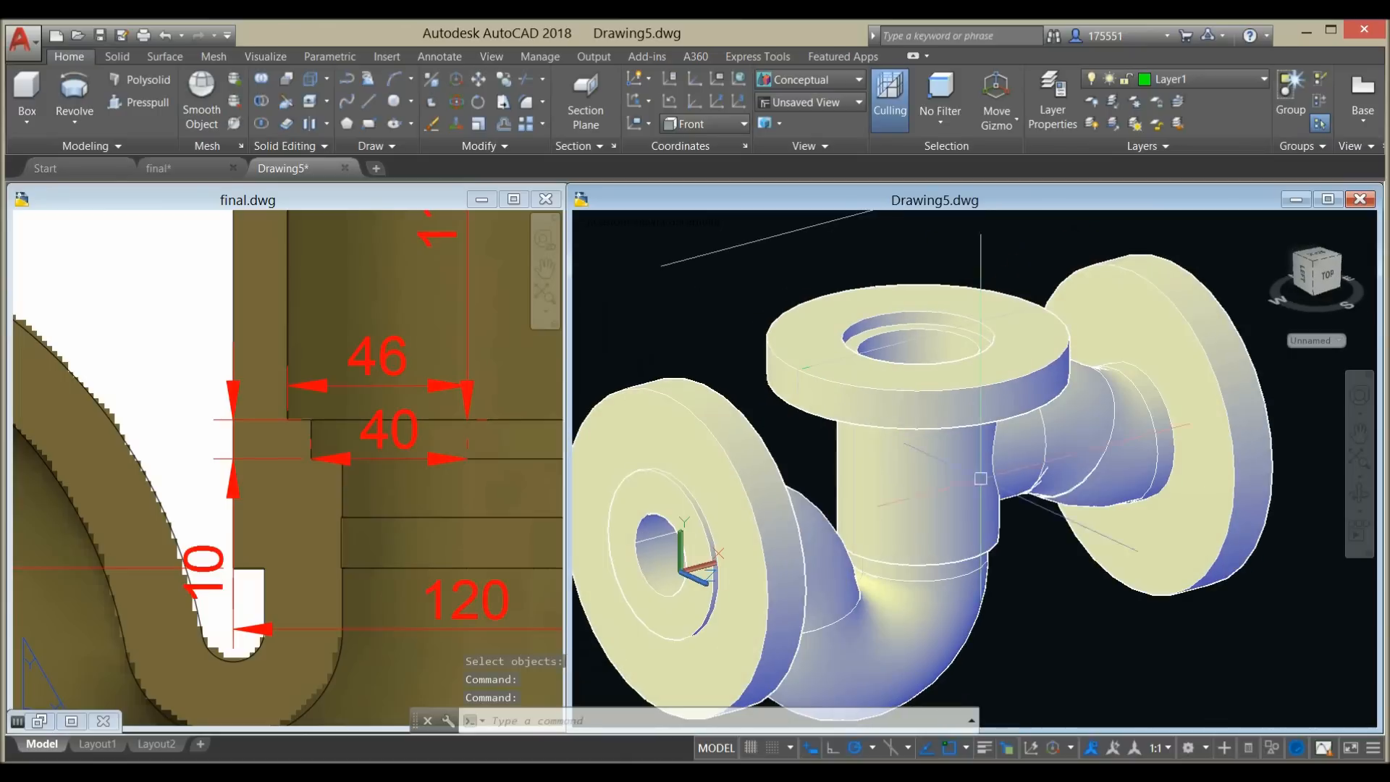
click(482, 200)
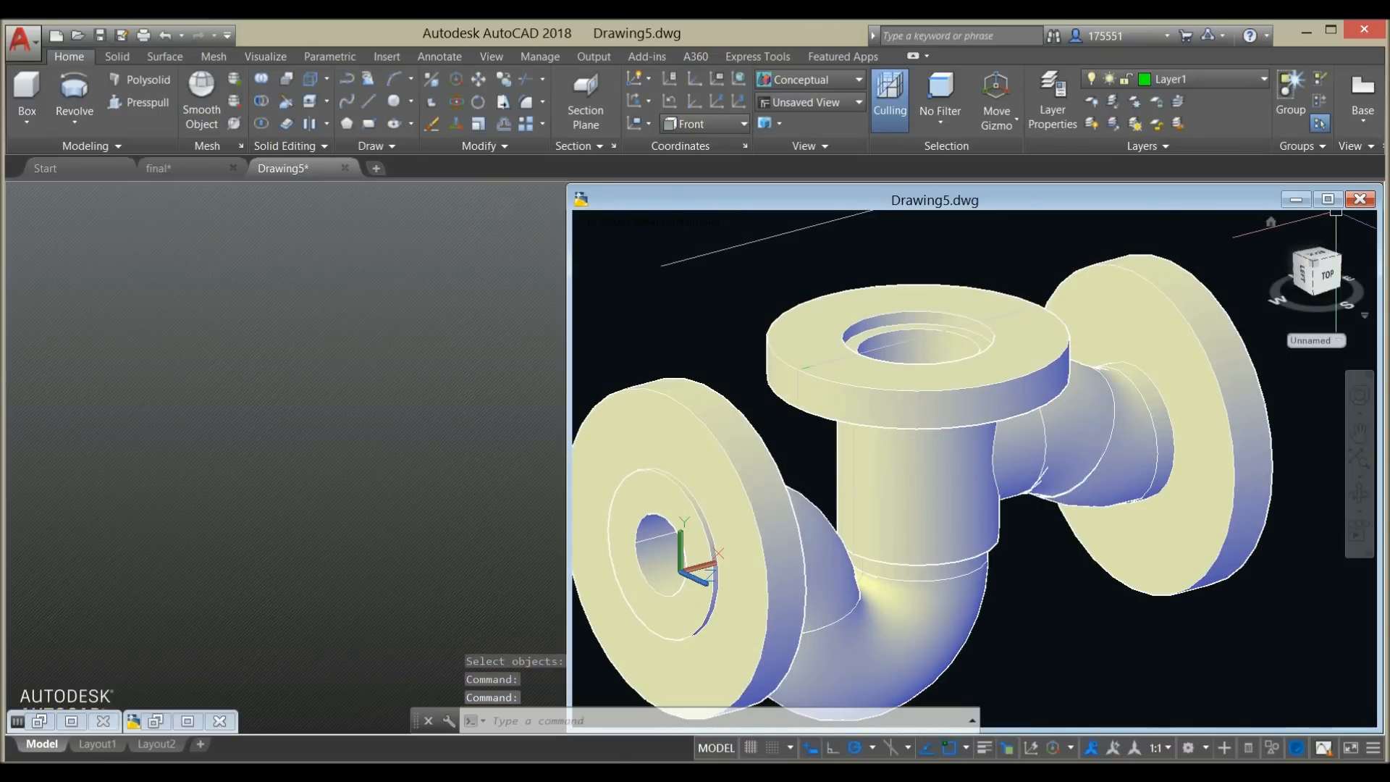
click(1330, 199)
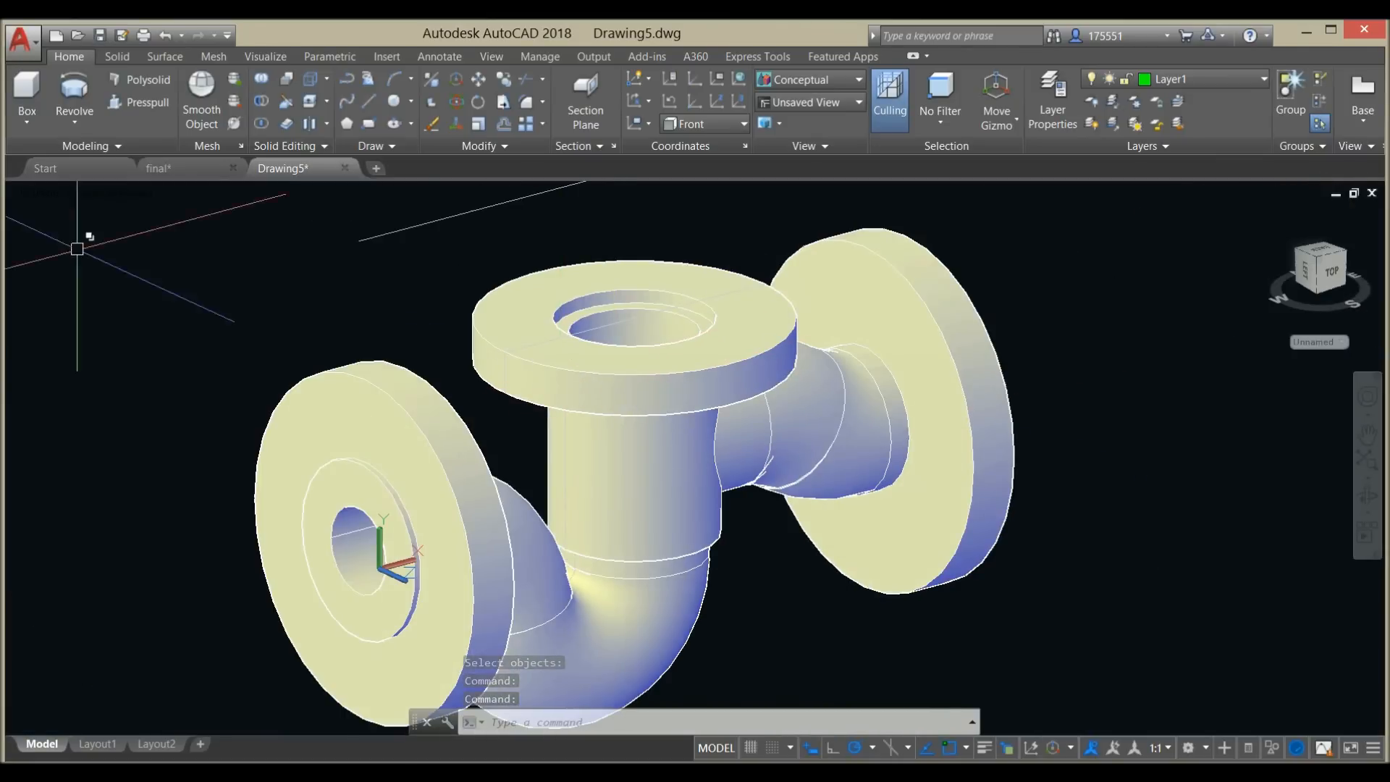
- Slice the fitting lengthwise along its central axis from the Top view, keeping the rear half
click(58, 193)
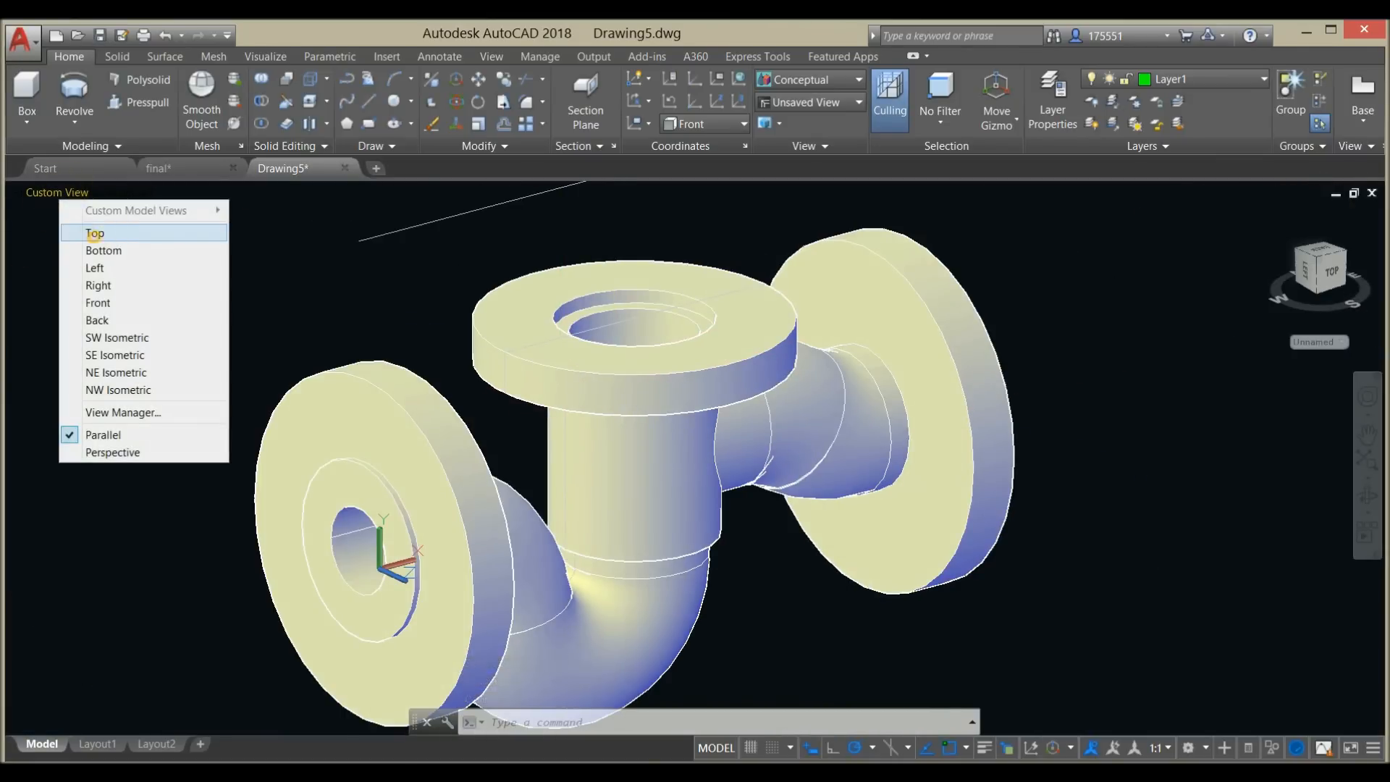
click(94, 233)
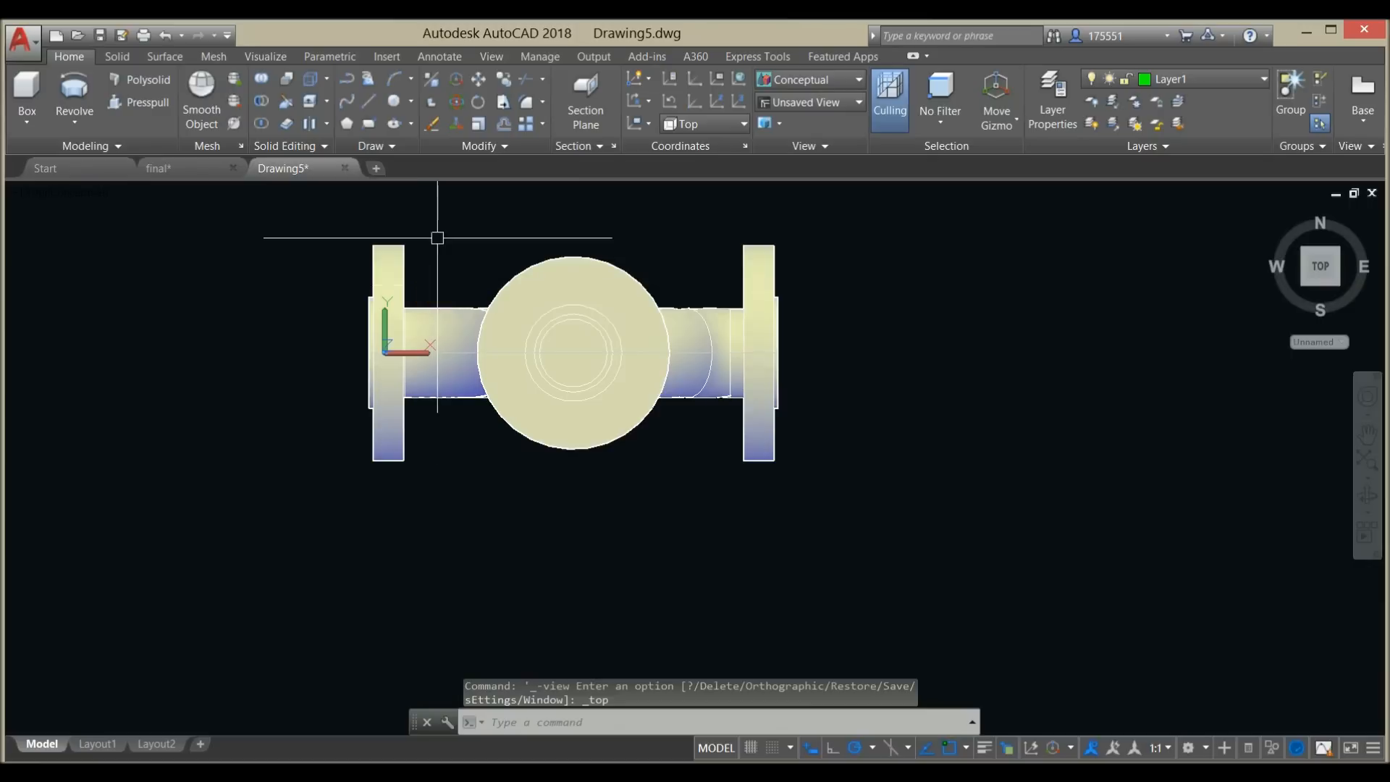
click(117, 56)
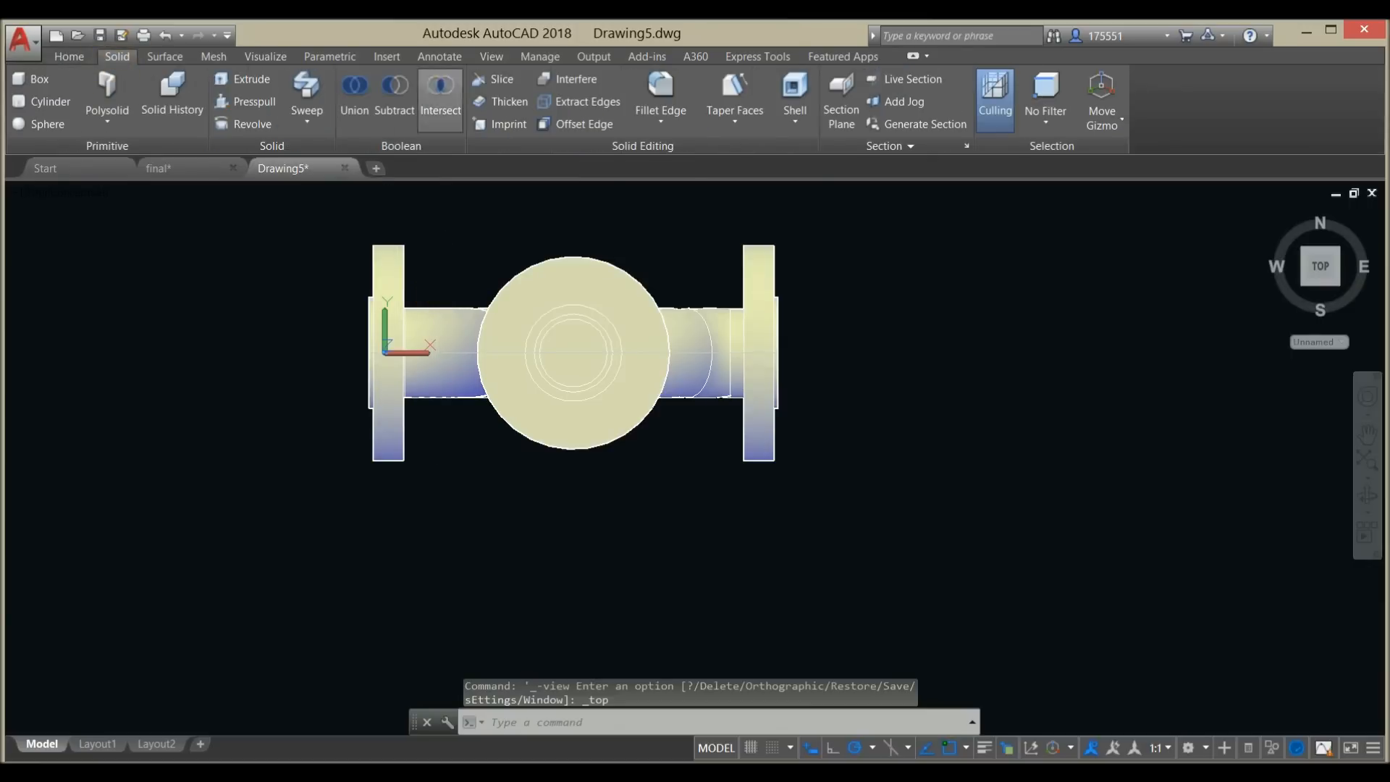
click(502, 79)
click(528, 267)
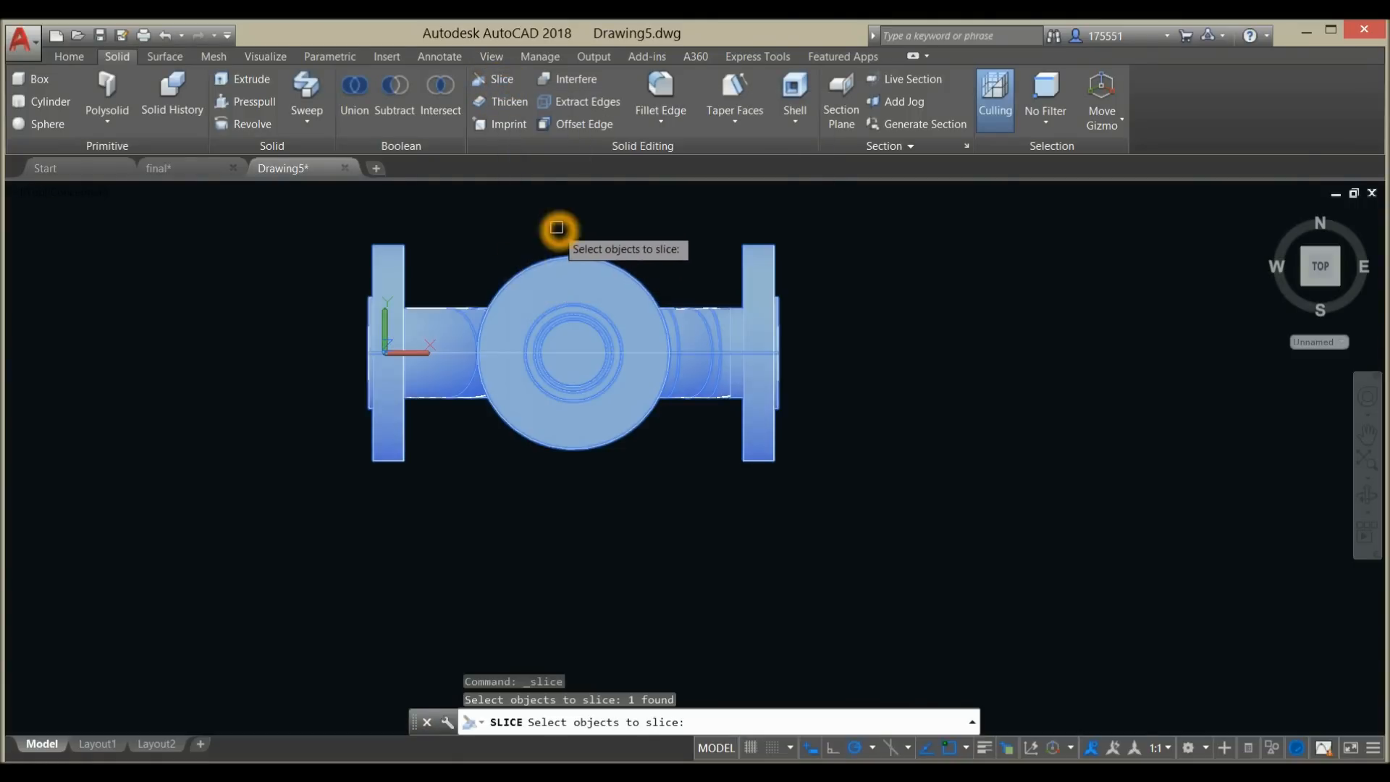
key(Return)
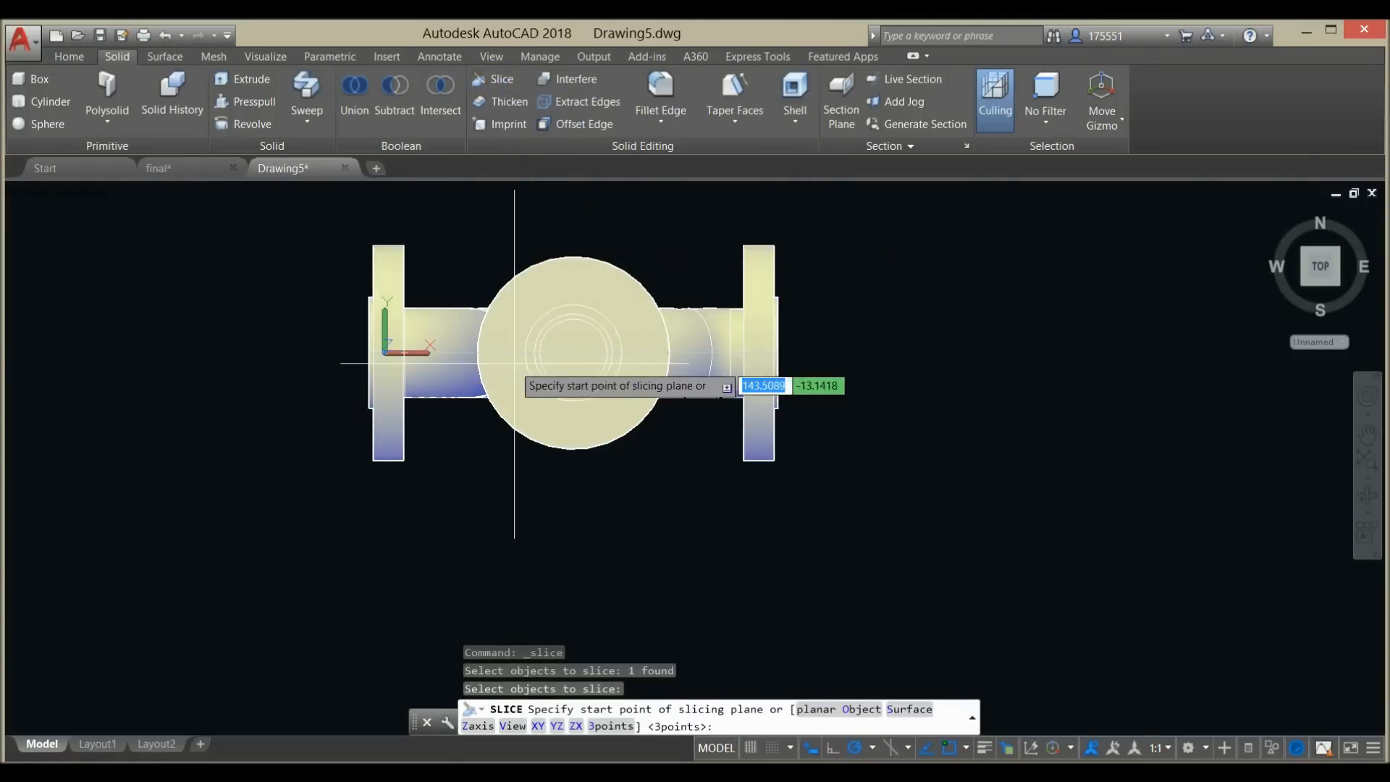
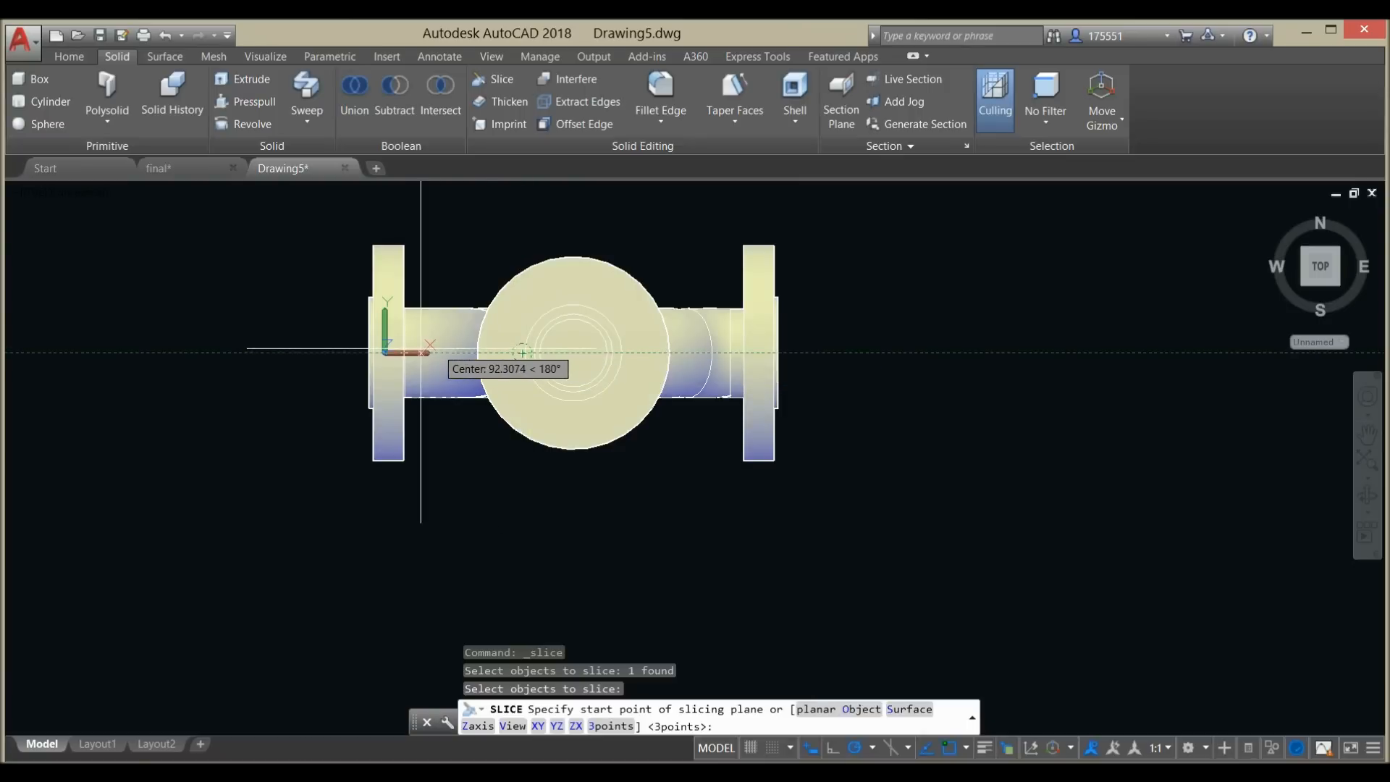
click(316, 354)
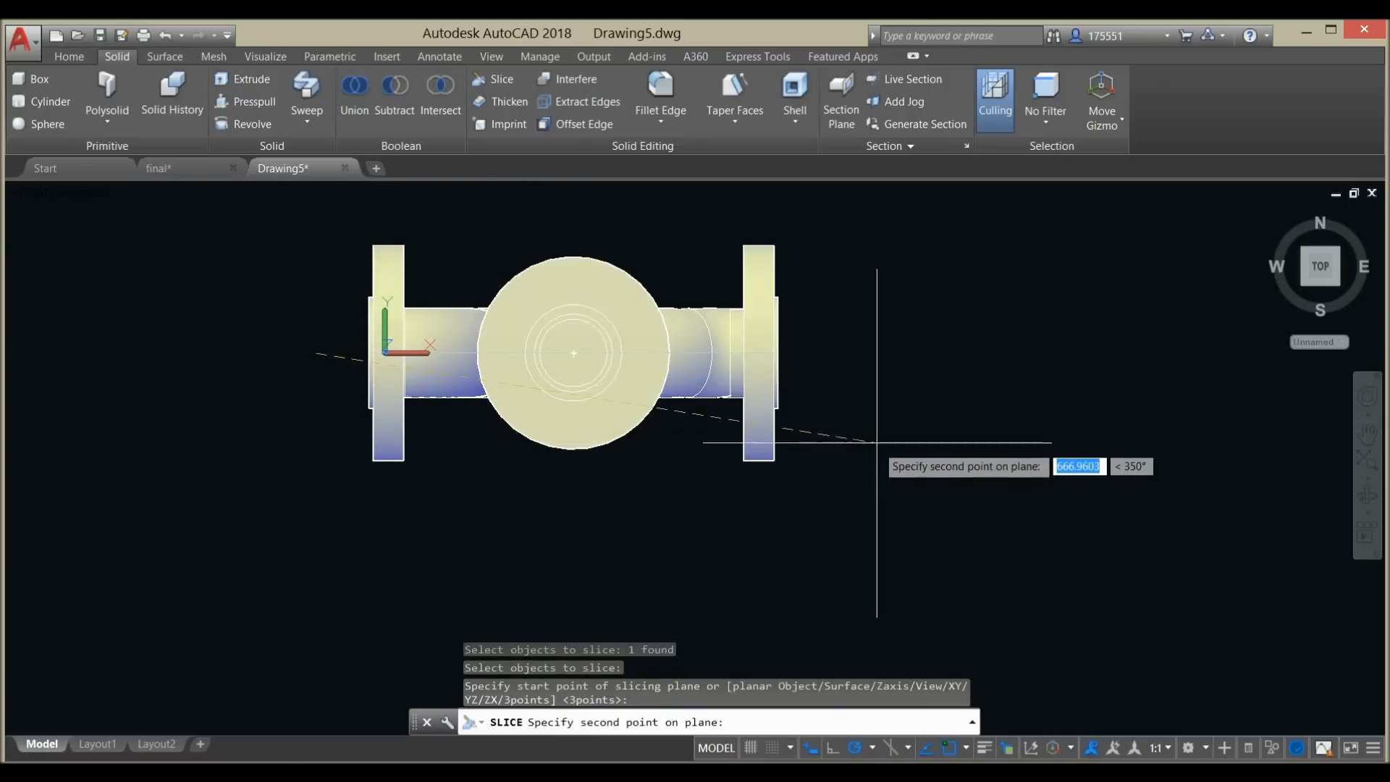
click(864, 354)
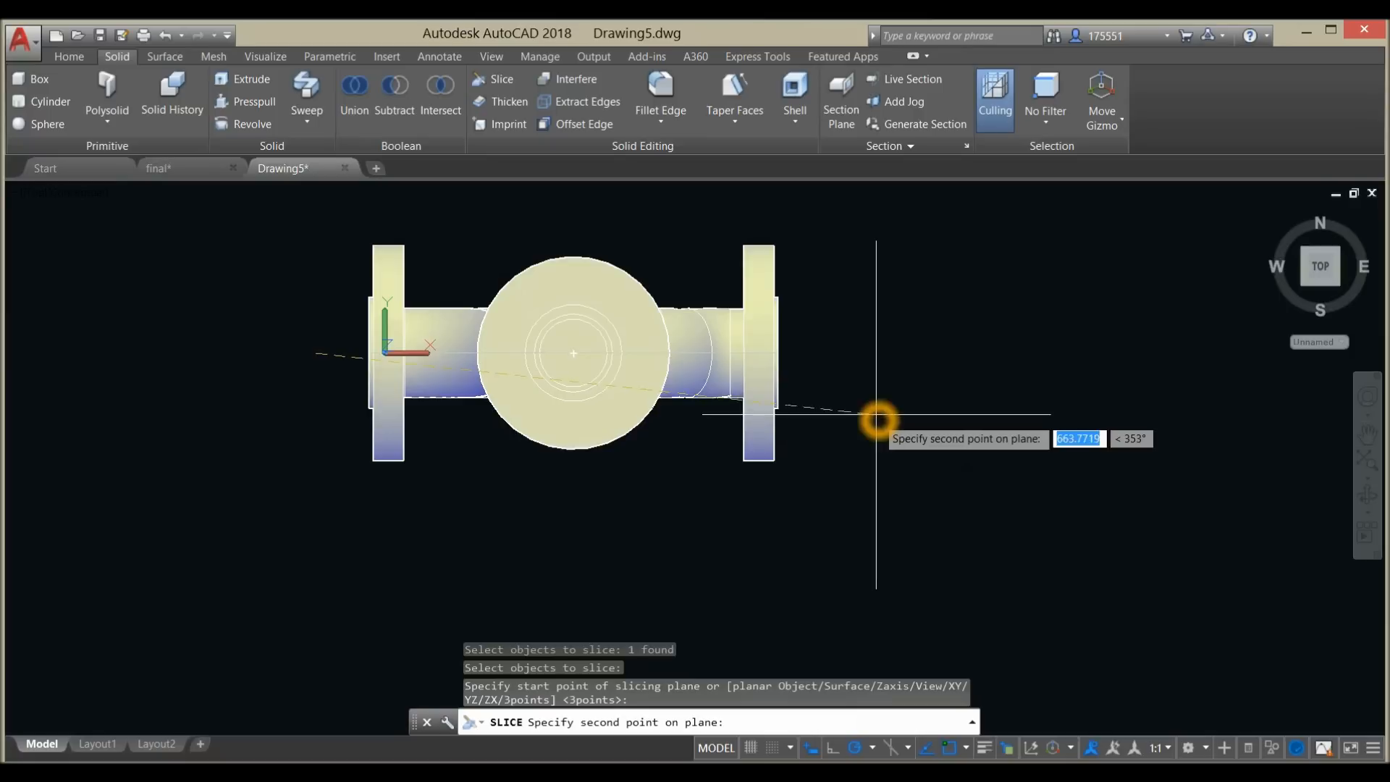
click(866, 355)
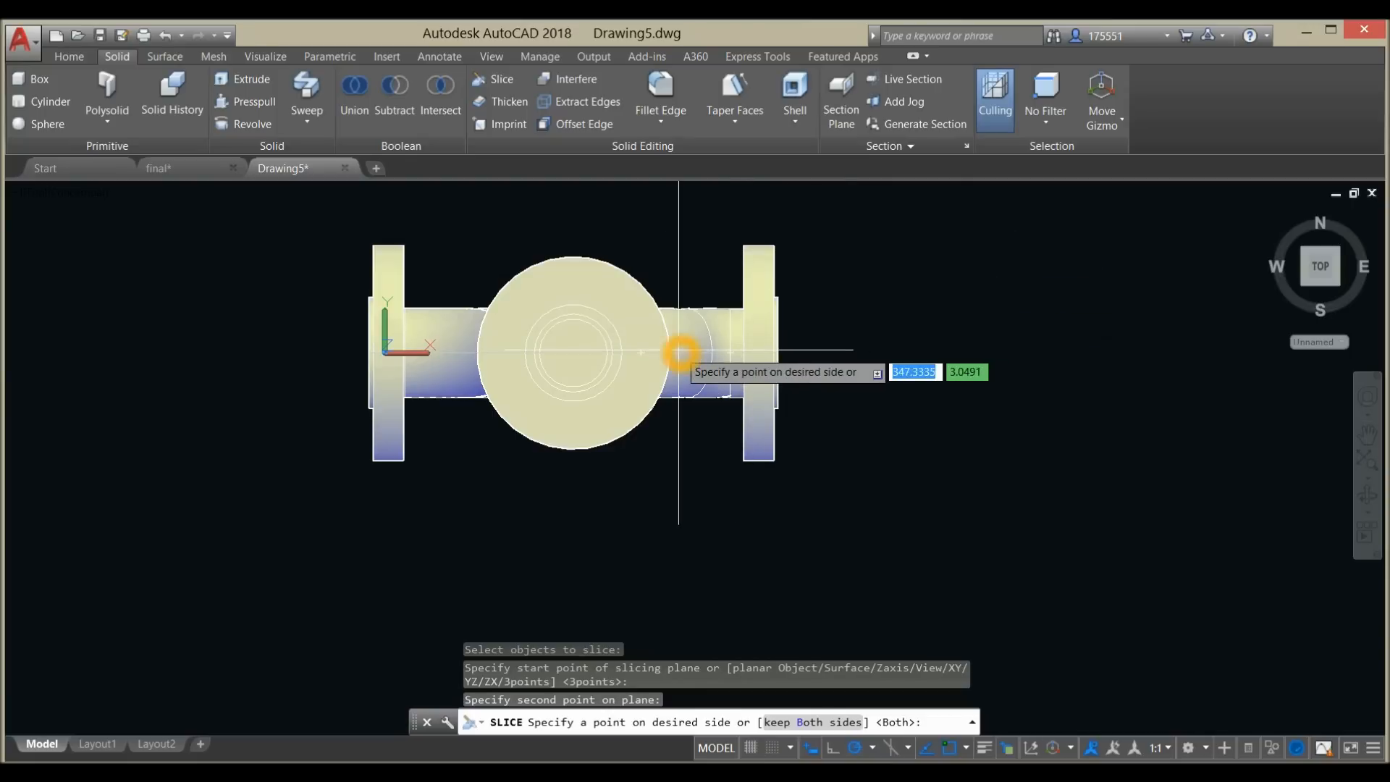
click(838, 256)
- Examine the cut faces and inner passages of the sliced fitting
shift+middle_drag(736, 392, 752, 233)
scroll(595, 421, up, 1)
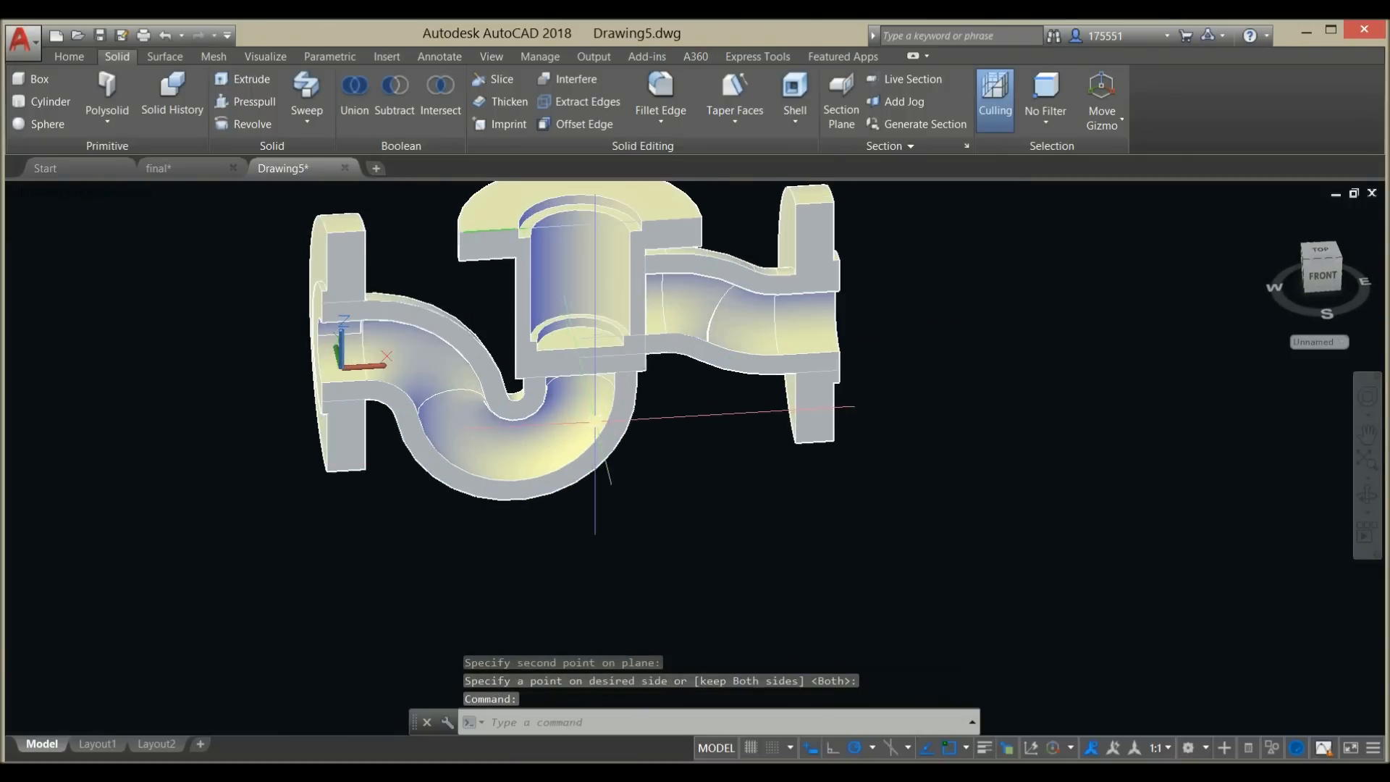
scroll(608, 396, up, 2)
shift+middle_drag(420, 392, 599, 351)
scroll(640, 249, up, 3)
scroll(593, 352, down, 2)
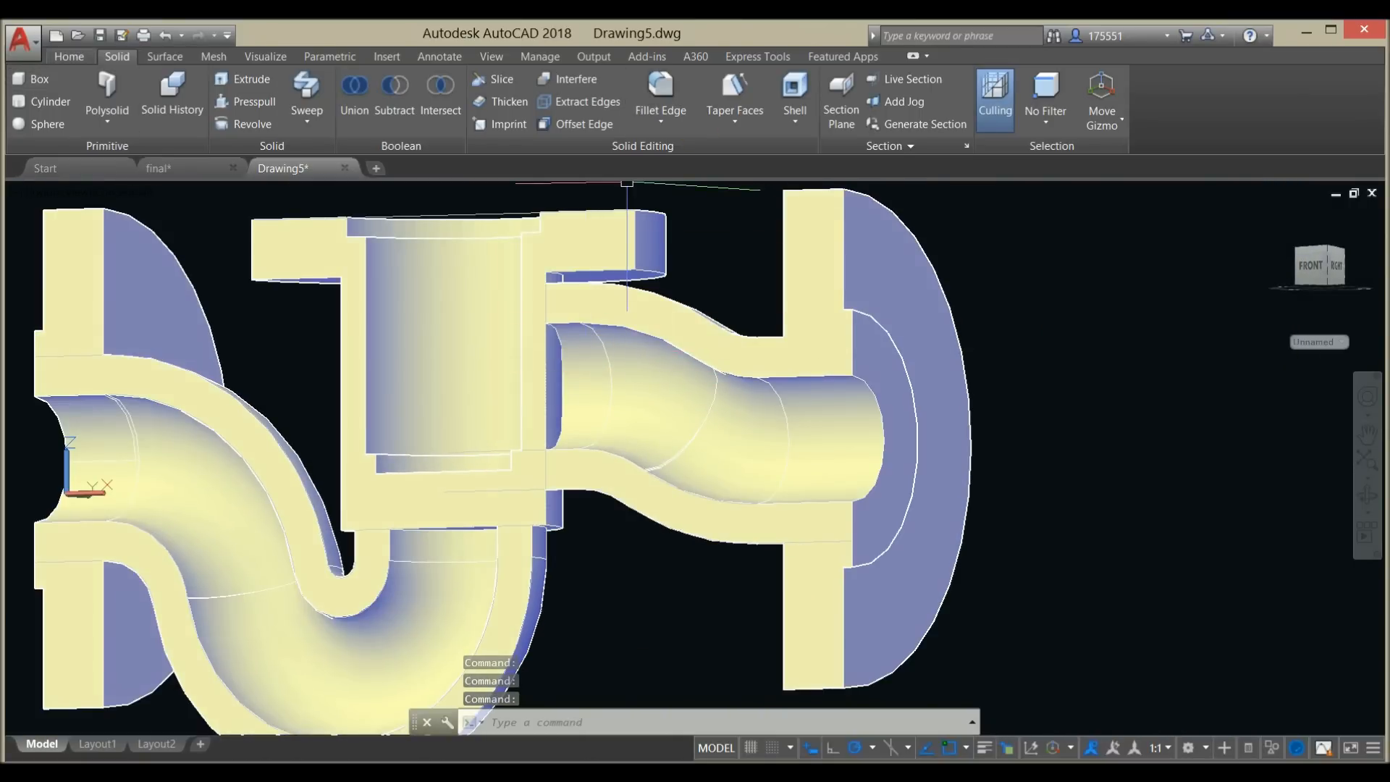
click(69, 56)
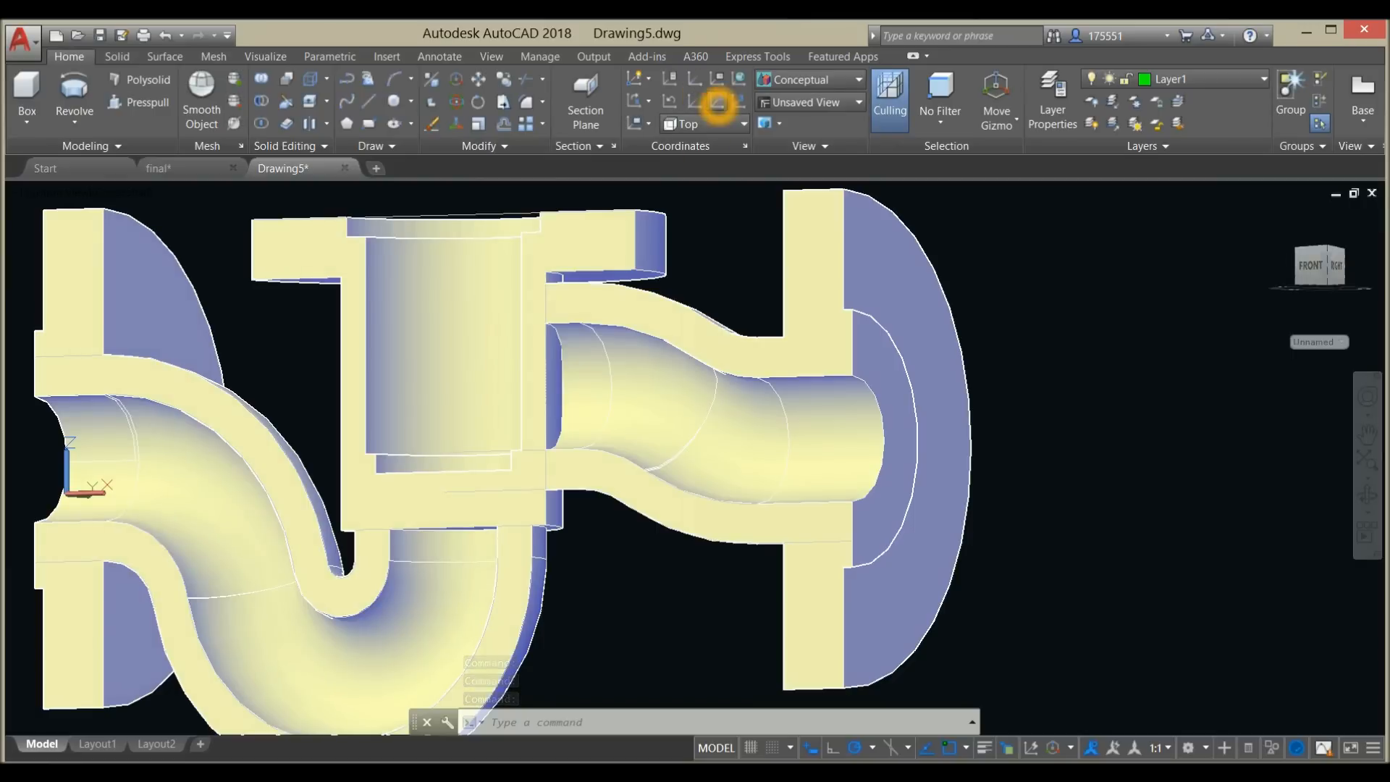
click(718, 103)
scroll(898, 385, down, 3)
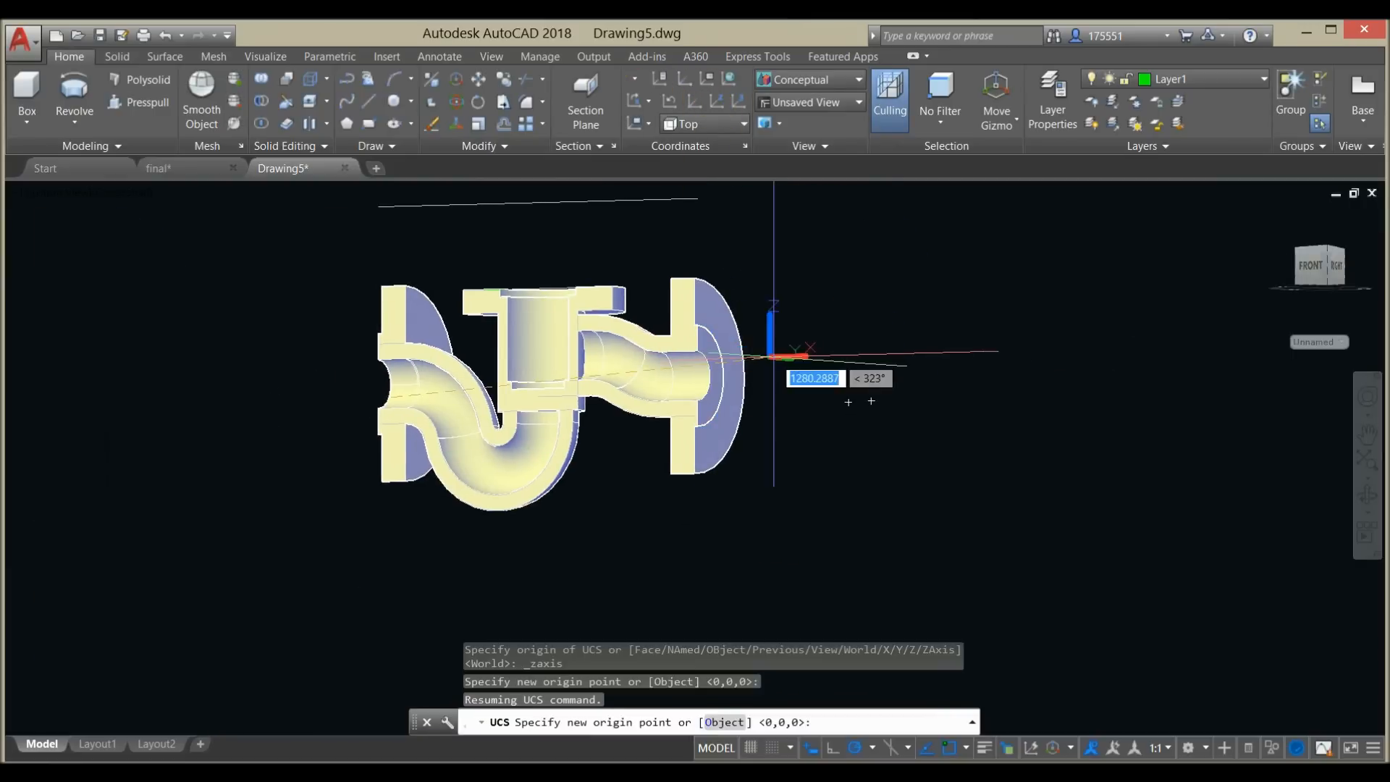
click(856, 389)
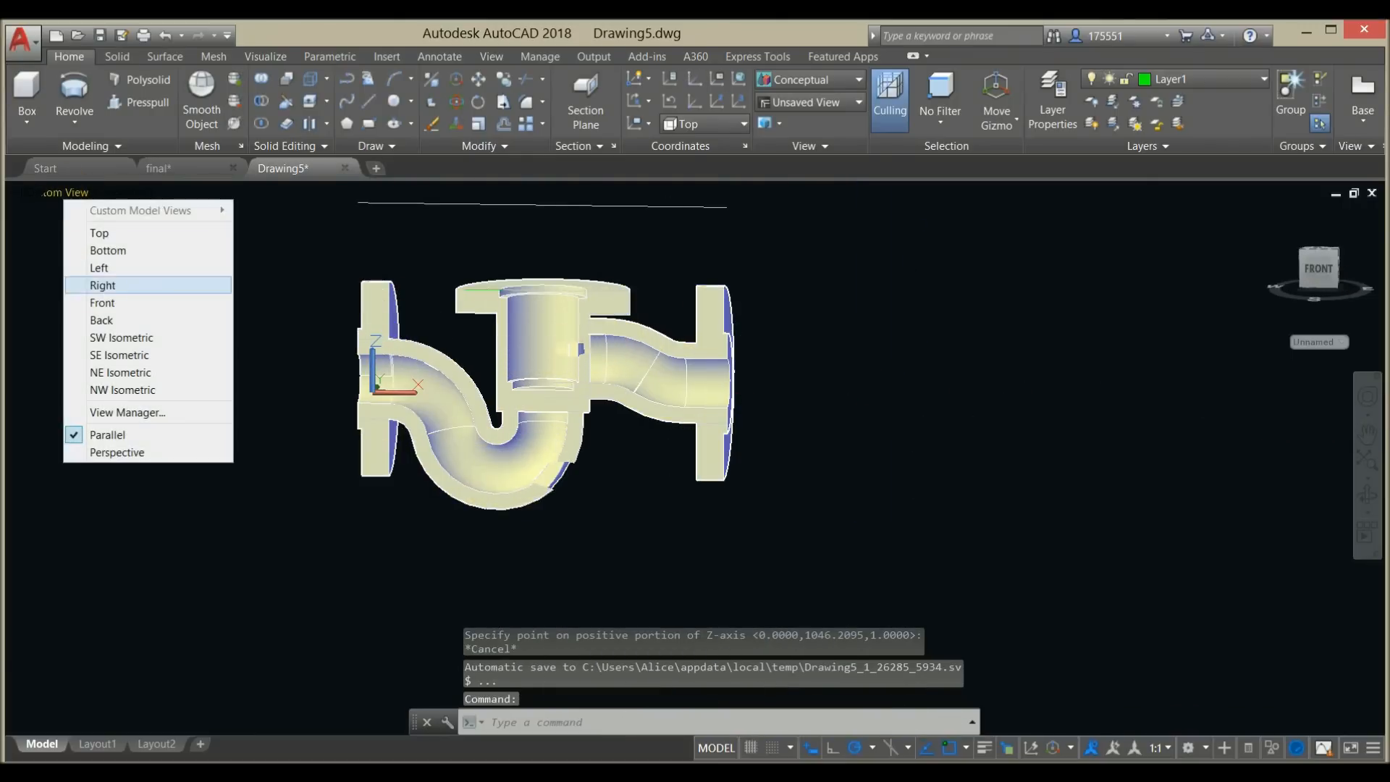
- From the Front view, define a UCS with its origin above the central flange and its Z axis running horizontally toward the right-hand end flange
click(102, 303)
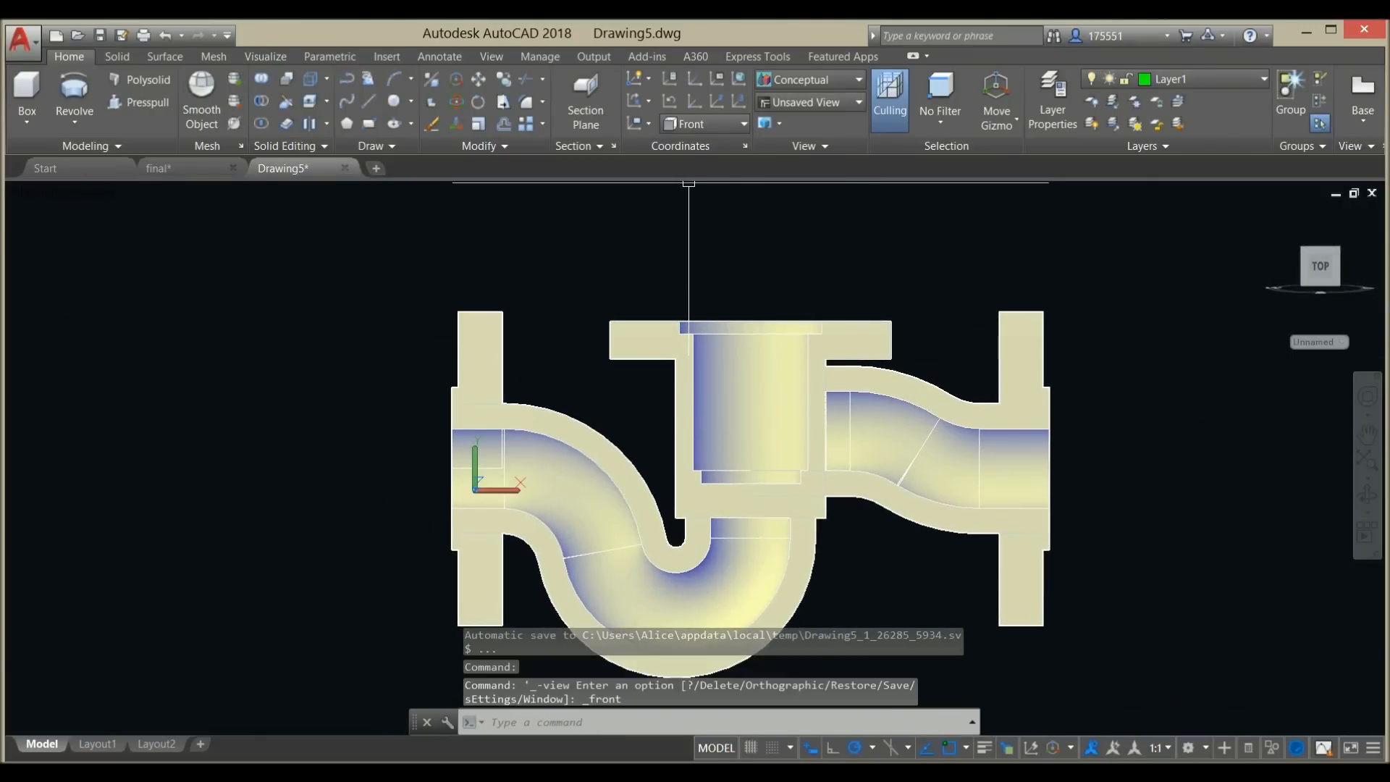
click(717, 101)
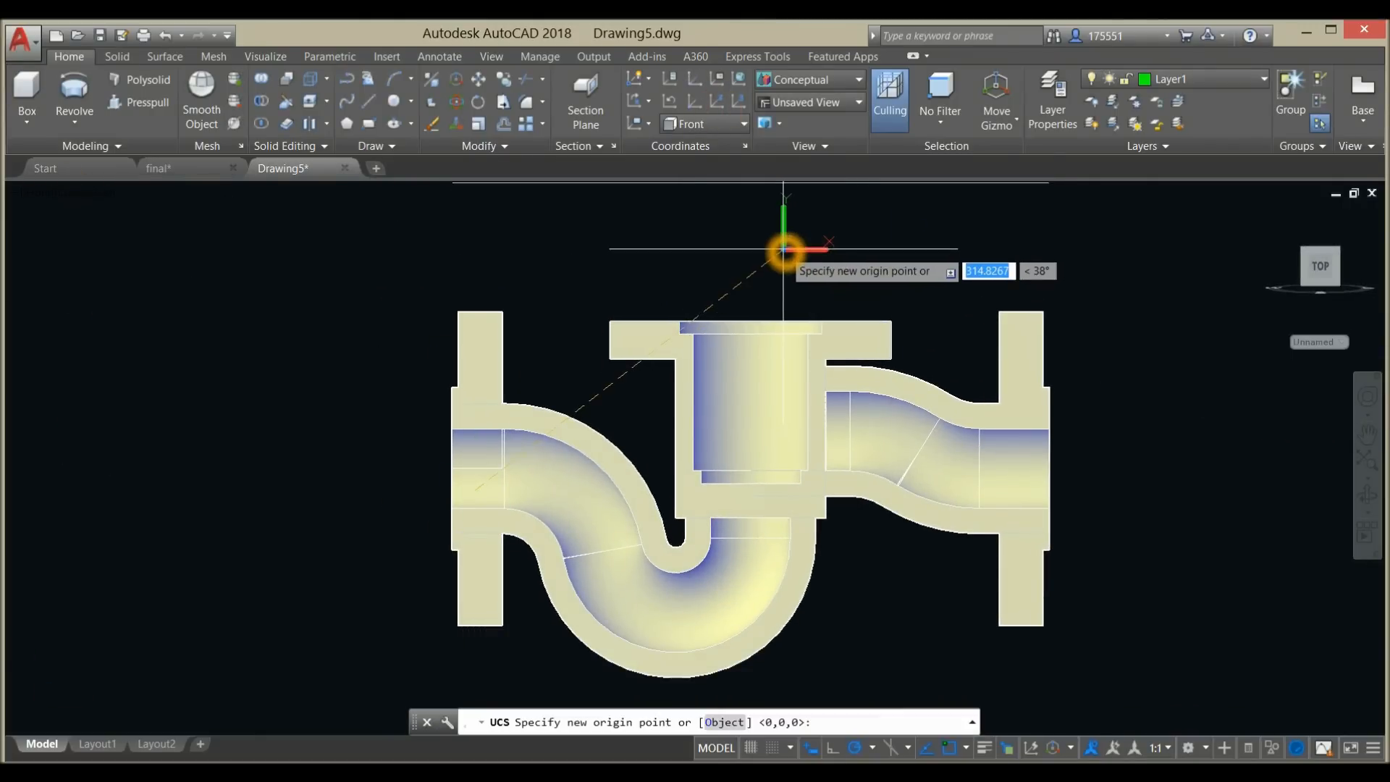
click(784, 250)
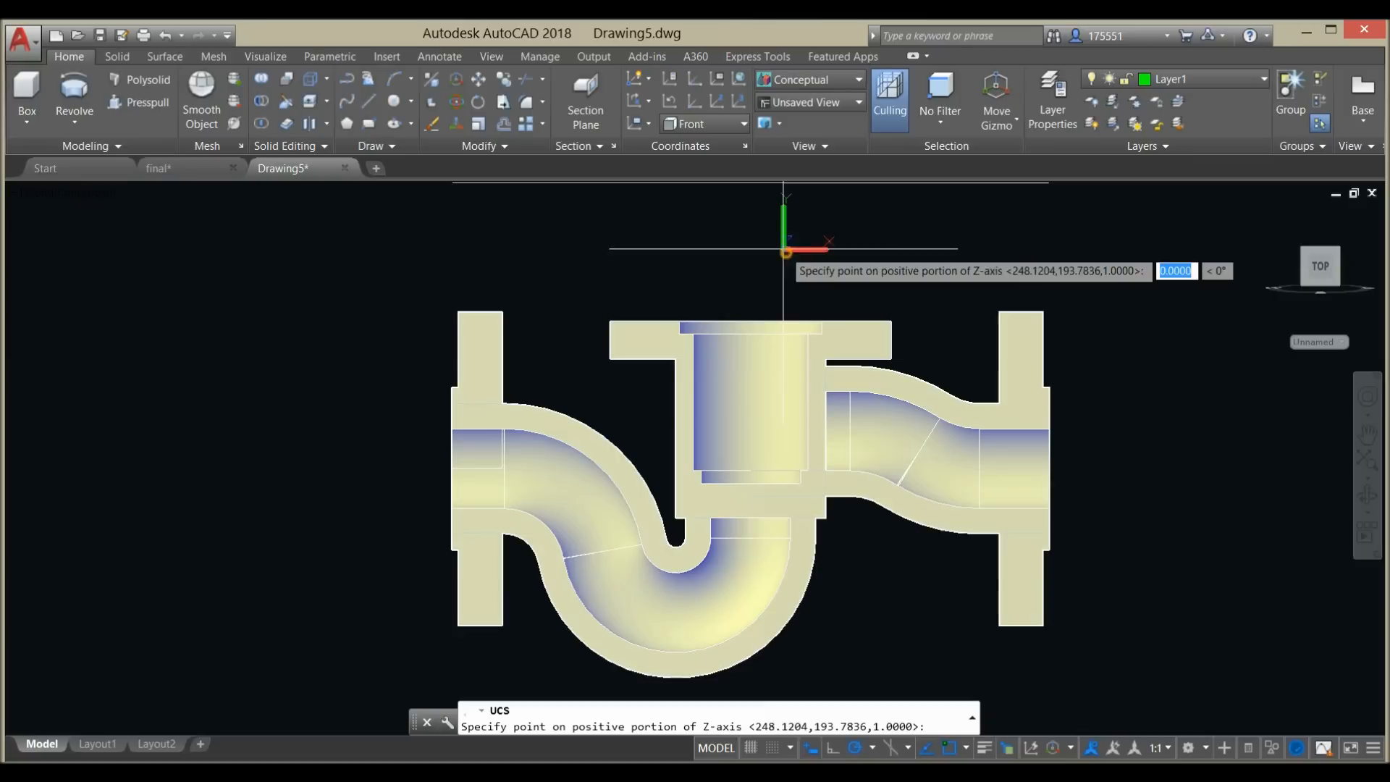
click(941, 246)
shift+middle_drag(941, 310, 956, 311)
shift+middle_drag(695, 458, 884, 352)
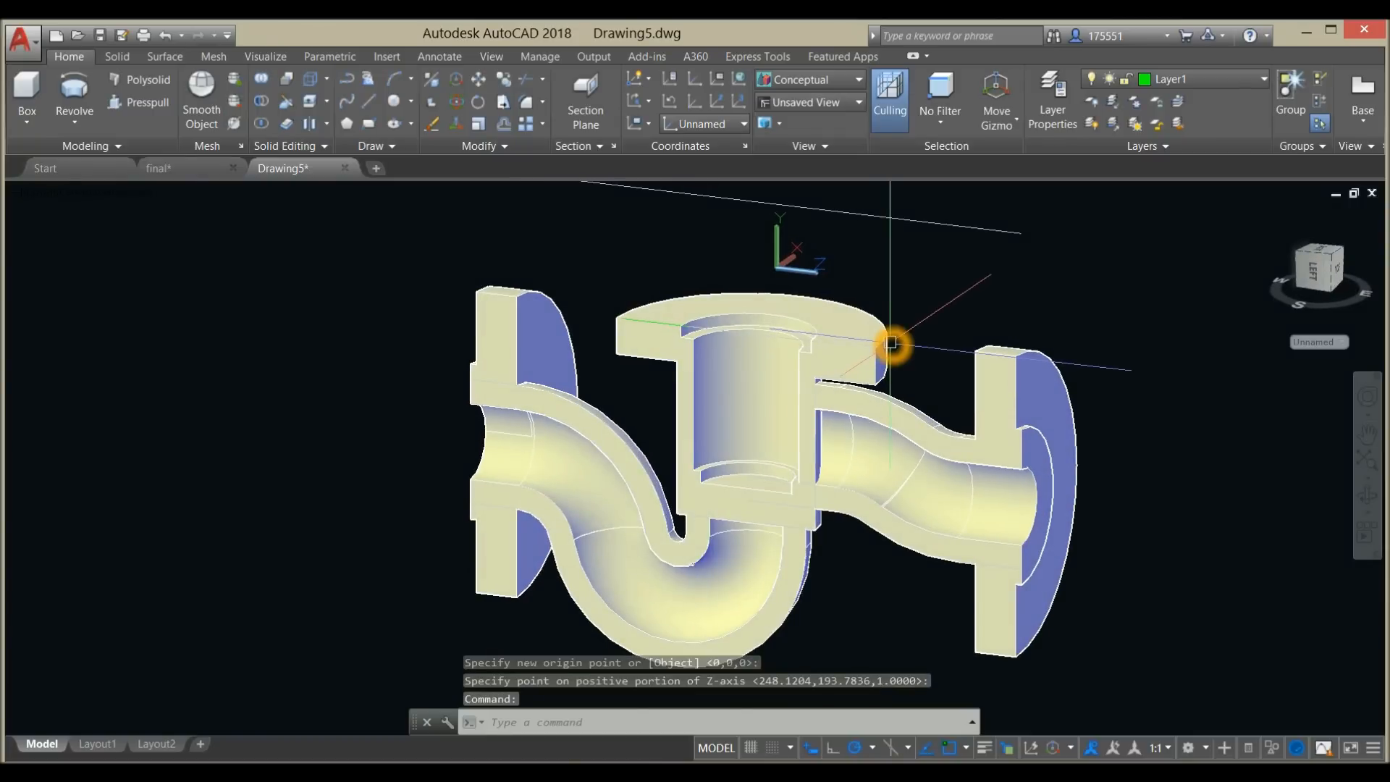
- Draw a circle of radius 32 centred midway between the upper and lower bore edges where the right-hand pipe meets the central body
text(c)
key(Return)
shift+middle_drag(890, 490, 857, 483)
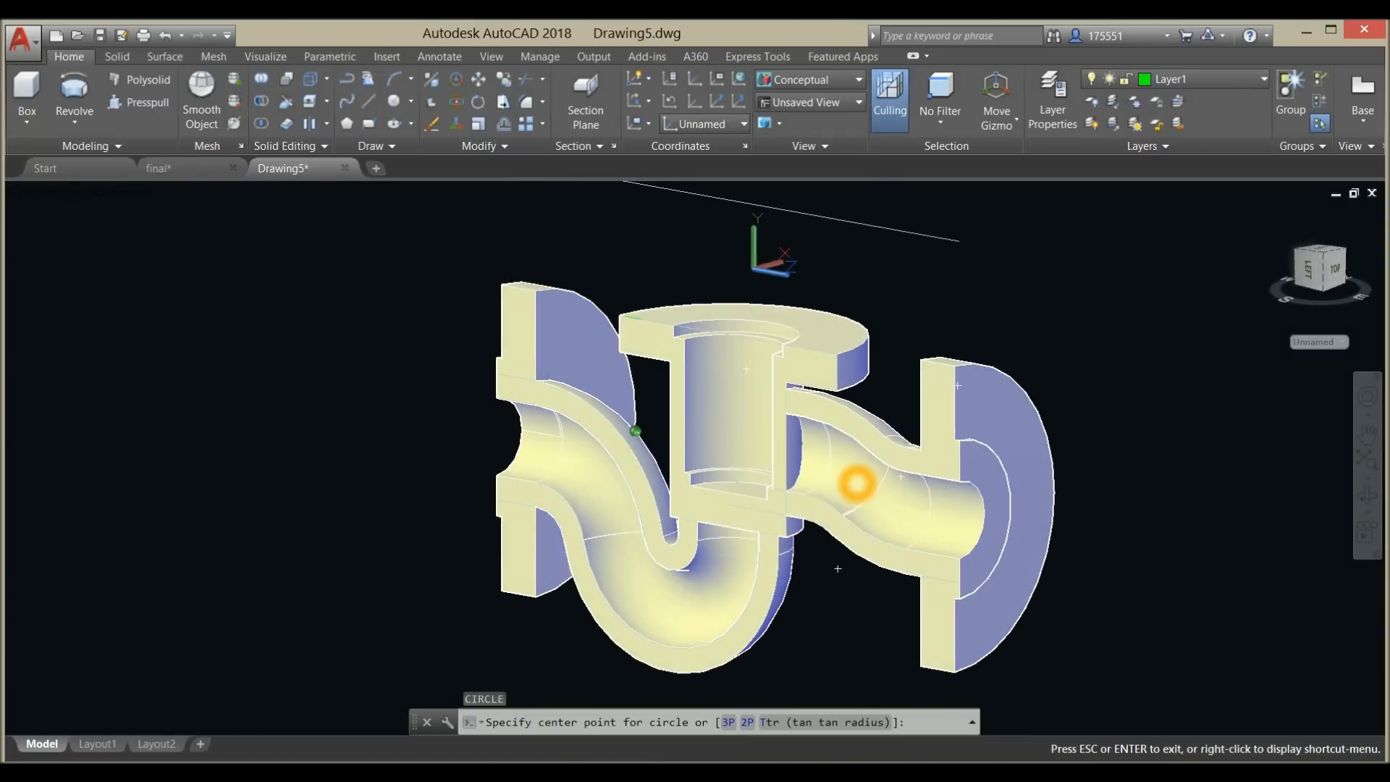
scroll(807, 497, up, 2)
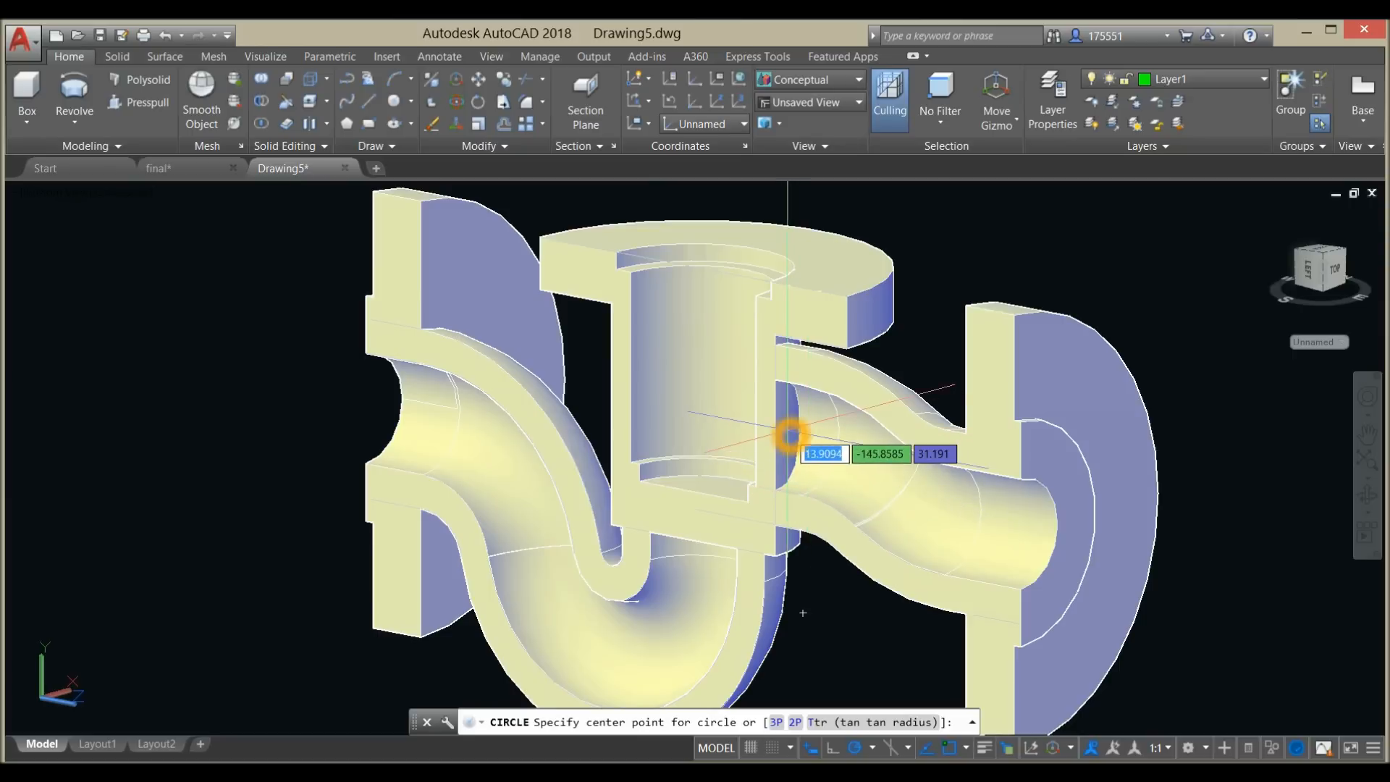
shift+right_click(796, 612)
mouse_move(791, 433)
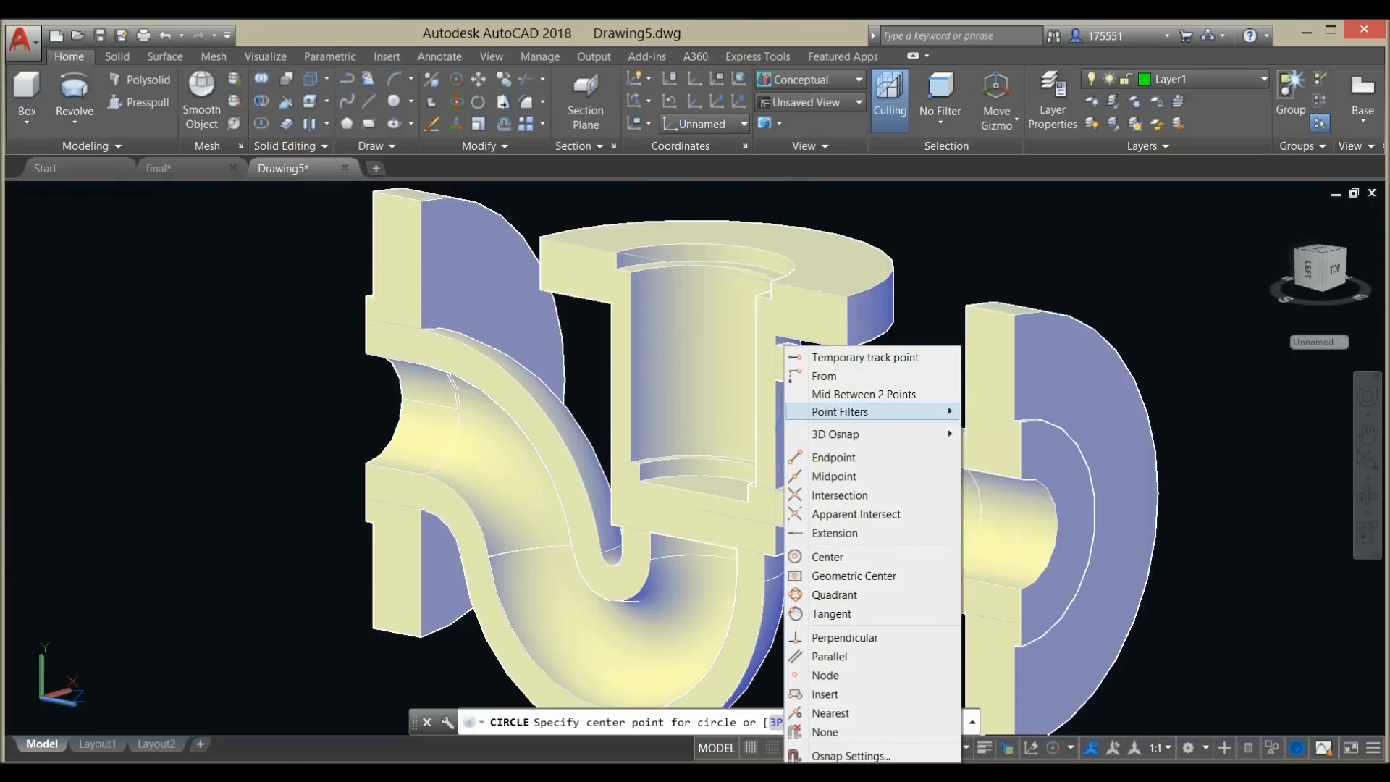
click(823, 394)
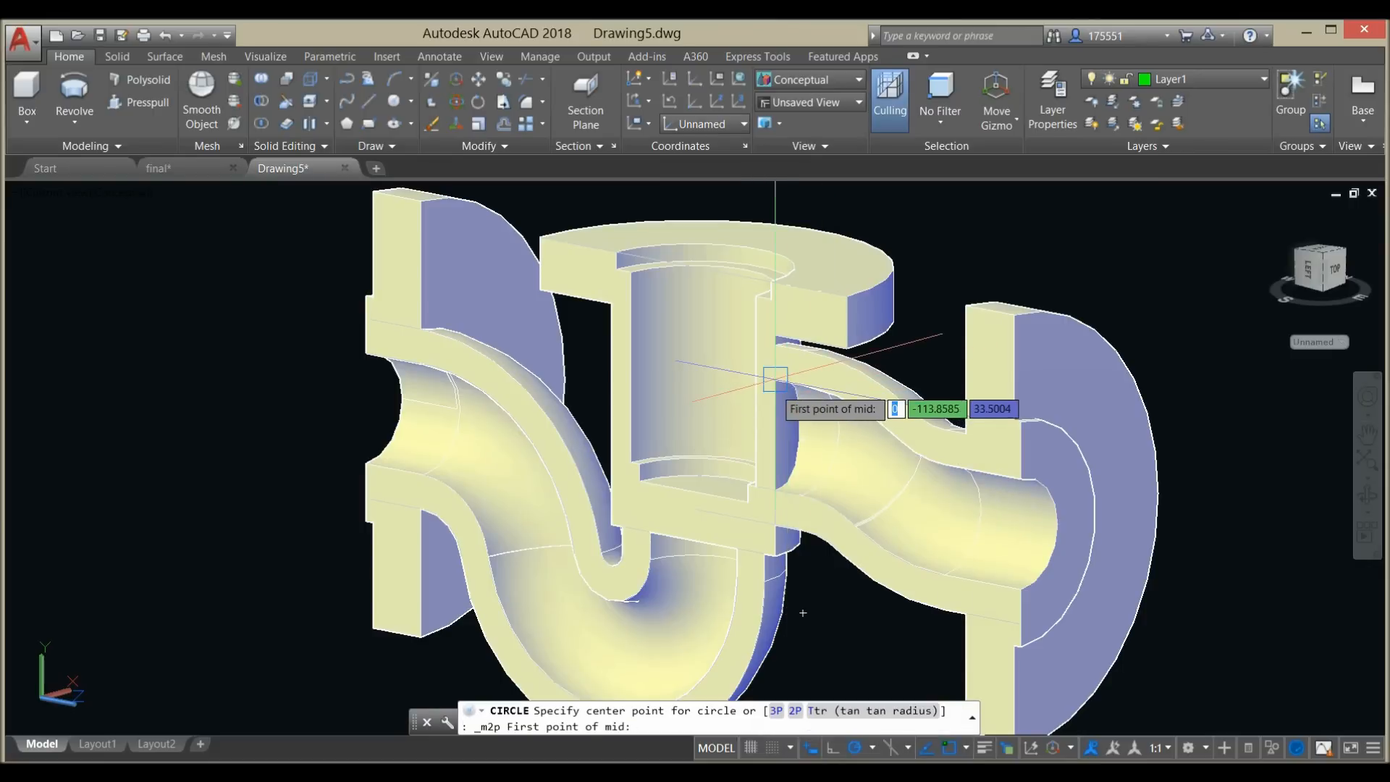
click(774, 387)
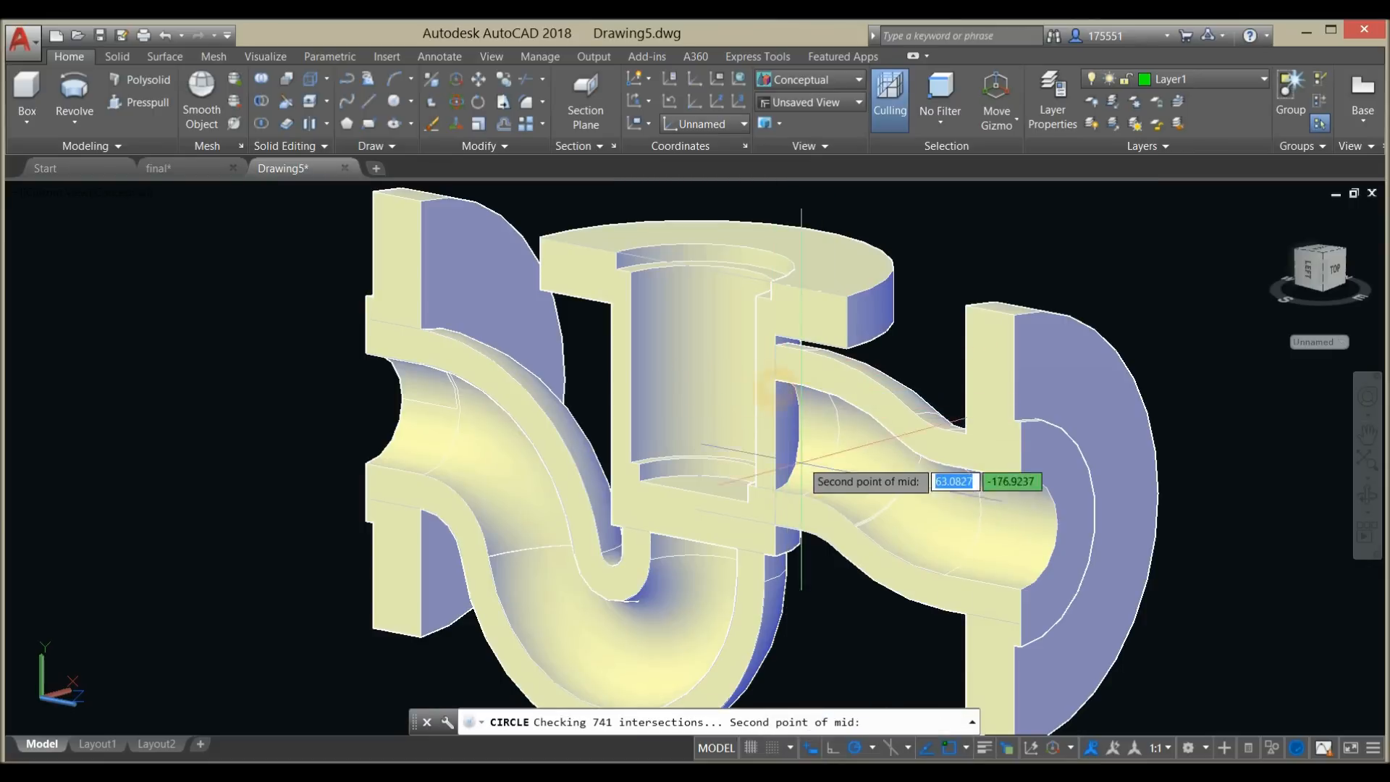
shift+right_click(775, 506)
click(797, 187)
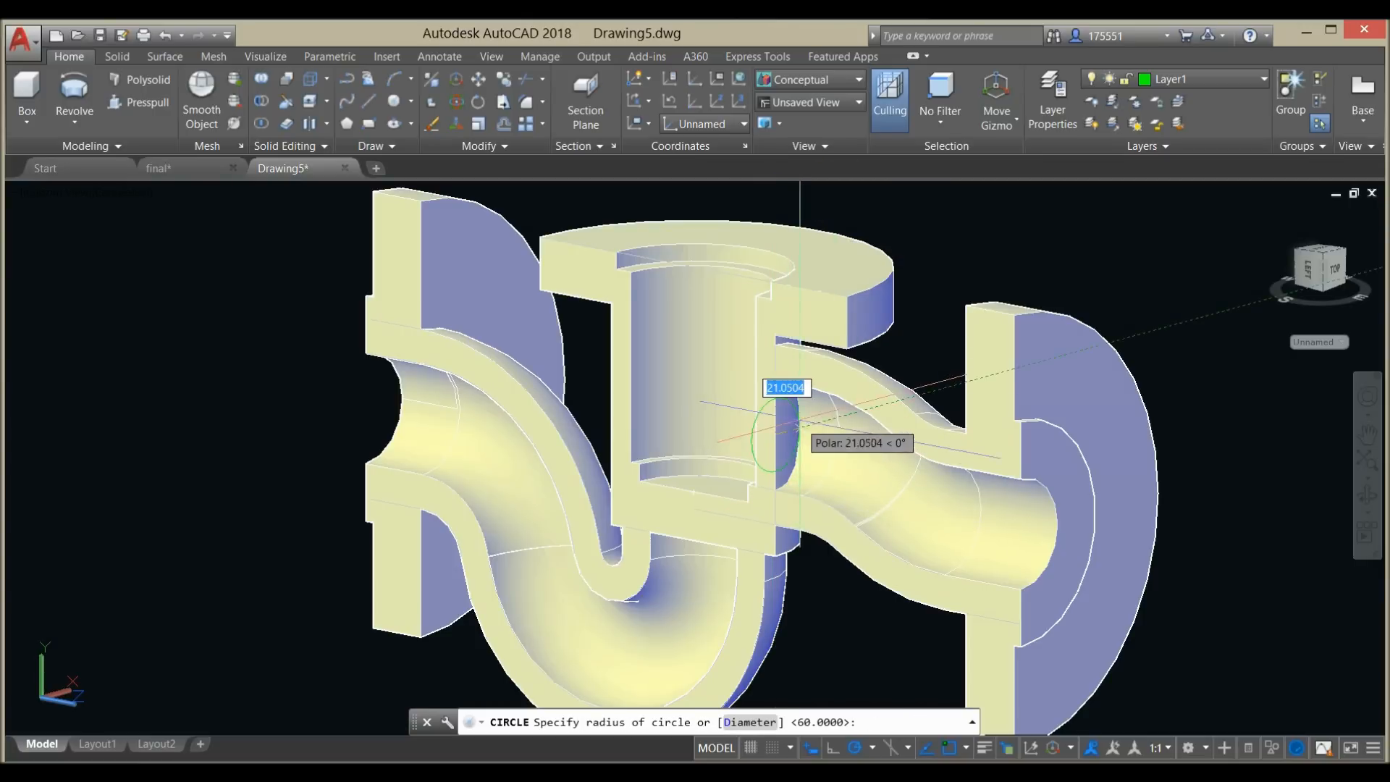
scroll(783, 410, up, 5)
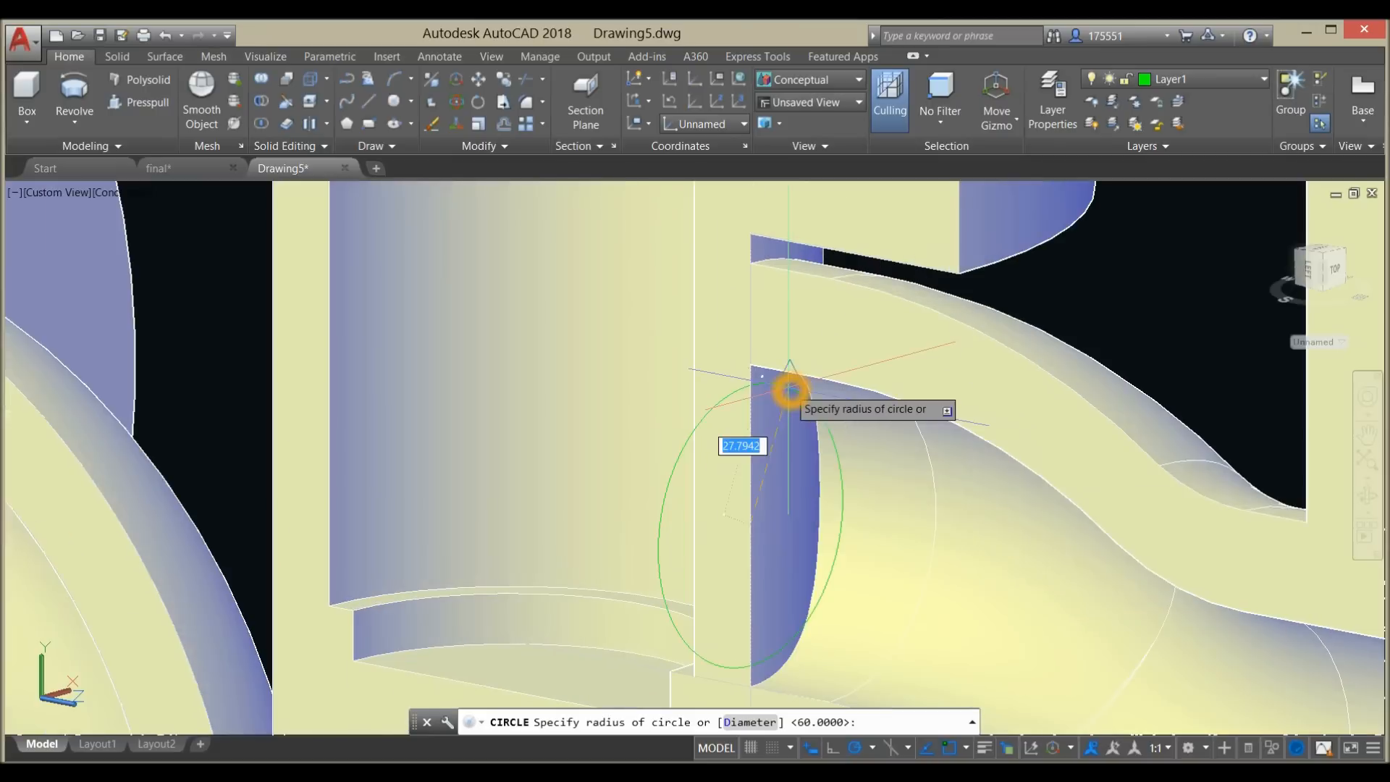
shift+right_click(751, 368)
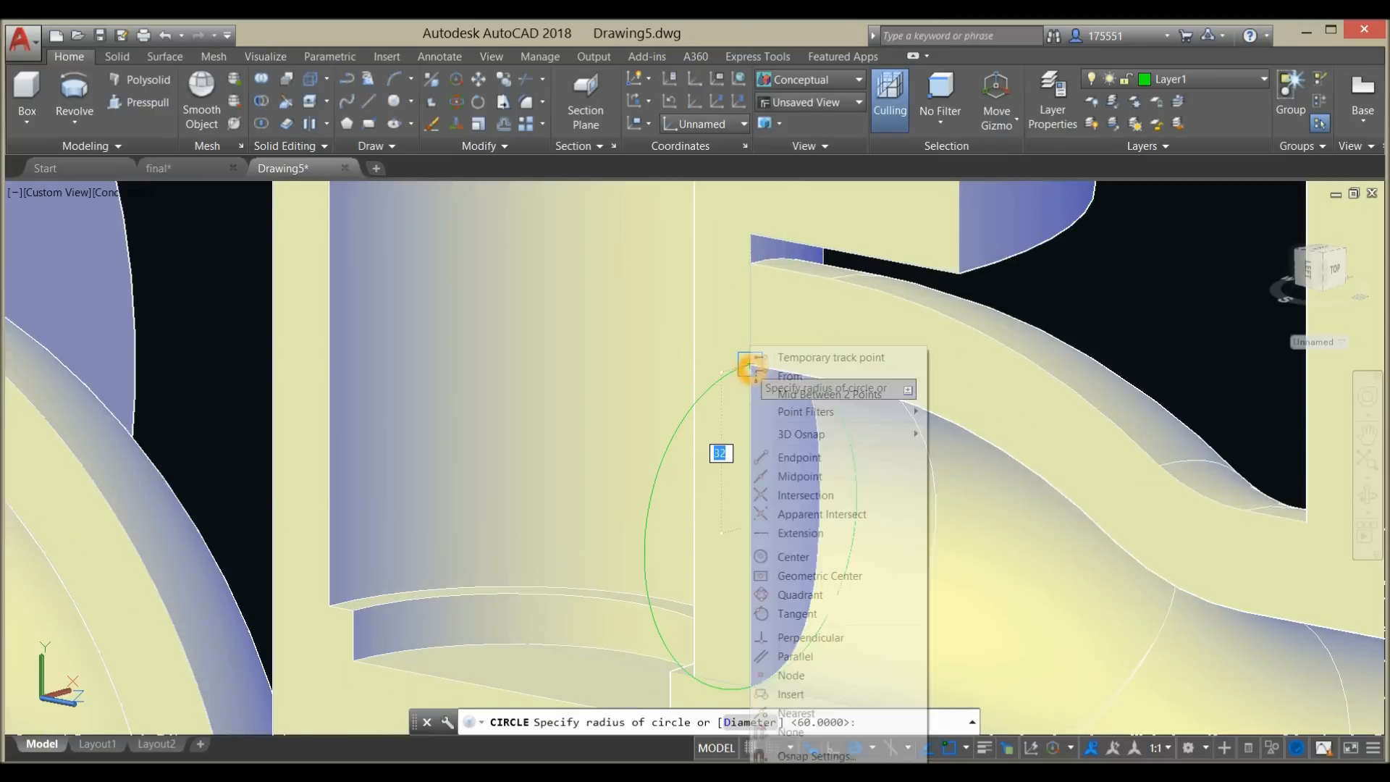
click(768, 453)
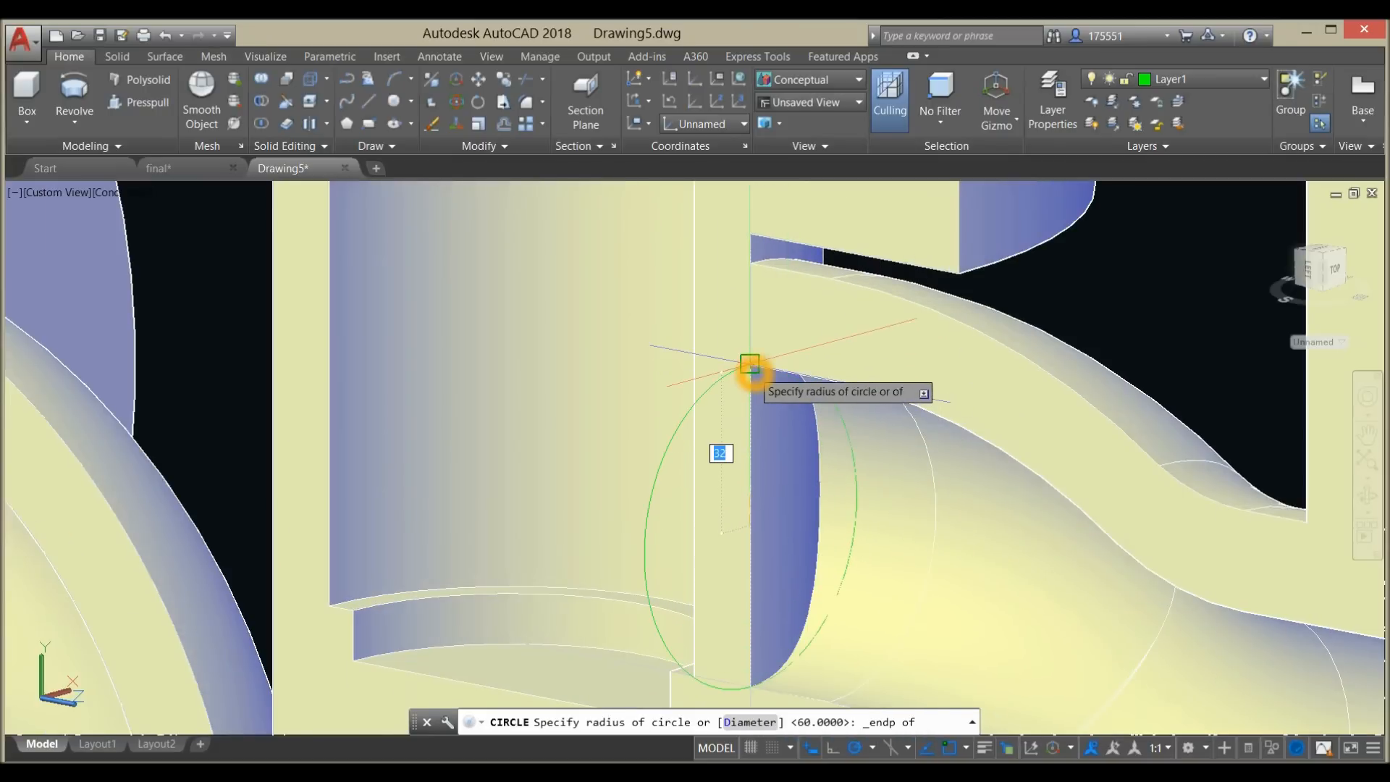
click(752, 367)
- Check the radius and diameter of the new circle at the right-hand pipe opening
scroll(772, 430, down, 5)
shift+middle_drag(772, 431, 734, 450)
click(724, 462)
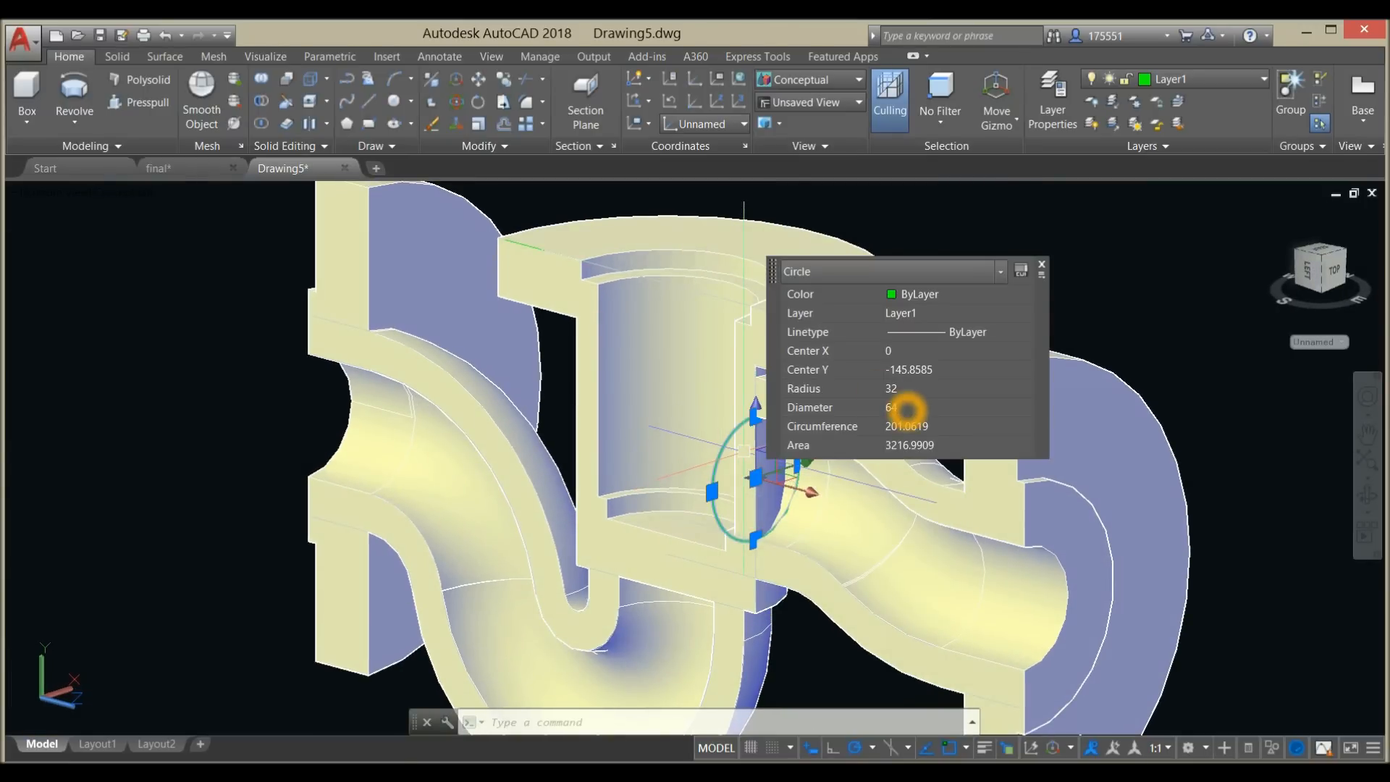
key(Escape)
- Extrude the radius 32 circle from the right-hand pipe opening through the wall into the central bore
shift+middle_drag(719, 481, 779, 461)
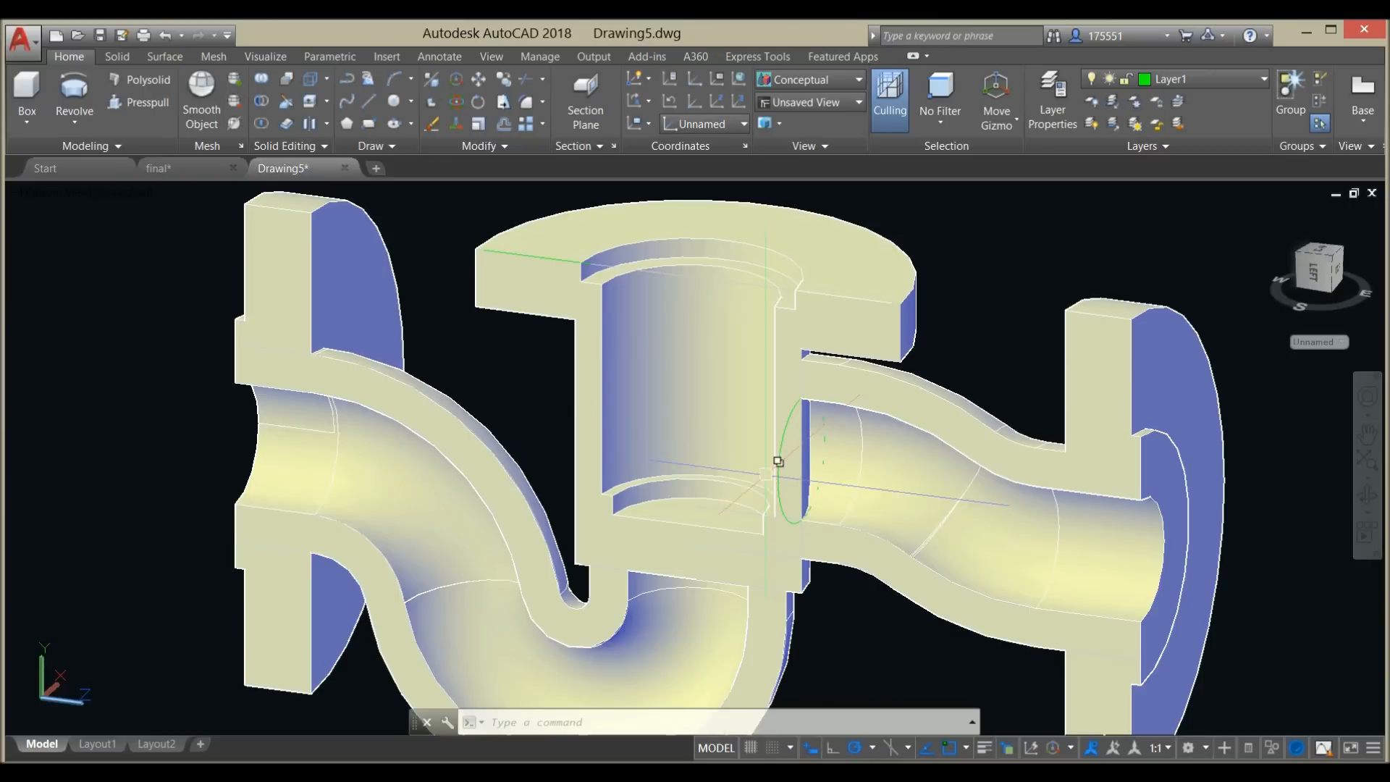
click(778, 461)
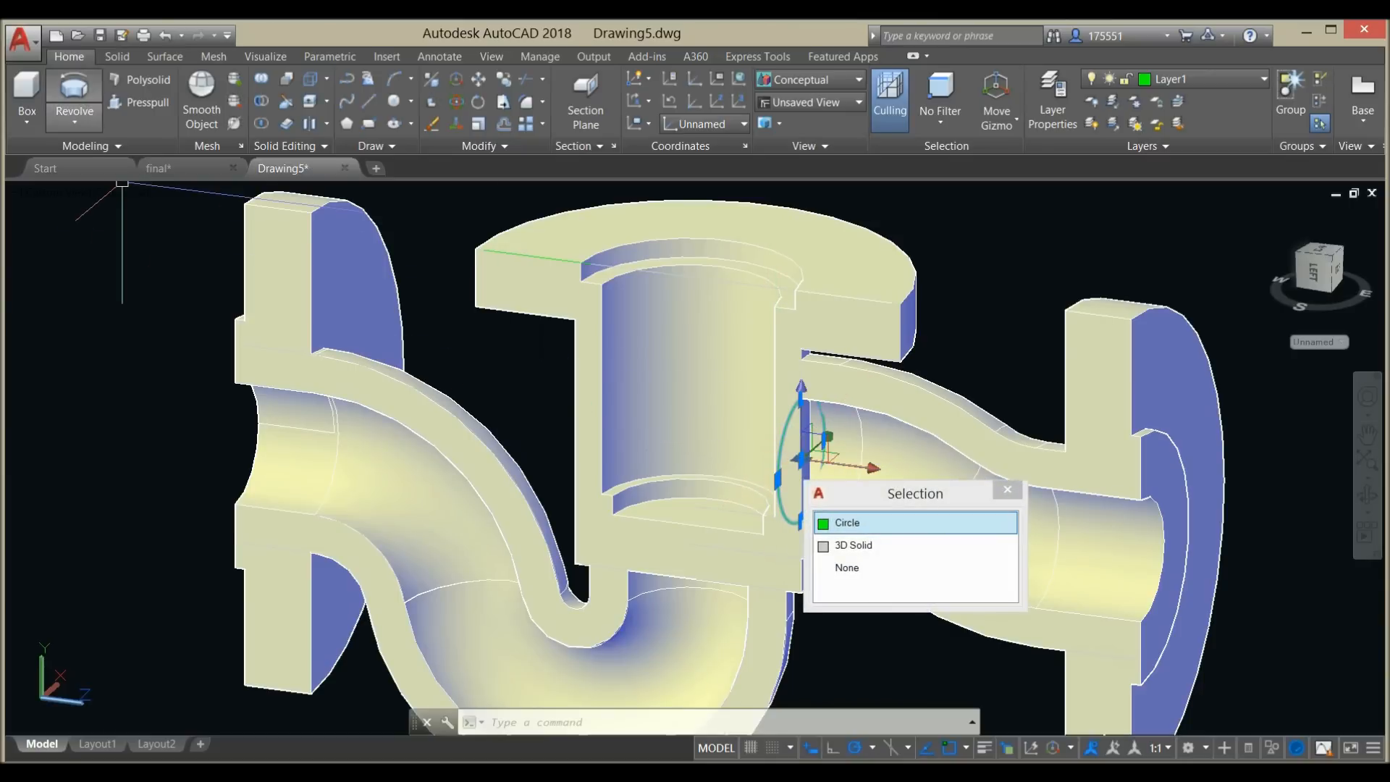
key(Escape)
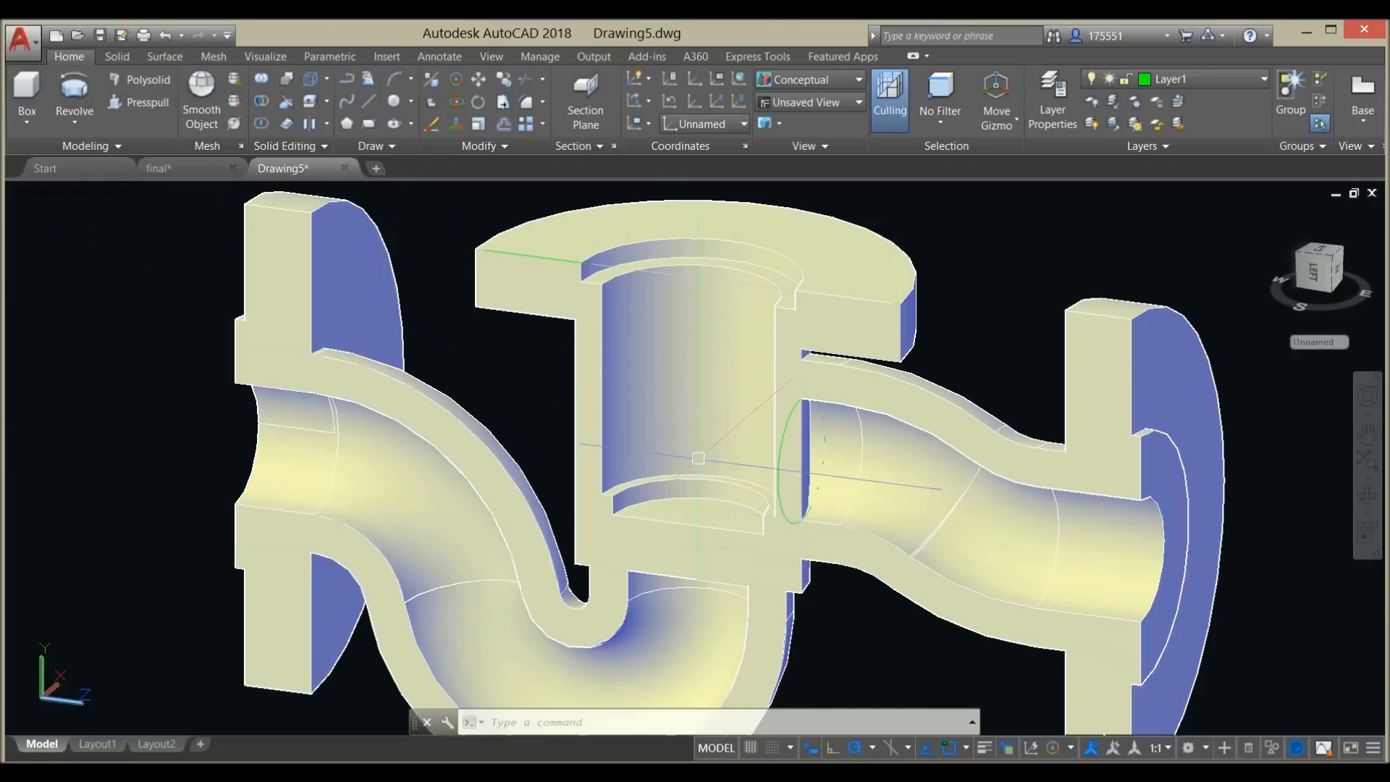
scroll(800, 478, up, 4)
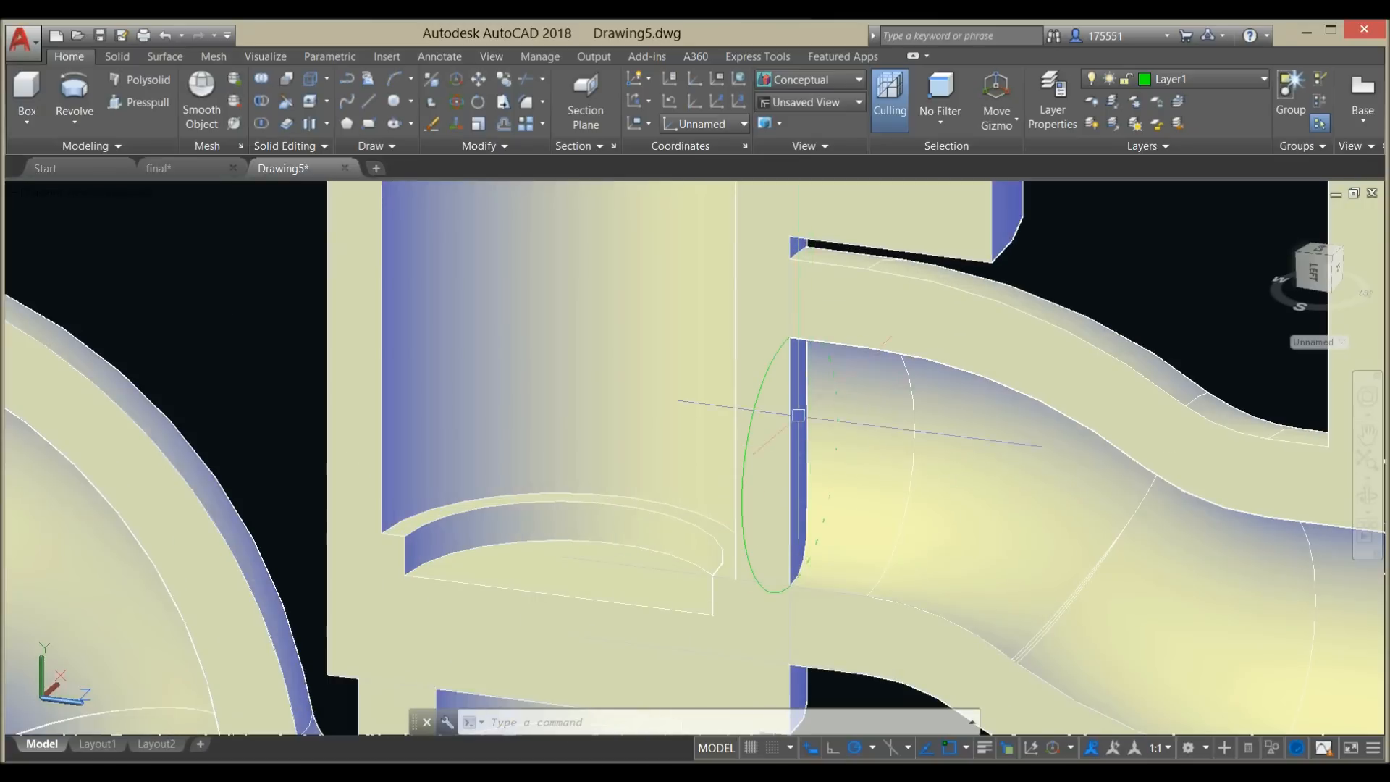
shift+middle_drag(802, 505, 813, 455)
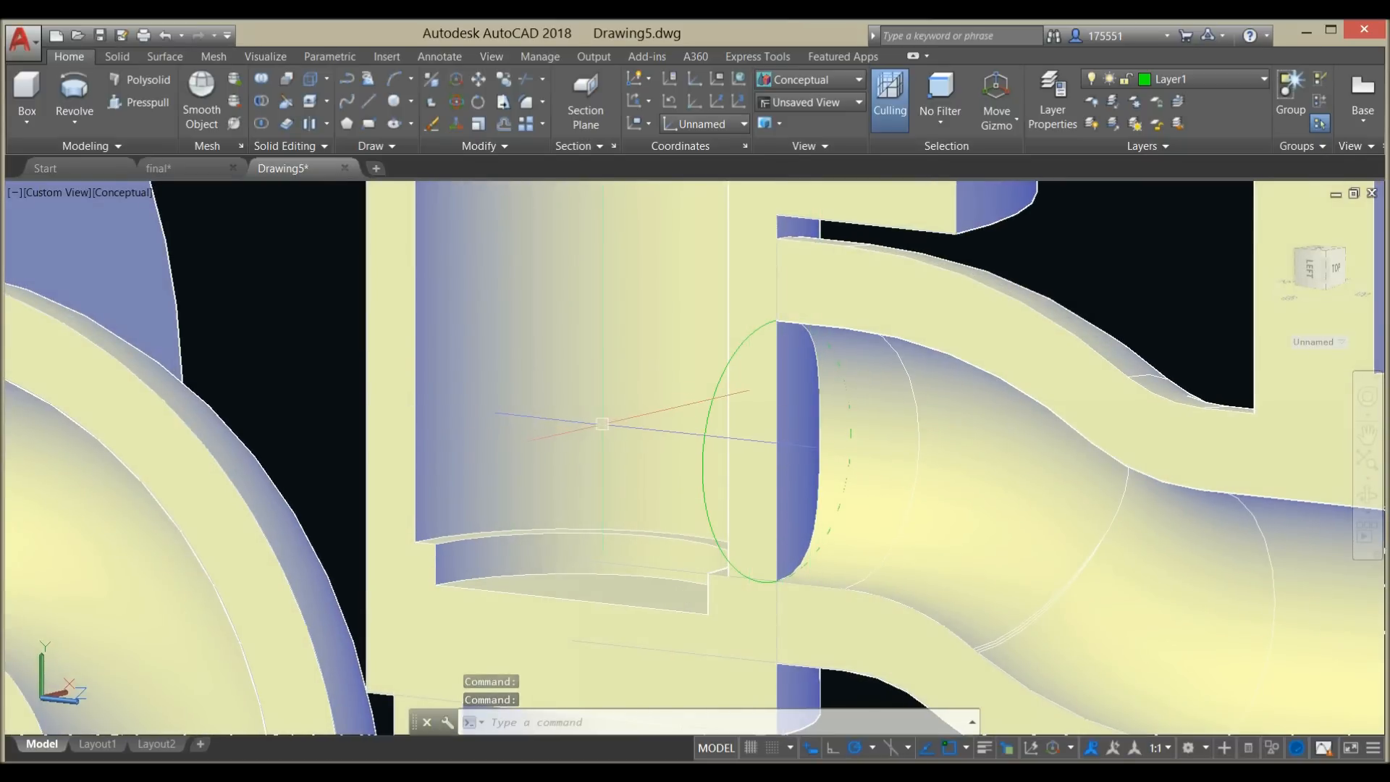
scroll(600, 422, down, 2)
click(675, 420)
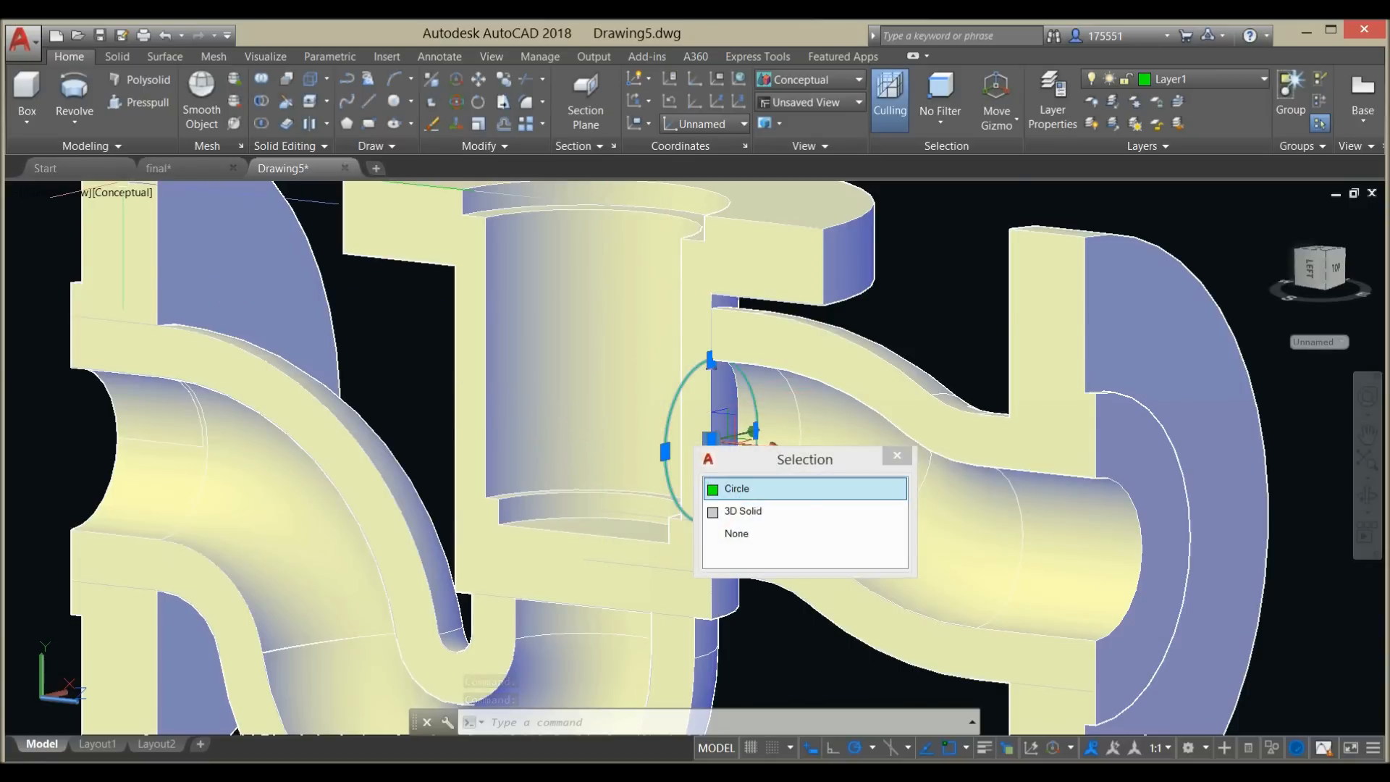
click(79, 122)
click(84, 153)
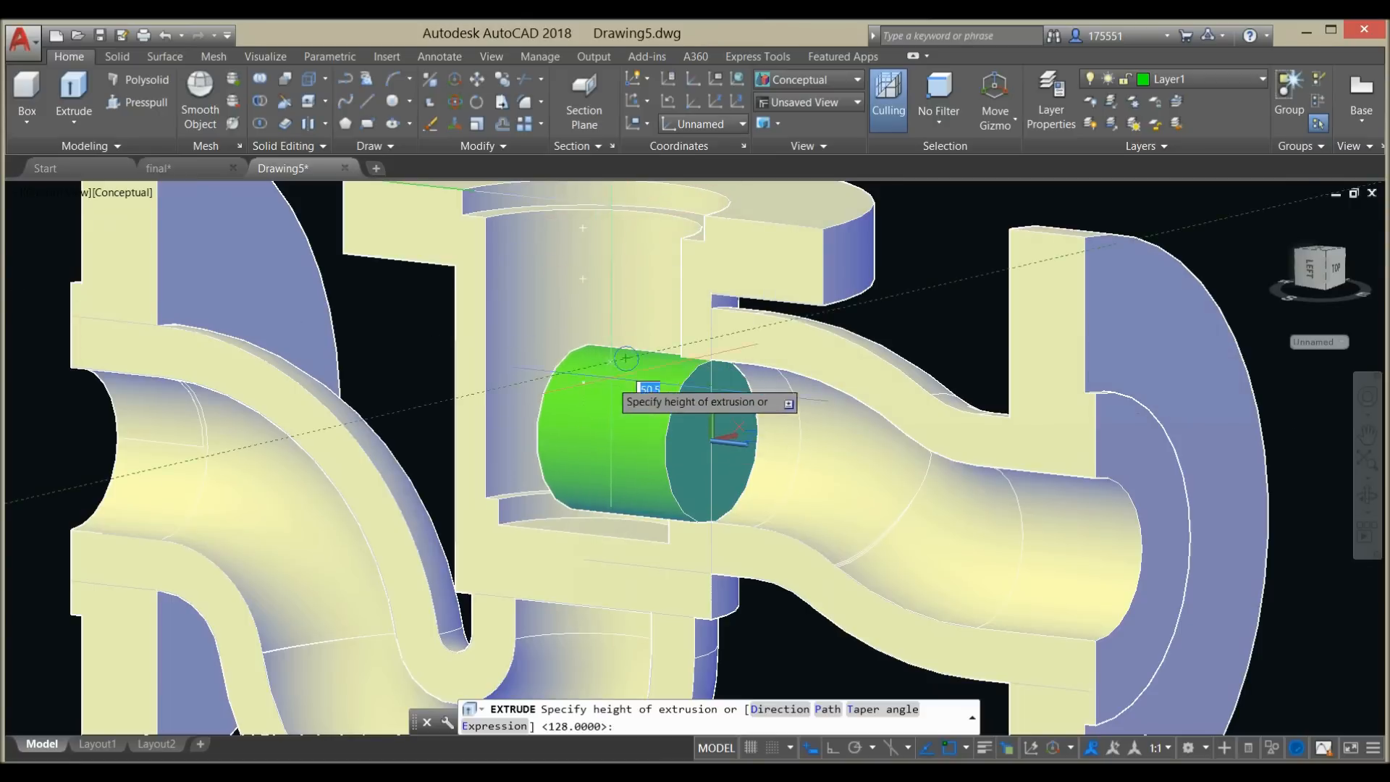
click(620, 363)
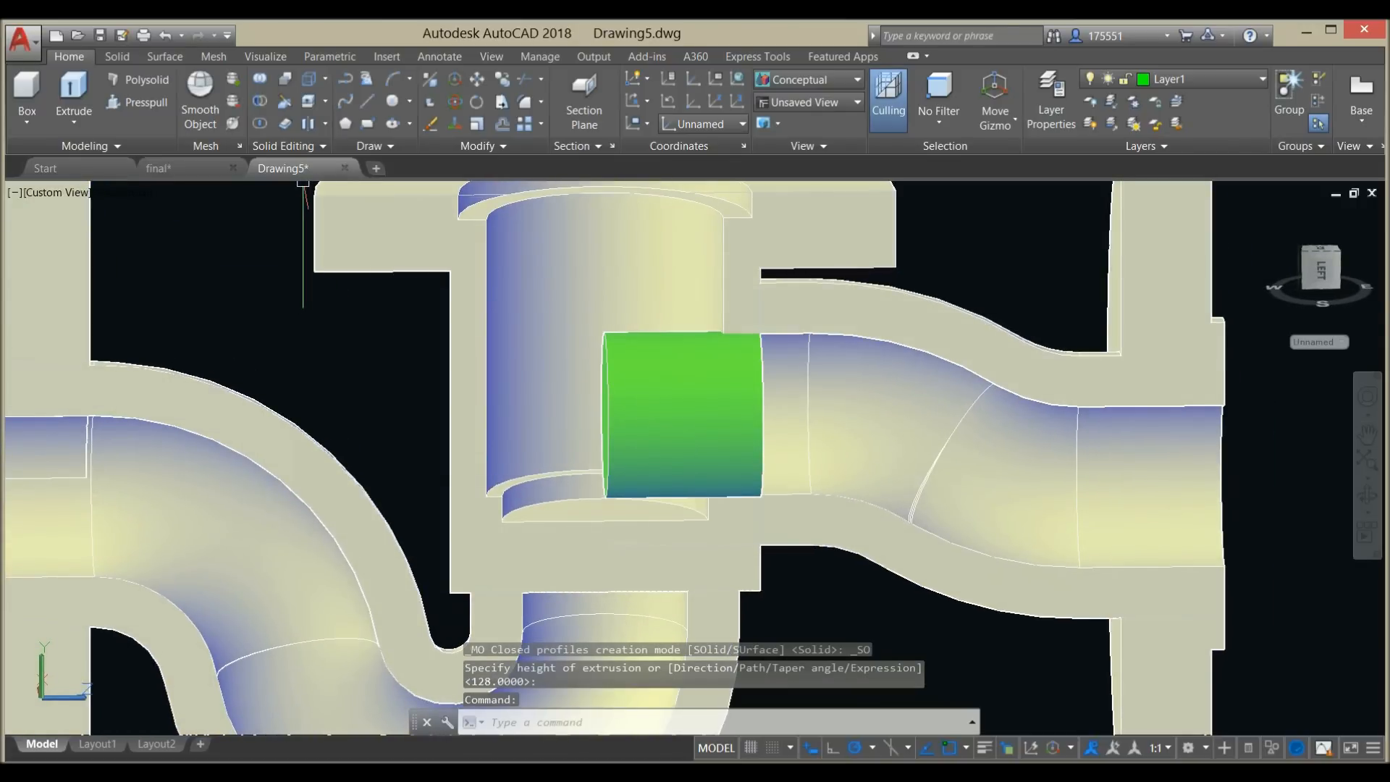
- Subtract the extruded cylinder from the sliced fitting to open the right-hand pipe into the central bore
click(259, 101)
click(829, 321)
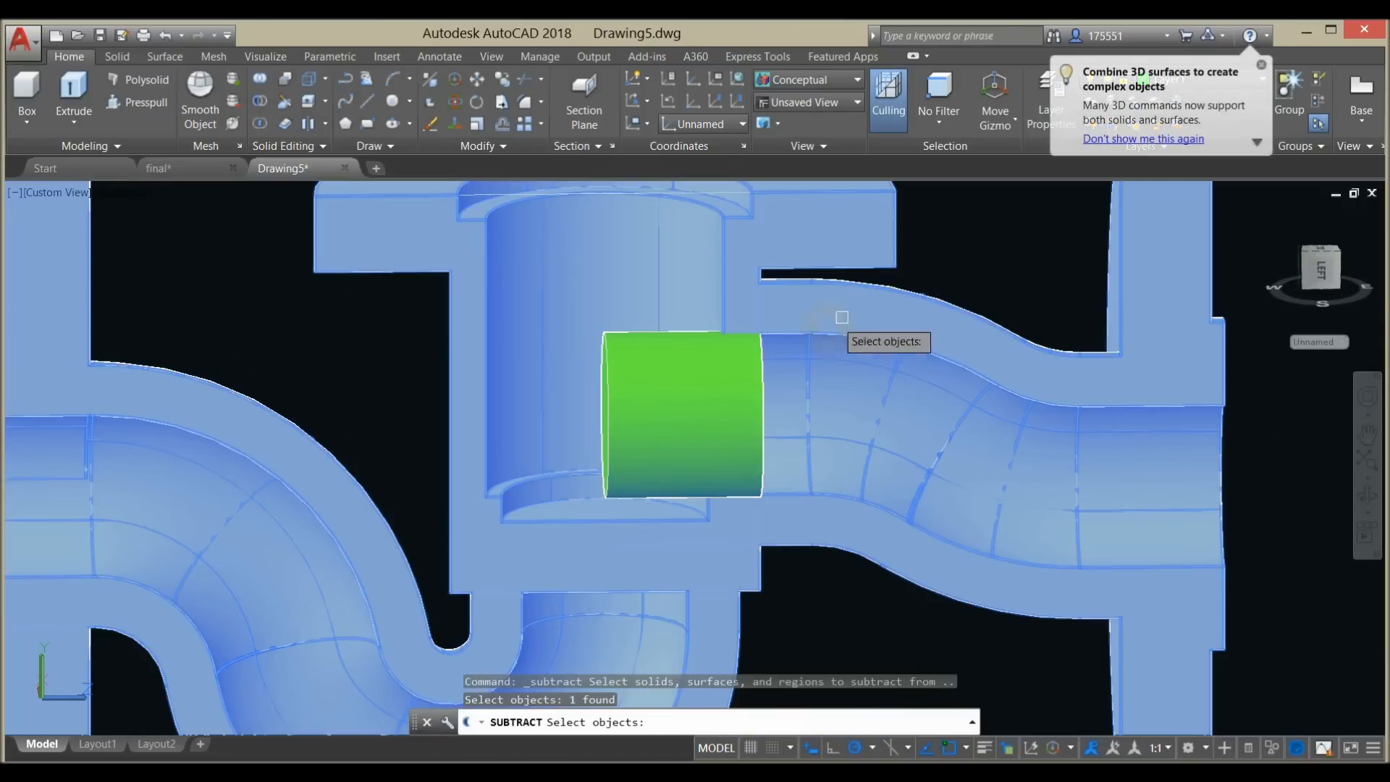
right_click(929, 254)
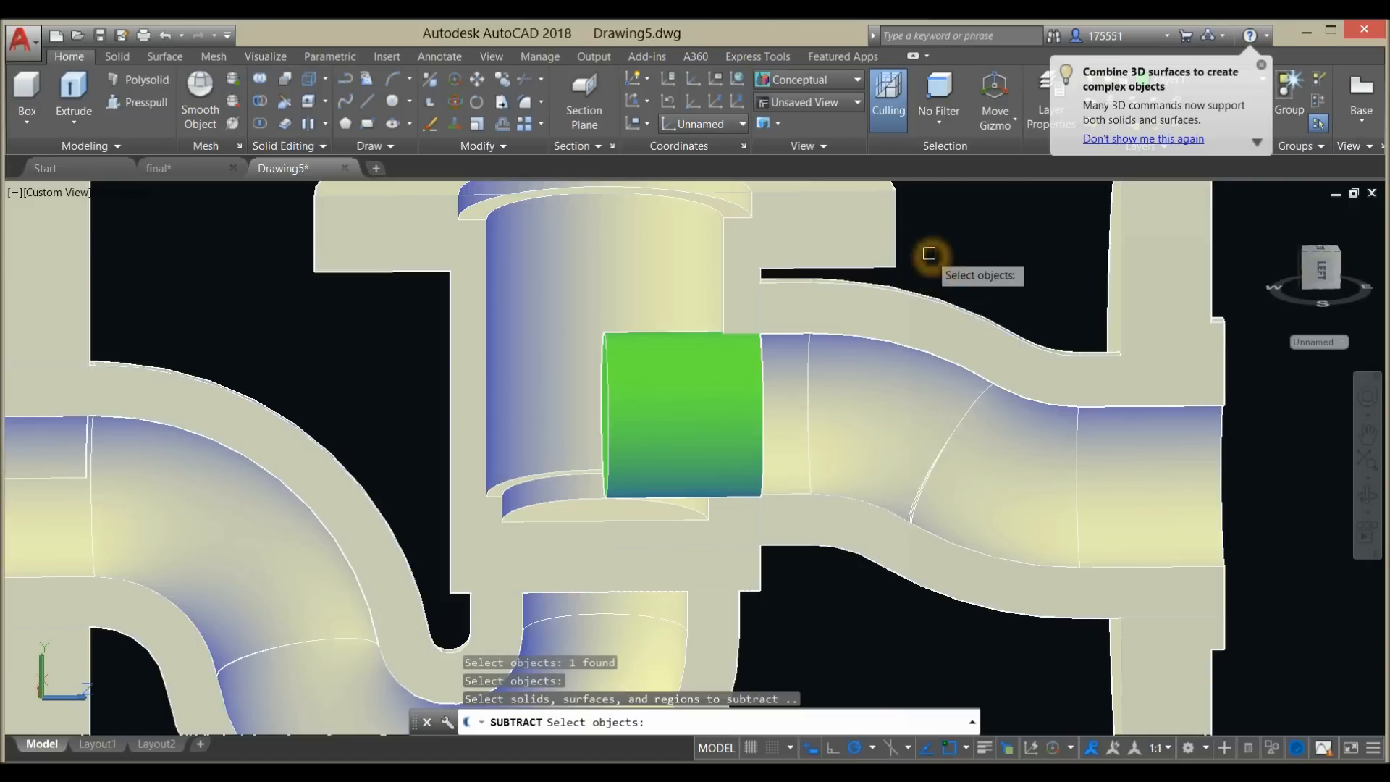
click(764, 373)
click(833, 438)
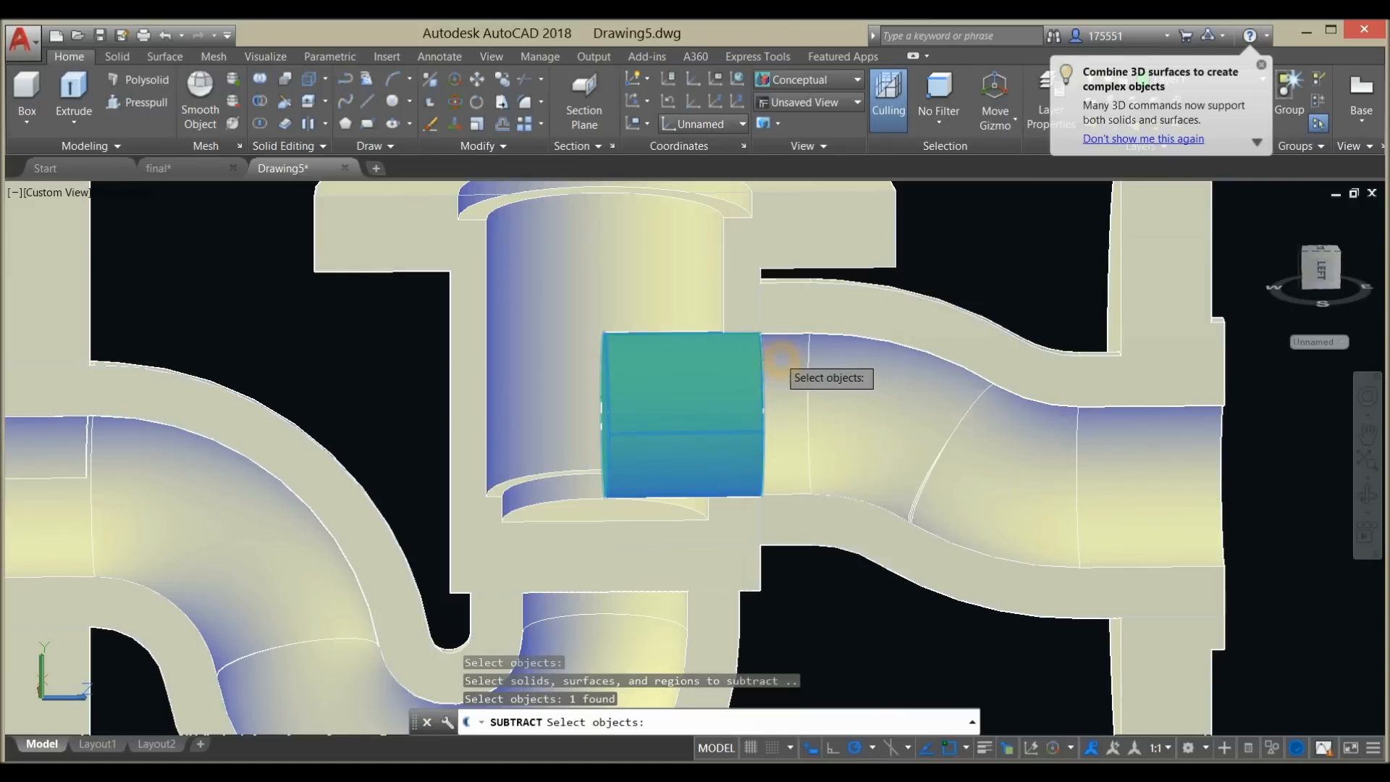
right_click(756, 407)
- Presspull the half-round area above the lower bend upward through the central body's floor to open it into the bore
shift+middle_drag(755, 408, 724, 307)
scroll(640, 615, down, 2)
middle_drag(641, 616, 599, 439)
scroll(659, 494, up, 3)
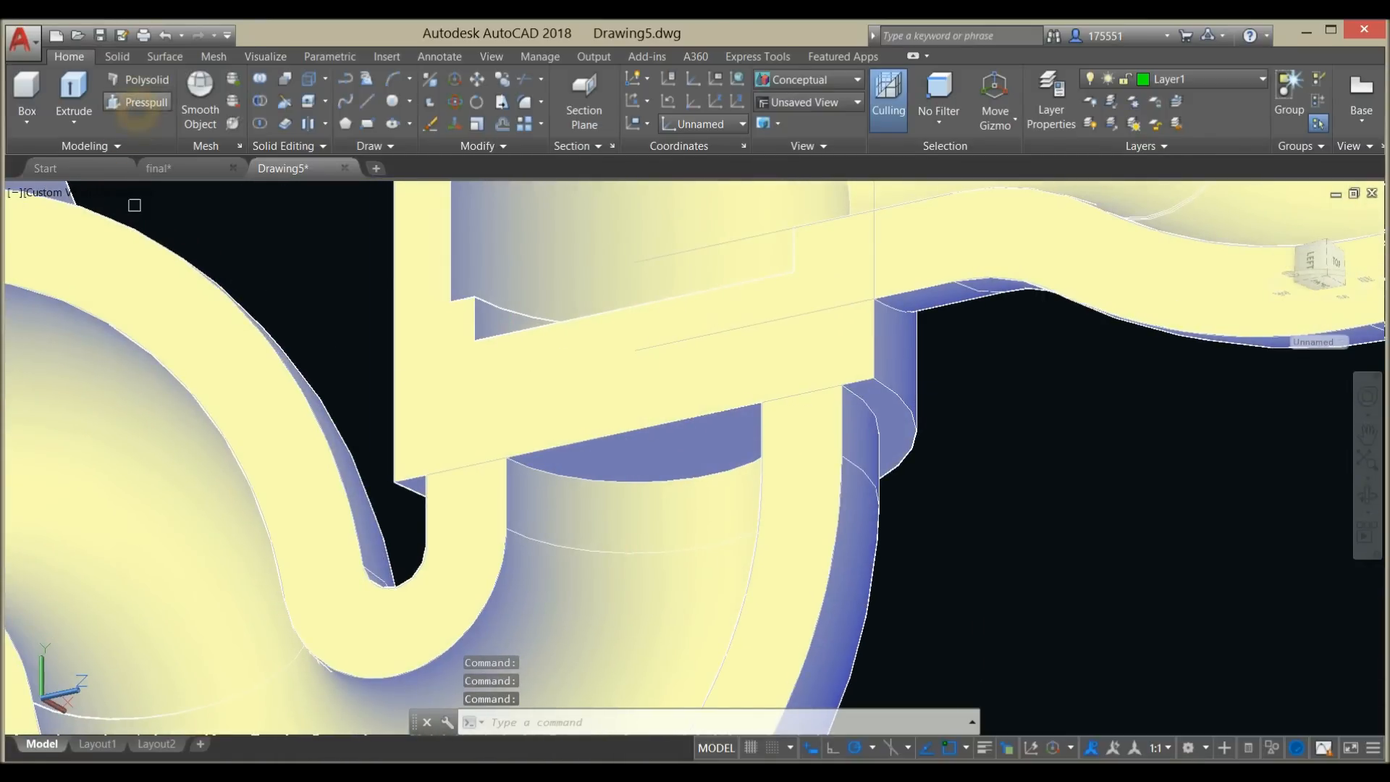
click(137, 102)
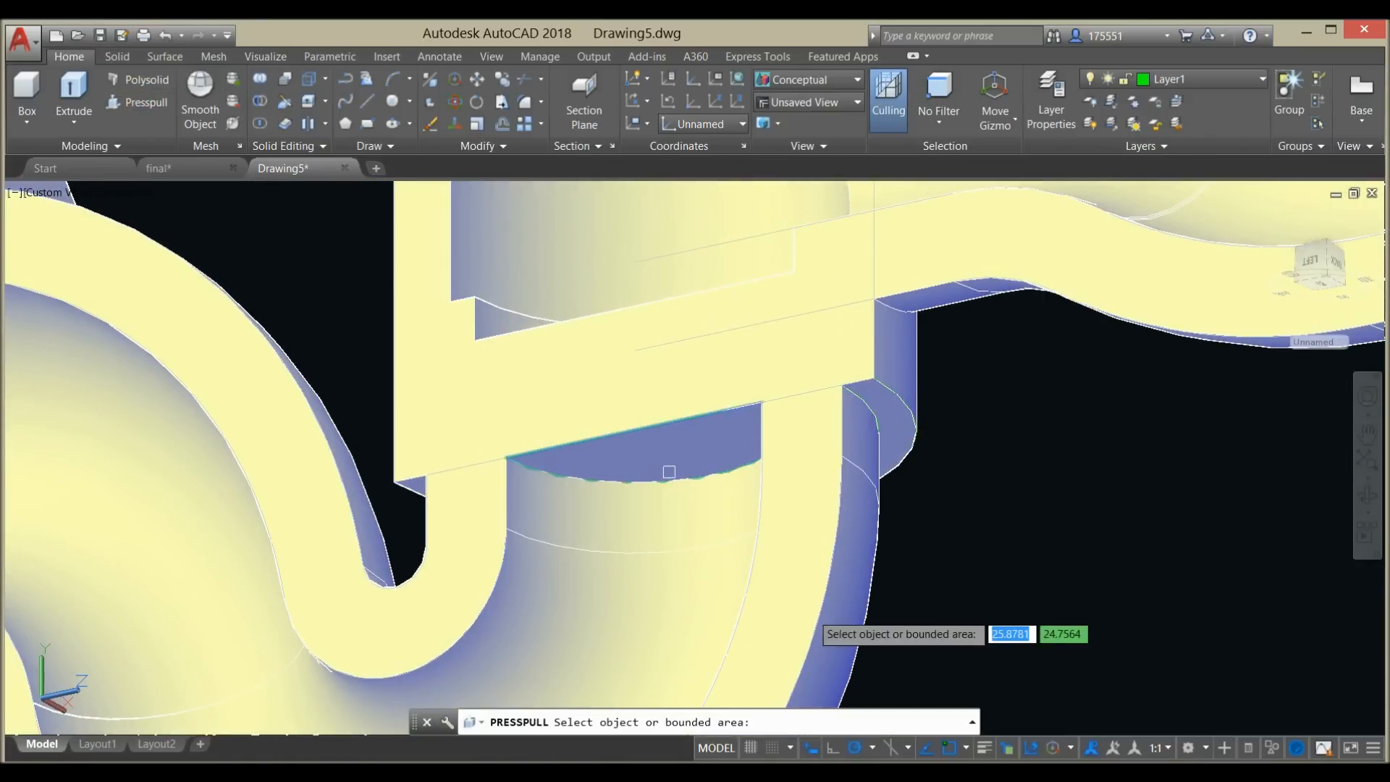
click(701, 452)
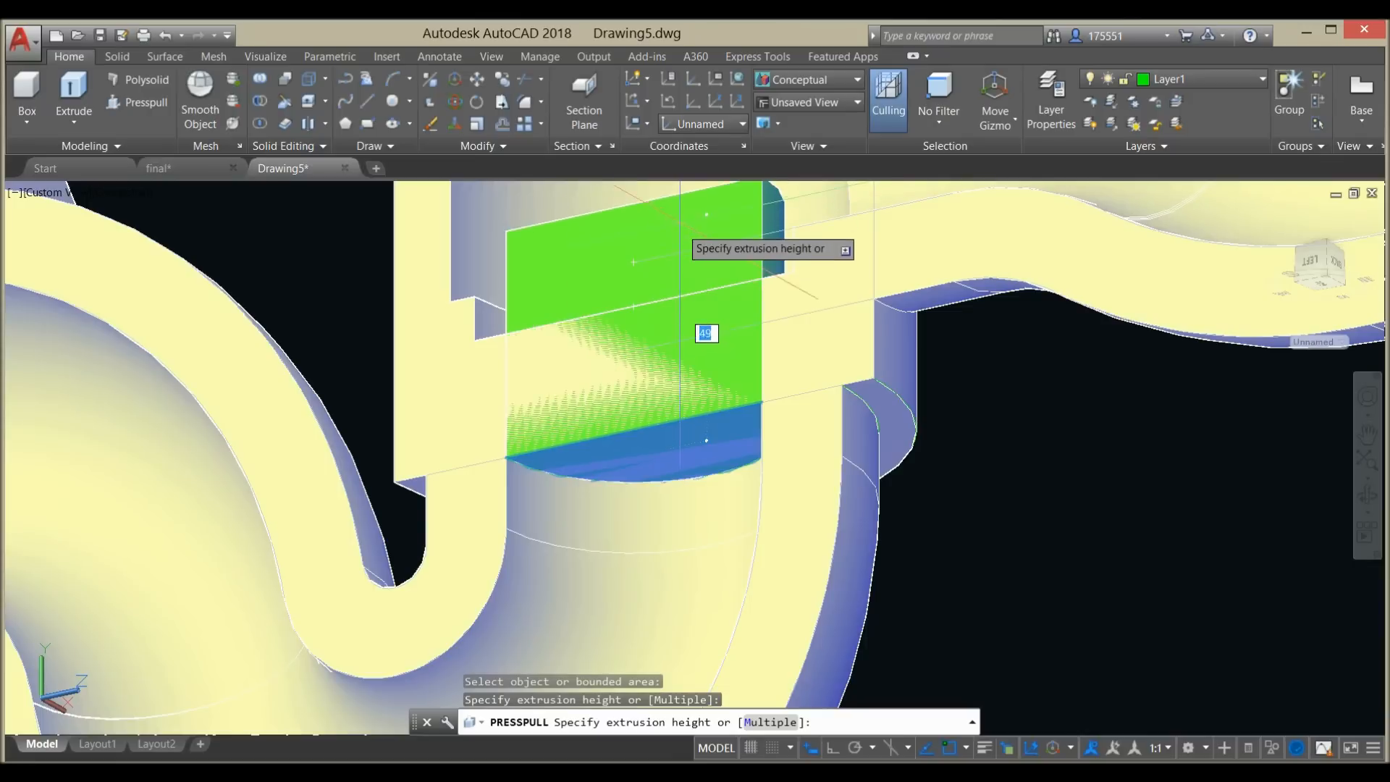
click(682, 218)
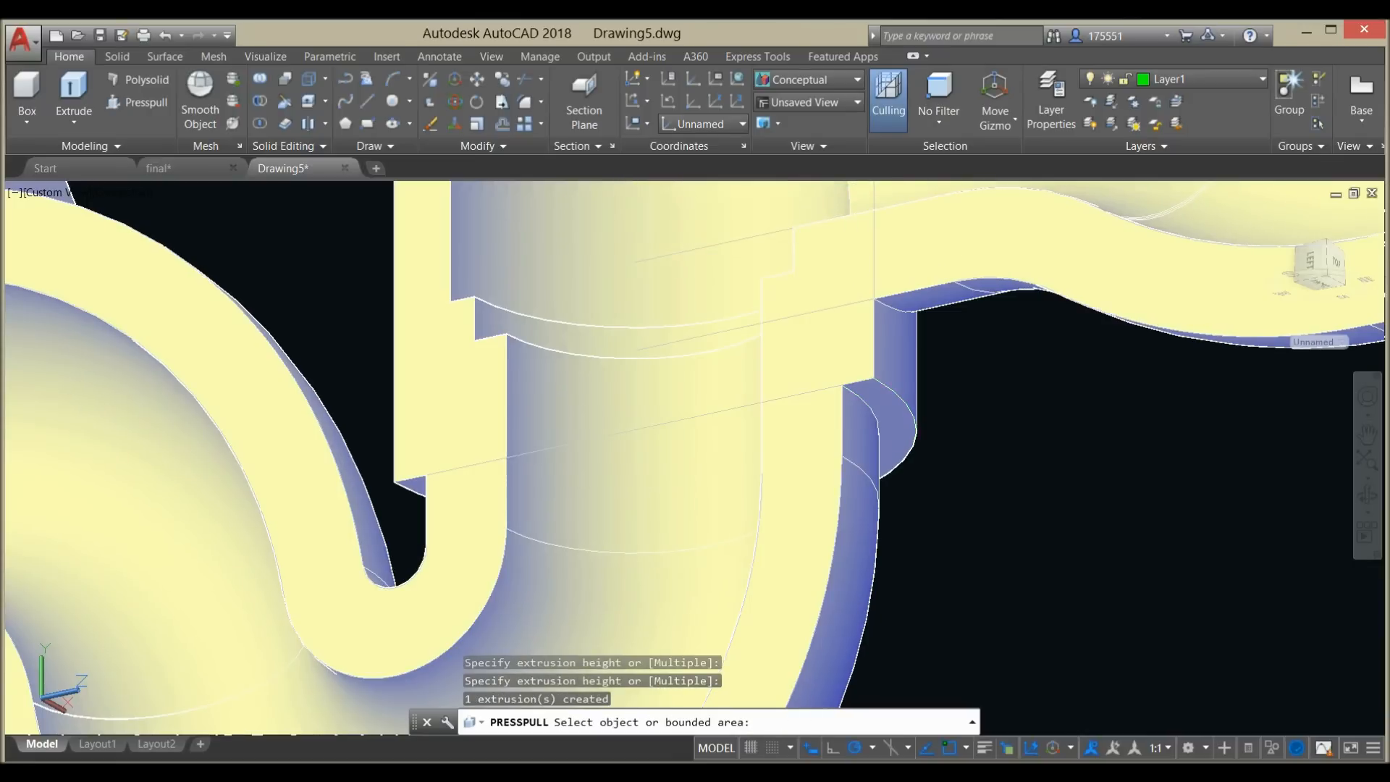
scroll(909, 498, down, 5)
shift+middle_drag(900, 521, 811, 515)
mouse_move(989, 608)
shift+middle_down()
mouse_move(1015, 632)
mouse_move(891, 605)
mouse_move(963, 608)
shift+middle_up()
key(Return)
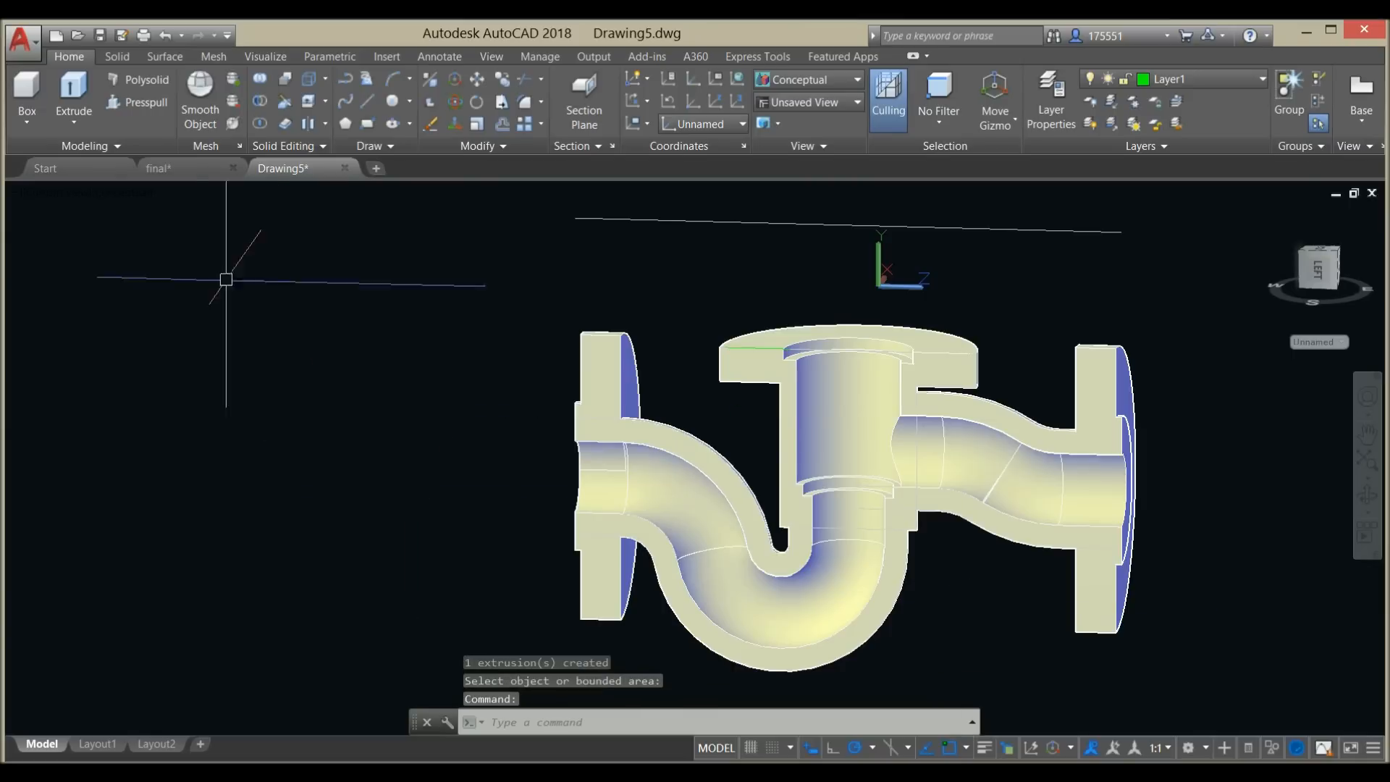
- In the Top view, mirror the half fitting about its straight cut edge, keeping the source object
click(53, 194)
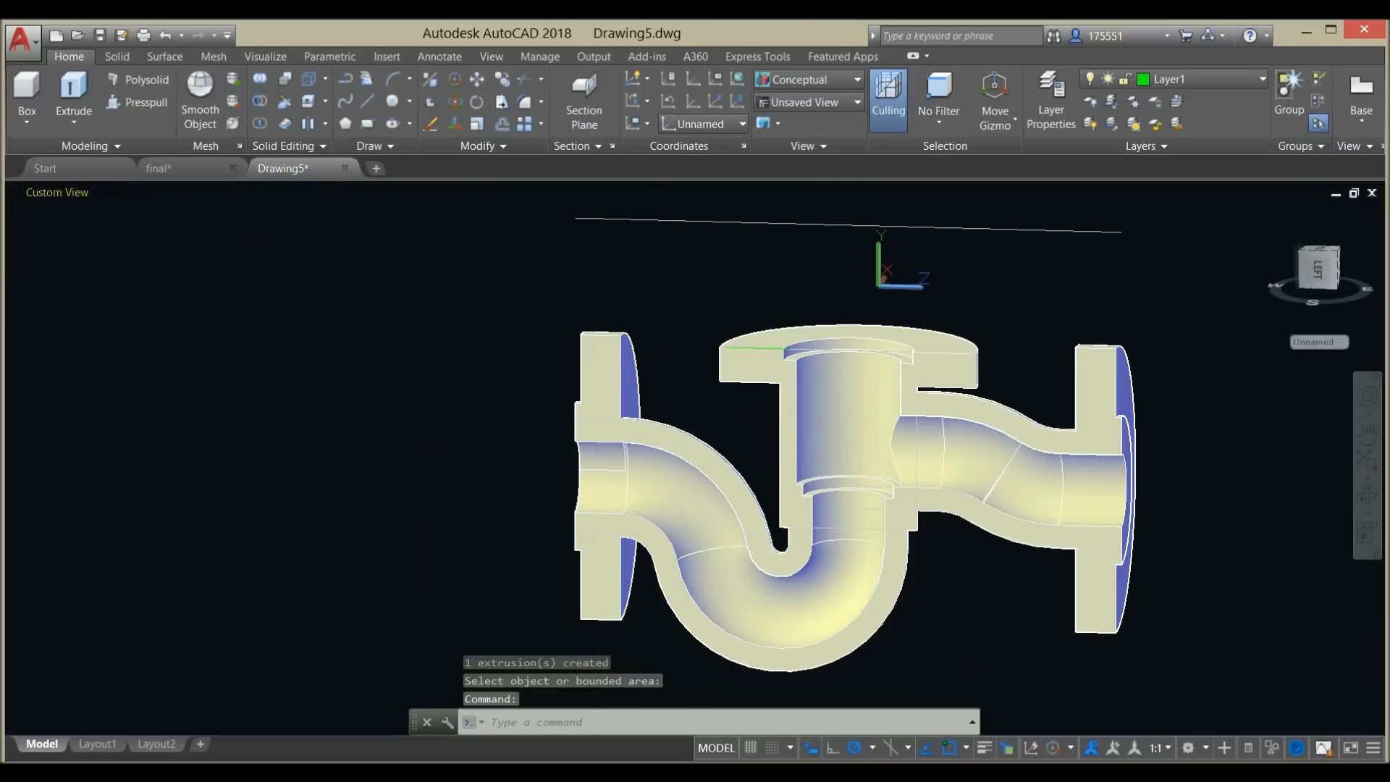
click(105, 229)
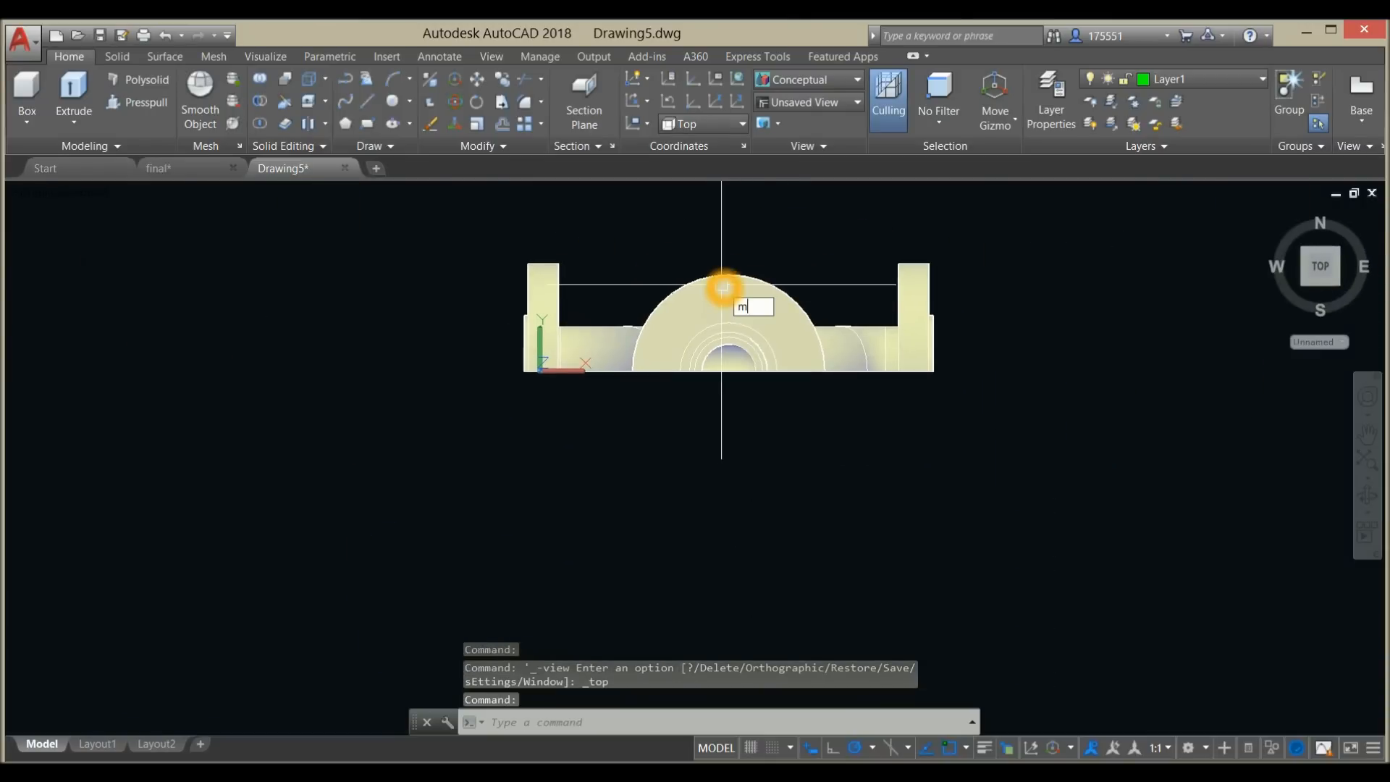
key(Return)
click(739, 267)
click(751, 279)
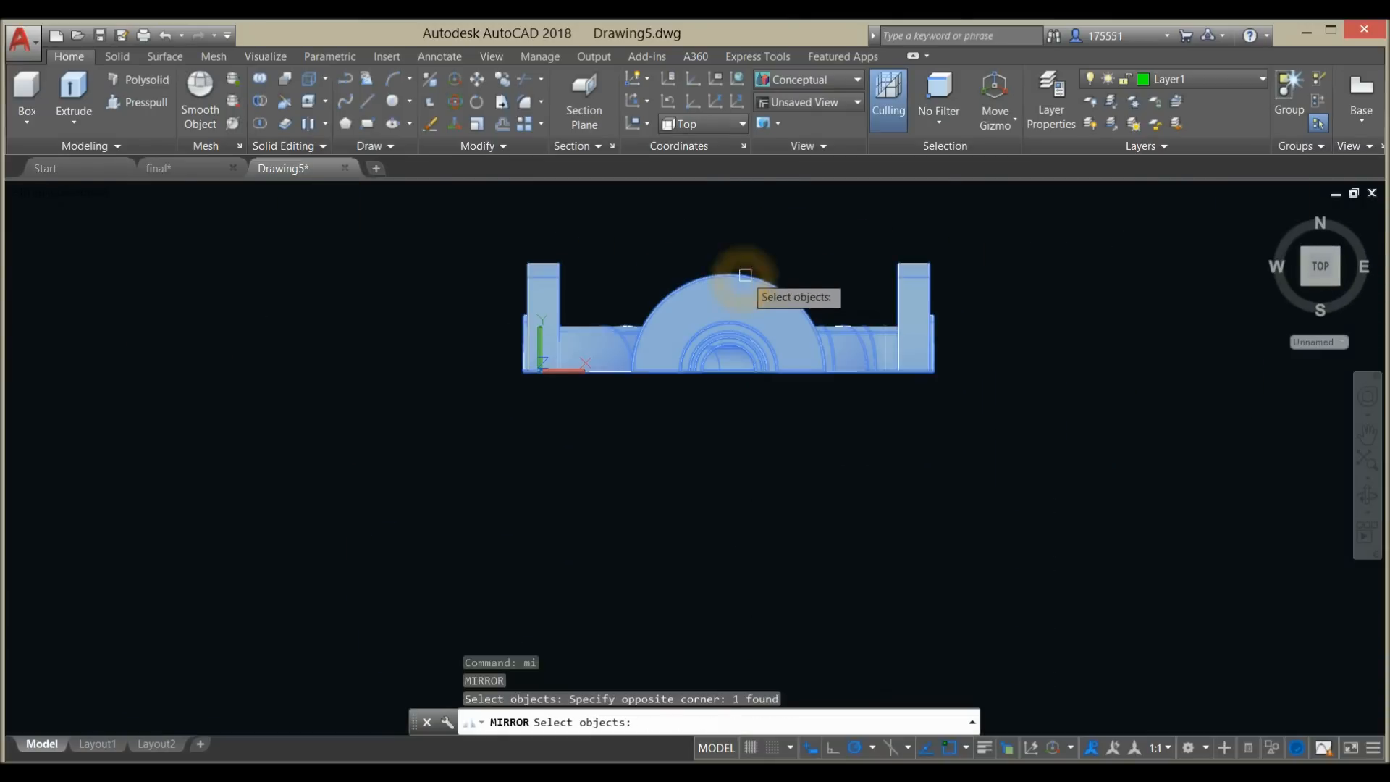
key(Return)
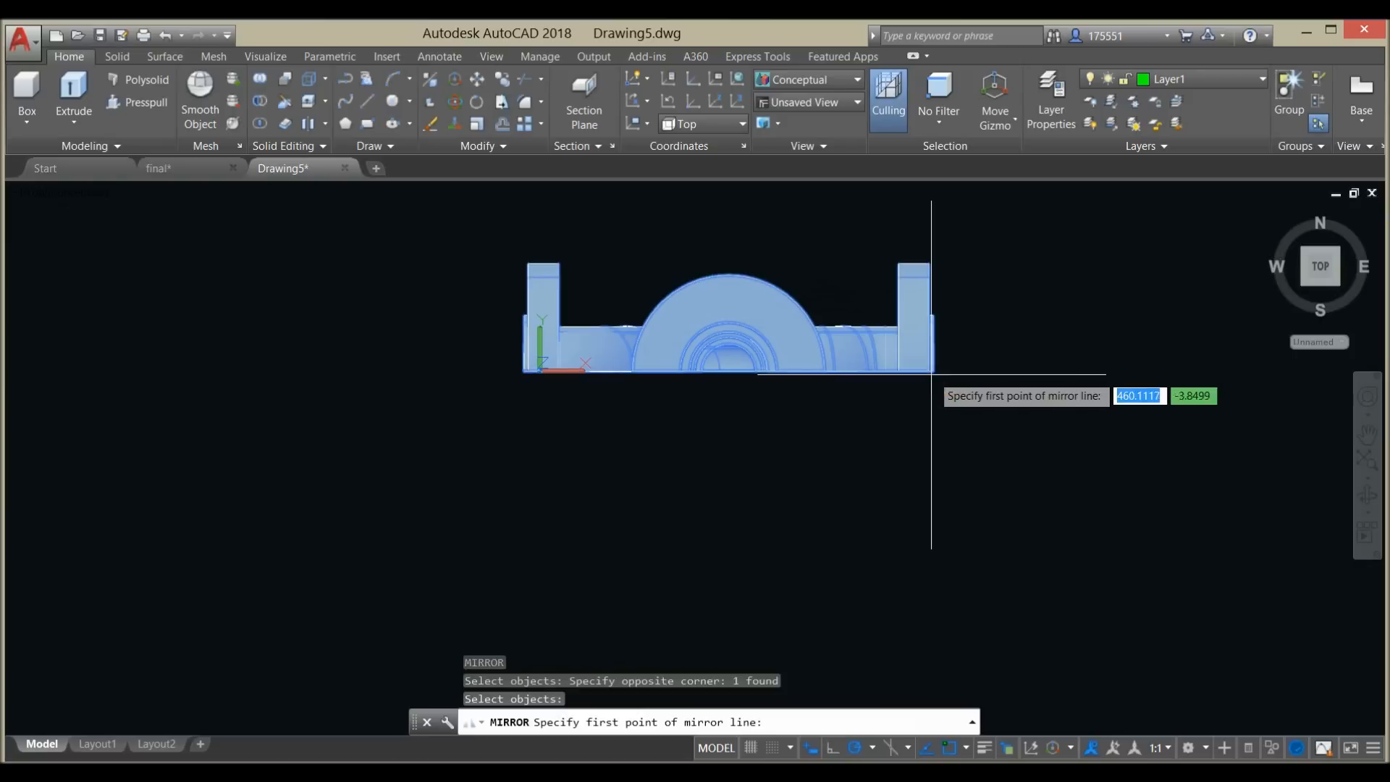
click(677, 372)
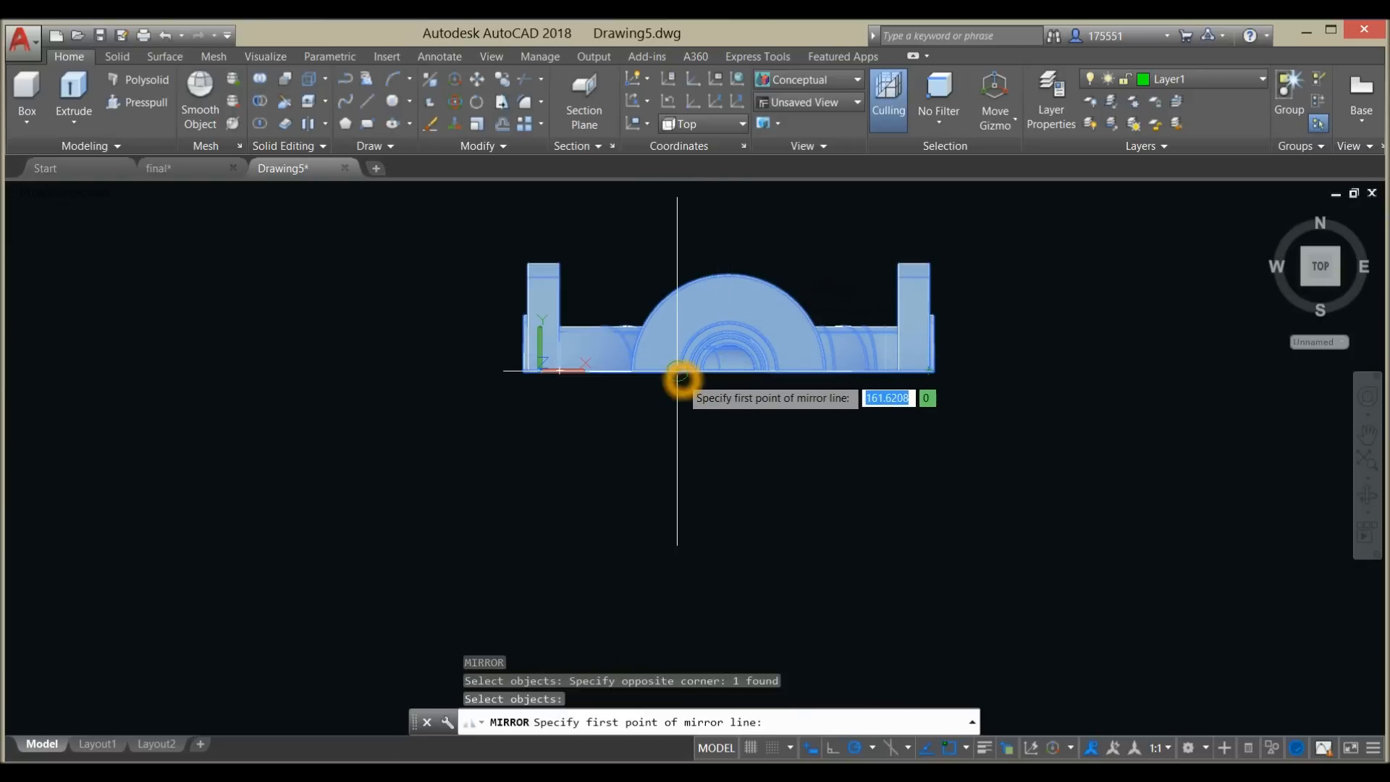
click(524, 372)
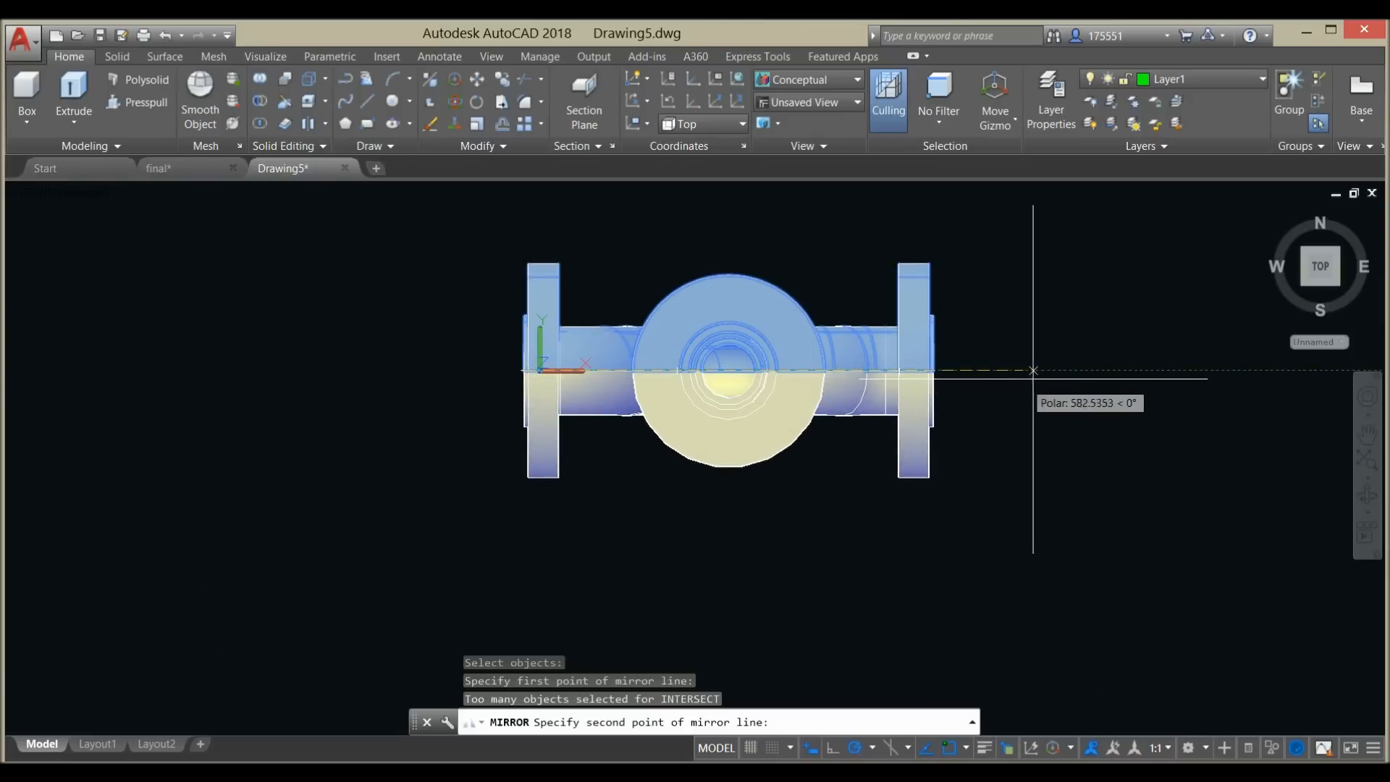
click(1092, 371)
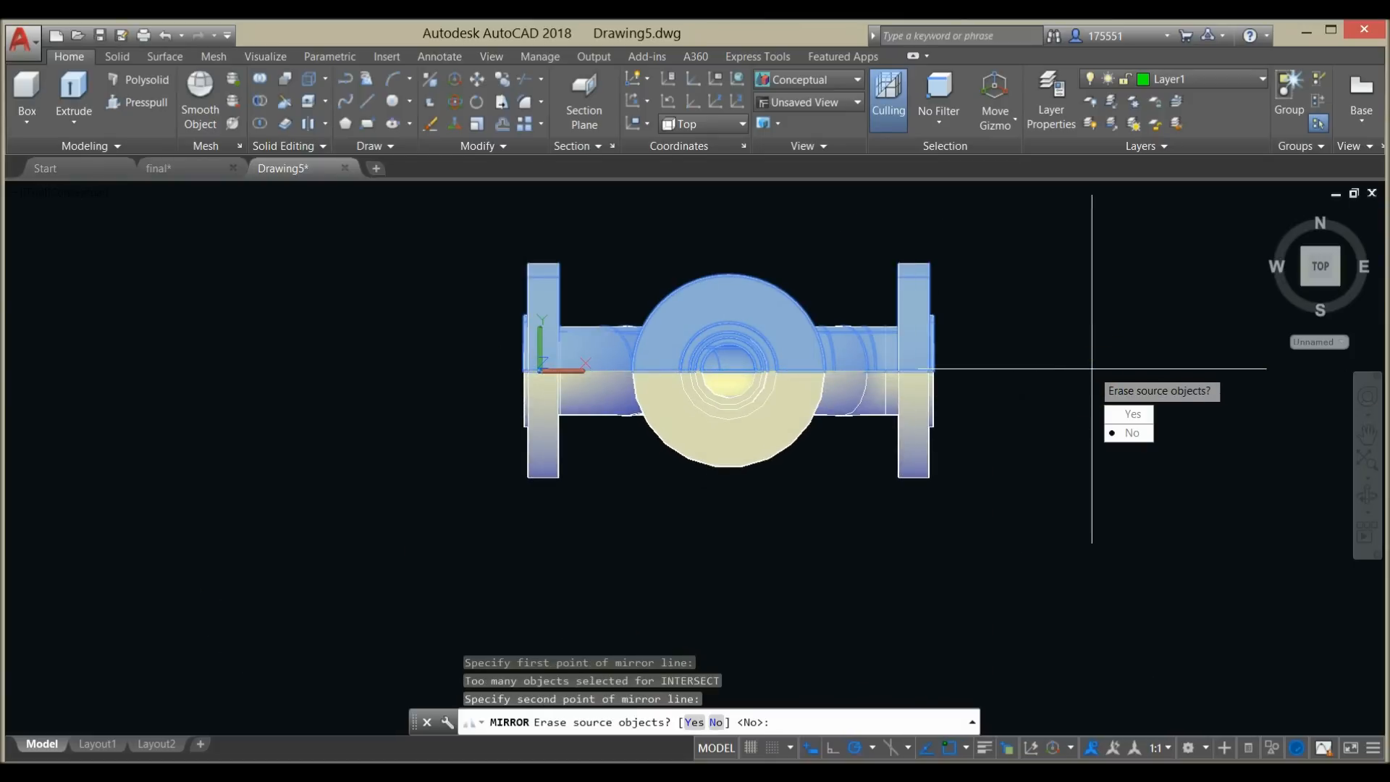
click(1127, 433)
- Union the two mirrored halves of the fitting into one solid
shift+middle_drag(941, 392, 794, 275)
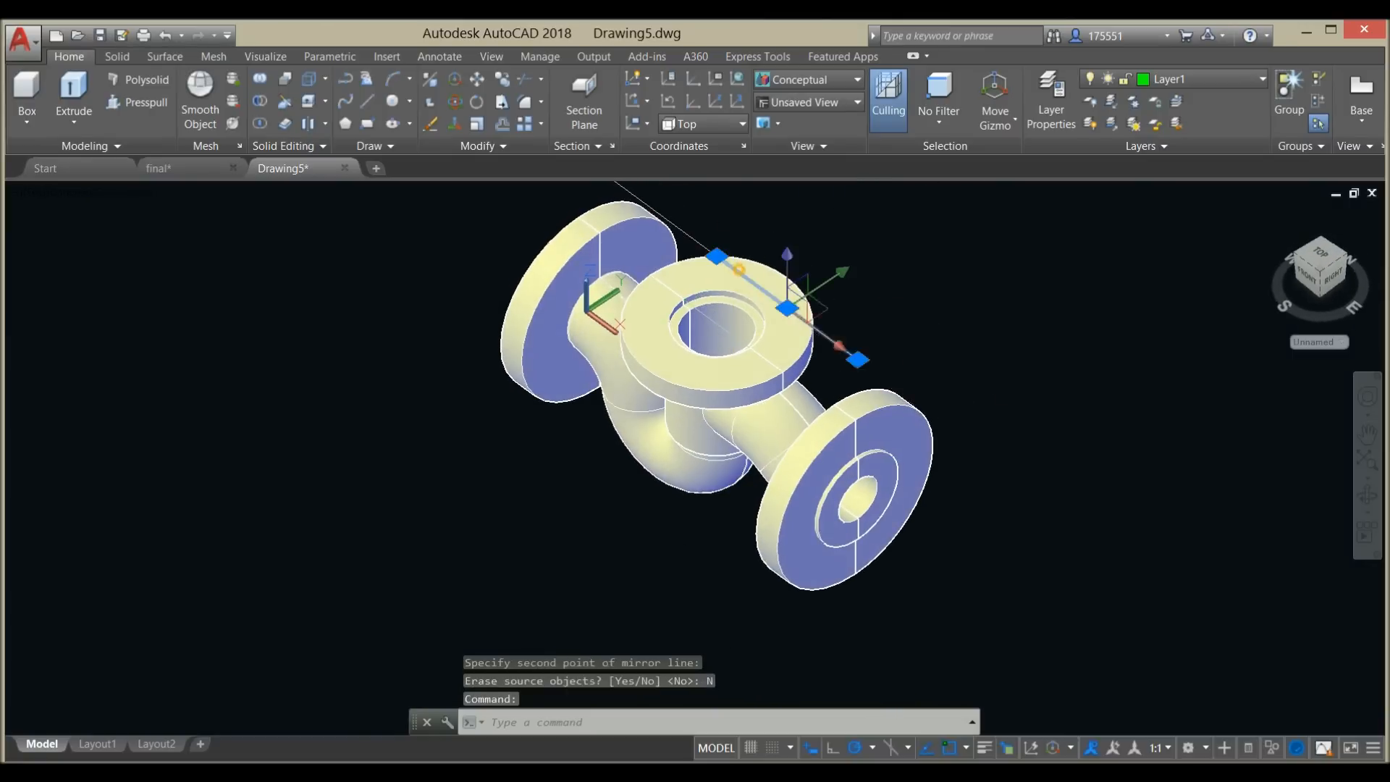
key(Escape)
click(701, 257)
click(714, 366)
click(260, 78)
scroll(490, 229, down, 2)
click(447, 194)
click(738, 388)
right_click(714, 287)
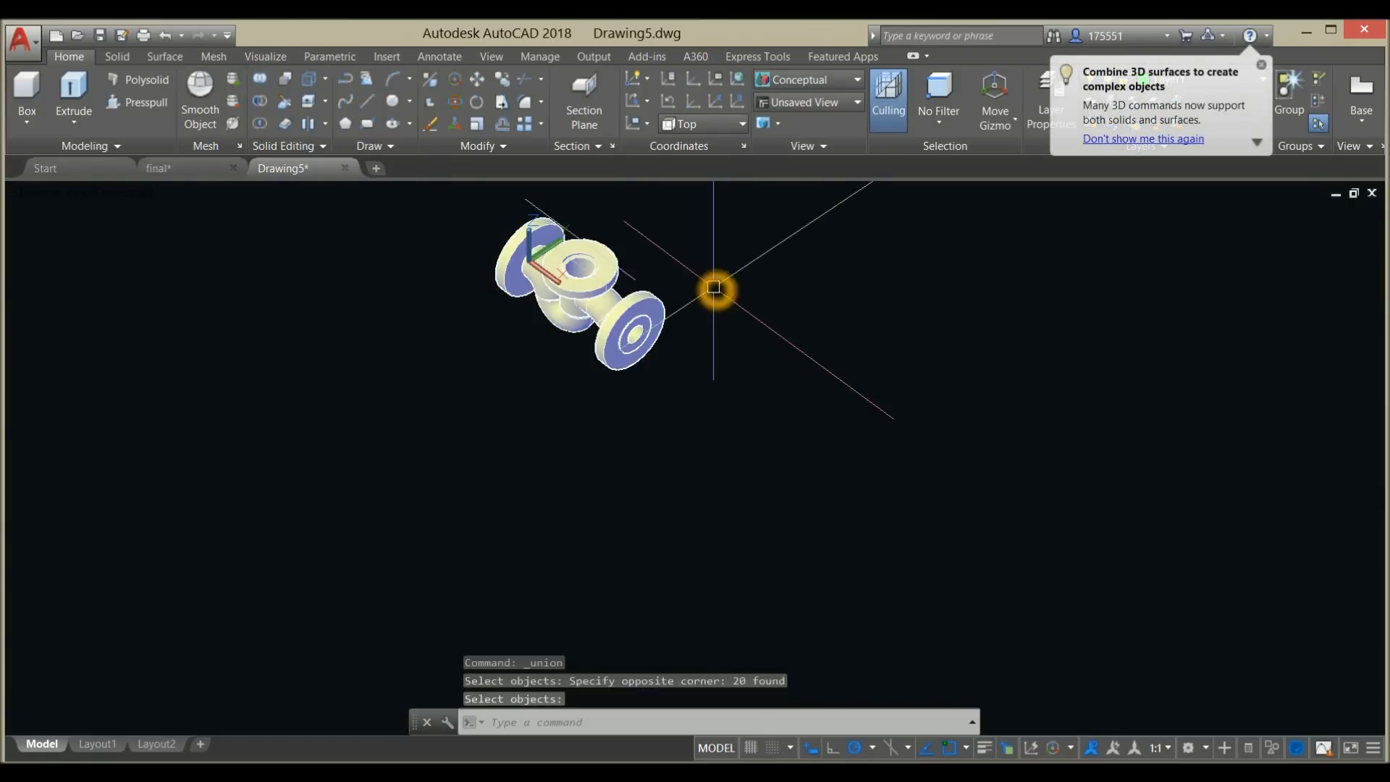
- Move the united fitting horizontally away from the leftover construction geometry, past its right-hand end
shift+middle_drag(572, 282, 636, 281)
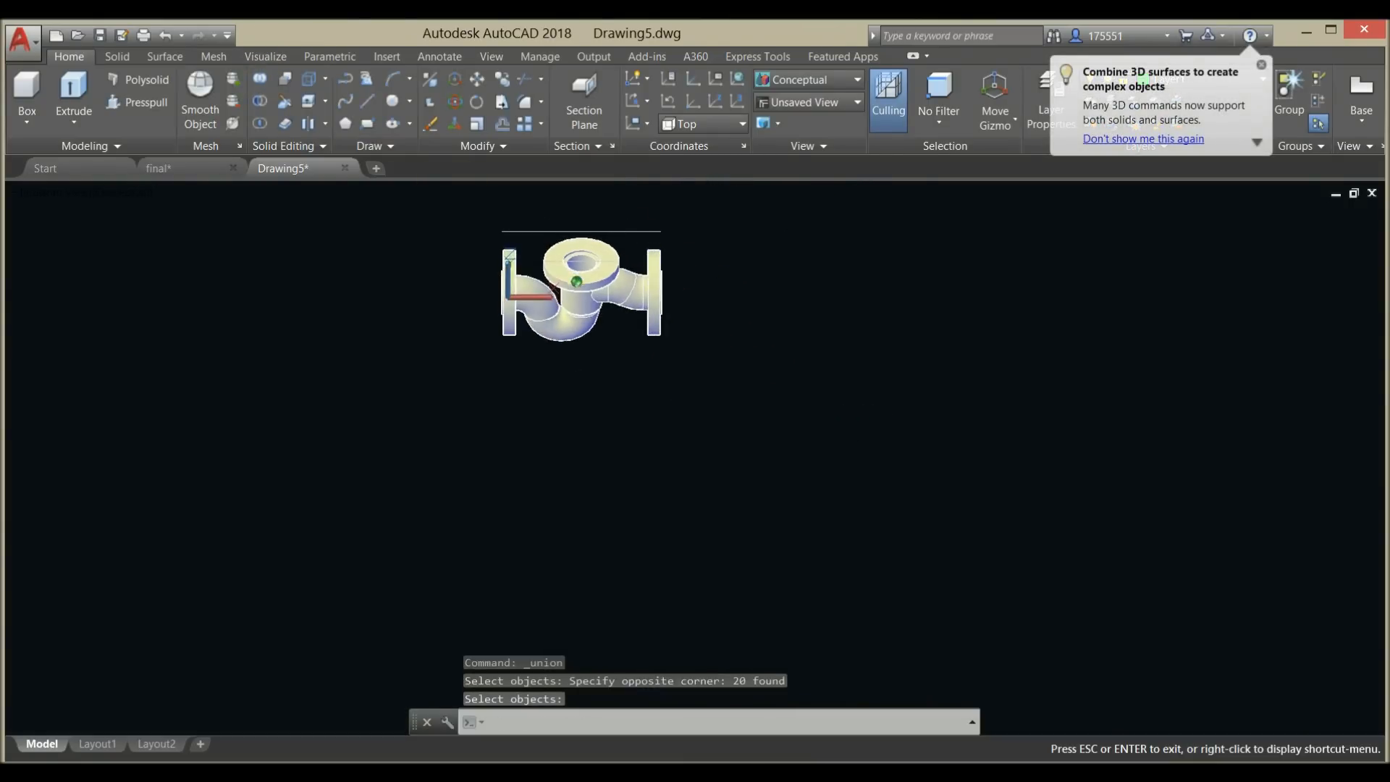
click(636, 279)
right_click(713, 242)
click(755, 357)
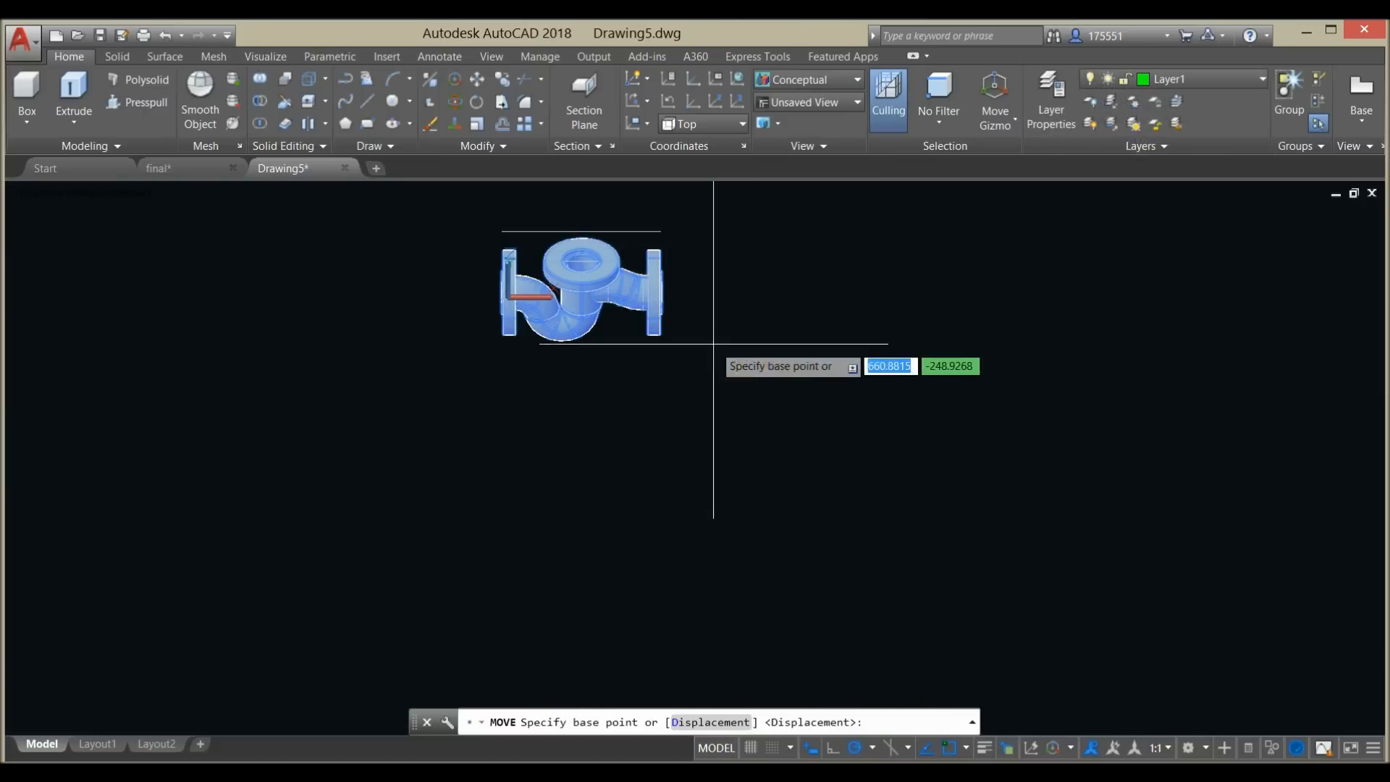
click(715, 344)
click(956, 344)
- Erase the leftover construction objects at the fitting's original location
click(676, 366)
click(458, 203)
key(Delete)
mouse_move(857, 322)
middle_down()
mouse_move(788, 417)
mouse_move(724, 369)
mouse_move(833, 449)
mouse_move(800, 429)
middle_up()
scroll(779, 410, up, 2)
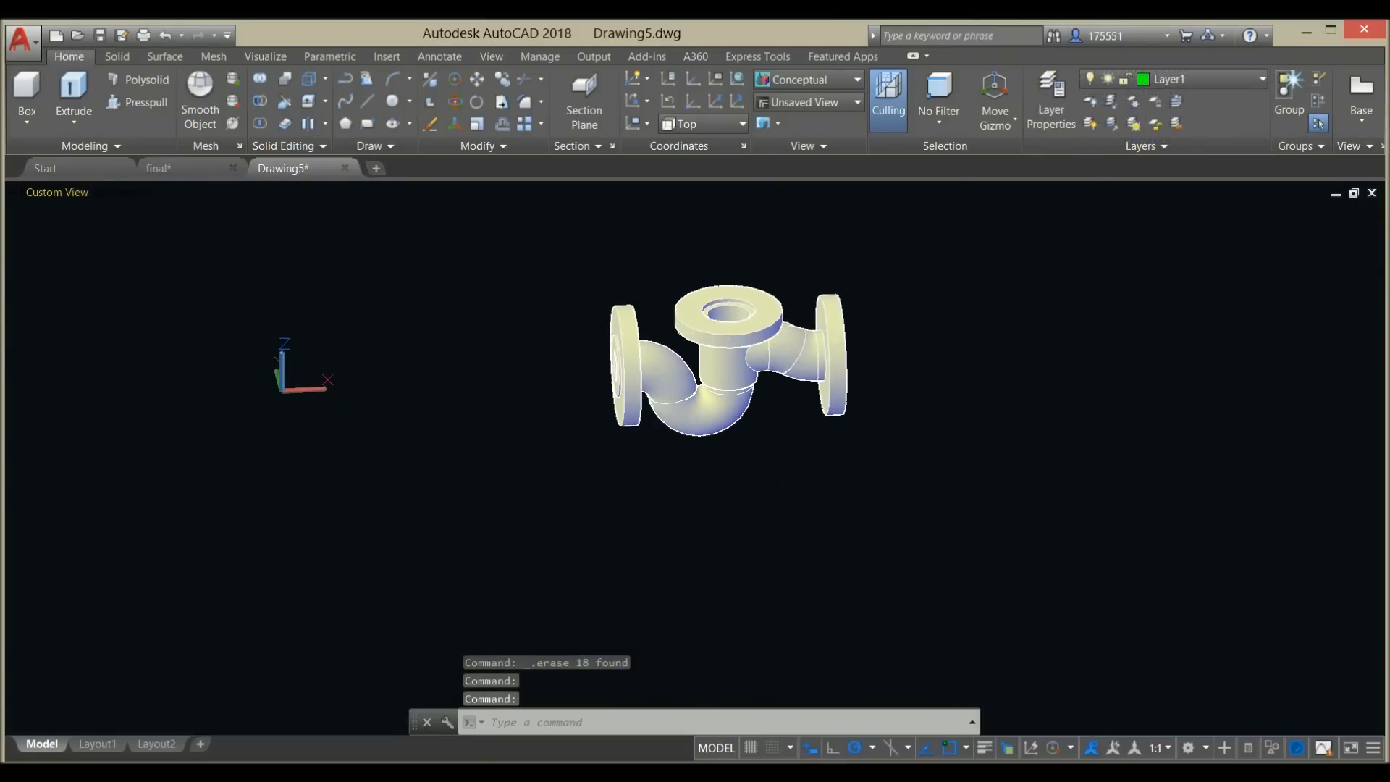
- Change the visual style of the model to Realistic
click(73, 193)
click(93, 192)
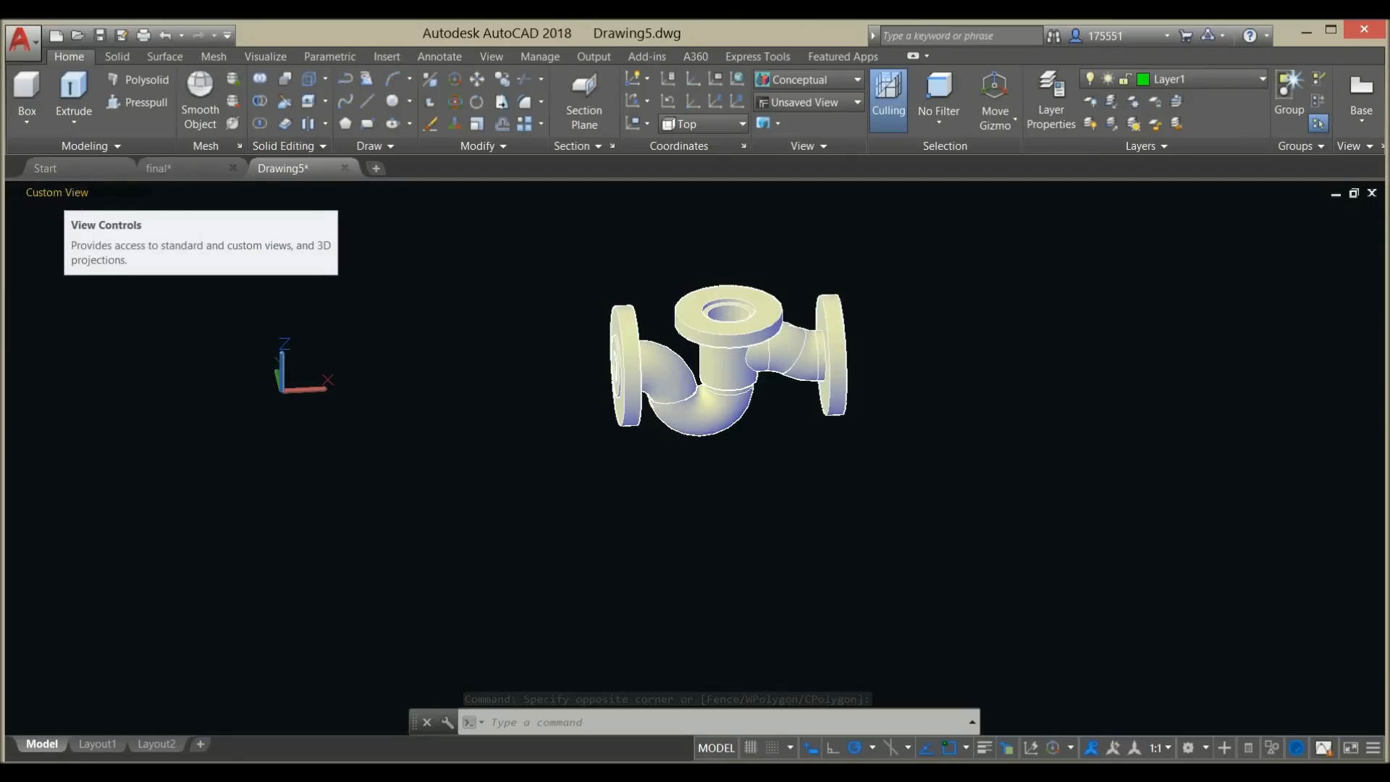
click(118, 192)
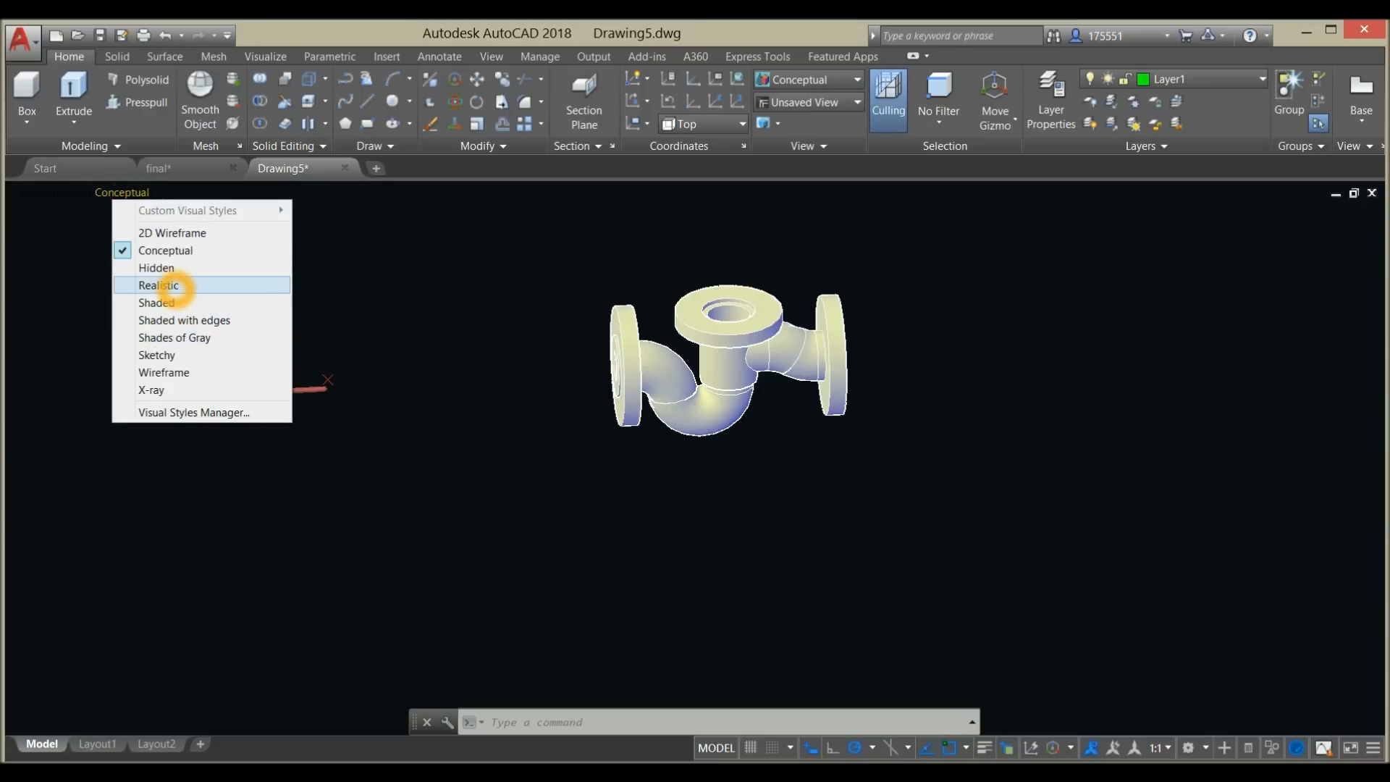
click(168, 287)
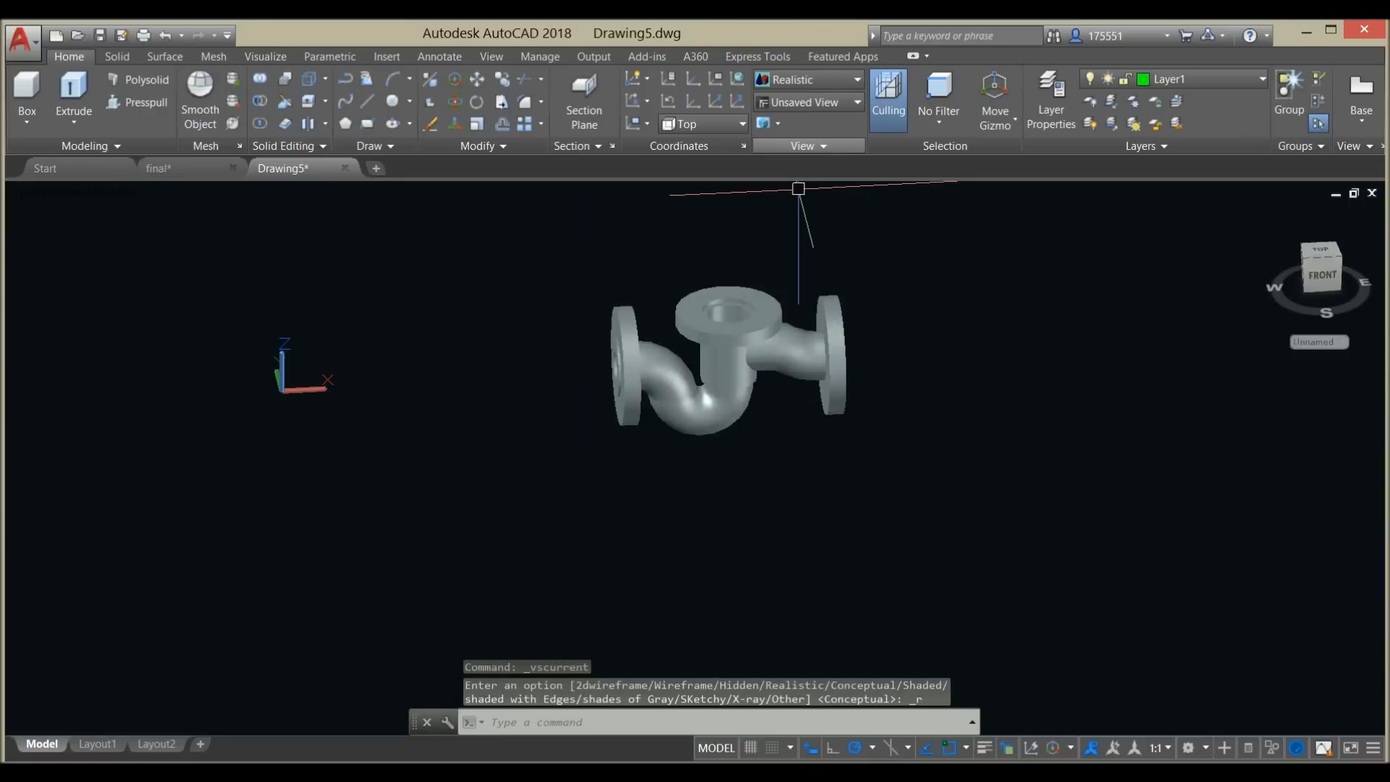
click(854, 80)
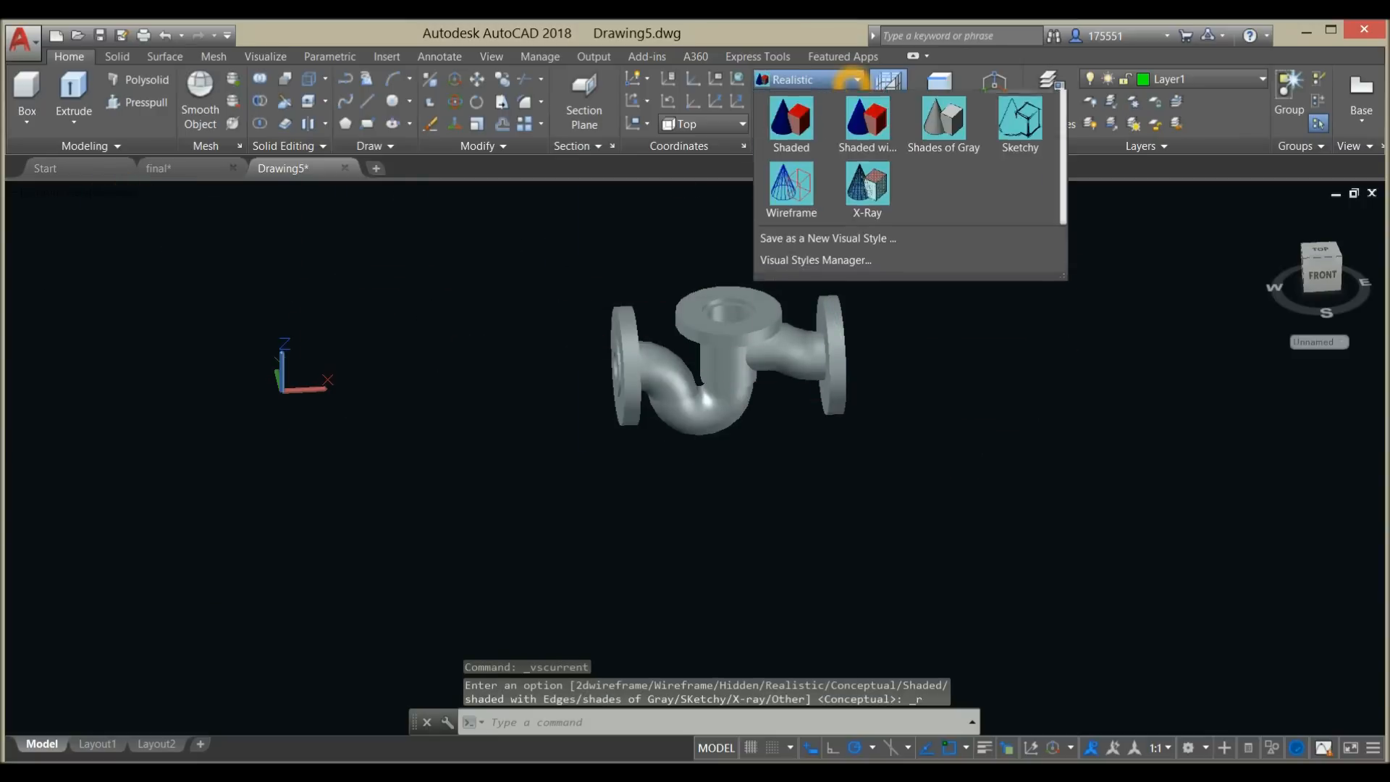
- Try to fillet two edges of the right-hand flange with a radius of 0.2
mouse_move(894, 399)
shift+middle_down()
mouse_move(757, 384)
mouse_move(754, 350)
mouse_move(652, 348)
mouse_move(607, 292)
shift+middle_up()
scroll(683, 376, up, 4)
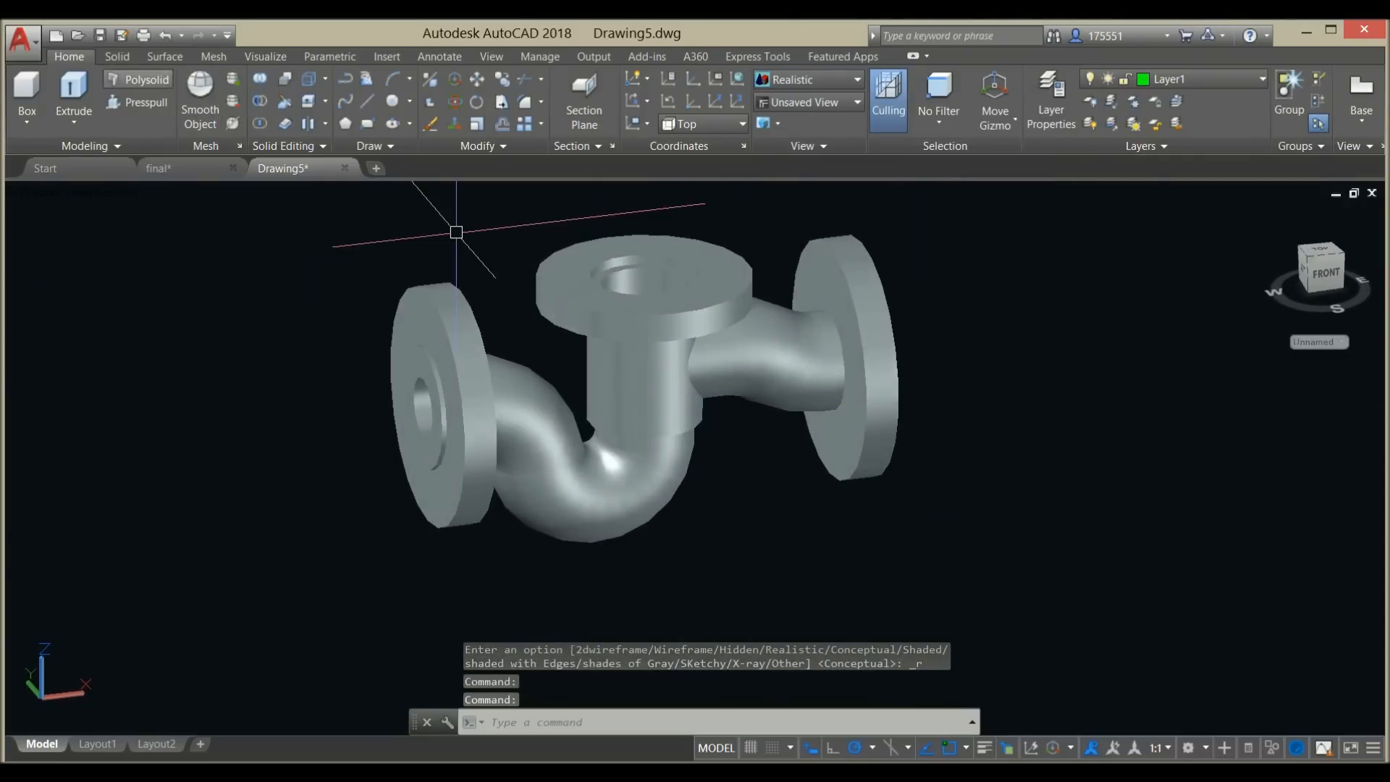
click(117, 58)
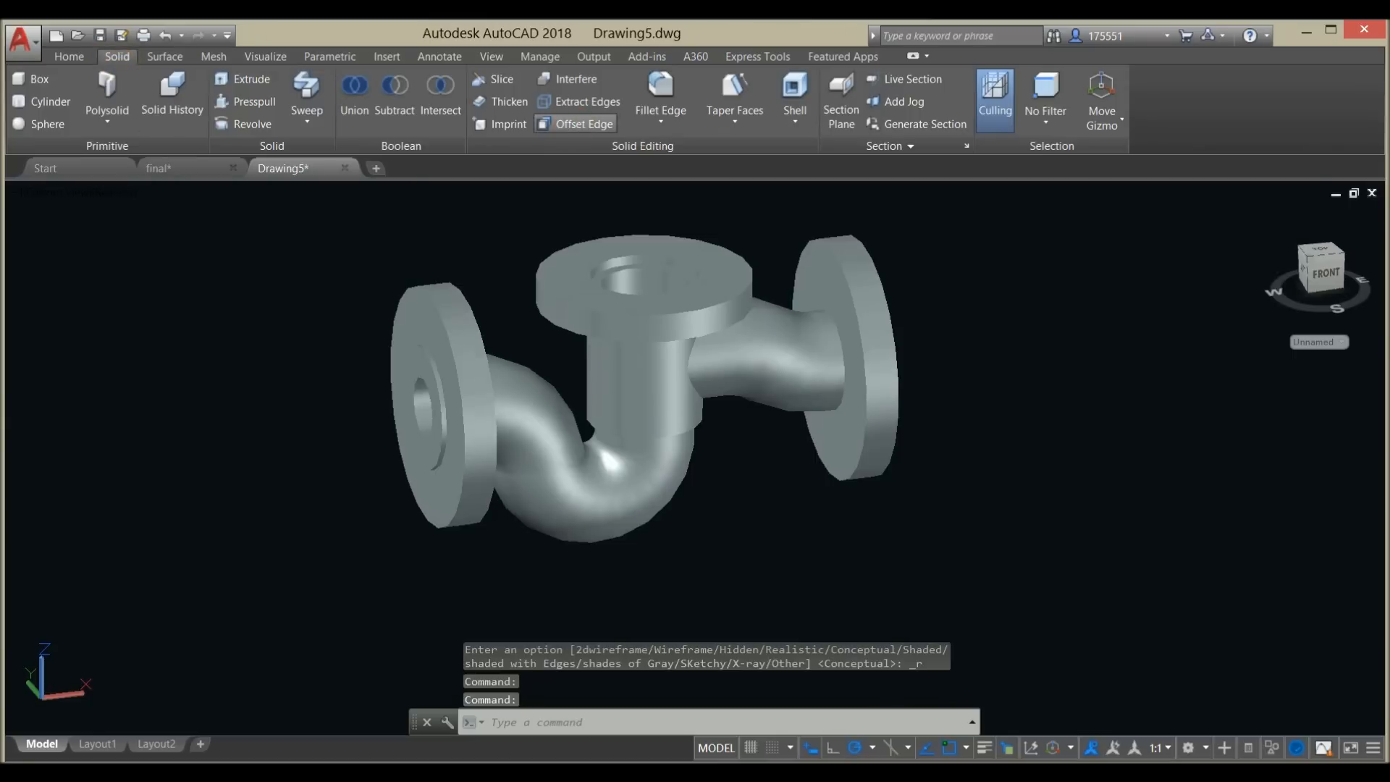
click(660, 90)
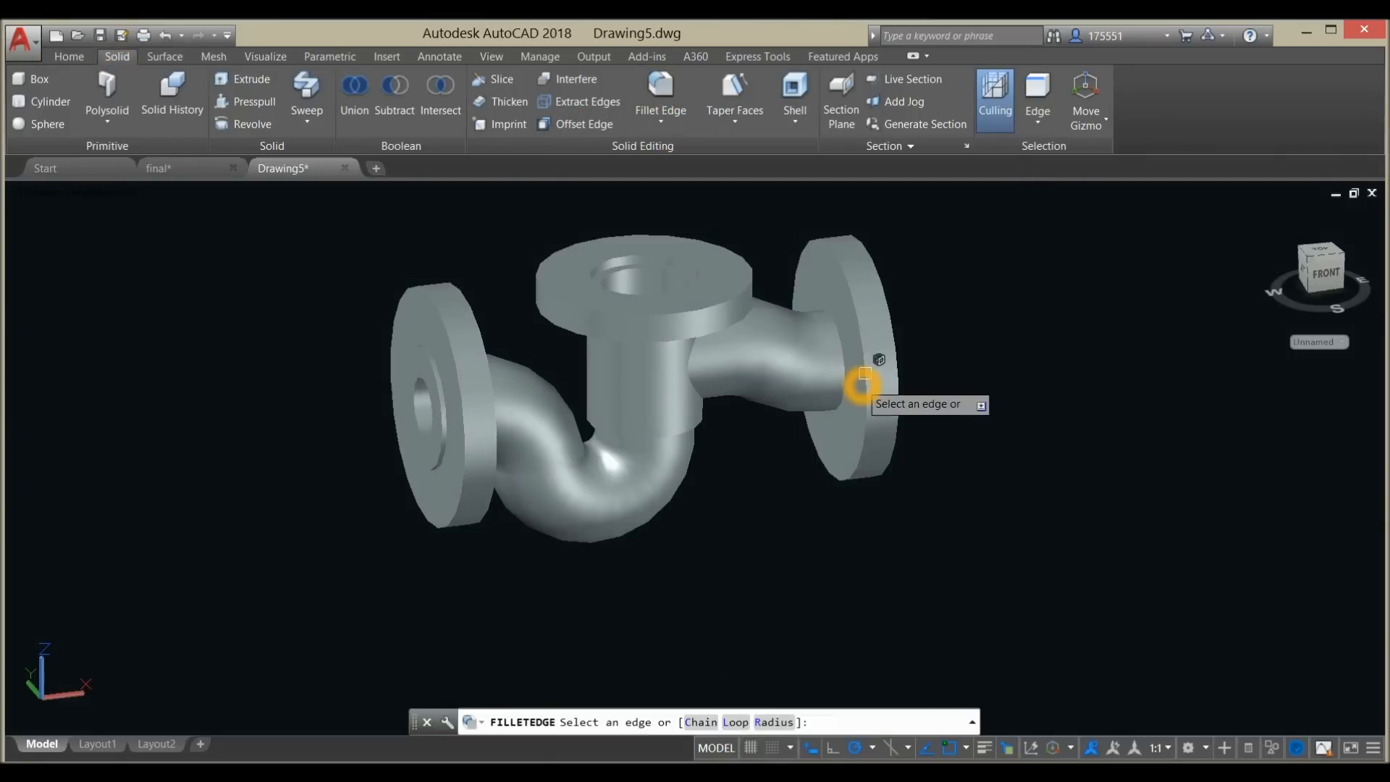
click(774, 722)
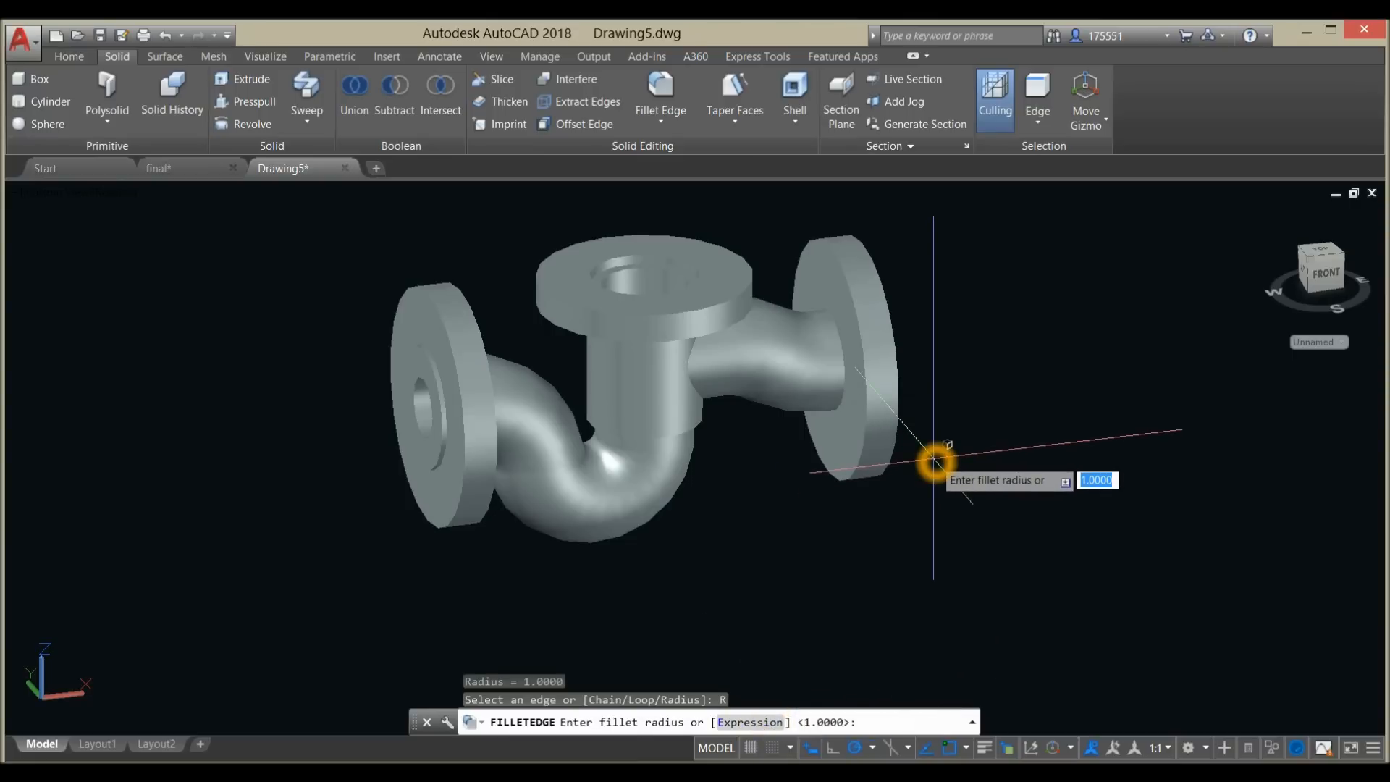
key(Return)
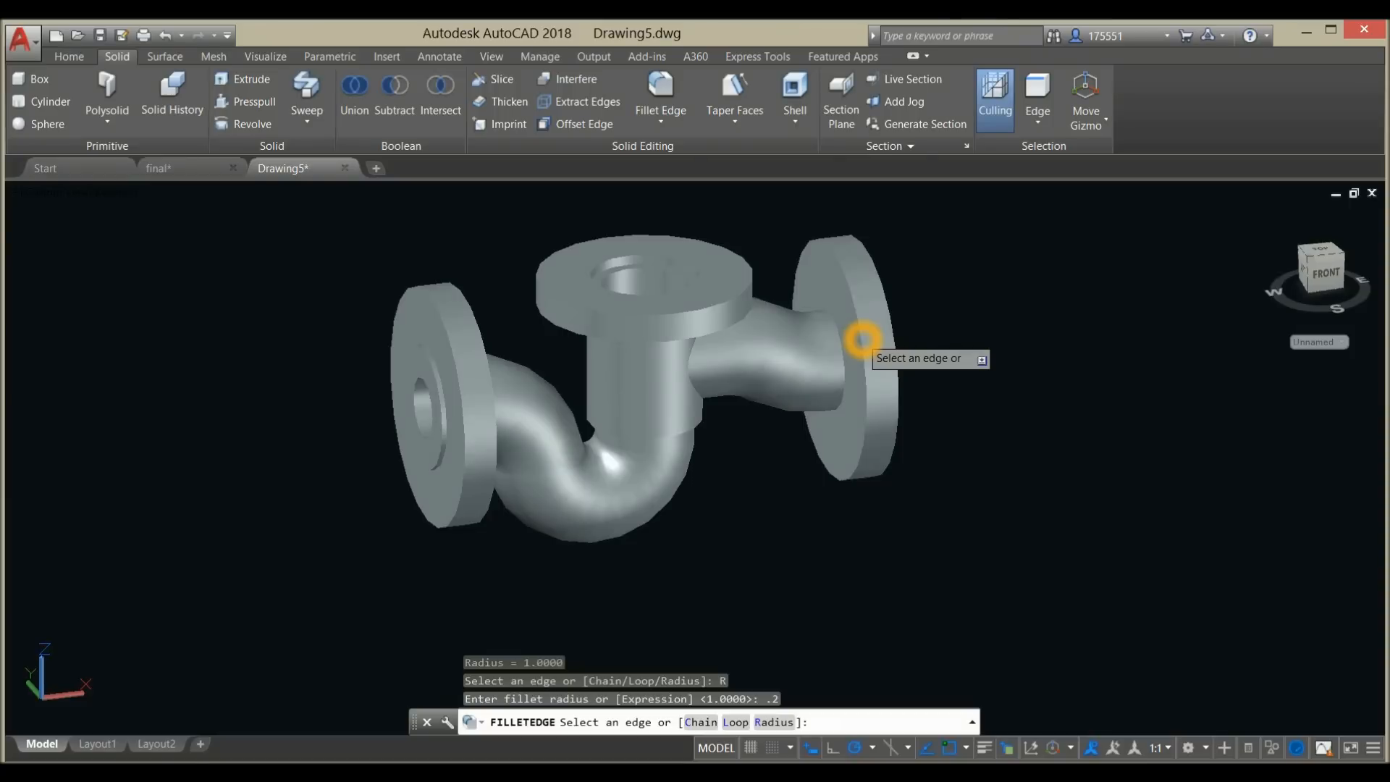
click(862, 339)
shift+middle_drag(903, 310, 864, 338)
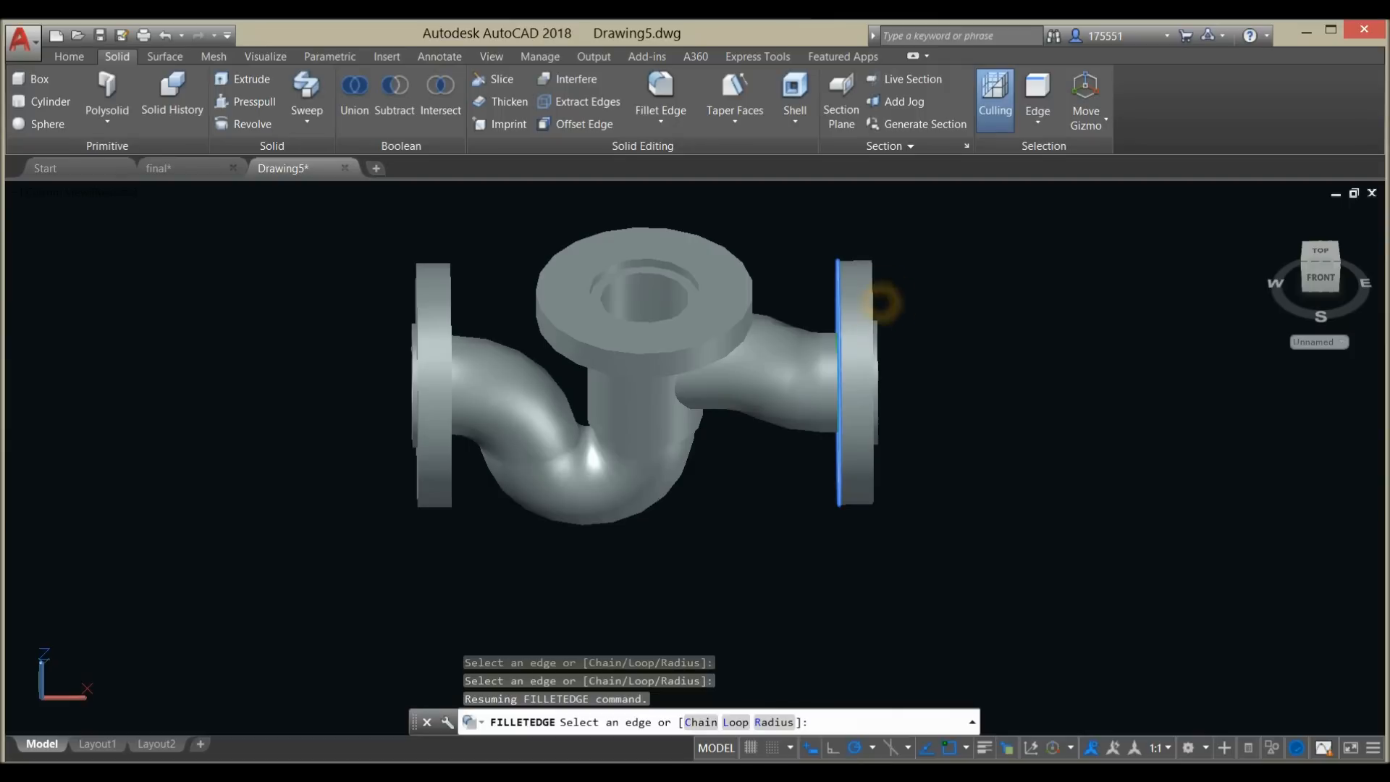
right_click(918, 280)
click(936, 289)
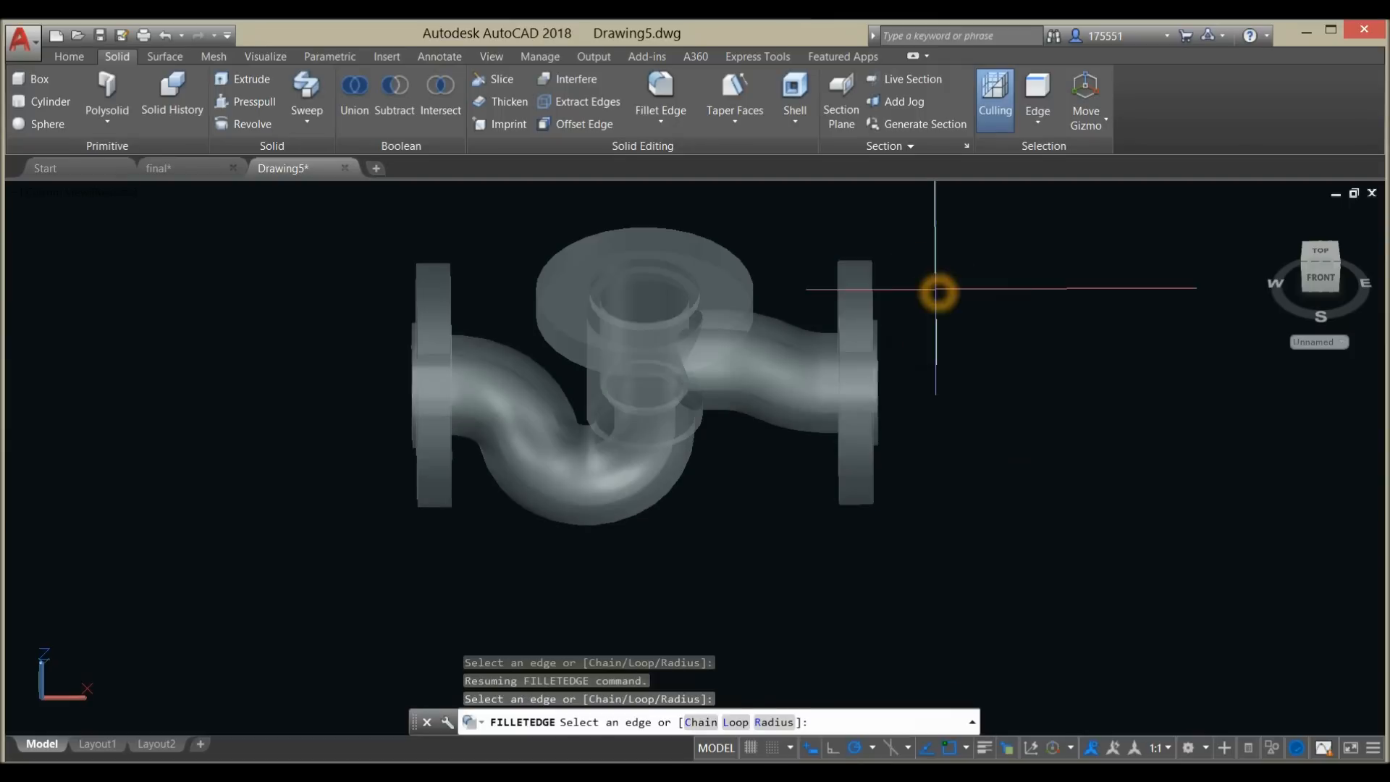
right_click(952, 288)
click(986, 304)
shift+middle_drag(964, 297, 854, 280)
scroll(785, 444, up, 7)
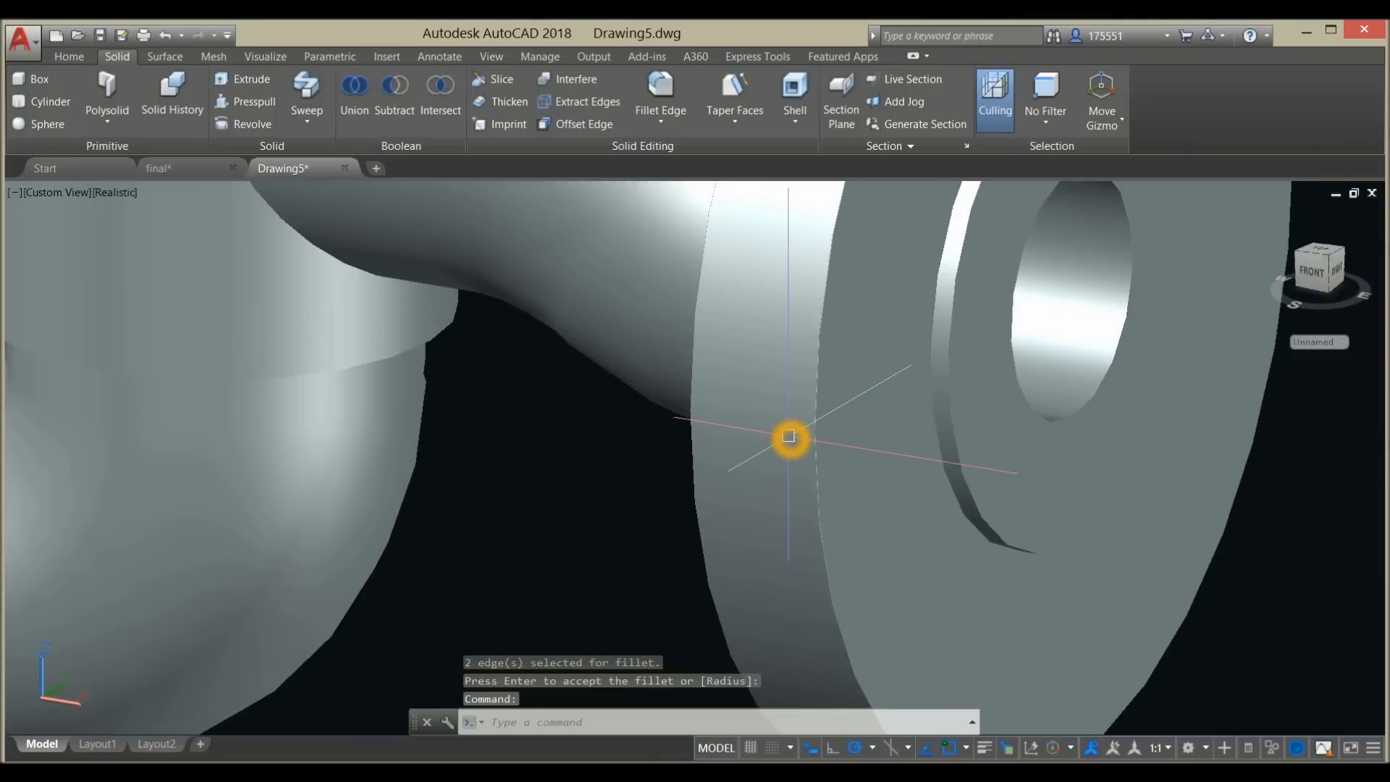
scroll(788, 438, down, 8)
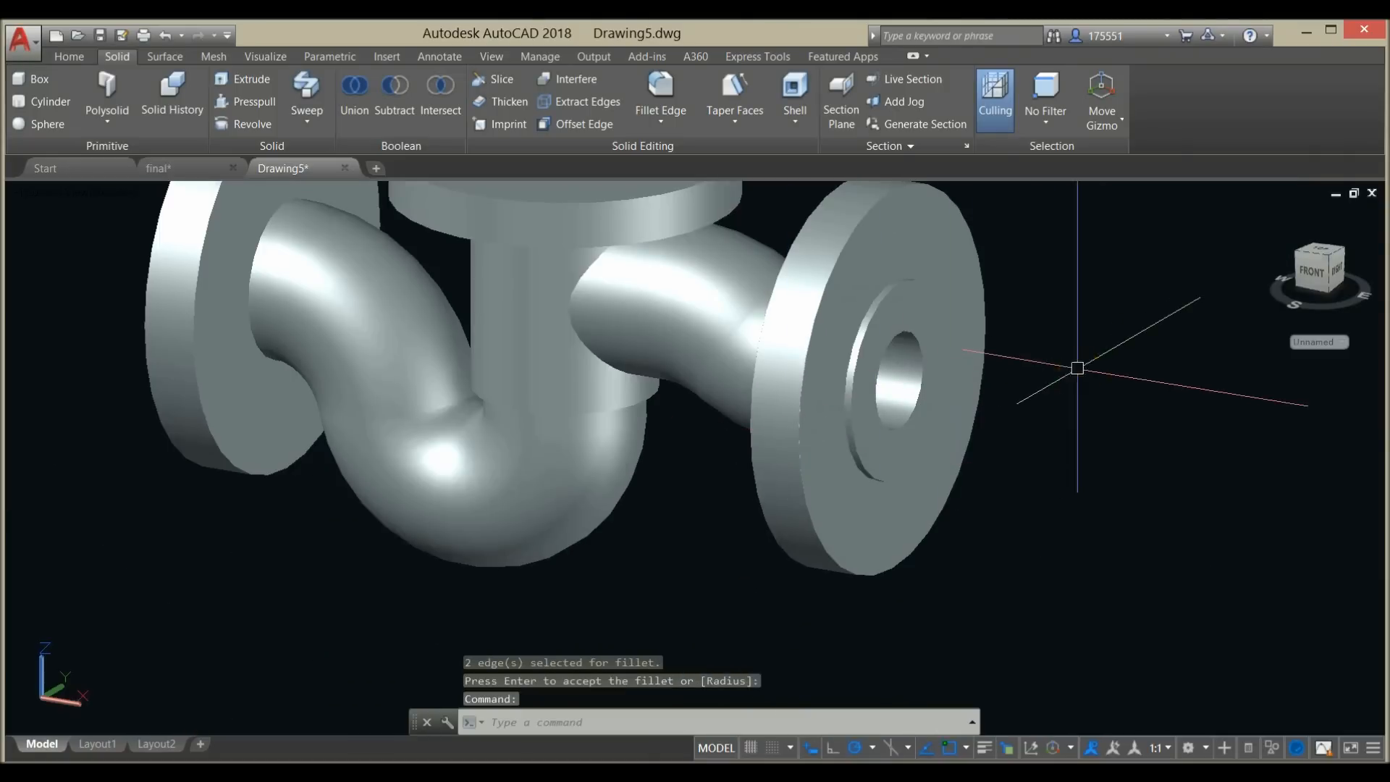
- Undo the 0.2-radius fillet on the right-hand flange
key(ctrl+z)
key(ctrl+z)
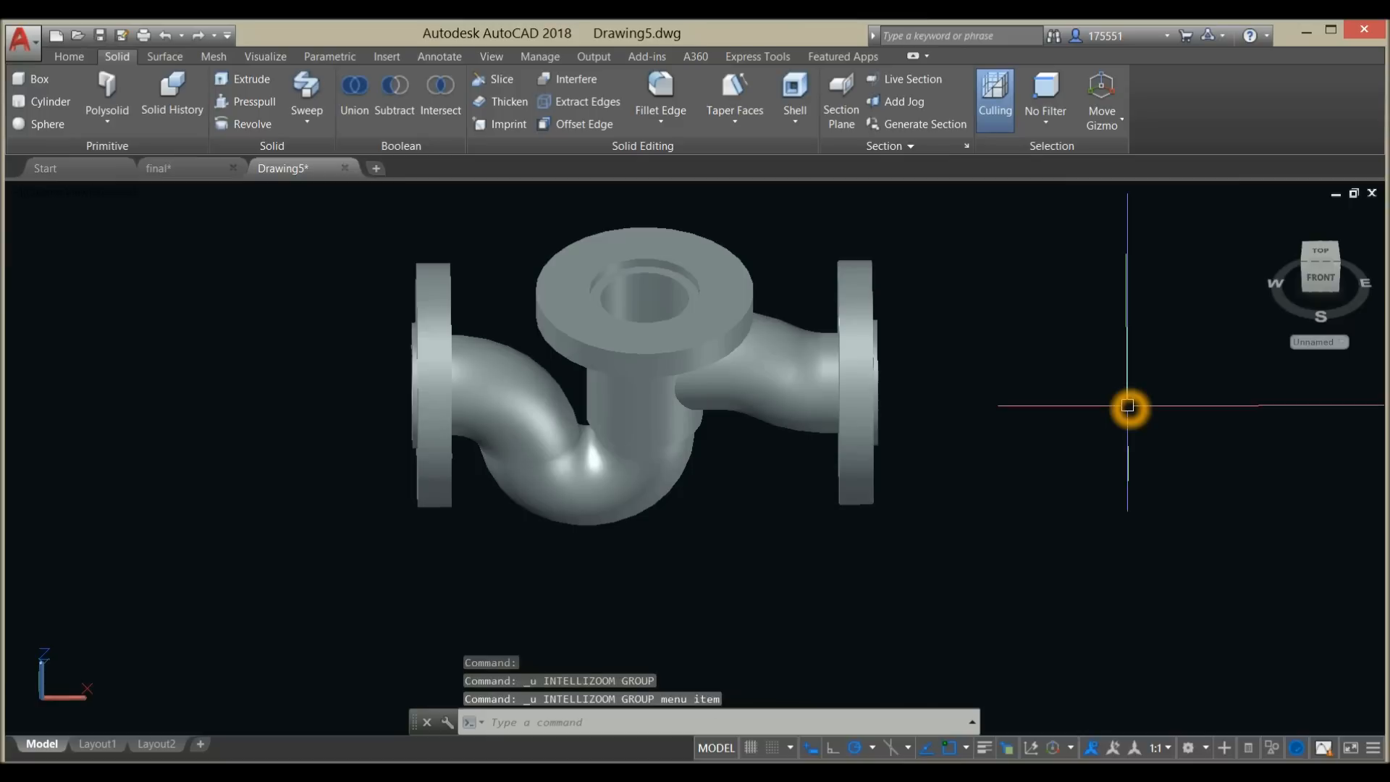
key(ctrl+z)
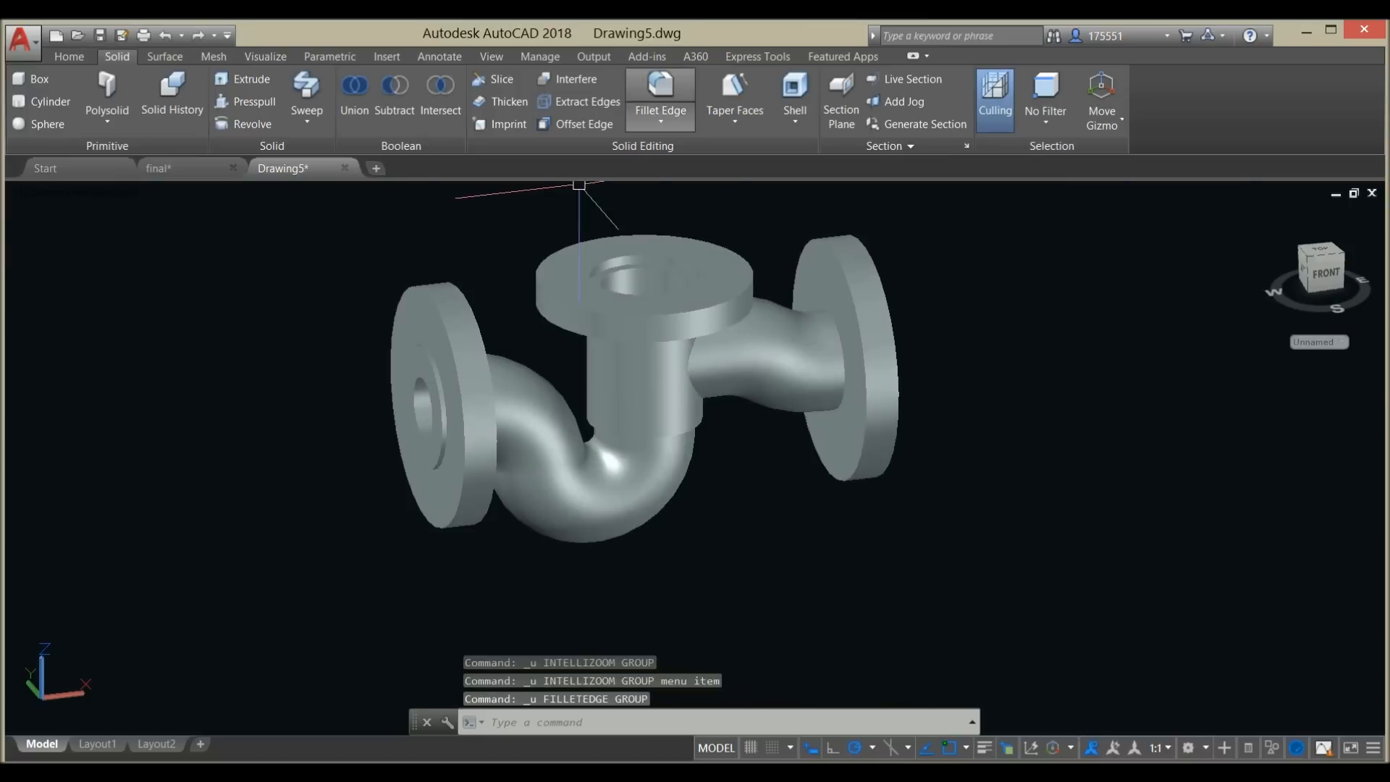
- Fillet both outer rim edges of all three flanges with a radius of 0.5
click(660, 91)
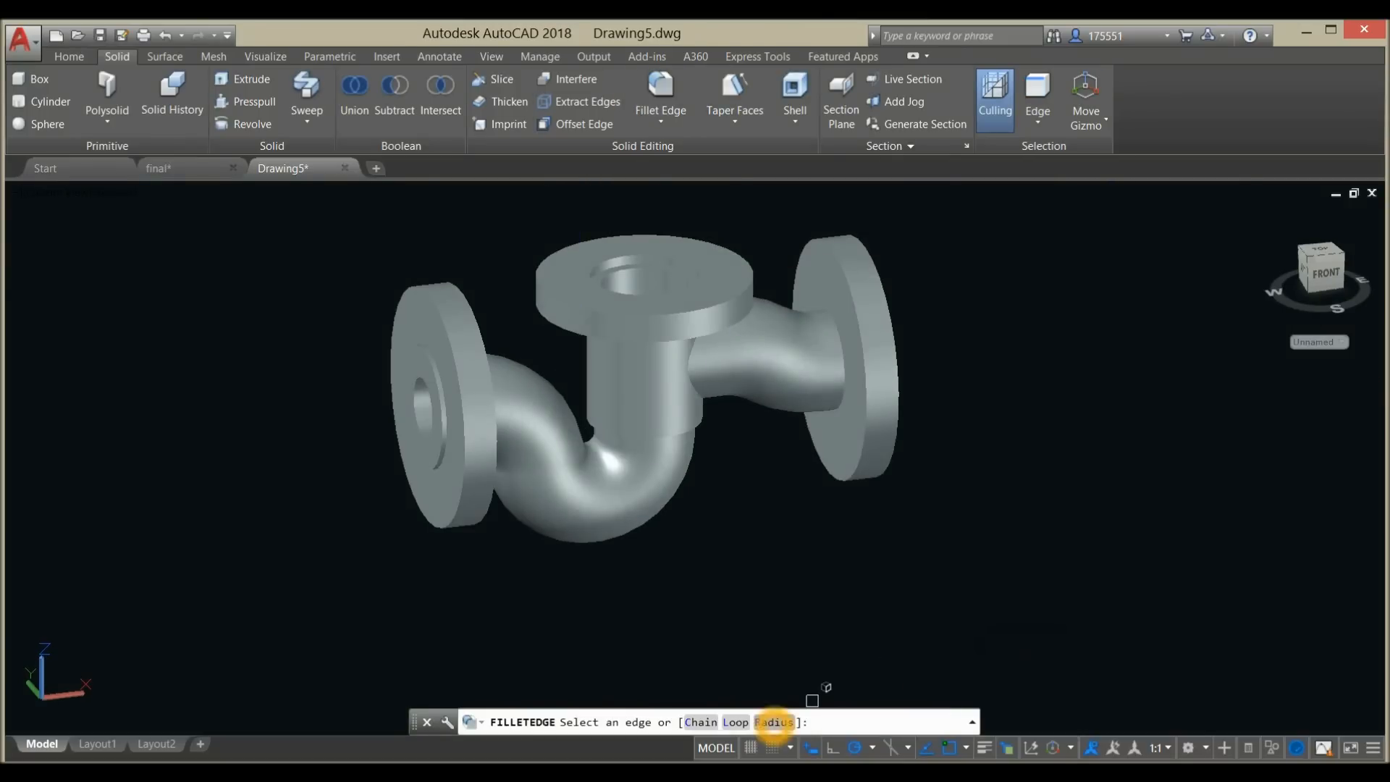
click(773, 722)
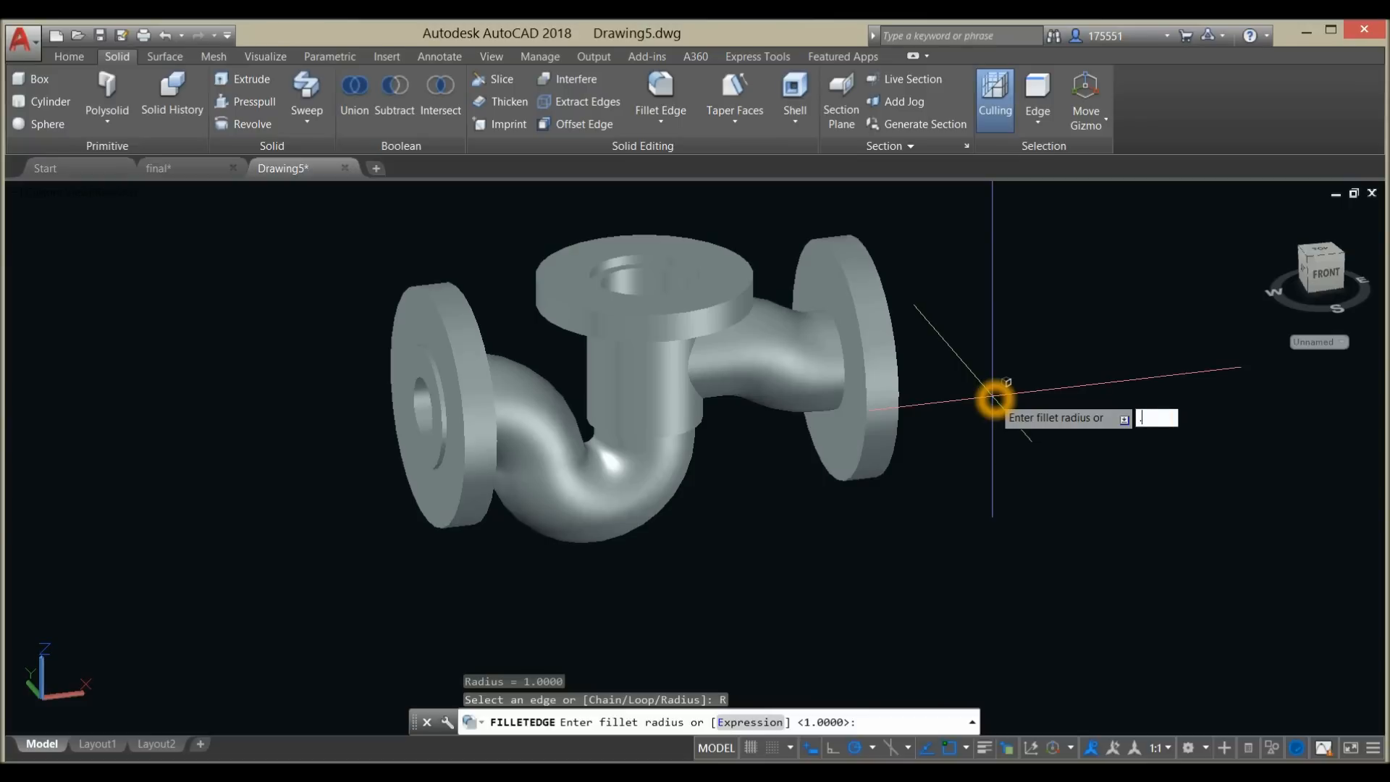
key(Return)
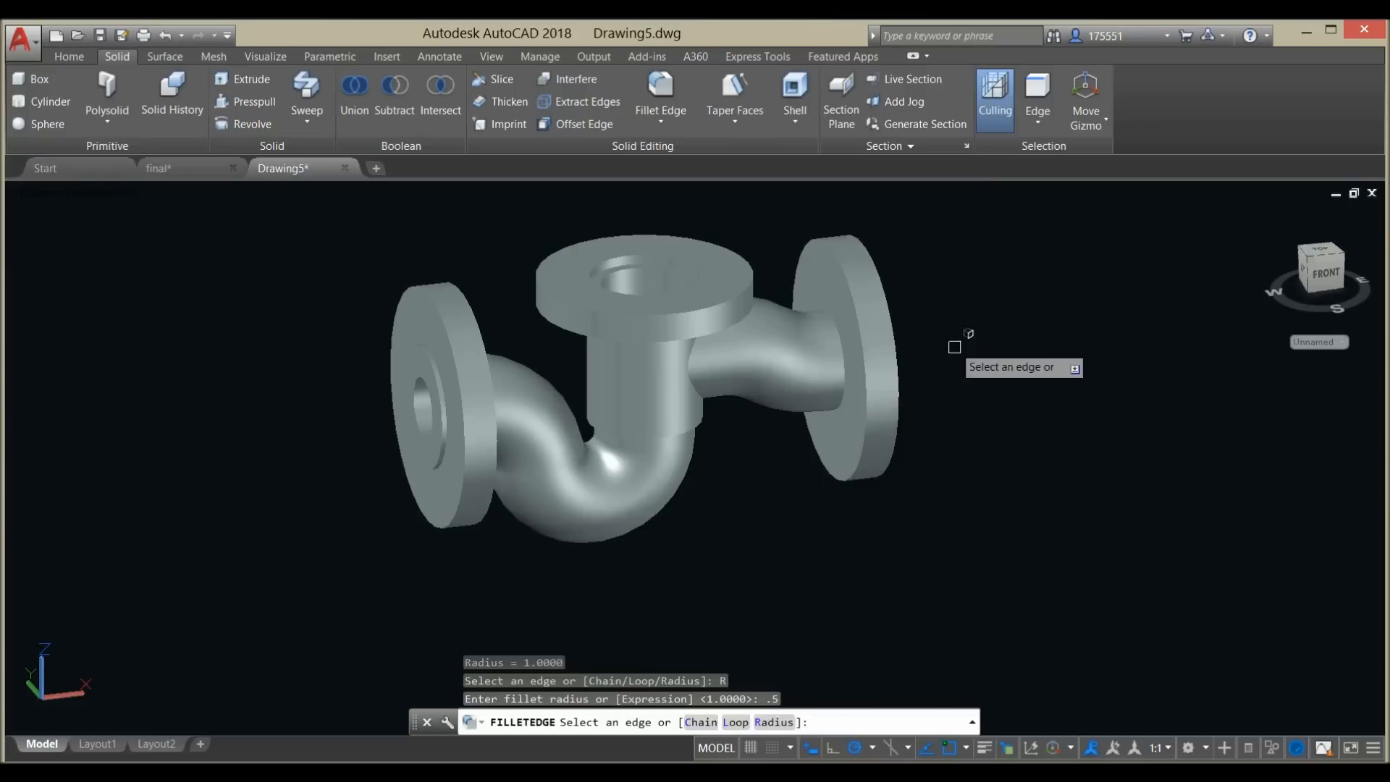
click(860, 350)
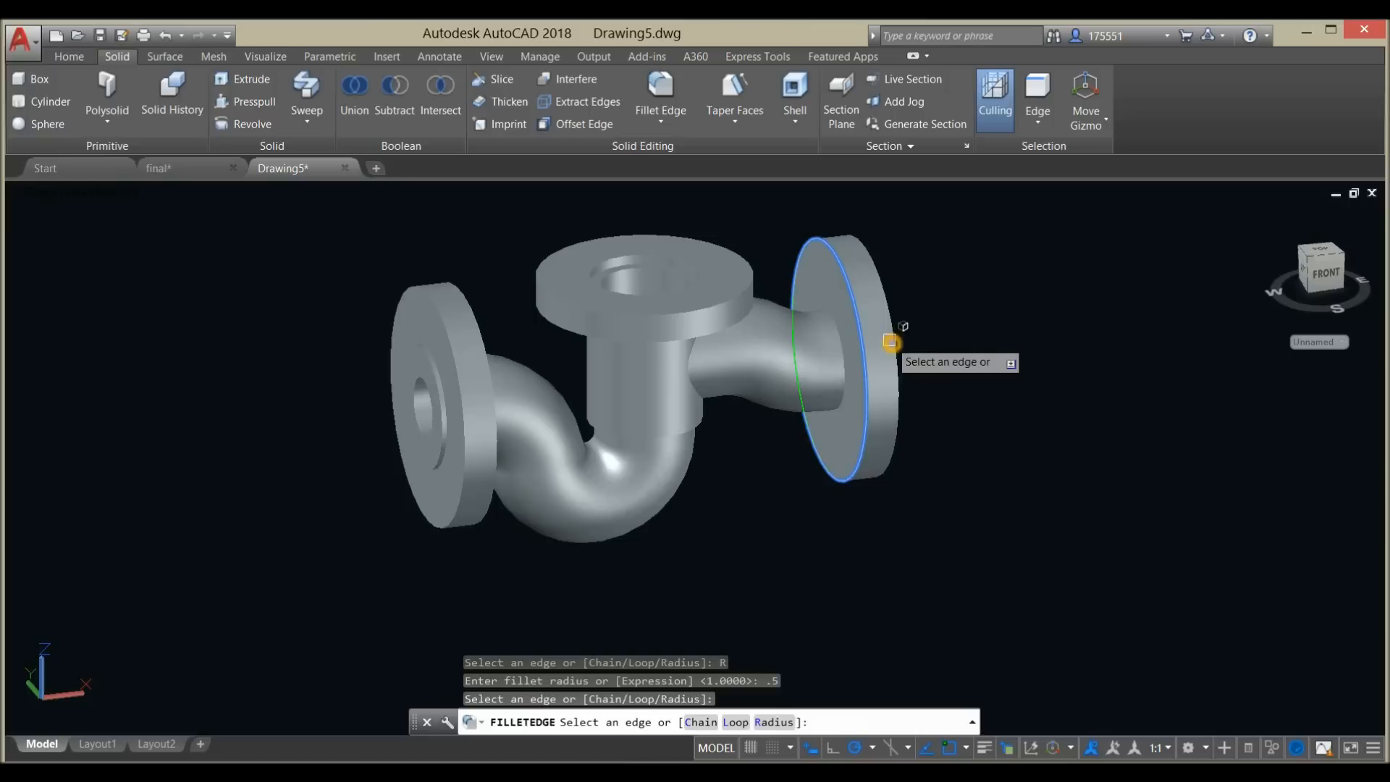
click(890, 341)
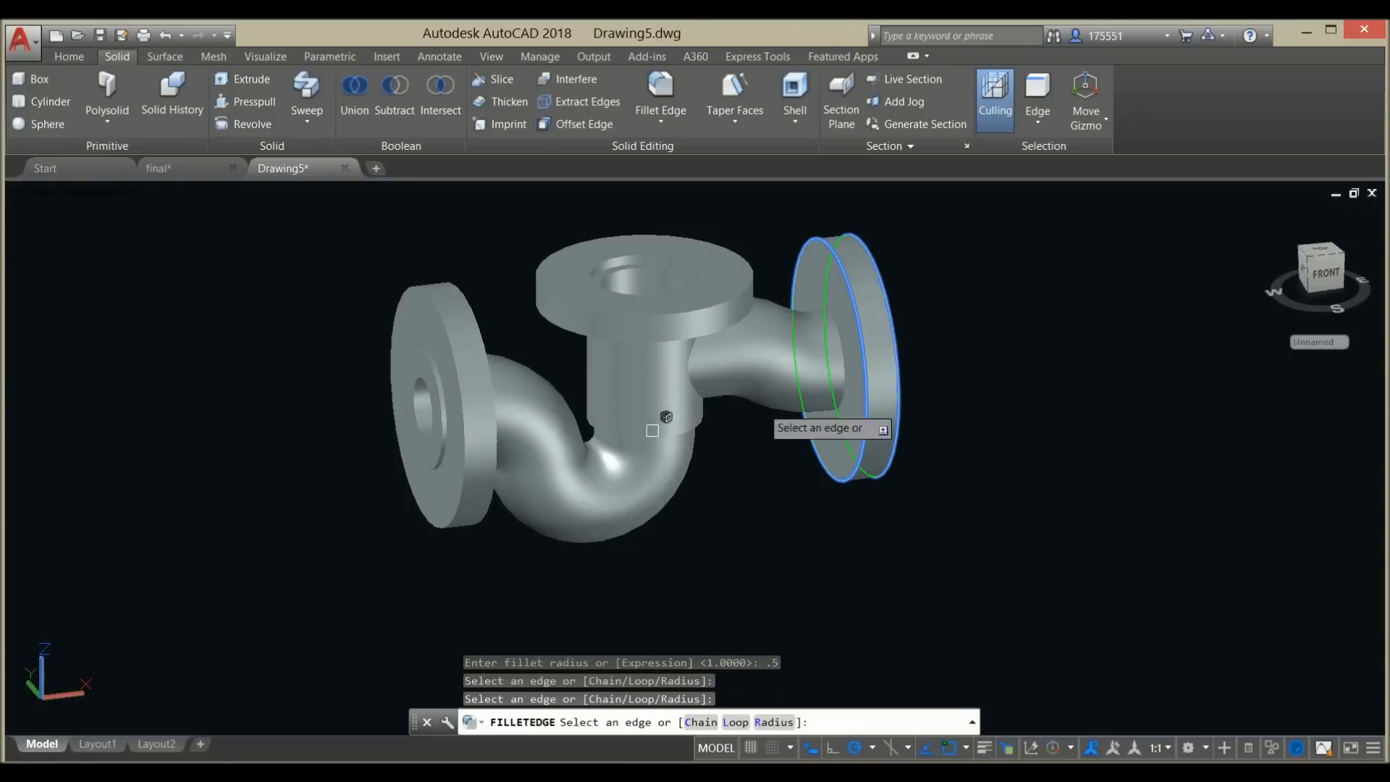
click(467, 447)
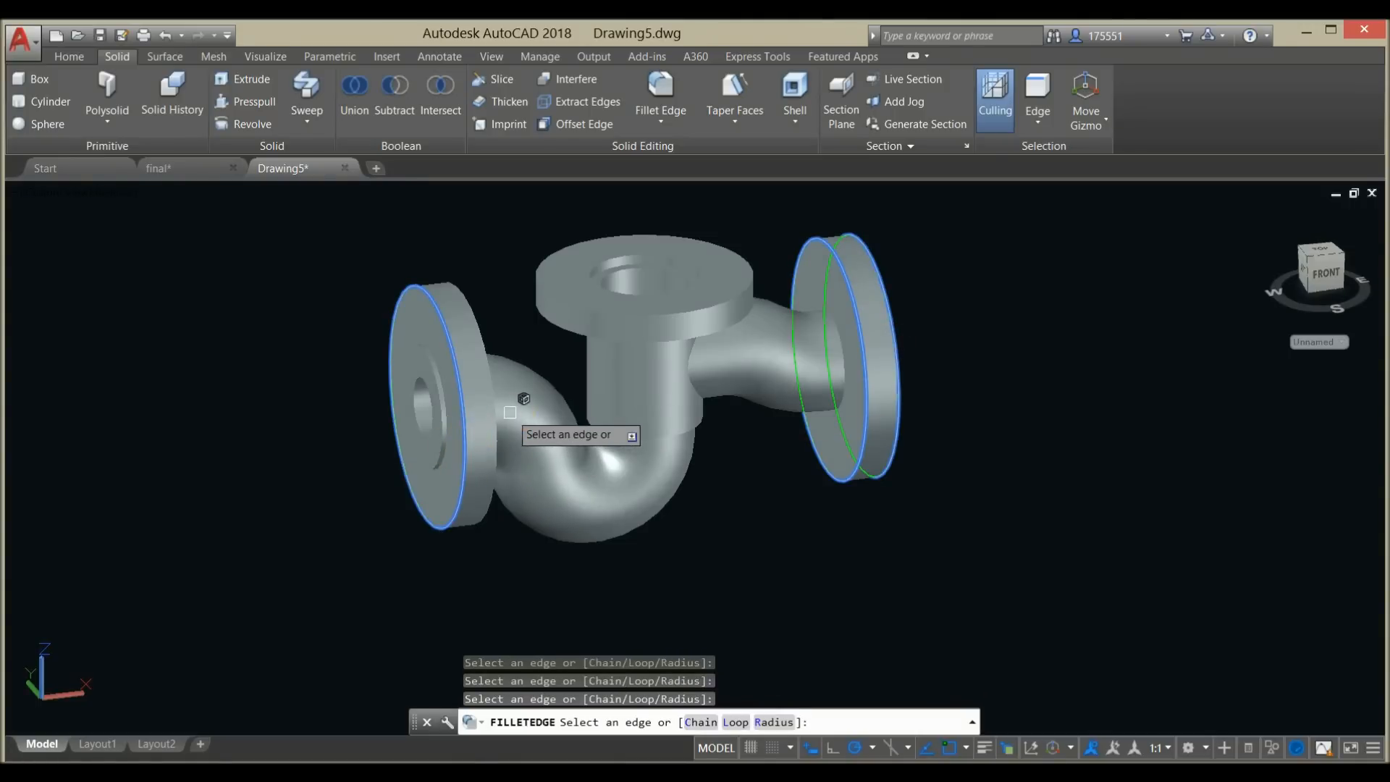
click(495, 430)
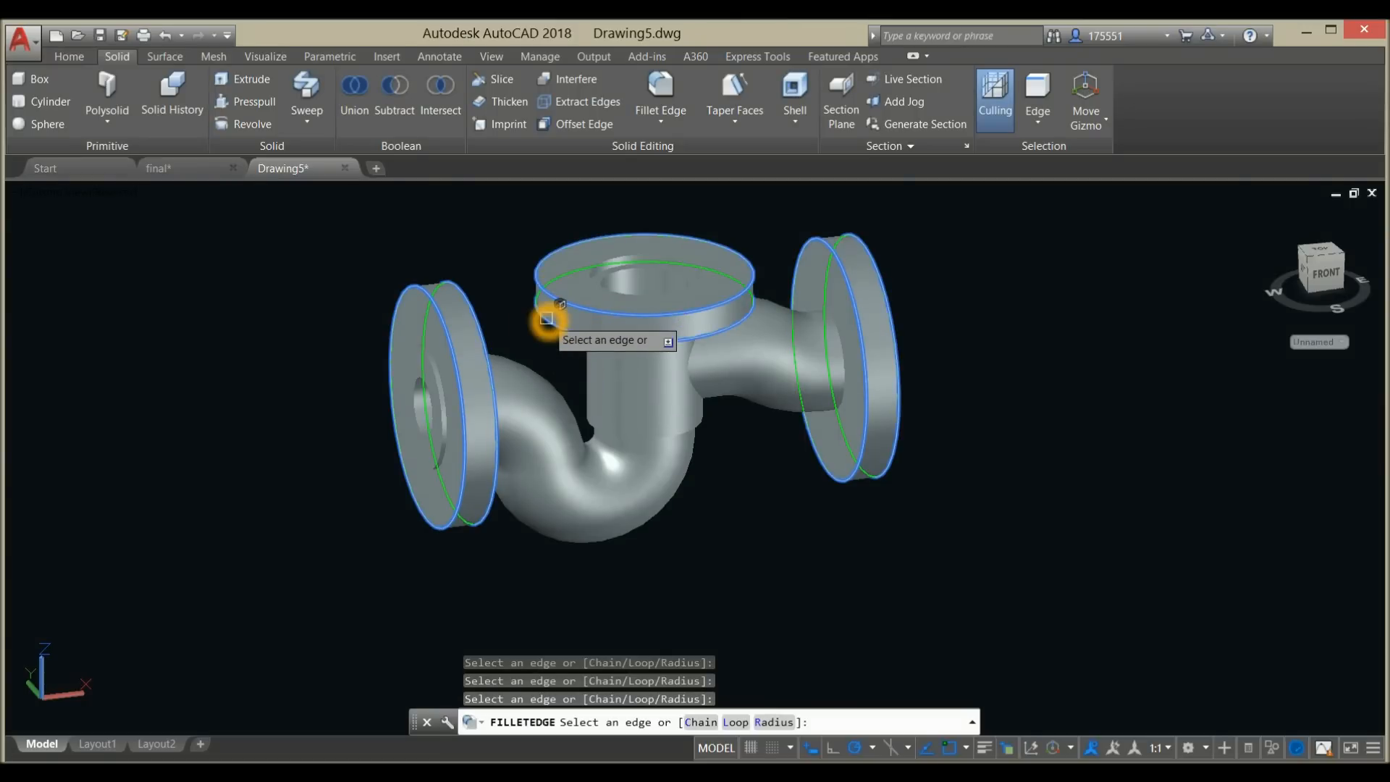
right_click(933, 264)
click(948, 274)
right_click(949, 275)
click(961, 284)
mouse_move(960, 283)
shift+middle_down()
mouse_move(865, 307)
mouse_move(819, 301)
mouse_move(909, 274)
mouse_move(950, 271)
mouse_move(953, 285)
shift+middle_up()
- Fillet the edges where the curved pipe meets the inner faces of the two side flanges, using the 0.5 radius
right_click(915, 239)
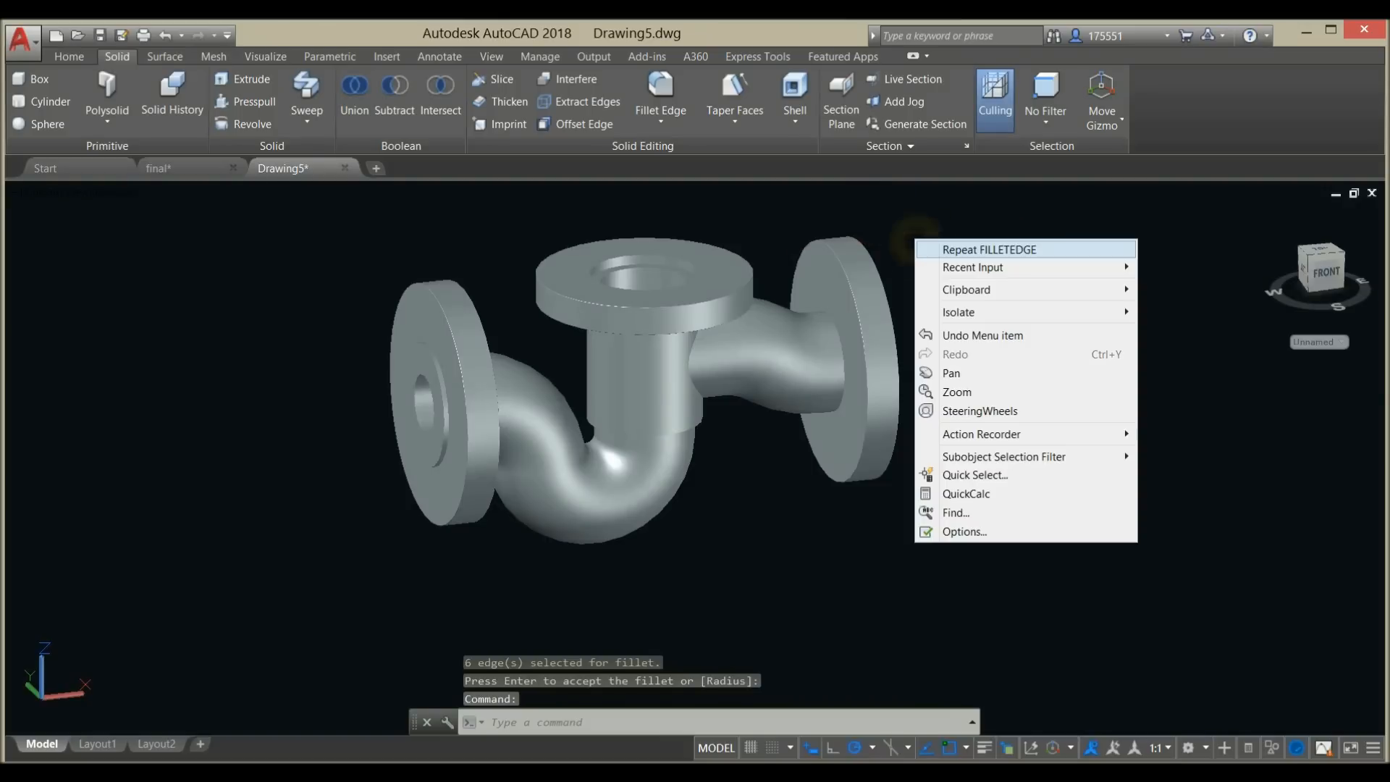
click(920, 249)
scroll(836, 344, up, 4)
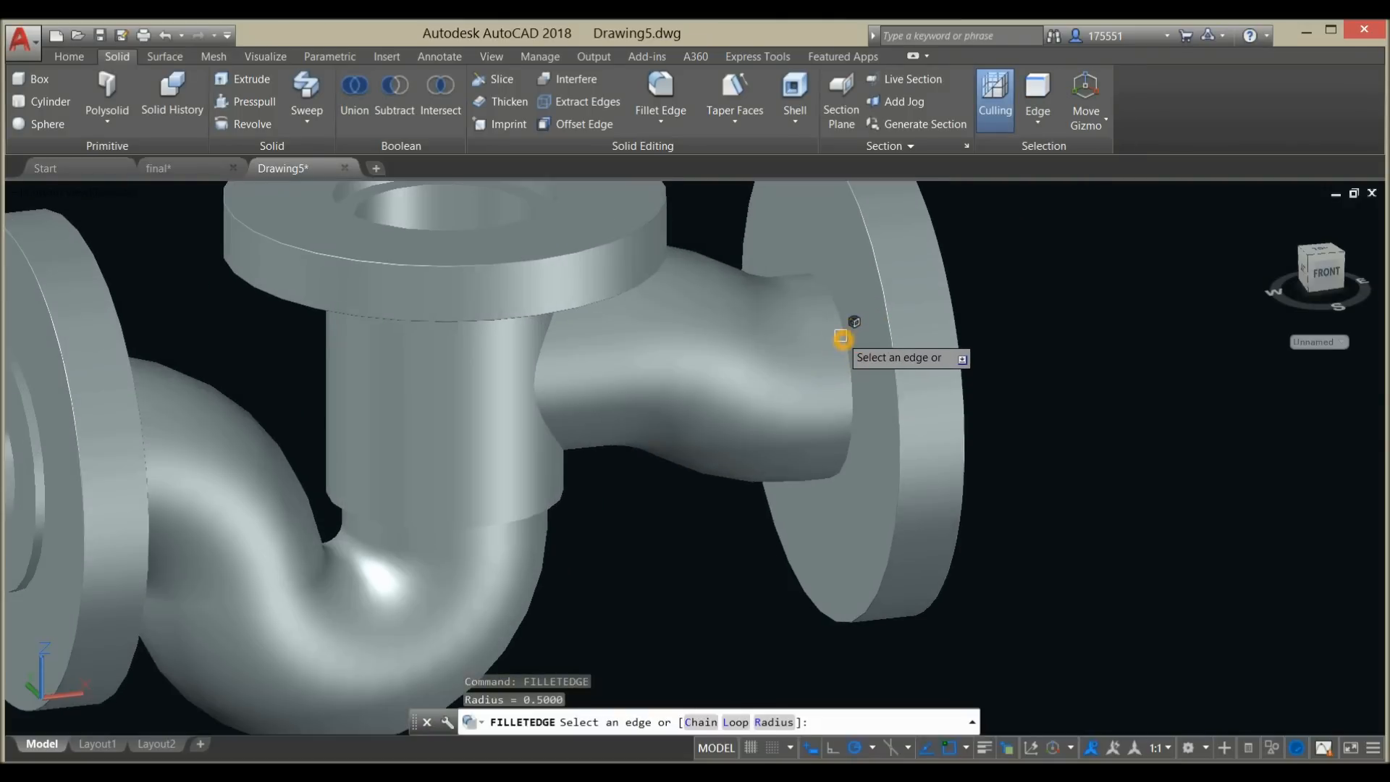
click(841, 336)
shift+middle_drag(838, 335, 715, 364)
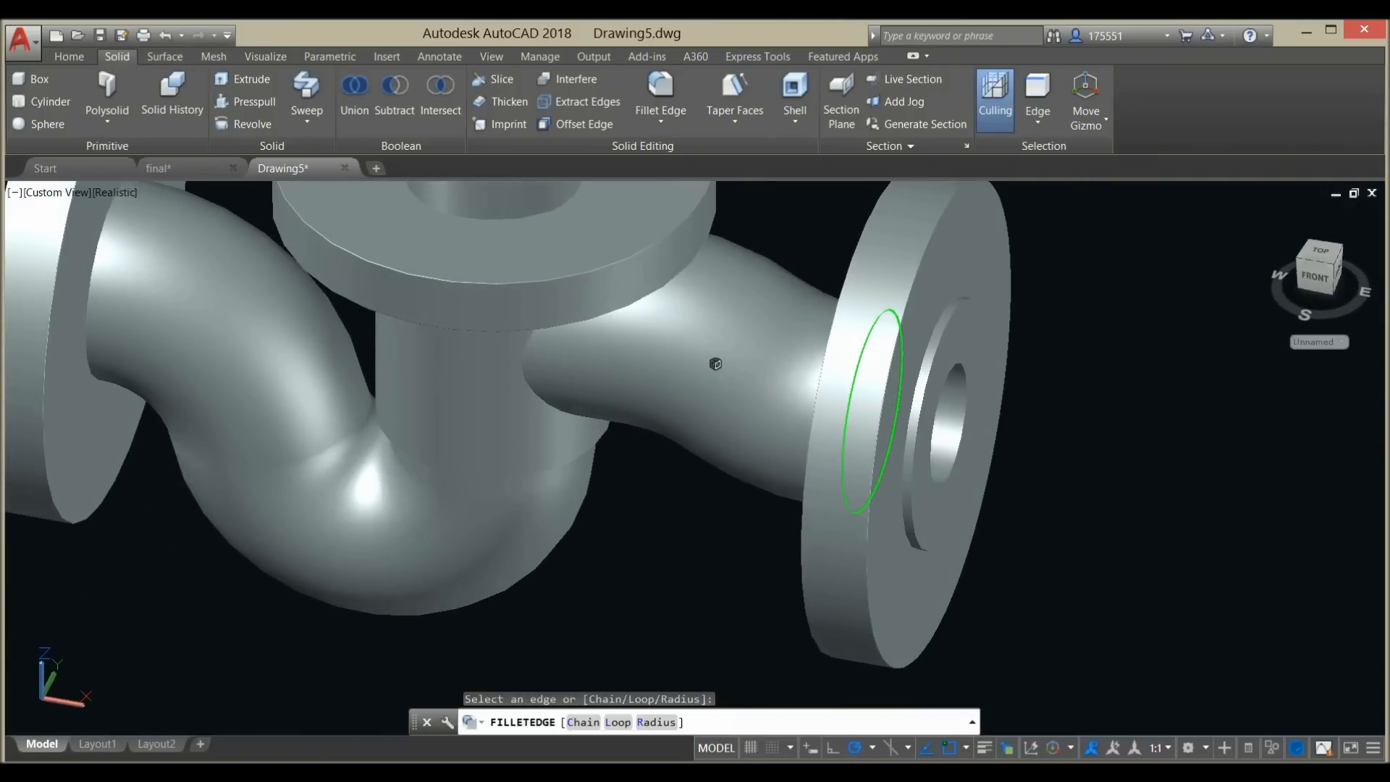
click(88, 308)
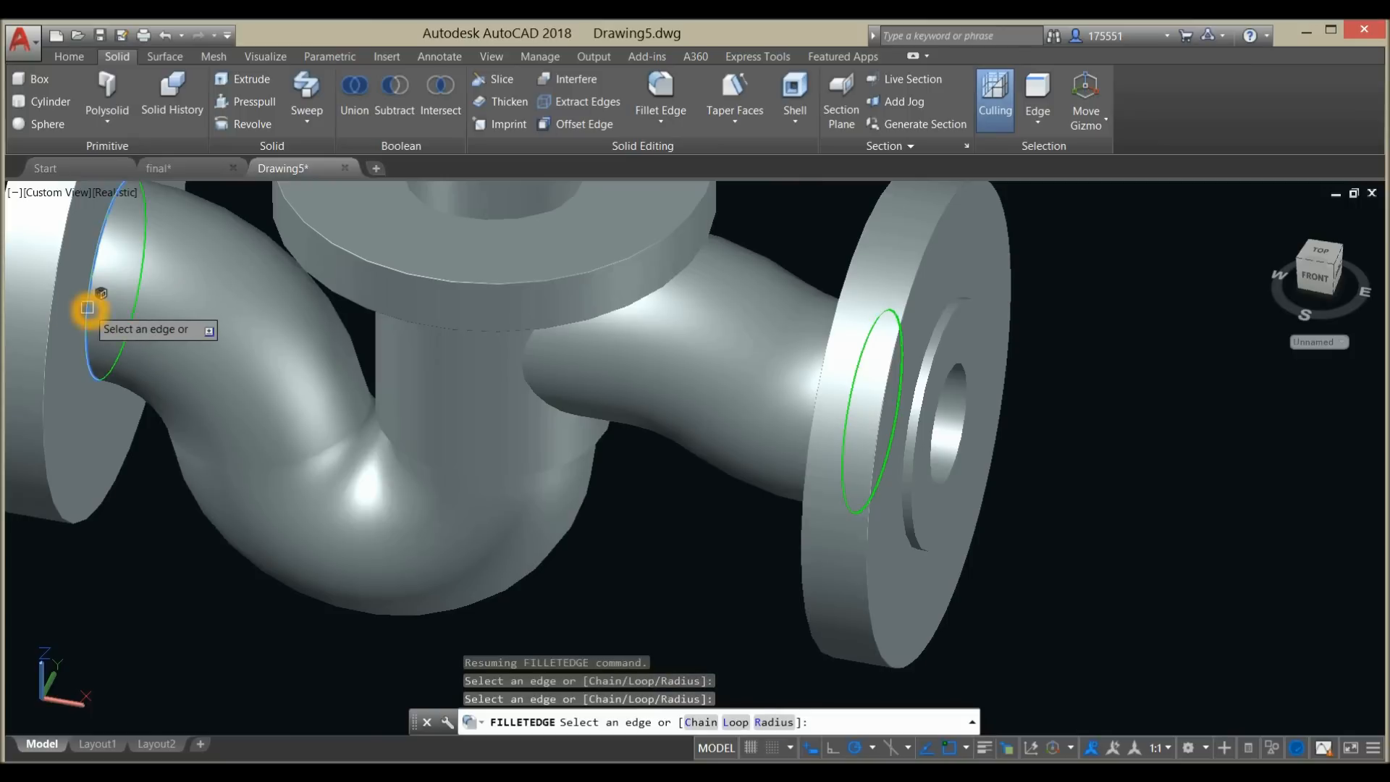
right_click(139, 288)
click(174, 297)
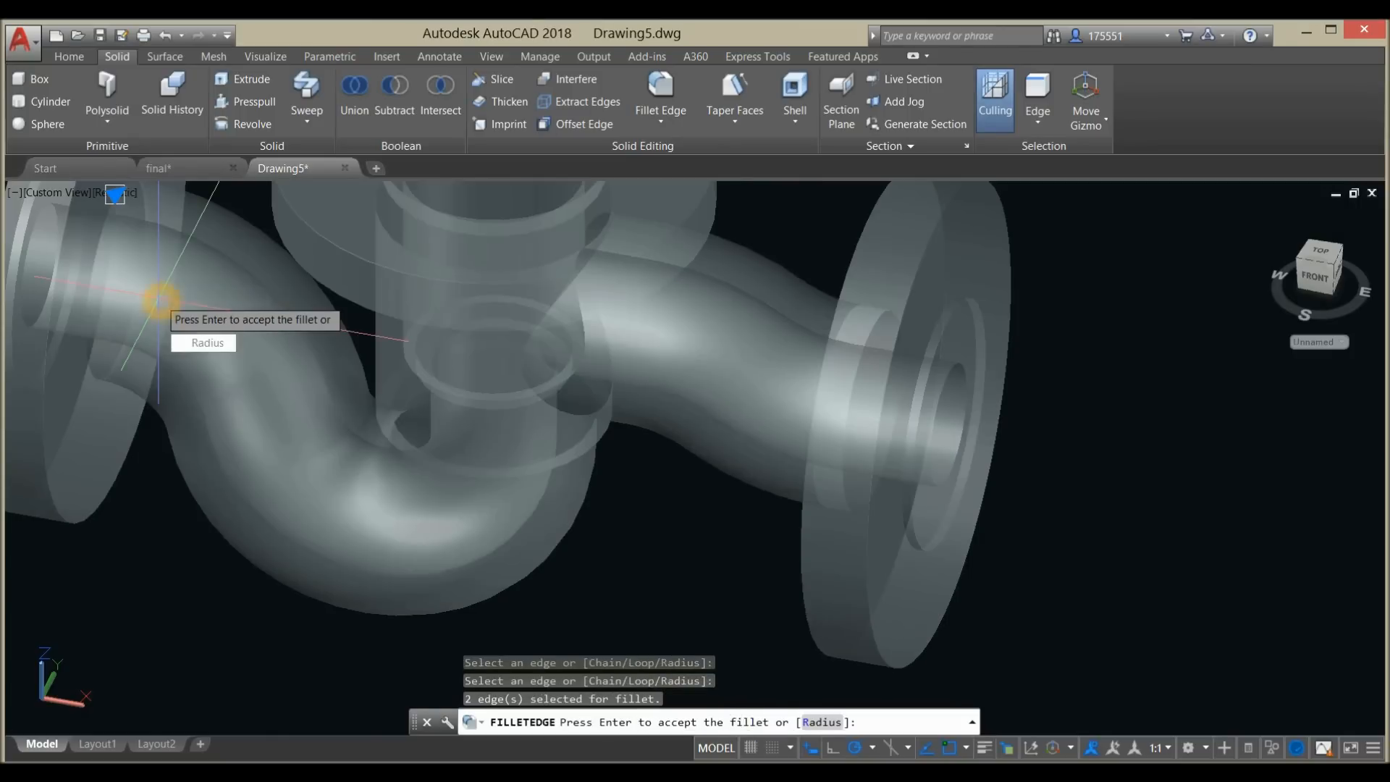
right_click(161, 300)
click(200, 310)
scroll(447, 380, down, 5)
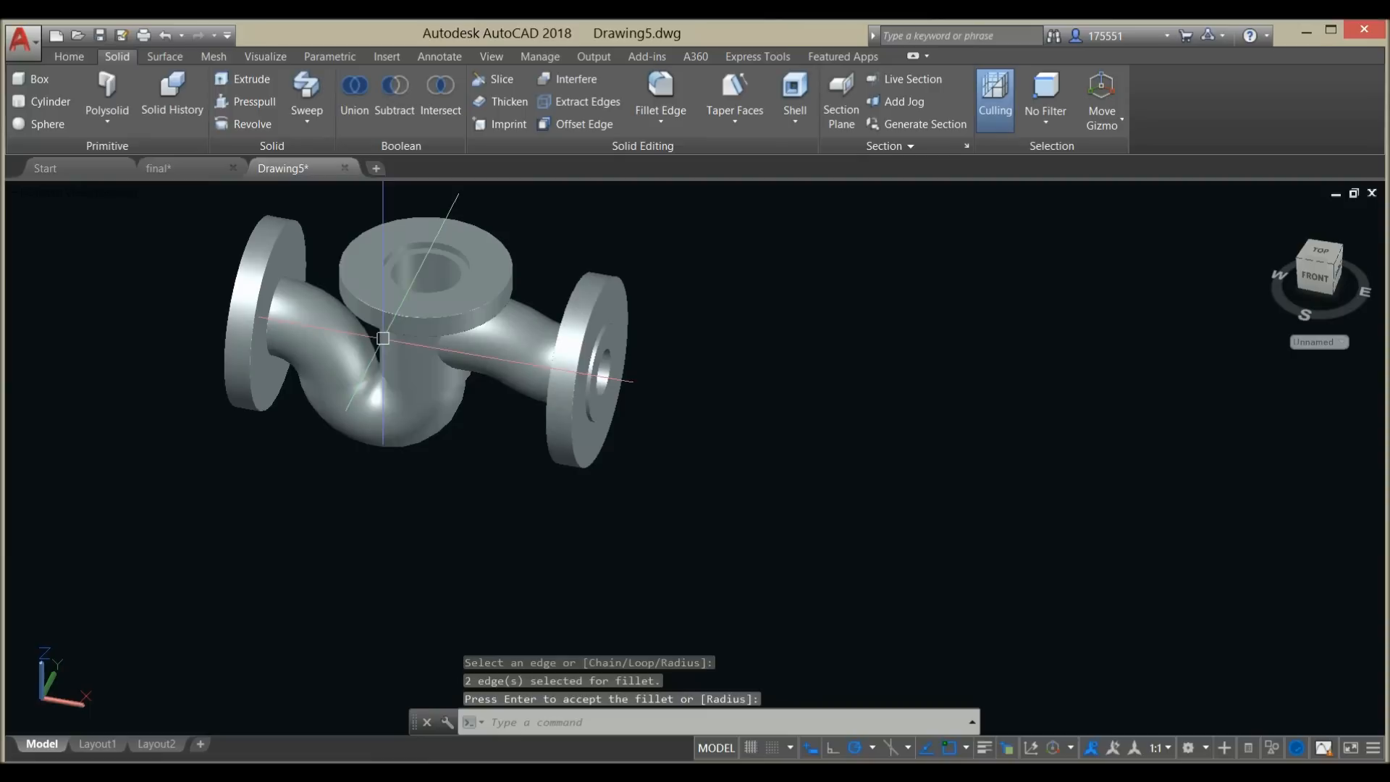
shift+middle_drag(448, 380, 482, 316)
middle_drag(485, 369, 606, 389)
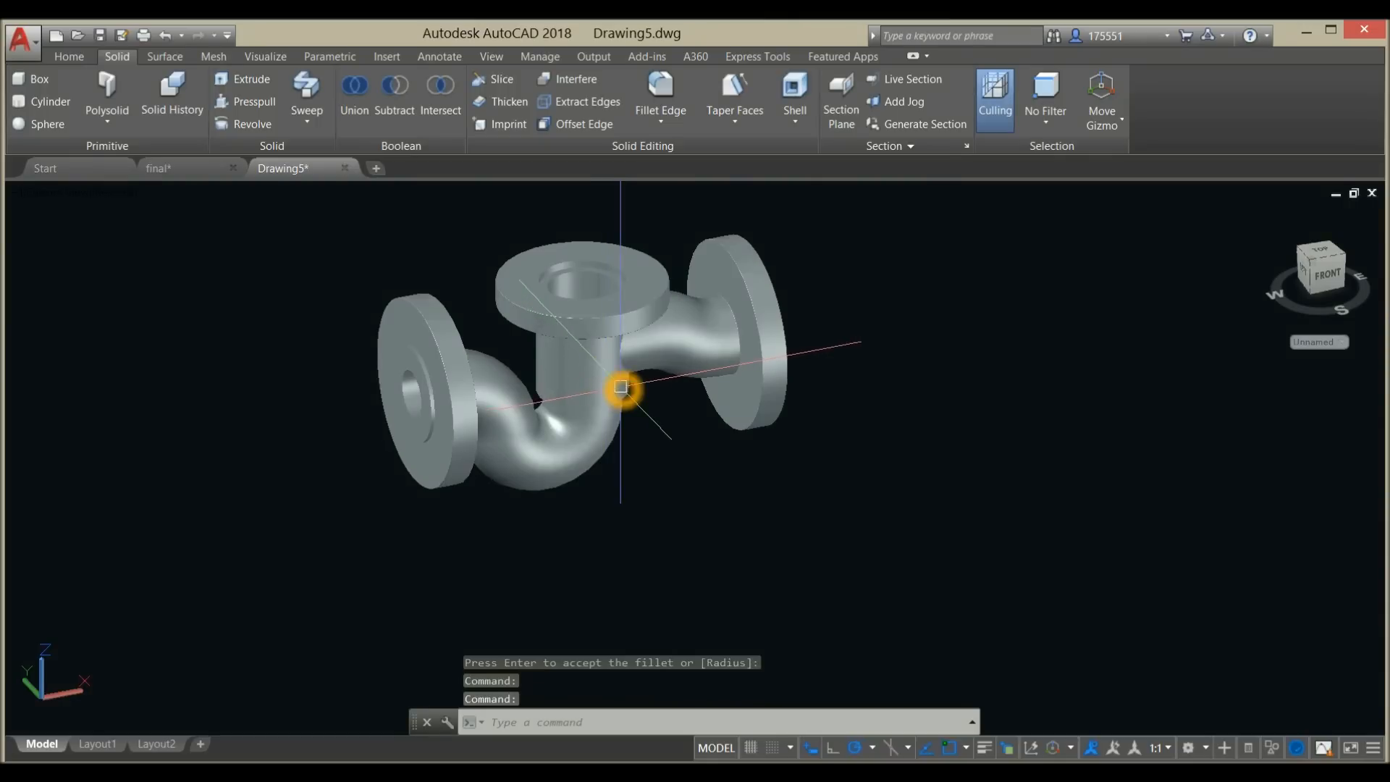
scroll(620, 387, up, 2)
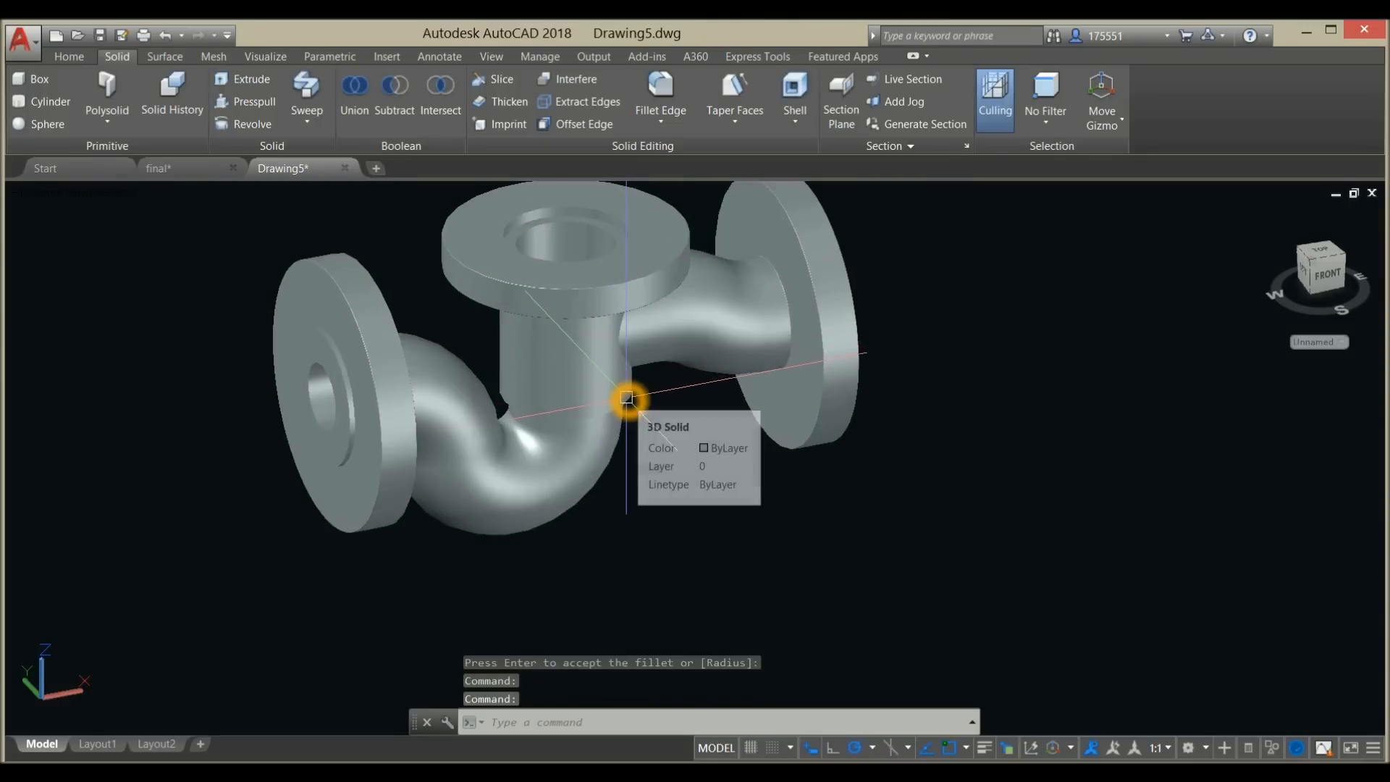